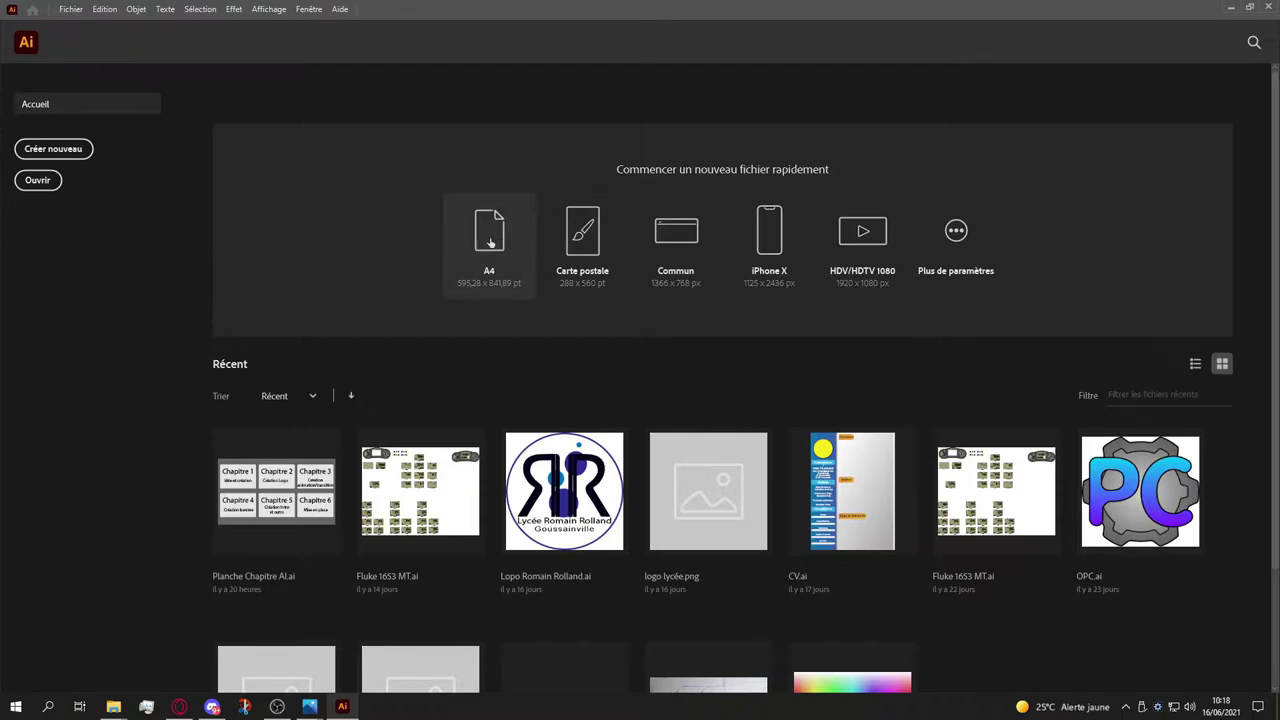
Step: Create a new landscape document from the recent 1920 x 1080 preset, in millimetres with the Couleur RVB colour mode
{"action": "left_click", "coordinate": [68, 150]}
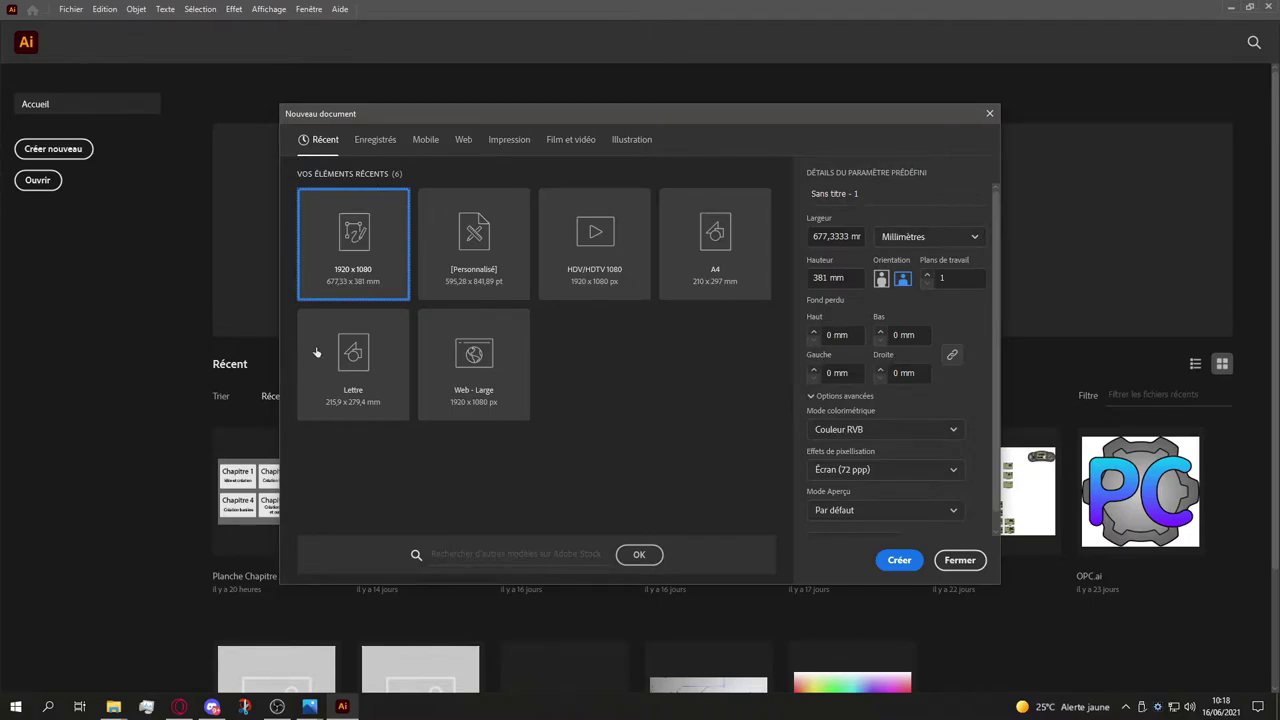
{"action": "left_click", "coordinate": [455, 258]}
{"action": "left_click", "coordinate": [372, 236]}
{"action": "left_click", "coordinate": [470, 250]}
{"action": "left_click", "coordinate": [380, 246]}
{"action": "left_click", "coordinate": [895, 237]}
{"action": "left_click", "coordinate": [905, 240]}
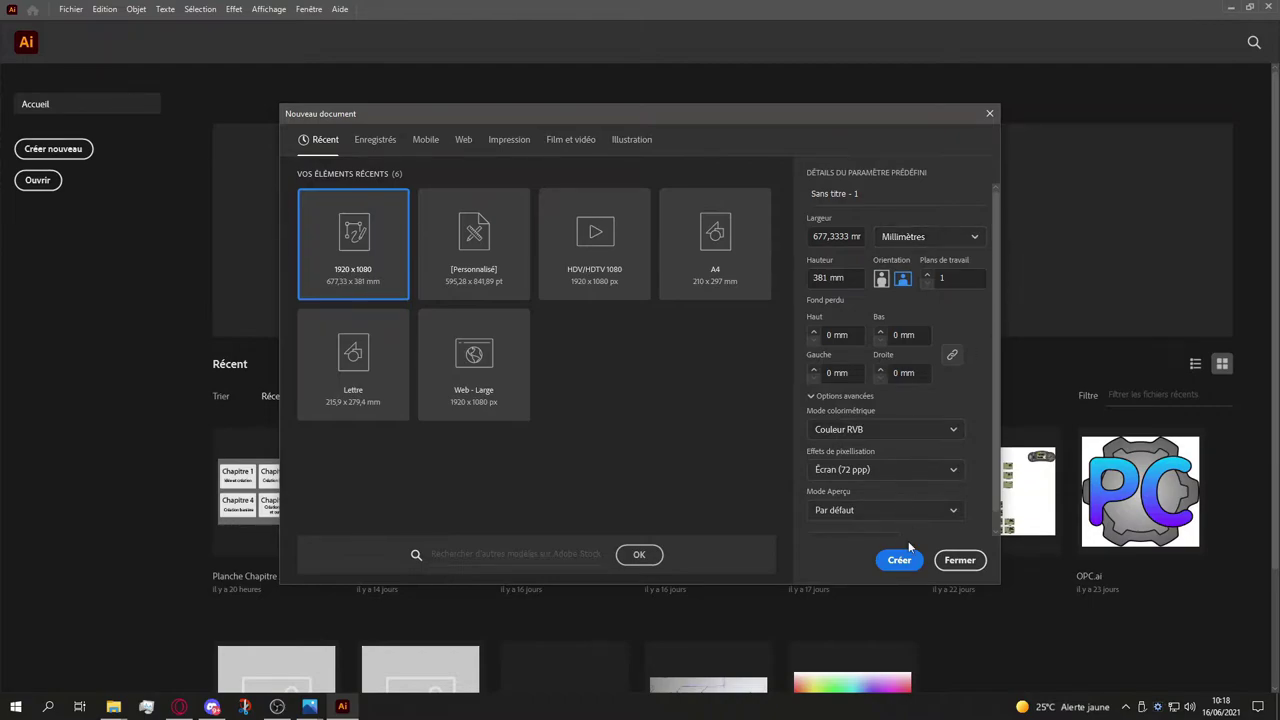
{"action": "scroll", "coordinate": [861, 472], "scroll_direction": "down", "scroll_amount": 1}
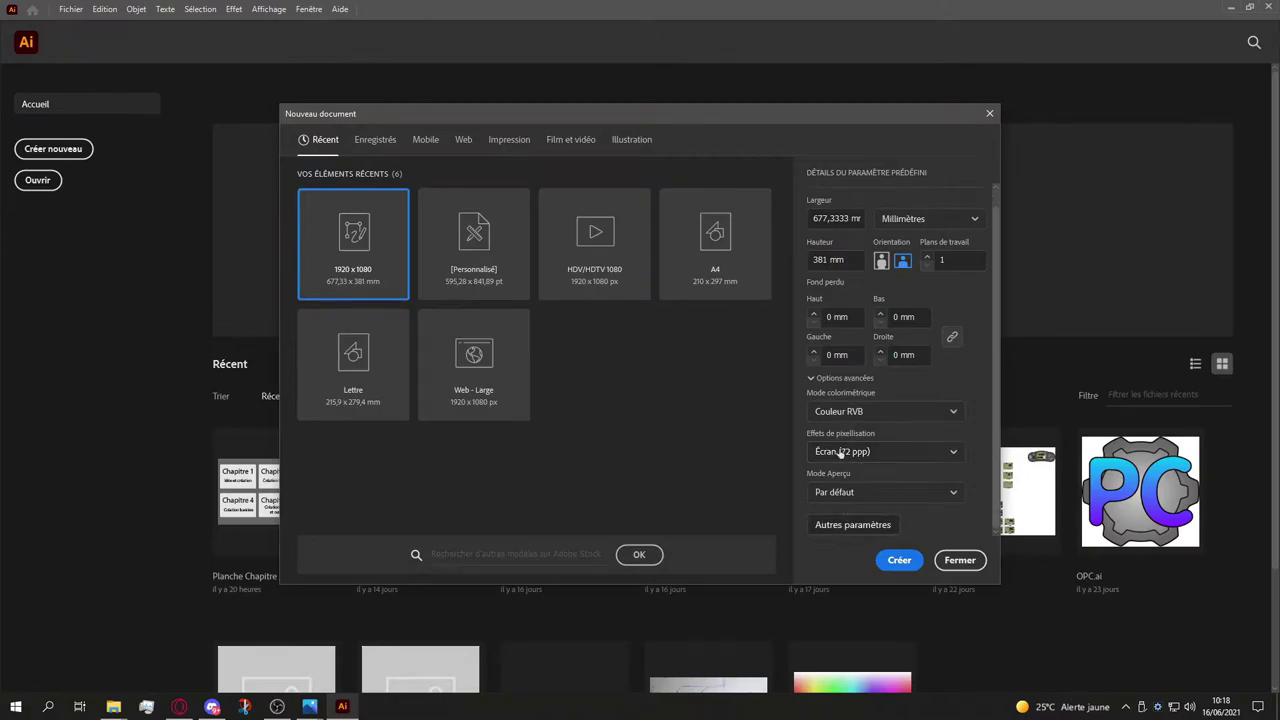
{"action": "left_click", "coordinate": [867, 411]}
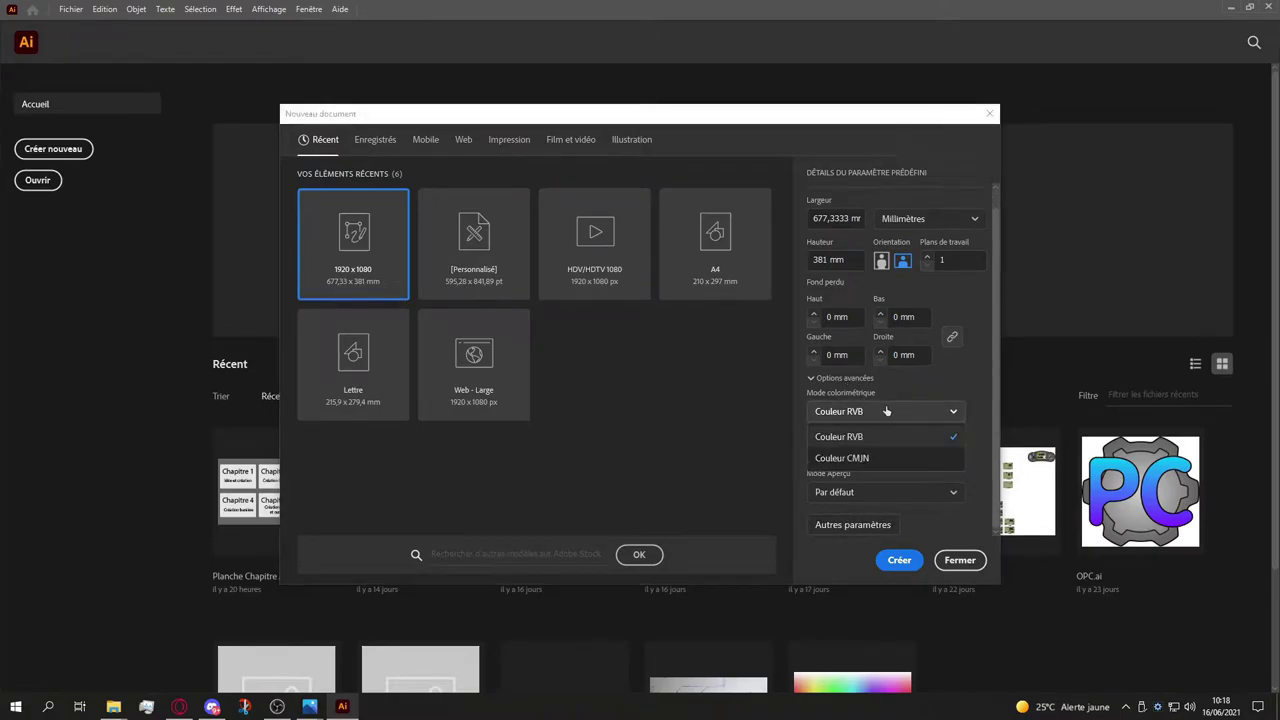
{"action": "left_click", "coordinate": [886, 411]}
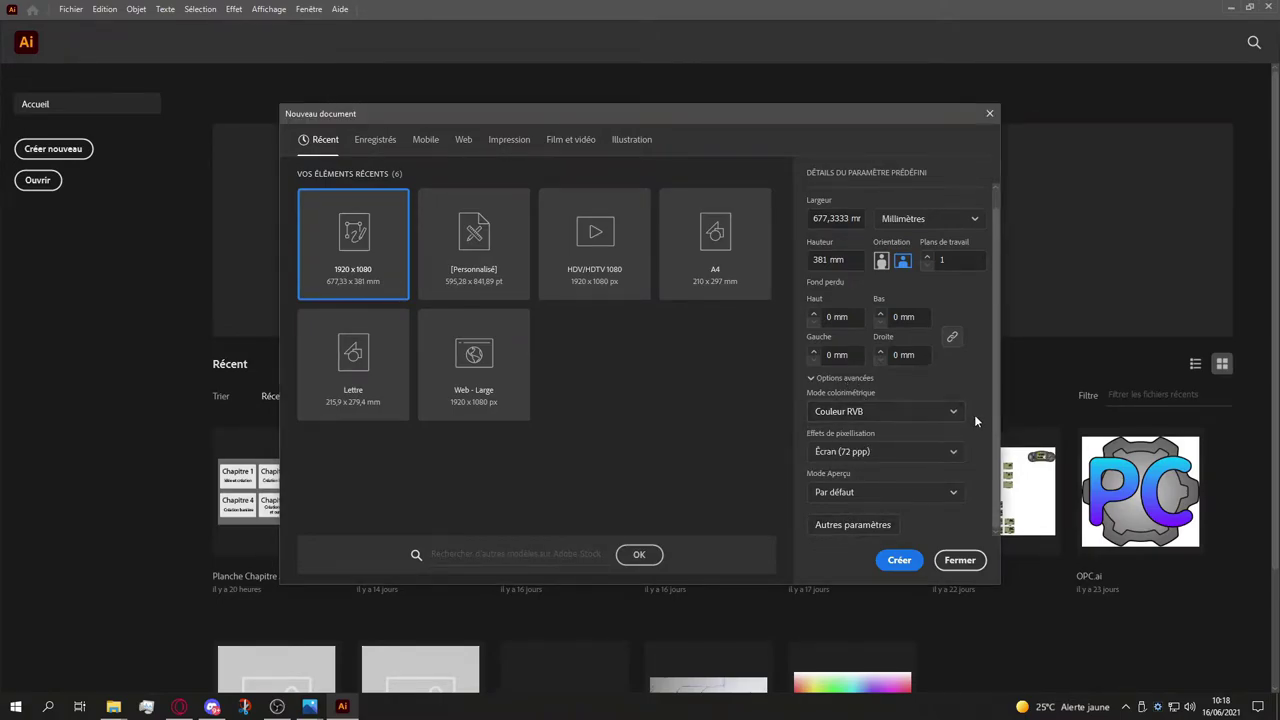
{"action": "left_click", "coordinate": [897, 558]}
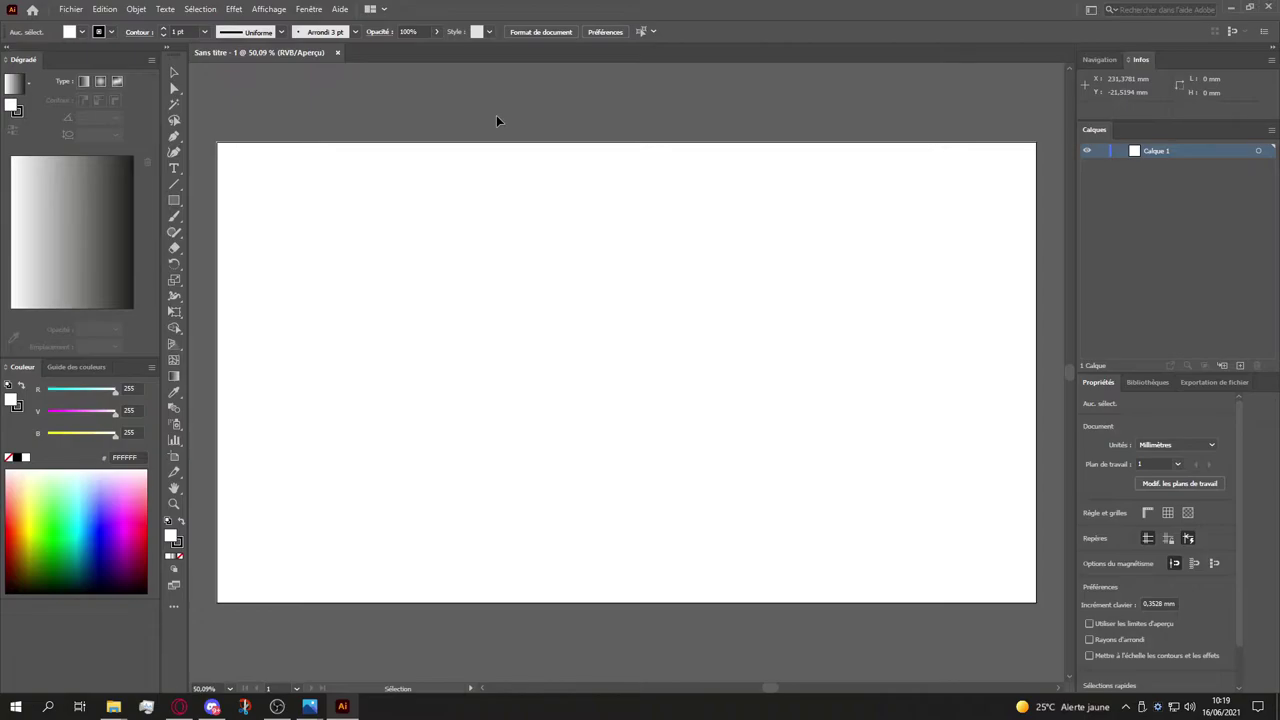
Step: Add a new layer, move it below Calque 1 and rename it Image
{"action": "left_click", "coordinate": [1240, 366]}
{"action": "left_click_drag", "start_coordinate": [1170, 153], "coordinate": [1163, 176]}
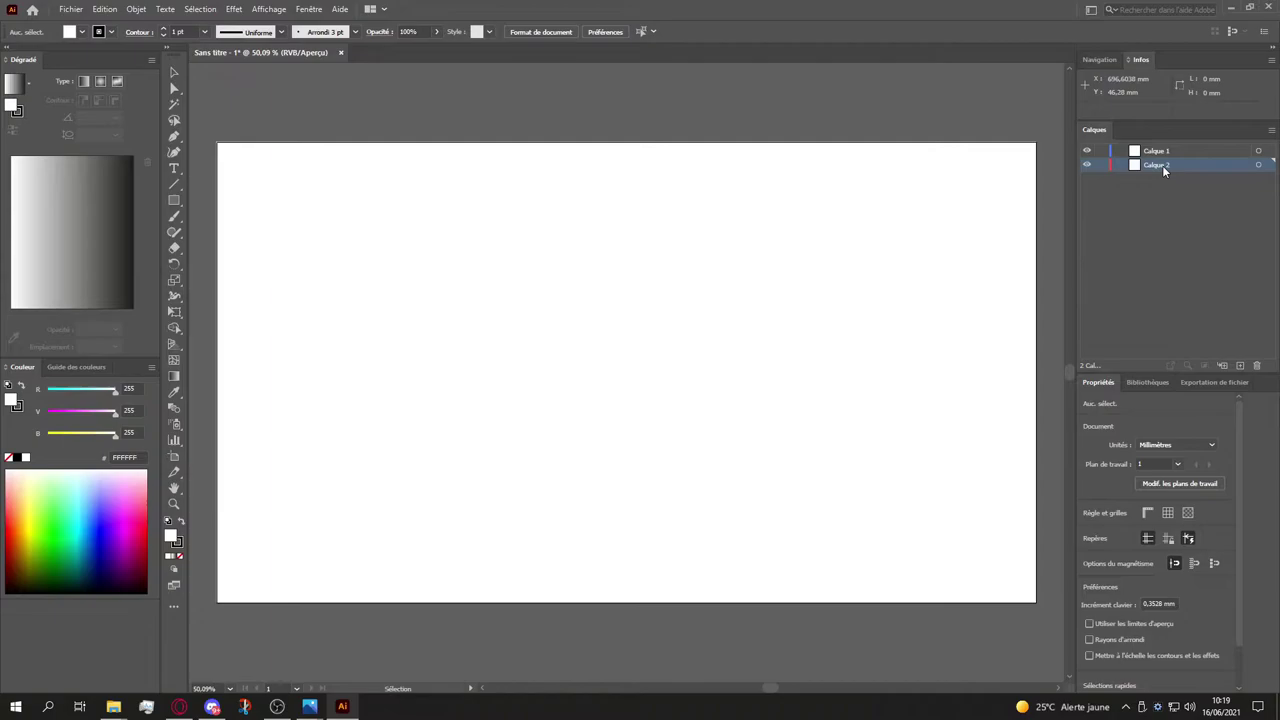
{"action": "double_click", "coordinate": [1163, 168]}
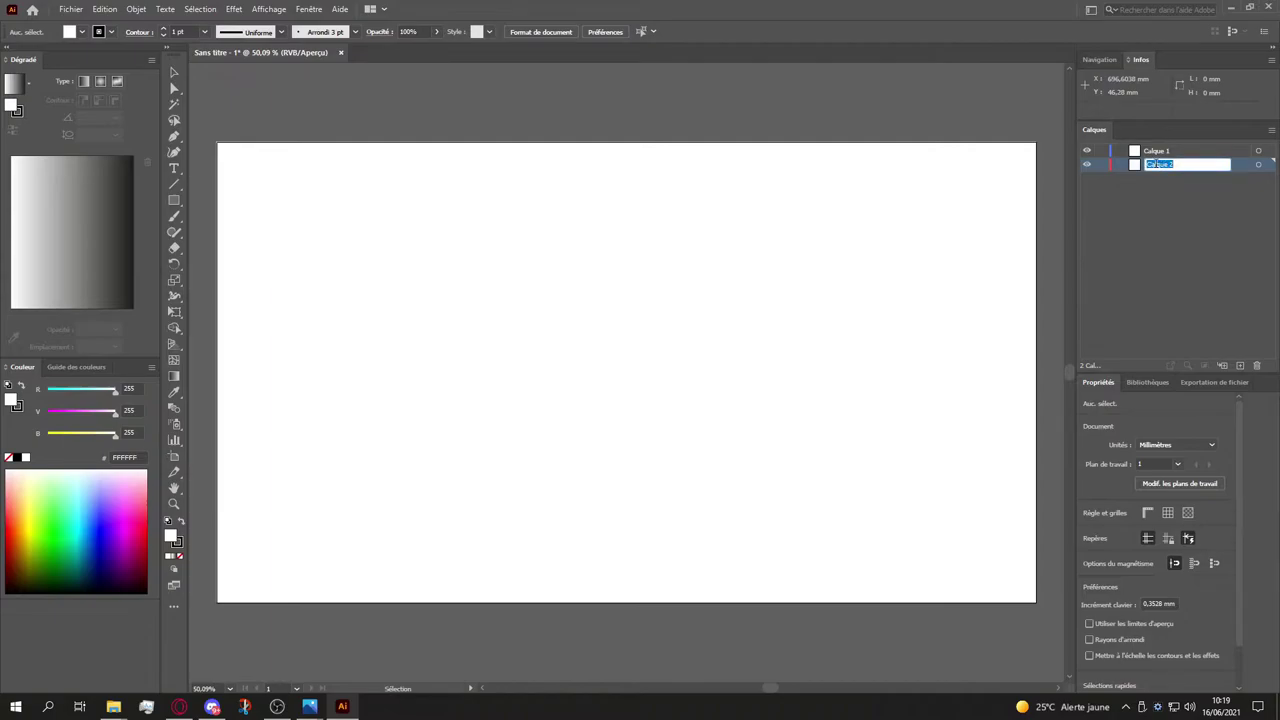
{"action": "type", "text": "Image"}
{"action": "key", "text": "Return"}
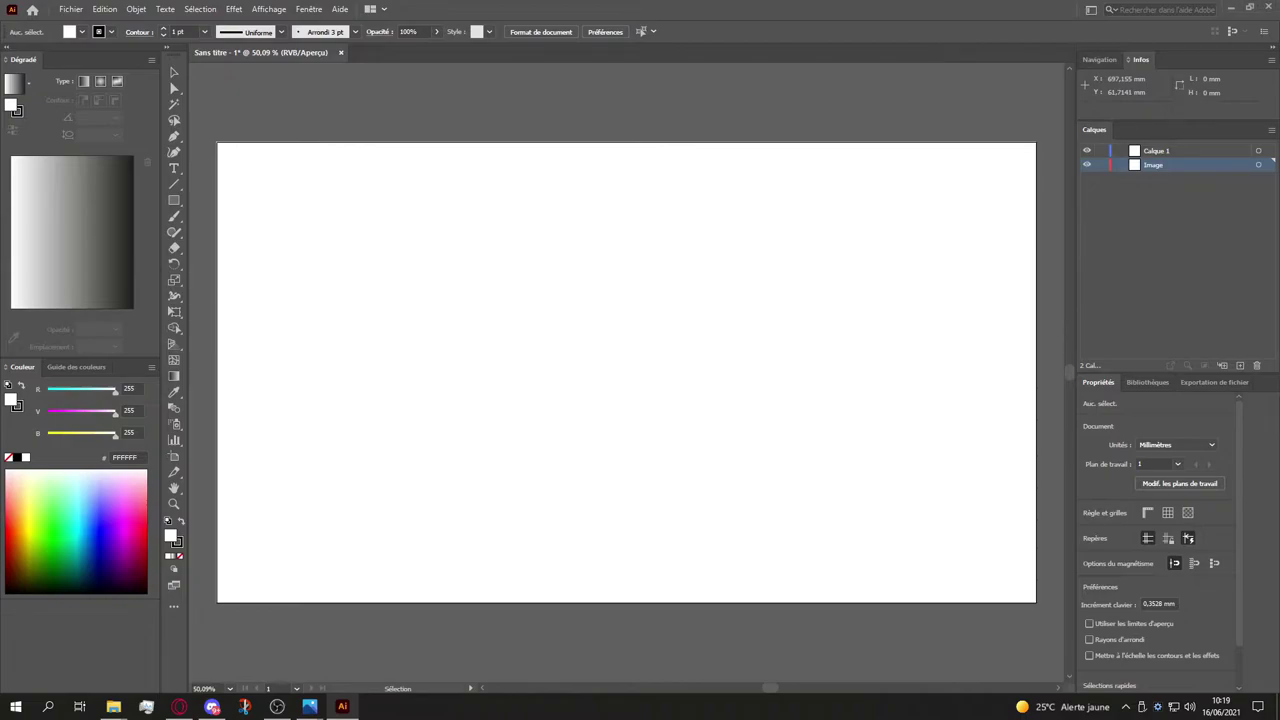
Step: Place the logo b.png image on the Image layer and move it to the artboard's upper-left corner
{"action": "left_click_drag", "start_coordinate": [1103, 307], "coordinate": [631, 391]}
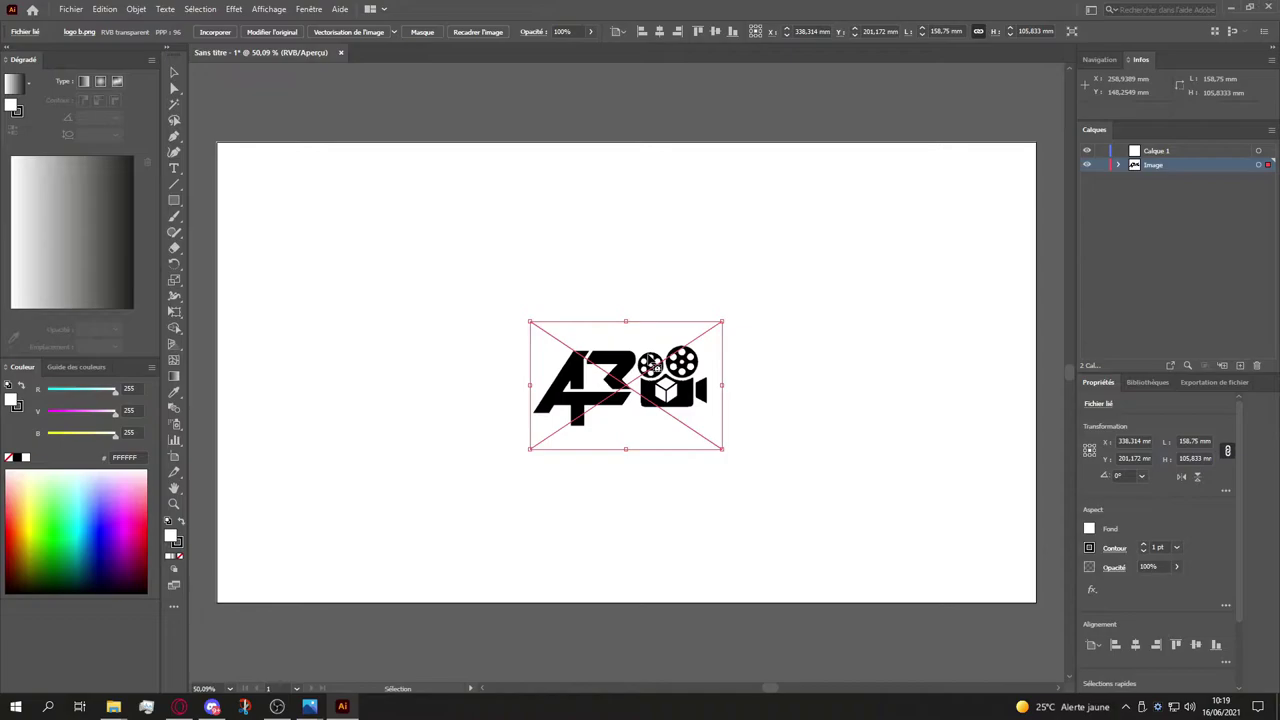
{"action": "left_click_drag", "start_coordinate": [614, 380], "coordinate": [338, 216]}
Step: Examine the placed logo's letters and camera symbol at 200 % magnification
{"action": "scroll", "coordinate": [352, 226], "scroll_direction": "left", "scroll_amount": 2}
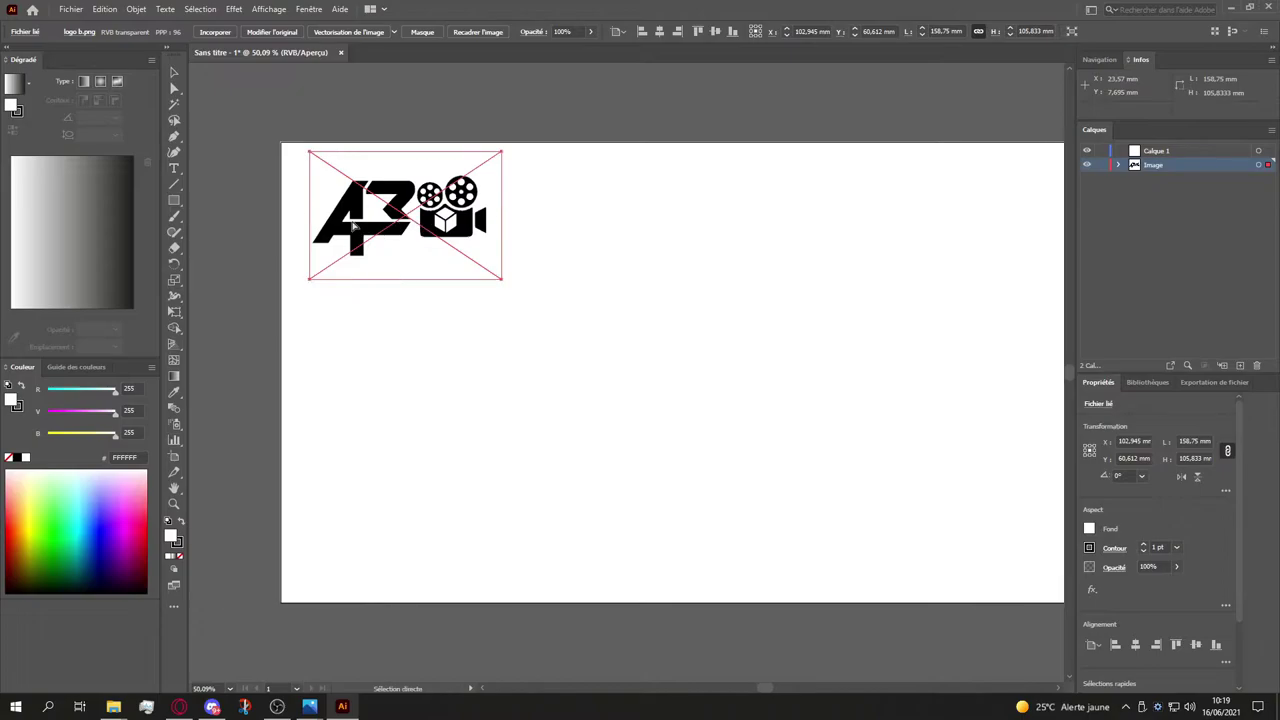
{"action": "scroll", "coordinate": [352, 226], "scroll_direction": "left", "scroll_amount": 7}
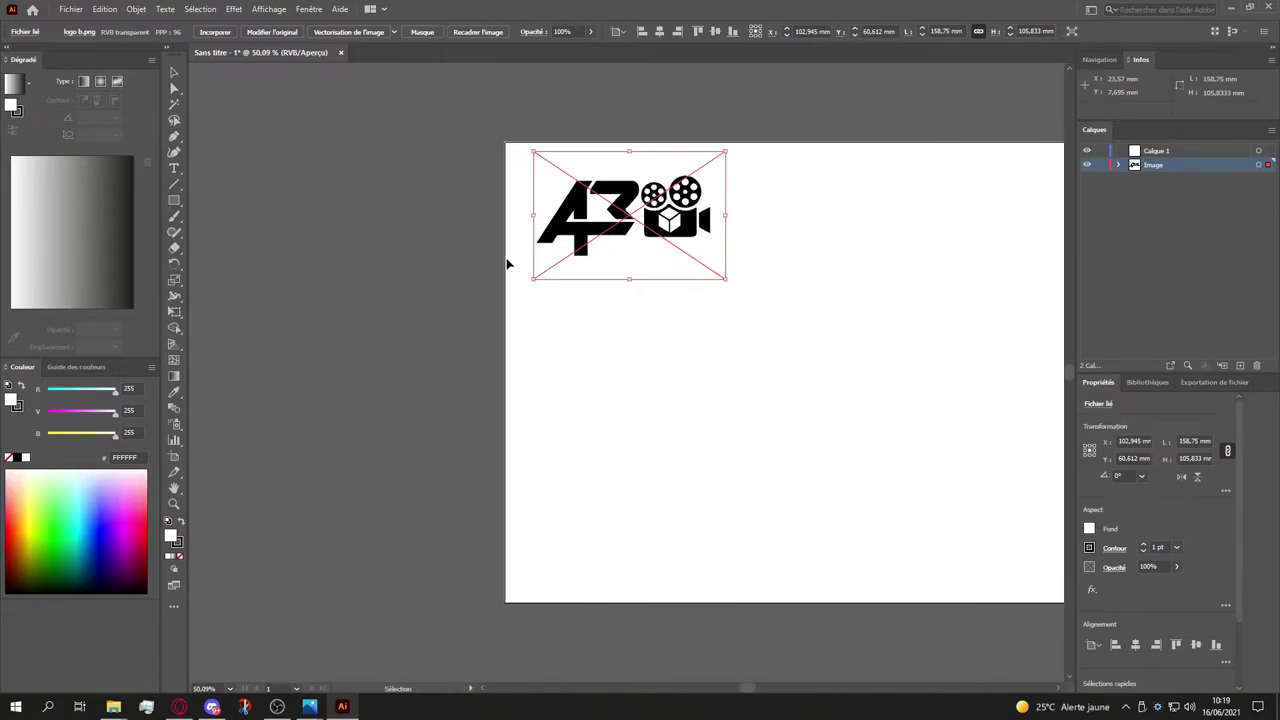
{"action": "scroll", "coordinate": [683, 363], "scroll_direction": "right", "scroll_amount": 2}
{"action": "scroll", "coordinate": [666, 357], "scroll_direction": "left", "scroll_amount": 2}
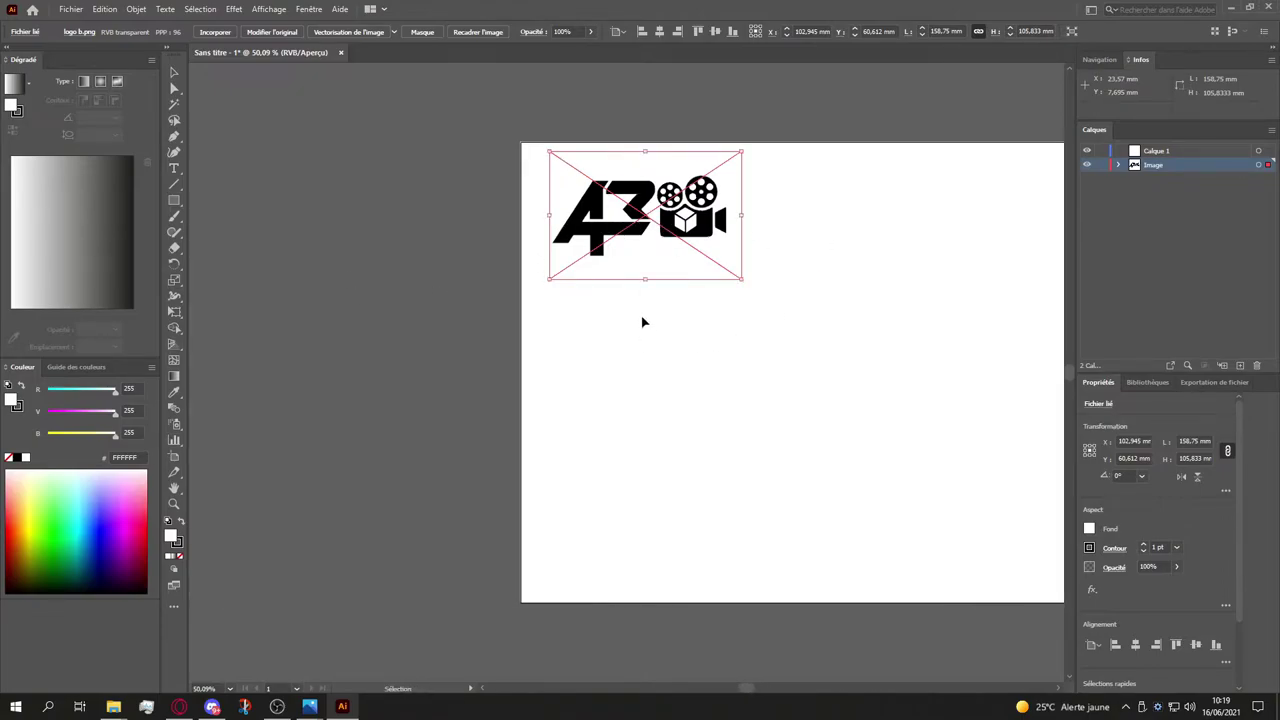
{"action": "scroll", "coordinate": [640, 290], "scroll_direction": "up", "scroll_amount": 4}
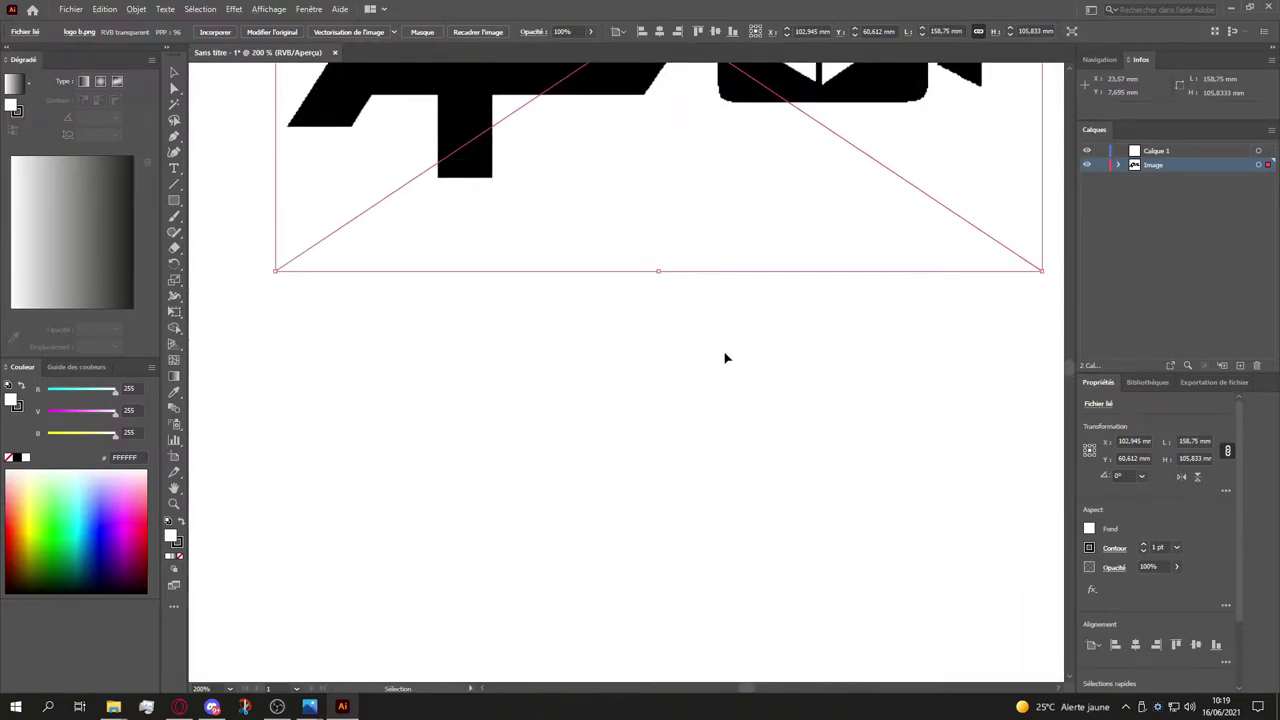
{"action": "scroll", "coordinate": [726, 358], "scroll_direction": "up", "scroll_amount": 10}
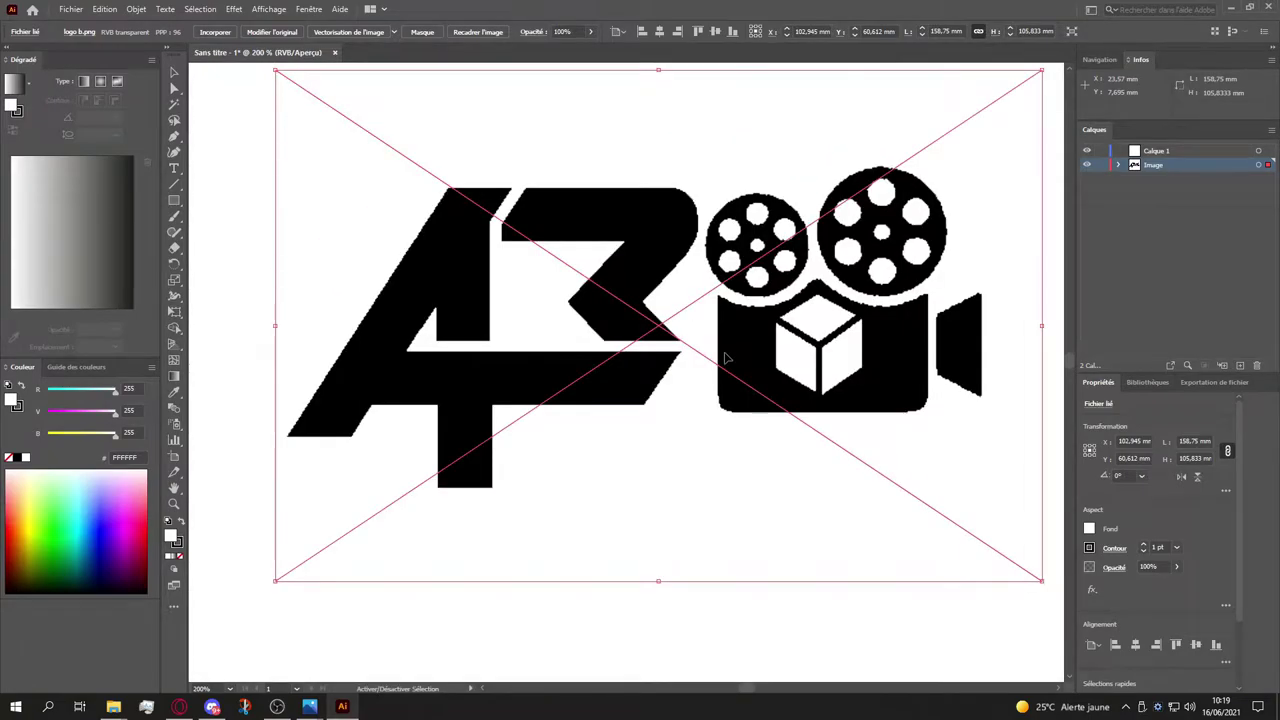
{"action": "scroll", "coordinate": [728, 360], "scroll_direction": "up", "scroll_amount": 2}
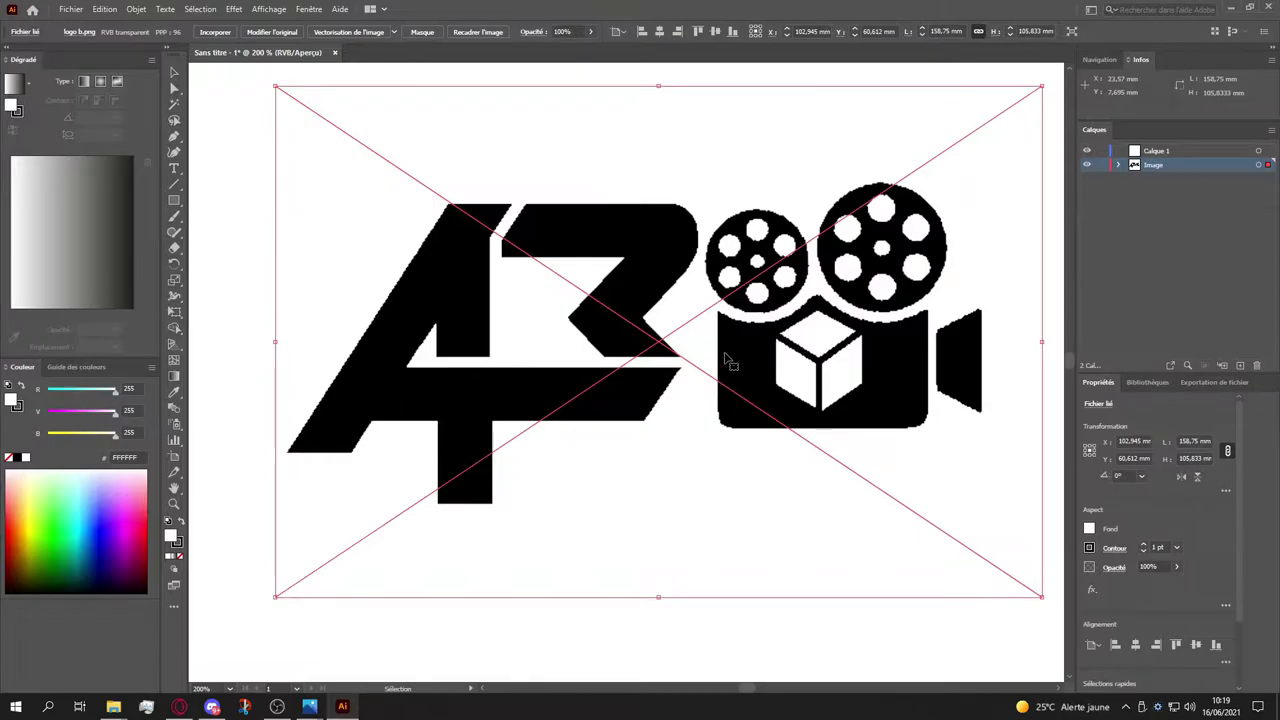
{"action": "scroll", "coordinate": [728, 362], "scroll_direction": "up", "scroll_amount": 2}
{"action": "scroll", "coordinate": [728, 362], "scroll_direction": "down", "scroll_amount": 2}
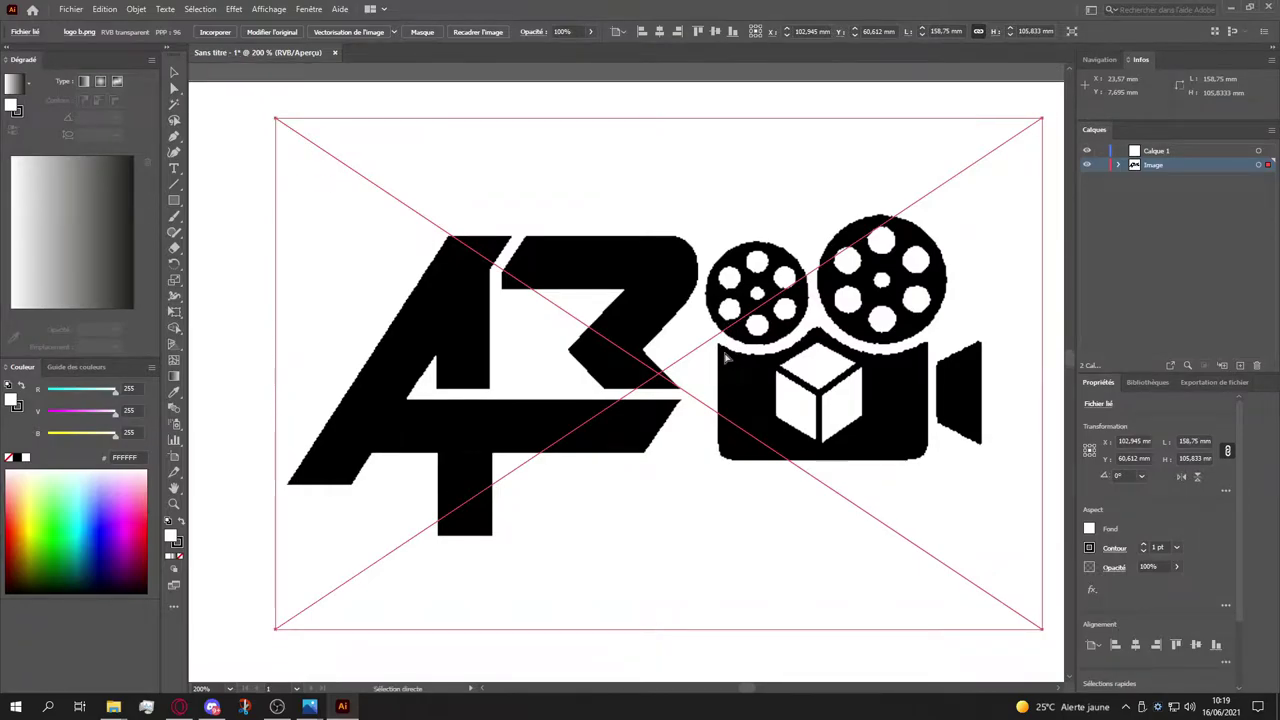
{"action": "scroll", "coordinate": [725, 358], "scroll_direction": "right", "scroll_amount": 1}
{"action": "scroll", "coordinate": [727, 358], "scroll_direction": "right", "scroll_amount": 1}
{"action": "key", "text": "v"}
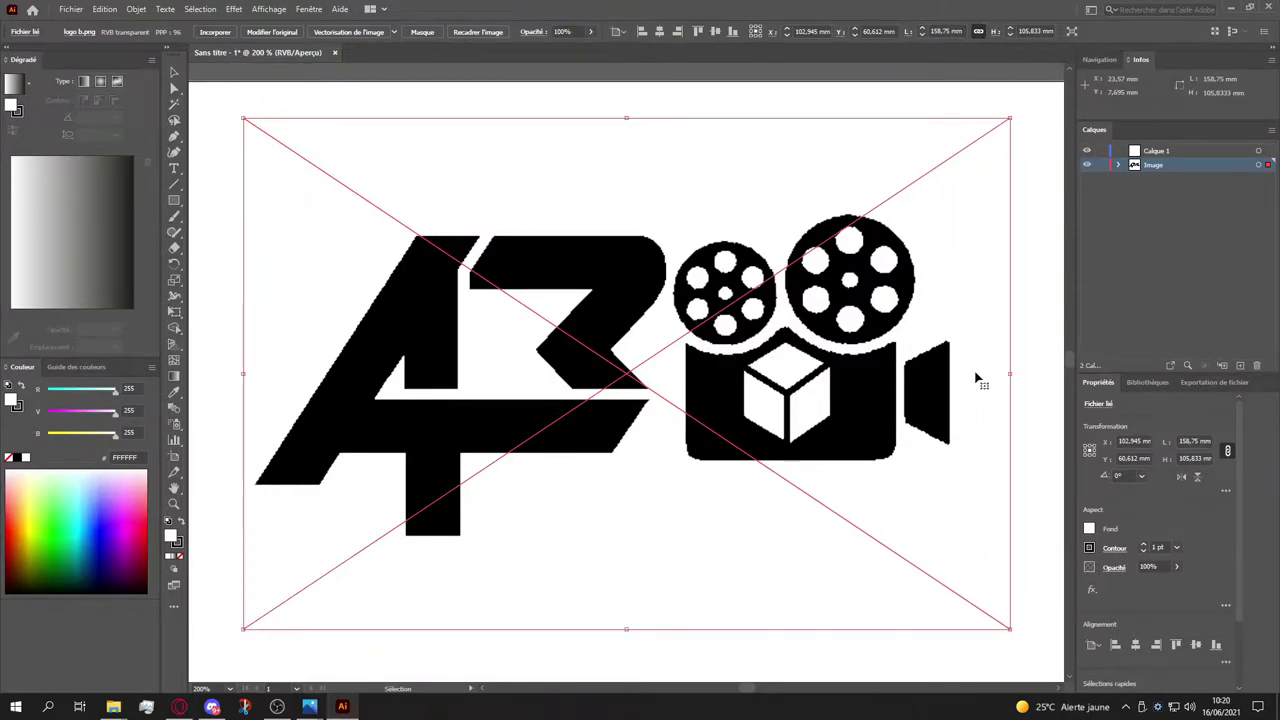
Step: Deselect the logo and lock the Image layer
{"action": "left_click", "coordinate": [1046, 314]}
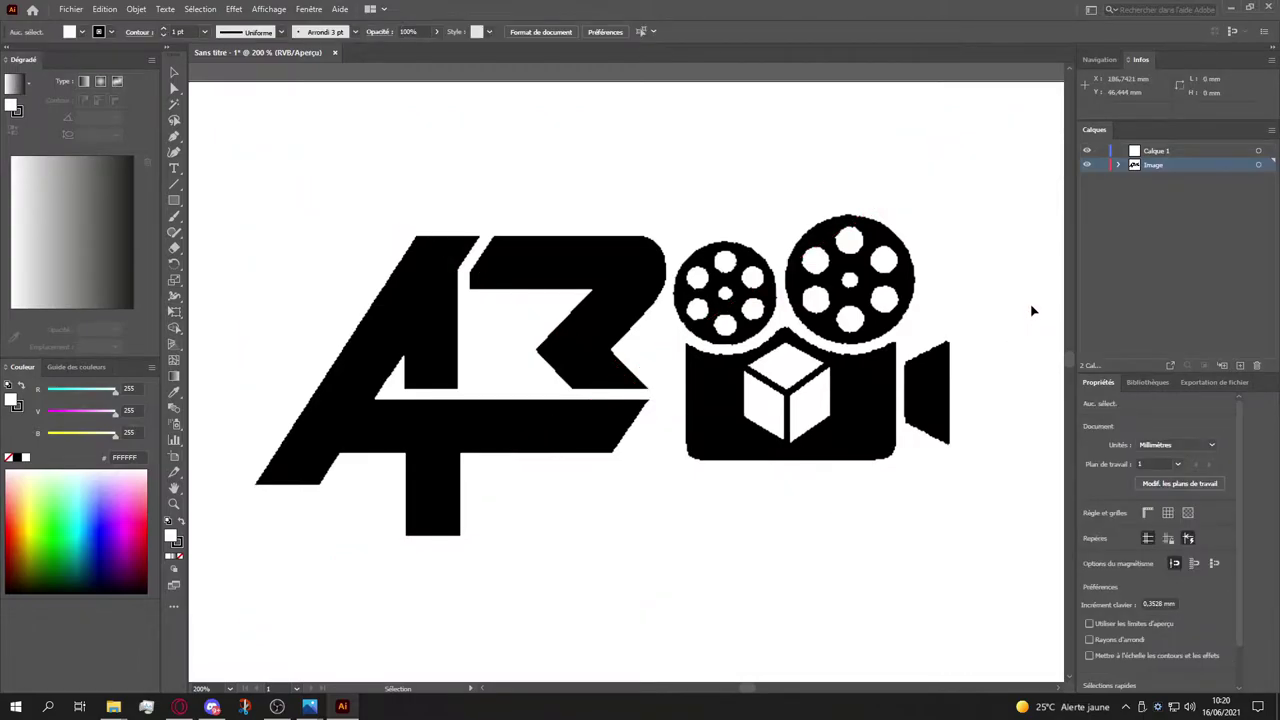
{"action": "left_click", "coordinate": [1102, 165]}
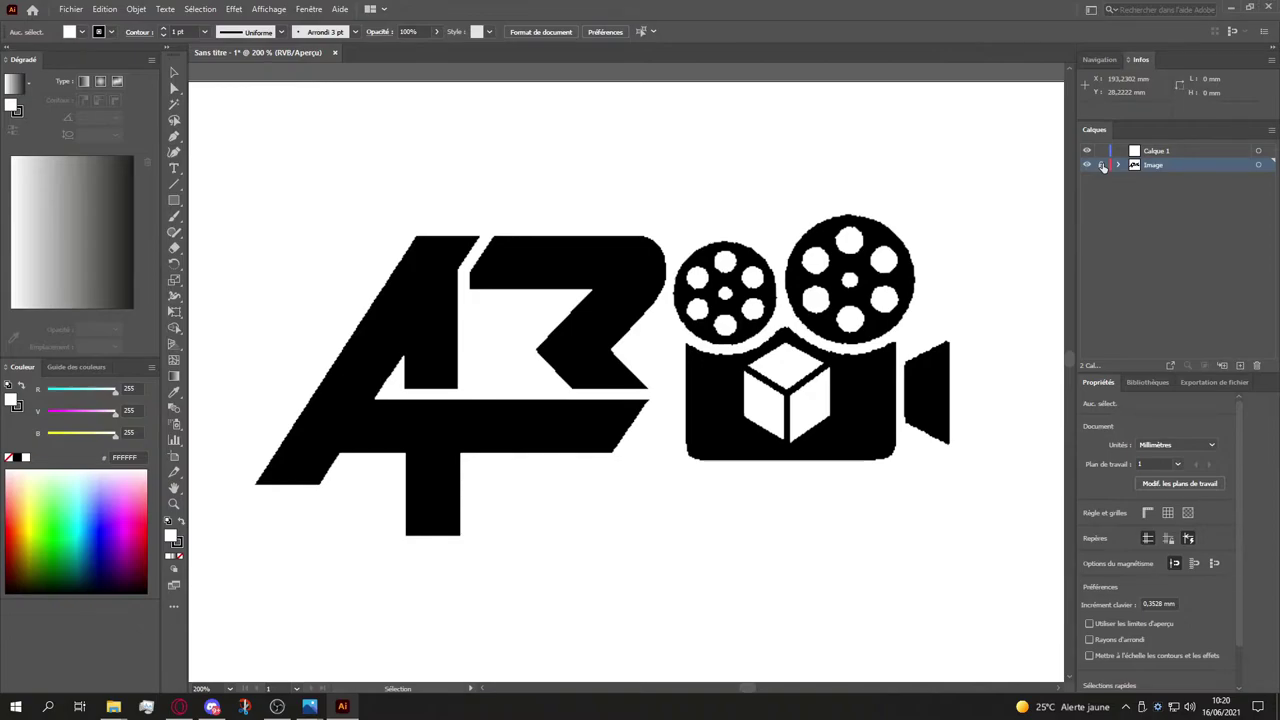
{"action": "left_click", "coordinate": [1101, 165]}
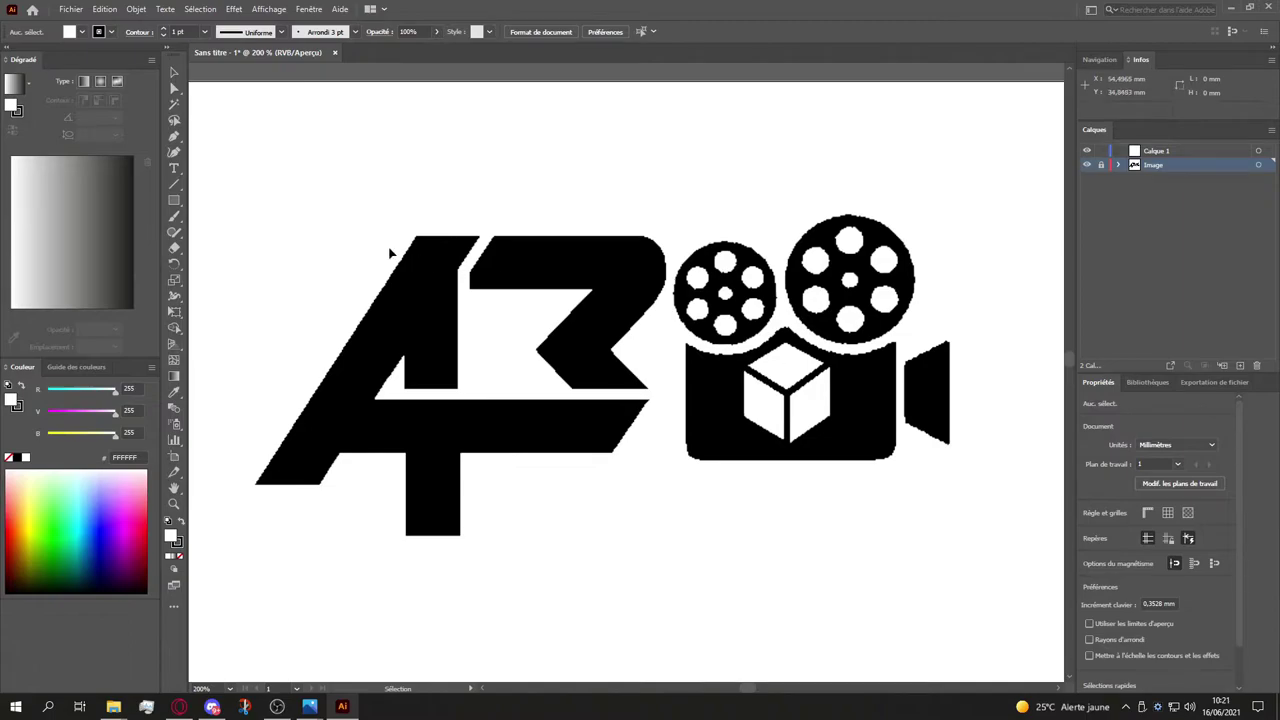
Step: Set the Pen tool's fill to none and make Calque 1 the active layer
{"action": "left_click", "coordinate": [173, 137]}
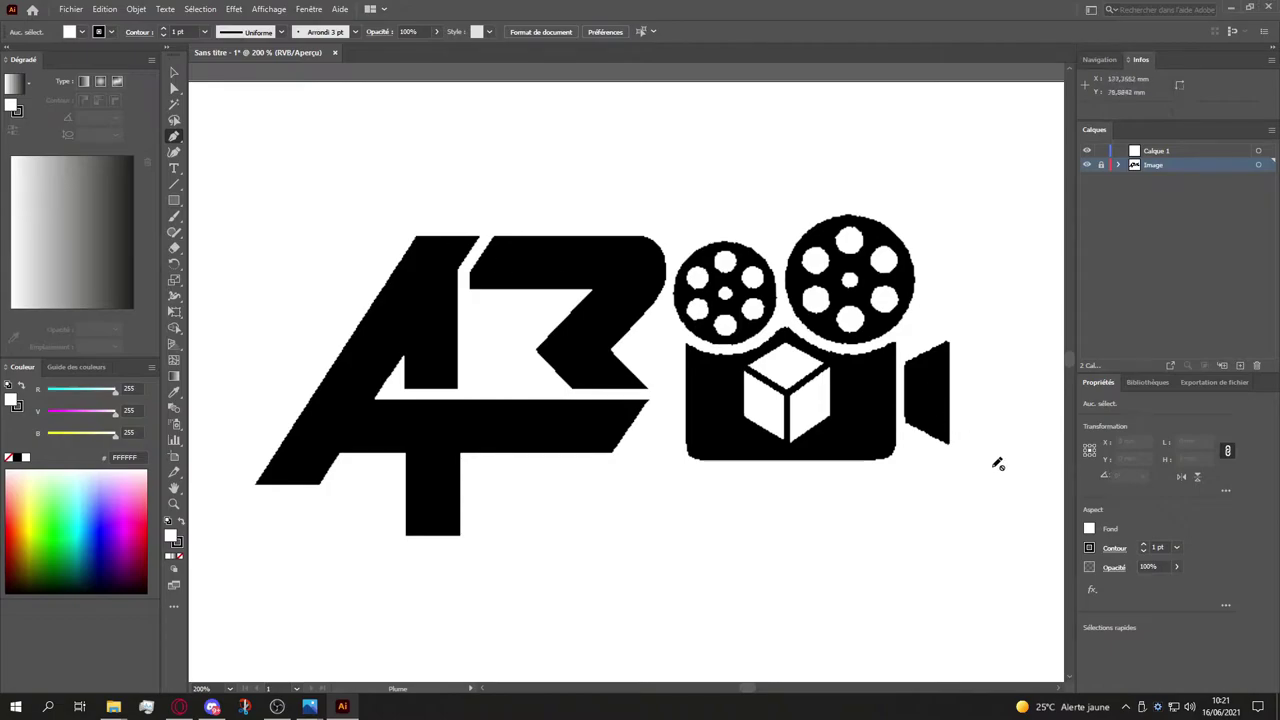
{"action": "left_click", "coordinate": [1089, 530]}
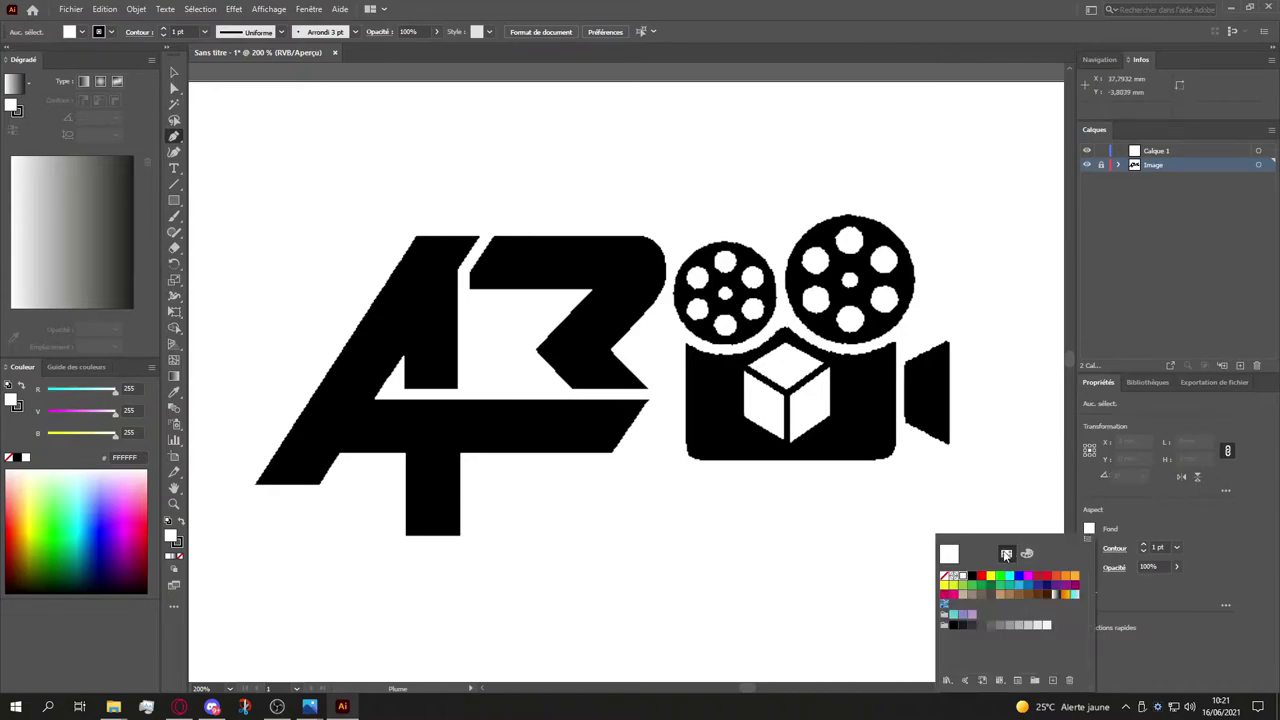
{"action": "left_click", "coordinate": [945, 577]}
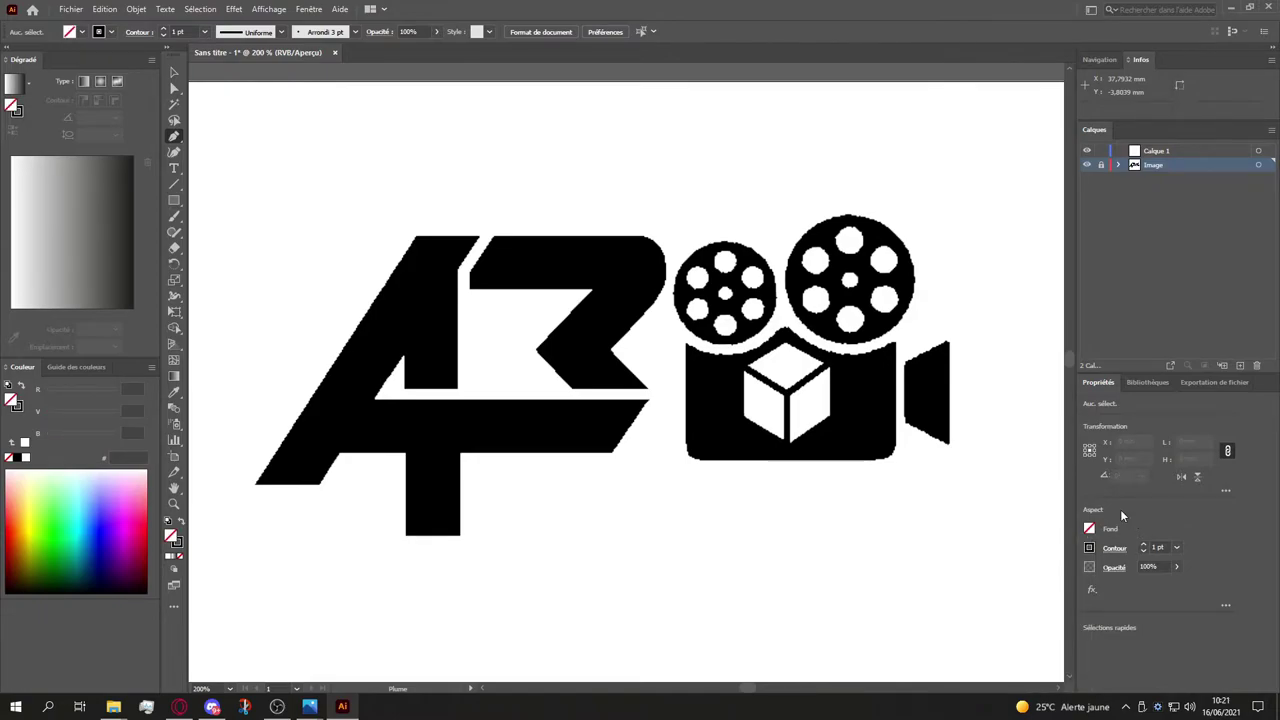
{"action": "left_click", "coordinate": [1175, 152]}
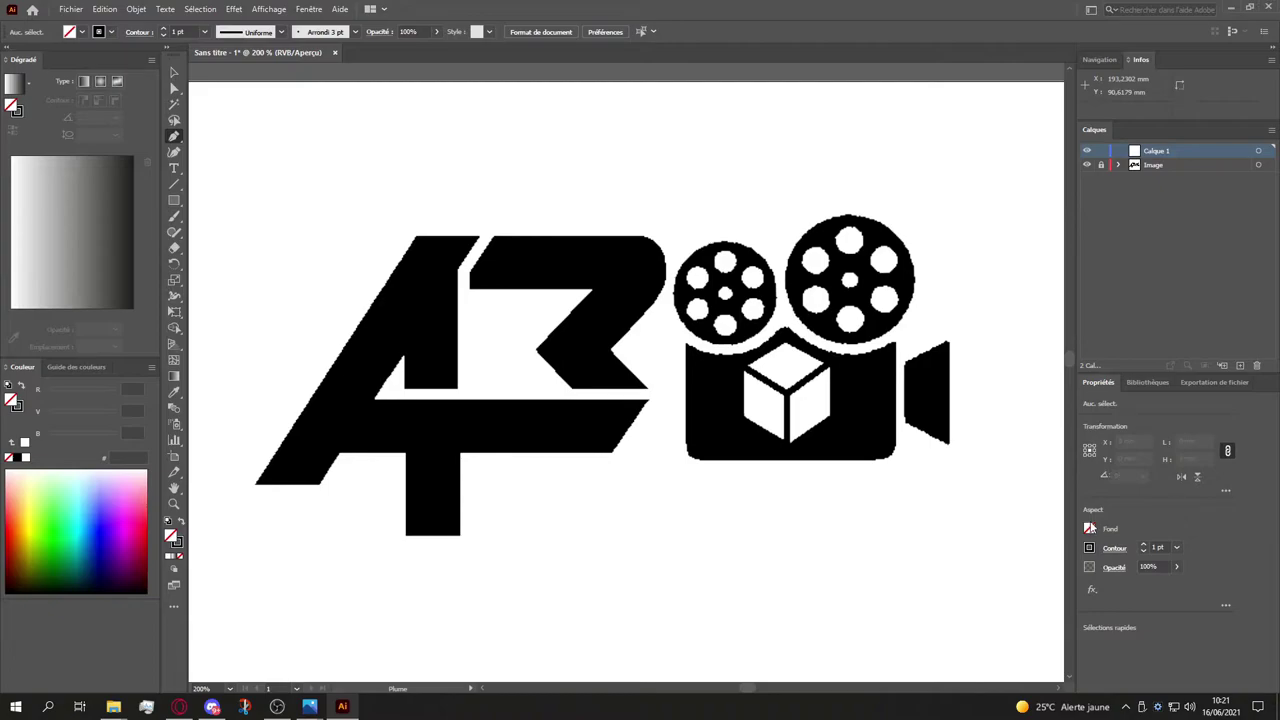
Step: Set the stroke colour to red, trying blue and black along the way
{"action": "left_click", "coordinate": [1089, 547]}
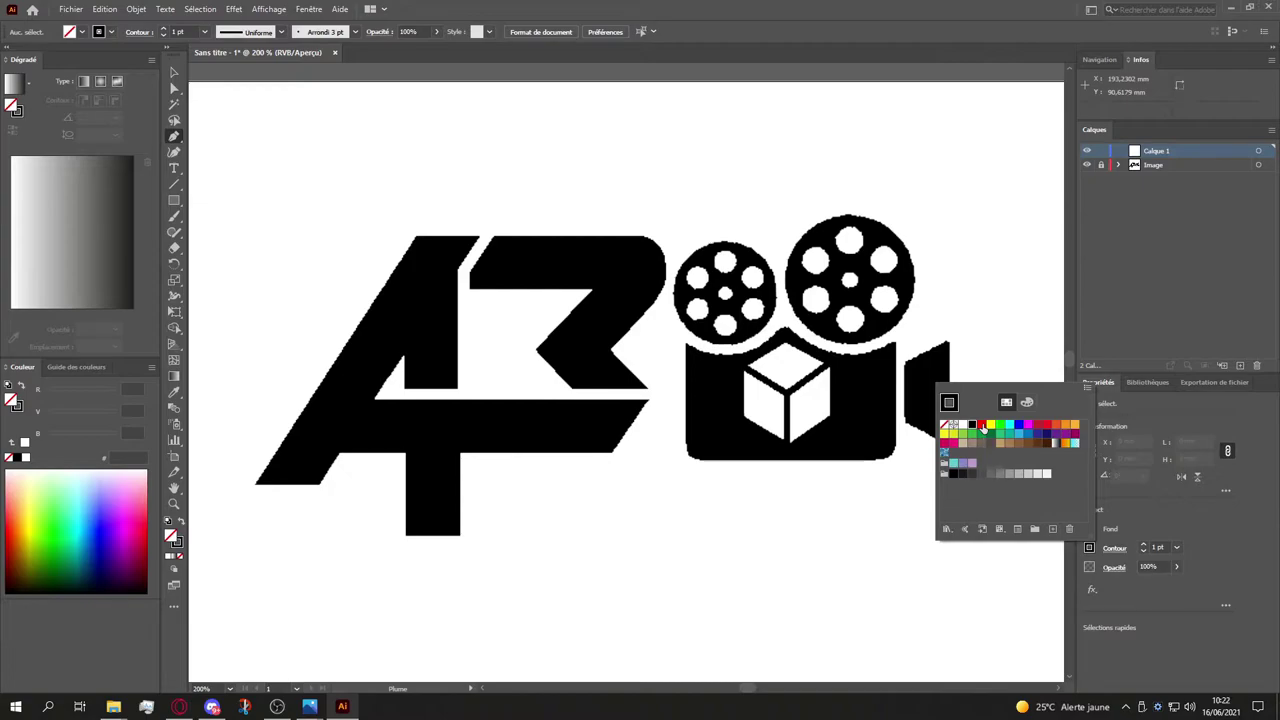
{"action": "left_click", "coordinate": [982, 425]}
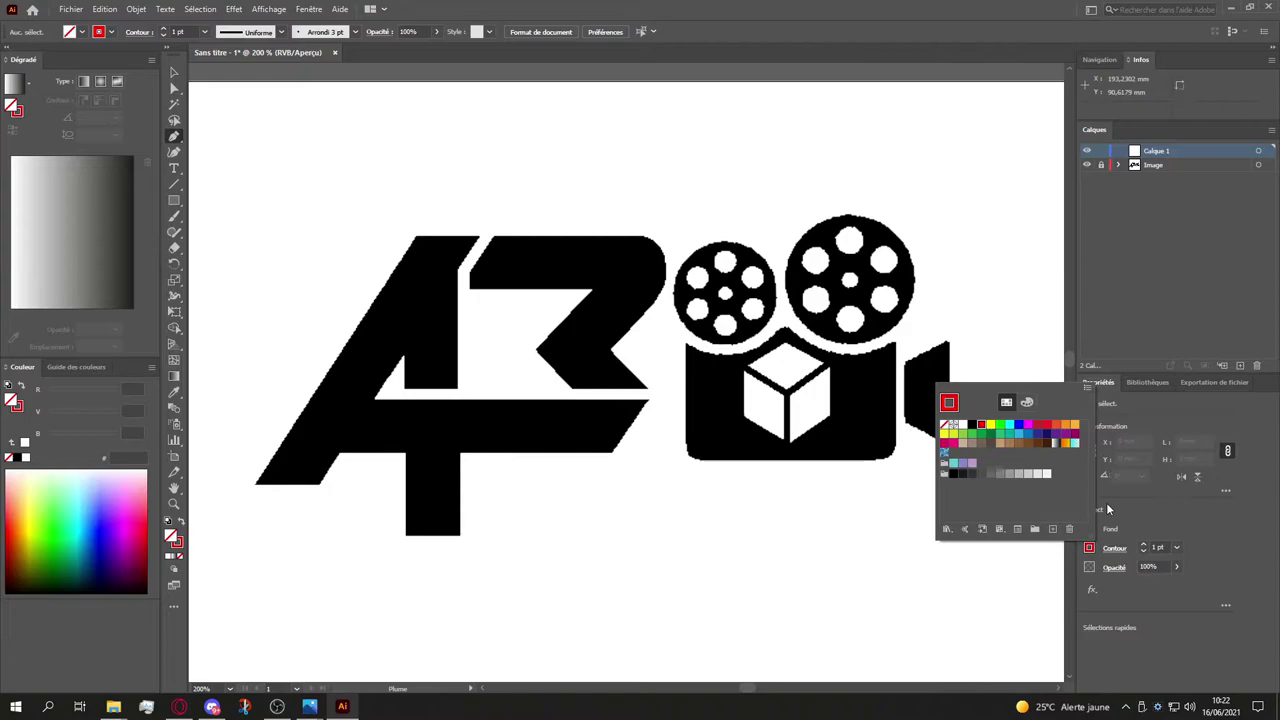
{"action": "left_click", "coordinate": [1018, 426]}
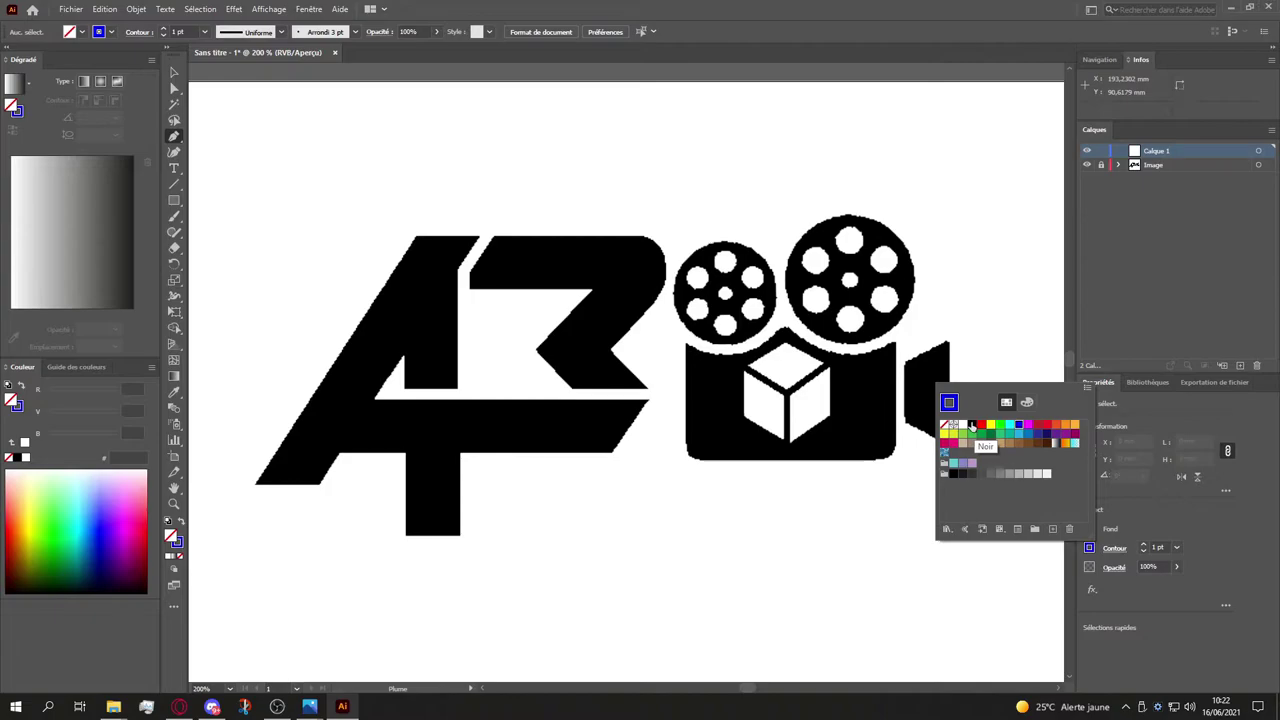
{"action": "left_click", "coordinate": [971, 427]}
{"action": "left_click", "coordinate": [981, 427]}
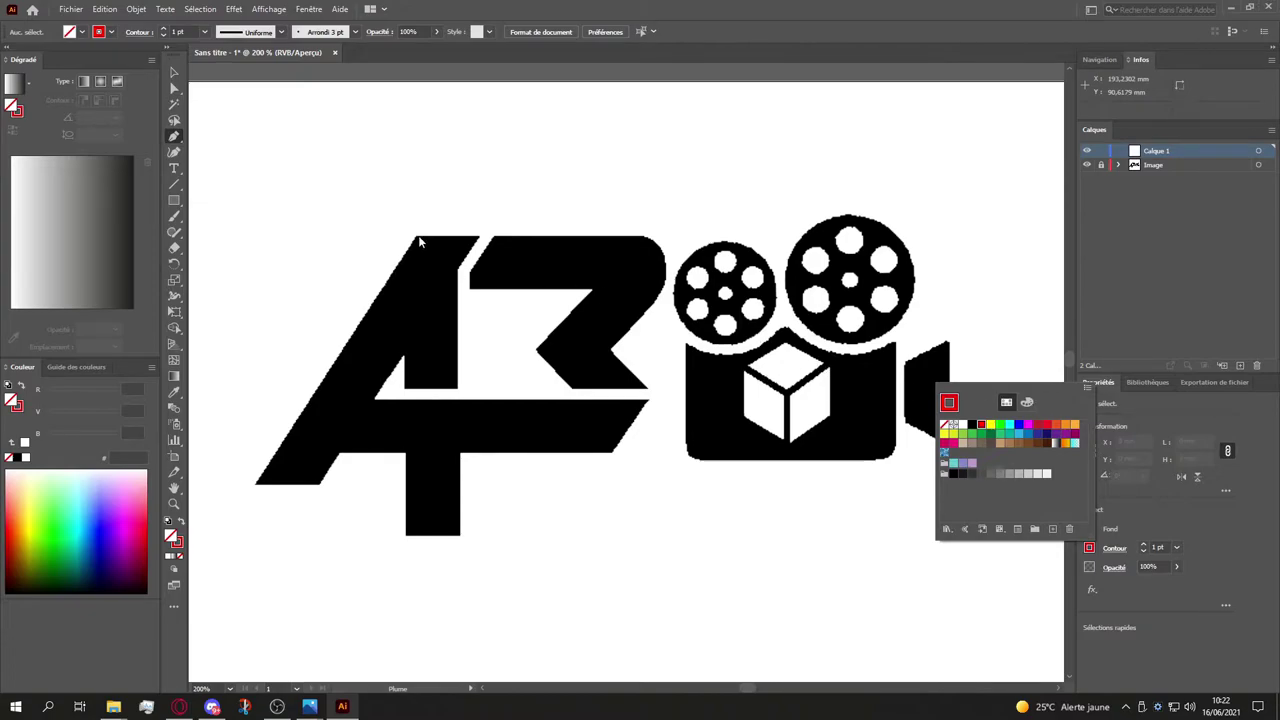
Step: Trace the first letter with the Pen tool from its upper tip down the slanted leg and around the T-shaped stem below the crossbar
{"action": "left_click", "coordinate": [172, 138]}
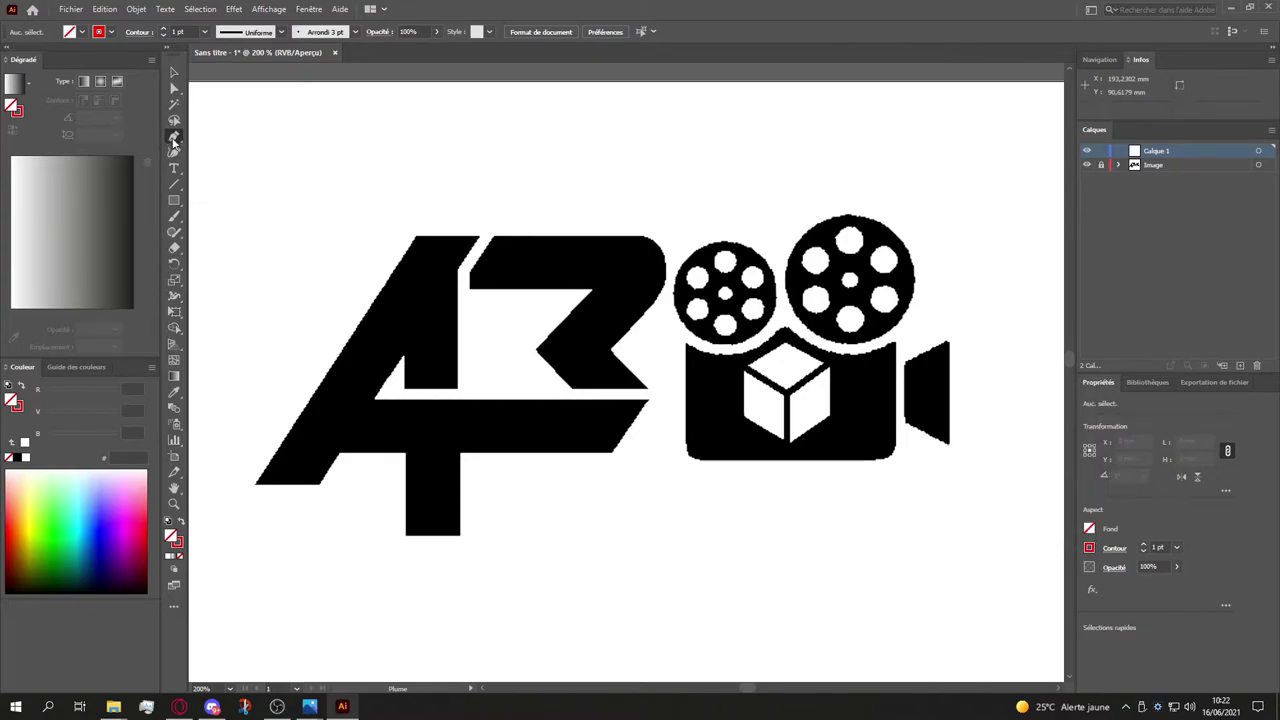
{"action": "left_click", "coordinate": [416, 238]}
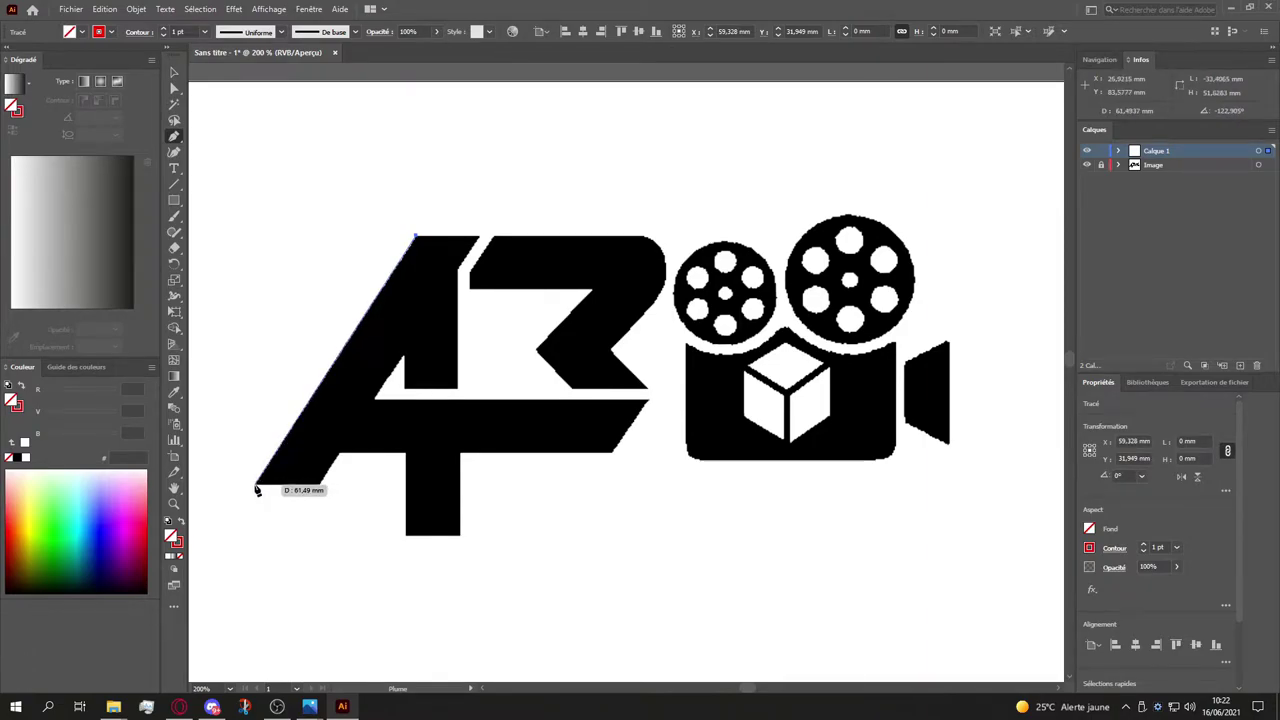
{"action": "left_click", "coordinate": [256, 486]}
{"action": "left_click_drag", "start_coordinate": [256, 486], "coordinate": [408, 456]}
{"action": "left_click", "coordinate": [407, 455]}
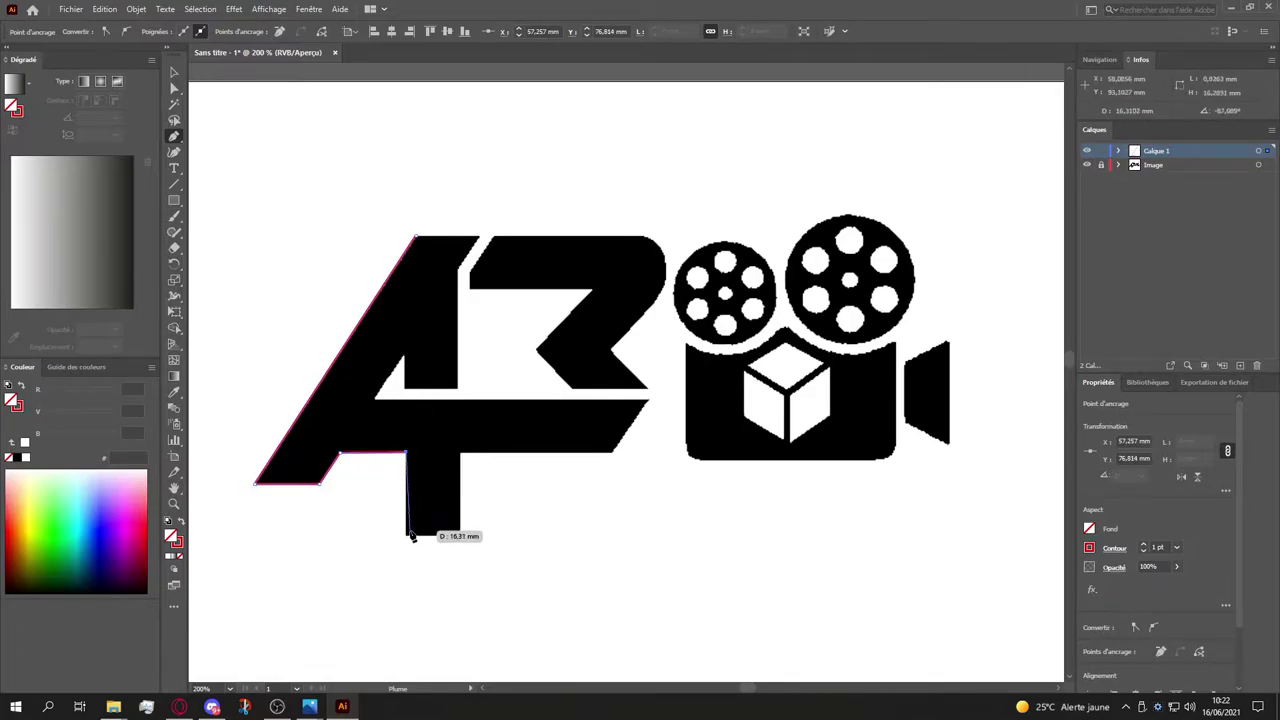
{"action": "left_click", "coordinate": [406, 534]}
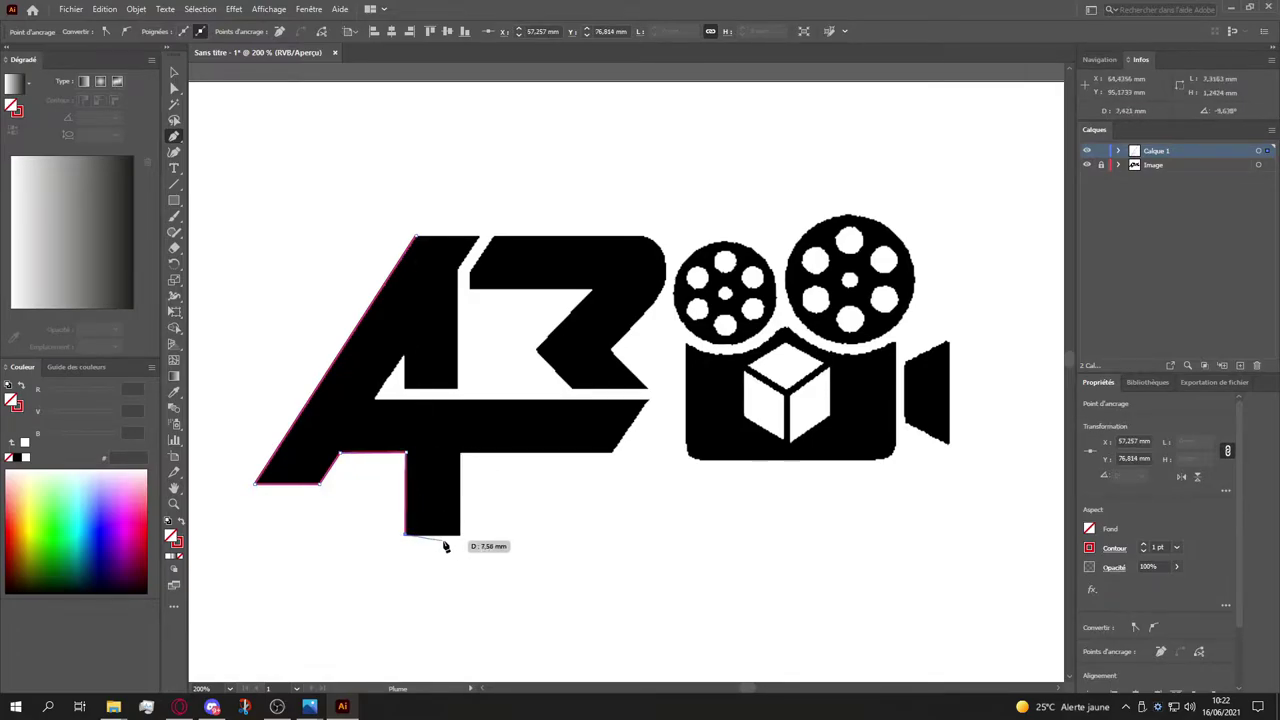
{"action": "left_click", "coordinate": [461, 534]}
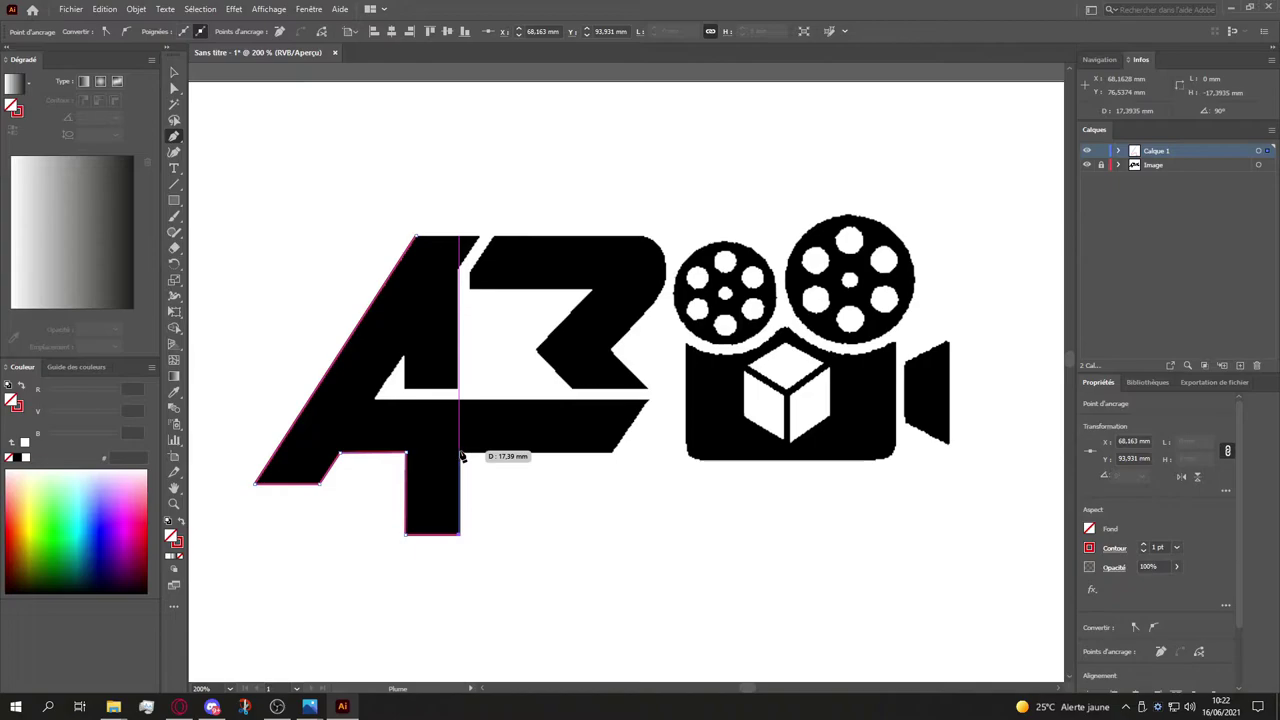
{"action": "left_click", "coordinate": [461, 456]}
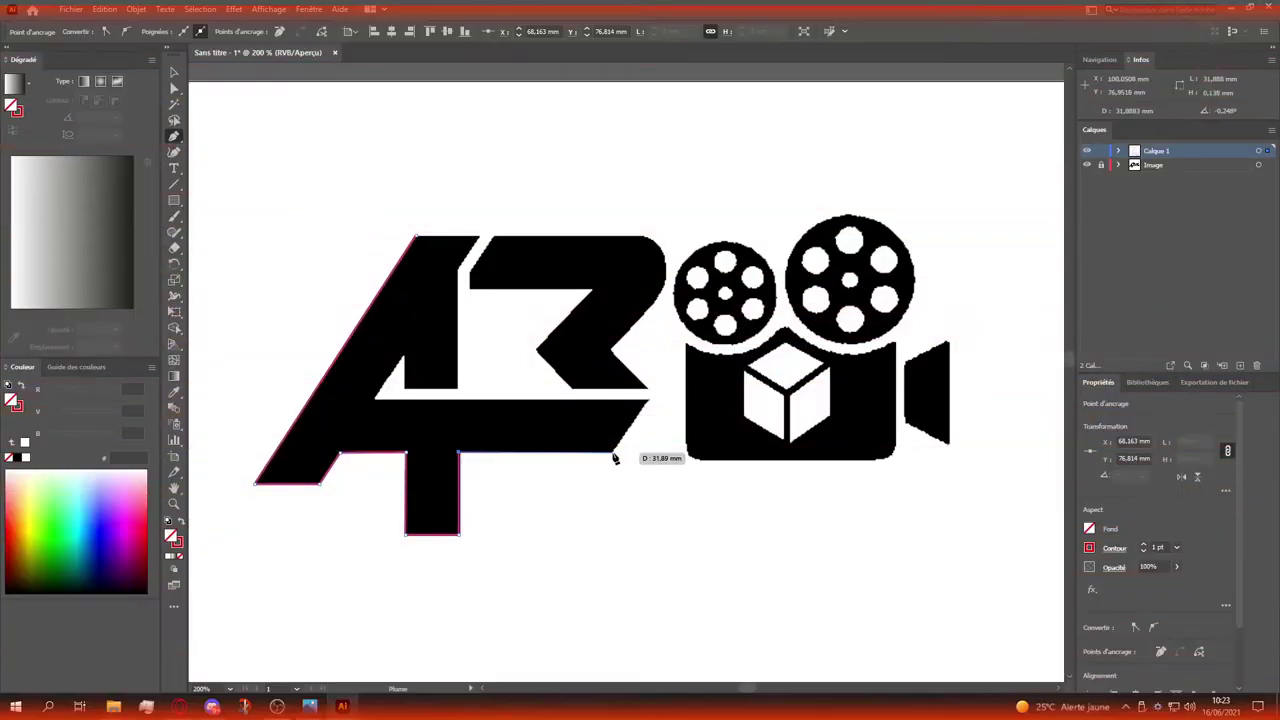
Step: Continue the path around the crossbar's slanted right end, back along its upper edge and around the letter's small triangular notch
{"action": "key", "text": "ctrl+plus"}
{"action": "left_click", "coordinate": [676, 450]}
{"action": "left_click", "coordinate": [748, 346]}
{"action": "left_click", "coordinate": [201, 345]}
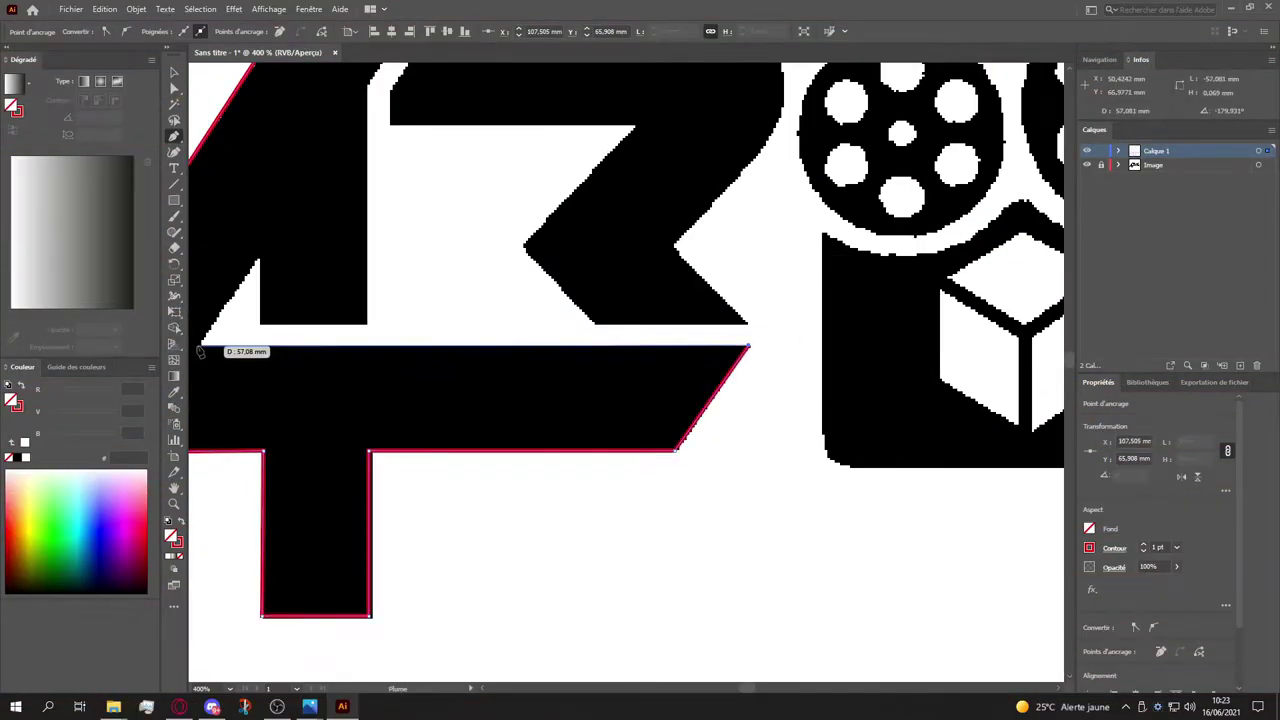
{"action": "scroll", "coordinate": [201, 345], "scroll_direction": "left", "scroll_amount": 1}
{"action": "left_click", "coordinate": [272, 262]}
{"action": "left_click", "coordinate": [272, 324]}
{"action": "left_click", "coordinate": [380, 324]}
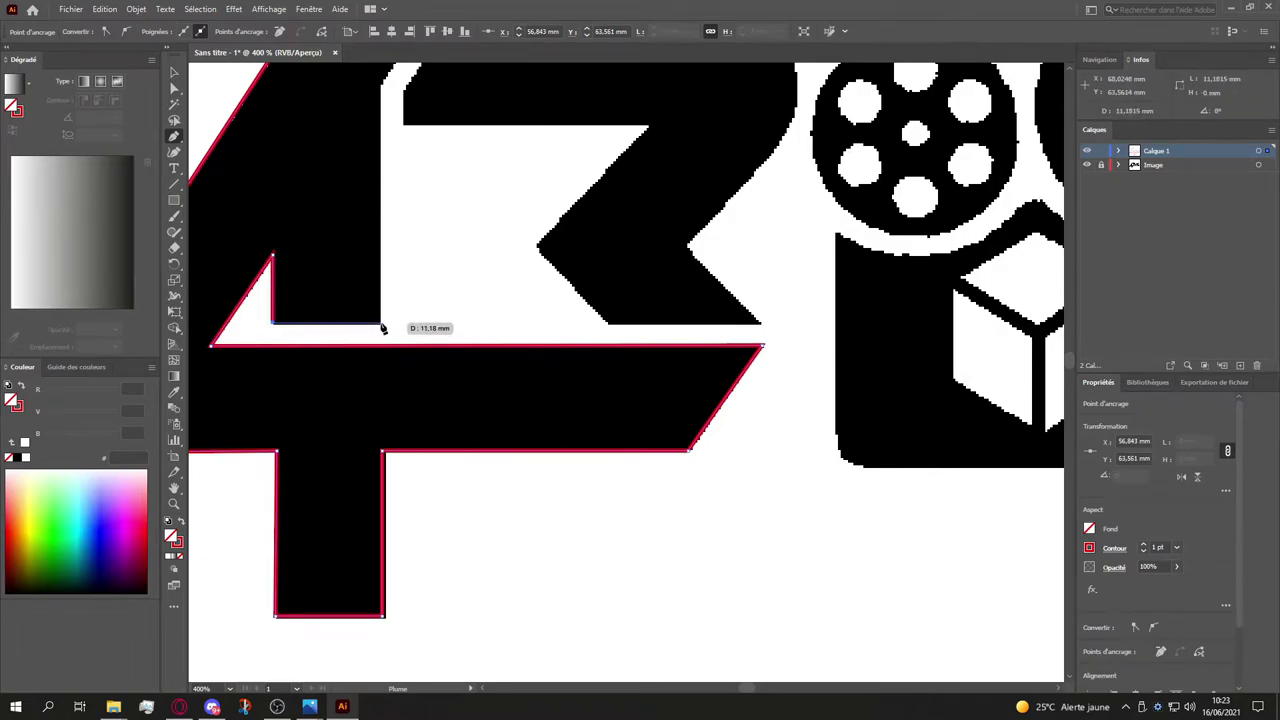
Step: Trace the first letter's right side and slanted upper cut, and close the path at its starting point
{"action": "scroll", "coordinate": [383, 243], "scroll_direction": "up", "scroll_amount": 5}
{"action": "left_click", "coordinate": [381, 243]}
{"action": "left_click", "coordinate": [422, 180]}
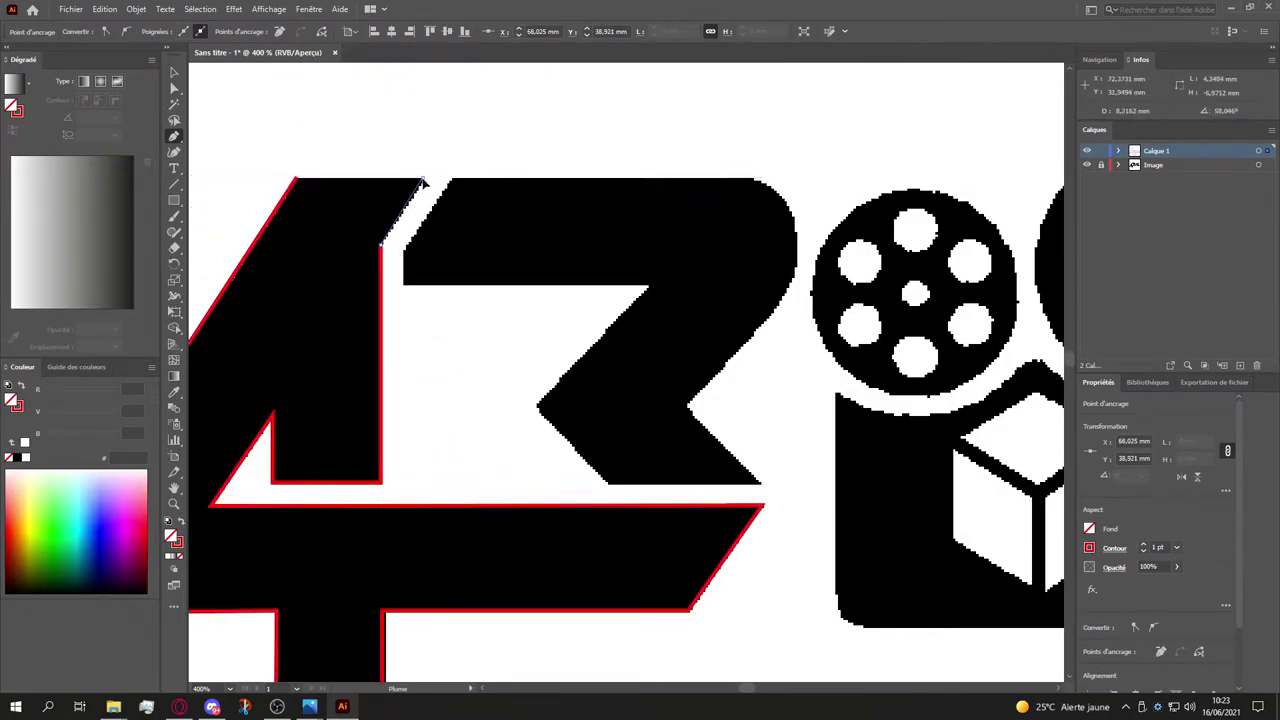
{"action": "left_click", "coordinate": [297, 181]}
Step: Adjust the anchor points along the right edge of the T-shaped stem to fit the image, and deselect the path
{"action": "scroll", "coordinate": [429, 423], "scroll_direction": "down", "scroll_amount": 5}
{"action": "key", "text": "a"}
{"action": "mouse_move", "coordinate": [385, 456]}
{"action": "left_mouse_down"}
{"action": "mouse_move", "coordinate": [280, 455]}
{"action": "mouse_move", "coordinate": [391, 454]}
{"action": "mouse_move", "coordinate": [372, 450]}
{"action": "left_mouse_up"}
{"action": "left_click_drag", "start_coordinate": [384, 614], "coordinate": [386, 614]}
{"action": "left_click_drag", "start_coordinate": [380, 452], "coordinate": [405, 450]}
{"action": "left_click", "coordinate": [520, 450]}
{"action": "left_click", "coordinate": [405, 434]}
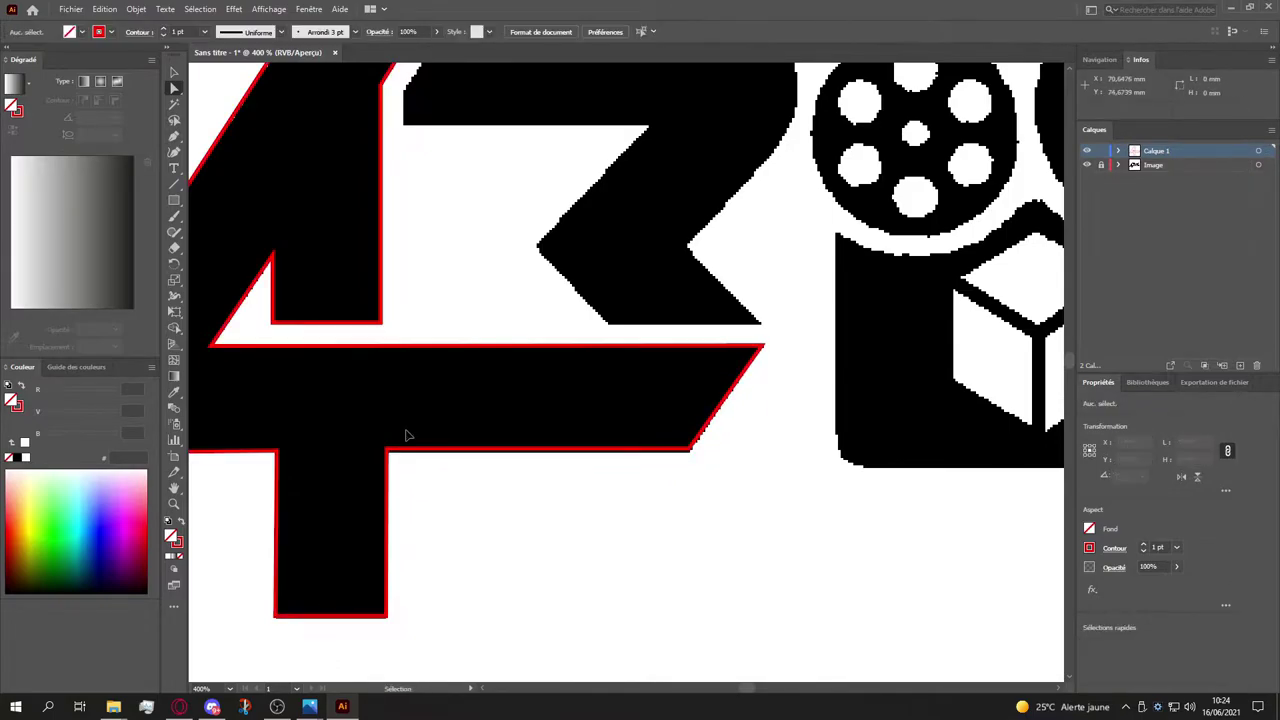
Step: Trace the left half of the second letter with straight Pen segments, from its upper-left corner to the lower edge of its leg
{"action": "scroll", "coordinate": [655, 456], "scroll_direction": "left", "scroll_amount": 3}
{"action": "scroll", "coordinate": [656, 457], "scroll_direction": "down", "scroll_amount": 2}
{"action": "scroll", "coordinate": [677, 337], "scroll_direction": "up", "scroll_amount": 4}
{"action": "scroll", "coordinate": [677, 337], "scroll_direction": "down", "scroll_amount": 1}
{"action": "key", "text": "p"}
{"action": "left_click", "coordinate": [350, 148]}
{"action": "left_click", "coordinate": [276, 256]}
{"action": "left_click", "coordinate": [276, 306]}
{"action": "left_click", "coordinate": [645, 308]}
{"action": "left_click", "coordinate": [474, 491]}
{"action": "left_click", "coordinate": [581, 606]}
Step: Trace the second letter's right leg and rounded upper-right bowl, and close the path at its starting point
{"action": "left_click", "coordinate": [815, 607]}
{"action": "left_click", "coordinate": [696, 490]}
{"action": "left_click", "coordinate": [830, 347]}
{"action": "left_click_drag", "start_coordinate": [862, 240], "coordinate": [865, 175]}
{"action": "left_click", "coordinate": [800, 150]}
{"action": "left_click", "coordinate": [349, 148]}
Step: Refine the second letter's rounded bowl by adjusting its anchor points and curve handles to follow the image
{"action": "key", "text": "a"}
{"action": "mouse_move", "coordinate": [800, 148]}
{"action": "left_mouse_down"}
{"action": "mouse_move", "coordinate": [789, 143]}
{"action": "mouse_move", "coordinate": [800, 166]}
{"action": "mouse_move", "coordinate": [770, 147]}
{"action": "mouse_move", "coordinate": [808, 137]}
{"action": "left_mouse_up"}
{"action": "scroll", "coordinate": [800, 160], "scroll_direction": "up", "scroll_amount": 5}
{"action": "scroll", "coordinate": [831, 217], "scroll_direction": "down", "scroll_amount": 6}
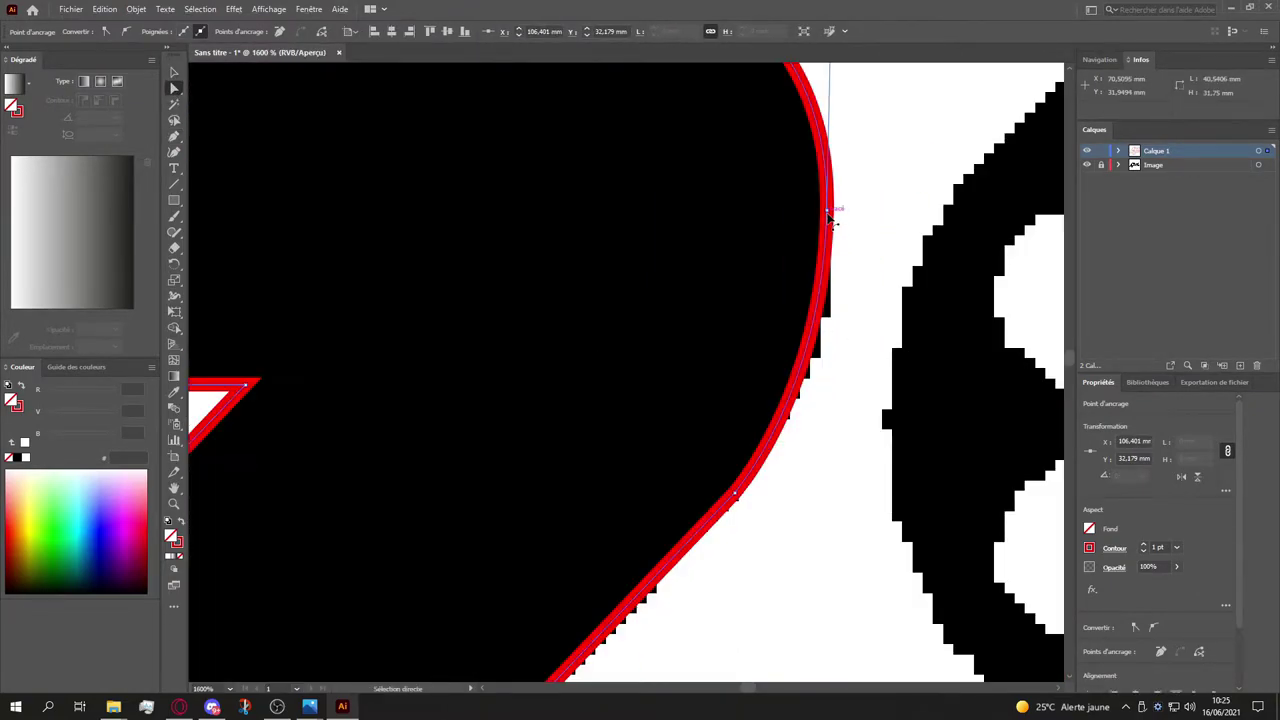
{"action": "left_click_drag", "start_coordinate": [822, 390], "coordinate": [823, 407]}
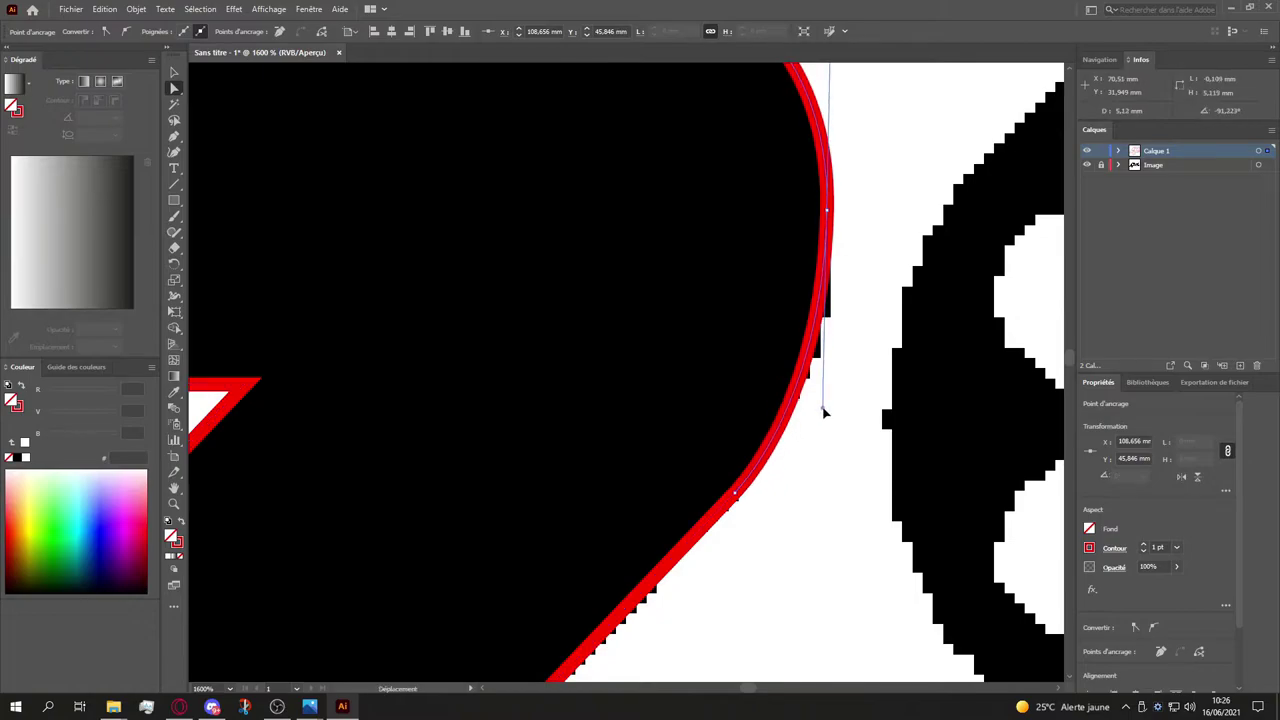
{"action": "scroll", "coordinate": [648, 97], "scroll_direction": "up", "scroll_amount": 3}
{"action": "left_click_drag", "start_coordinate": [648, 125], "coordinate": [757, 129]}
{"action": "scroll", "coordinate": [740, 368], "scroll_direction": "down", "scroll_amount": 1}
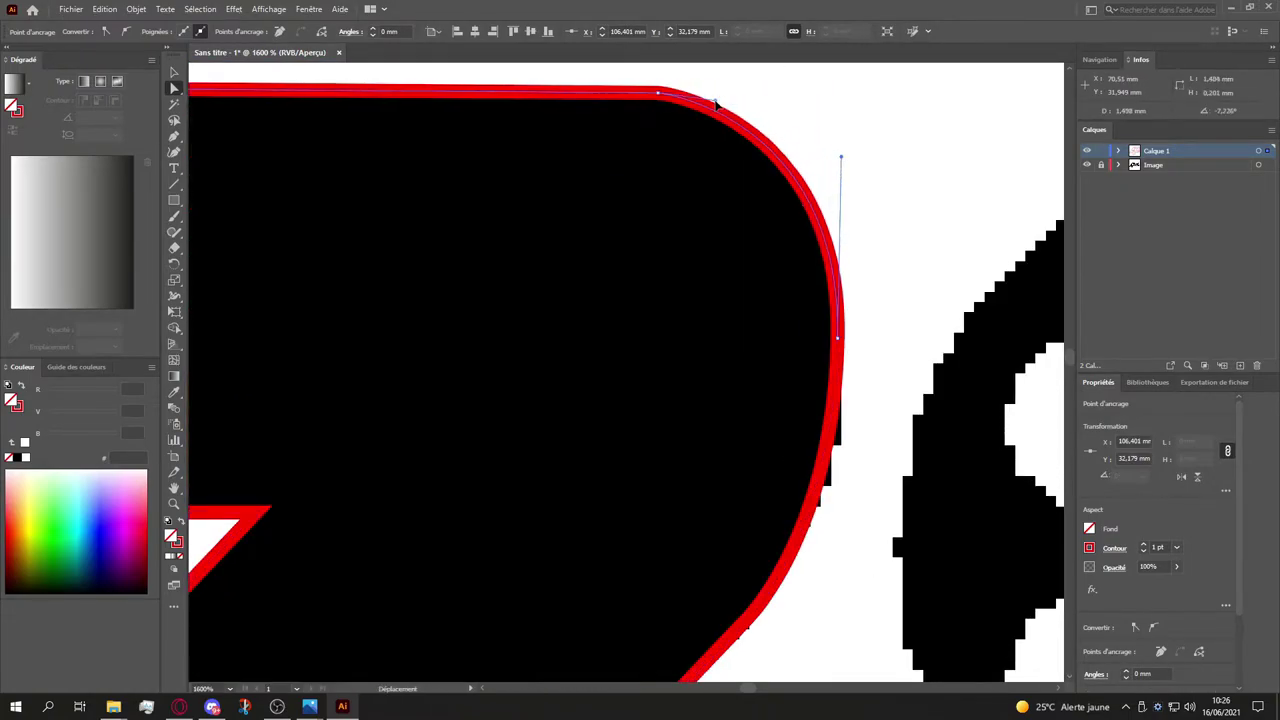
{"action": "left_click_drag", "start_coordinate": [841, 160], "coordinate": [837, 171]}
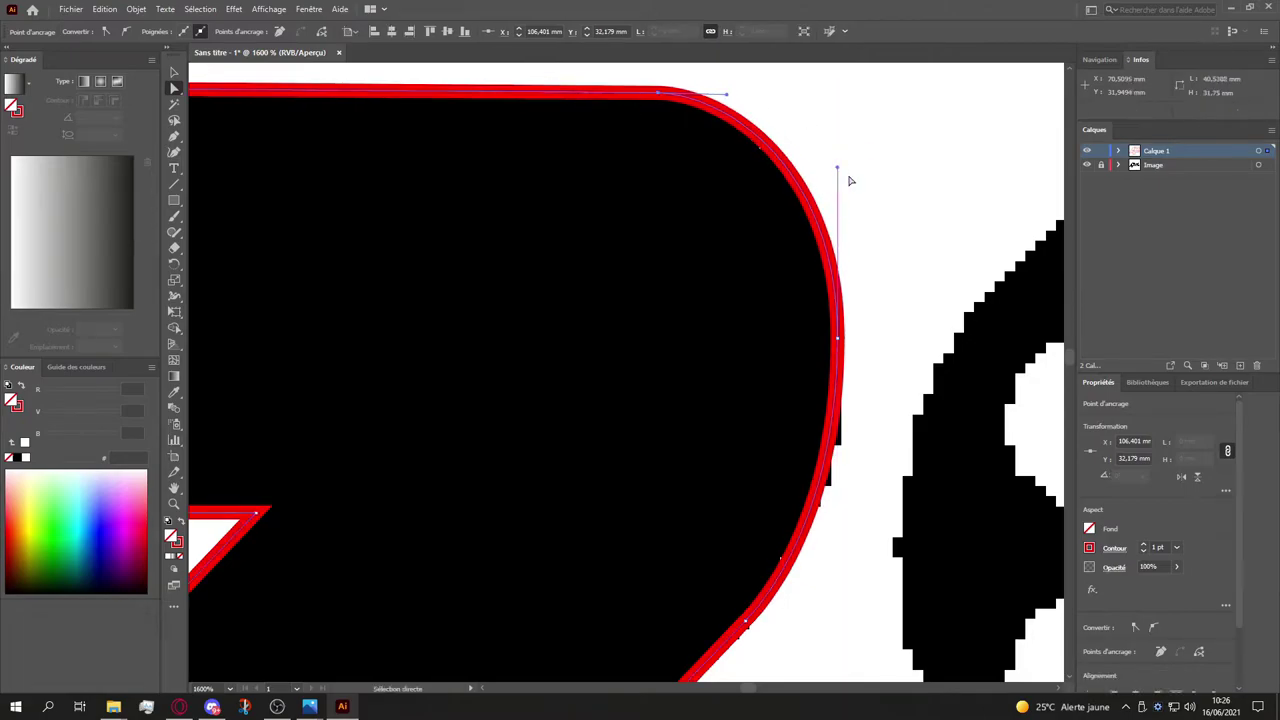
Step: Trace the camera's trapezoidal lens as a closed four-sided path with the Pen tool
{"action": "scroll", "coordinate": [837, 171], "scroll_direction": "down", "scroll_amount": 4}
{"action": "scroll", "coordinate": [863, 406], "scroll_direction": "right", "scroll_amount": 5}
{"action": "scroll", "coordinate": [913, 471], "scroll_direction": "up", "scroll_amount": 3}
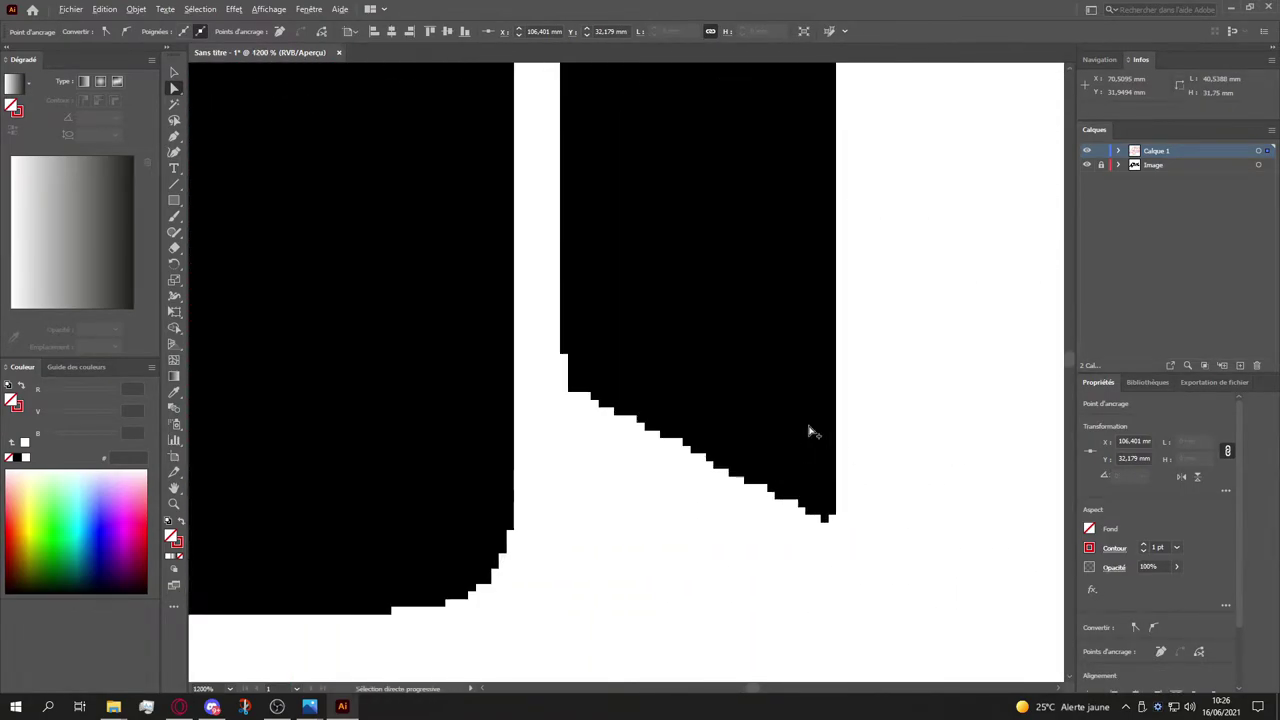
{"action": "scroll", "coordinate": [789, 429], "scroll_direction": "up", "scroll_amount": 2}
{"action": "scroll", "coordinate": [789, 429], "scroll_direction": "down", "scroll_amount": 2}
{"action": "key", "text": "p"}
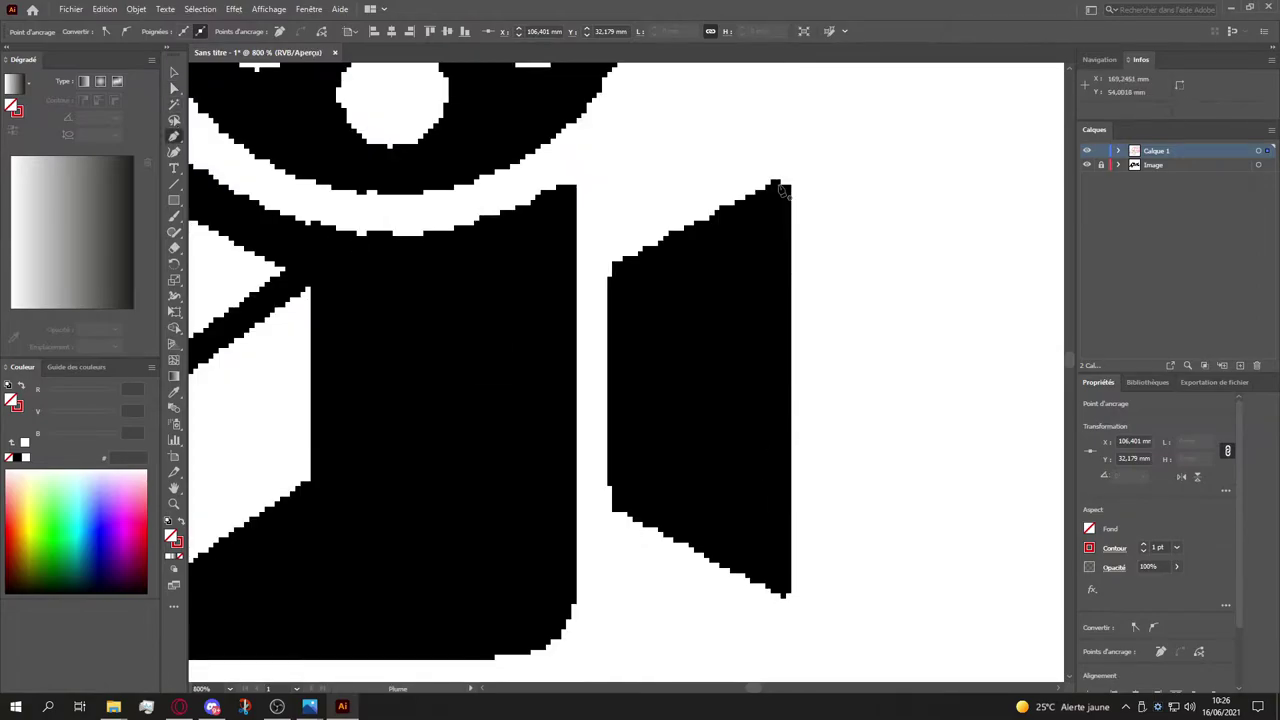
{"action": "left_click", "coordinate": [788, 176]}
{"action": "left_click", "coordinate": [607, 264]}
{"action": "left_click", "coordinate": [607, 506]}
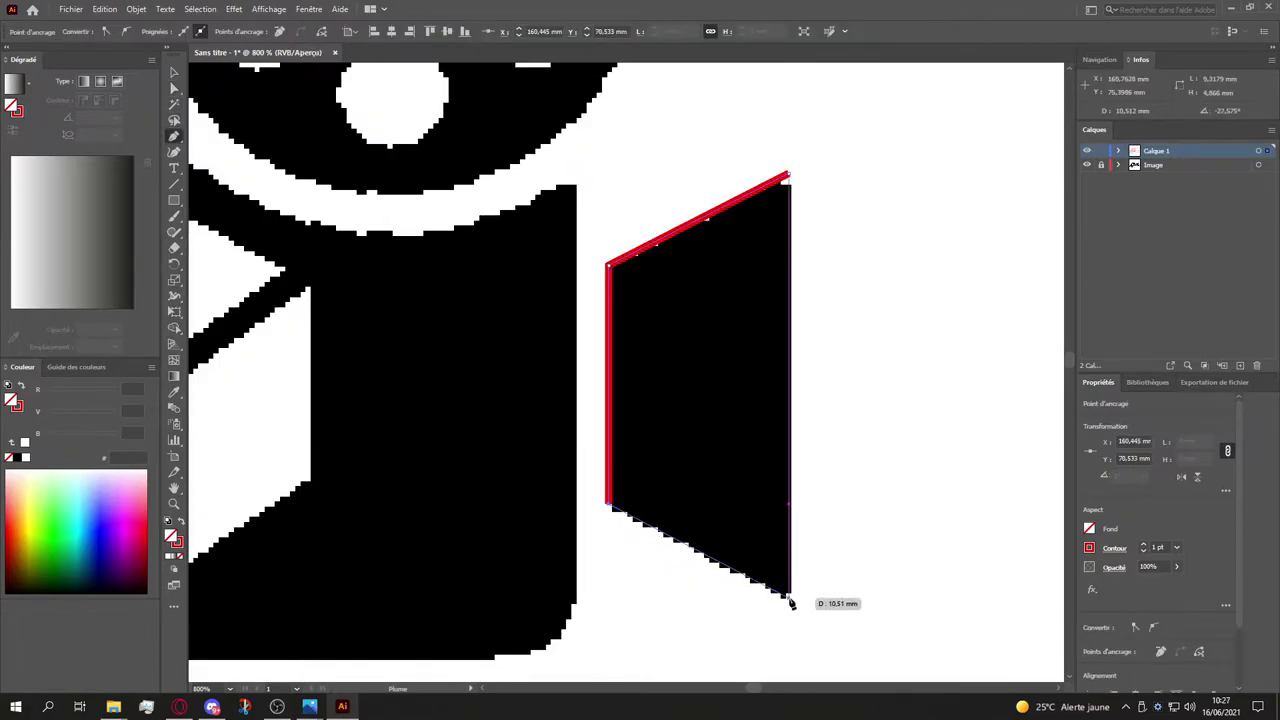
{"action": "left_click", "coordinate": [789, 597]}
{"action": "left_click", "coordinate": [789, 177]}
Step: Deselect the lens path and start a new path at the camera body's upper-left corner
{"action": "scroll", "coordinate": [506, 283], "scroll_direction": "left", "scroll_amount": 5}
{"action": "scroll", "coordinate": [506, 283], "scroll_direction": "right", "scroll_amount": 1}
{"action": "key", "text": "ctrl+shift+a"}
{"action": "left_click", "coordinate": [207, 186]}
{"action": "left_click_drag", "start_coordinate": [262, 658], "coordinate": [312, 667]}
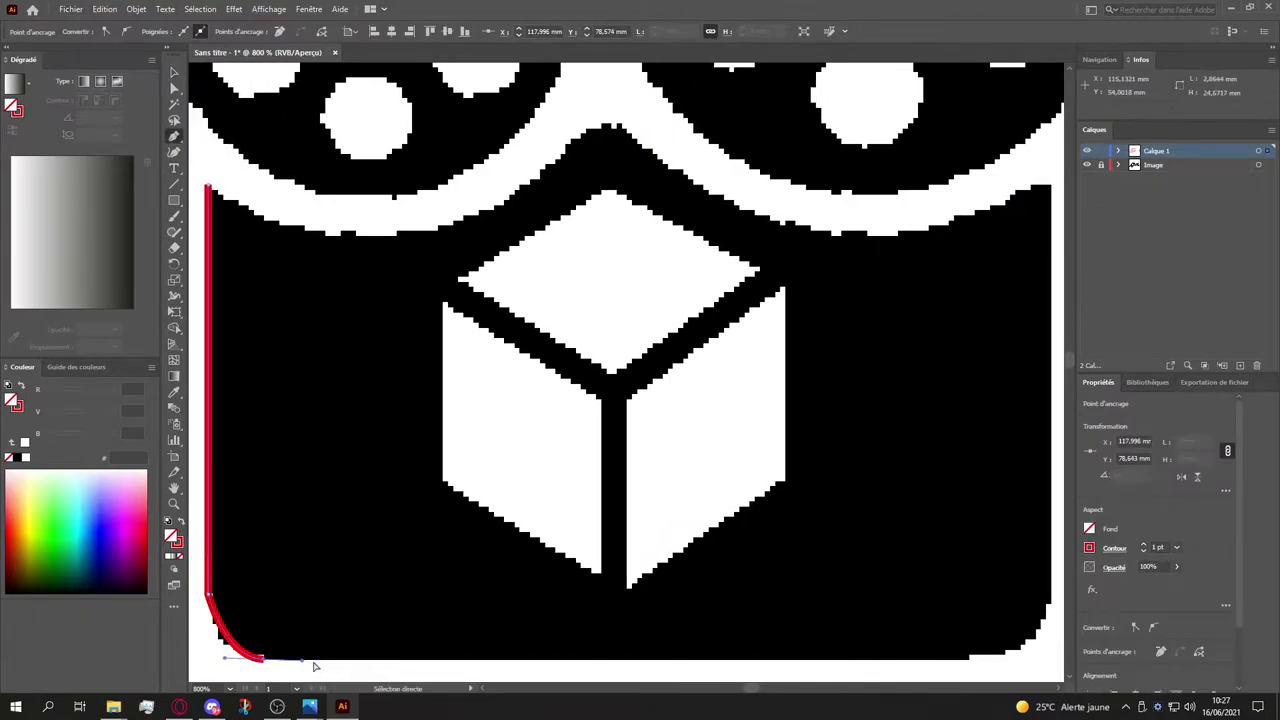
{"action": "key", "text": "ctrl+z"}
{"action": "key", "text": "ctrl+z"}
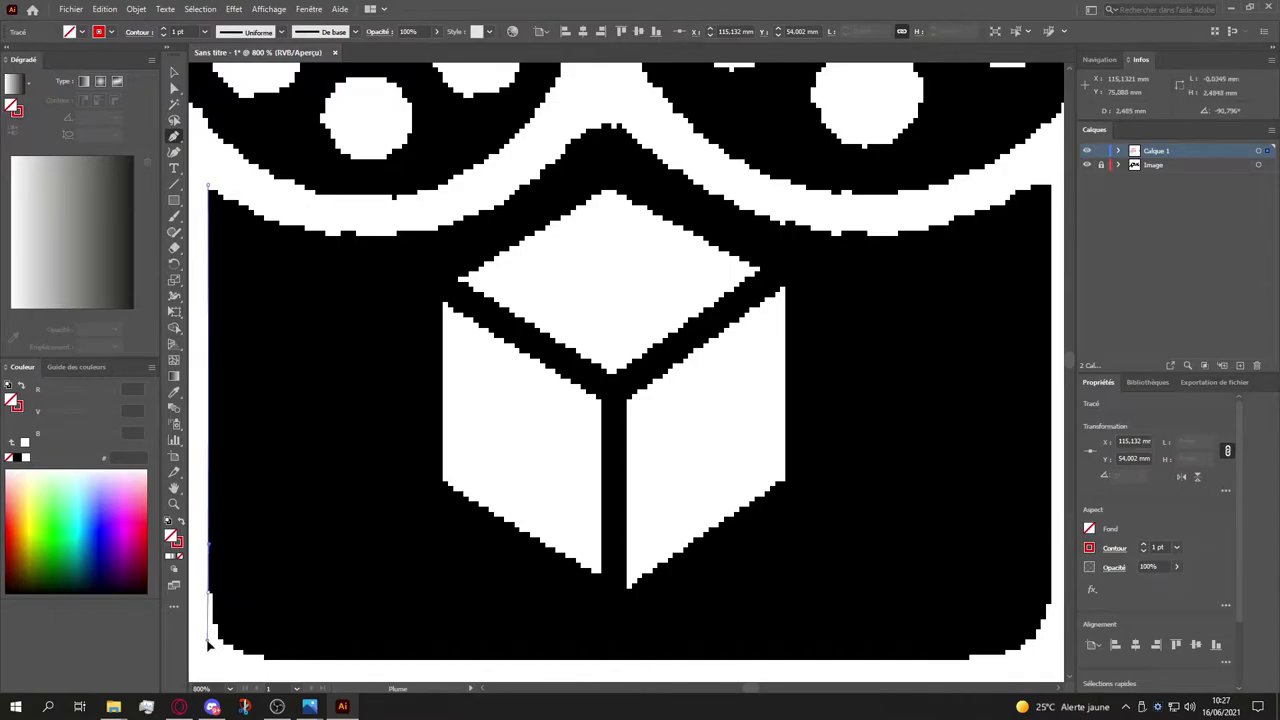
Step: Trace the camera body's left side, bottom edge and right side, curving the path around both lower corners
{"action": "left_click", "coordinate": [210, 596]}
{"action": "left_click_drag", "start_coordinate": [263, 662], "coordinate": [312, 665]}
{"action": "left_click_drag", "start_coordinate": [968, 660], "coordinate": [1035, 660]}
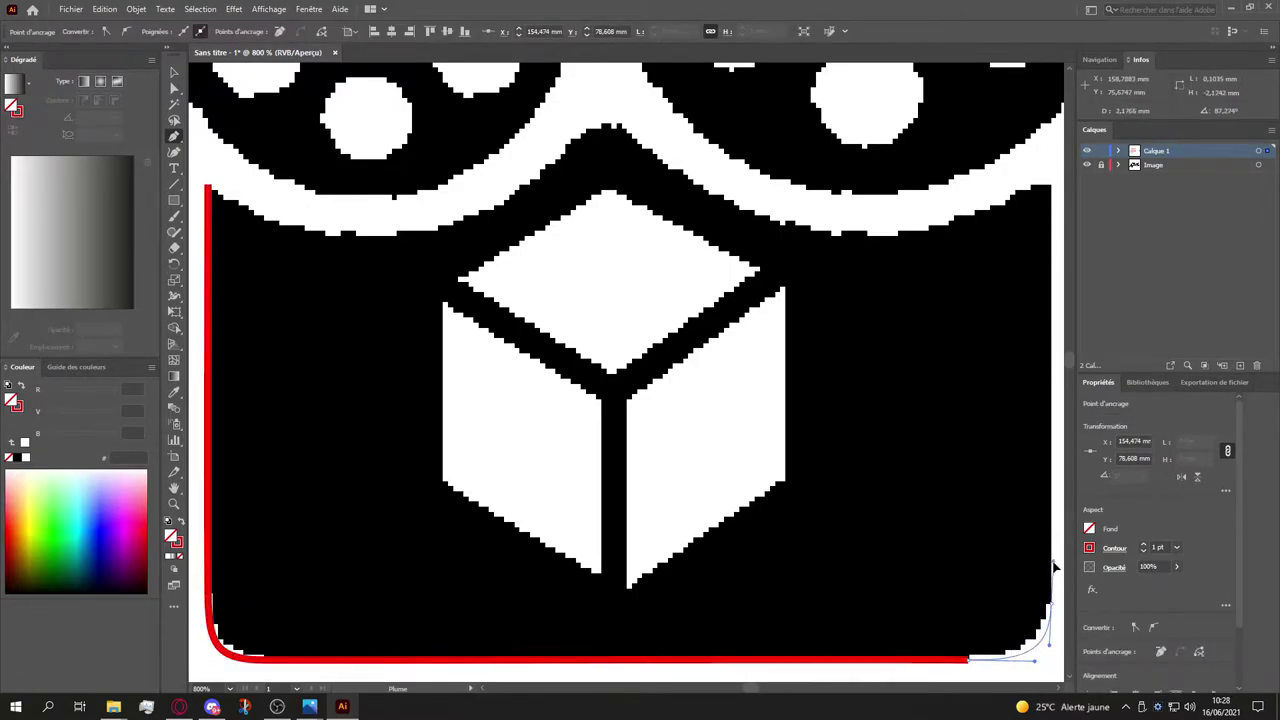
{"action": "left_click", "coordinate": [1052, 566]}
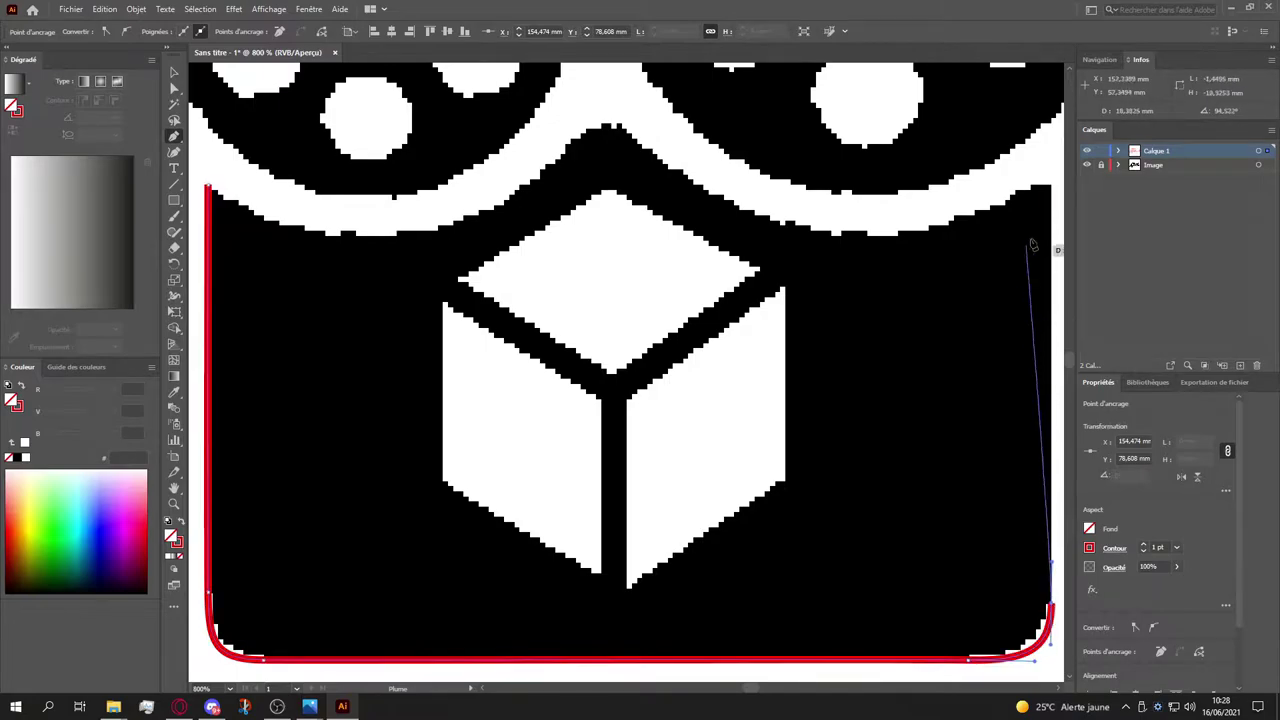
{"action": "left_click", "coordinate": [1052, 188]}
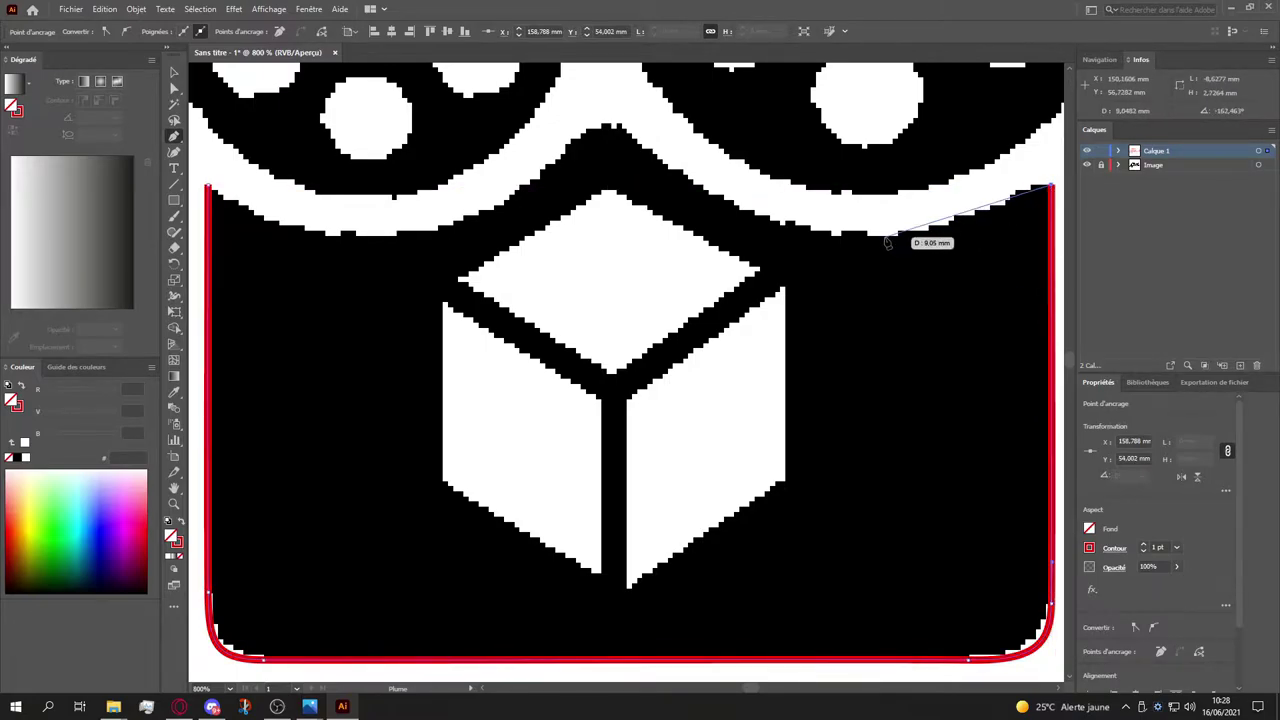
Step: Close the camera body with two curves meeting at the central peak, and adjust their handles to follow the reels
{"action": "left_click_drag", "start_coordinate": [884, 237], "coordinate": [813, 240]}
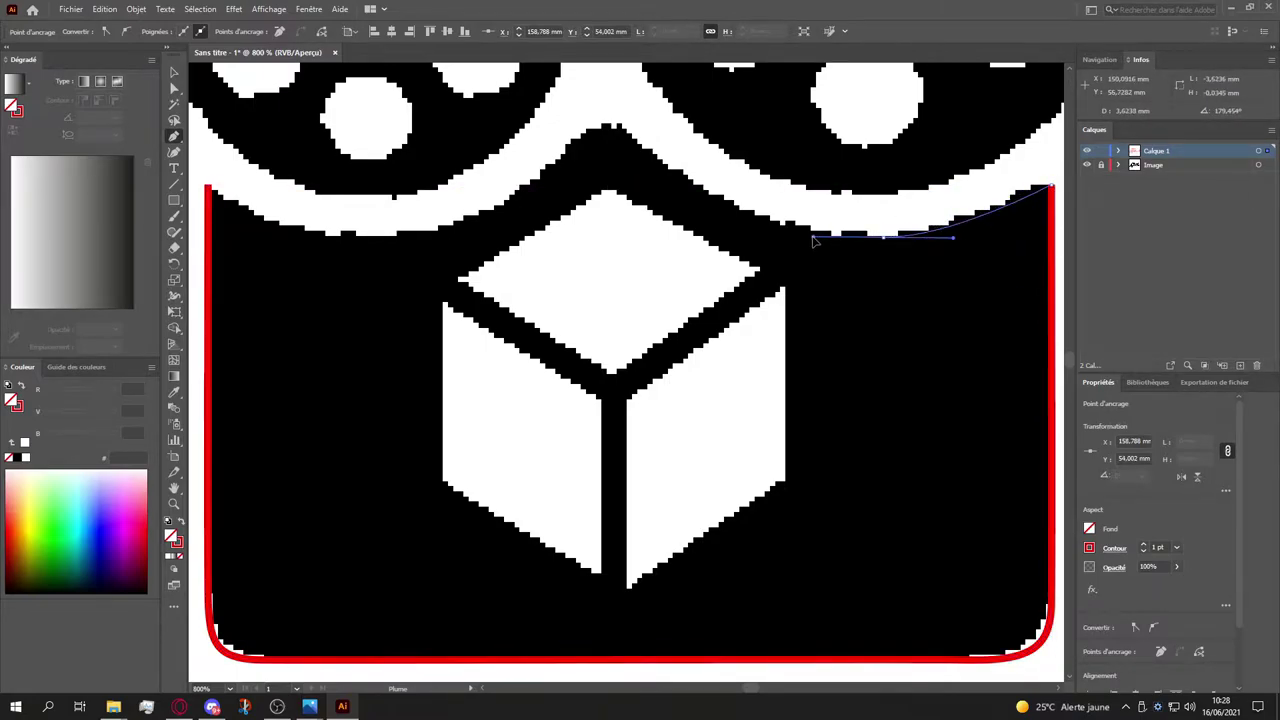
{"action": "left_click", "coordinate": [607, 120]}
{"action": "left_click_drag", "start_coordinate": [380, 242], "coordinate": [274, 240]}
{"action": "key", "text": "ctrl+j"}
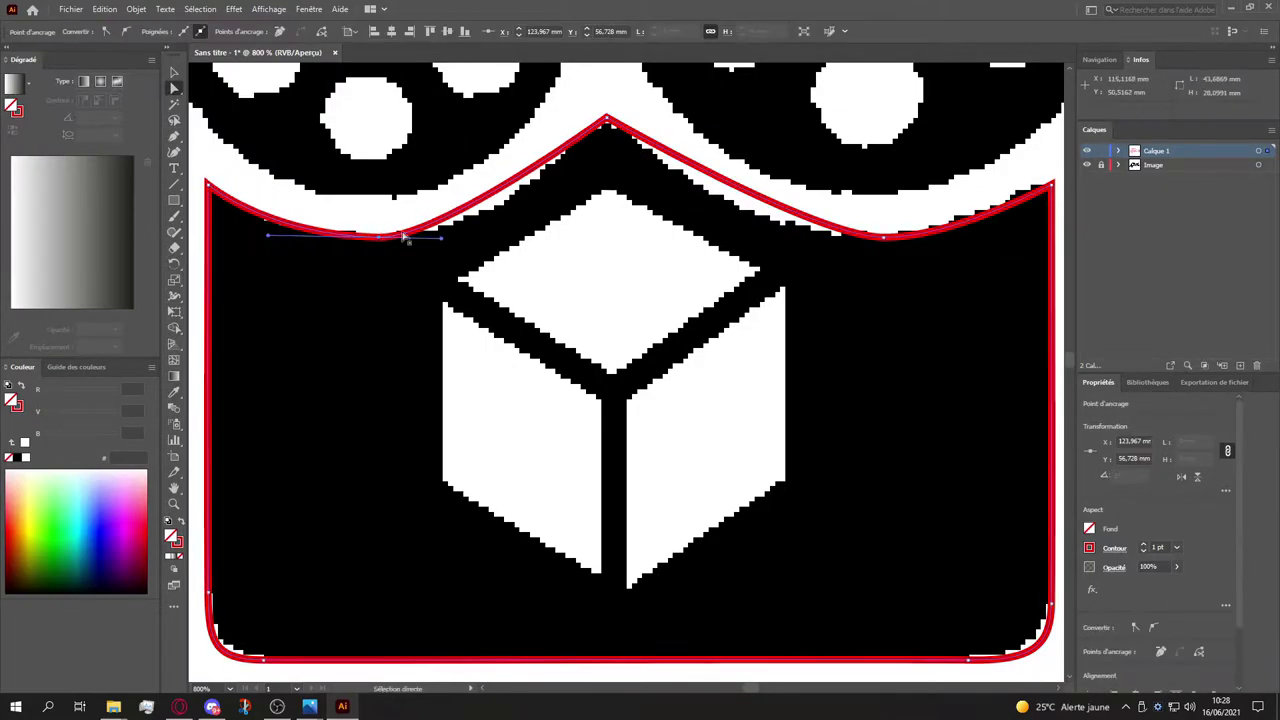
{"action": "left_click", "coordinate": [884, 237]}
{"action": "left_click_drag", "start_coordinate": [816, 244], "coordinate": [743, 249]}
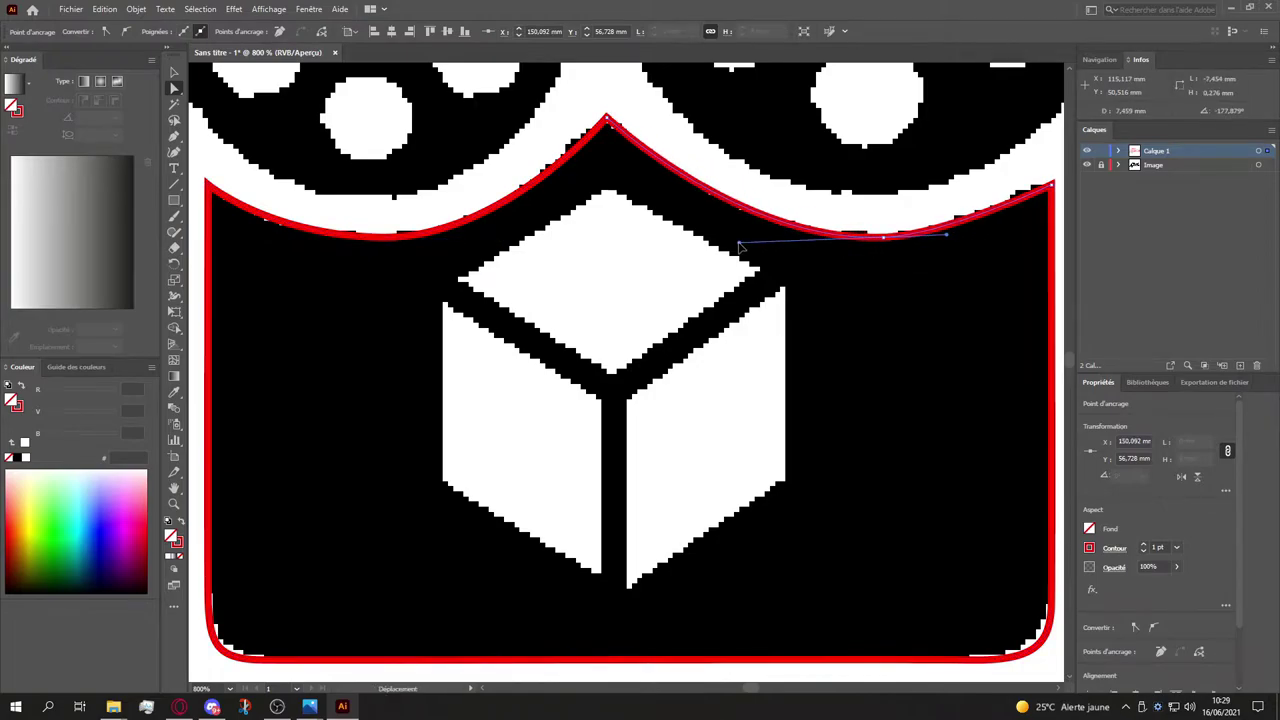
Step: Delete the camera body's rounded lower-left corner and redraw it with the Pen tool as a sharp corner
{"action": "key", "text": "Delete"}
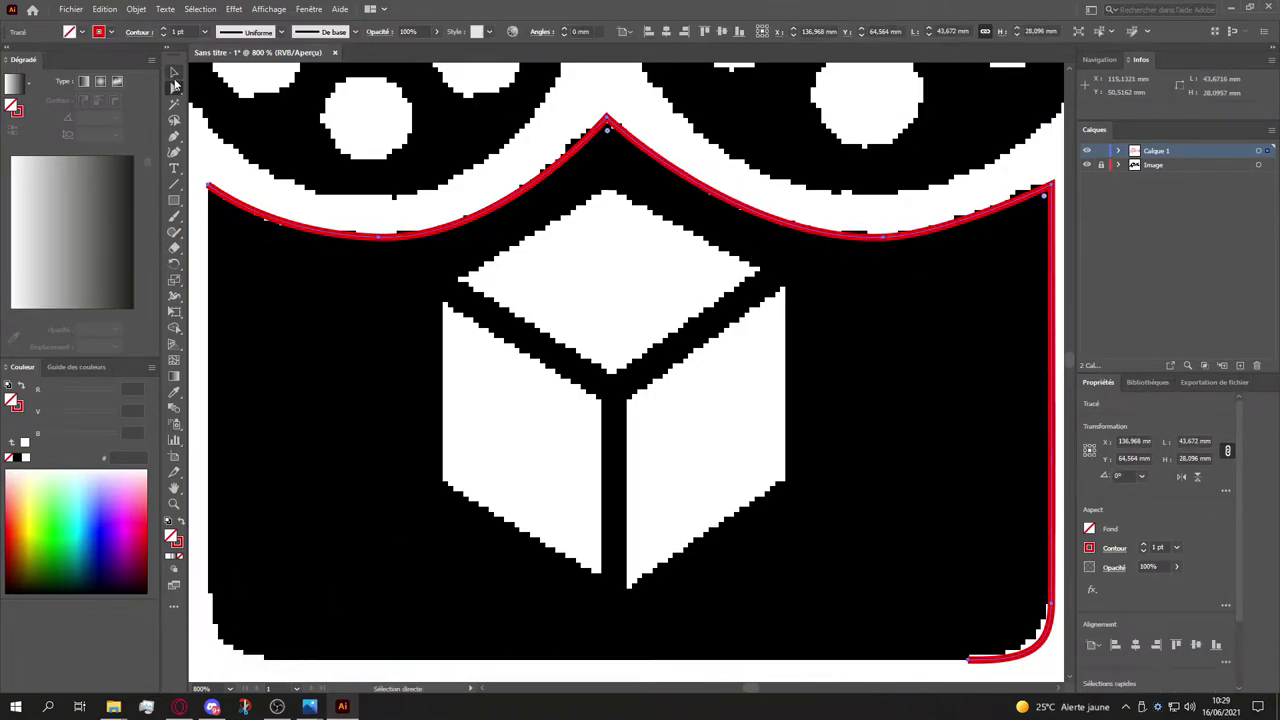
{"action": "left_click", "coordinate": [174, 136]}
{"action": "left_click", "coordinate": [212, 663]}
{"action": "left_click", "coordinate": [968, 659]}
Step: Delete the camera body's rounded lower-right corner and close the path there with a sharp corner
{"action": "key", "text": "a"}
{"action": "key", "text": "Return"}
{"action": "key", "text": "Escape"}
{"action": "key", "text": "Delete"}
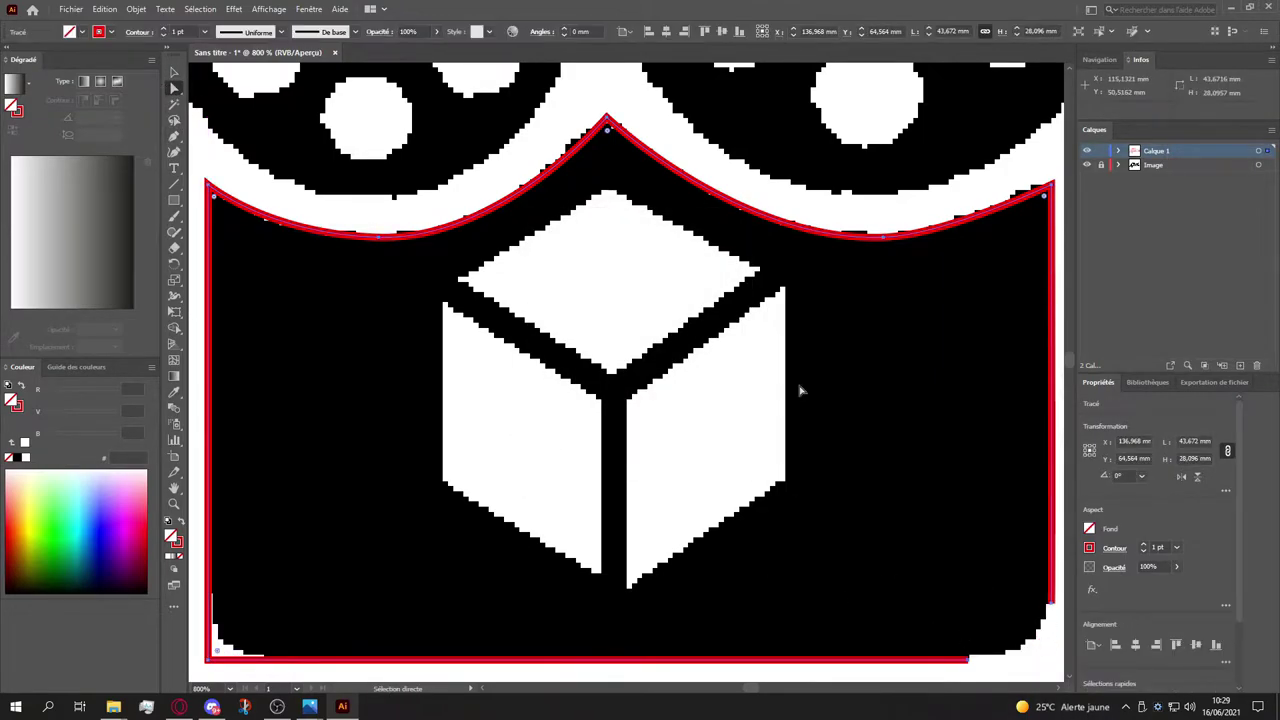
{"action": "left_click", "coordinate": [1052, 603]}
{"action": "key", "text": "Delete"}
{"action": "left_click_drag", "start_coordinate": [968, 659], "coordinate": [1050, 659]}
{"action": "key", "text": "p"}
{"action": "left_click", "coordinate": [1052, 187]}
{"action": "left_click", "coordinate": [1050, 659]}
Step: Round the camera body's two lower corners with a 4 mm radius
{"action": "key", "text": "a"}
{"action": "left_click_drag", "start_coordinate": [1047, 655], "coordinate": [952, 596]}
{"action": "type", "text": "4"}
{"action": "key", "text": "Return"}
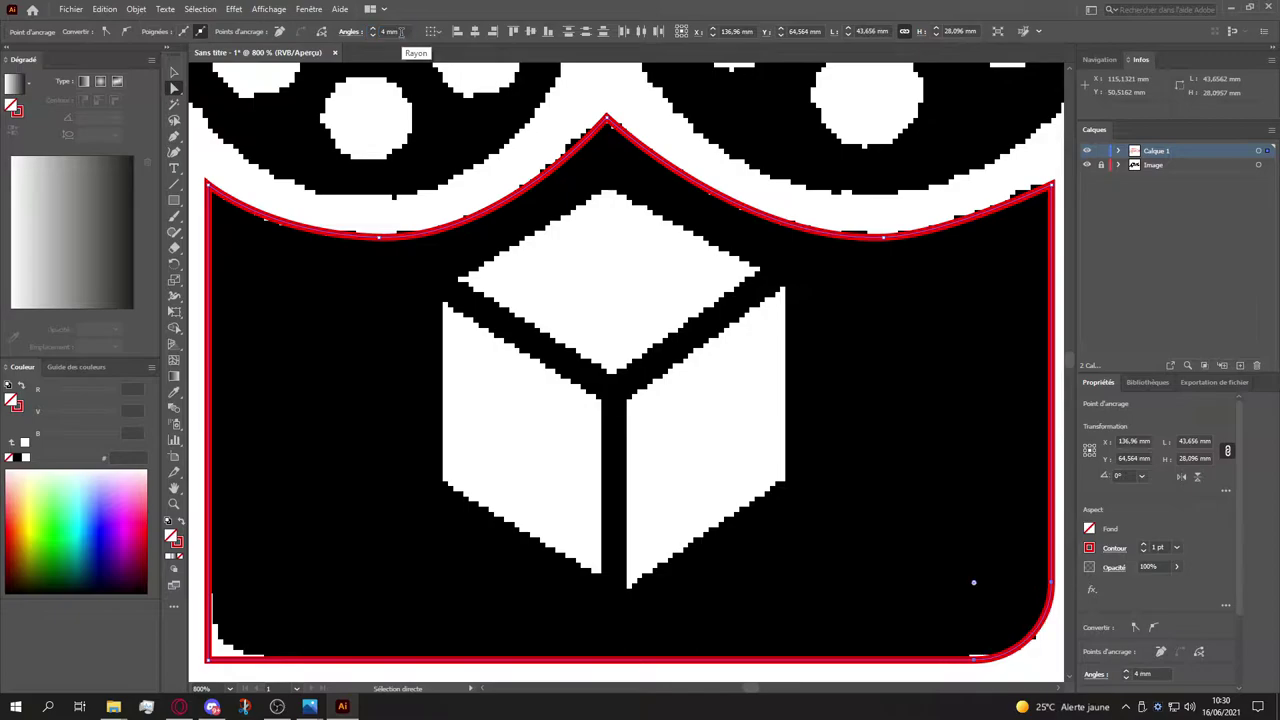
{"action": "left_click_drag", "start_coordinate": [210, 664], "coordinate": [236, 631]}
Step: Fine-tune the low point of the curve beneath the large reel, and deselect the camera body path
{"action": "left_click_drag", "start_coordinate": [886, 239], "coordinate": [947, 241]}
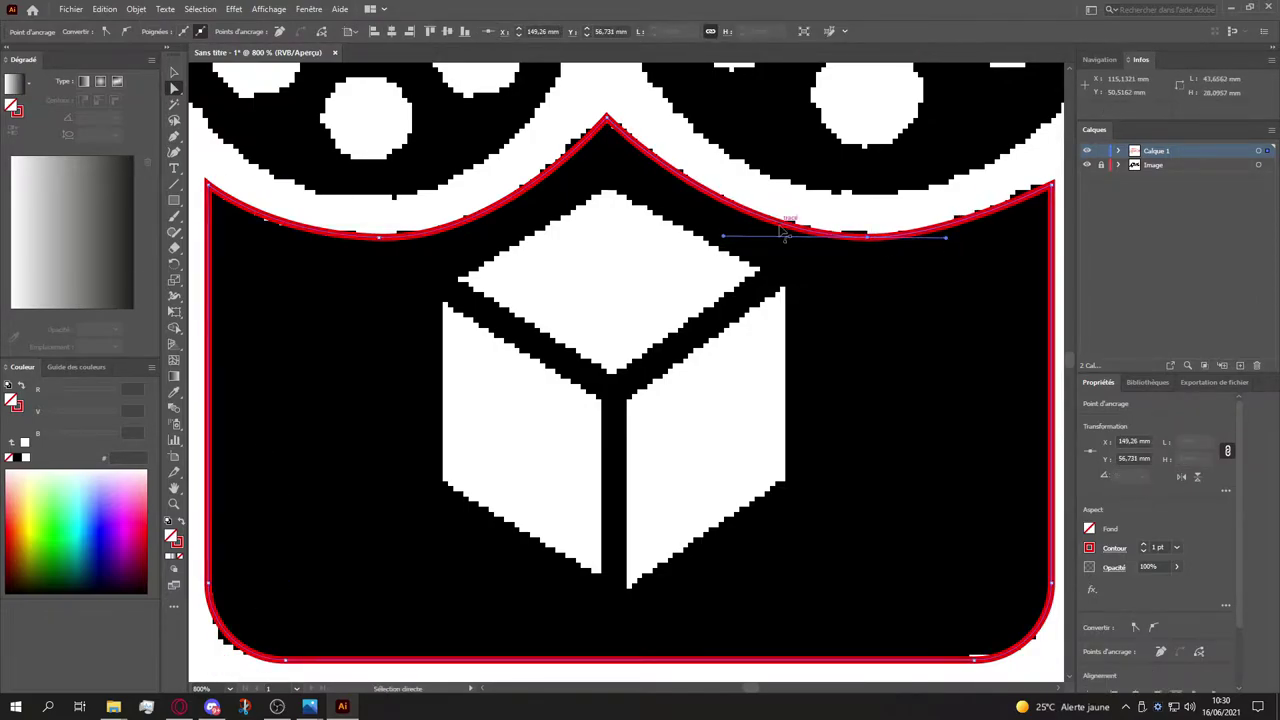
{"action": "left_click", "coordinate": [858, 257]}
{"action": "scroll", "coordinate": [820, 262], "scroll_direction": "down", "scroll_amount": 1}
{"action": "scroll", "coordinate": [802, 254], "scroll_direction": "down", "scroll_amount": 5}
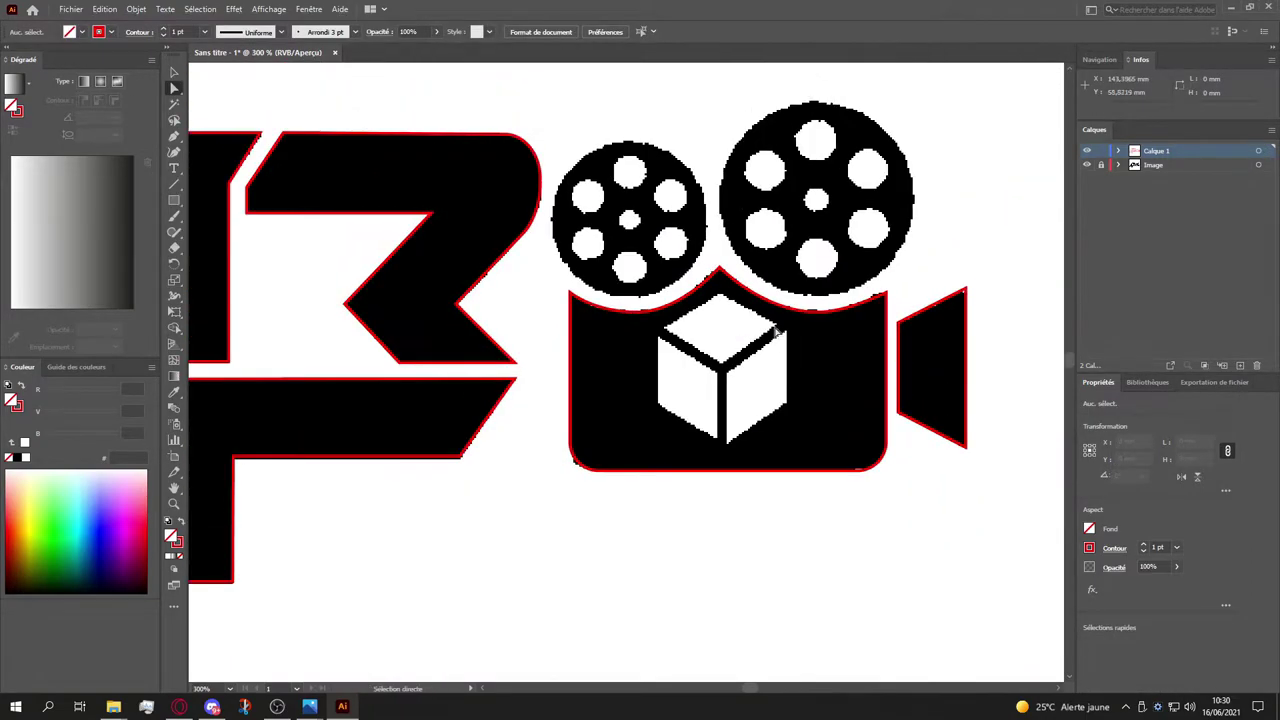
Step: Create a six-sided polygon with a radius of 17.639 mm over the camera body
{"action": "scroll", "coordinate": [679, 443], "scroll_direction": "up", "scroll_amount": 6}
{"action": "scroll", "coordinate": [679, 443], "scroll_direction": "down", "scroll_amount": 5}
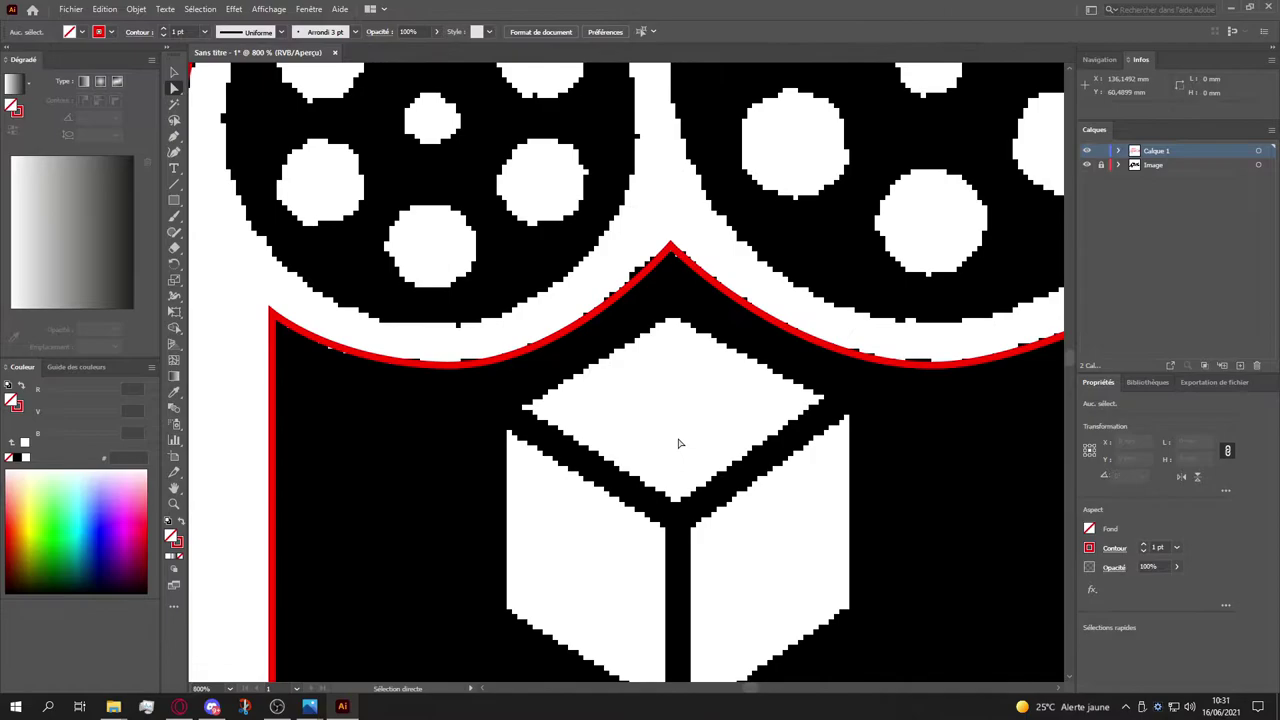
{"action": "left_click_drag", "start_coordinate": [174, 200], "coordinate": [235, 250]}
{"action": "left_click", "coordinate": [503, 284]}
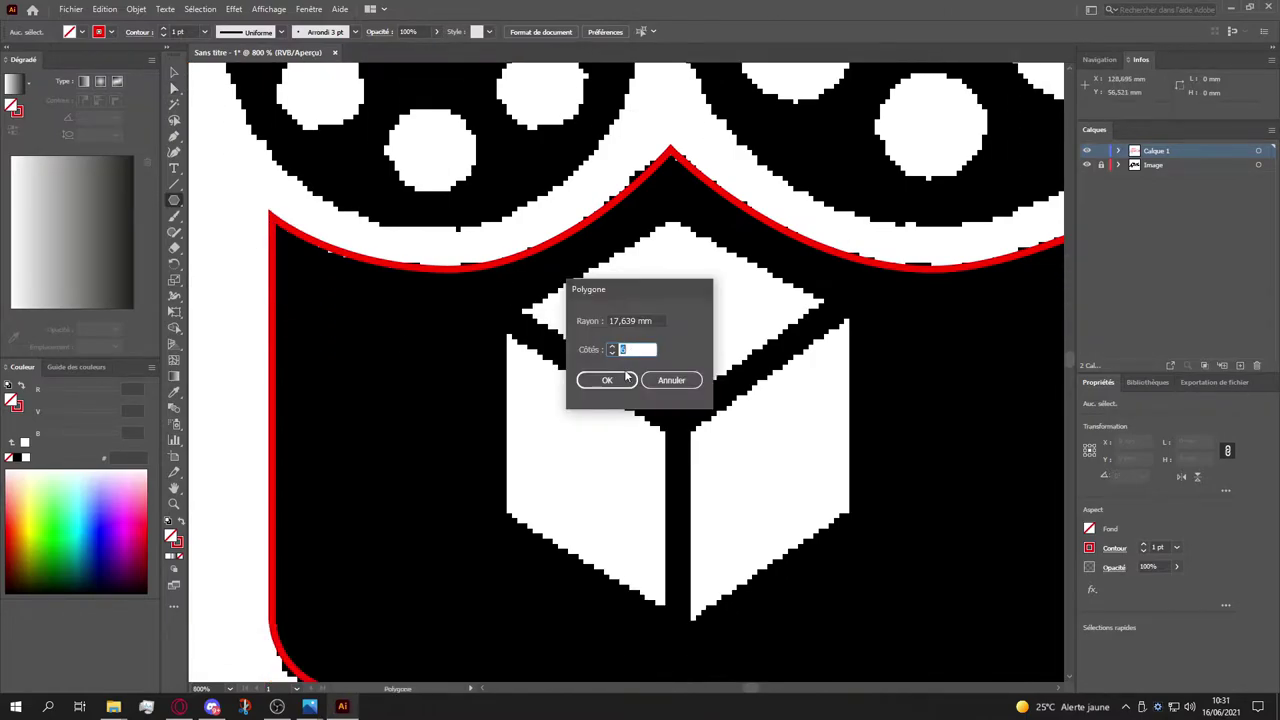
{"action": "key", "text": "Return"}
Step: Rotate the hexagon to 90° and fit its size and position to the cube's outline
{"action": "scroll", "coordinate": [500, 380], "scroll_direction": "down", "scroll_amount": 2}
{"action": "mouse_move", "coordinate": [729, 171]}
{"action": "left_mouse_down"}
{"action": "mouse_move", "coordinate": [538, 340]}
{"action": "mouse_move", "coordinate": [683, 365]}
{"action": "mouse_move", "coordinate": [705, 352]}
{"action": "mouse_move", "coordinate": [728, 291]}
{"action": "left_mouse_up"}
{"action": "type", "text": "90"}
{"action": "key", "text": "Return"}
{"action": "mouse_move", "coordinate": [572, 470]}
{"action": "left_mouse_down"}
{"action": "mouse_move", "coordinate": [545, 490]}
{"action": "mouse_move", "coordinate": [556, 488]}
{"action": "left_mouse_up"}
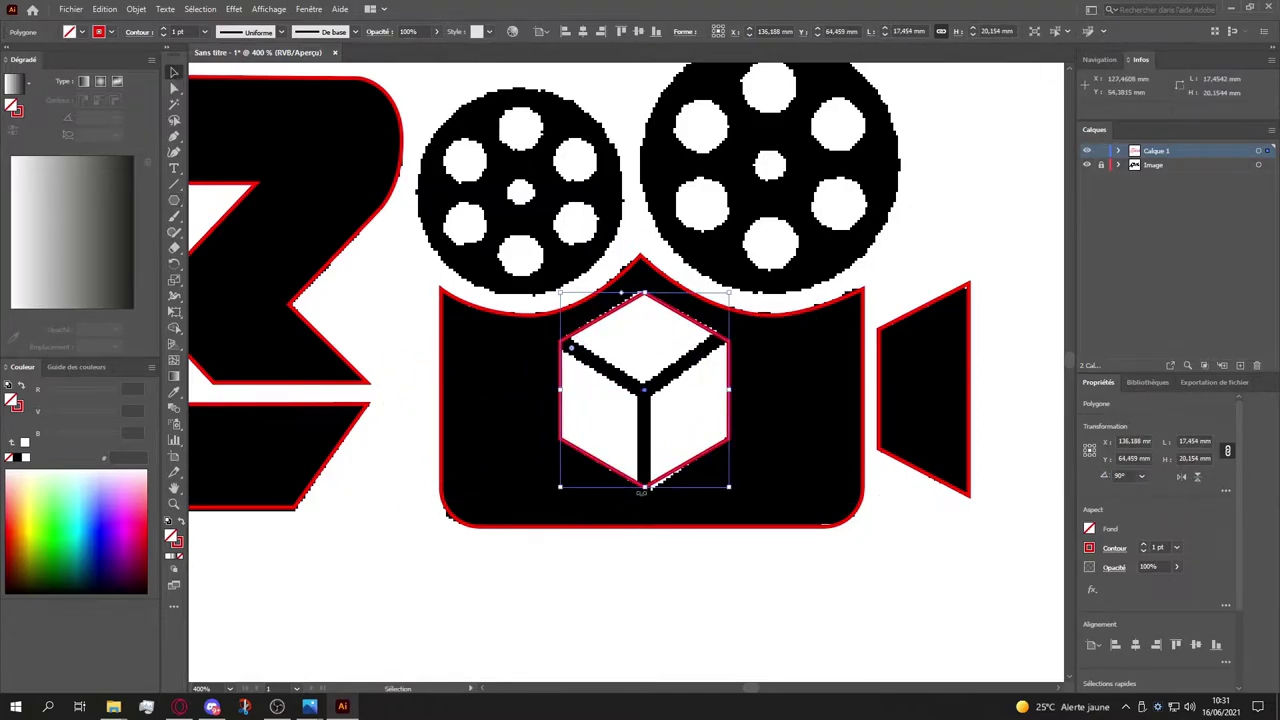
{"action": "left_click", "coordinate": [250, 80]}
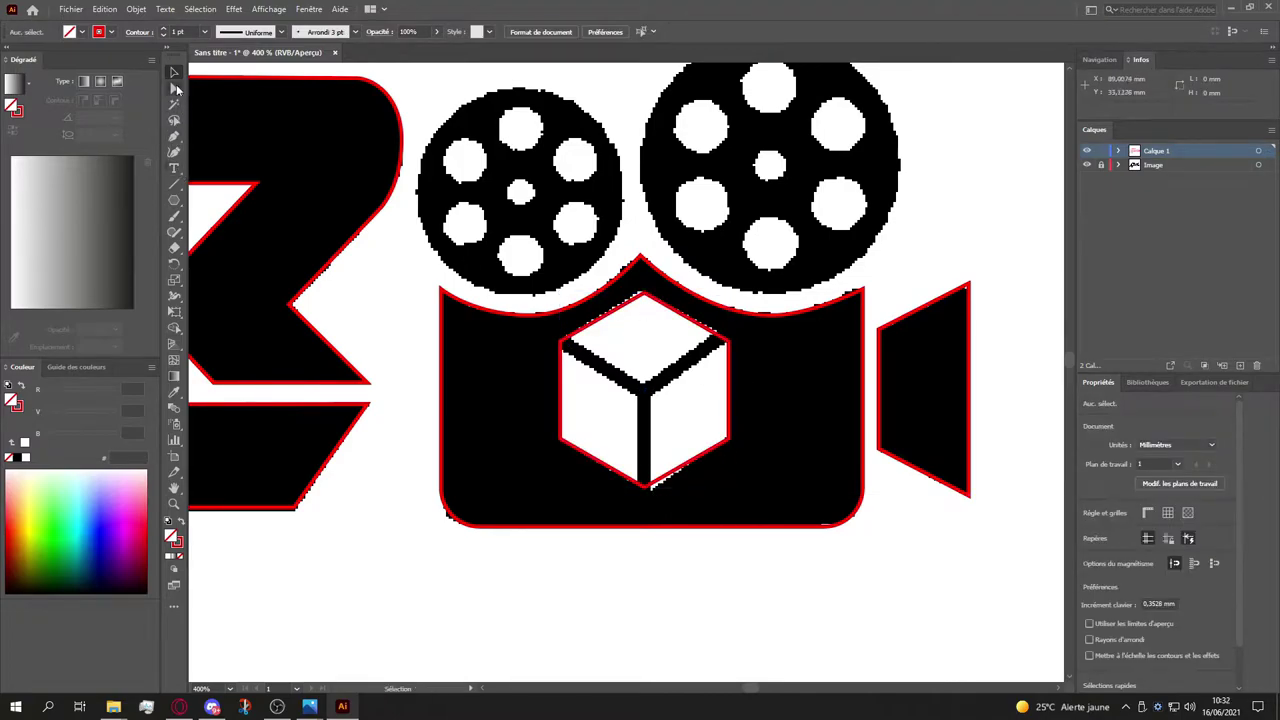
{"action": "scroll", "coordinate": [641, 376], "scroll_direction": "up", "scroll_amount": 3}
{"action": "left_click", "coordinate": [574, 297]}
{"action": "mouse_move", "coordinate": [472, 306]}
{"action": "left_mouse_down"}
{"action": "mouse_move", "coordinate": [489, 349]}
{"action": "mouse_move", "coordinate": [514, 334]}
{"action": "mouse_move", "coordinate": [434, 300]}
{"action": "mouse_move", "coordinate": [477, 316]}
{"action": "left_mouse_up"}
{"action": "key", "text": "p"}
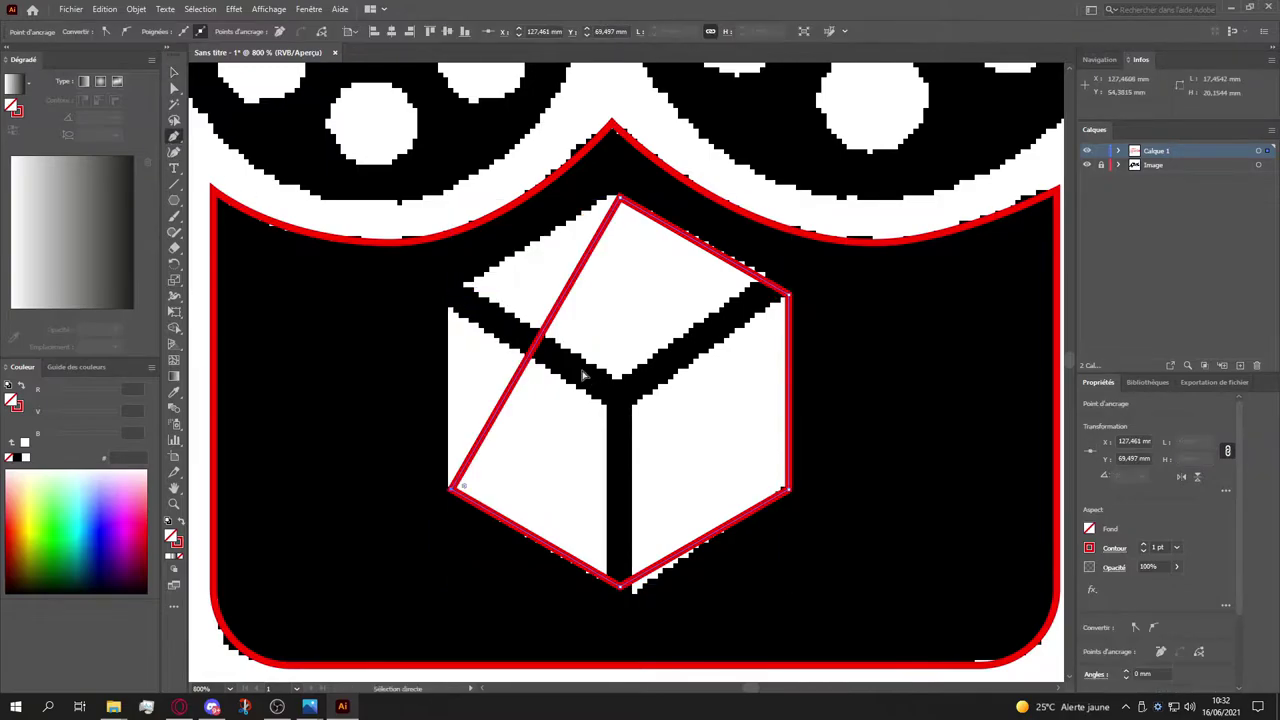
Step: Lock the hexagon and trace the cube's top face as a closed four-point Pen path through its corners and centre
{"action": "left_click", "coordinate": [621, 391]}
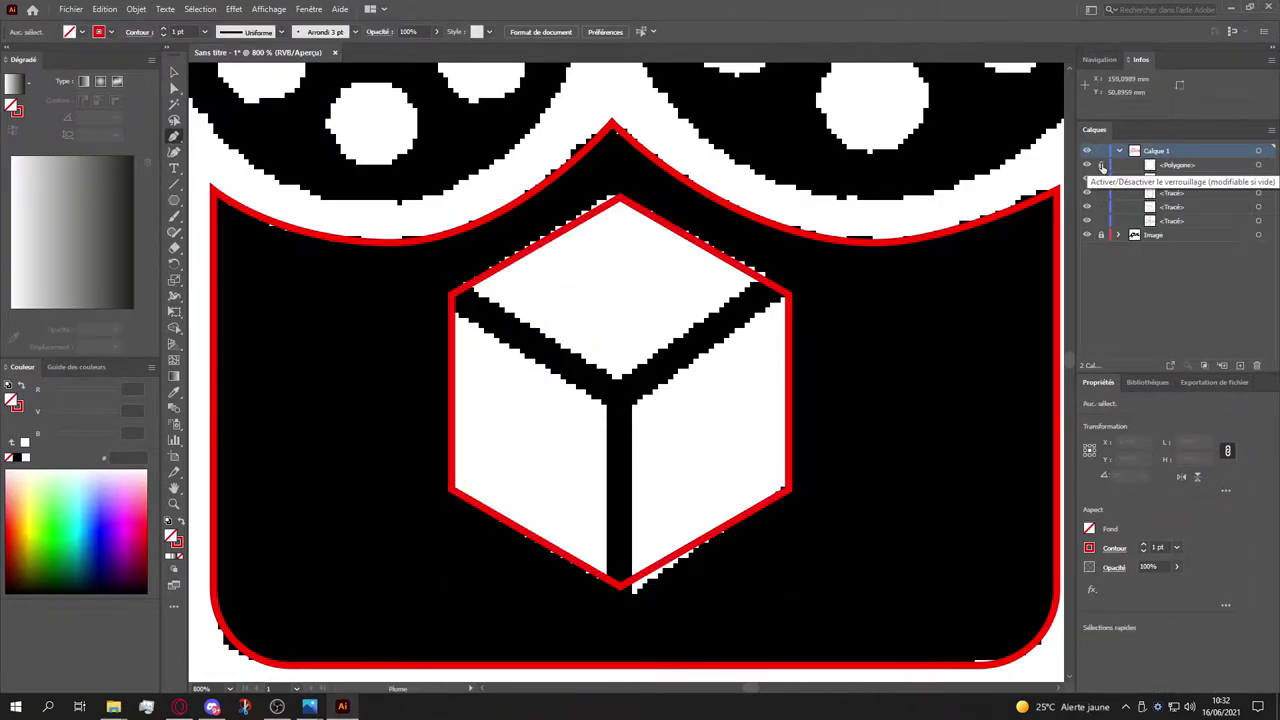
{"action": "left_click", "coordinate": [452, 296]}
{"action": "left_click", "coordinate": [620, 200]}
{"action": "left_click", "coordinate": [790, 296]}
{"action": "left_click", "coordinate": [621, 391]}
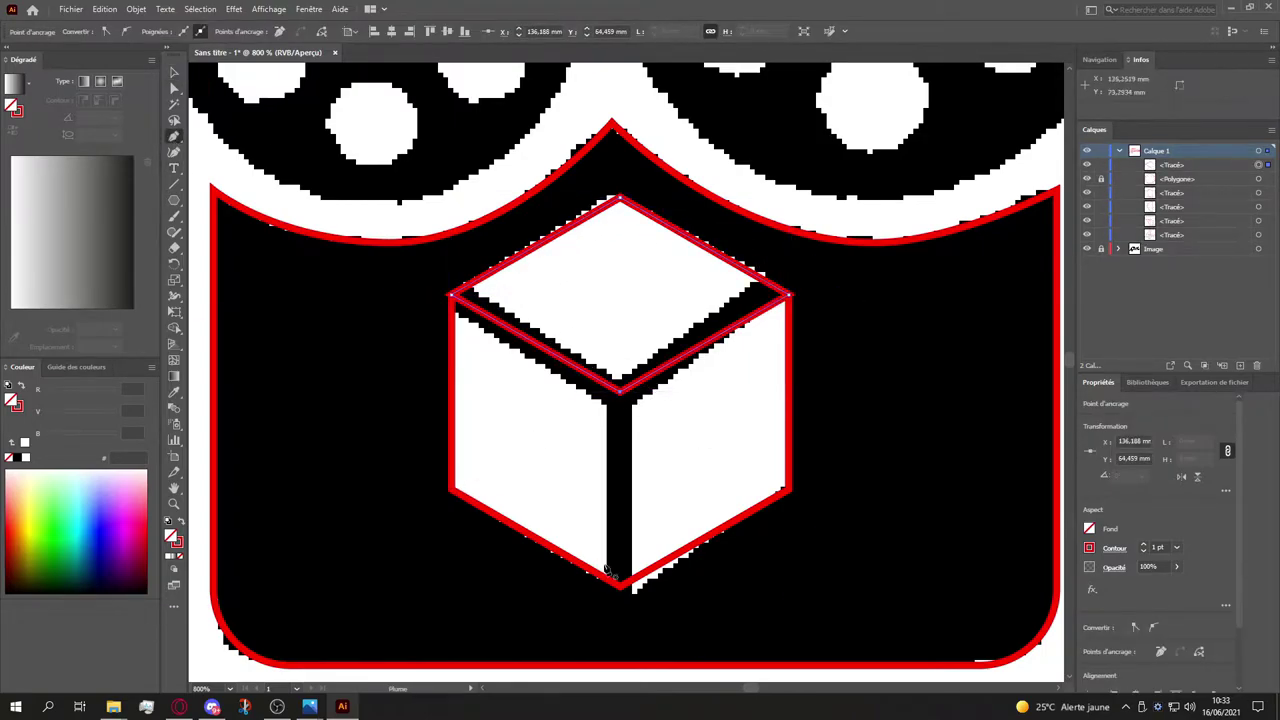
Step: Trace the cube's left face as a closed four-point Pen path, and deselect it
{"action": "left_click", "coordinate": [452, 490]}
{"action": "left_click", "coordinate": [452, 296]}
{"action": "left_click", "coordinate": [621, 391]}
{"action": "left_click", "coordinate": [621, 585]}
{"action": "left_click", "coordinate": [630, 588], "text": "ctrl"}
Step: Trace the cube's right face as a closed four-point Pen path, and delete the hexagon used as a guide
{"action": "left_click", "coordinate": [790, 296]}
{"action": "left_click", "coordinate": [621, 391]}
{"action": "left_click", "coordinate": [621, 585]}
{"action": "left_click", "coordinate": [790, 490]}
{"action": "left_click", "coordinate": [790, 296]}
{"action": "left_click", "coordinate": [1172, 206]}
{"action": "left_click", "coordinate": [1257, 365]}
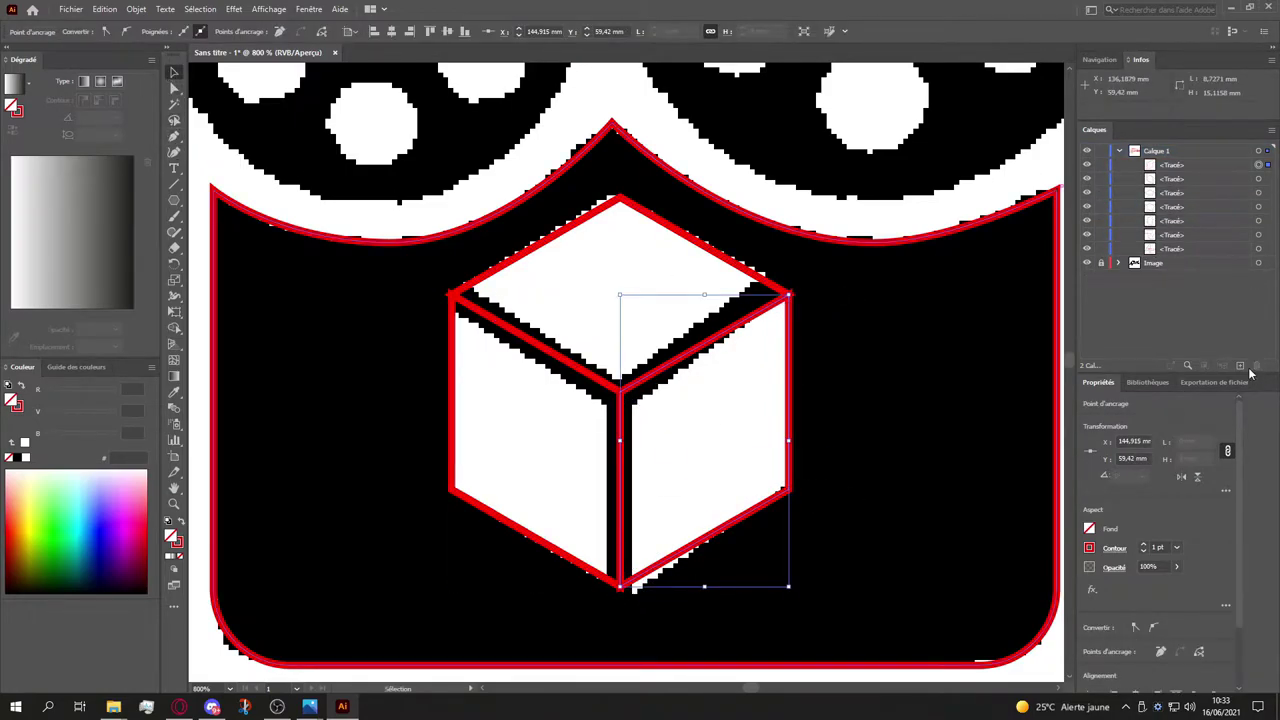
Step: Nudge the cube's three faces apart by 0.3528 mm each, the top face upward and the side faces outward
{"action": "key", "text": "a"}
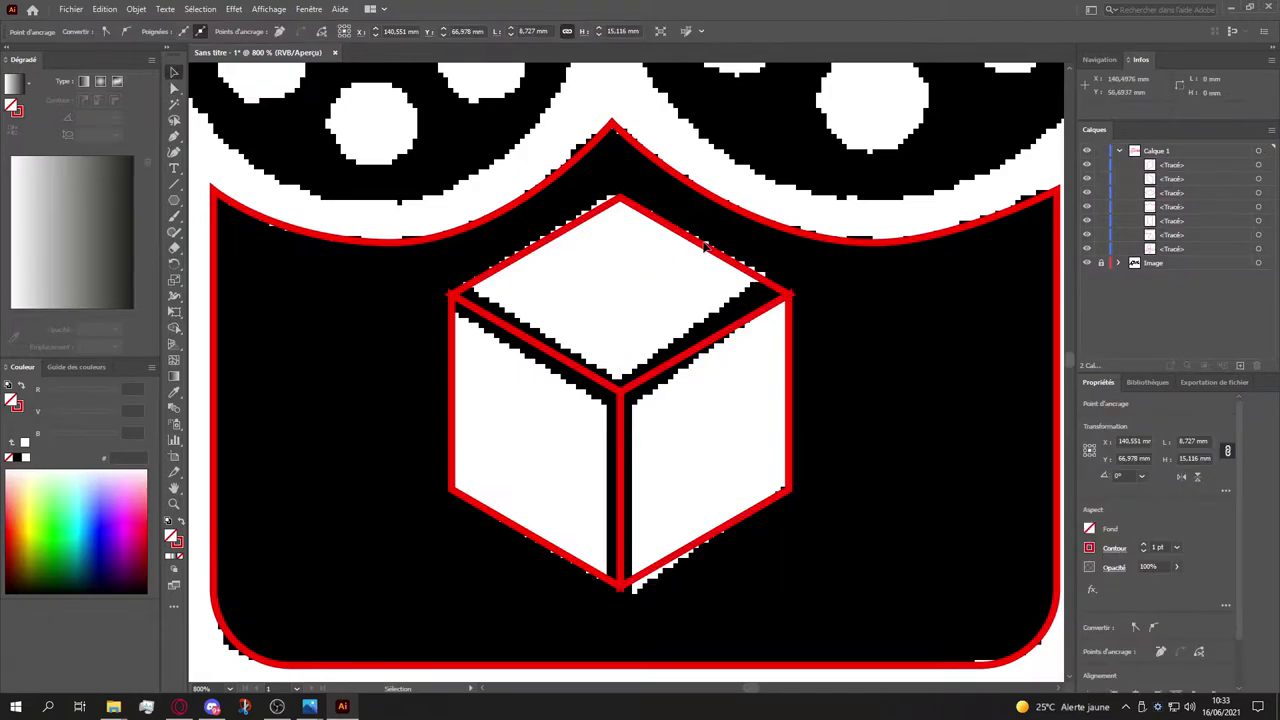
{"action": "key", "text": "v"}
{"action": "left_click", "coordinate": [705, 245]}
{"action": "left_click", "coordinate": [737, 394]}
{"action": "left_click", "coordinate": [457, 509]}
{"action": "left_click", "coordinate": [630, 388]}
{"action": "left_click", "coordinate": [908, 551]}
{"action": "scroll", "coordinate": [849, 429], "scroll_direction": "down", "scroll_amount": 1}
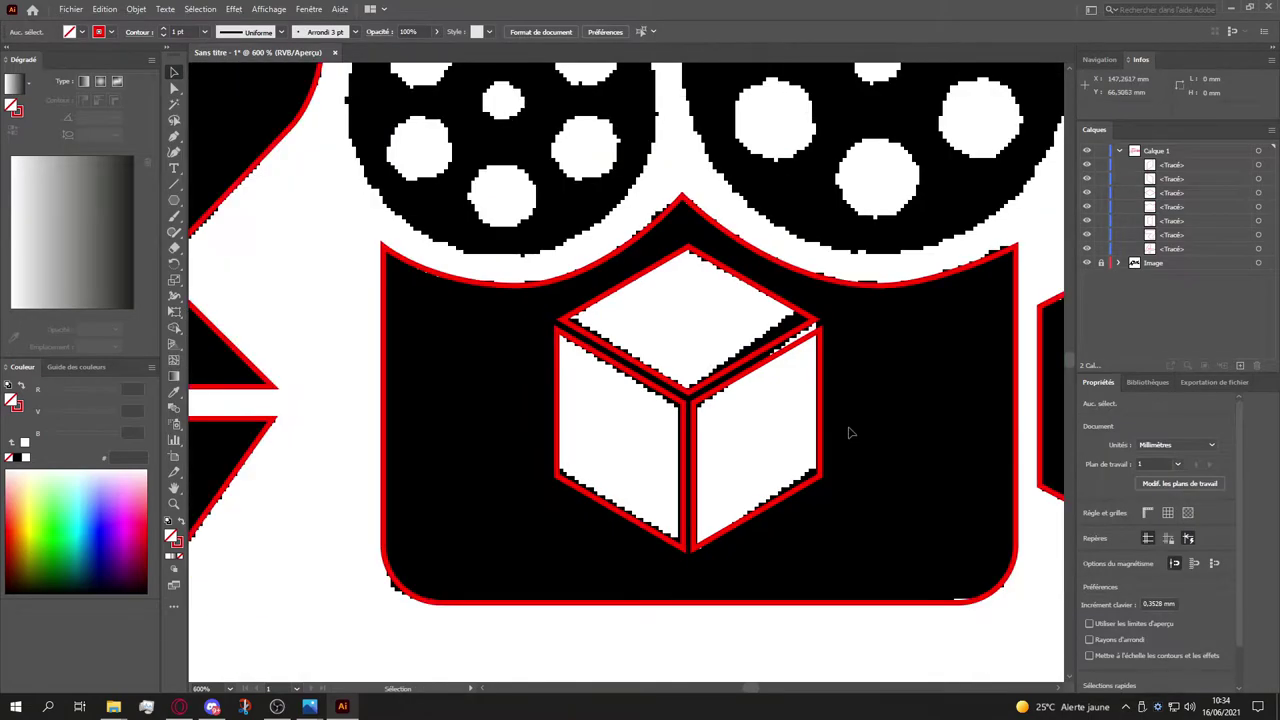
Step: Round the corners of the cube's three faces with a 0.2 mm radius
{"action": "key", "text": "ctrl+z"}
{"action": "key", "text": "a"}
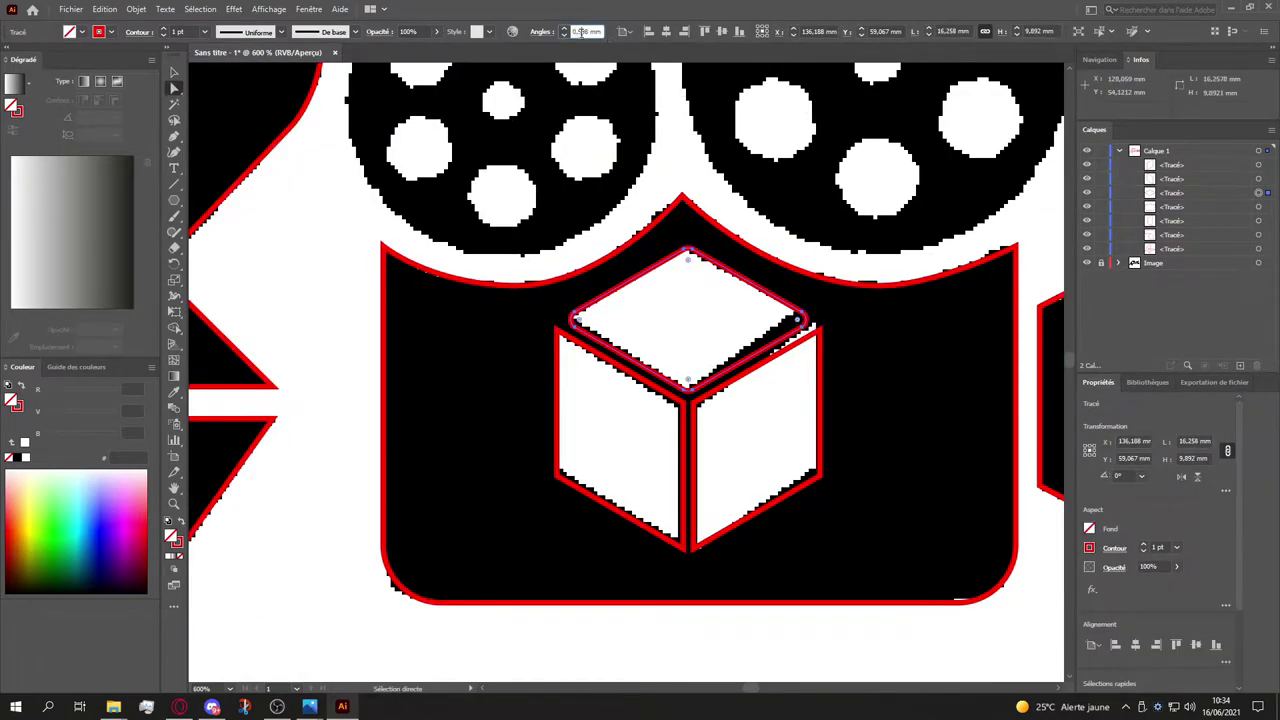
{"action": "left_click", "coordinate": [810, 340]}
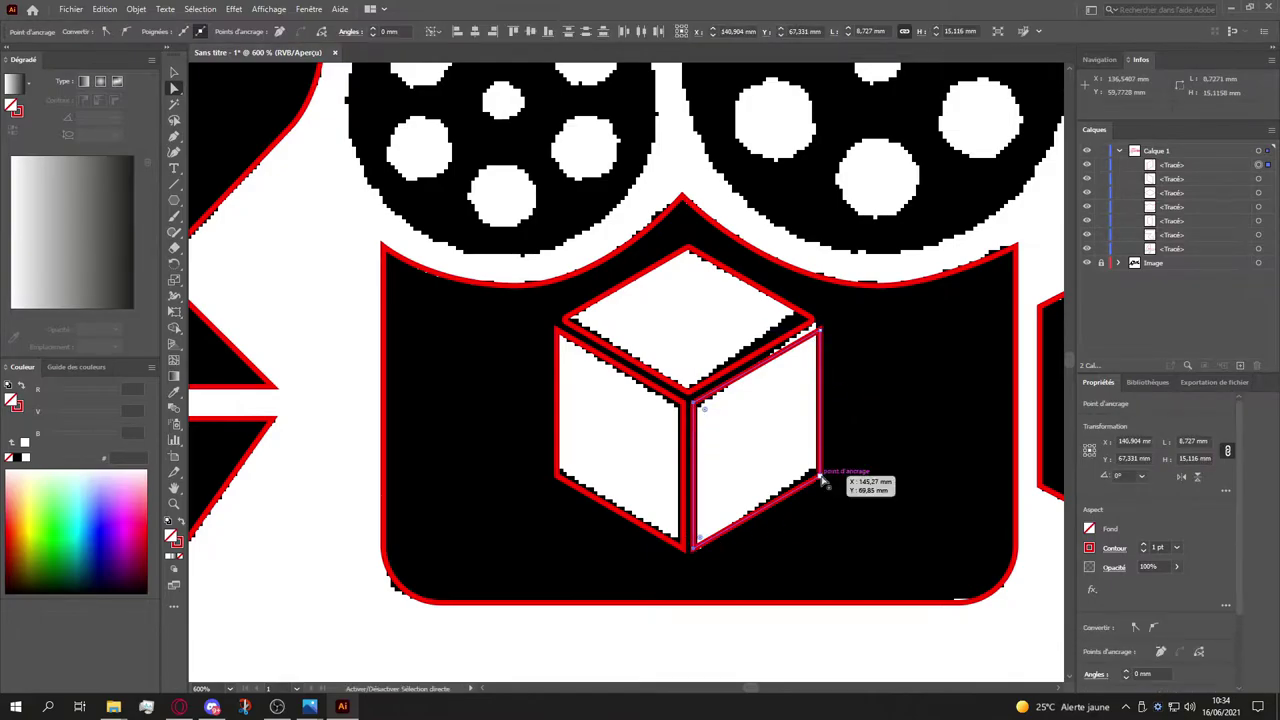
{"action": "left_click", "coordinate": [819, 334]}
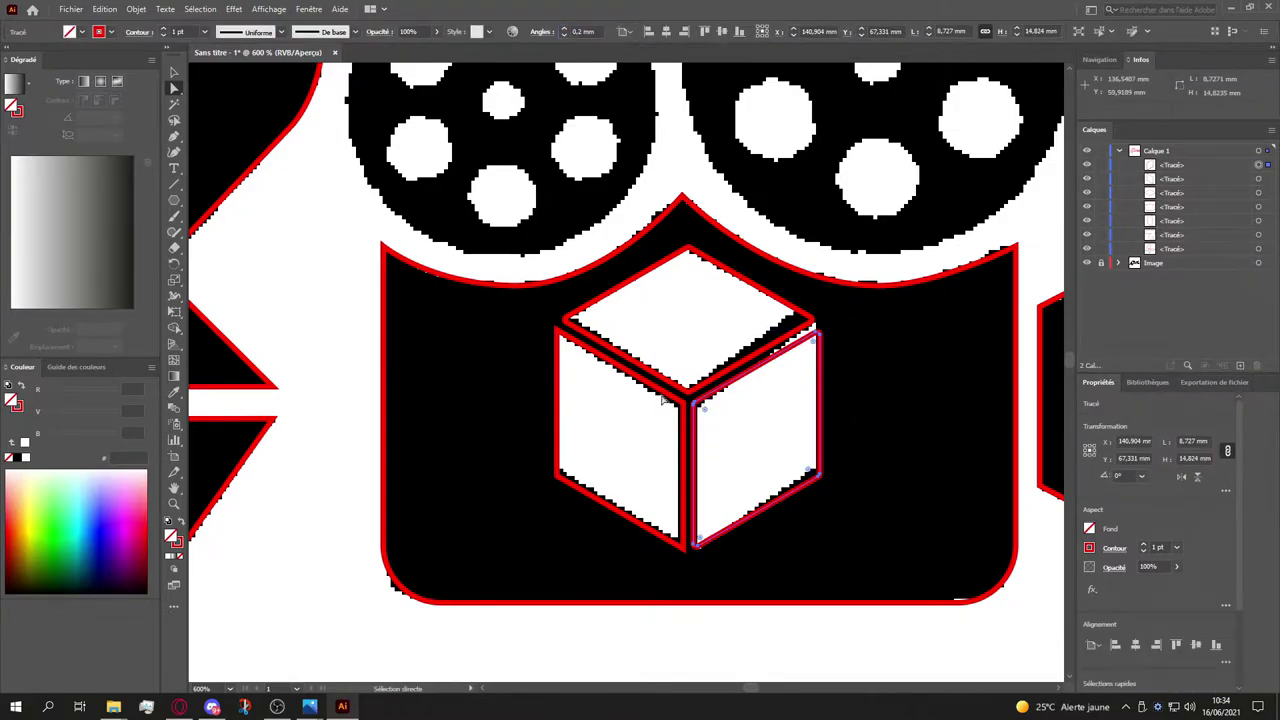
{"action": "left_click", "coordinate": [680, 545]}
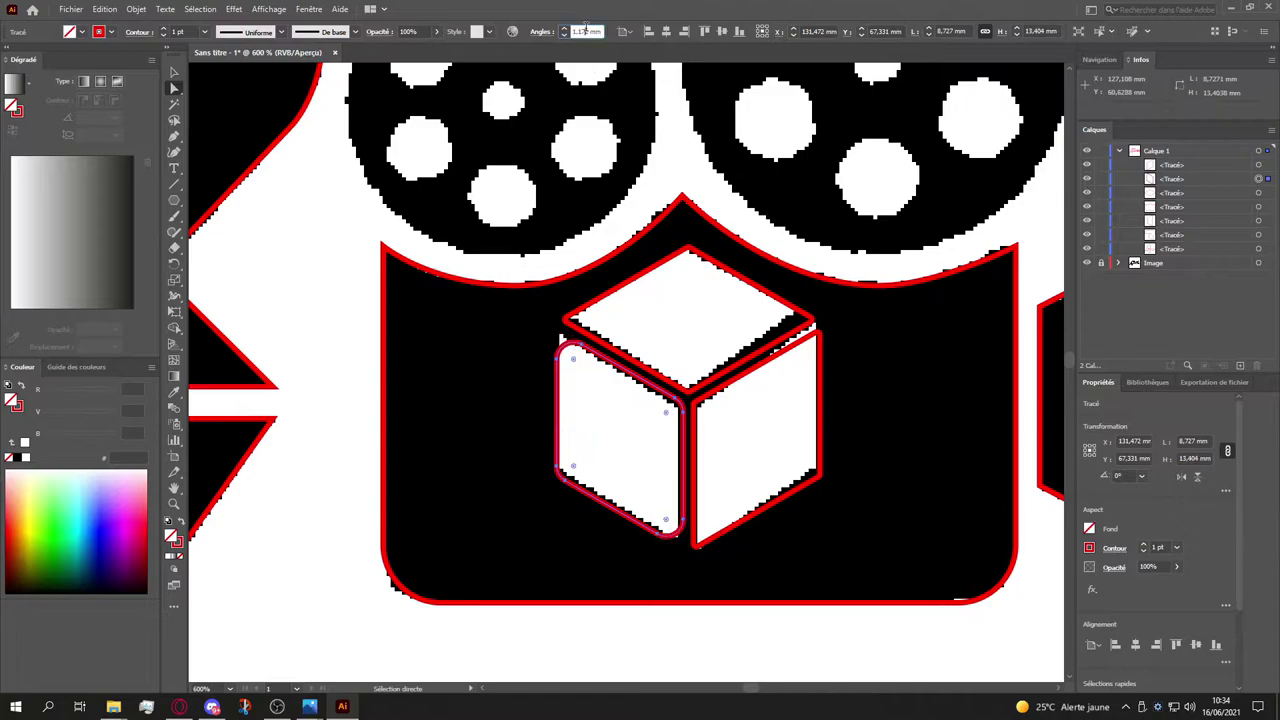
{"action": "scroll", "coordinate": [640, 453], "scroll_direction": "up", "scroll_amount": 5}
{"action": "scroll", "coordinate": [640, 453], "scroll_direction": "right", "scroll_amount": 1}
{"action": "left_click", "coordinate": [640, 453]}
{"action": "scroll", "coordinate": [640, 453], "scroll_direction": "down", "scroll_amount": 3}
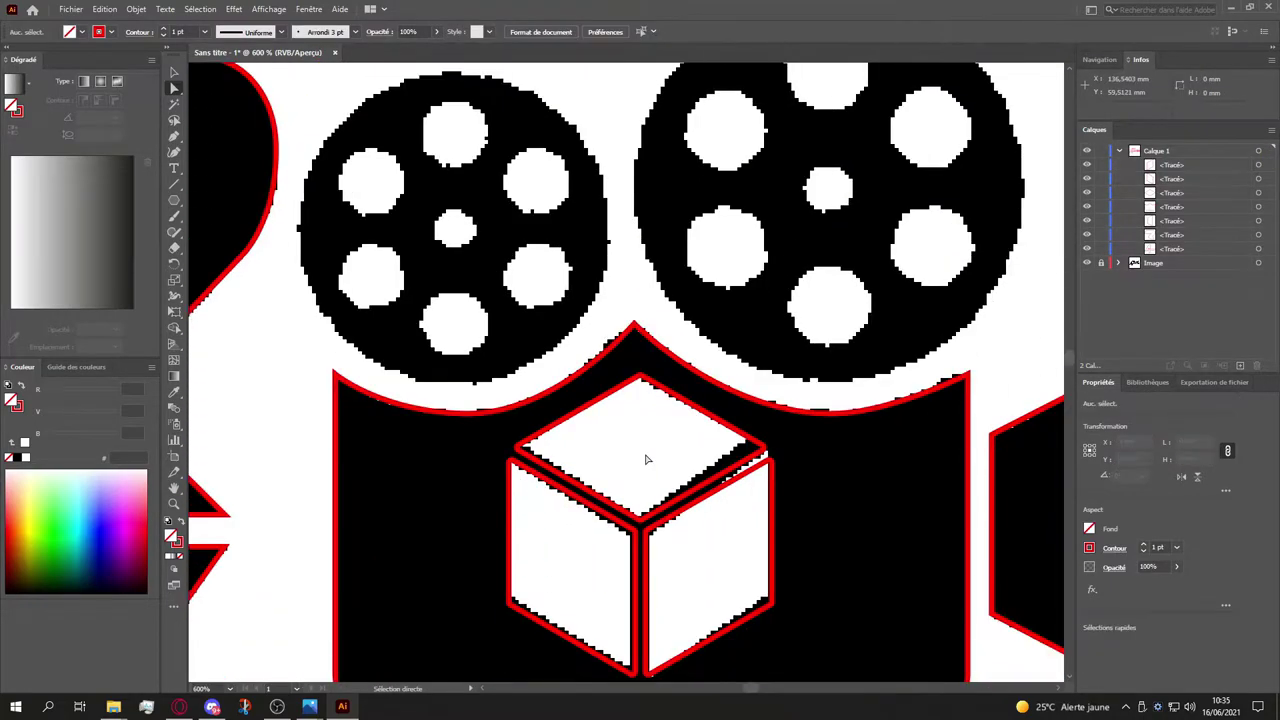
Step: Draw a circle around the small reel's outline and a circle about 3.36 mm in diameter around its hub
{"action": "scroll", "coordinate": [640, 453], "scroll_direction": "up", "scroll_amount": 4}
{"action": "key", "text": "l"}
{"action": "left_click_drag", "start_coordinate": [297, 268], "coordinate": [609, 577]}
{"action": "mouse_move", "coordinate": [425, 403]}
{"action": "left_mouse_down"}
{"action": "mouse_move", "coordinate": [472, 446]}
{"action": "mouse_move", "coordinate": [471, 407]}
{"action": "left_mouse_up"}
{"action": "key", "text": "v"}
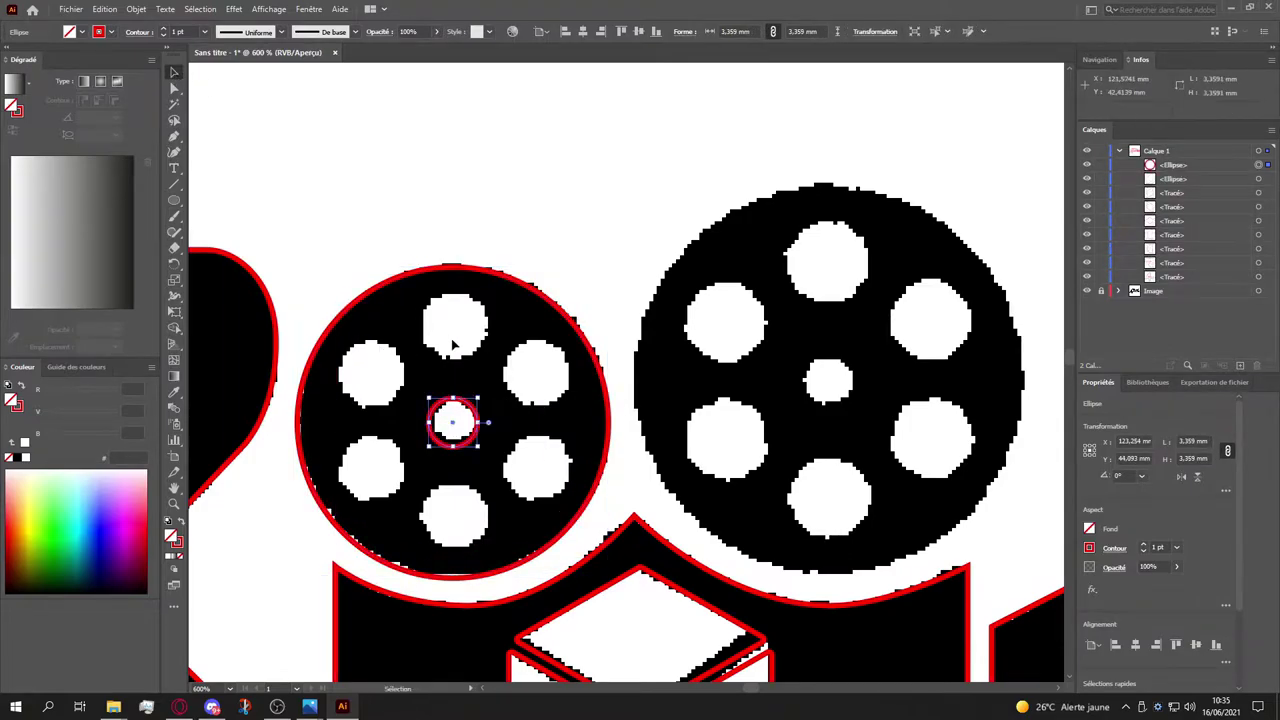
Step: Draw a circle about 26.55 mm in diameter on the large reel's outline and a smaller circle around its hub
{"action": "left_click", "coordinate": [174, 199]}
{"action": "left_click_drag", "start_coordinate": [634, 178], "coordinate": [952, 567]}
{"action": "key", "text": "v"}
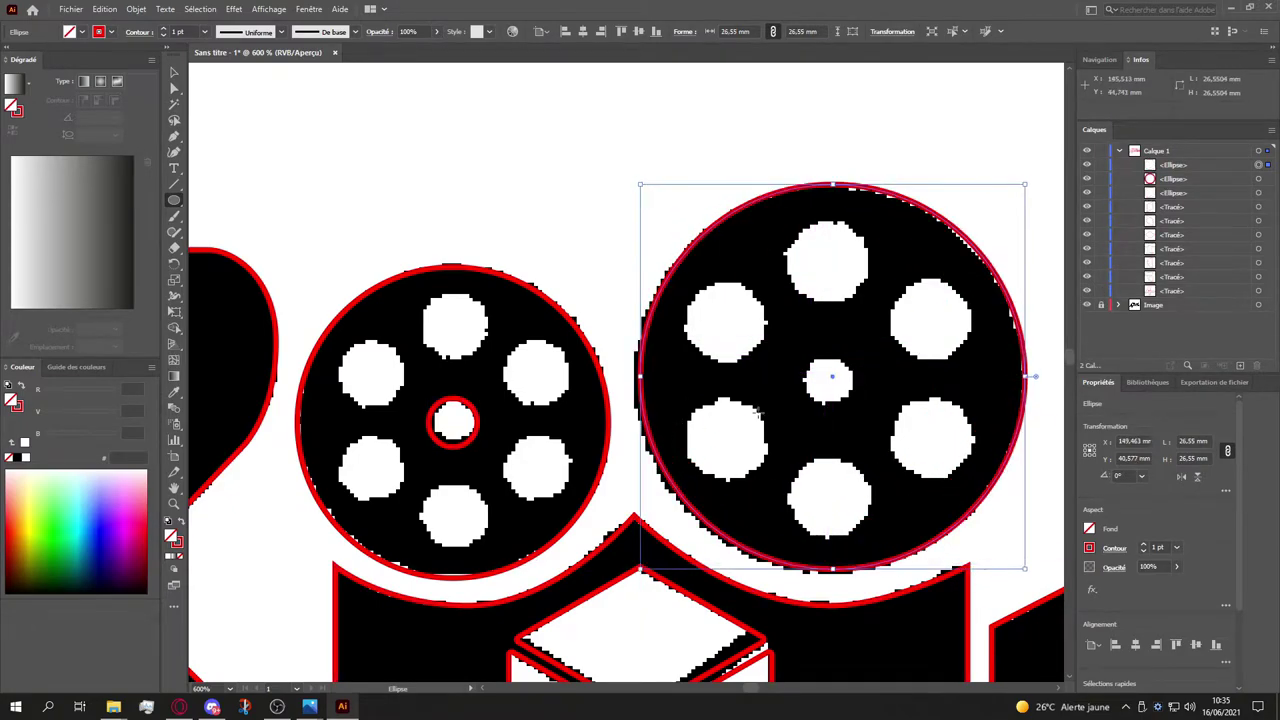
{"action": "left_click_drag", "start_coordinate": [645, 415], "coordinate": [638, 418]}
{"action": "key", "text": "l"}
{"action": "left_click_drag", "start_coordinate": [801, 351], "coordinate": [856, 405]}
{"action": "key", "text": "v"}
{"action": "left_click", "coordinate": [850, 372]}
{"action": "scroll", "coordinate": [780, 330], "scroll_direction": "down", "scroll_amount": 2}
{"action": "scroll", "coordinate": [724, 282], "scroll_direction": "up", "scroll_amount": 2}
{"action": "scroll", "coordinate": [740, 285], "scroll_direction": "up", "scroll_amount": 1}
{"action": "scroll", "coordinate": [600, 315], "scroll_direction": "right", "scroll_amount": 2}
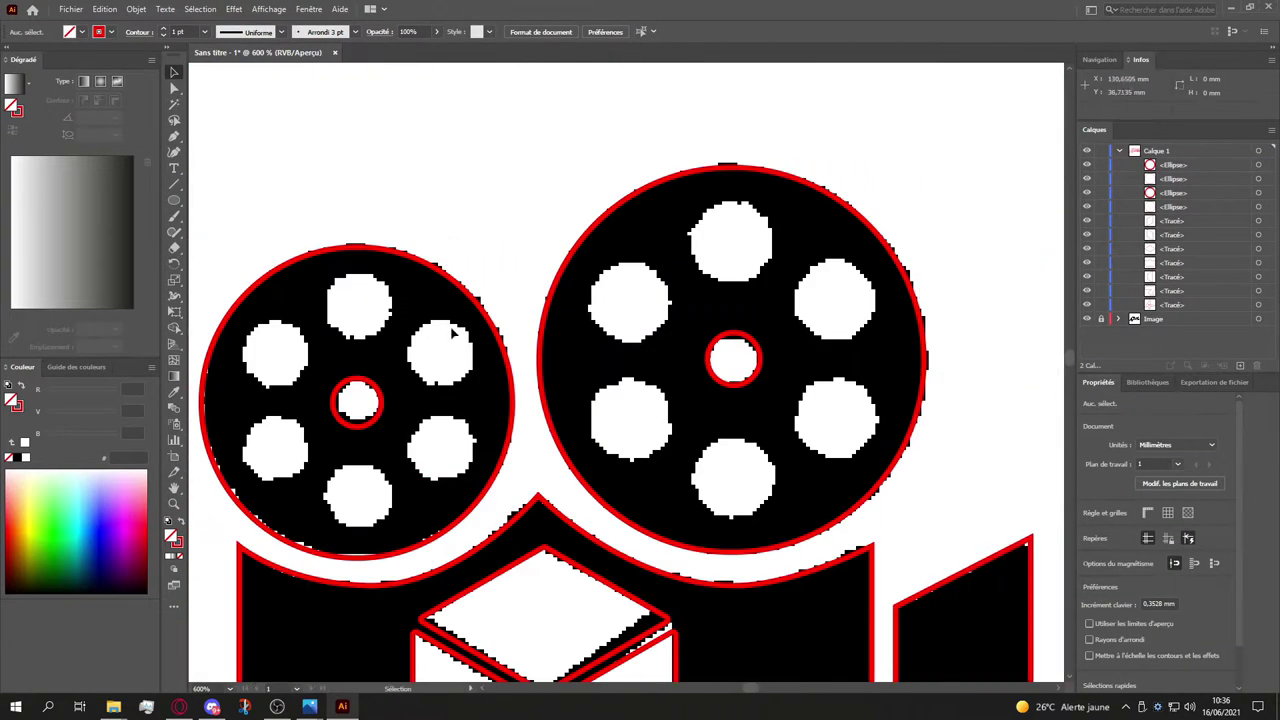
{"action": "left_click", "coordinate": [173, 203]}
{"action": "left_click_drag", "start_coordinate": [316, 268], "coordinate": [394, 344]}
{"action": "left_click_drag", "start_coordinate": [312, 456], "coordinate": [395, 516]}
{"action": "key", "text": "v"}
{"action": "mouse_move", "coordinate": [317, 460]}
{"action": "left_mouse_down"}
{"action": "mouse_move", "coordinate": [305, 440]}
{"action": "mouse_move", "coordinate": [315, 459]}
{"action": "left_mouse_up"}
{"action": "key", "text": "ctrl+z"}
{"action": "key", "text": "ctrl+z"}
{"action": "key", "text": "ctrl+z"}
{"action": "left_click", "coordinate": [173, 200]}
{"action": "left_click", "coordinate": [648, 324]}
{"action": "type", "text": "5"}
{"action": "key", "text": "Return"}
{"action": "key", "text": "ctrl+z"}
Step: Create a 5 mm circle over the small reel's upper hole and copy it onto the lower hole
{"action": "left_click", "coordinate": [377, 313]}
{"action": "key", "text": "Tab"}
{"action": "type", "text": "5"}
{"action": "key", "text": "Return"}
{"action": "left_click_drag", "start_coordinate": [443, 334], "coordinate": [386, 288]}
{"action": "left_click_drag", "start_coordinate": [379, 334], "coordinate": [383, 533]}
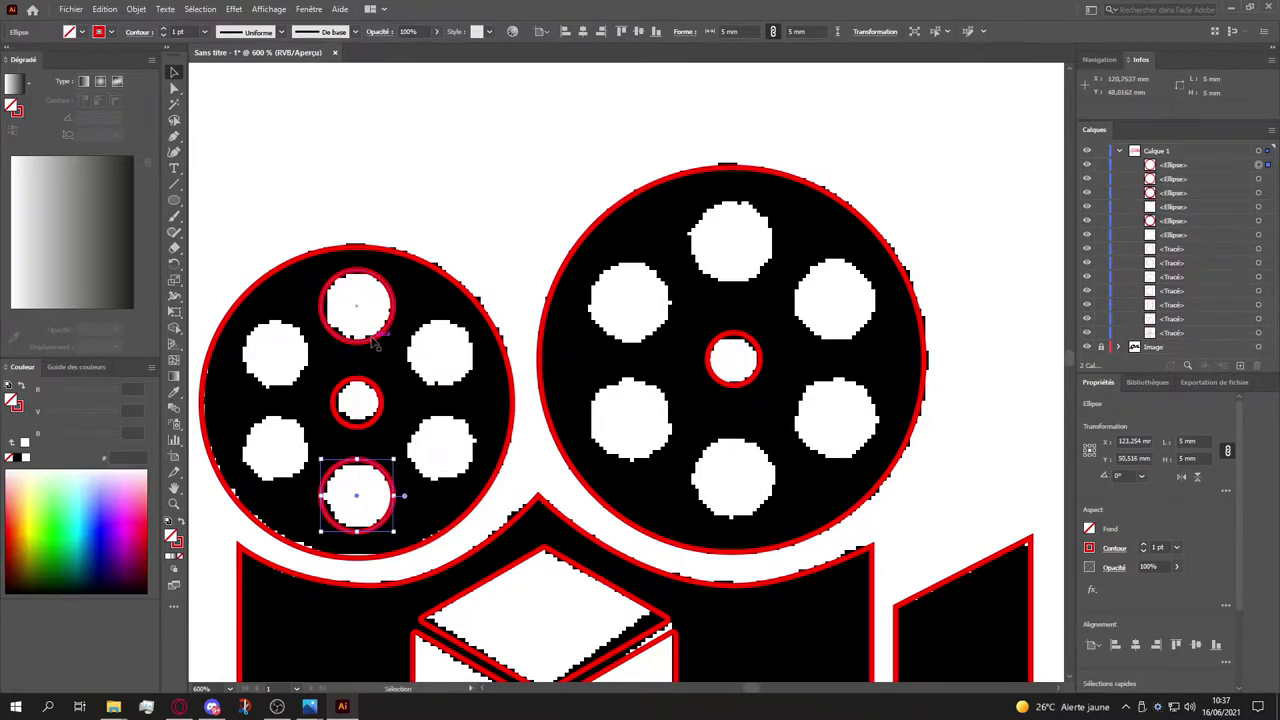
Step: Duplicate the small reel's hub circle and two hole circles, centre the copy on the hub, and rotate it by 60°
{"action": "key", "text": "a"}
{"action": "left_click", "coordinate": [376, 390], "text": "shift"}
{"action": "mouse_move", "coordinate": [396, 266]}
{"action": "left_mouse_down"}
{"action": "mouse_move", "coordinate": [491, 360]}
{"action": "mouse_move", "coordinate": [398, 266]}
{"action": "mouse_move", "coordinate": [420, 280]}
{"action": "mouse_move", "coordinate": [464, 373]}
{"action": "mouse_move", "coordinate": [430, 275]}
{"action": "mouse_move", "coordinate": [394, 265]}
{"action": "mouse_move", "coordinate": [446, 292]}
{"action": "mouse_move", "coordinate": [398, 268]}
{"action": "left_mouse_up"}
{"action": "key", "text": "ctrl+c"}
{"action": "key", "text": "ctrl+v"}
{"action": "left_click_drag", "start_coordinate": [652, 359], "coordinate": [372, 389]}
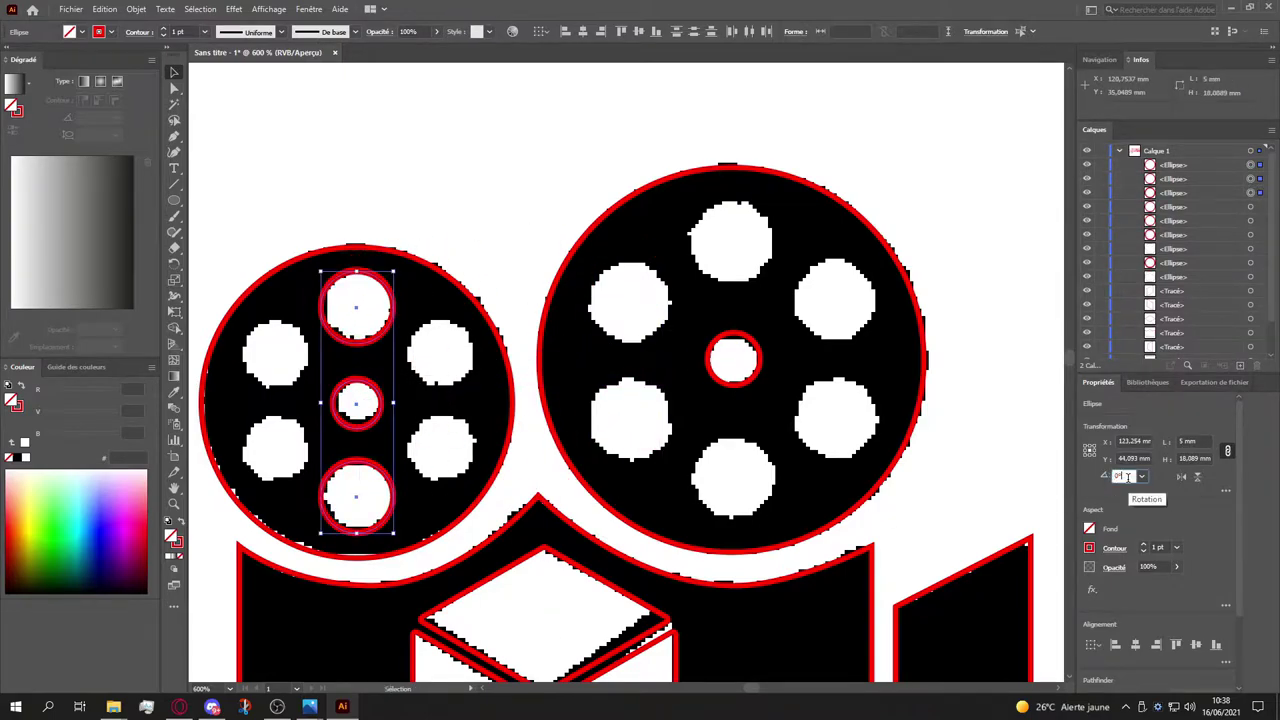
{"action": "type", "text": "60"}
{"action": "key", "text": "Return"}
Step: Place another rotated copy of the three circles over the small reel's remaining two holes
{"action": "key", "text": "ctrl+z"}
{"action": "key", "text": "ctrl+z"}
{"action": "left_click_drag", "start_coordinate": [652, 385], "coordinate": [357, 400]}
{"action": "key", "text": "Return"}
{"action": "key", "text": "ctrl+shift+a"}
{"action": "key", "text": "ctrl+shift+a"}
{"action": "key", "text": "l"}
{"action": "left_click", "coordinate": [731, 247]}
{"action": "type", "text": "6"}
{"action": "key", "text": "Return"}
{"action": "key", "text": "ctrl+z"}
Step: Create a 6 mm circle over the large reel's upper hole and copy it onto the lower hole
{"action": "left_click", "coordinate": [712, 236]}
{"action": "type", "text": "6"}
{"action": "key", "text": "Return"}
{"action": "key", "text": "v"}
{"action": "left_click_drag", "start_coordinate": [778, 312], "coordinate": [763, 512]}
{"action": "left_click_drag", "start_coordinate": [765, 283], "coordinate": [765, 287]}
{"action": "left_click", "coordinate": [735, 335]}
{"action": "key", "text": "ctrl+z"}
{"action": "left_click", "coordinate": [733, 436]}
{"action": "left_click", "coordinate": [766, 521]}
Step: Duplicate the large reel's hub circle and its upper and lower hole circles, and rotate the copy by 60°
{"action": "left_click", "coordinate": [737, 249]}
{"action": "left_click", "coordinate": [740, 362], "text": "shift"}
{"action": "left_click", "coordinate": [735, 440], "text": "shift"}
{"action": "key", "text": "ctrl+z"}
{"action": "key", "text": "ctrl+shift+z"}
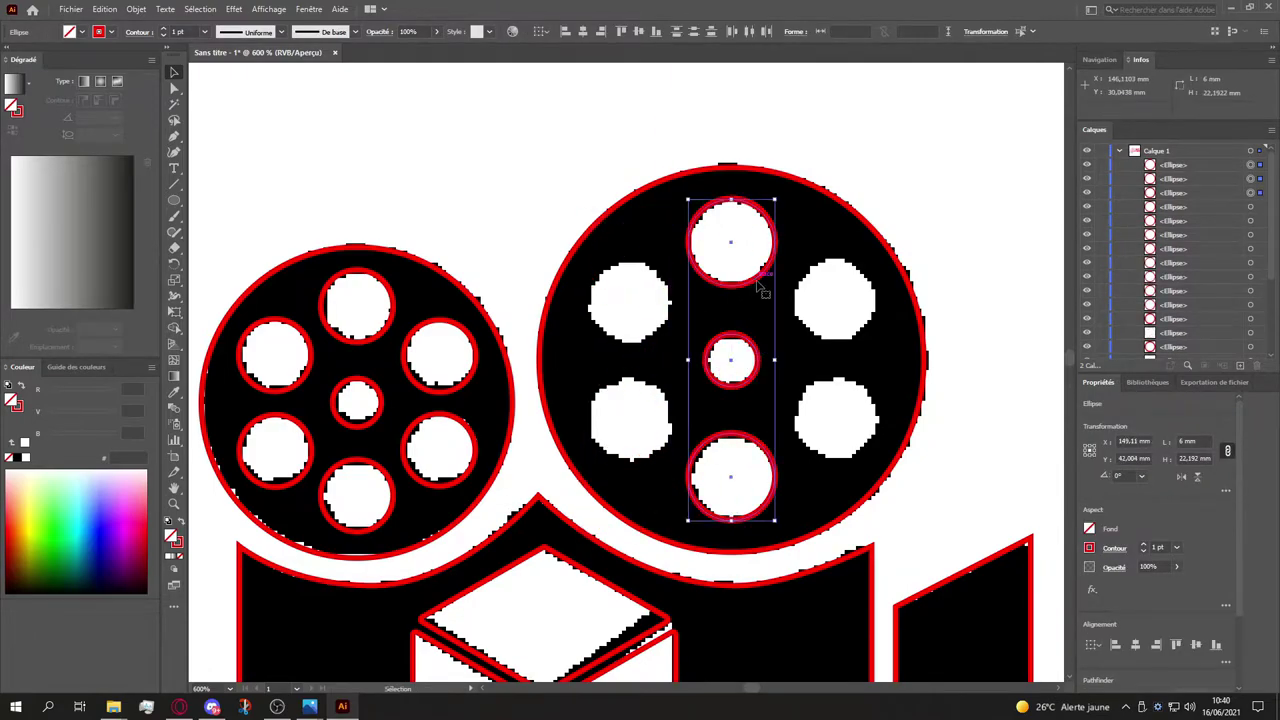
{"action": "type", "text": "60"}
{"action": "key", "text": "Return"}
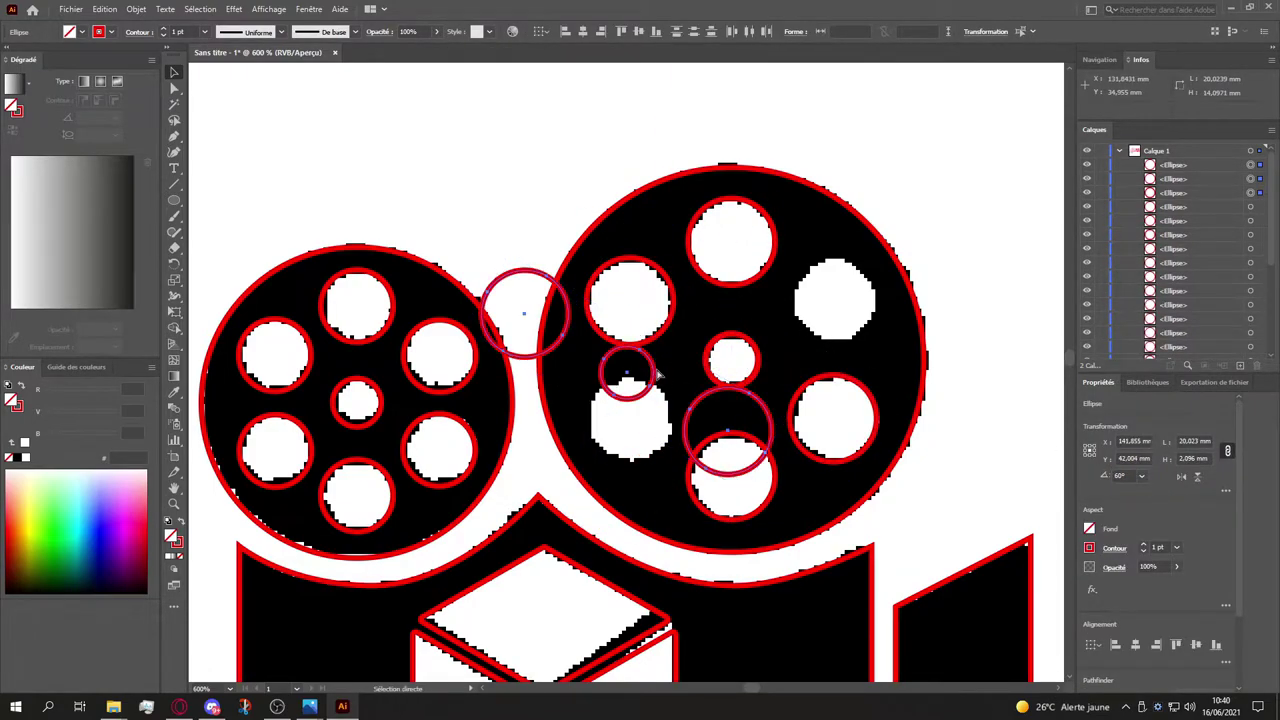
Step: Place another rotated copy of the three circles over the large reel's remaining two holes, and deselect it
{"action": "key", "text": "ctrl+z"}
{"action": "key", "text": "ctrl+z"}
{"action": "key", "text": "ctrl+shift+z"}
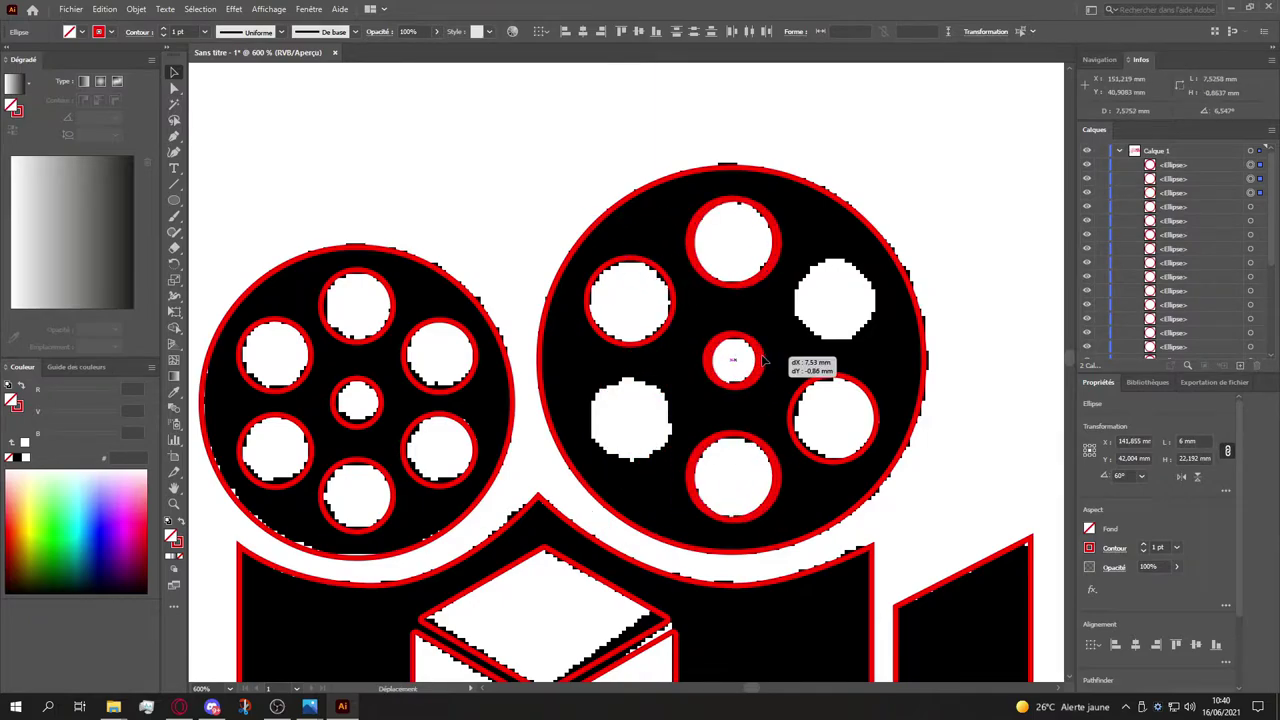
{"action": "key", "text": "ctrl+shift+z"}
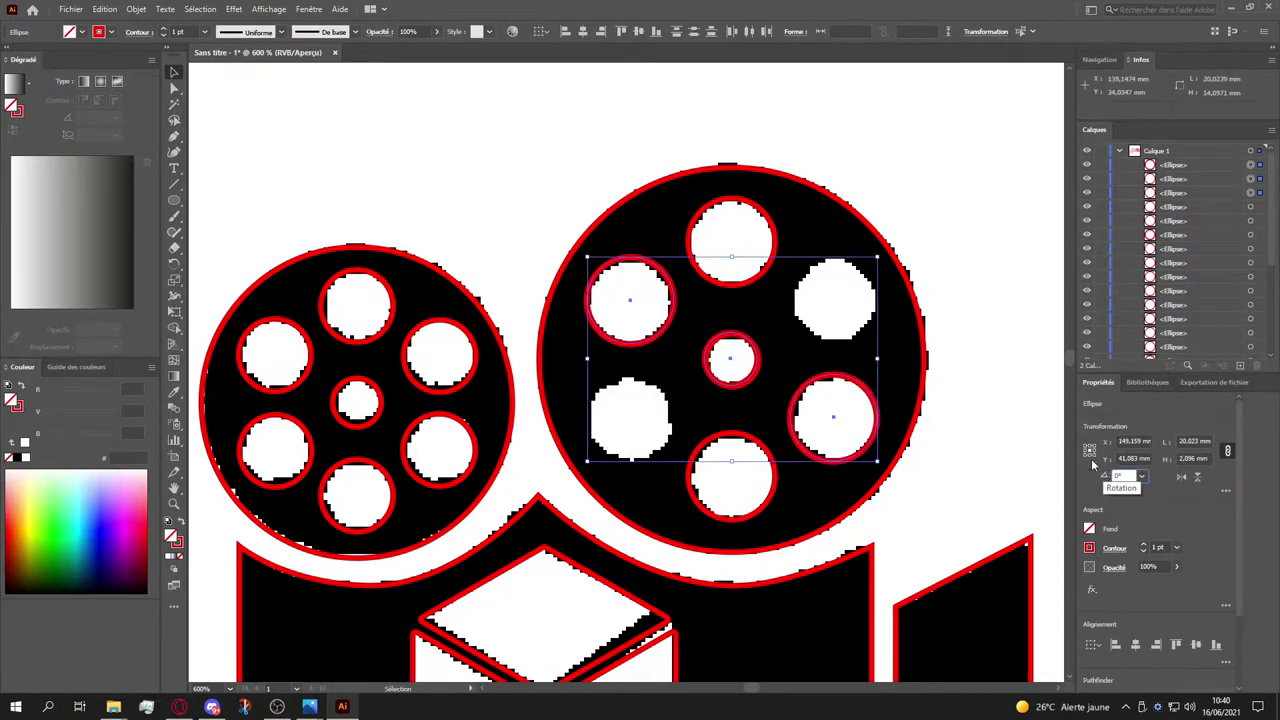
{"action": "key", "text": "ctrl+z"}
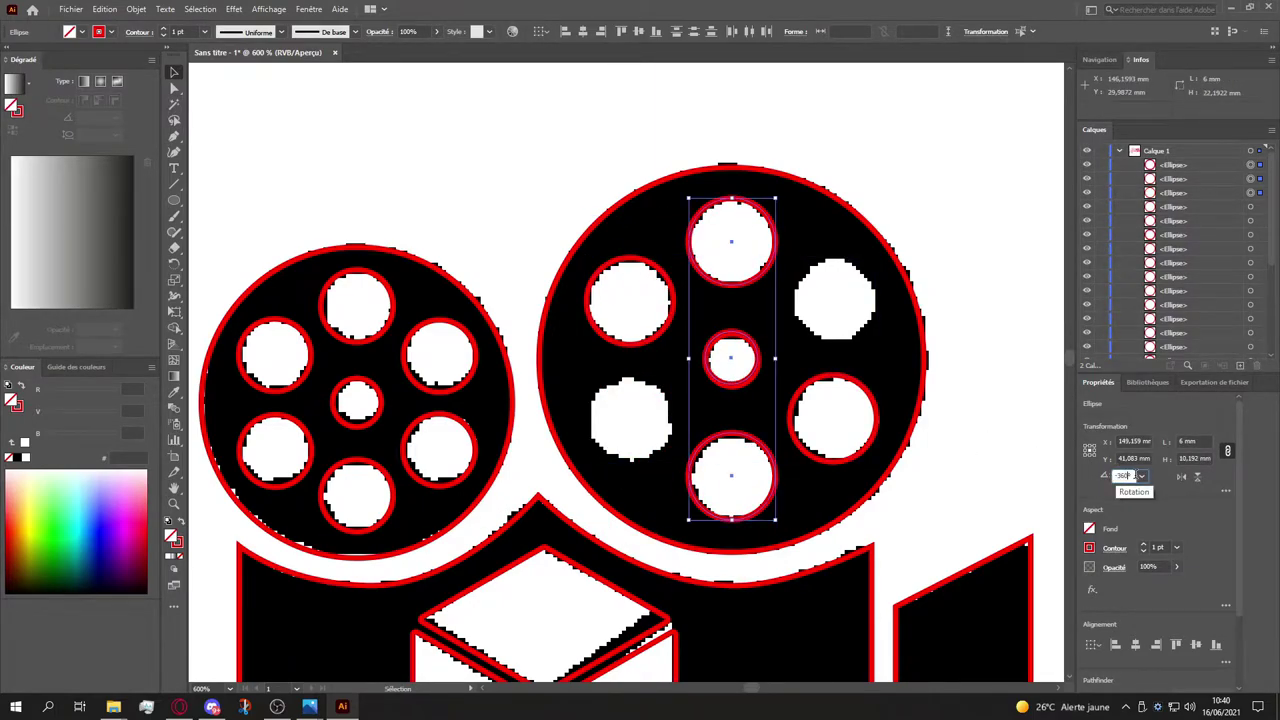
{"action": "key", "text": "ctrl+shift+z"}
{"action": "left_click", "coordinate": [971, 394]}
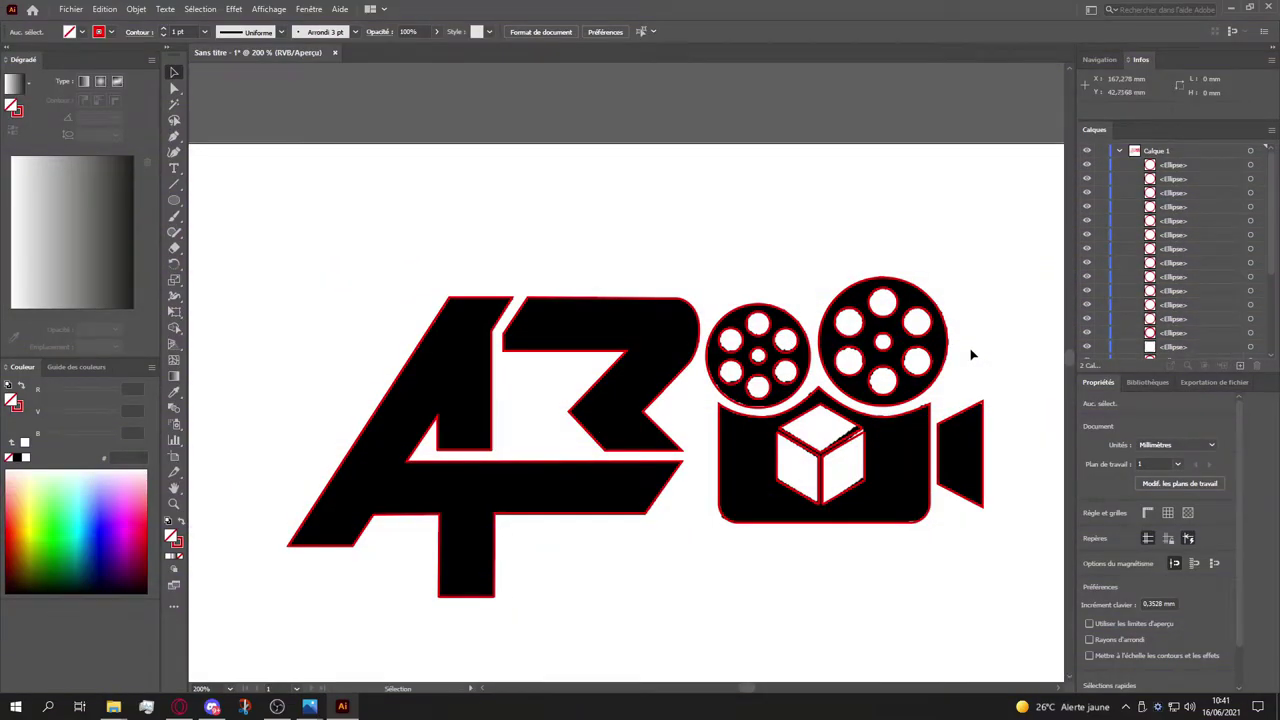
Step: Collapse the tracing layer's contents and hide the Image layer so that only the traced paths are displayed
{"action": "scroll", "coordinate": [971, 354], "scroll_direction": "down", "scroll_amount": 1}
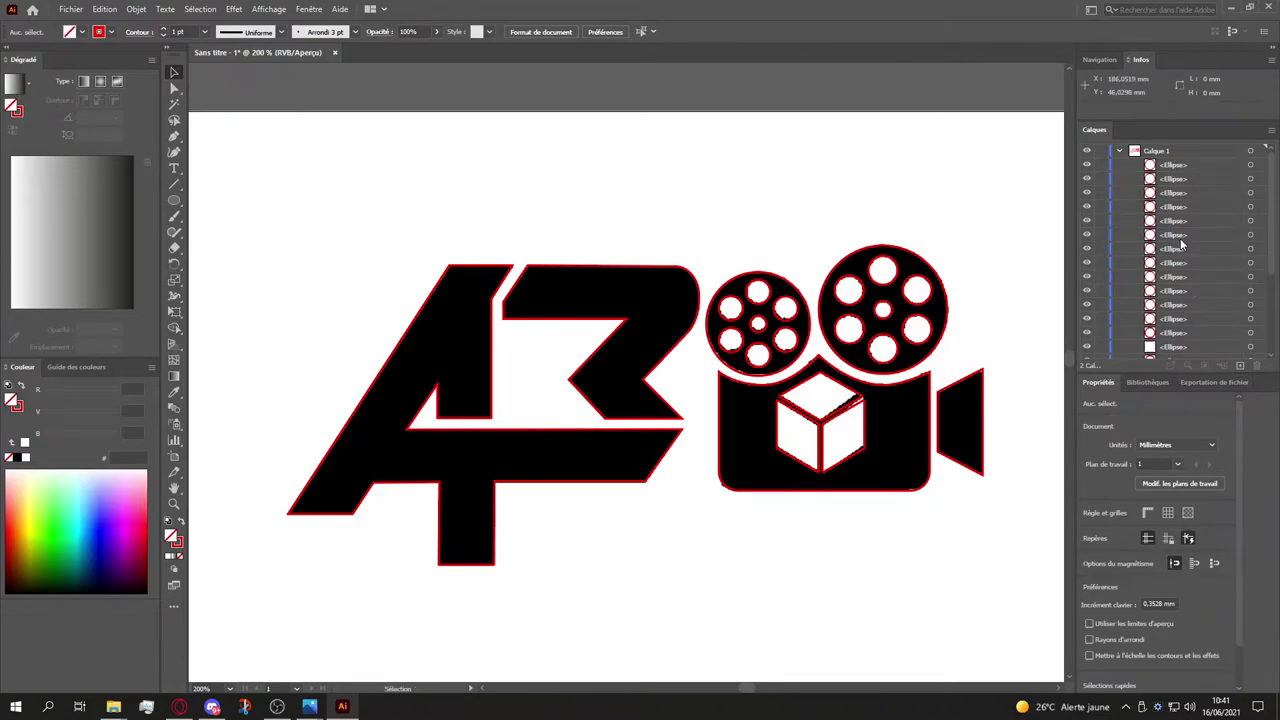
{"action": "scroll", "coordinate": [738, 453], "scroll_direction": "down", "scroll_amount": 1}
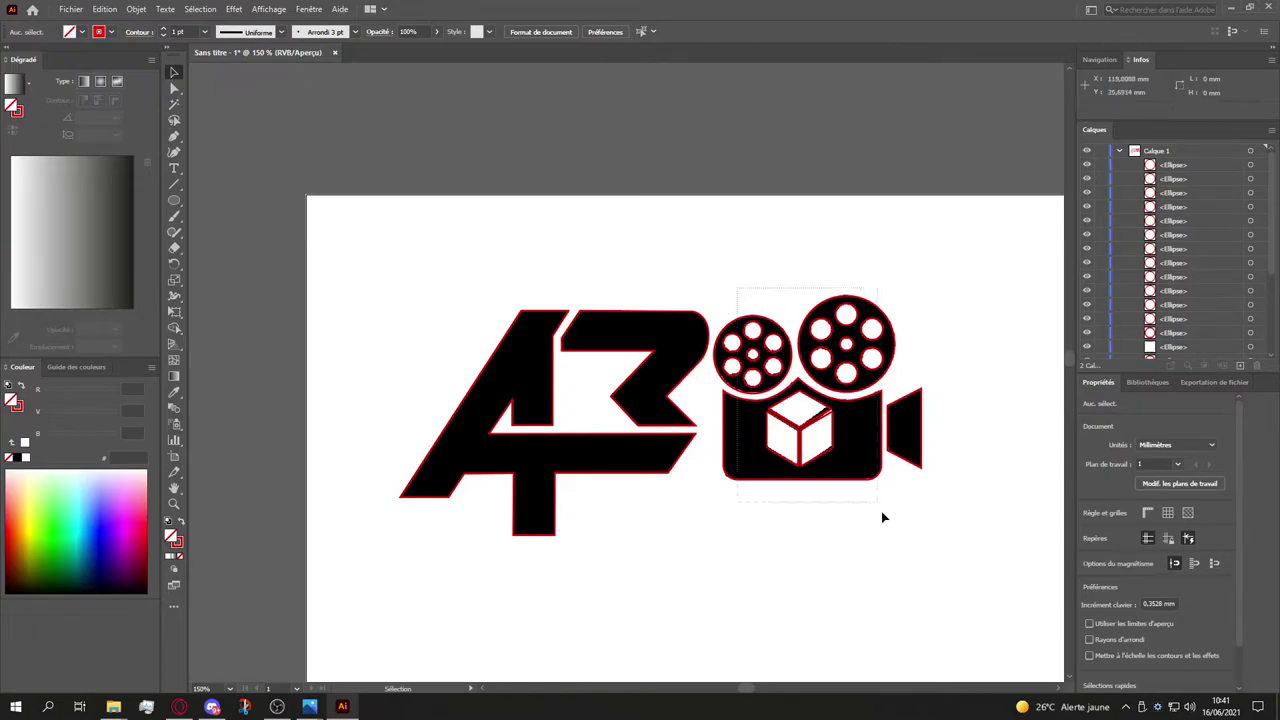
{"action": "key", "text": "a"}
{"action": "scroll", "coordinate": [797, 443], "scroll_direction": "left", "scroll_amount": 1}
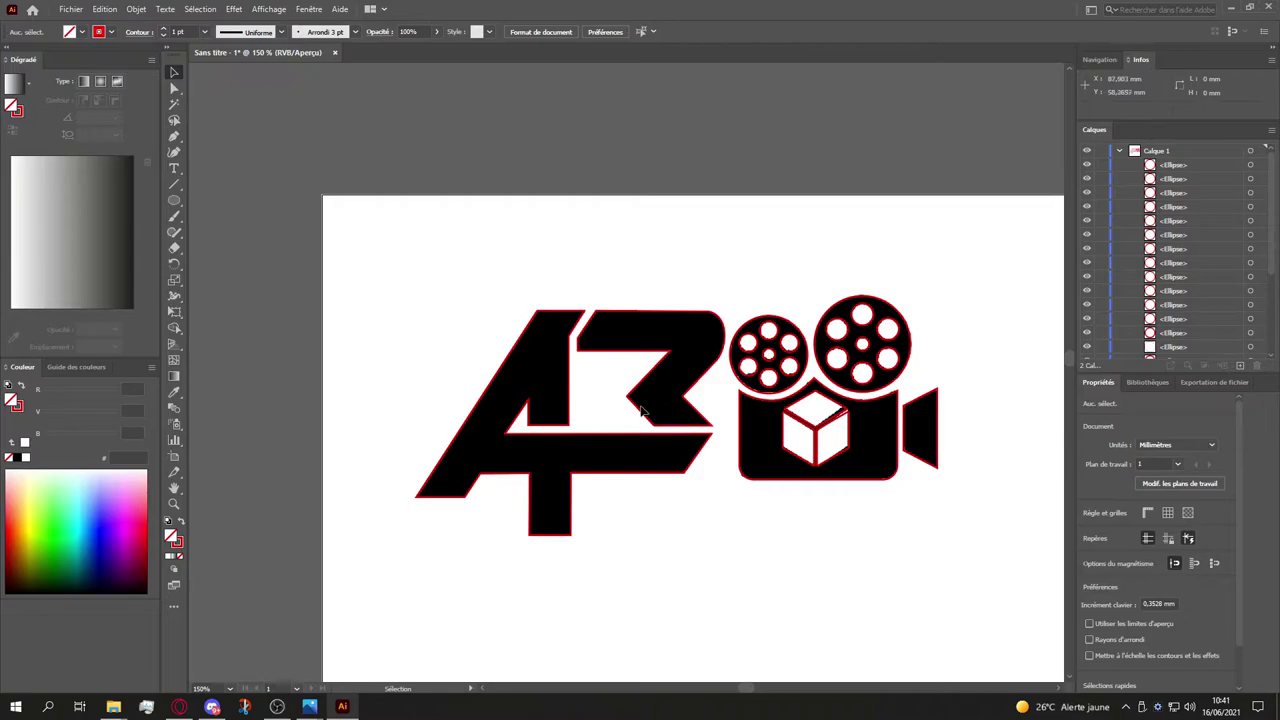
{"action": "left_click", "coordinate": [1119, 151]}
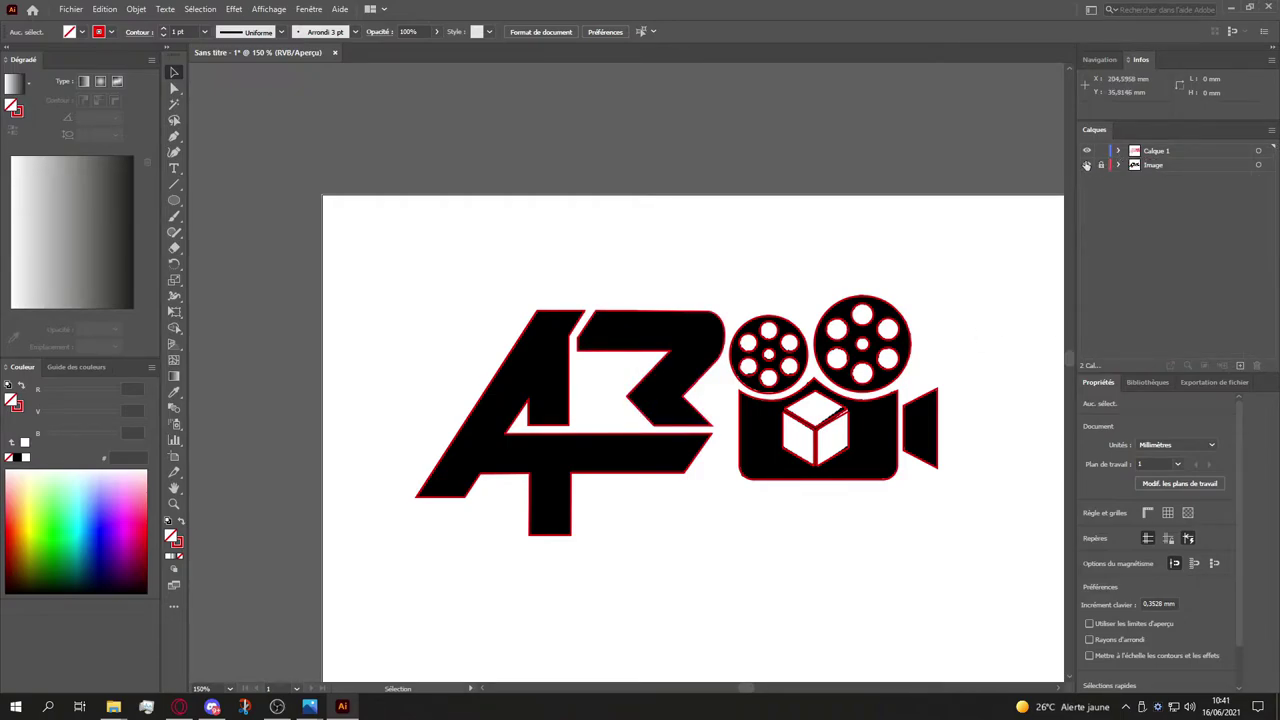
{"action": "left_click", "coordinate": [1087, 165]}
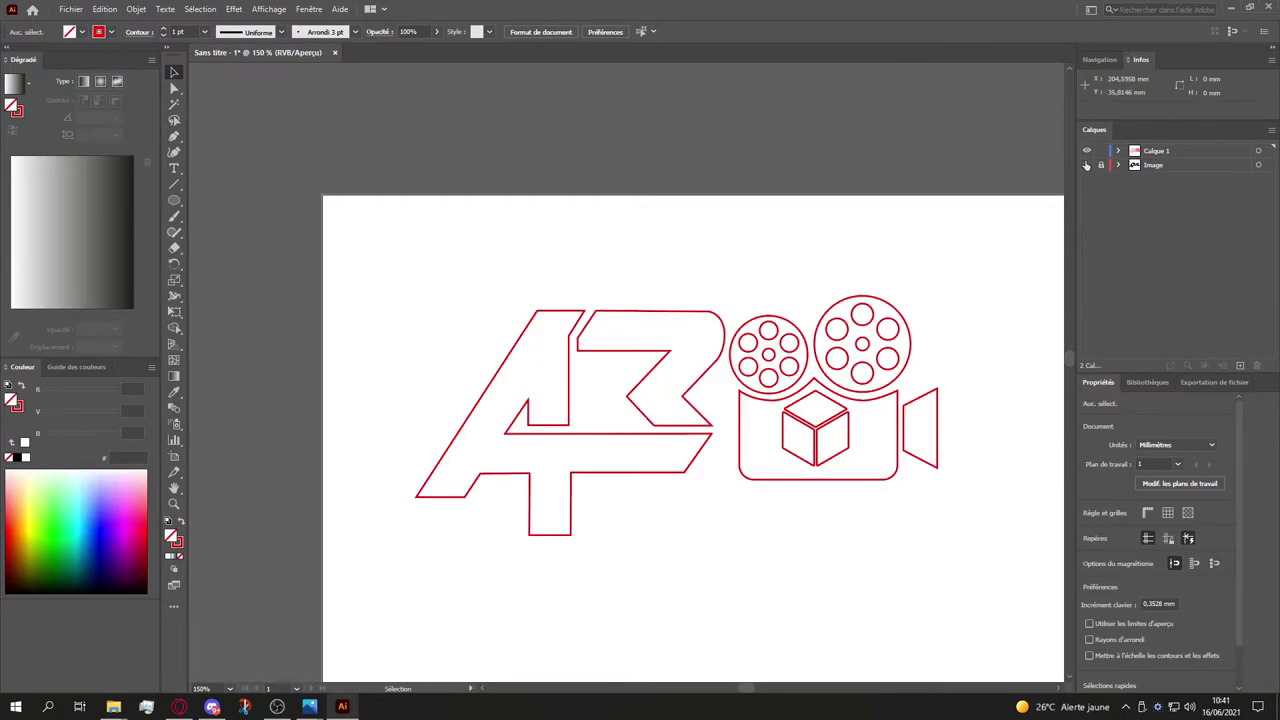
Step: Fill the traced 3-shaped letter with pure blue (0000FF), and deselect it
{"action": "left_click", "coordinate": [705, 373]}
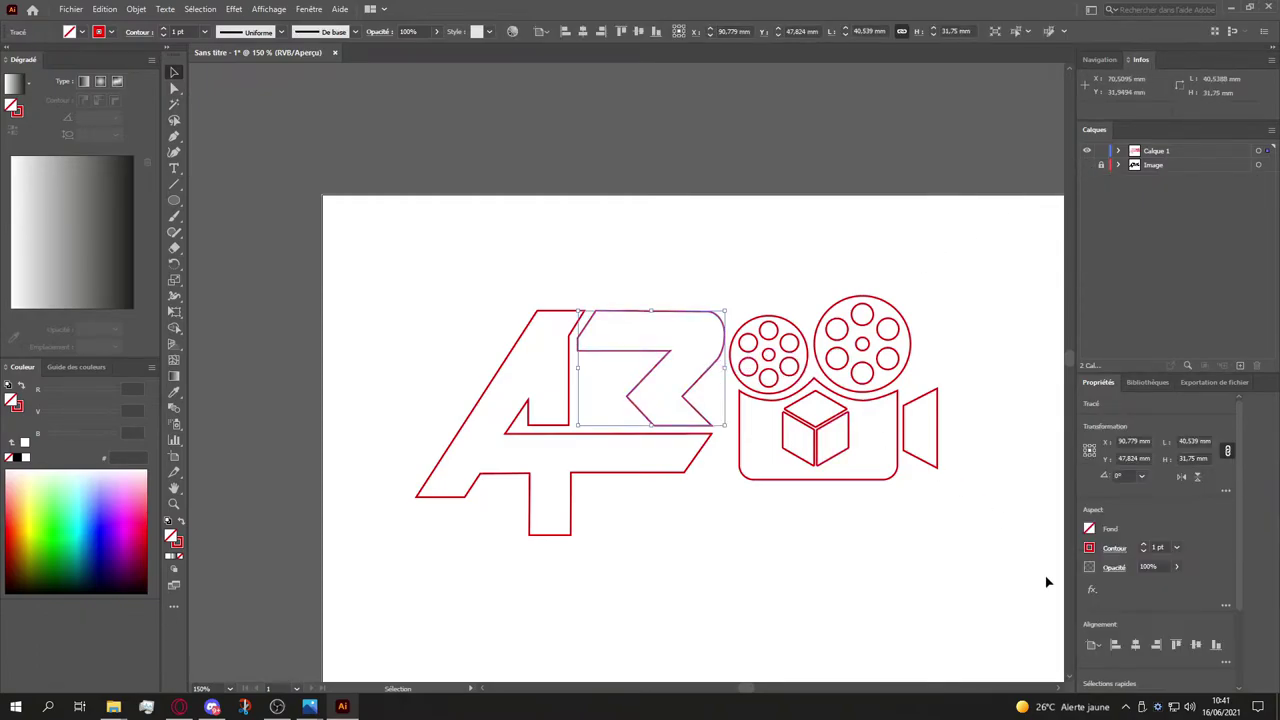
{"action": "left_click", "coordinate": [1089, 530]}
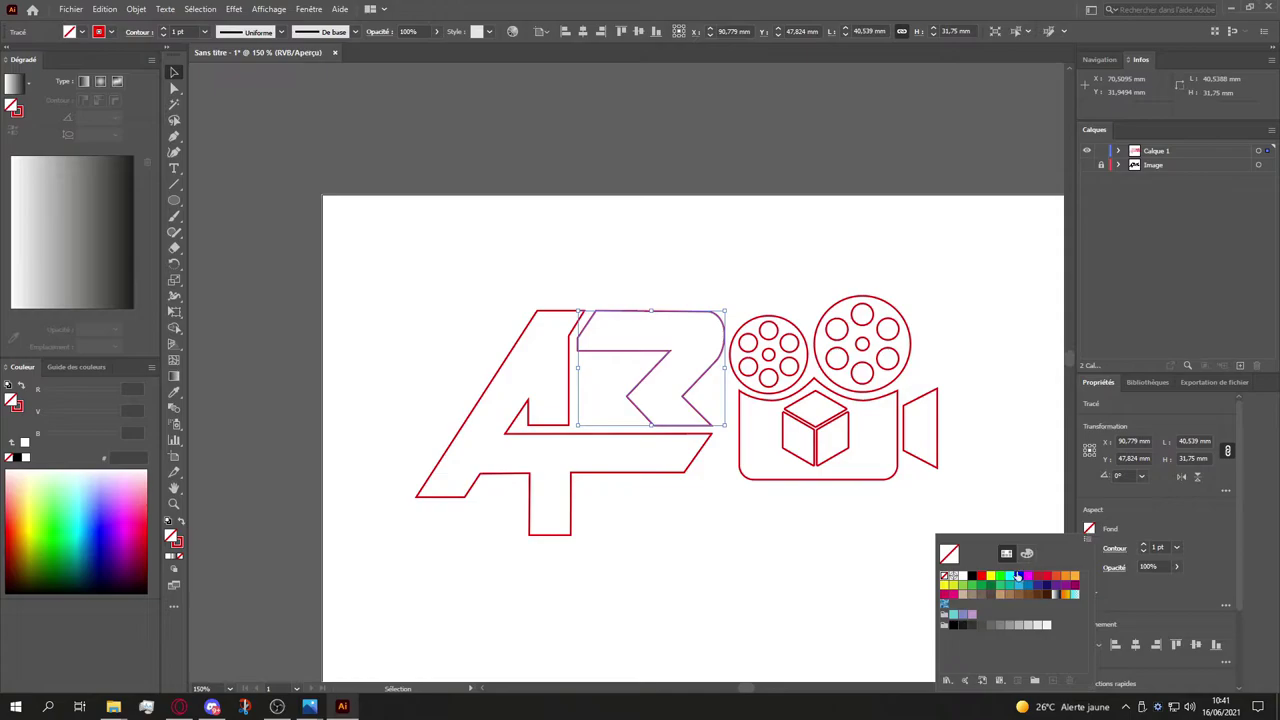
{"action": "left_click", "coordinate": [1018, 576]}
{"action": "key", "text": "Escape"}
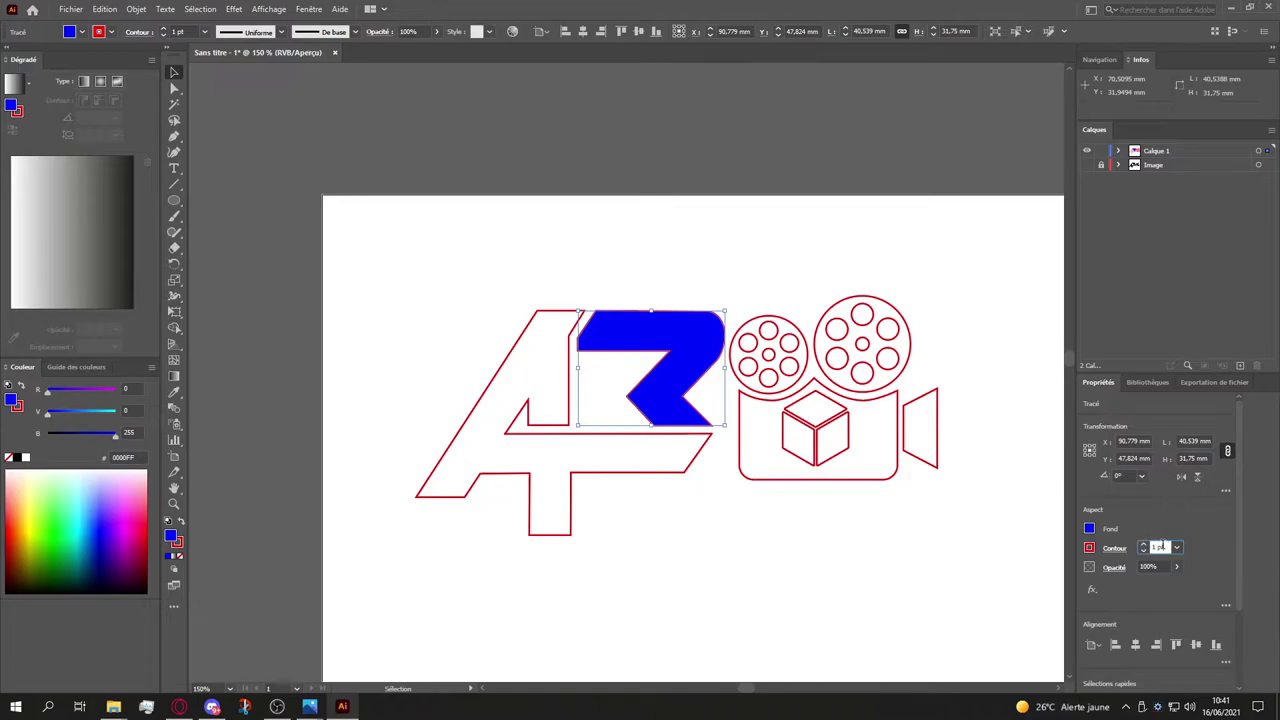
{"action": "left_click", "coordinate": [979, 369]}
Step: Select all the traced logo paths and fill them with pure blue (0000FF)
{"action": "left_click_drag", "start_coordinate": [376, 260], "coordinate": [1014, 554]}
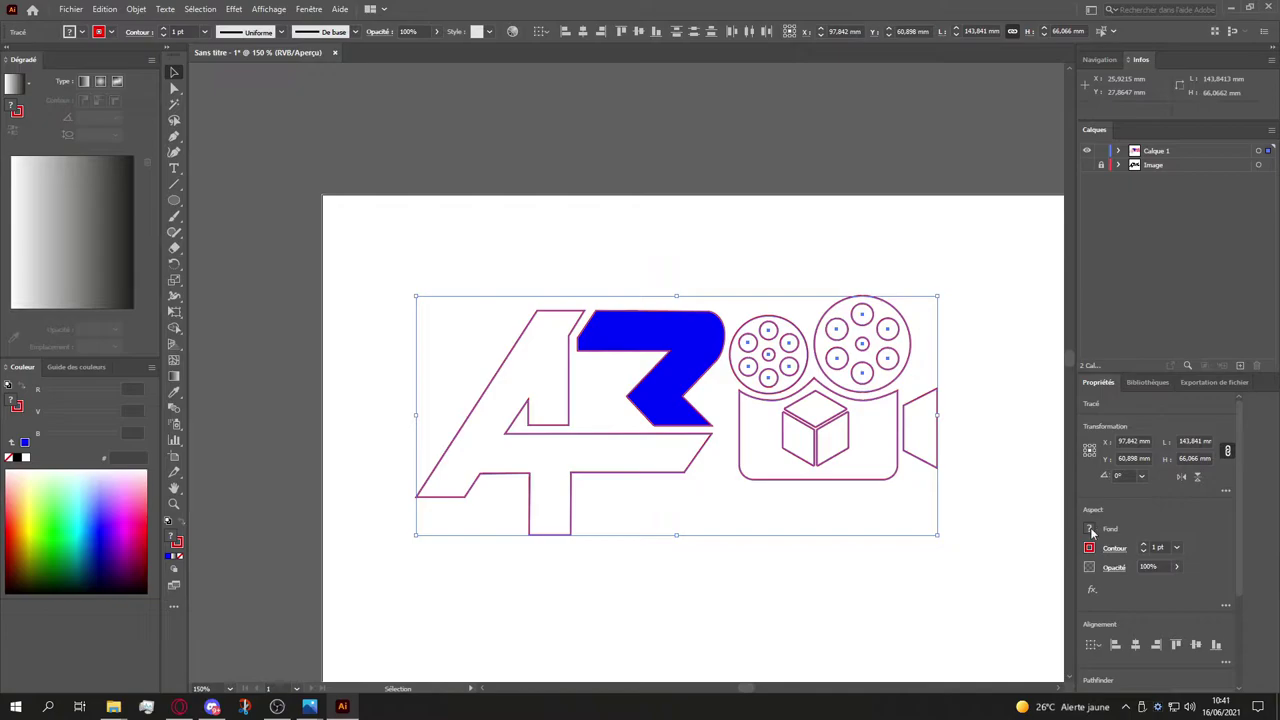
{"action": "left_click", "coordinate": [1091, 531]}
{"action": "left_click", "coordinate": [1022, 586]}
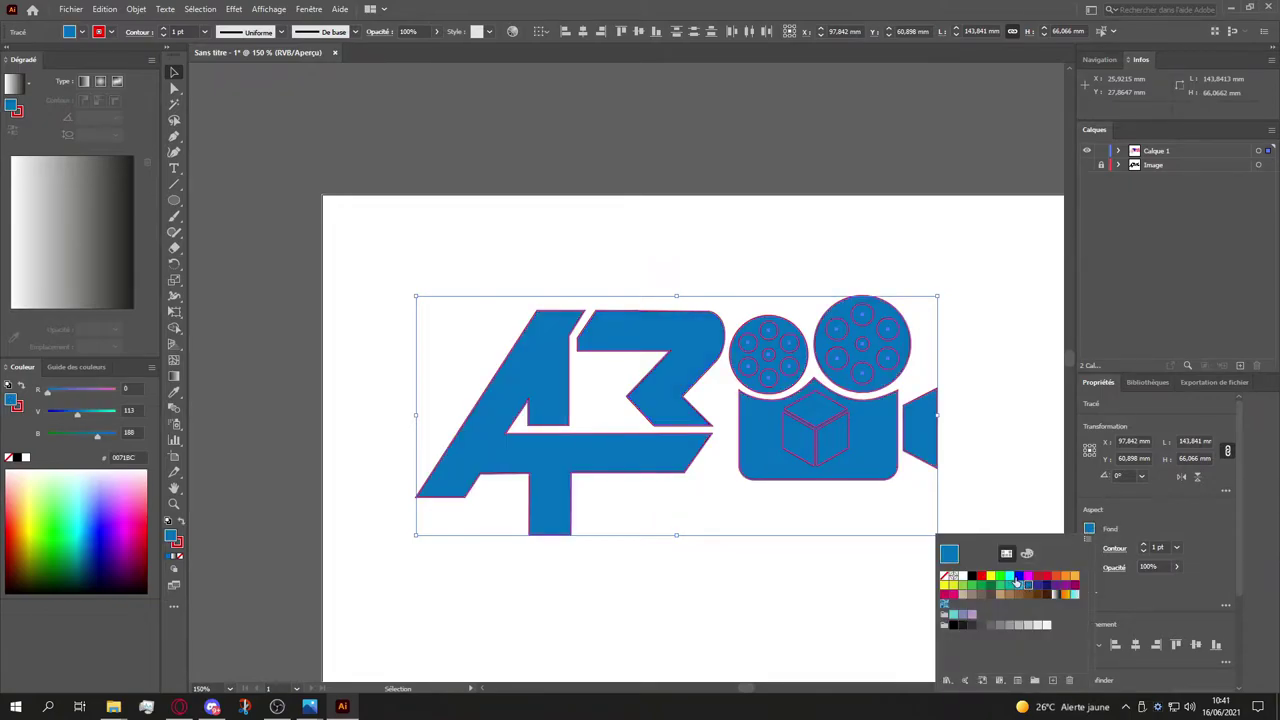
{"action": "left_click", "coordinate": [1019, 577]}
Step: Set the stroke weight of all the selected logo paths to 2 pt, and deselect them
{"action": "left_click", "coordinate": [1091, 548]}
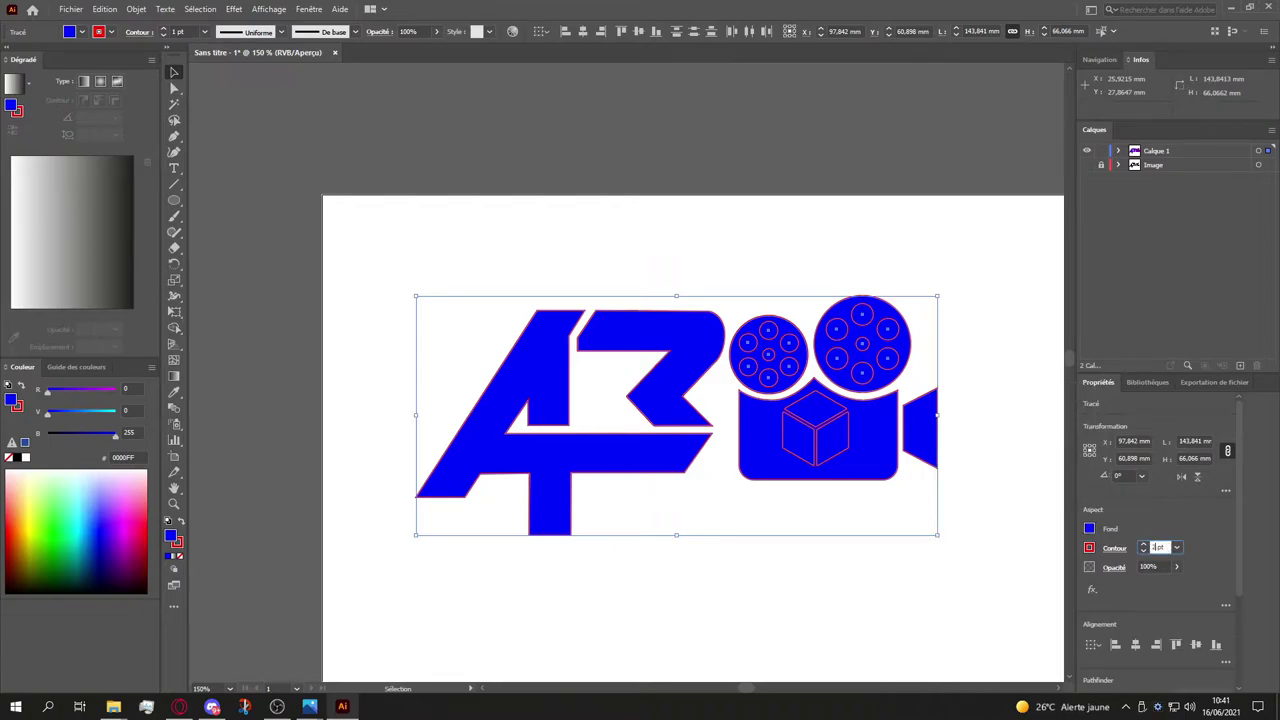
{"action": "type", "text": "2"}
{"action": "key", "text": "Return"}
{"action": "left_click", "coordinate": [957, 490]}
{"action": "key", "text": "a"}
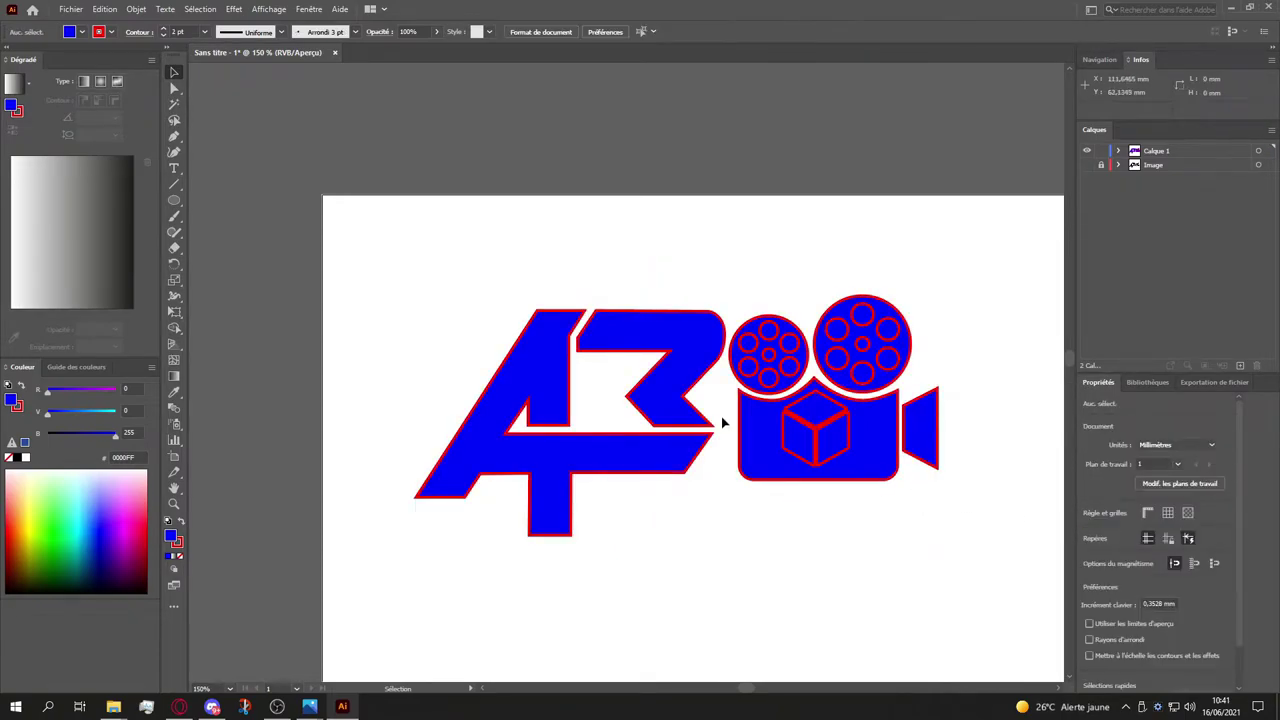
Step: Inspect the overlapping cube faces and reel circles by selecting individual shapes, and deselect them
{"action": "key", "text": "v"}
{"action": "scroll", "coordinate": [716, 420], "scroll_direction": "up", "scroll_amount": 2}
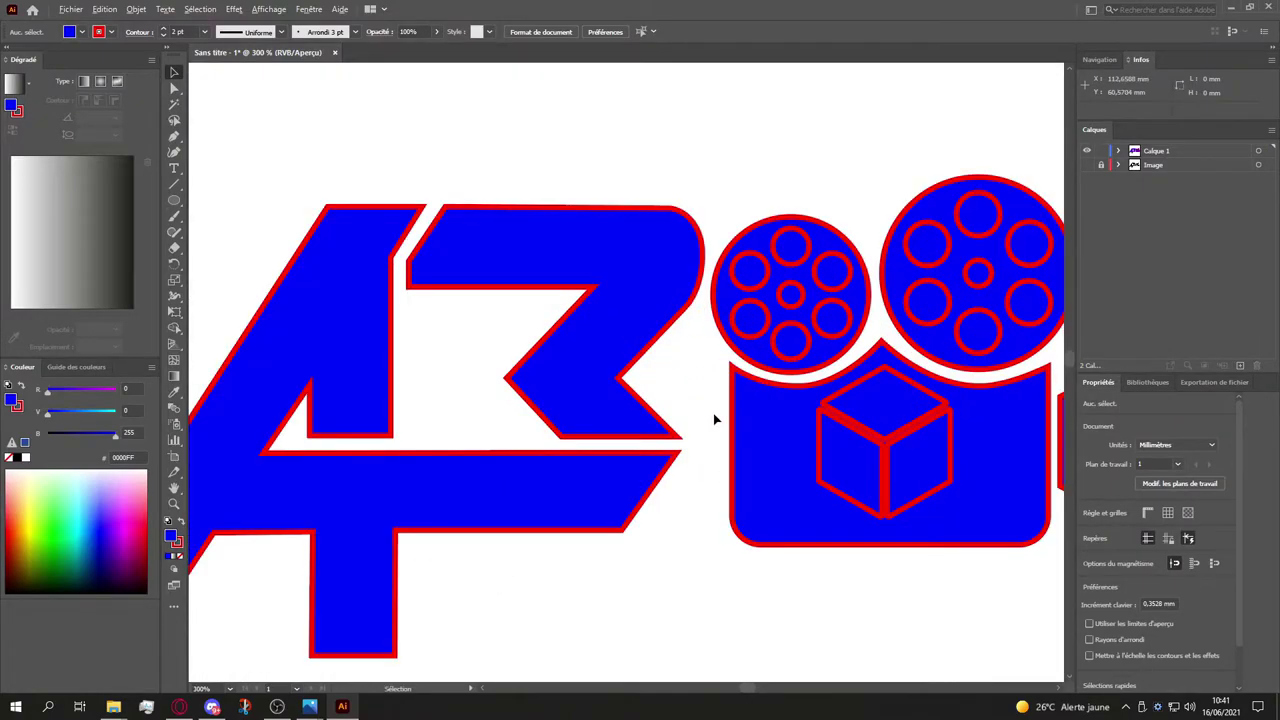
{"action": "scroll", "coordinate": [715, 420], "scroll_direction": "down", "scroll_amount": 1}
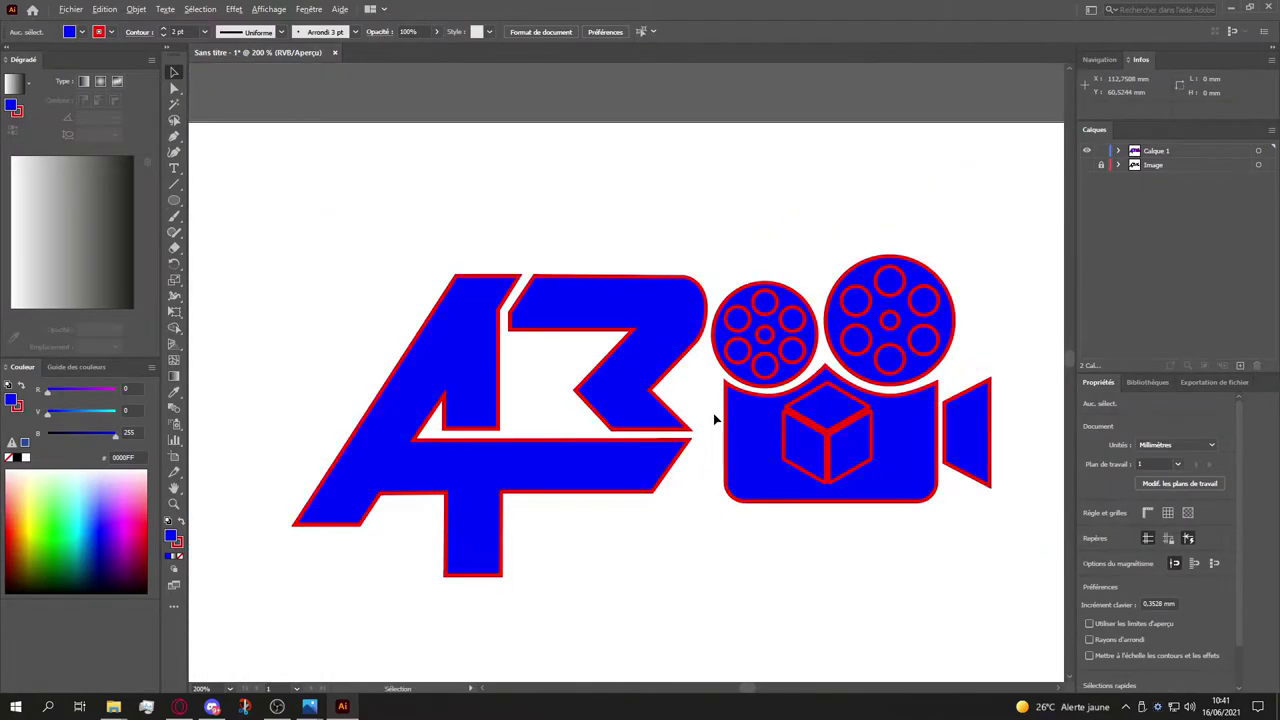
{"action": "left_click", "coordinate": [828, 420]}
{"action": "left_click", "coordinate": [840, 437]}
{"action": "left_click", "coordinate": [809, 397]}
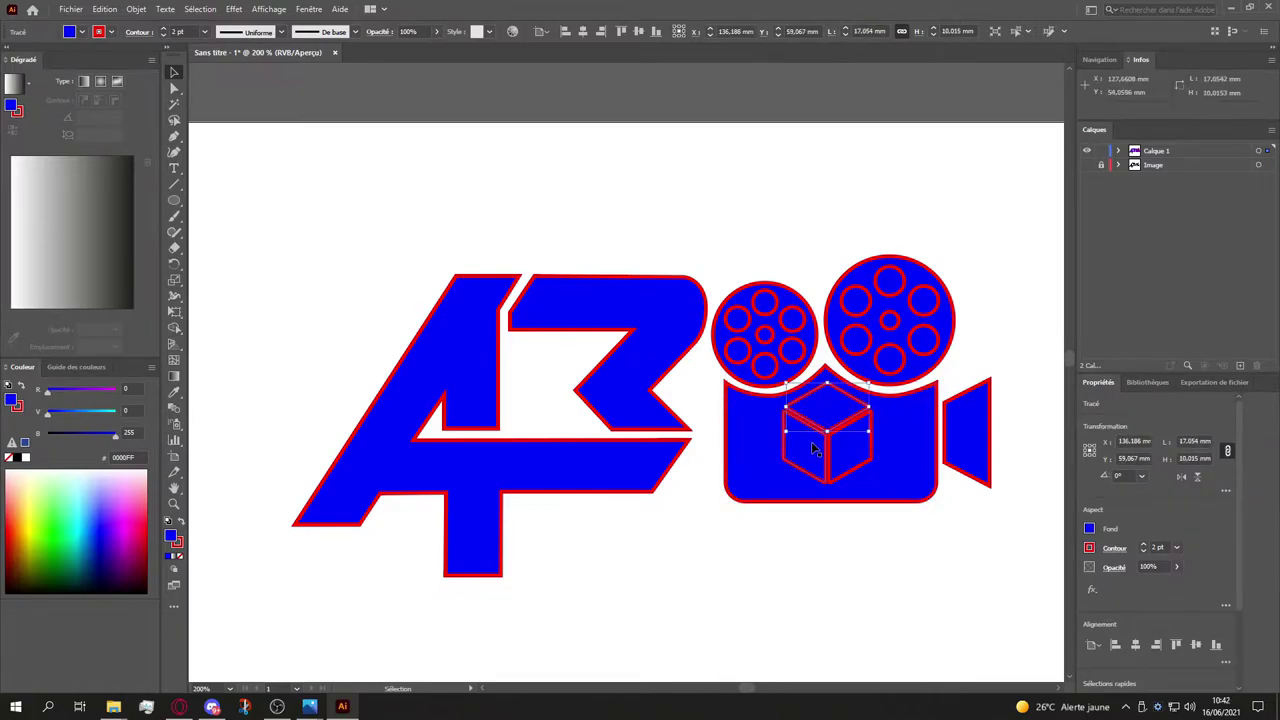
{"action": "left_click", "coordinate": [909, 348]}
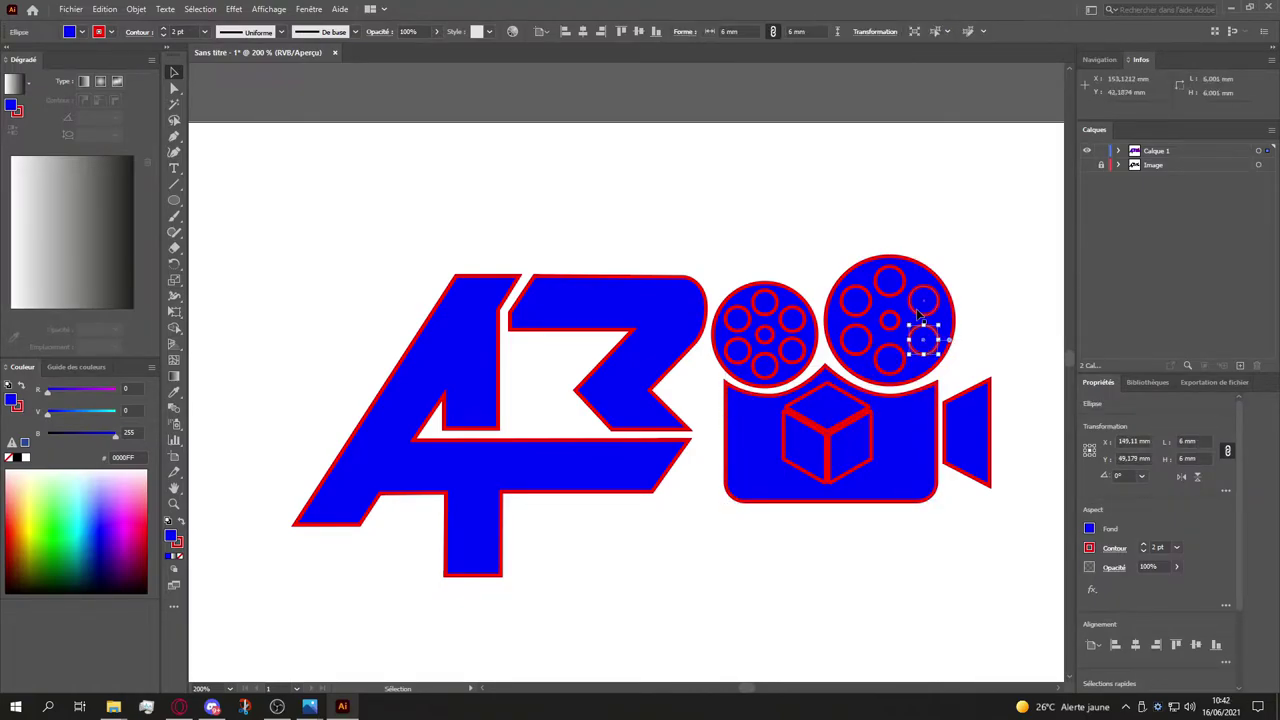
{"action": "left_click", "coordinate": [798, 257]}
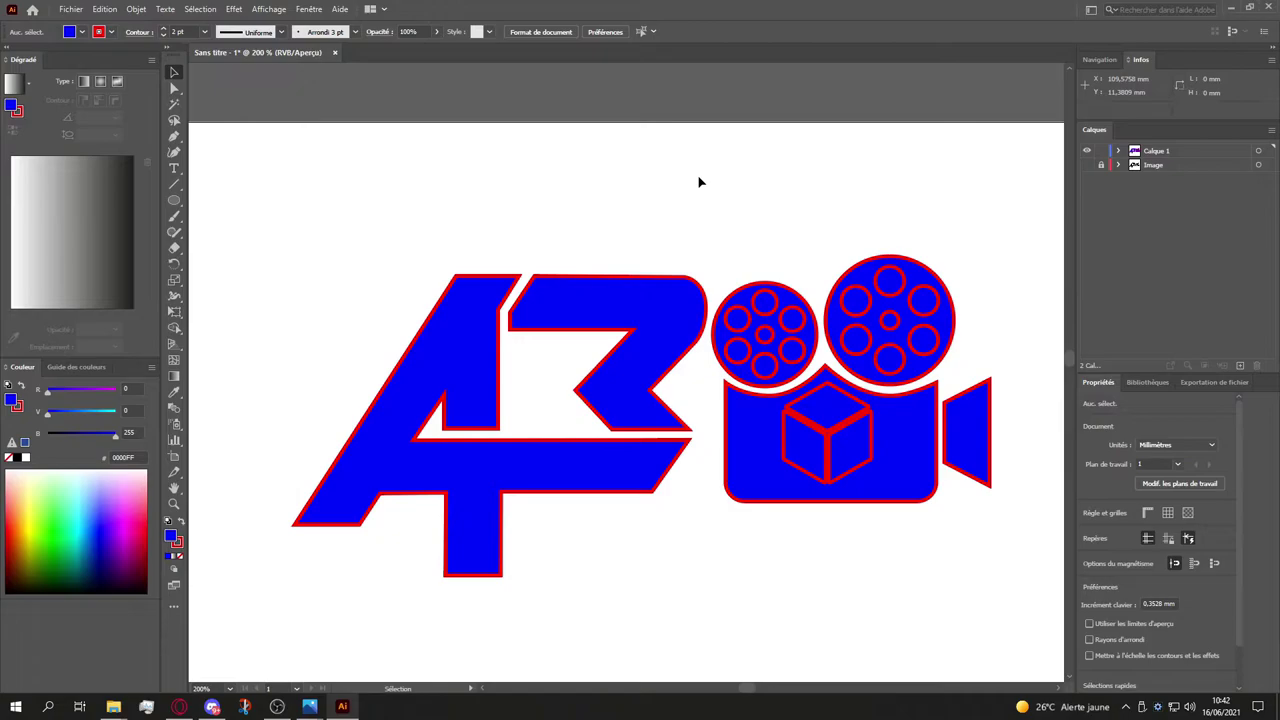
Step: Select the large reel's disc and its lowest circle, try excluding their overlap, and undo the operation
{"action": "scroll", "coordinate": [852, 360], "scroll_direction": "down", "scroll_amount": 2}
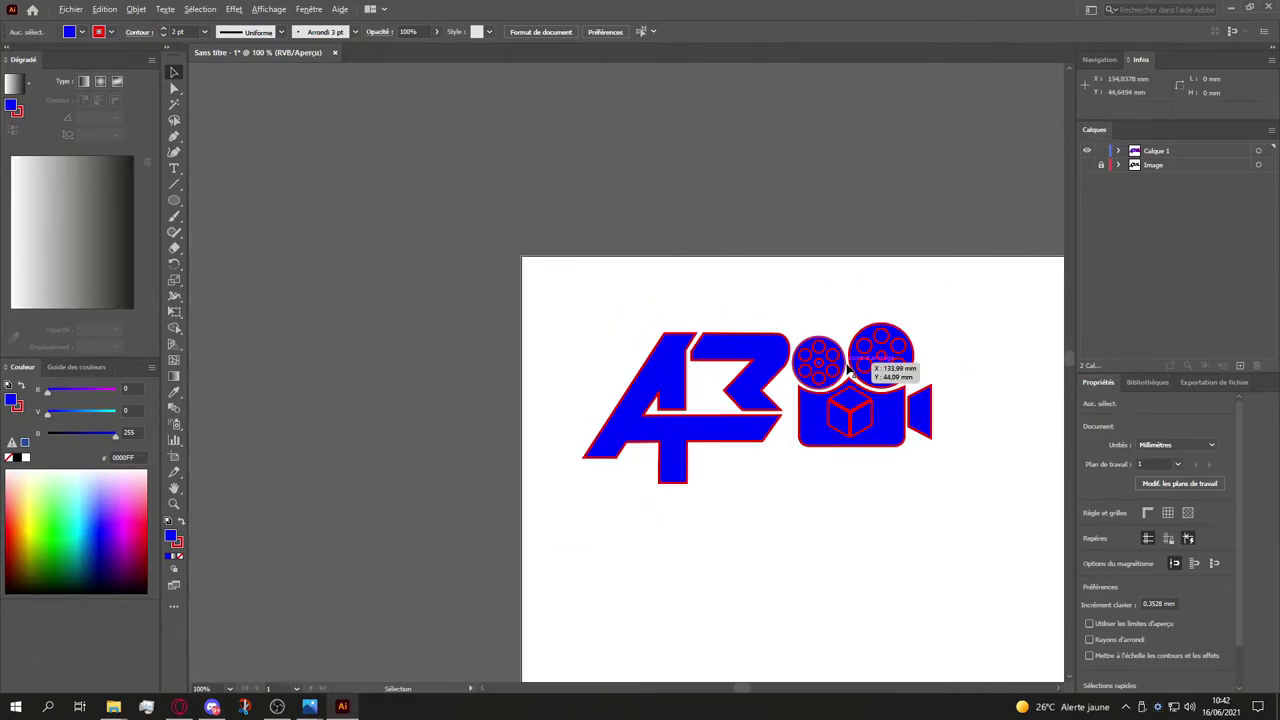
{"action": "scroll", "coordinate": [893, 398], "scroll_direction": "up", "scroll_amount": 4}
{"action": "scroll", "coordinate": [846, 371], "scroll_direction": "down", "scroll_amount": 1}
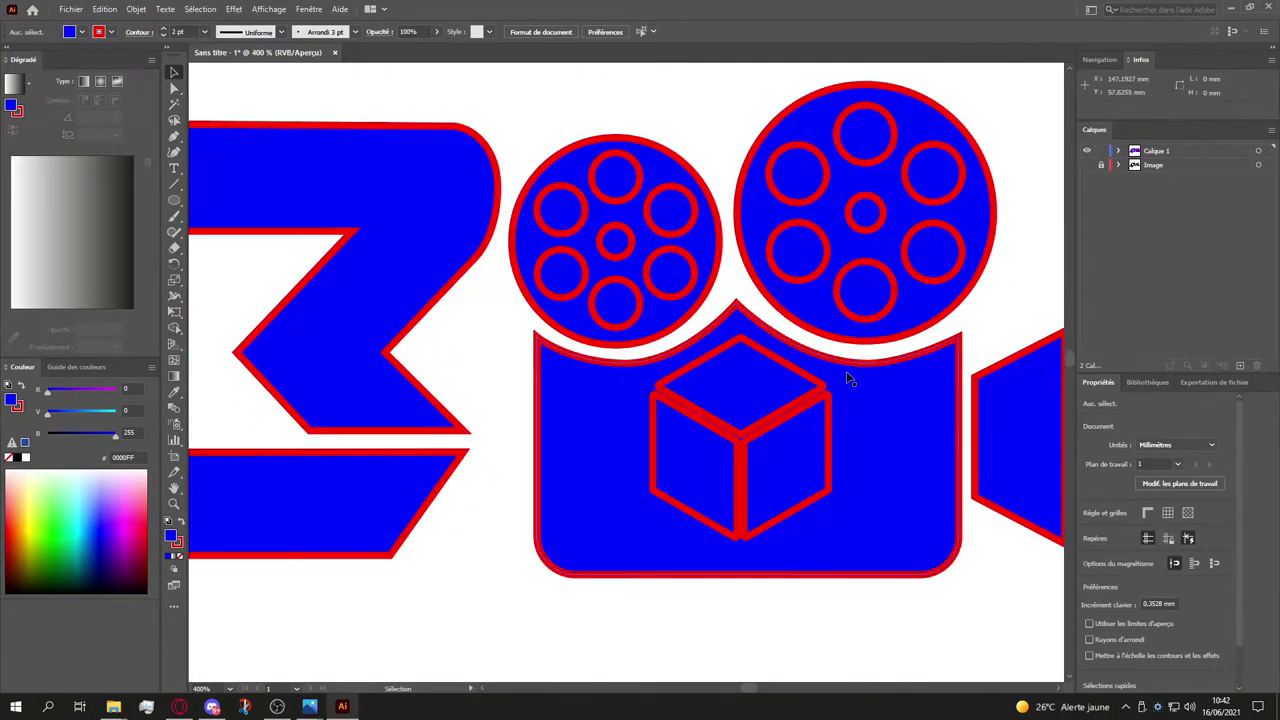
{"action": "scroll", "coordinate": [841, 375], "scroll_direction": "right", "scroll_amount": 3}
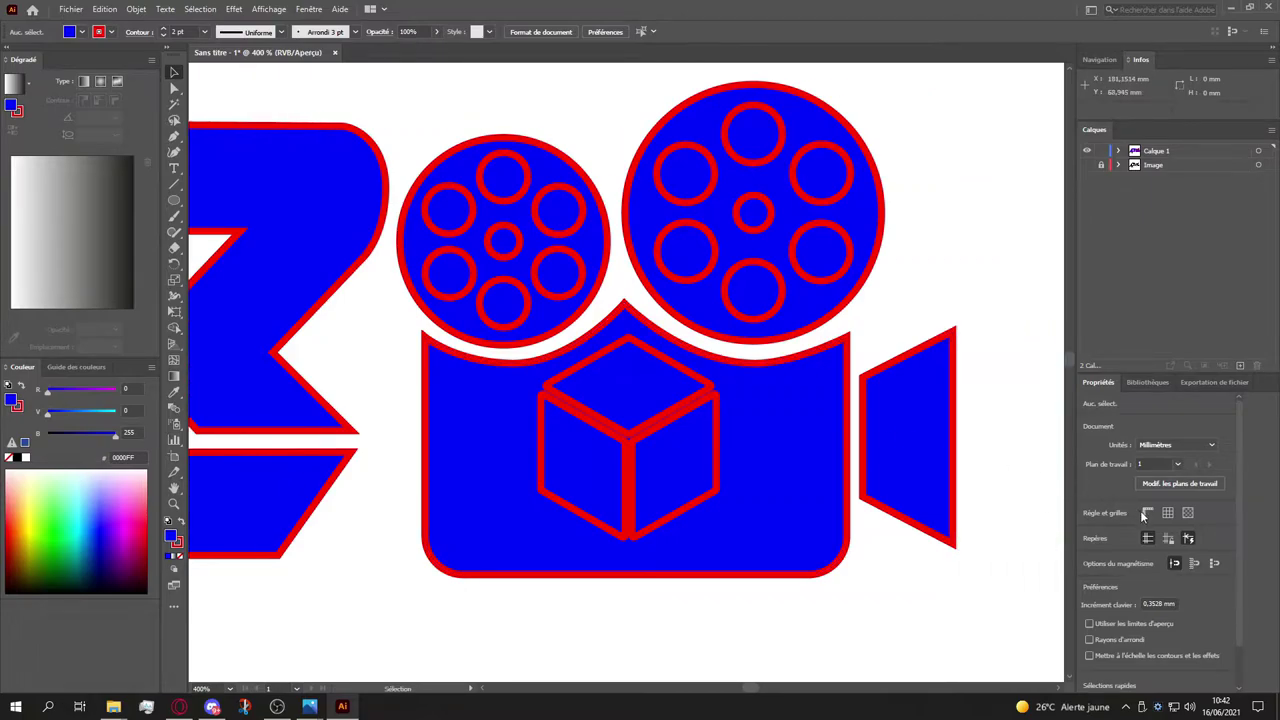
{"action": "scroll", "coordinate": [1143, 510], "scroll_direction": "down", "scroll_amount": 1}
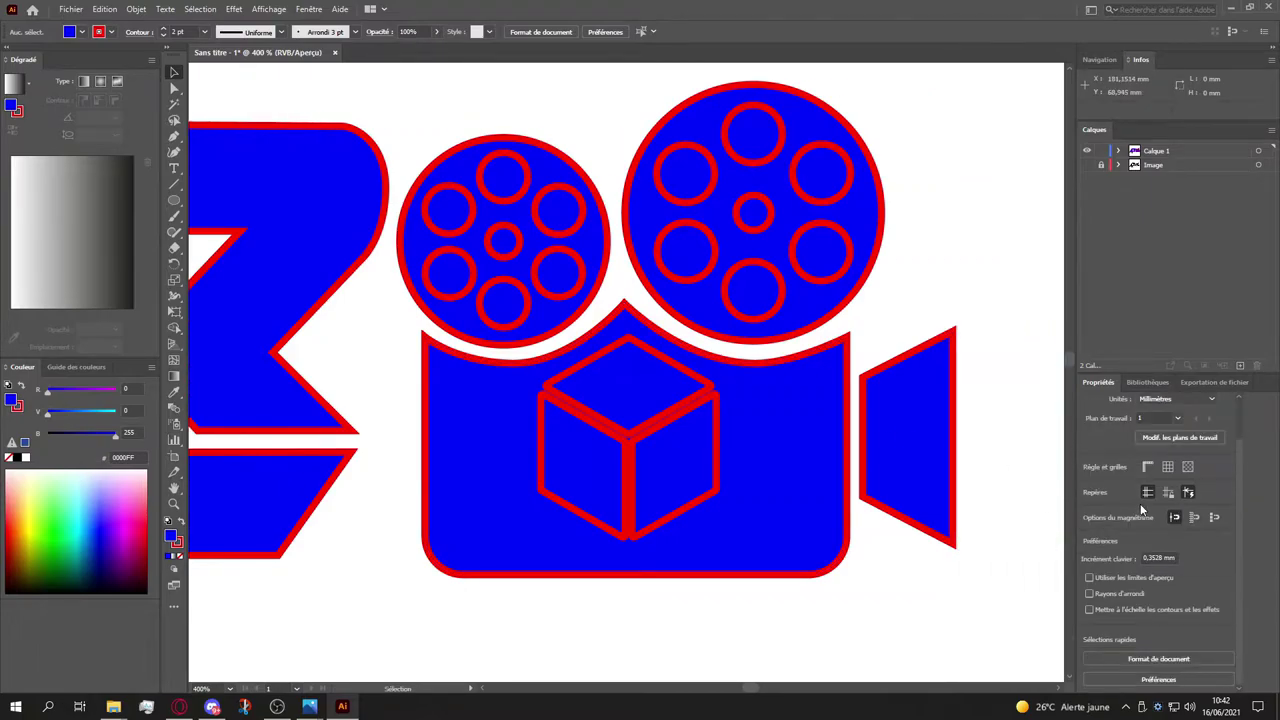
{"action": "left_click", "coordinate": [756, 320]}
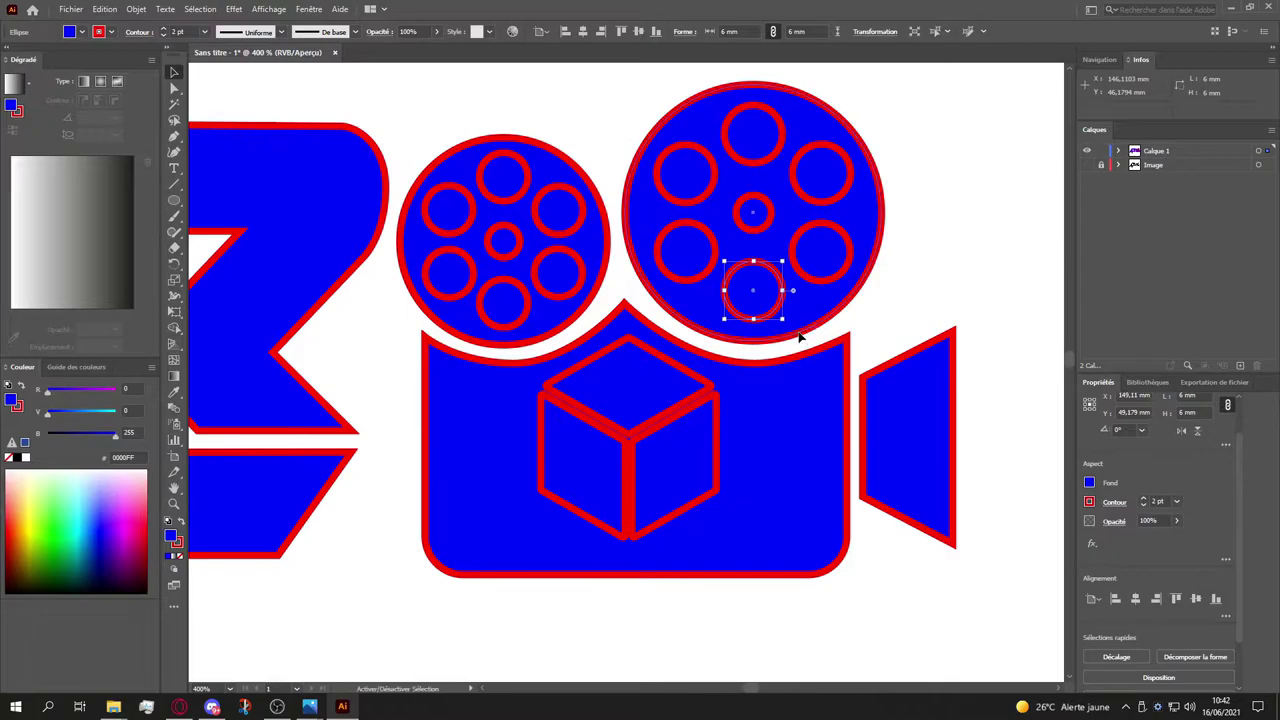
{"action": "left_click", "coordinate": [800, 337], "text": "shift"}
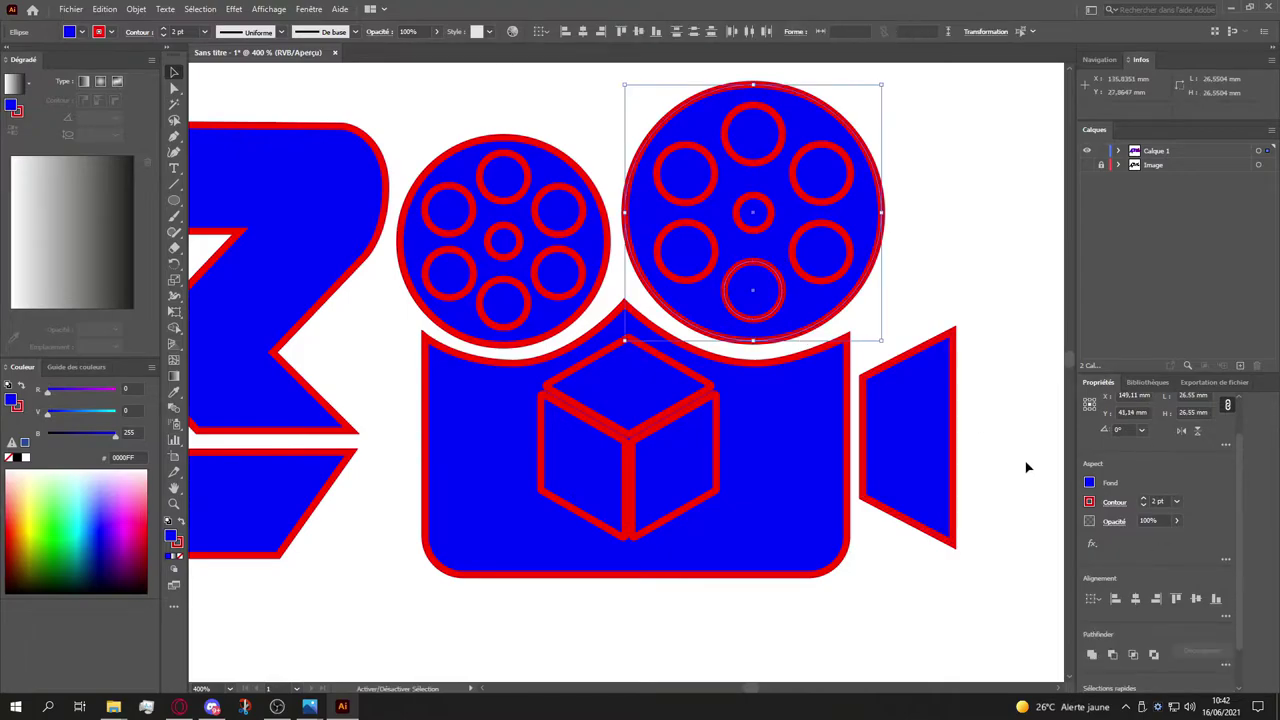
{"action": "left_click", "coordinate": [1152, 656]}
{"action": "key", "text": "ctrl+z"}
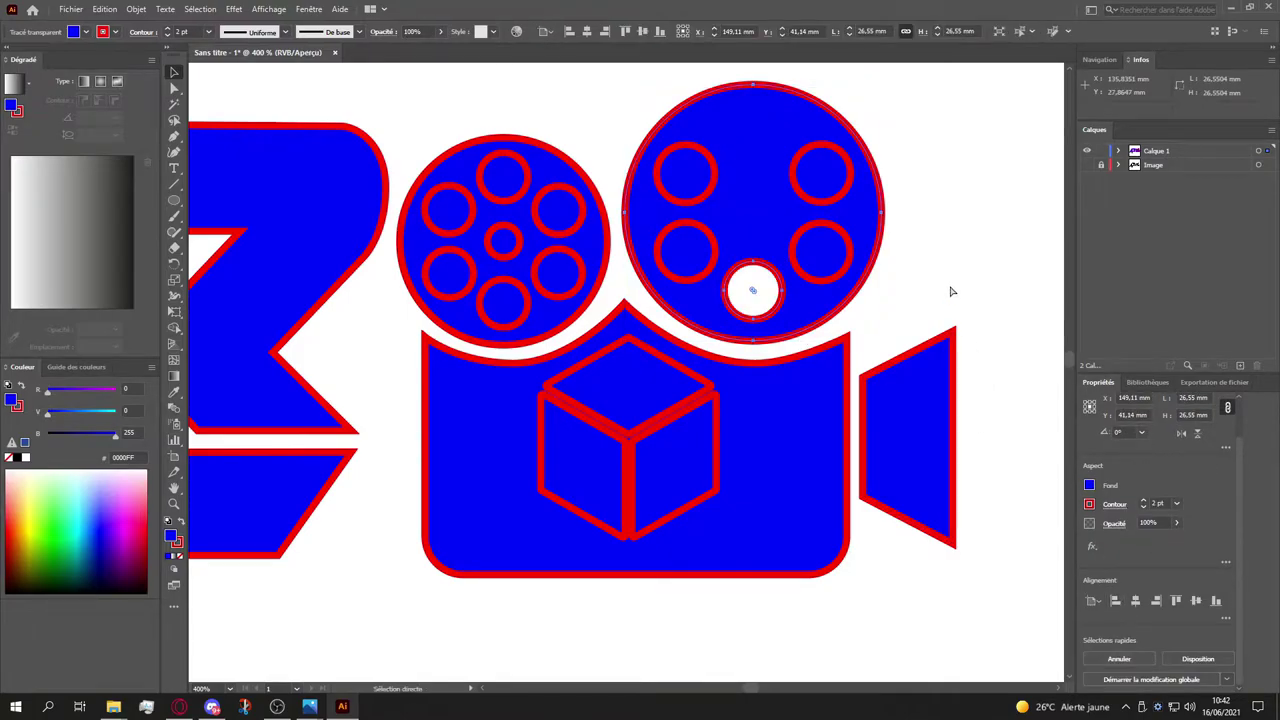
Step: Add the large reel's remaining inner circles to the selection, cut them all out of the disc with Exclude, and deselect
{"action": "left_click", "coordinate": [810, 192], "text": "shift"}
{"action": "left_click", "coordinate": [820, 234], "text": "shift"}
{"action": "left_click", "coordinate": [760, 163], "text": "shift"}
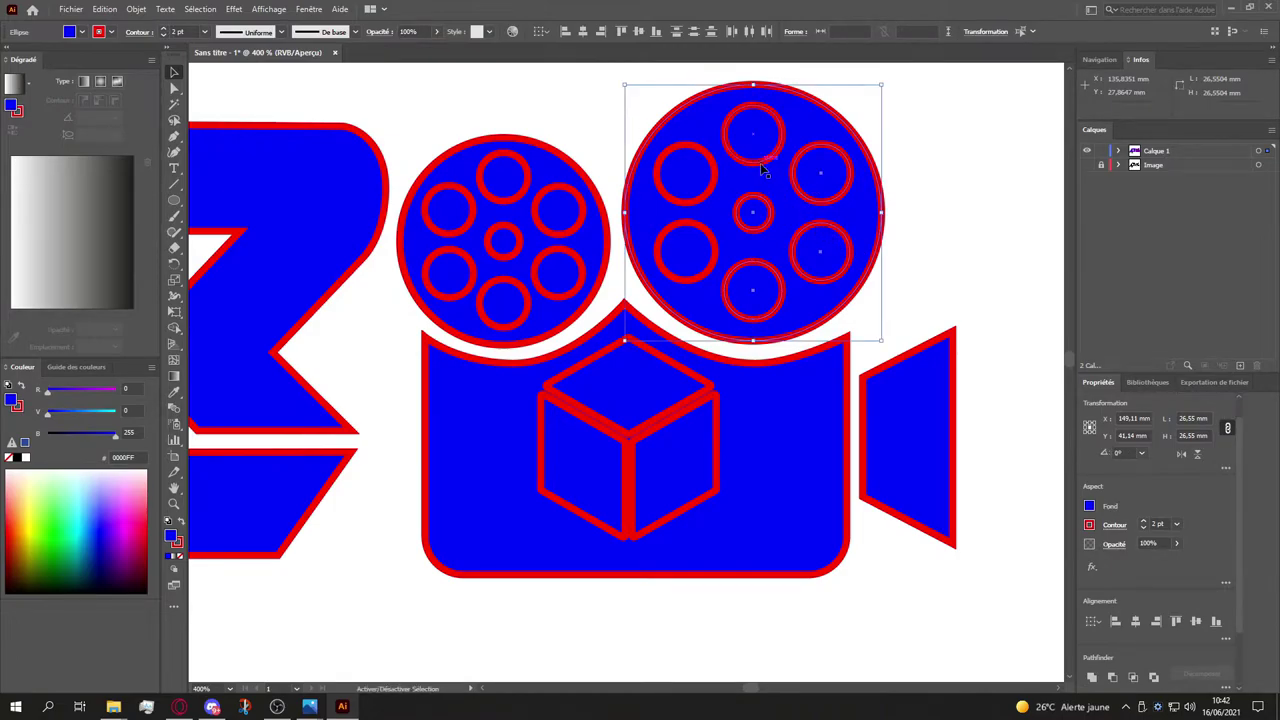
{"action": "left_click", "coordinate": [714, 173], "text": "shift"}
{"action": "left_click", "coordinate": [716, 245], "text": "shift"}
{"action": "left_click", "coordinate": [1154, 677]}
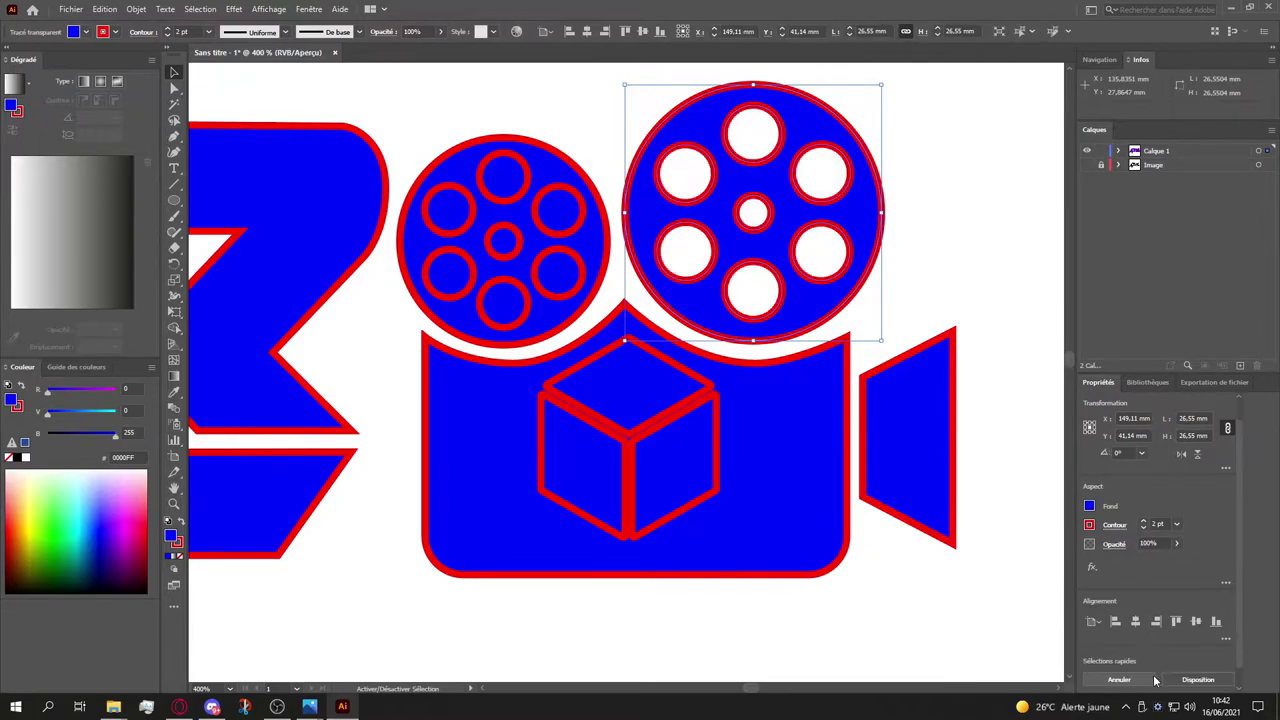
{"action": "left_click", "coordinate": [1000, 237]}
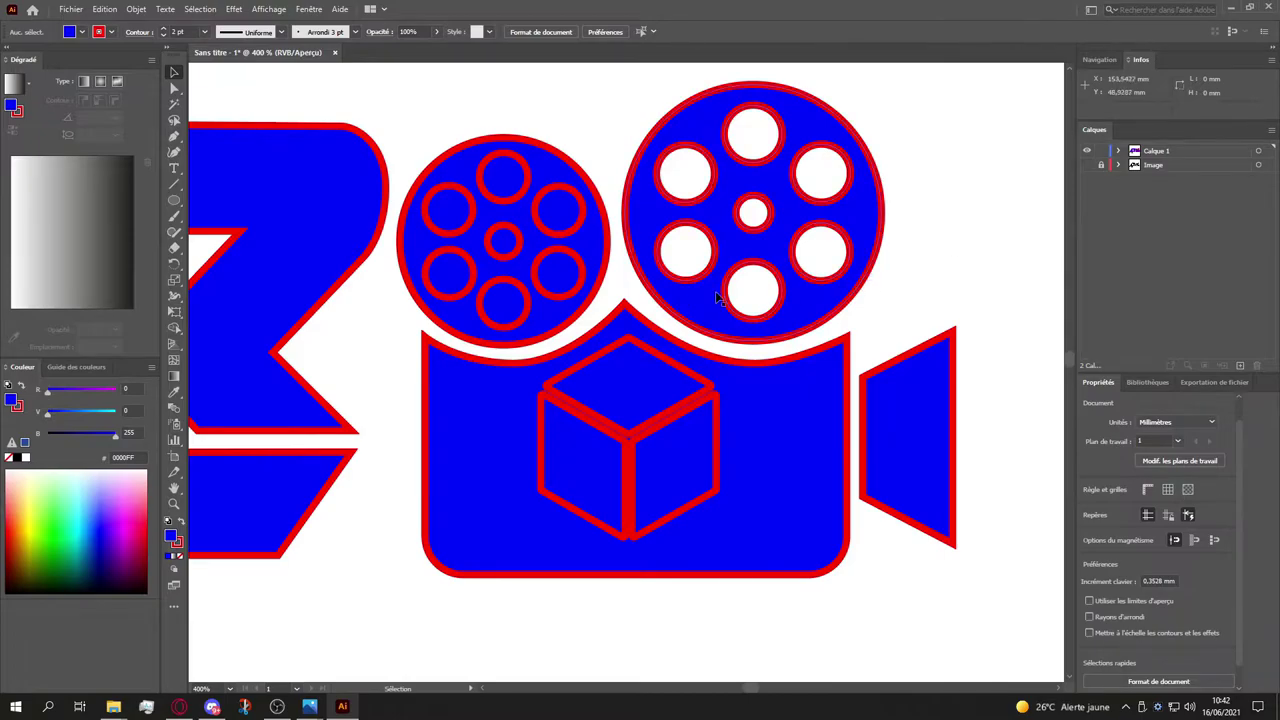
Step: Select the whole small reel, cut its inner circles out of the disc with Exclude, and deselect it
{"action": "left_click", "coordinate": [567, 301]}
{"action": "left_click_drag", "start_coordinate": [400, 106], "coordinate": [588, 332]}
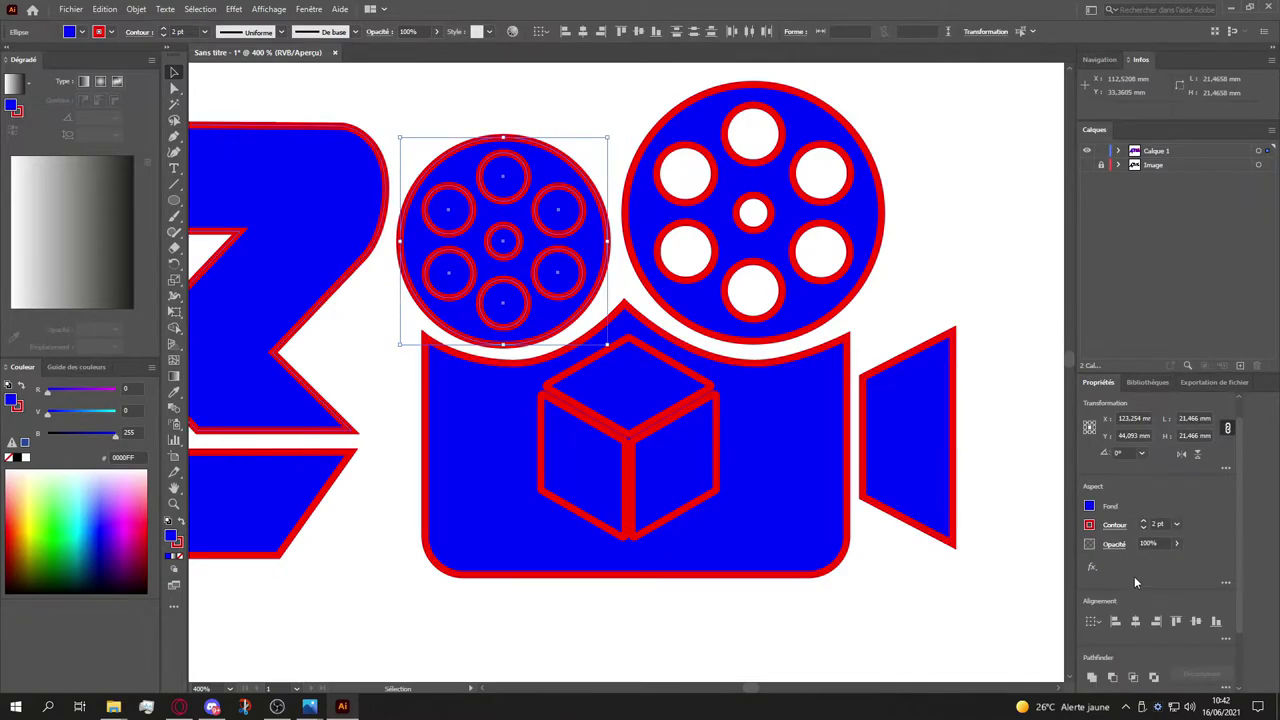
{"action": "left_click", "coordinate": [1158, 675]}
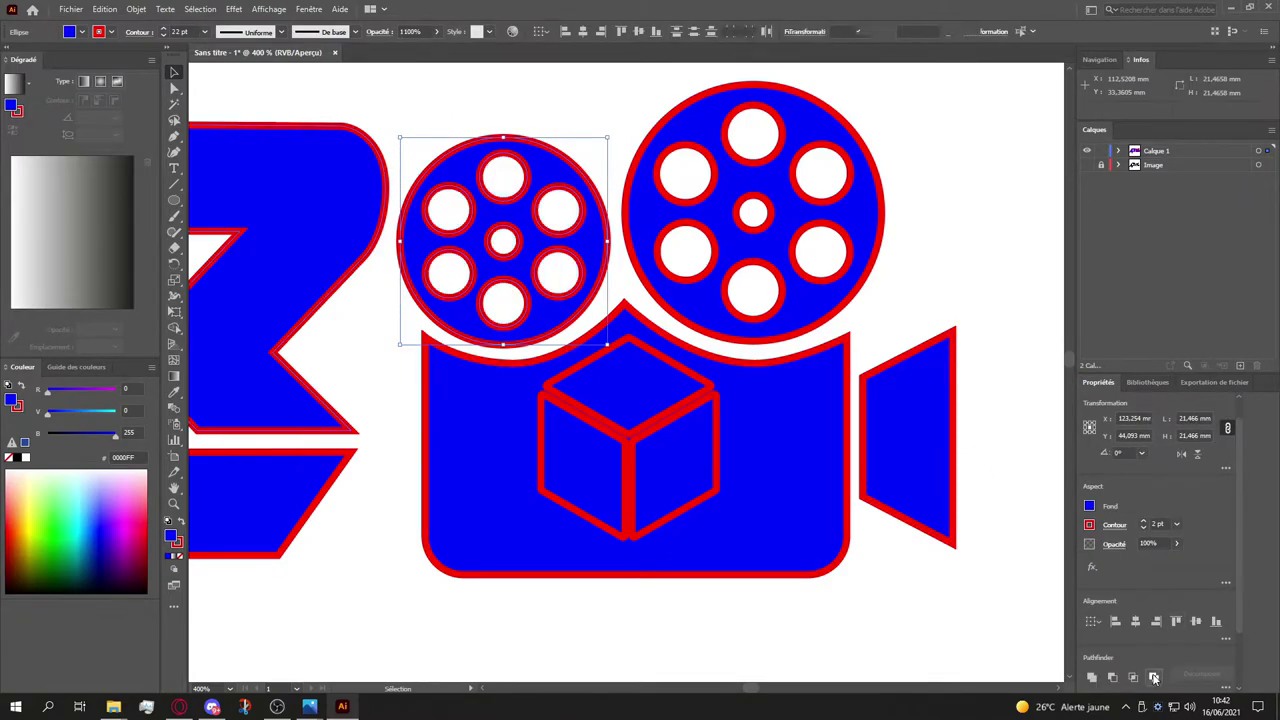
{"action": "left_click", "coordinate": [912, 277]}
Step: Select the camera body with the cube, cut the three cube faces out of the body with Exclude, and deselect it
{"action": "left_click_drag", "start_coordinate": [374, 368], "coordinate": [858, 588]}
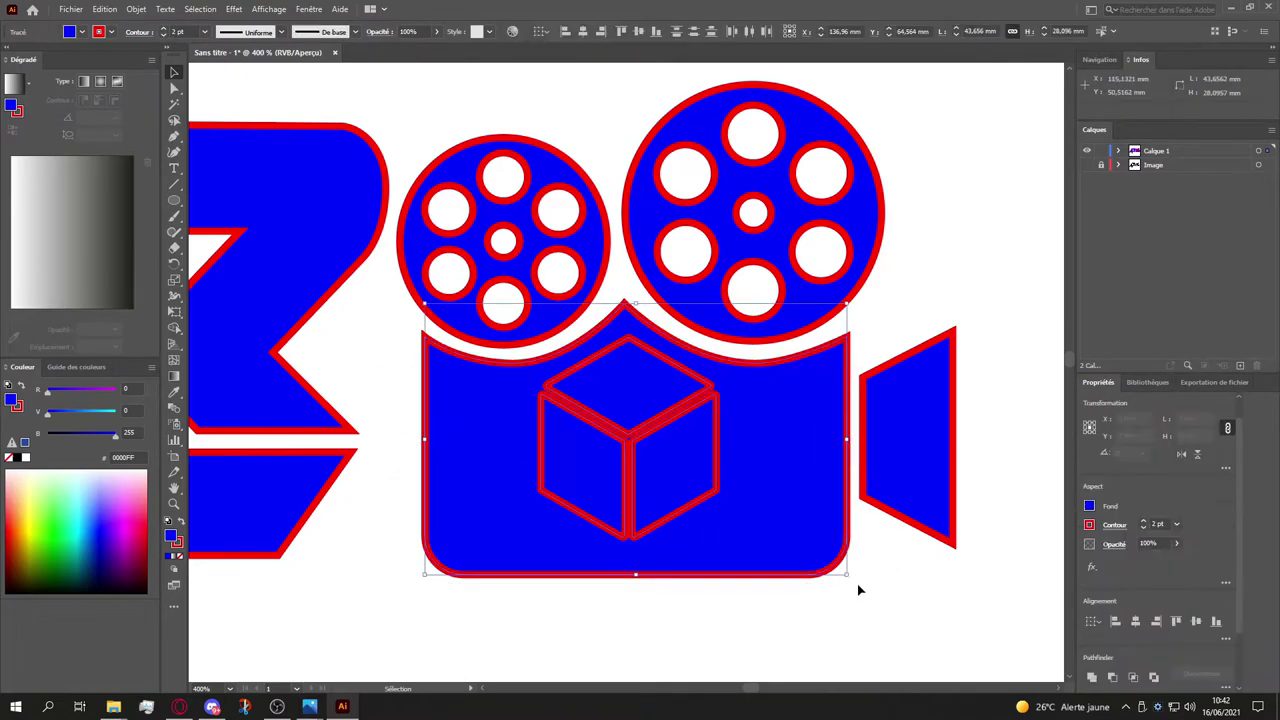
{"action": "left_click", "coordinate": [1160, 677]}
{"action": "left_click", "coordinate": [934, 557]}
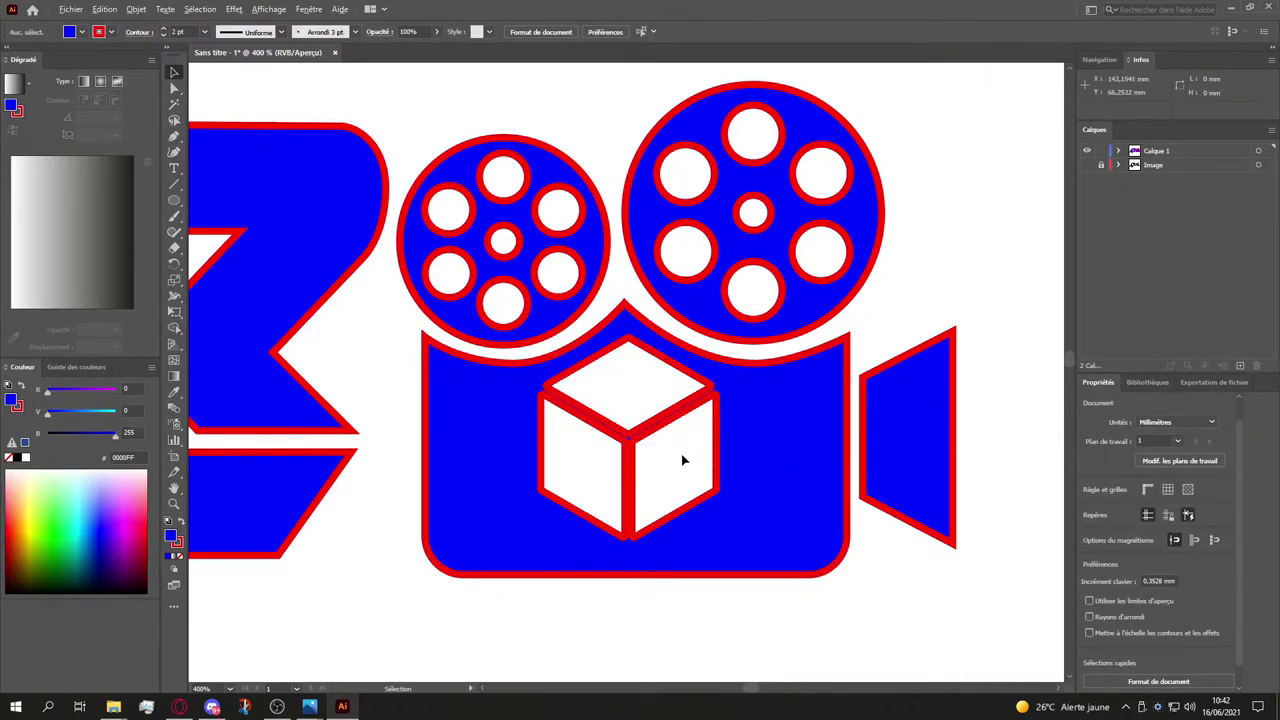
Step: Select all the logo shapes and remove their red stroke, leaving only the blue fill
{"action": "scroll", "coordinate": [671, 450], "scroll_direction": "down", "scroll_amount": 3}
{"action": "scroll", "coordinate": [671, 450], "scroll_direction": "up", "scroll_amount": 4}
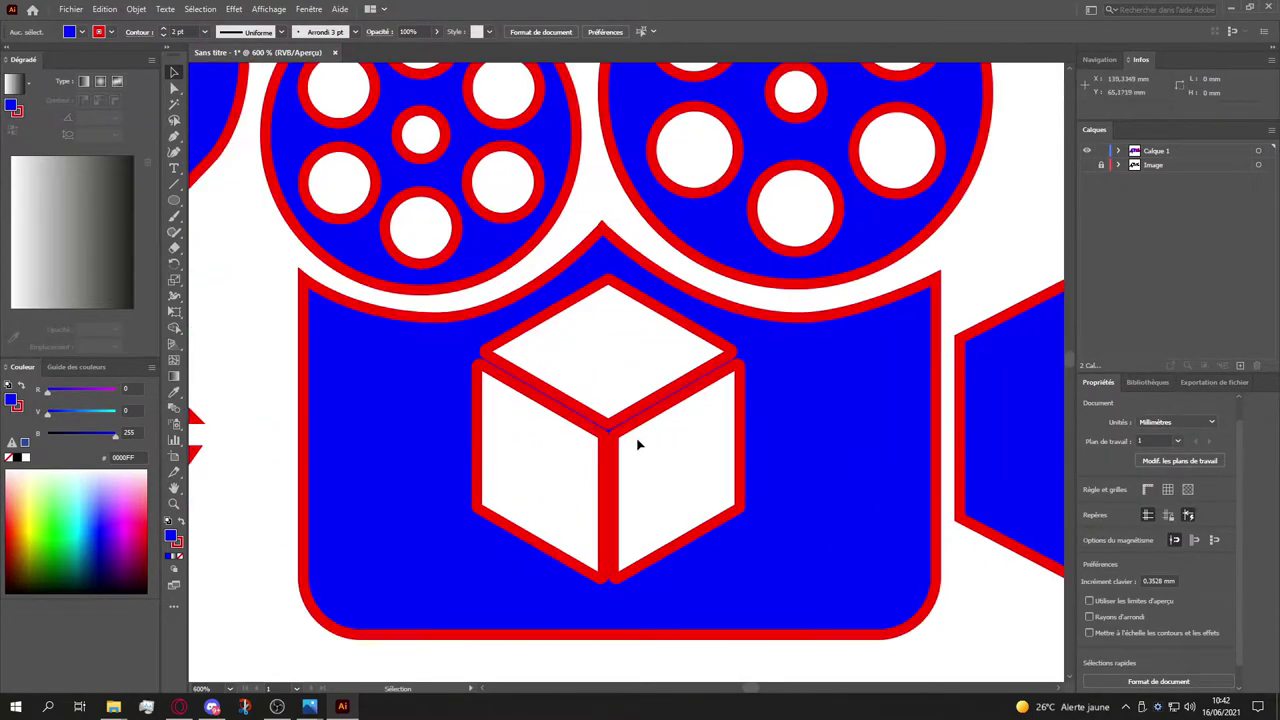
{"action": "scroll", "coordinate": [621, 437], "scroll_direction": "down", "scroll_amount": 5}
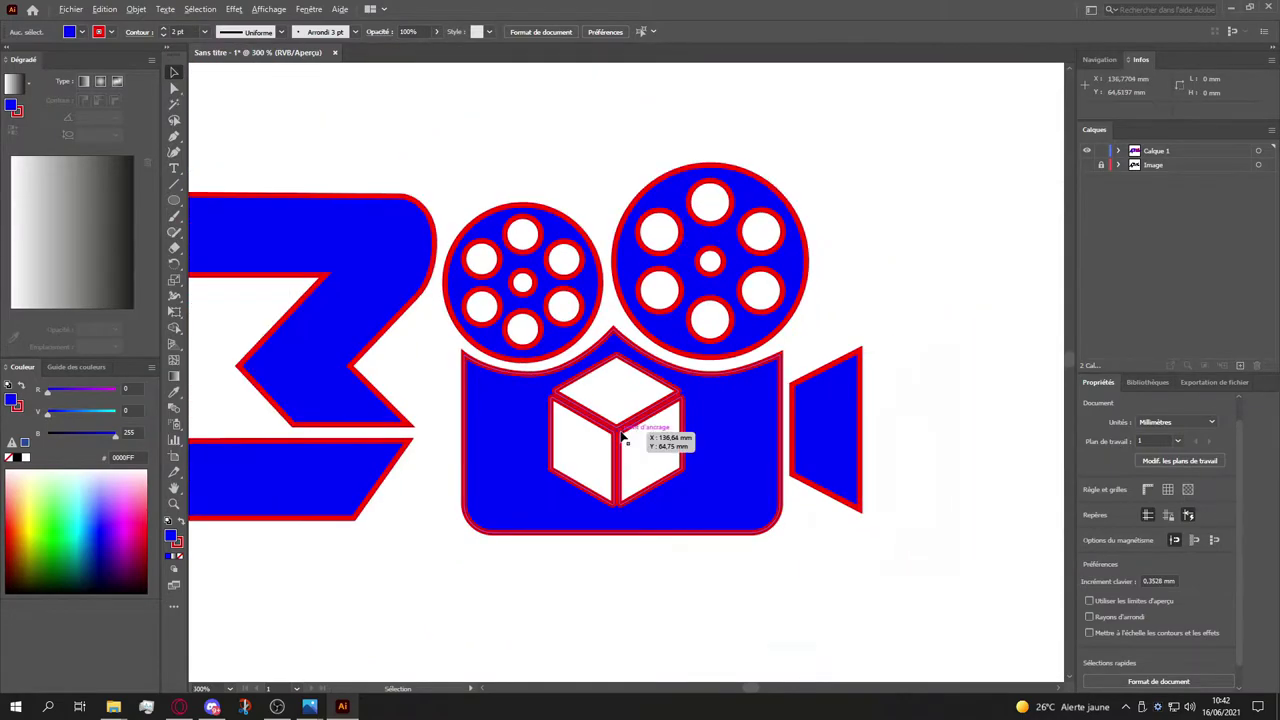
{"action": "scroll", "coordinate": [617, 485], "scroll_direction": "left", "scroll_amount": 1}
{"action": "scroll", "coordinate": [617, 485], "scroll_direction": "left", "scroll_amount": 3}
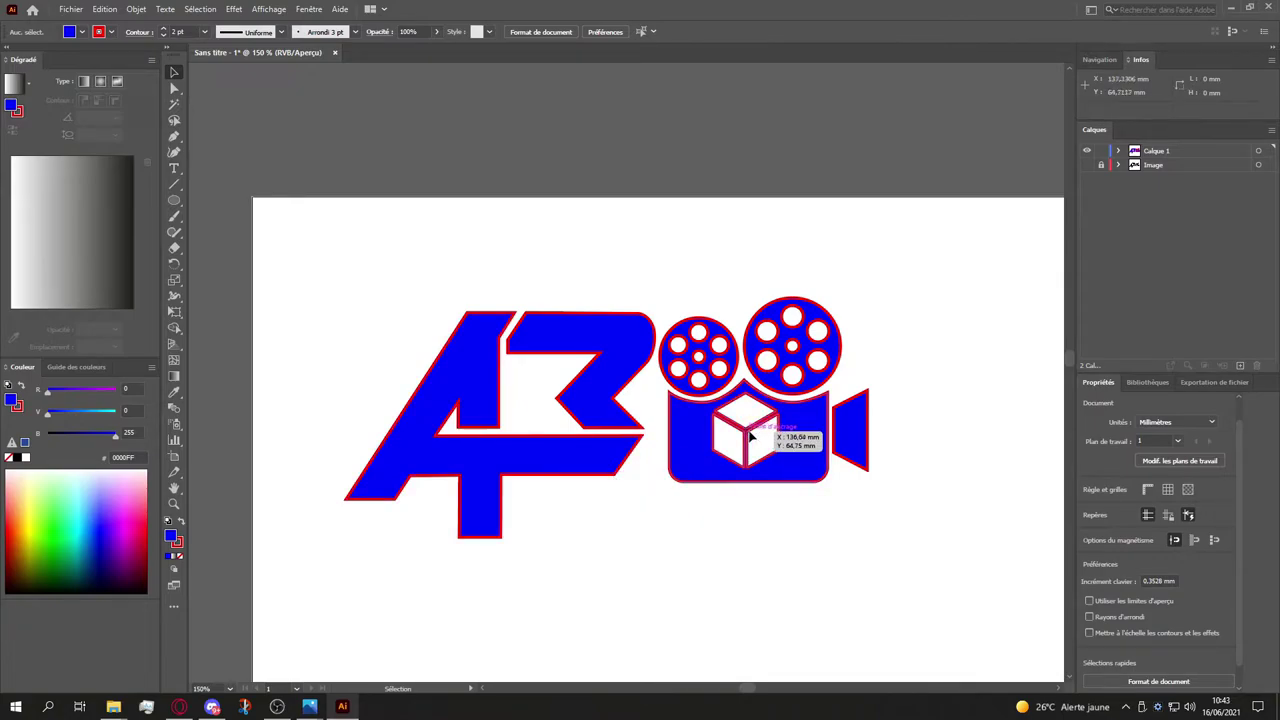
{"action": "left_click", "coordinate": [750, 435]}
{"action": "left_click_drag", "start_coordinate": [309, 265], "coordinate": [889, 557]}
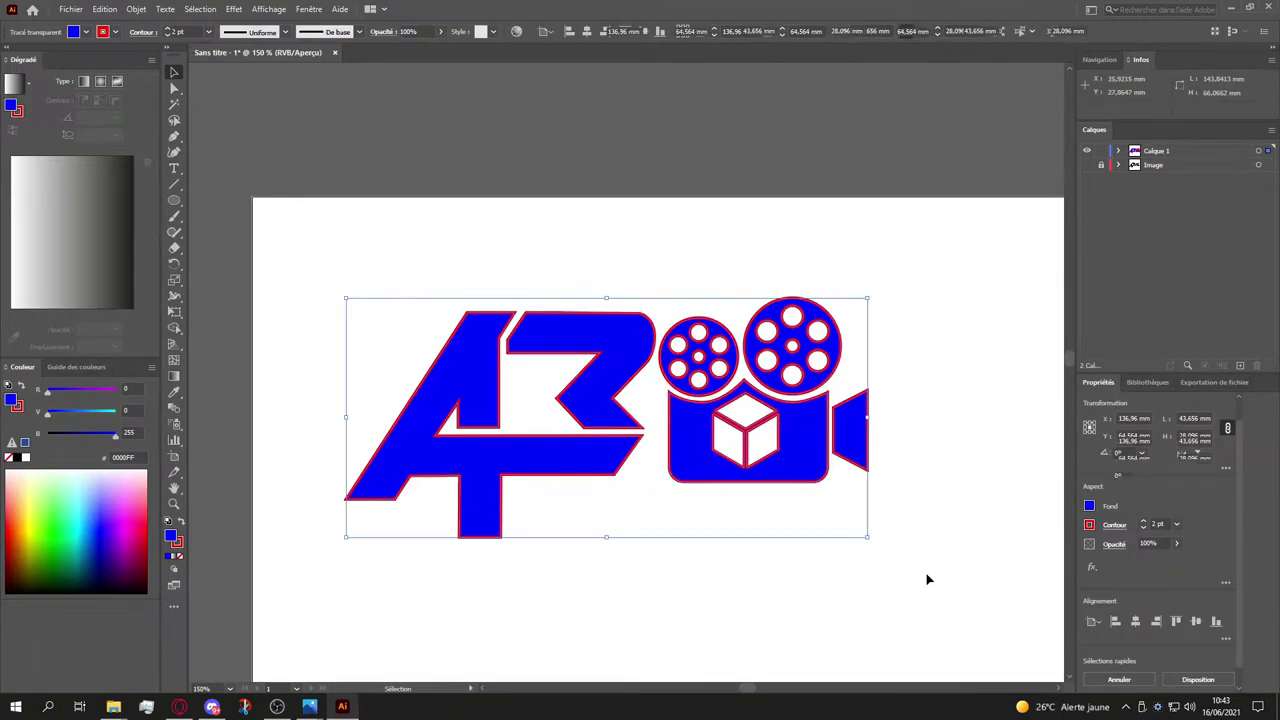
{"action": "left_click", "coordinate": [1089, 525]}
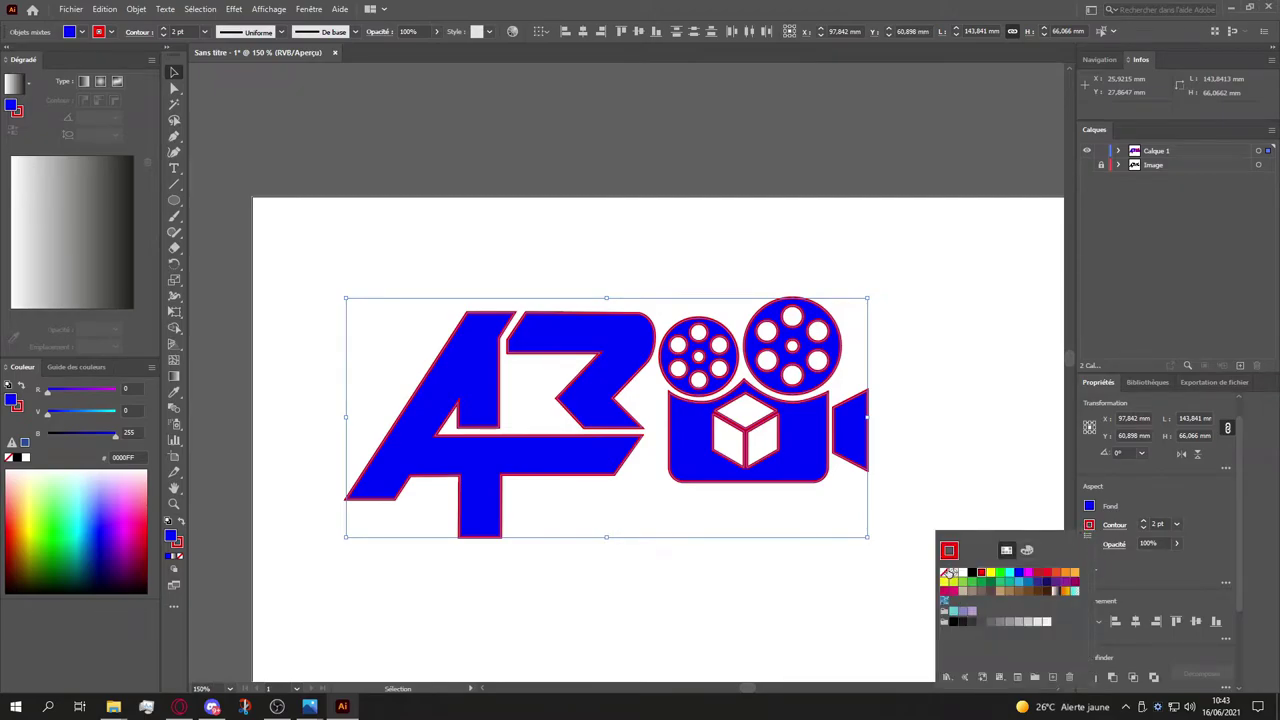
{"action": "left_click", "coordinate": [945, 573]}
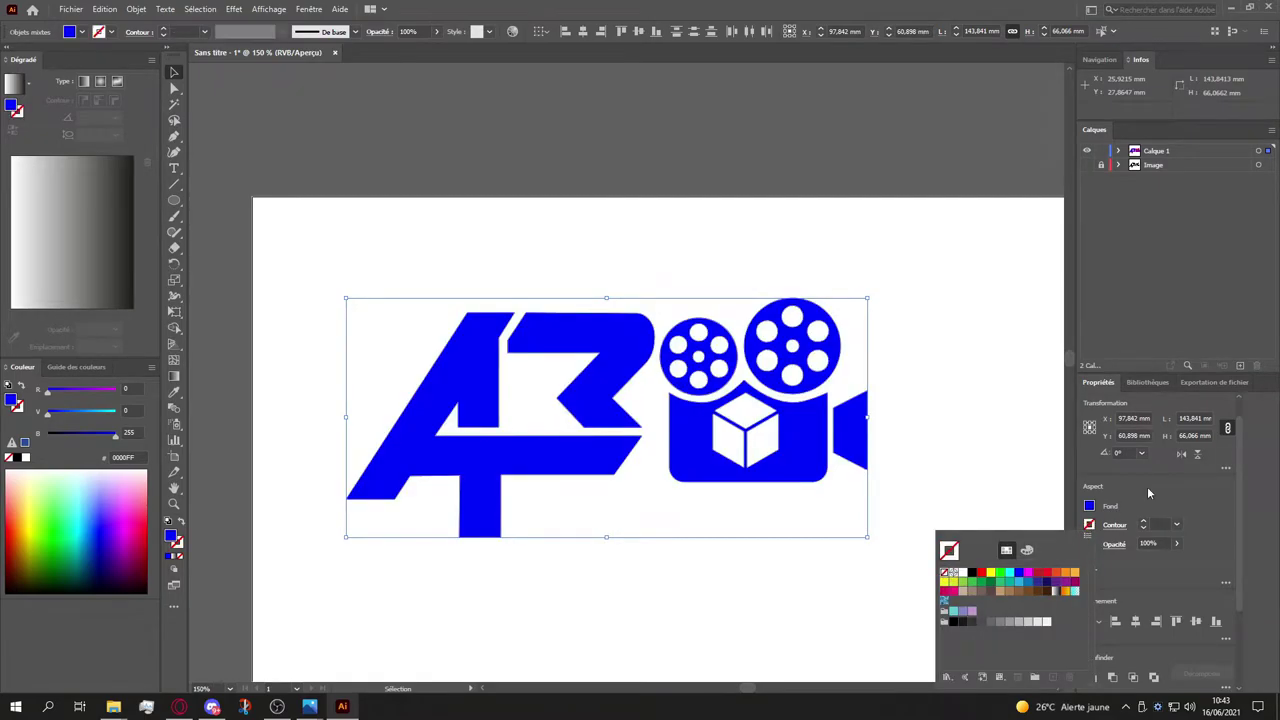
{"action": "left_click", "coordinate": [1148, 493]}
Step: Examine the vector edges of the camera and its lens at extreme magnification, and return to a view of the whole logo
{"action": "scroll", "coordinate": [716, 436], "scroll_direction": "up", "scroll_amount": 3}
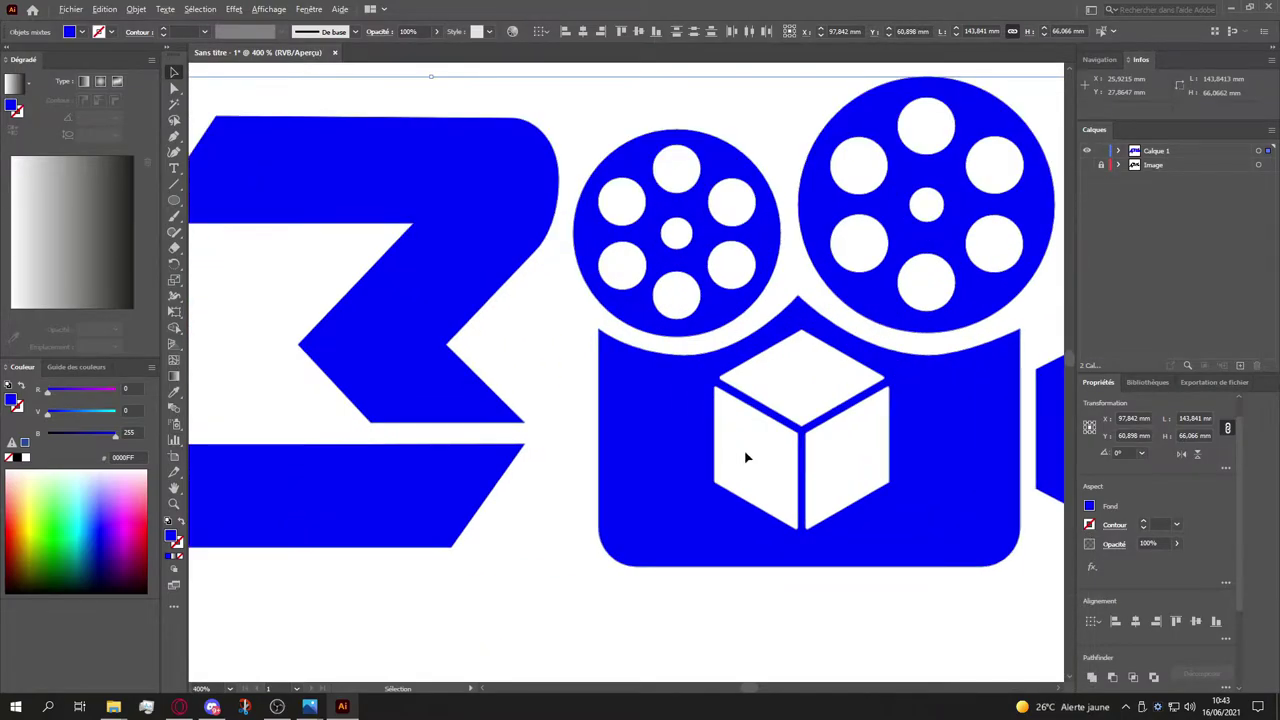
{"action": "scroll", "coordinate": [745, 457], "scroll_direction": "down", "scroll_amount": 2}
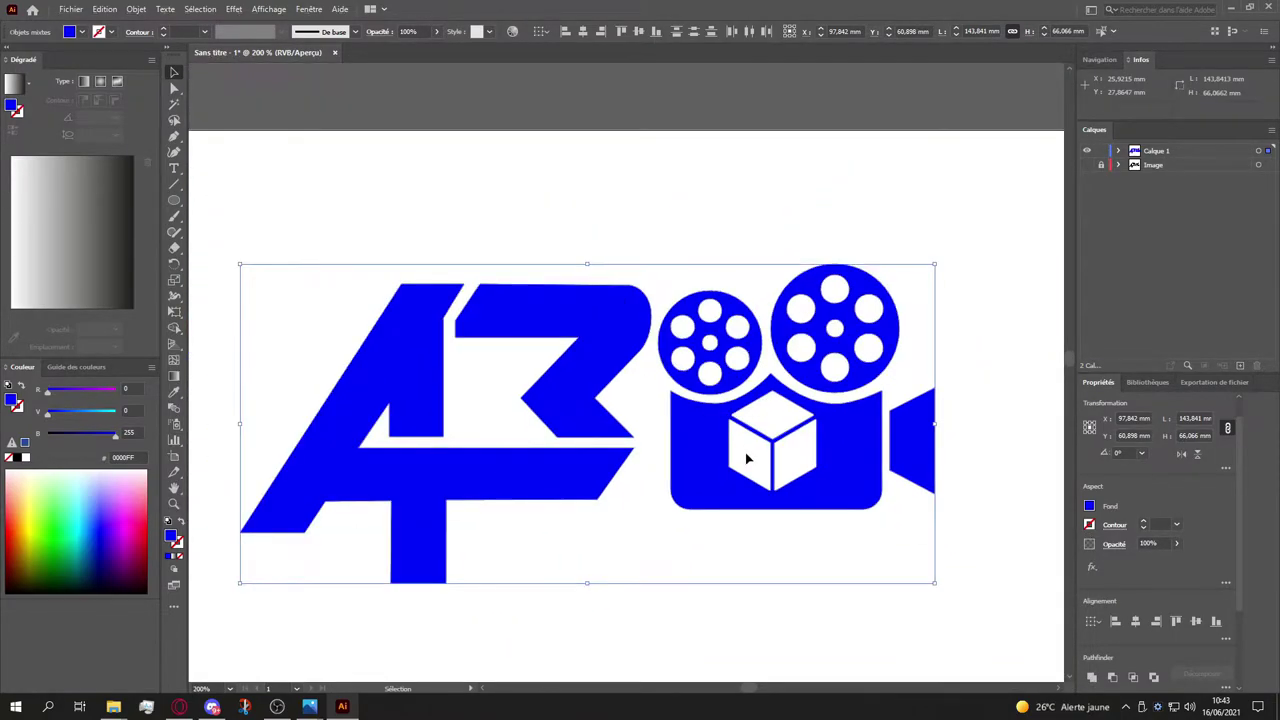
{"action": "key", "text": "a"}
{"action": "scroll", "coordinate": [745, 457], "scroll_direction": "left", "scroll_amount": 1}
{"action": "key", "text": "v"}
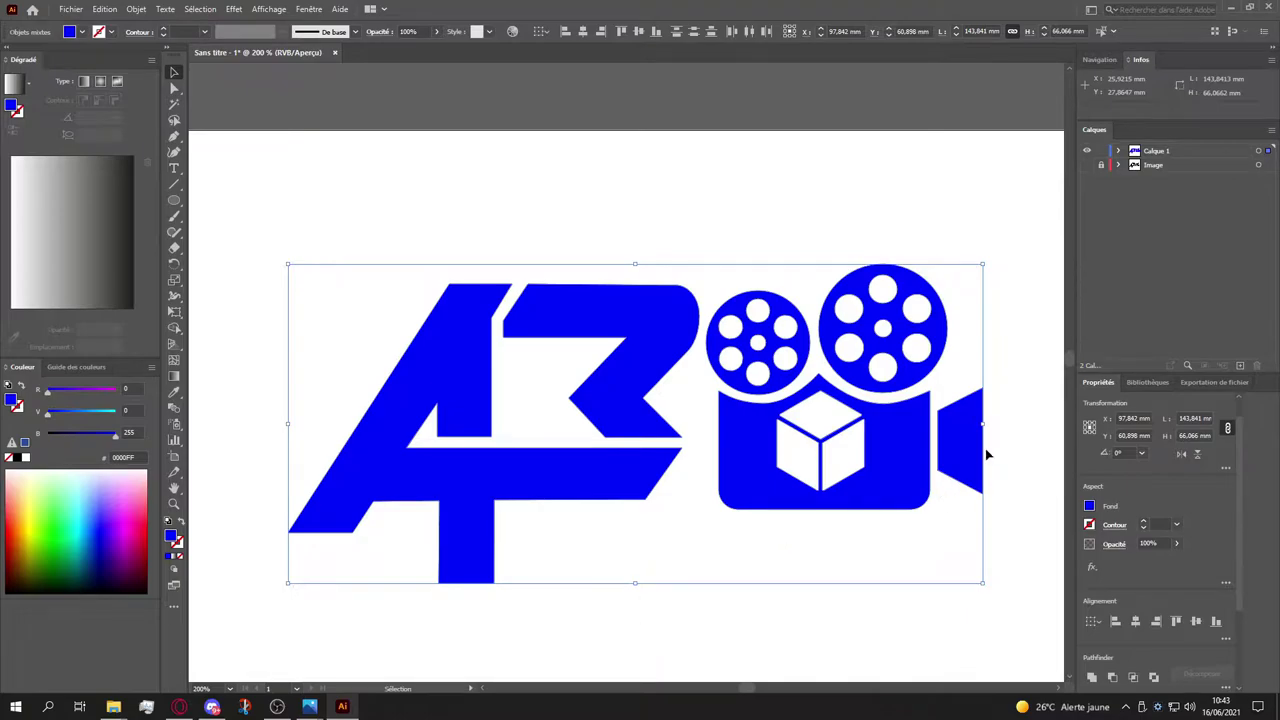
{"action": "scroll", "coordinate": [968, 385], "scroll_direction": "right", "scroll_amount": 3}
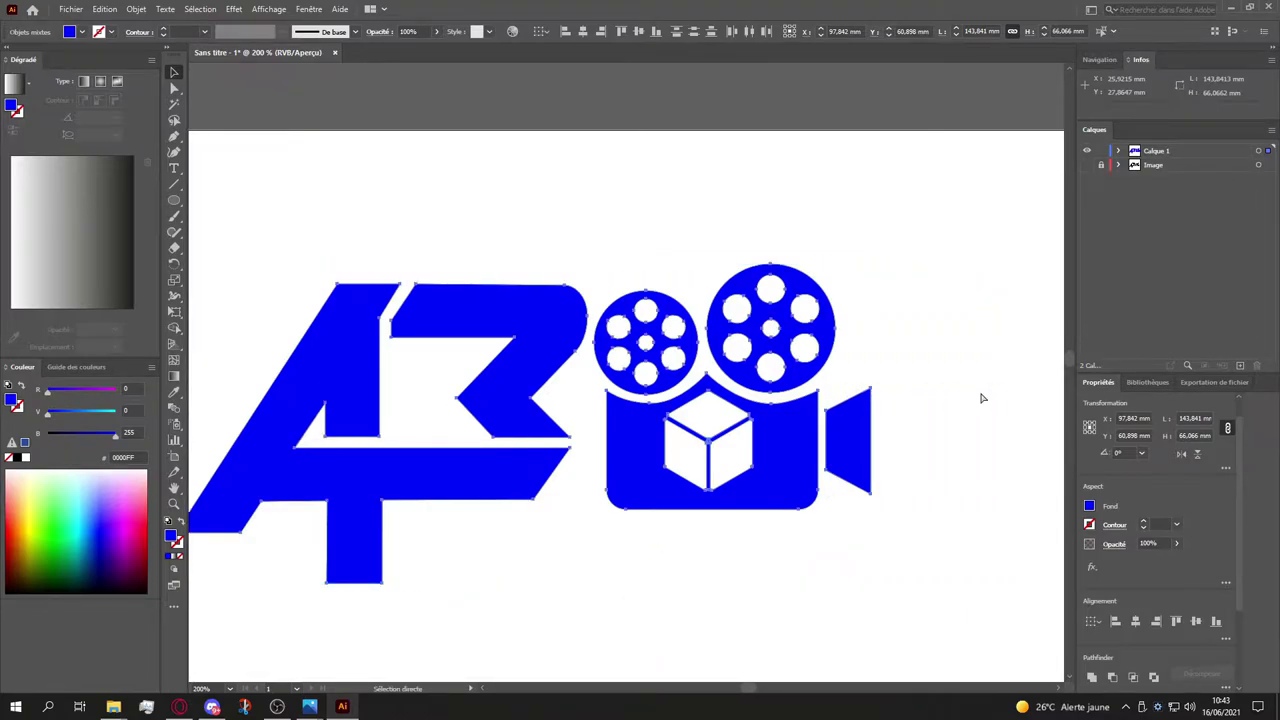
{"action": "scroll", "coordinate": [814, 405], "scroll_direction": "up", "scroll_amount": 15}
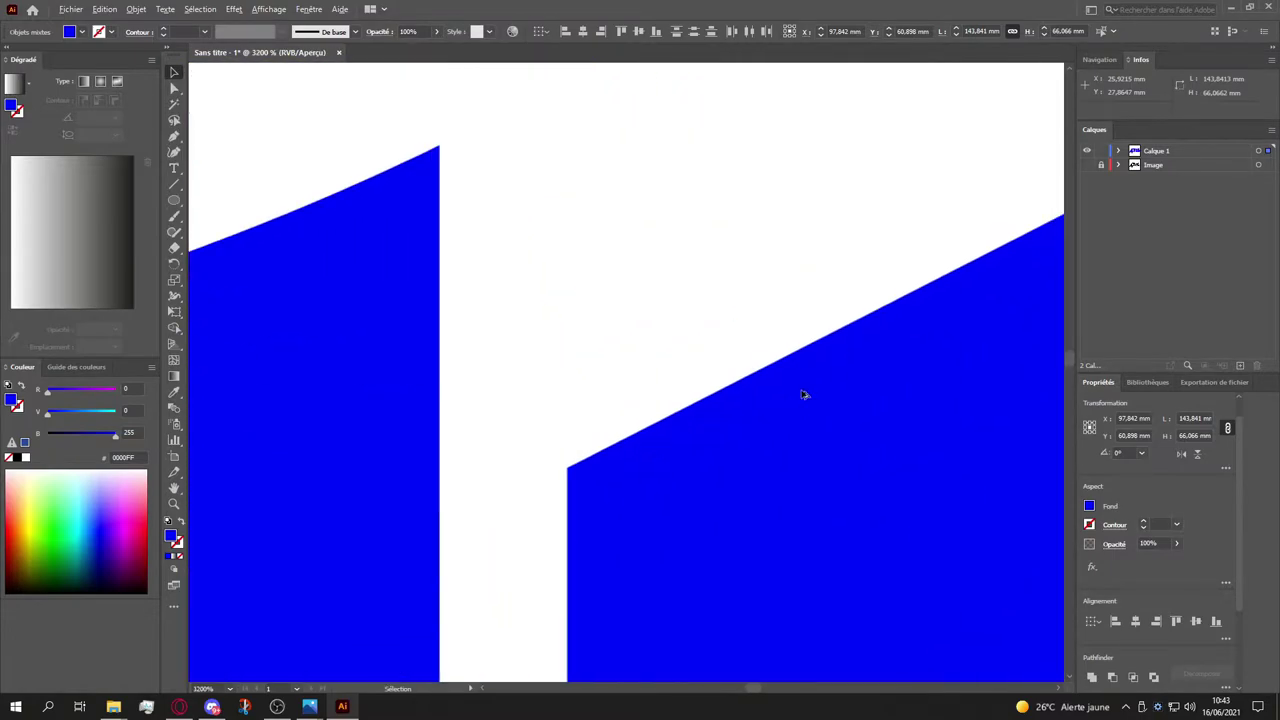
{"action": "scroll", "coordinate": [697, 286], "scroll_direction": "up", "scroll_amount": 6}
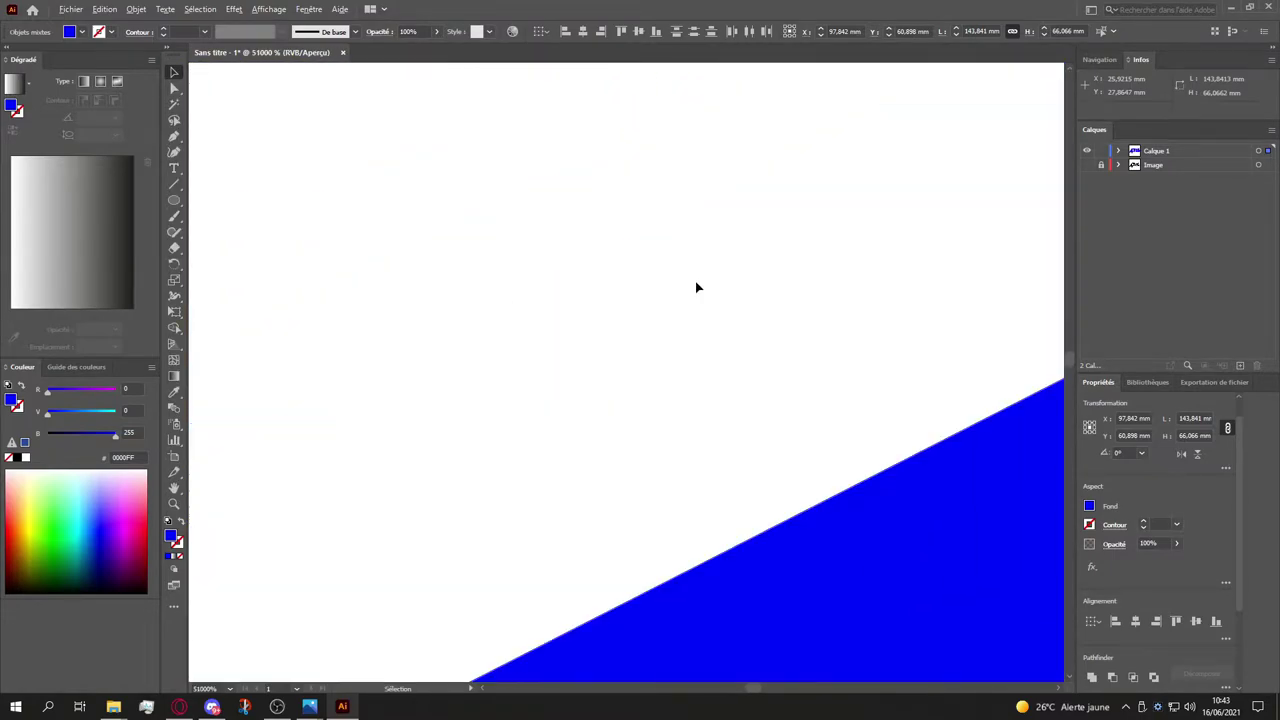
{"action": "scroll", "coordinate": [788, 522], "scroll_direction": "down", "scroll_amount": 20}
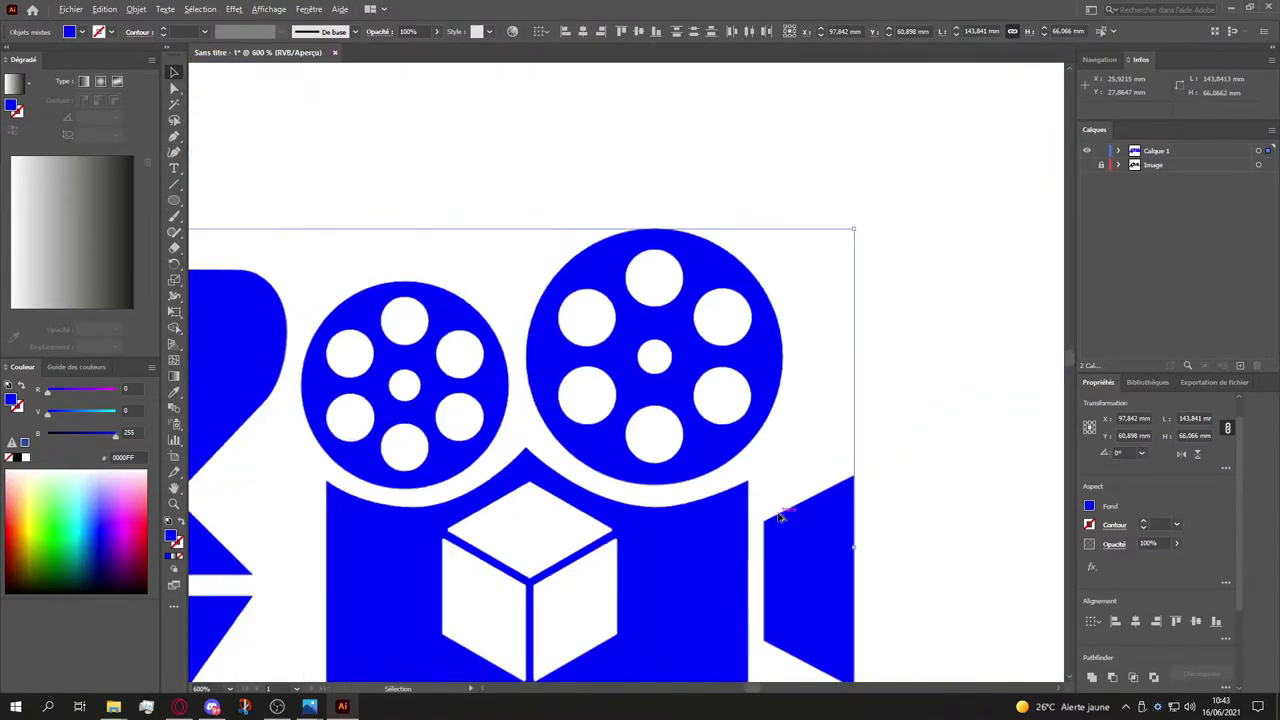
{"action": "scroll", "coordinate": [701, 535], "scroll_direction": "up", "scroll_amount": 4}
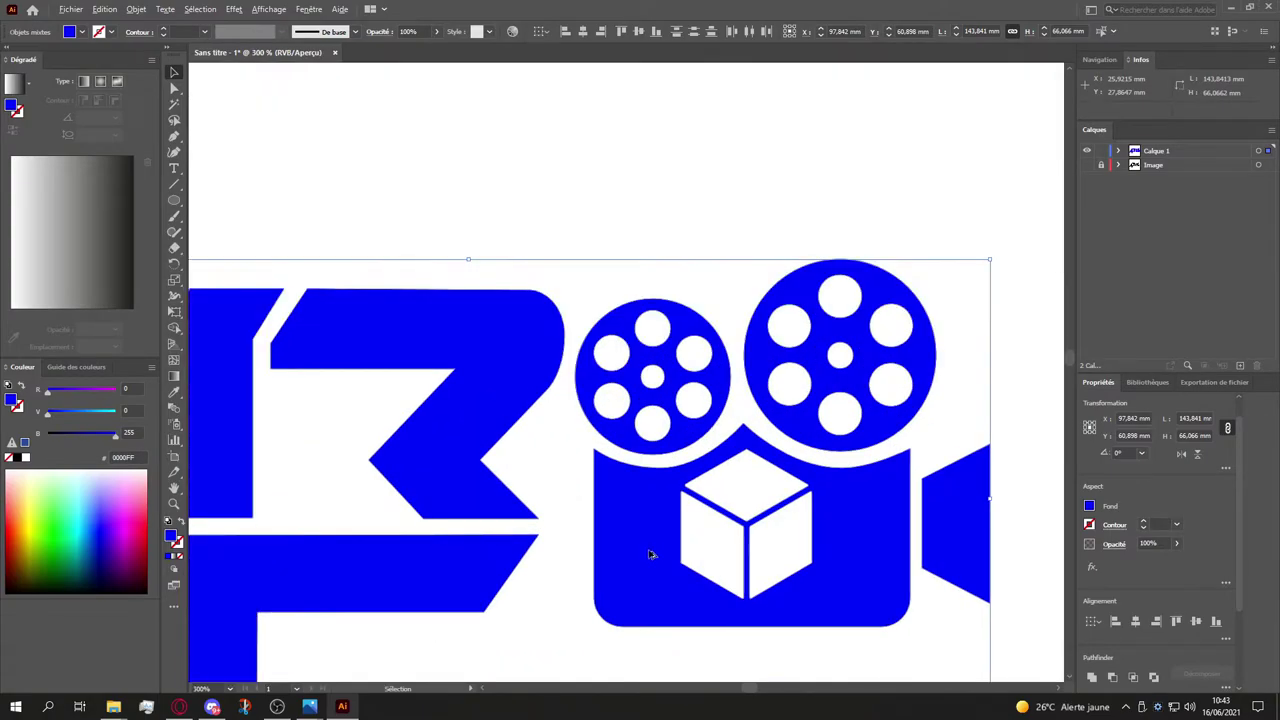
{"action": "scroll", "coordinate": [650, 557], "scroll_direction": "down", "scroll_amount": 1}
{"action": "scroll", "coordinate": [650, 557], "scroll_direction": "left", "scroll_amount": 5}
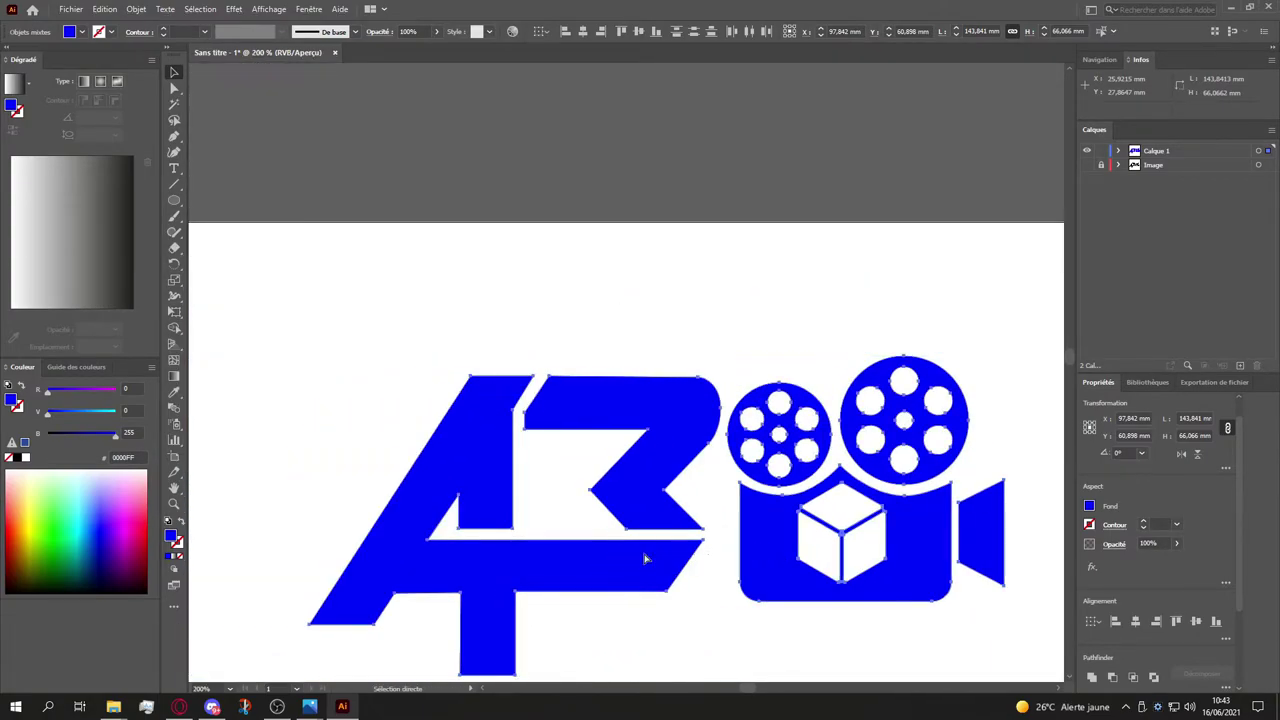
{"action": "key", "text": "v"}
{"action": "scroll", "coordinate": [662, 557], "scroll_direction": "down", "scroll_amount": 3}
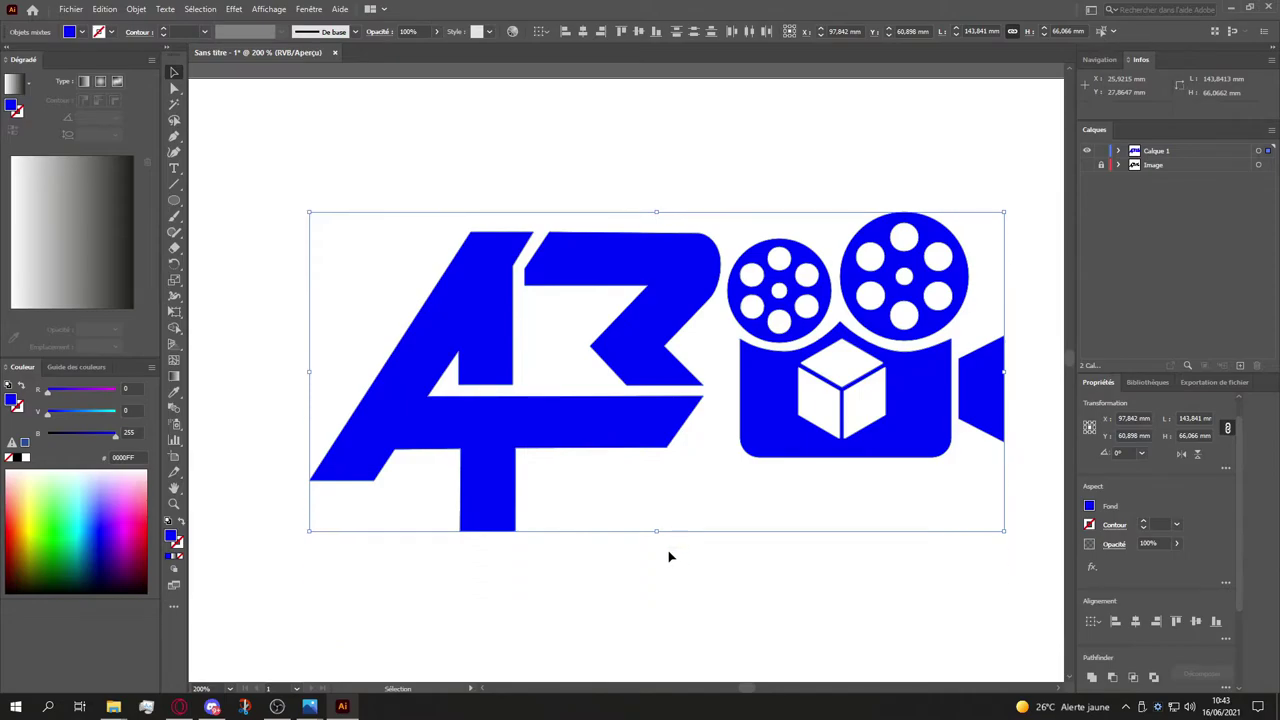
Step: Deselect the logo shapes and examine the blue lettering, reels and camera at several magnifications
{"action": "key", "text": "a"}
{"action": "scroll", "coordinate": [670, 557], "scroll_direction": "right", "scroll_amount": 2}
{"action": "key", "text": "v"}
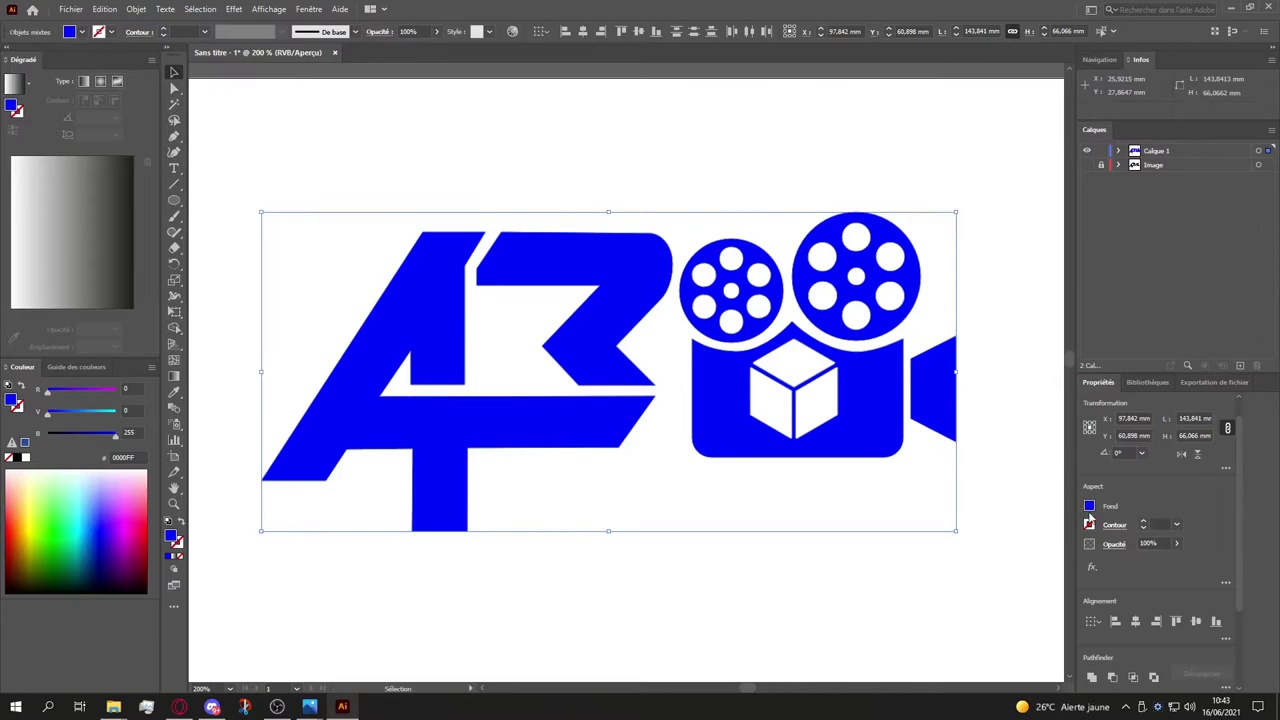
{"action": "left_click", "coordinate": [830, 410]}
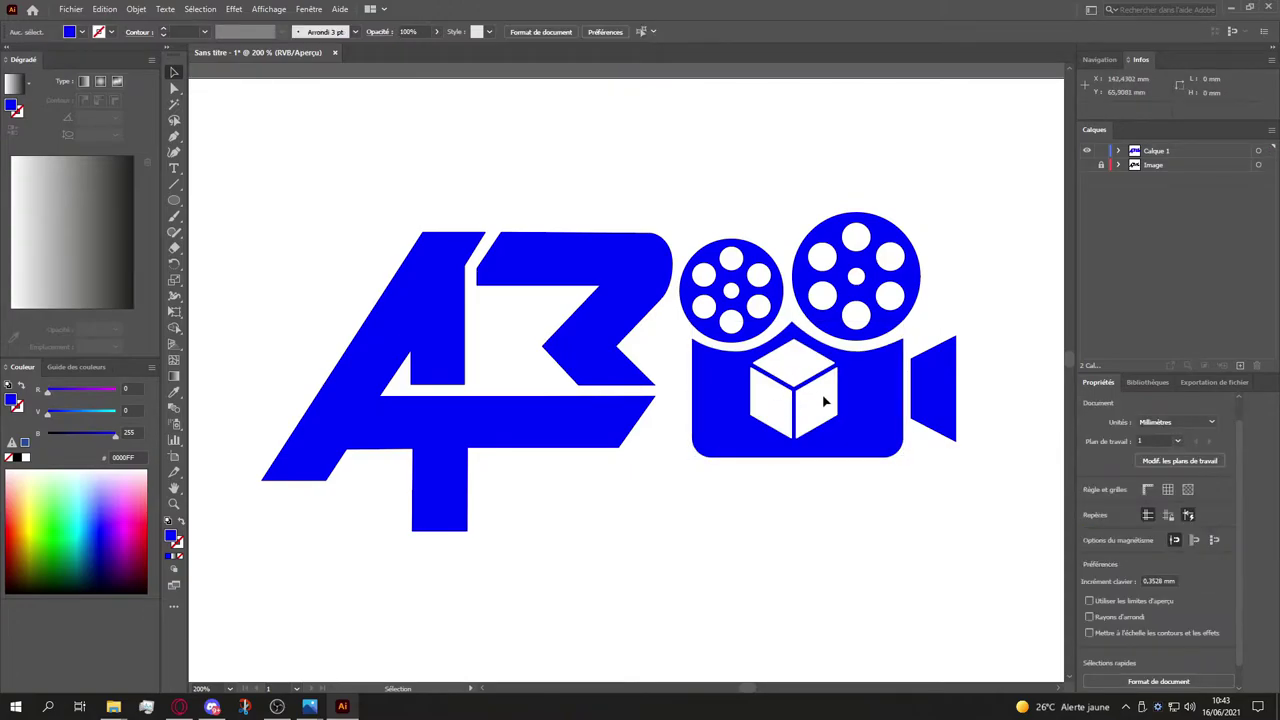
{"action": "left_click", "coordinate": [1175, 539]}
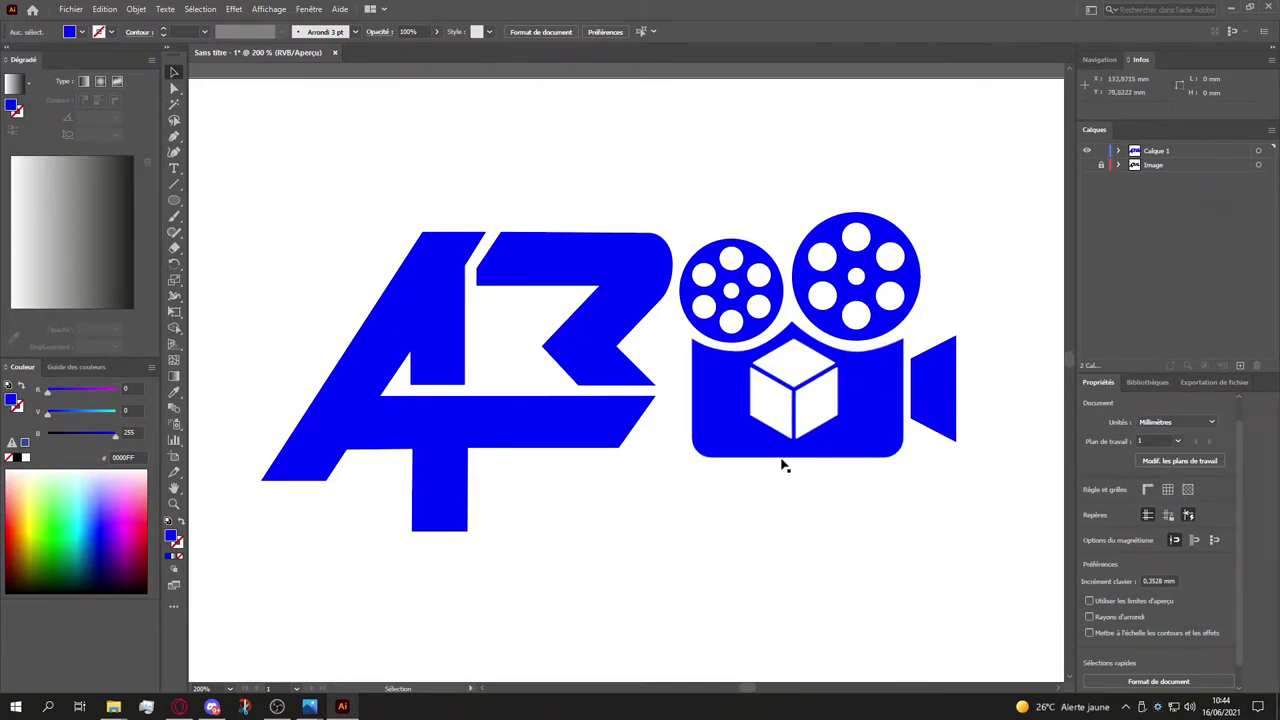
{"action": "scroll", "coordinate": [812, 404], "scroll_direction": "right", "scroll_amount": 1}
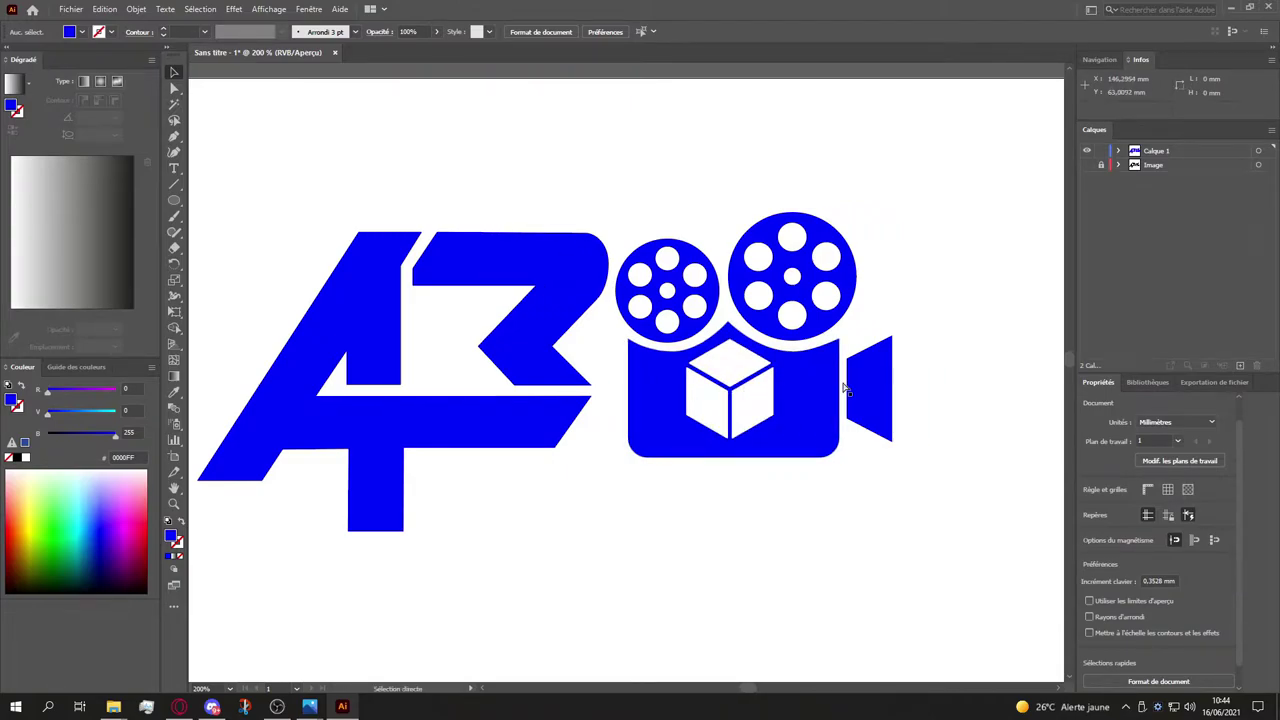
{"action": "scroll", "coordinate": [765, 388], "scroll_direction": "down", "scroll_amount": 9}
{"action": "scroll", "coordinate": [729, 396], "scroll_direction": "up", "scroll_amount": 5}
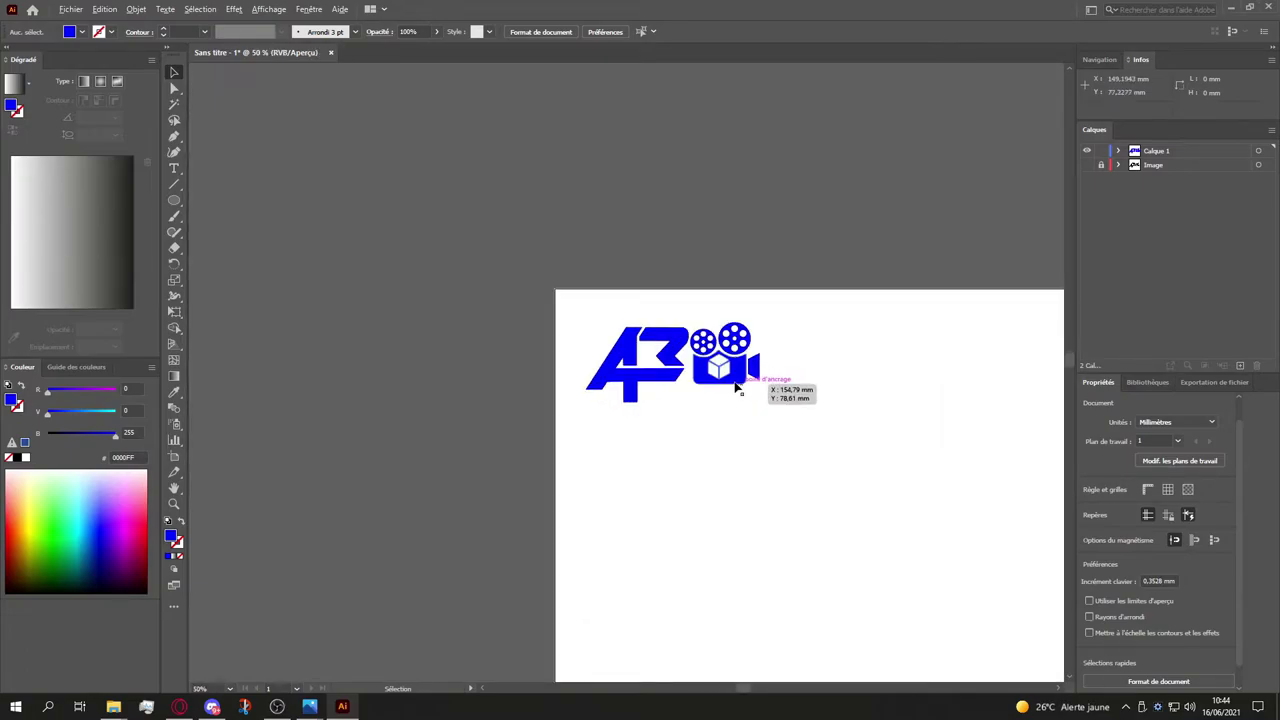
{"action": "scroll", "coordinate": [735, 385], "scroll_direction": "up", "scroll_amount": 5}
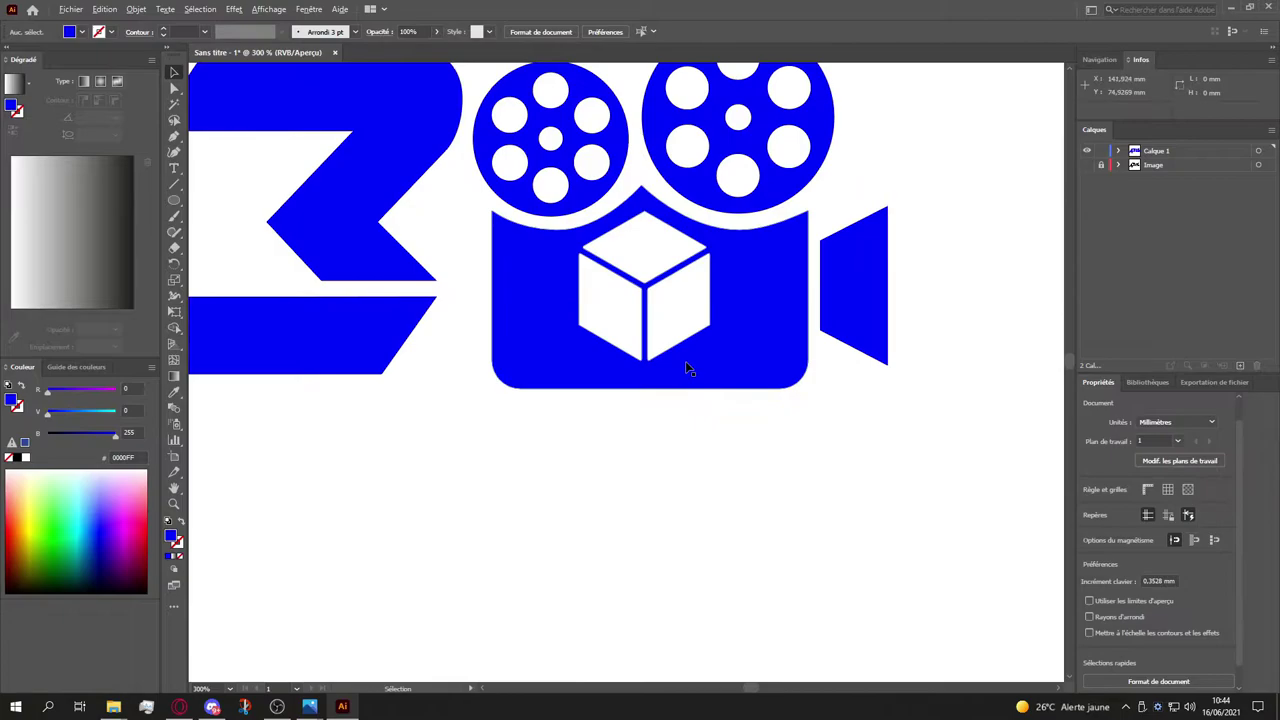
{"action": "scroll", "coordinate": [687, 369], "scroll_direction": "left", "scroll_amount": 4}
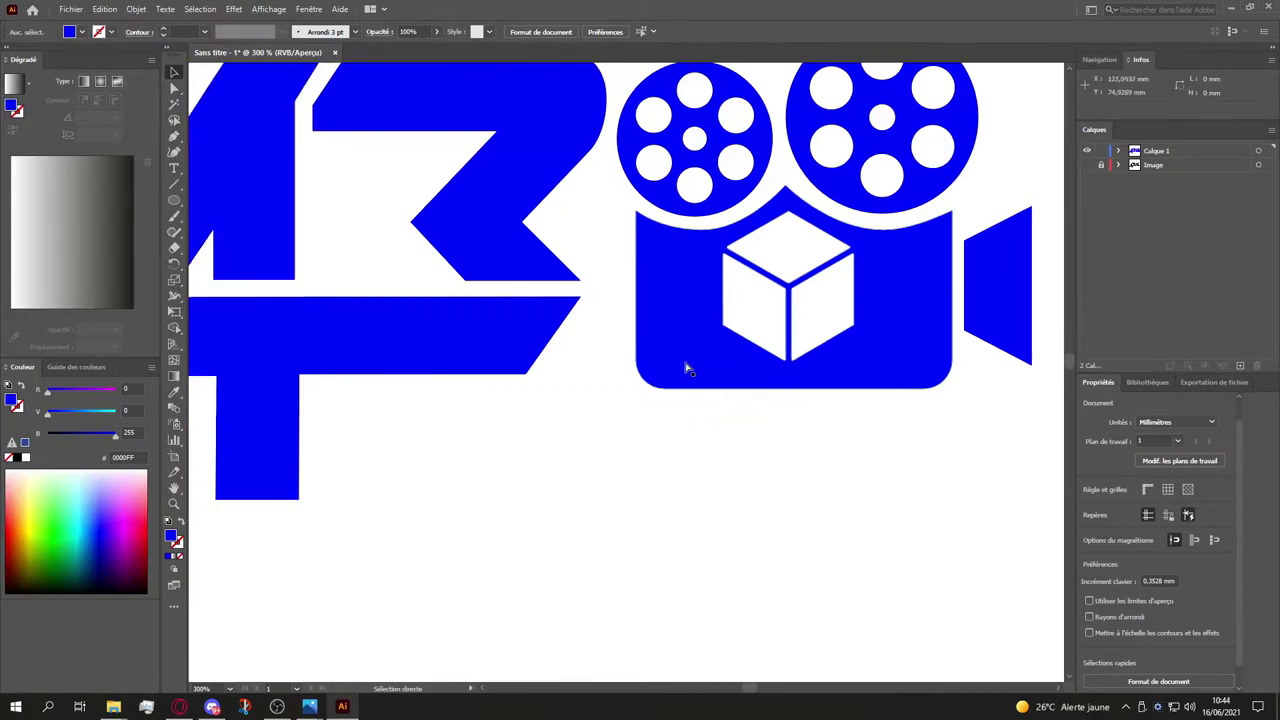
{"action": "scroll", "coordinate": [686, 368], "scroll_direction": "down", "scroll_amount": 5}
{"action": "scroll", "coordinate": [686, 368], "scroll_direction": "up", "scroll_amount": 4}
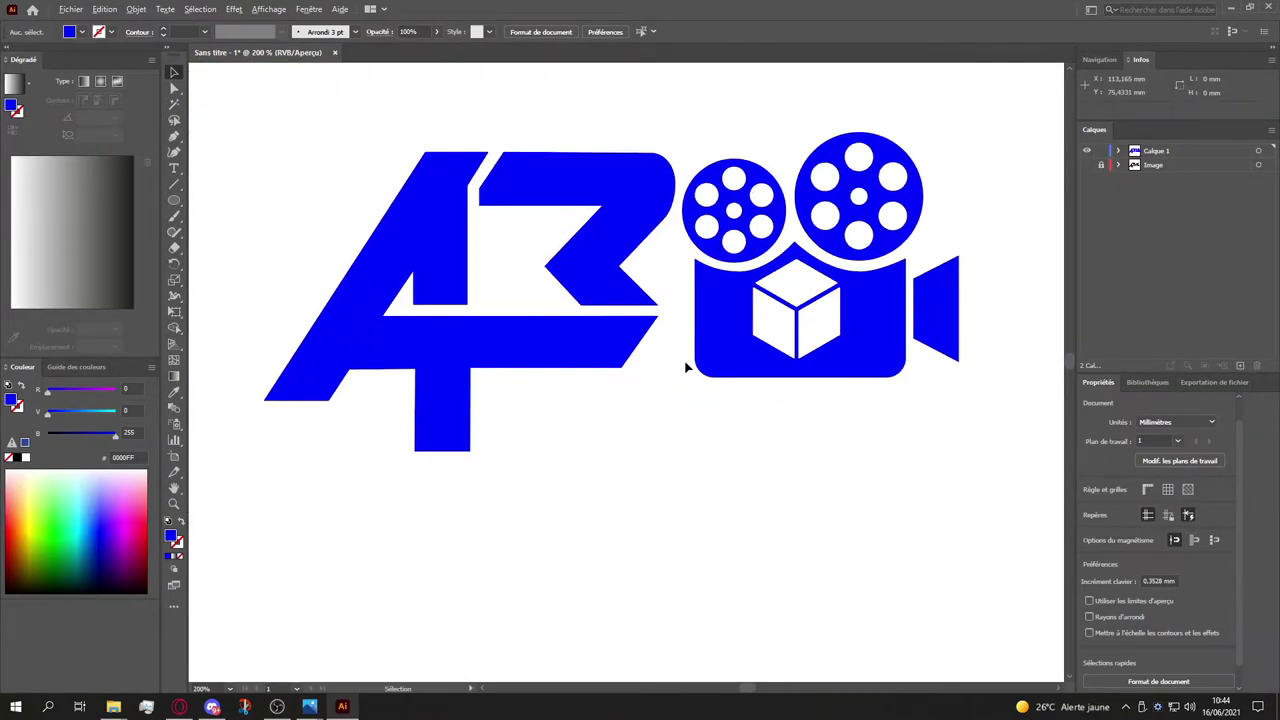
{"action": "scroll", "coordinate": [686, 368], "scroll_direction": "up", "scroll_amount": 2}
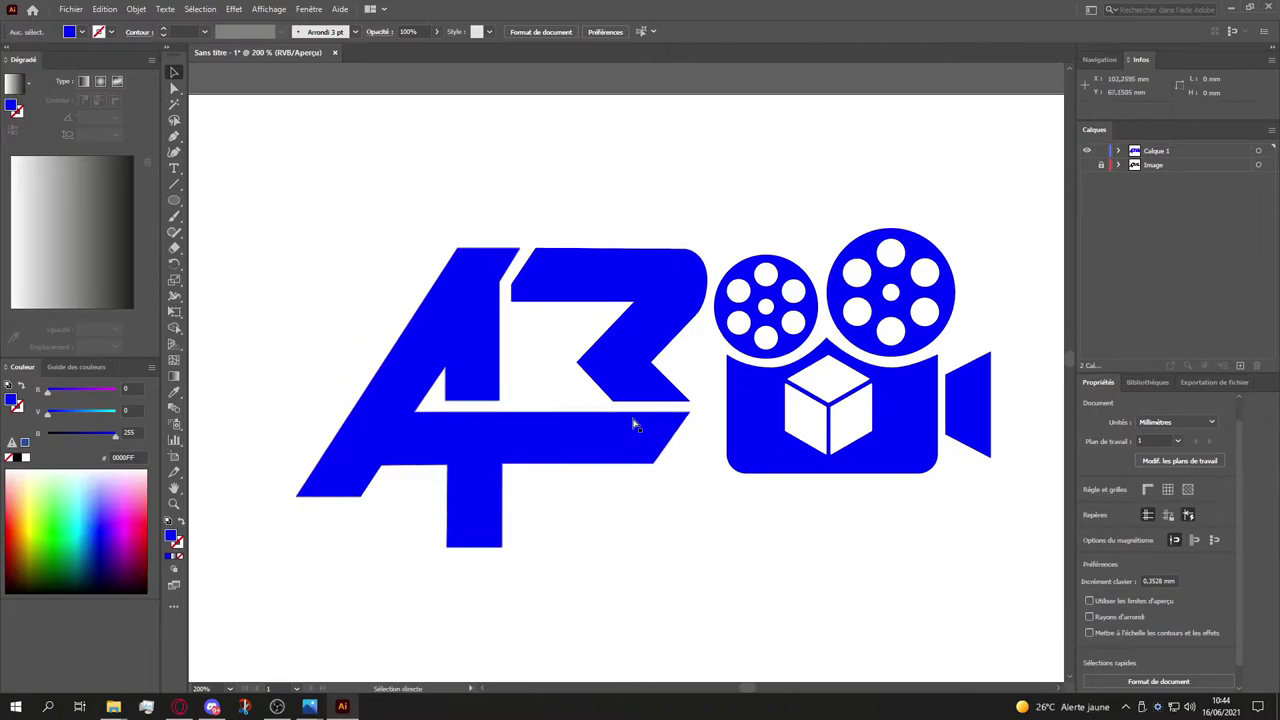
{"action": "scroll", "coordinate": [640, 425], "scroll_direction": "right", "scroll_amount": 1}
{"action": "scroll", "coordinate": [644, 426], "scroll_direction": "up", "scroll_amount": 2}
{"action": "scroll", "coordinate": [643, 426], "scroll_direction": "down", "scroll_amount": 2}
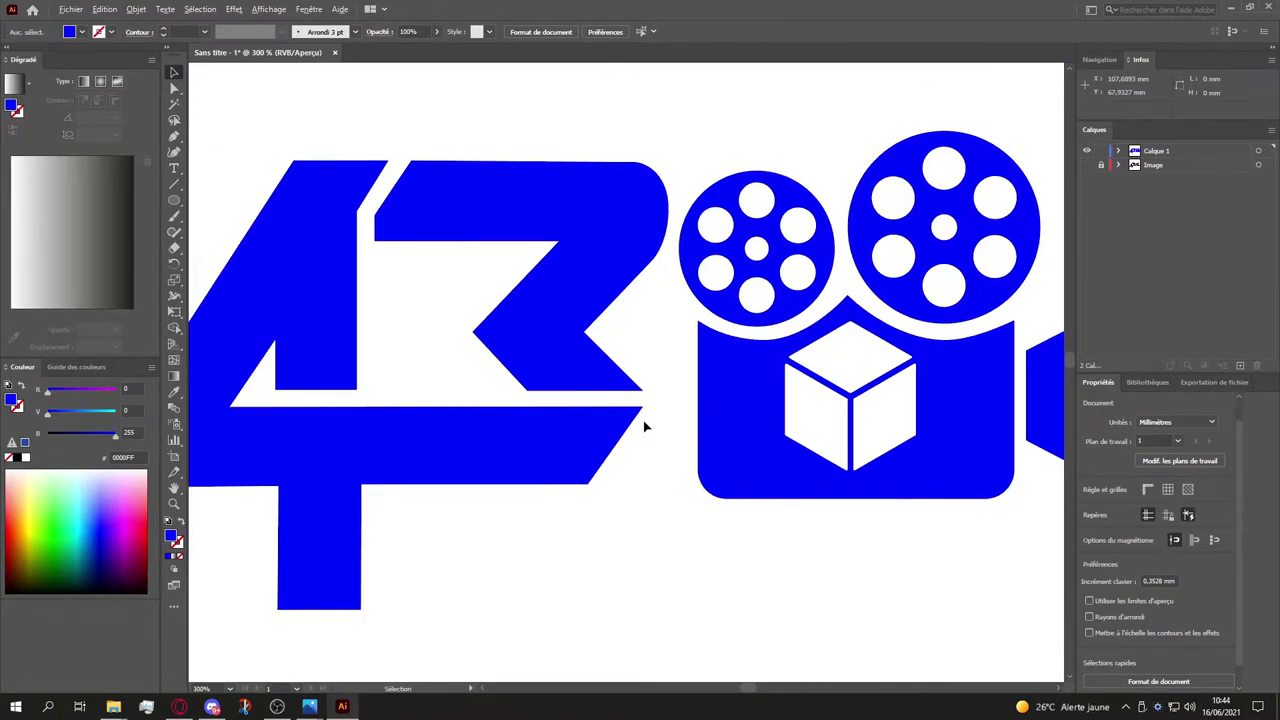
Step: Select all the logo shapes, change their fill to black, and deselect them
{"action": "left_click_drag", "start_coordinate": [220, 198], "coordinate": [1000, 603]}
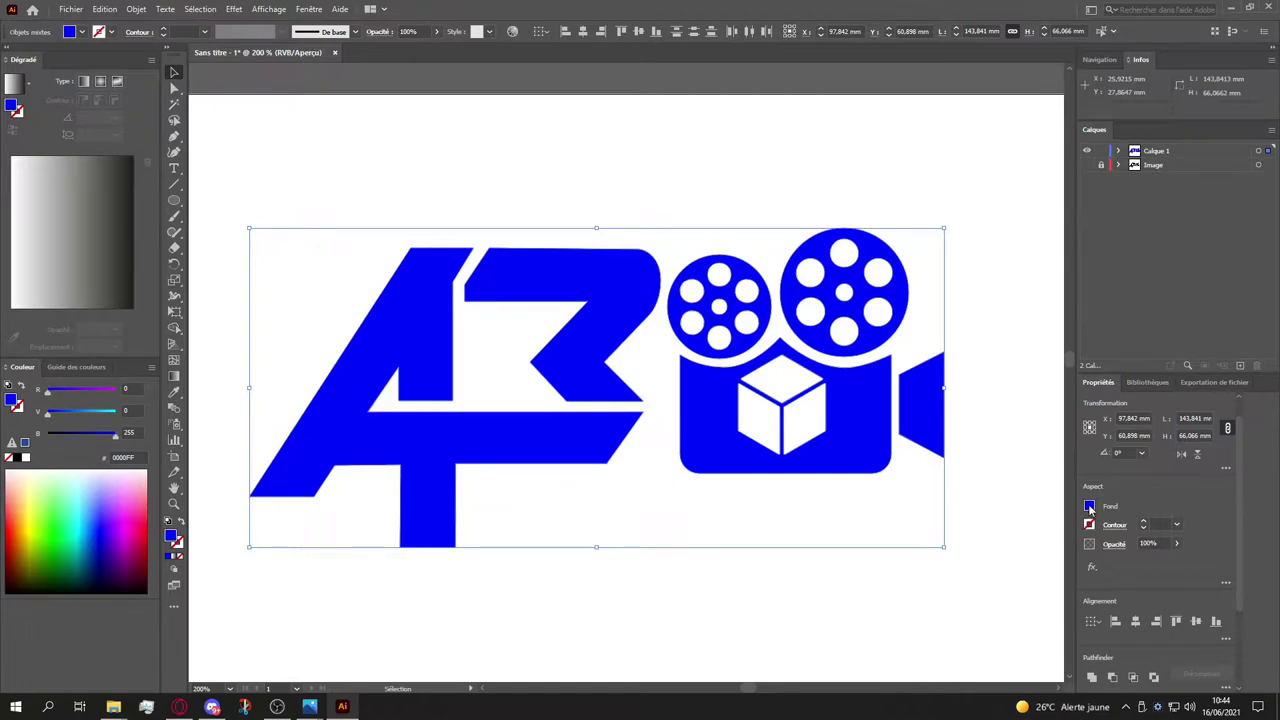
{"action": "left_click", "coordinate": [1088, 504]}
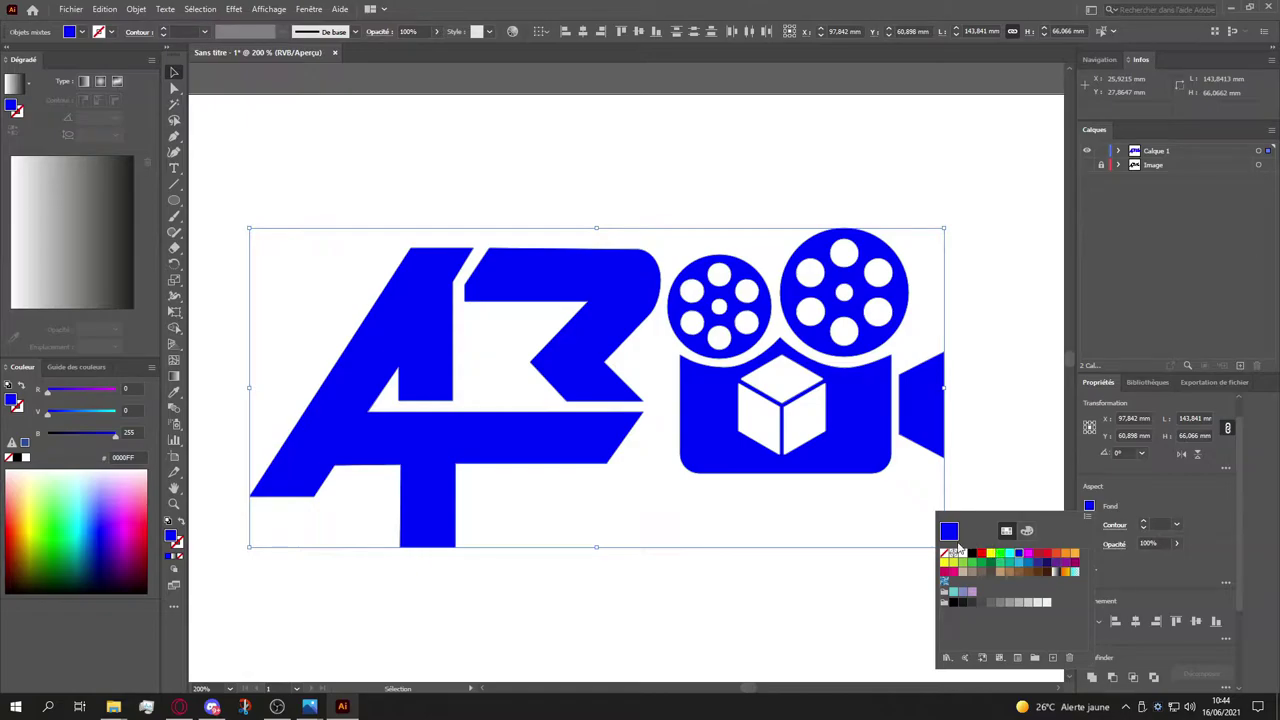
{"action": "left_click", "coordinate": [972, 557]}
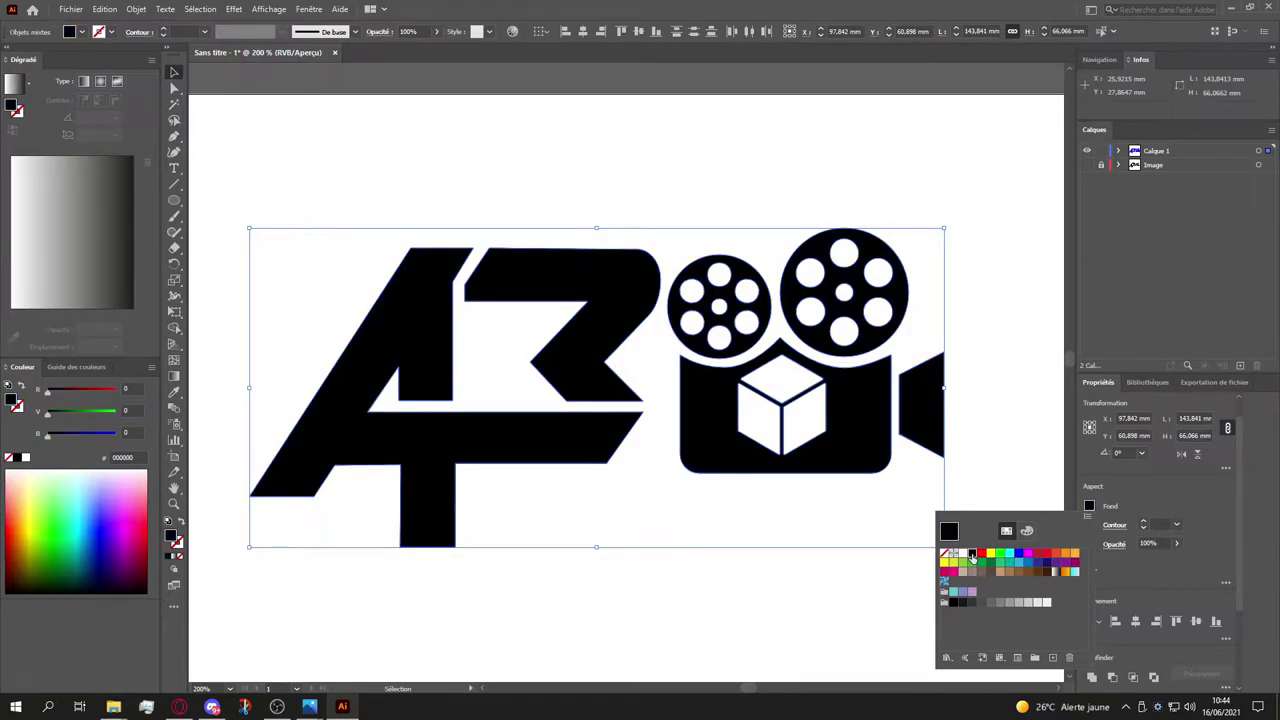
{"action": "left_click", "coordinate": [1010, 452]}
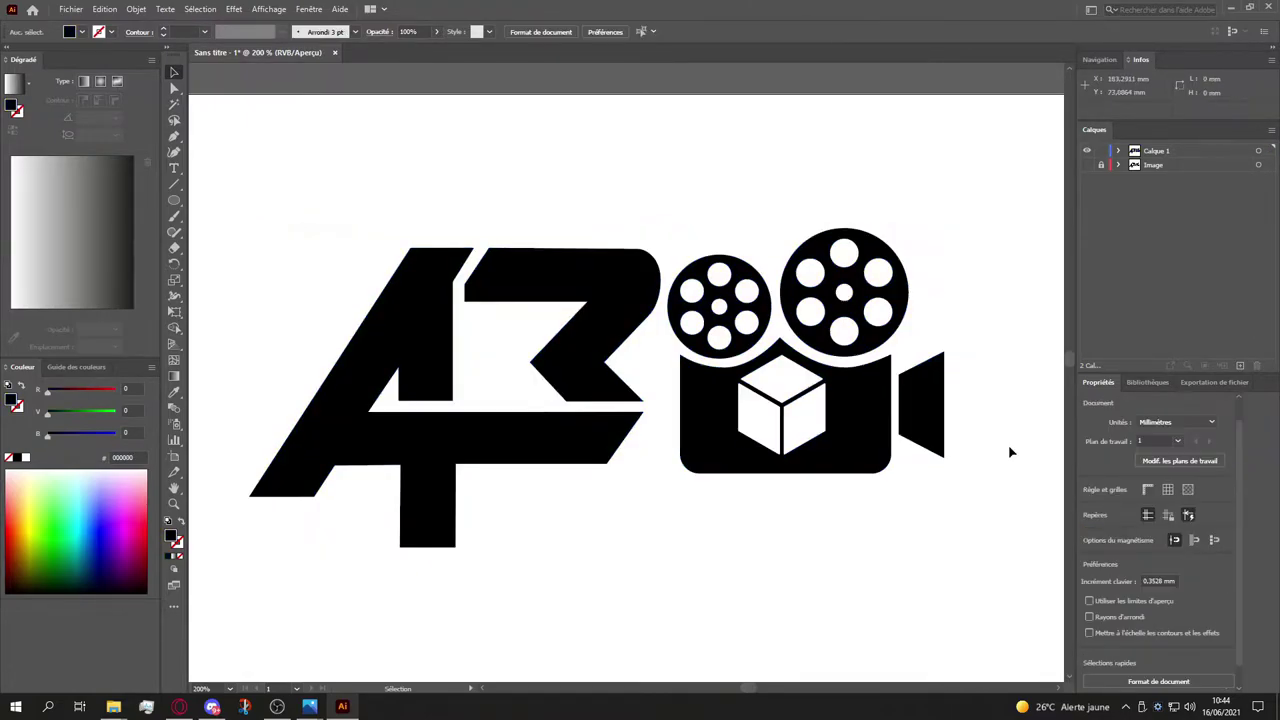
Step: Select the whole black logo, start exporting the selection, and set the export destination to the Logo et Vidéo folder
{"action": "left_click_drag", "start_coordinate": [240, 209], "coordinate": [986, 589]}
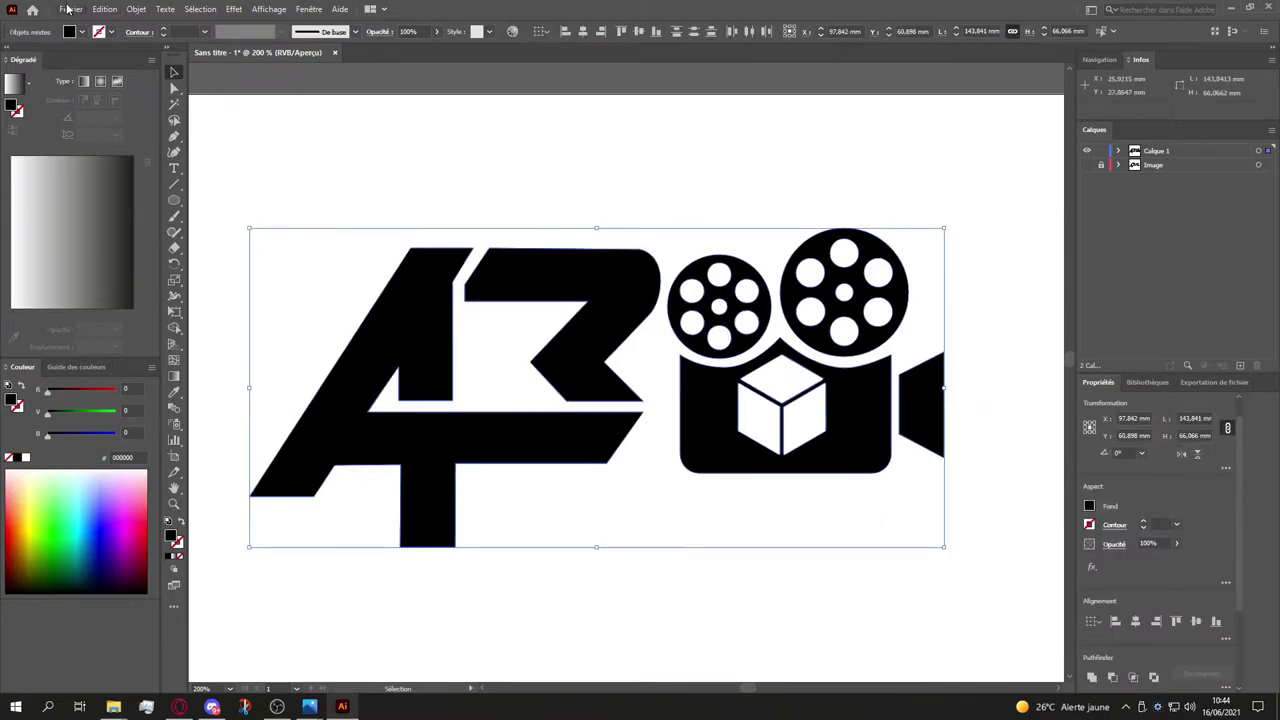
{"action": "left_click", "coordinate": [71, 9]}
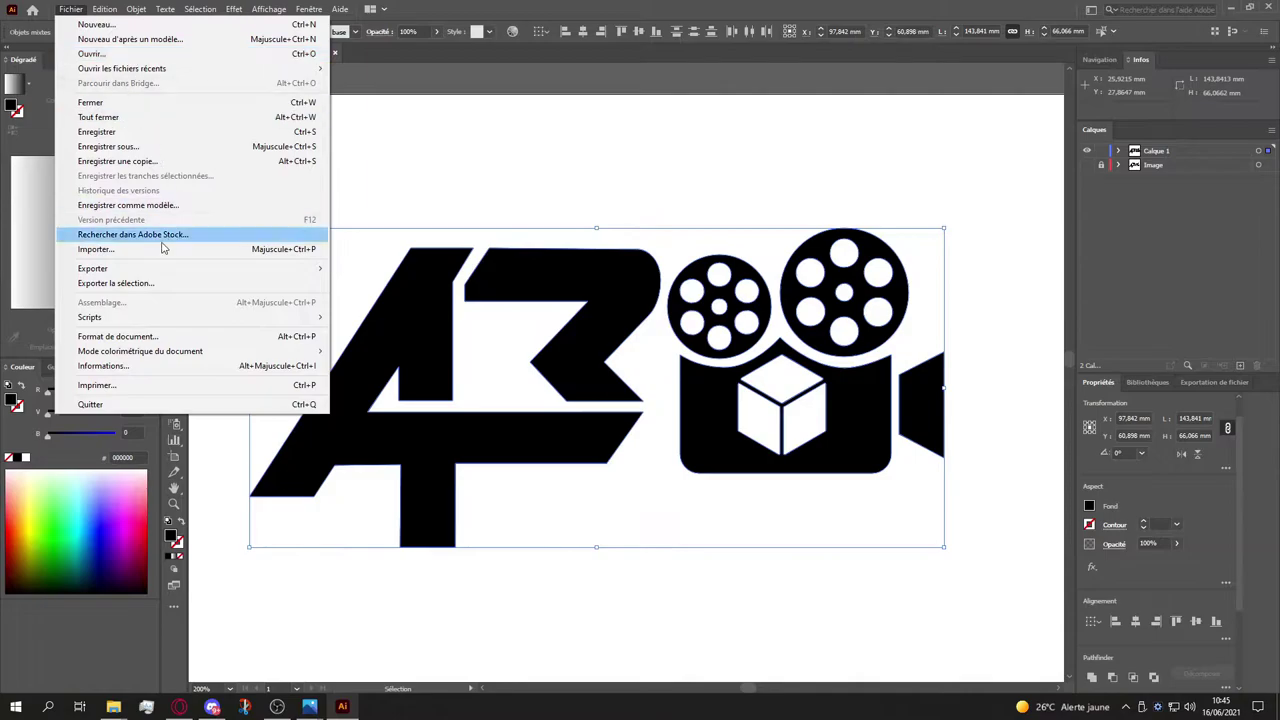
{"action": "left_click", "coordinate": [248, 283]}
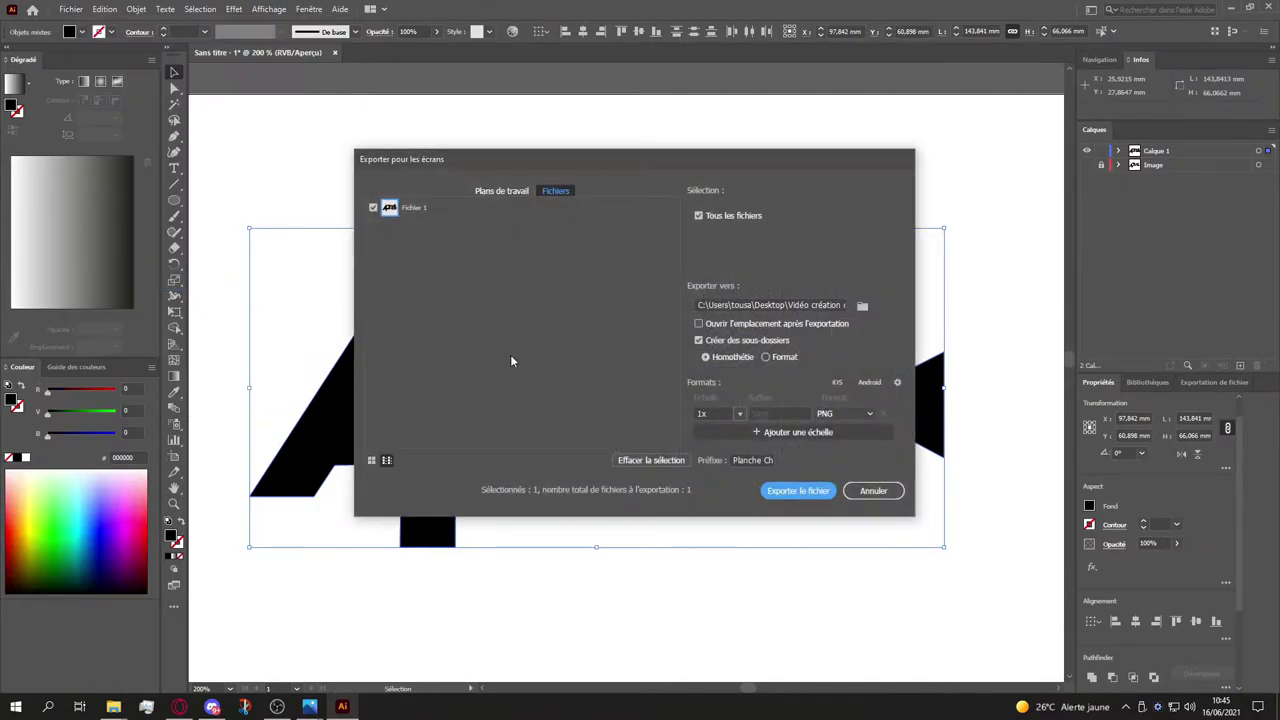
{"action": "left_click", "coordinate": [862, 305]}
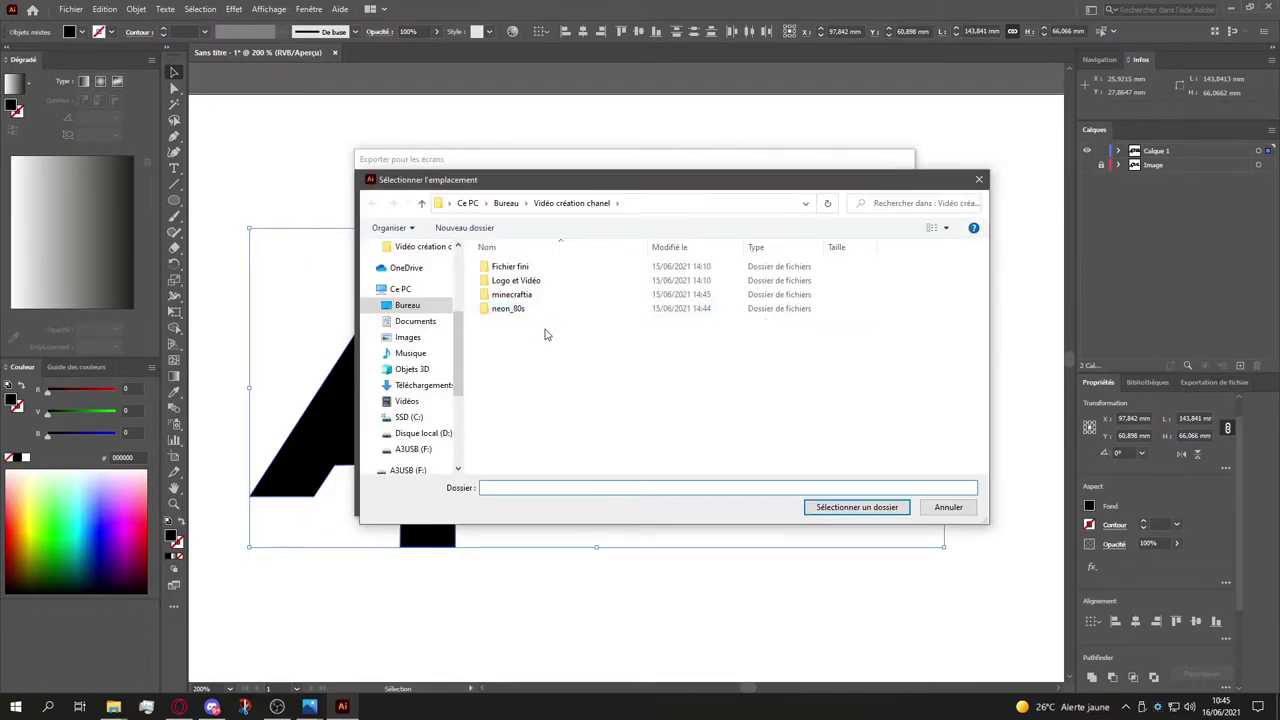
{"action": "double_click", "coordinate": [515, 281]}
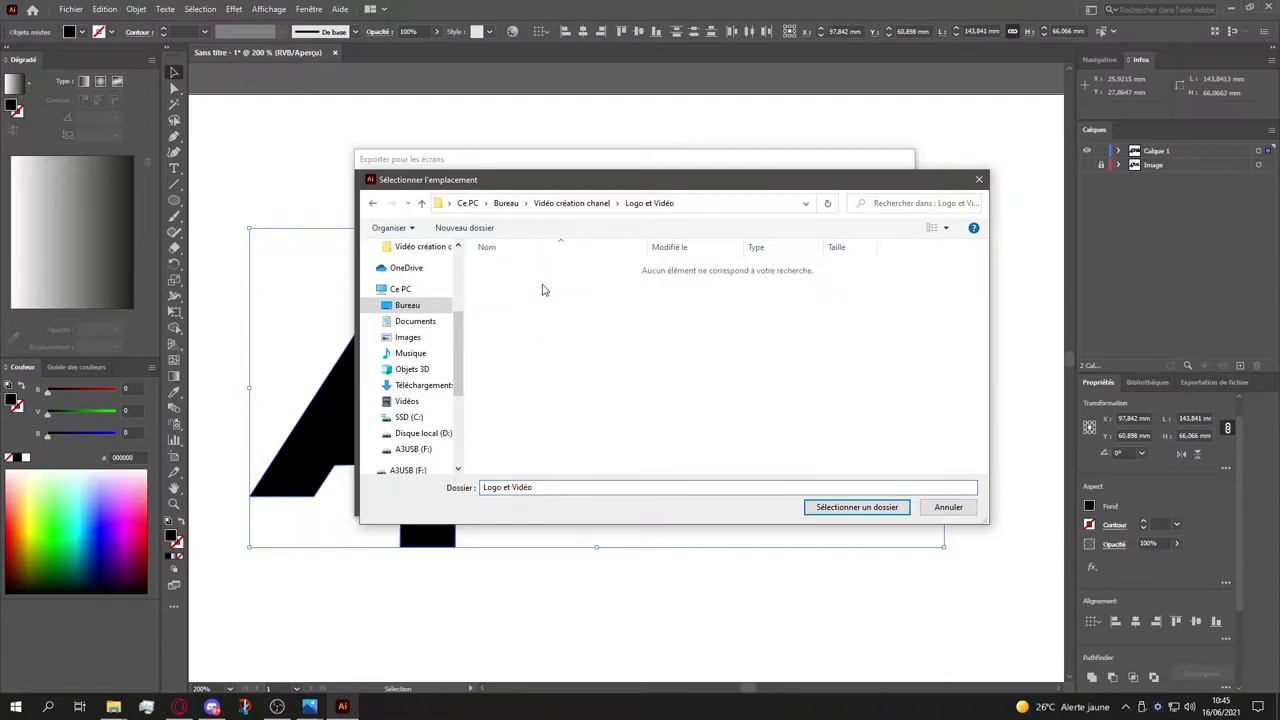
{"action": "left_click", "coordinate": [853, 511]}
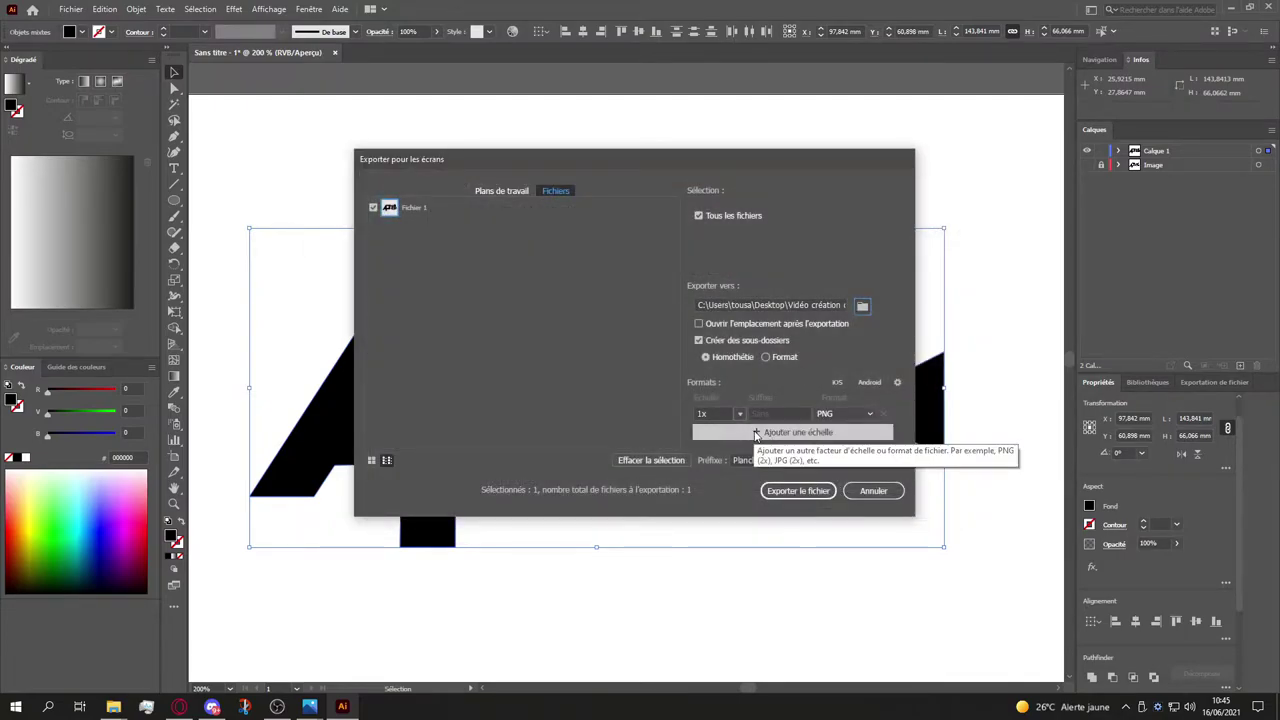
Step: Add a second PNG export scale of 0.5x and clear its file name suffix
{"action": "left_click", "coordinate": [756, 434]}
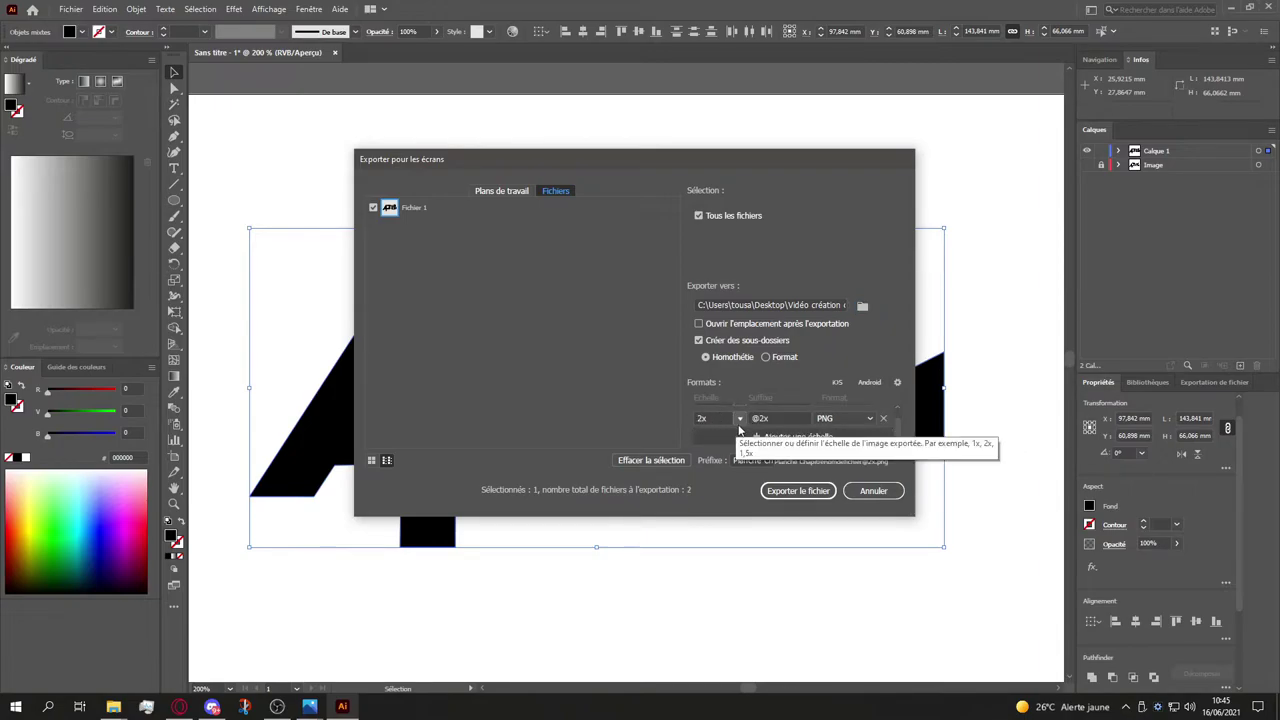
{"action": "left_click", "coordinate": [742, 434]}
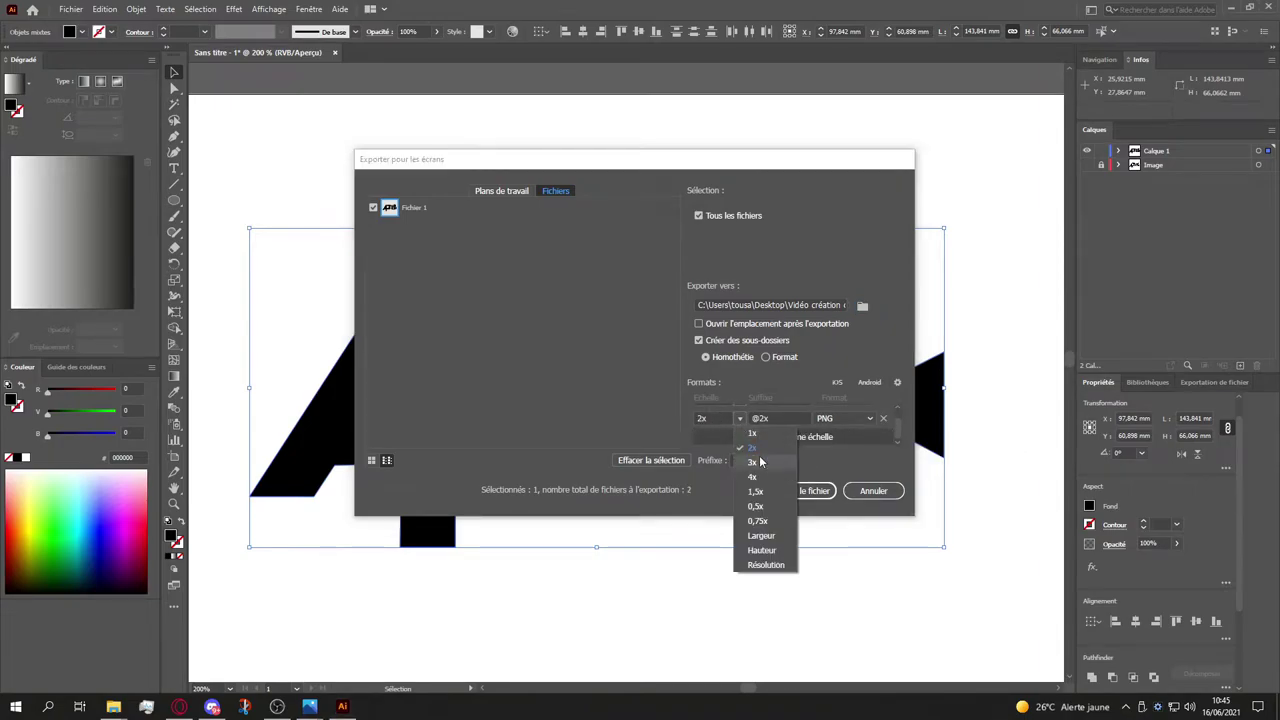
{"action": "left_click", "coordinate": [758, 508]}
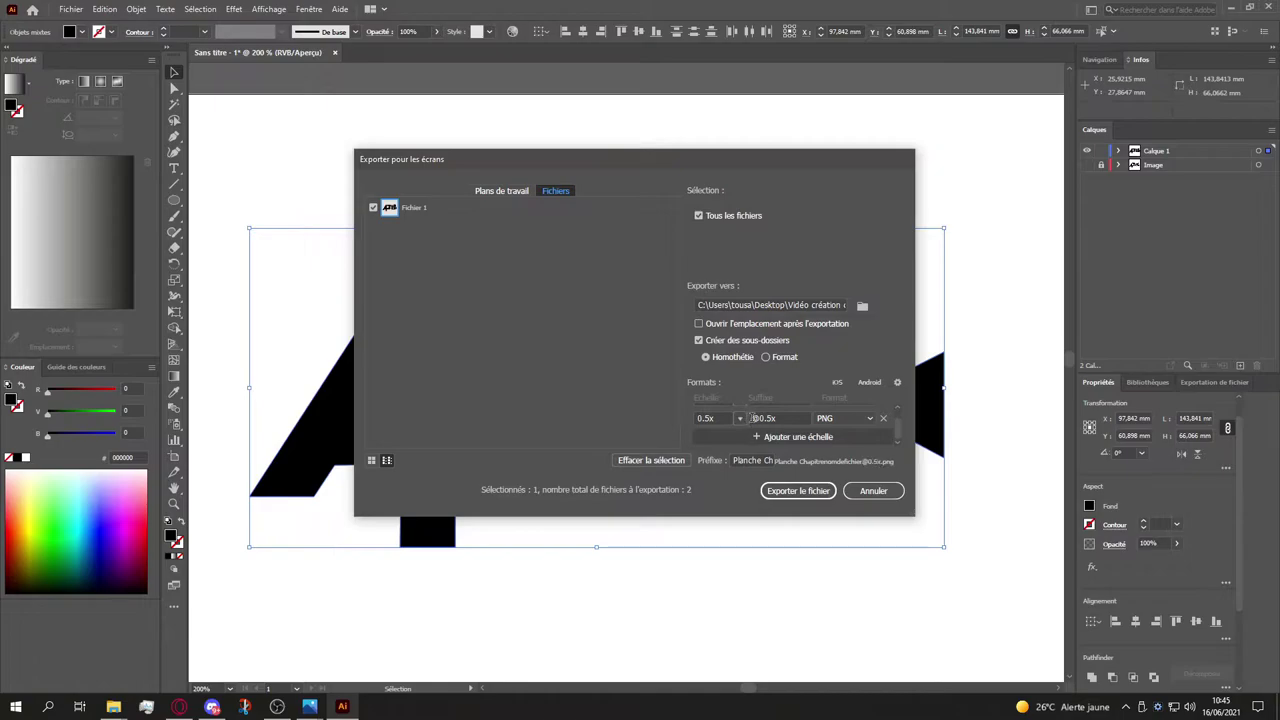
{"action": "left_click", "coordinate": [782, 418]}
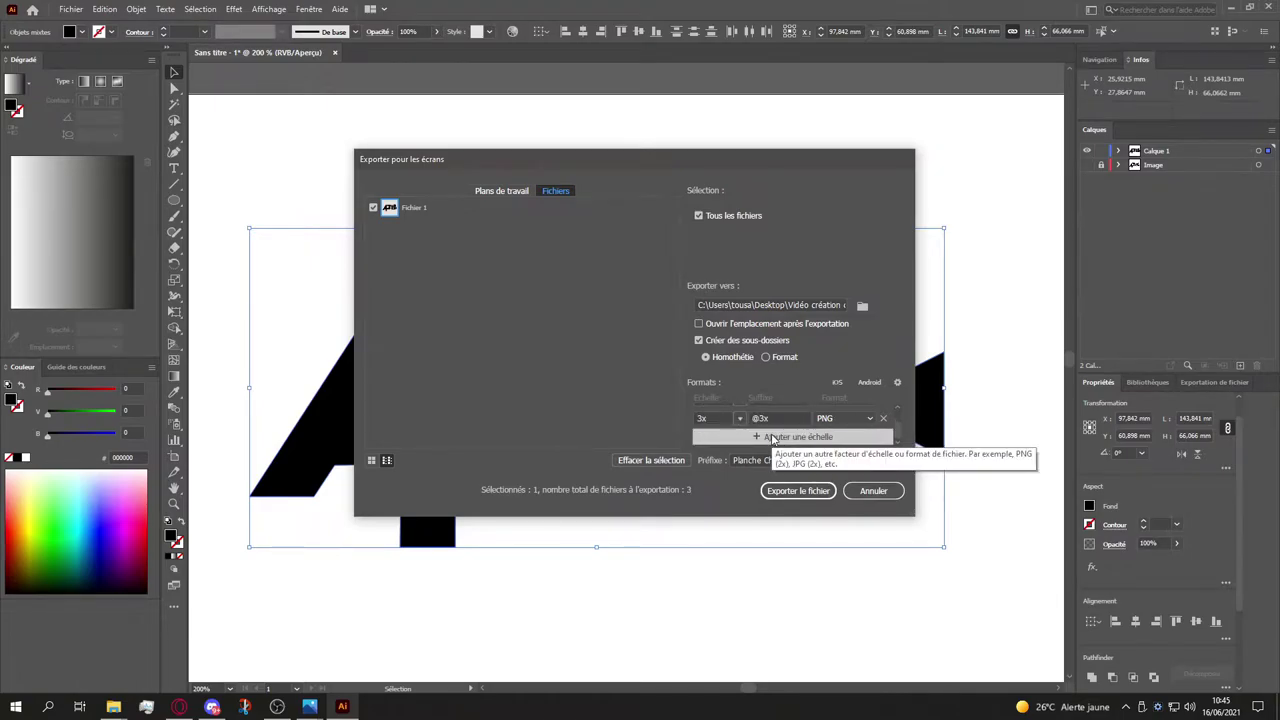
Step: Add two more PNG export scales, one at 2x and one at 4x, and review the list of scales
{"action": "left_click", "coordinate": [790, 437]}
{"action": "left_click", "coordinate": [739, 418]}
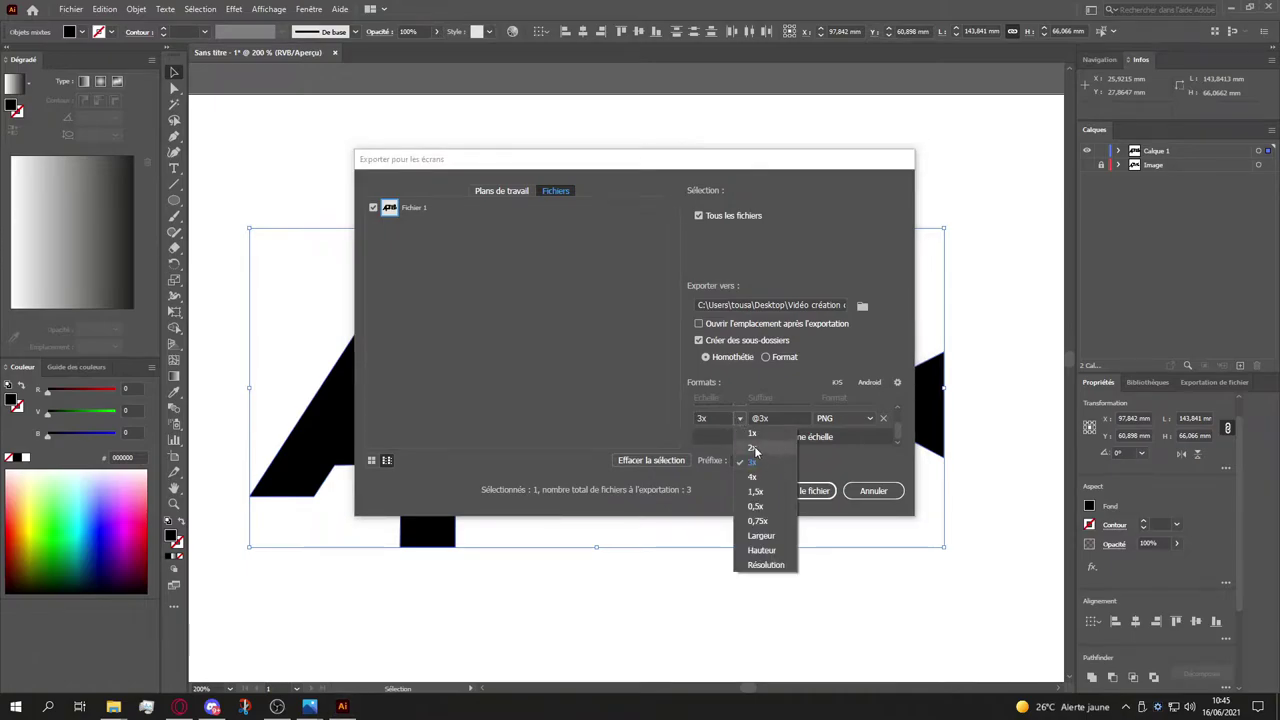
{"action": "left_click", "coordinate": [745, 447]}
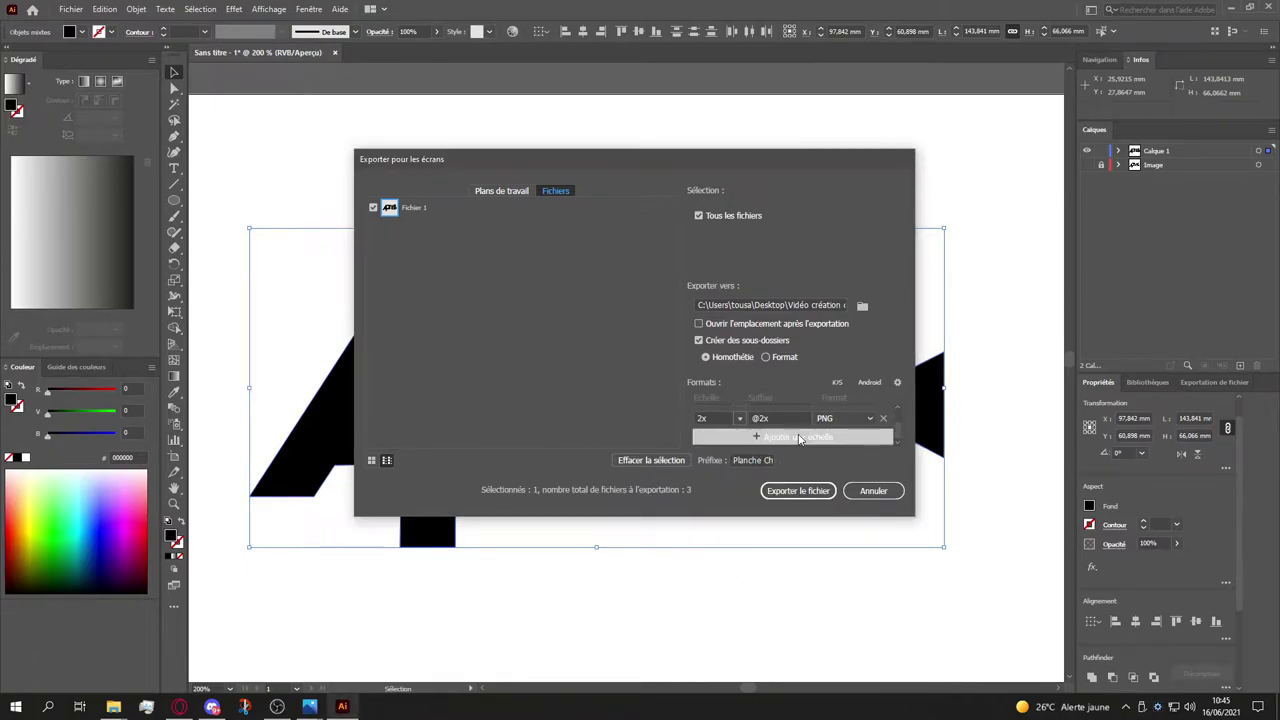
{"action": "left_click", "coordinate": [778, 437]}
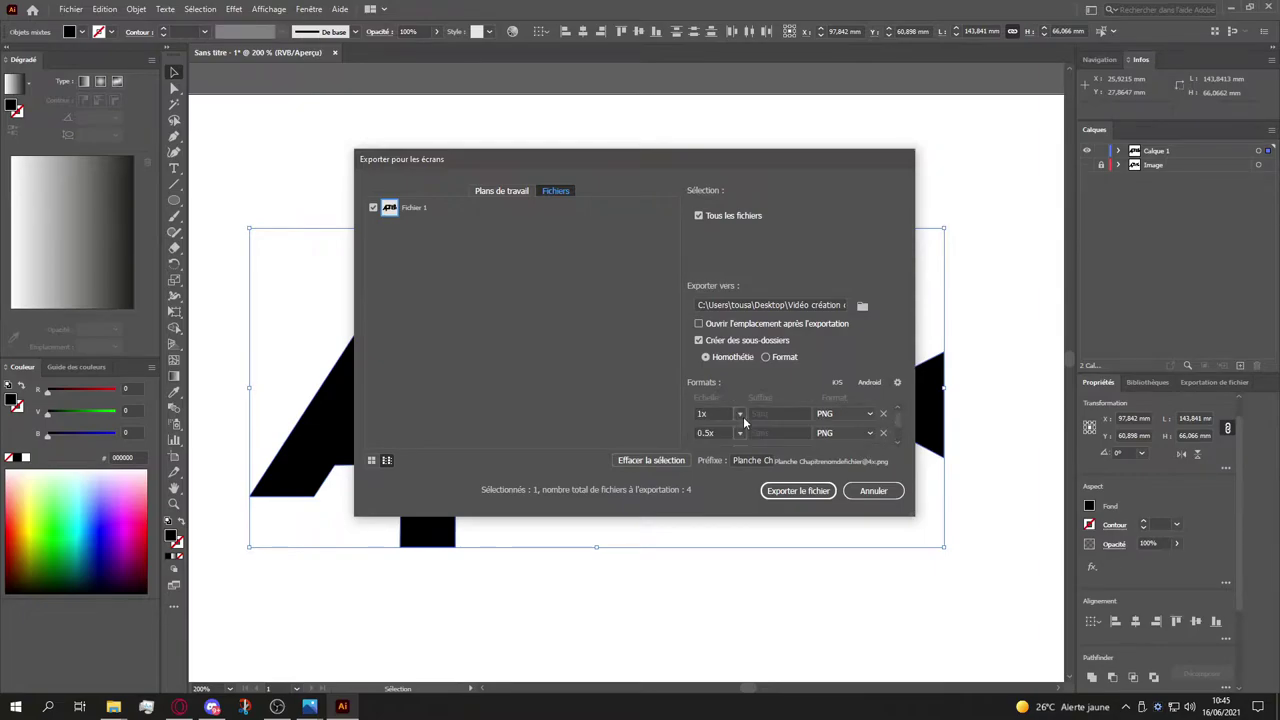
{"action": "scroll", "coordinate": [899, 432], "scroll_direction": "down", "scroll_amount": 1}
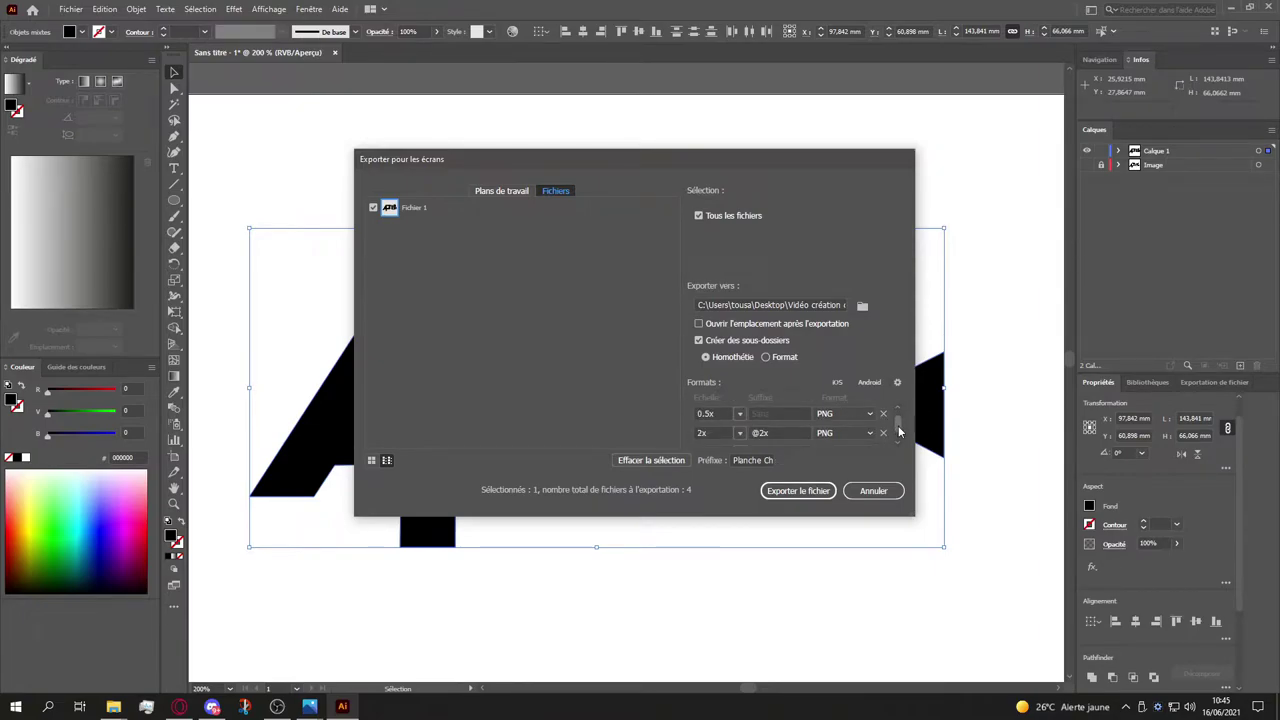
{"action": "scroll", "coordinate": [901, 436], "scroll_direction": "down", "scroll_amount": 2}
{"action": "scroll", "coordinate": [901, 436], "scroll_direction": "up", "scroll_amount": 1}
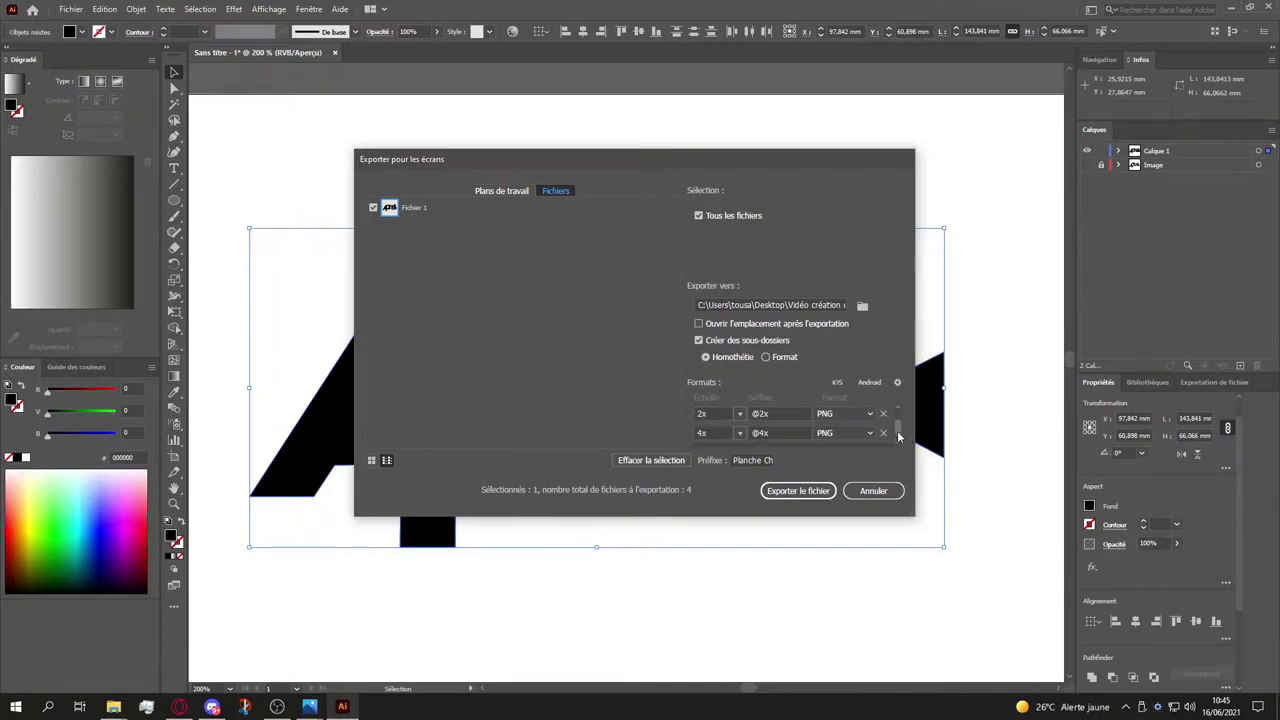
Step: Clear the file name suffixes of the 2x and 4x export scales
{"action": "double_click", "coordinate": [773, 413]}
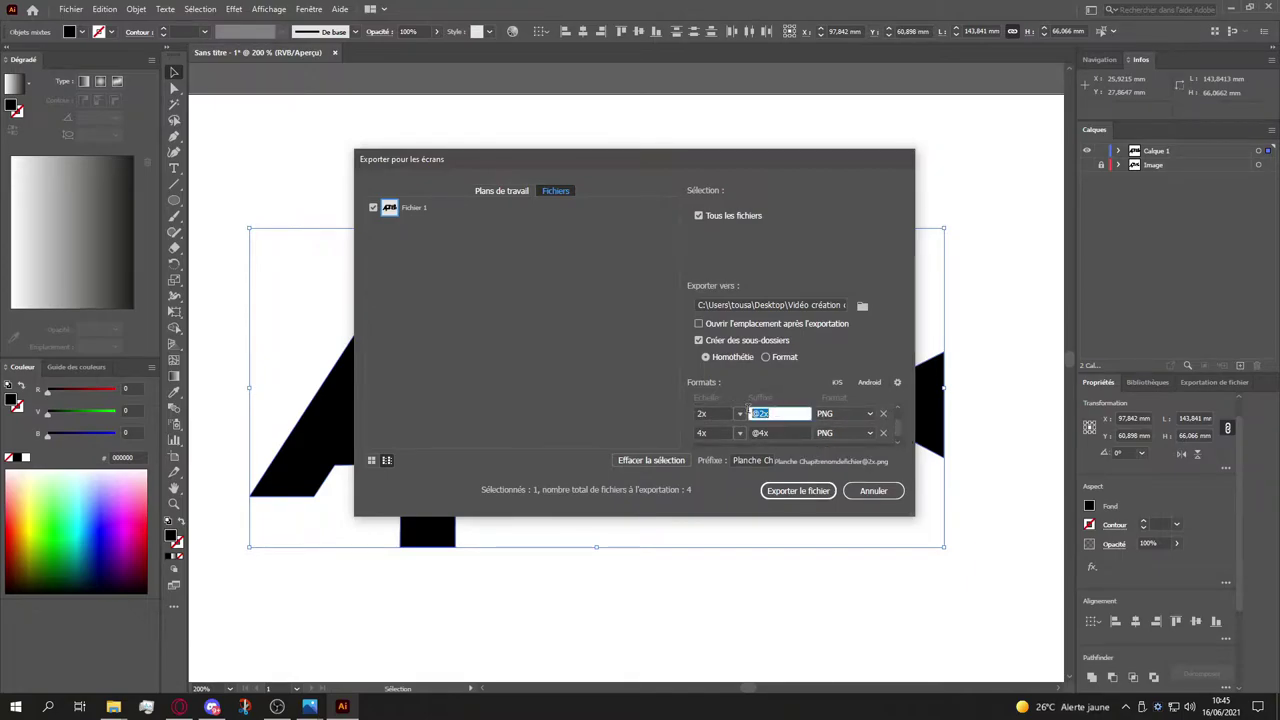
{"action": "key", "text": "BackSpace"}
{"action": "key", "text": "BackSpace"}
{"action": "key", "text": "BackSpace"}
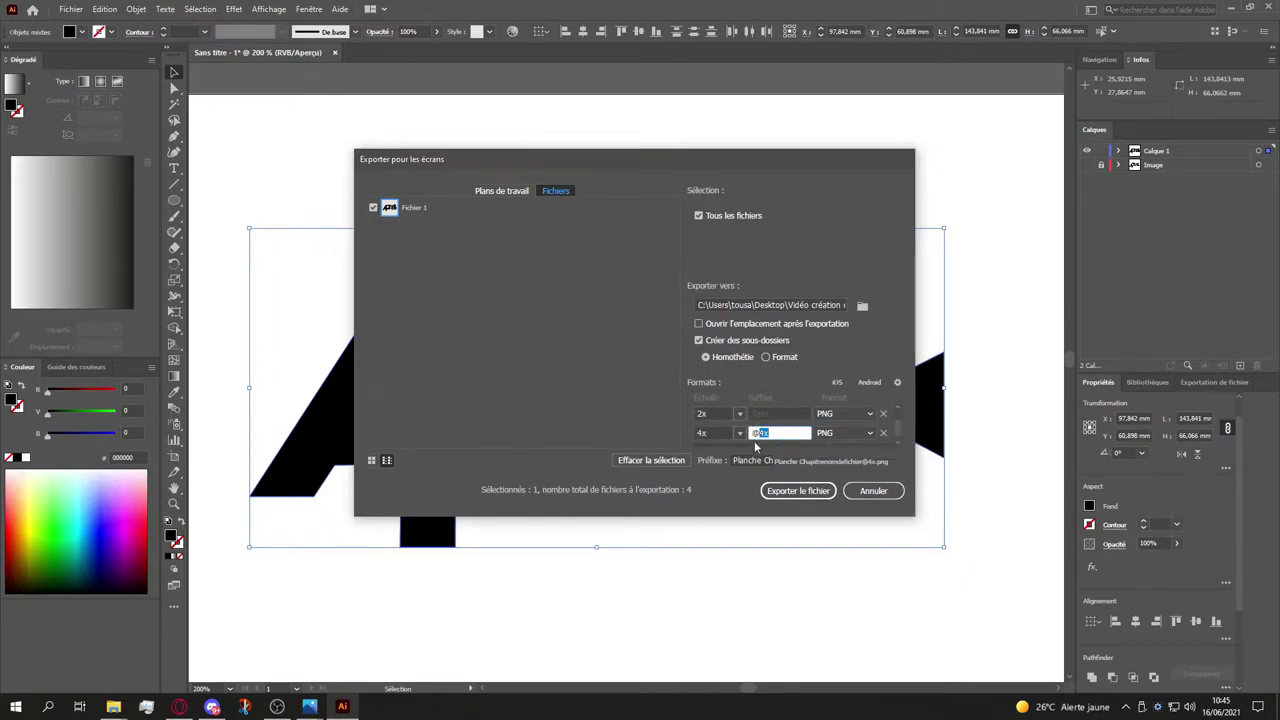
{"action": "key", "text": "BackSpace"}
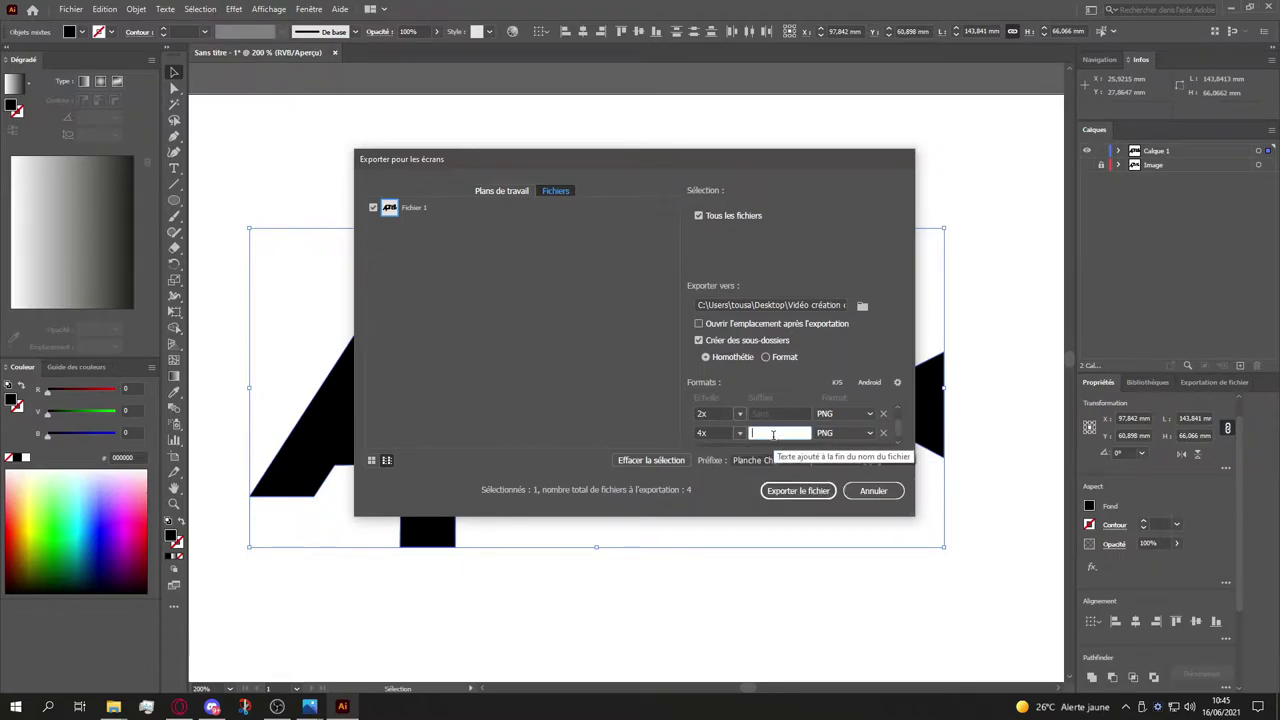
Step: Set the export file name prefix to "LOGO NOIRE" and keep PNG as the format of the 2x scale
{"action": "left_click", "coordinate": [765, 460]}
{"action": "key", "text": "ctrl+a"}
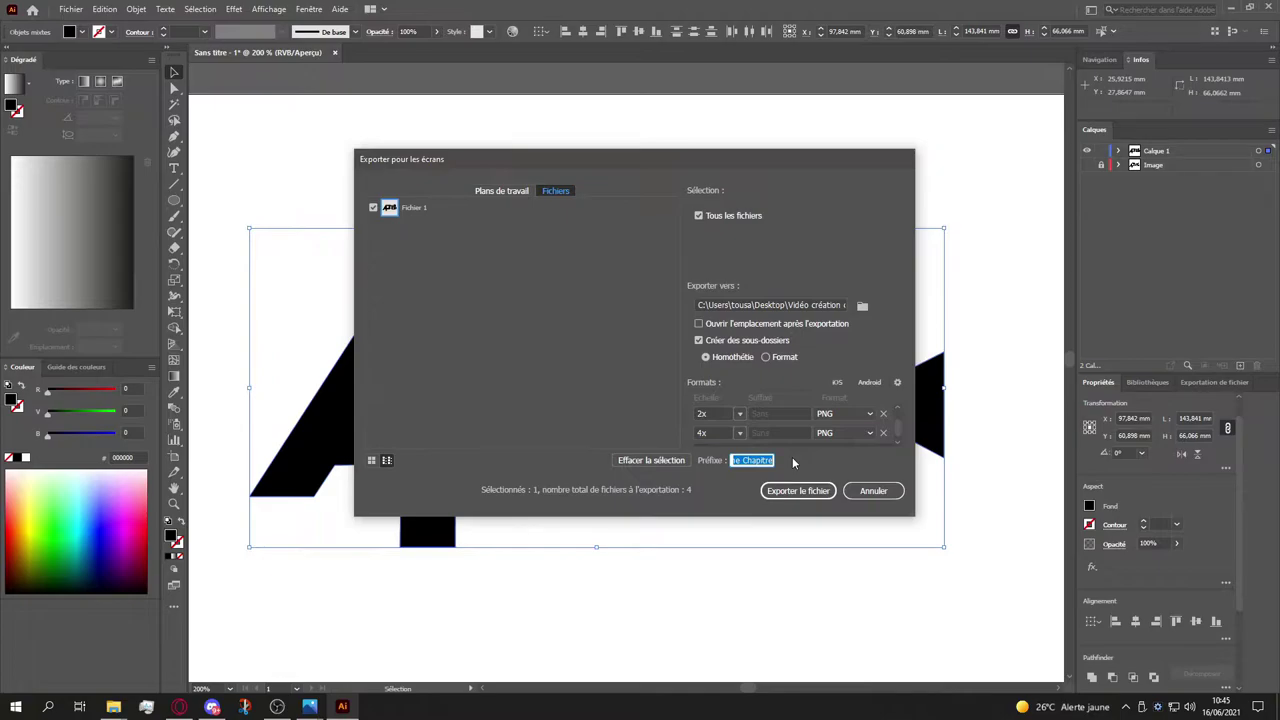
{"action": "type", "text": "L"}
{"action": "type", "text": "OGO NOIRE"}
{"action": "left_click", "coordinate": [842, 415]}
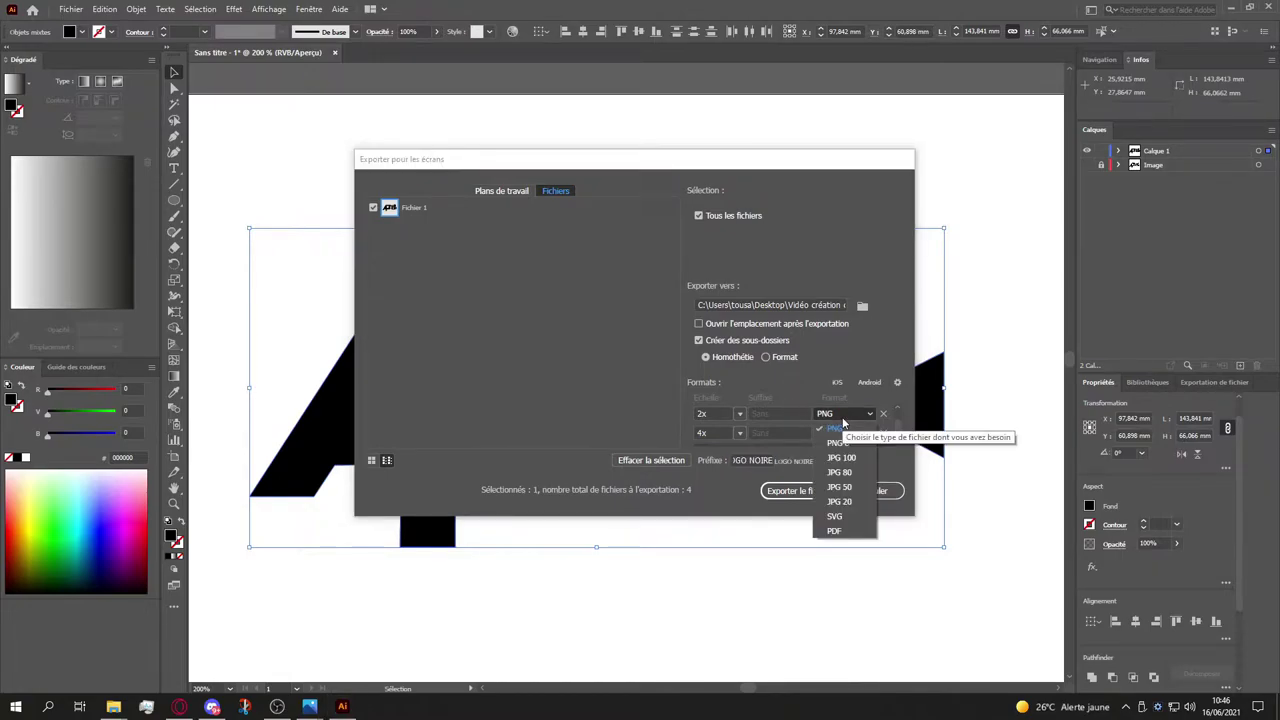
{"action": "left_click", "coordinate": [842, 424]}
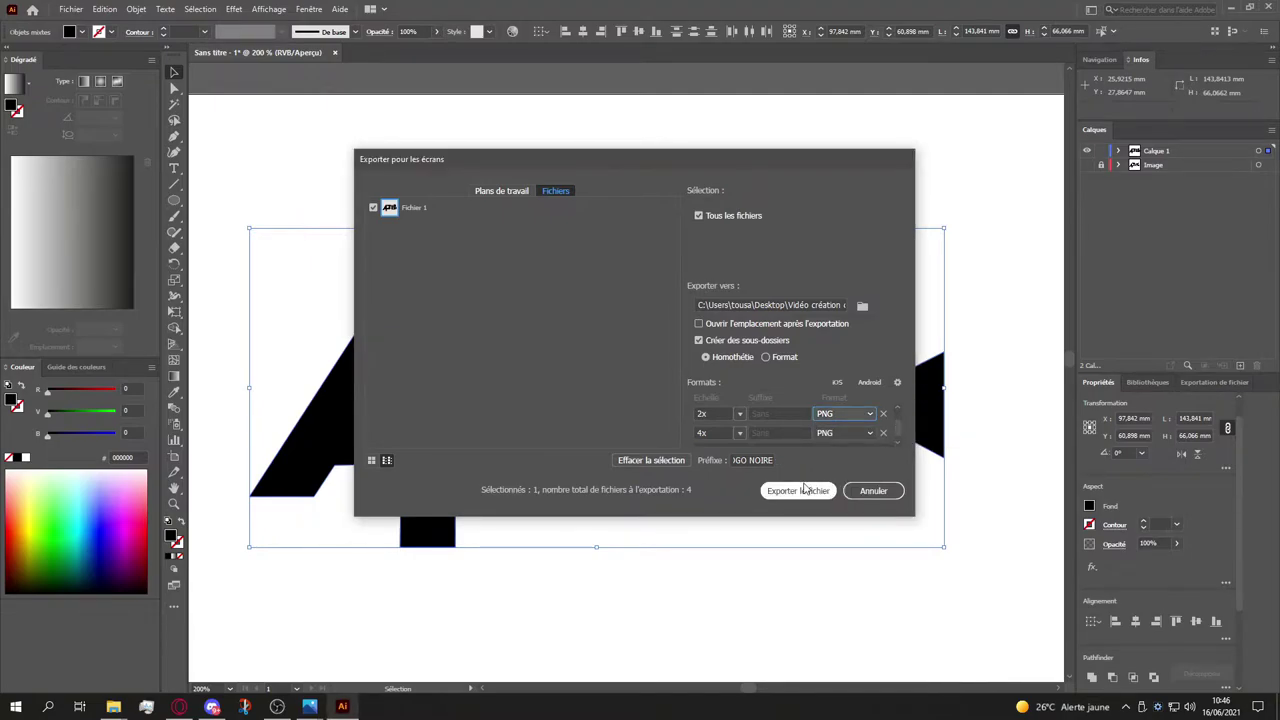
Step: Export the black logo as PNG files at all four scales, and change the selected logo's fill to white
{"action": "scroll", "coordinate": [797, 413], "scroll_direction": "up", "scroll_amount": 2}
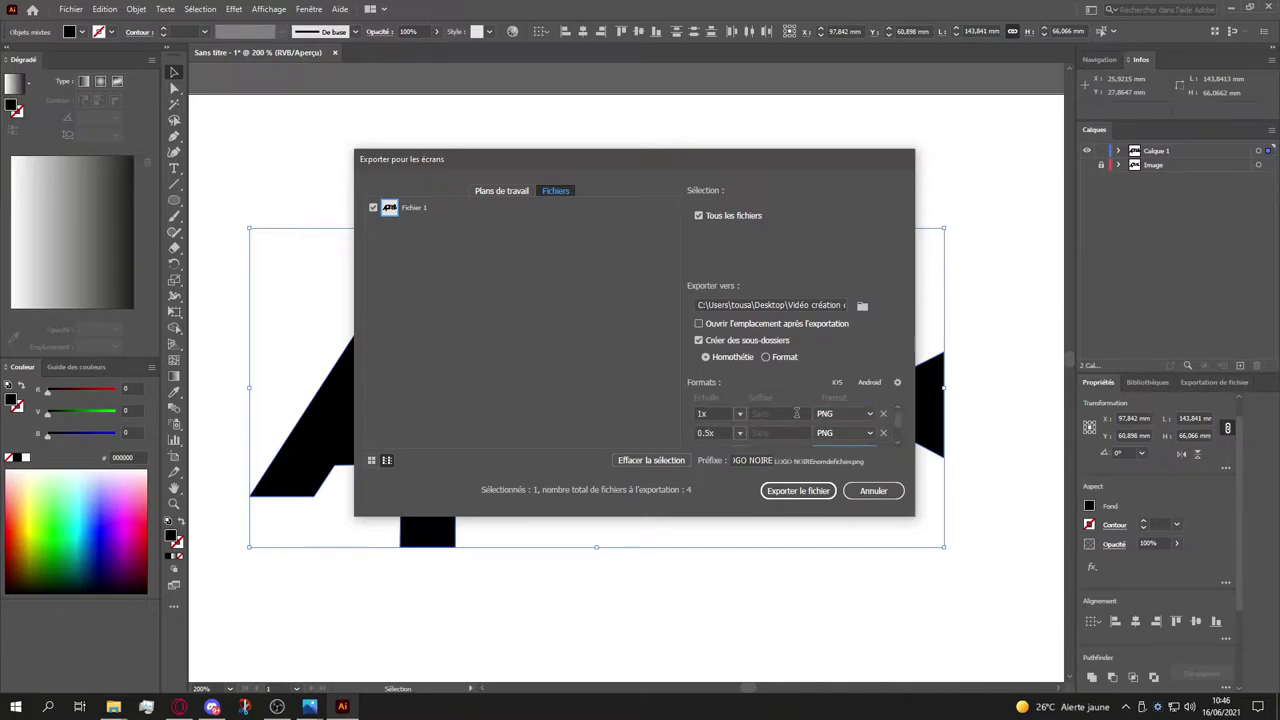
{"action": "left_click", "coordinate": [776, 492]}
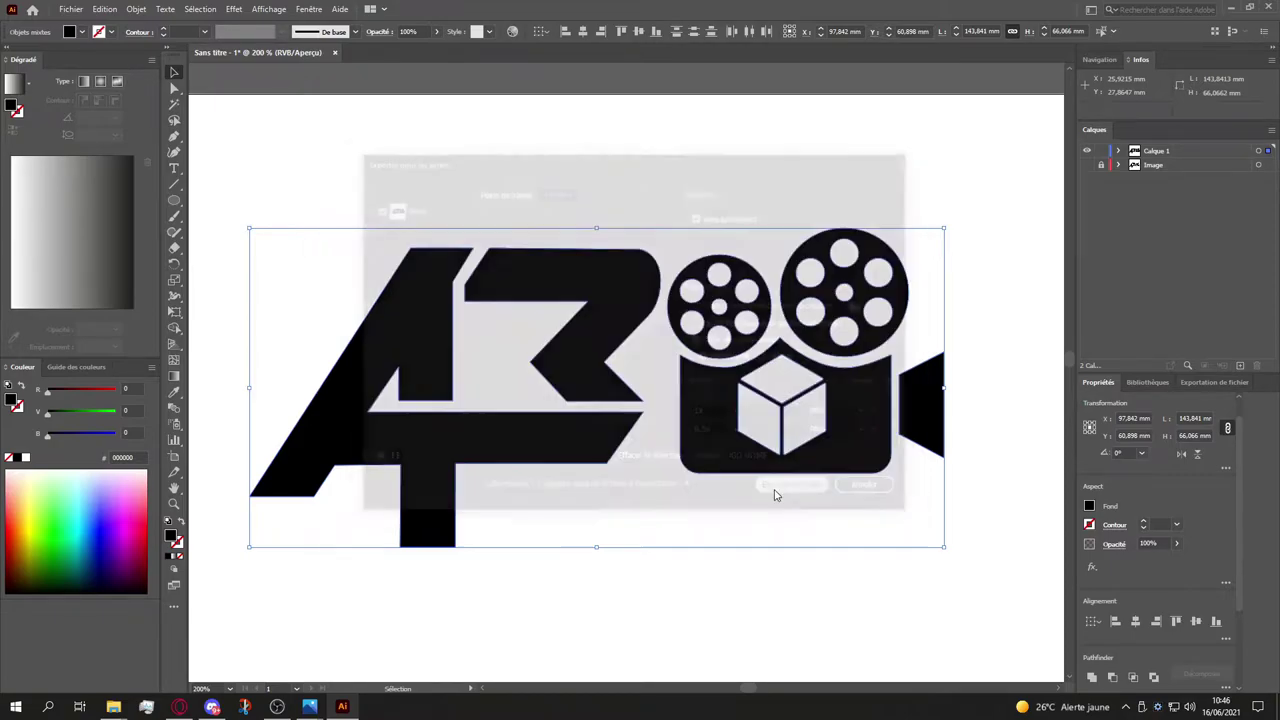
{"action": "left_click", "coordinate": [1090, 508]}
{"action": "left_click", "coordinate": [955, 554]}
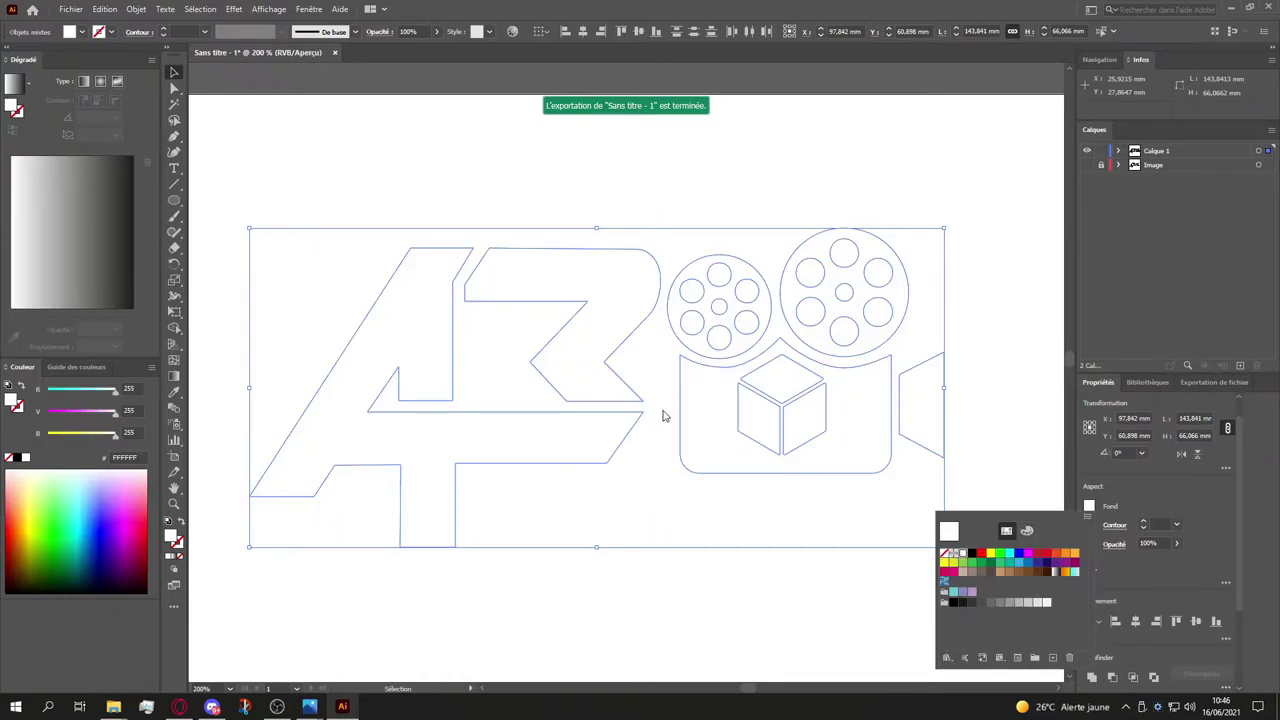
{"action": "key", "text": "Escape"}
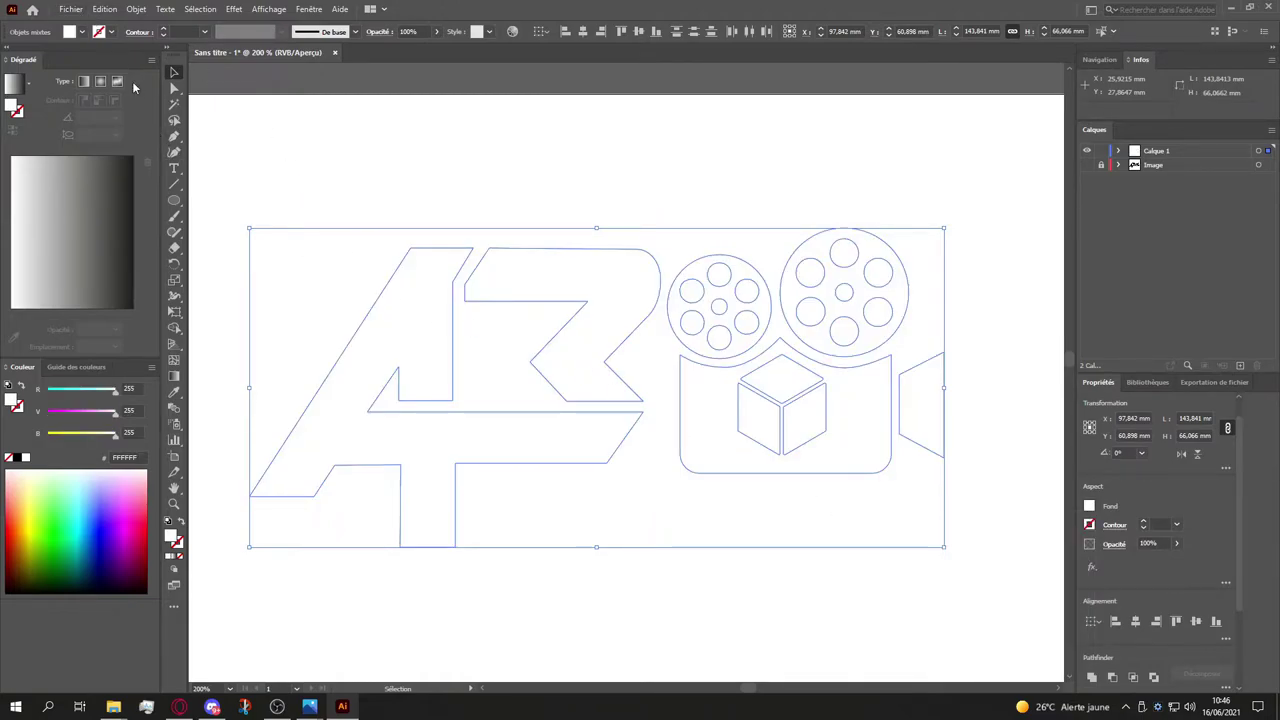
Step: Export the selected white logo with the file name prefix "LOGO BLANC", keeping the same PNG scales
{"action": "left_click", "coordinate": [71, 10]}
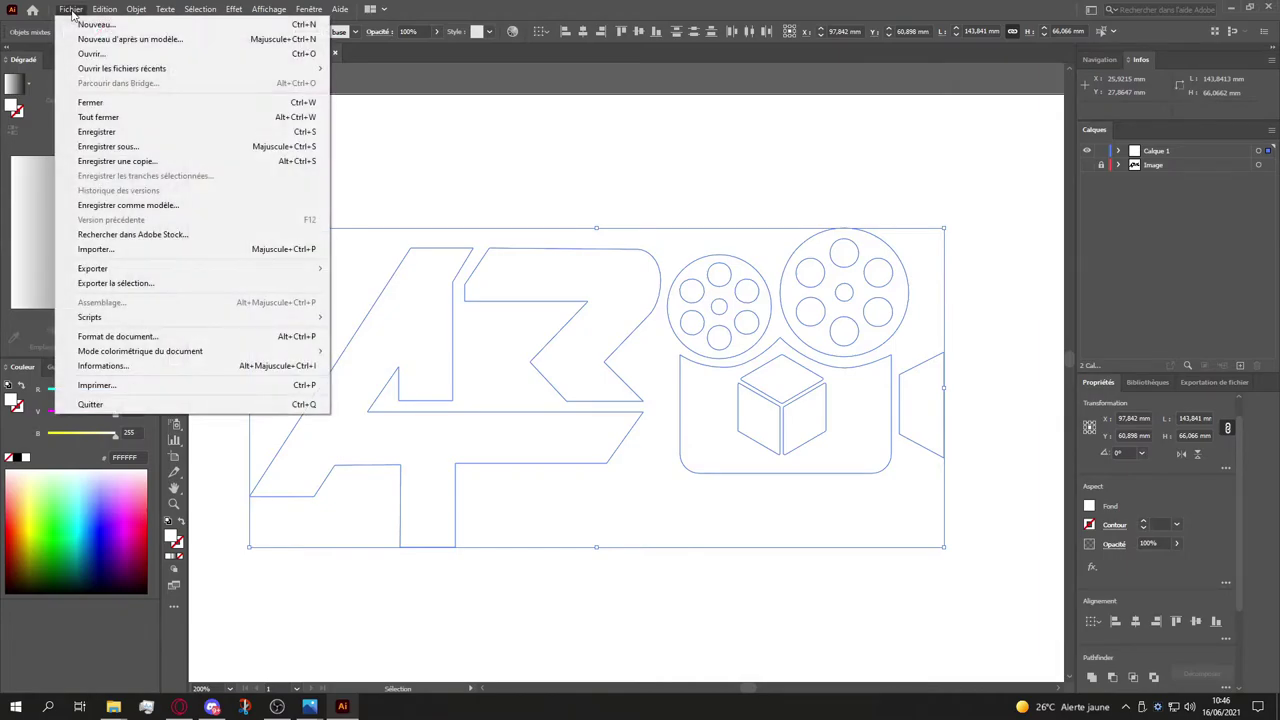
{"action": "left_click", "coordinate": [197, 284]}
{"action": "left_click", "coordinate": [765, 460]}
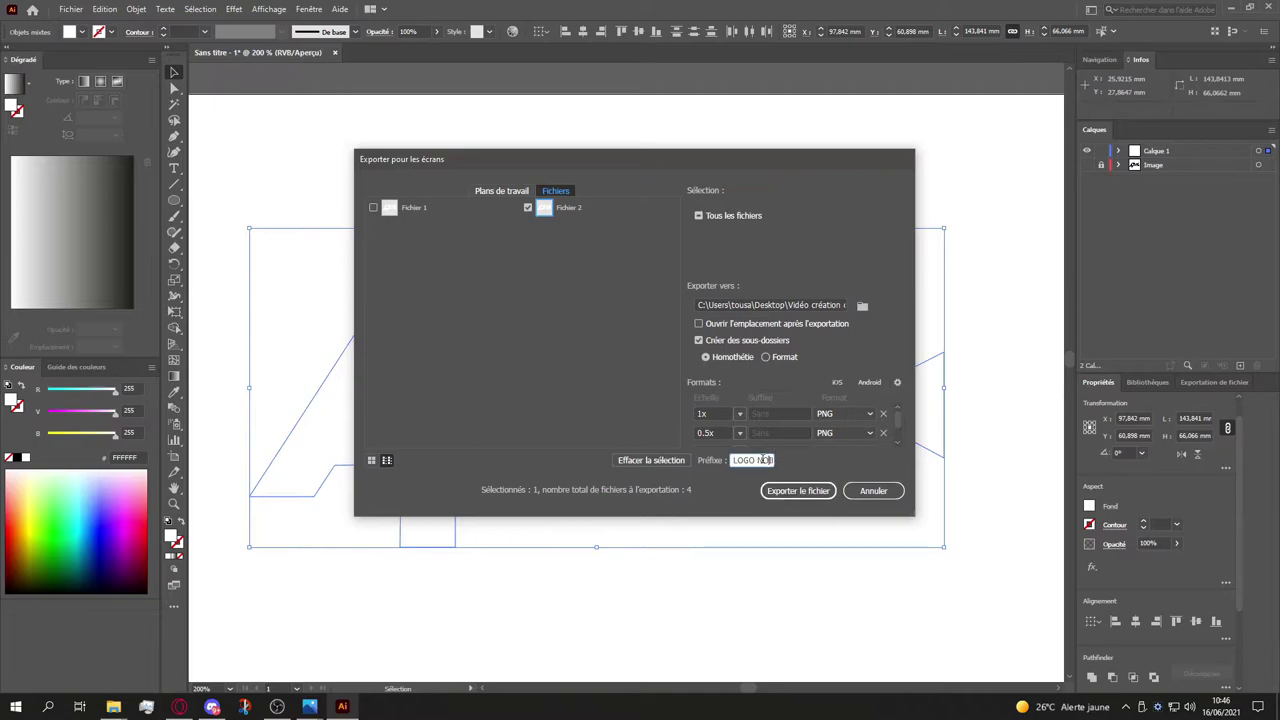
{"action": "double_click", "coordinate": [765, 460]}
{"action": "type", "text": "BLANC"}
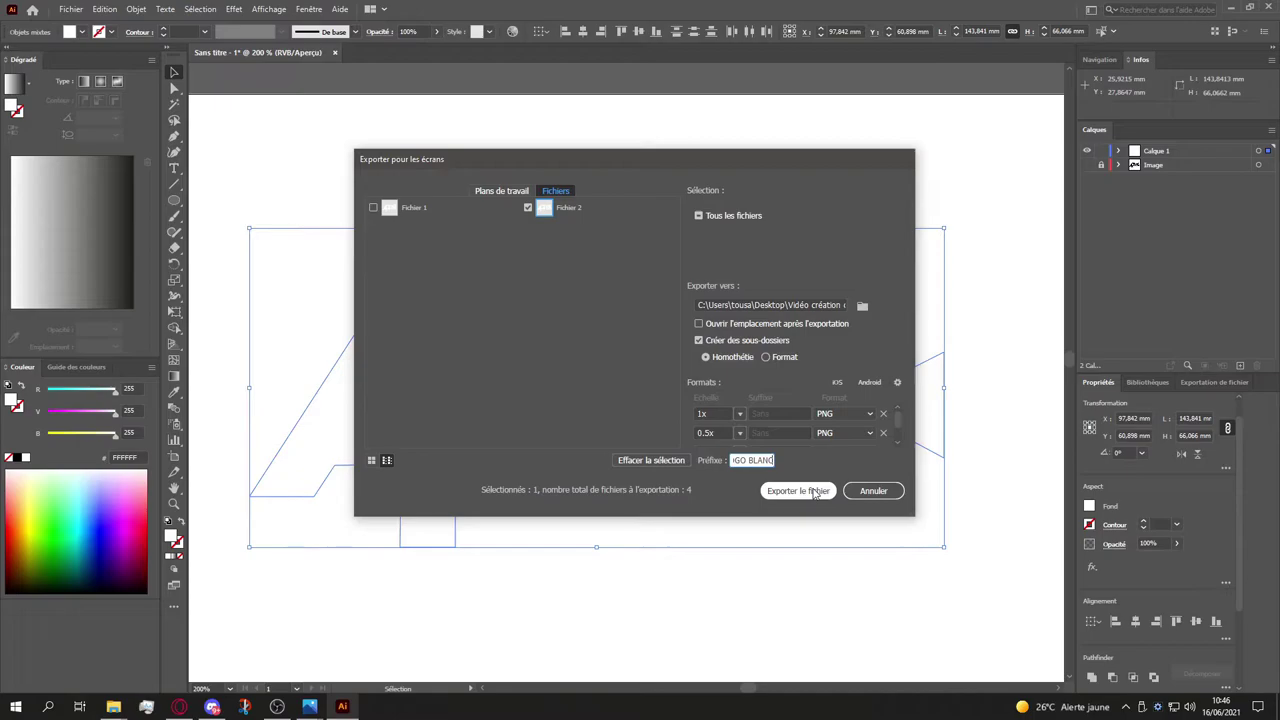
{"action": "left_click", "coordinate": [815, 492]}
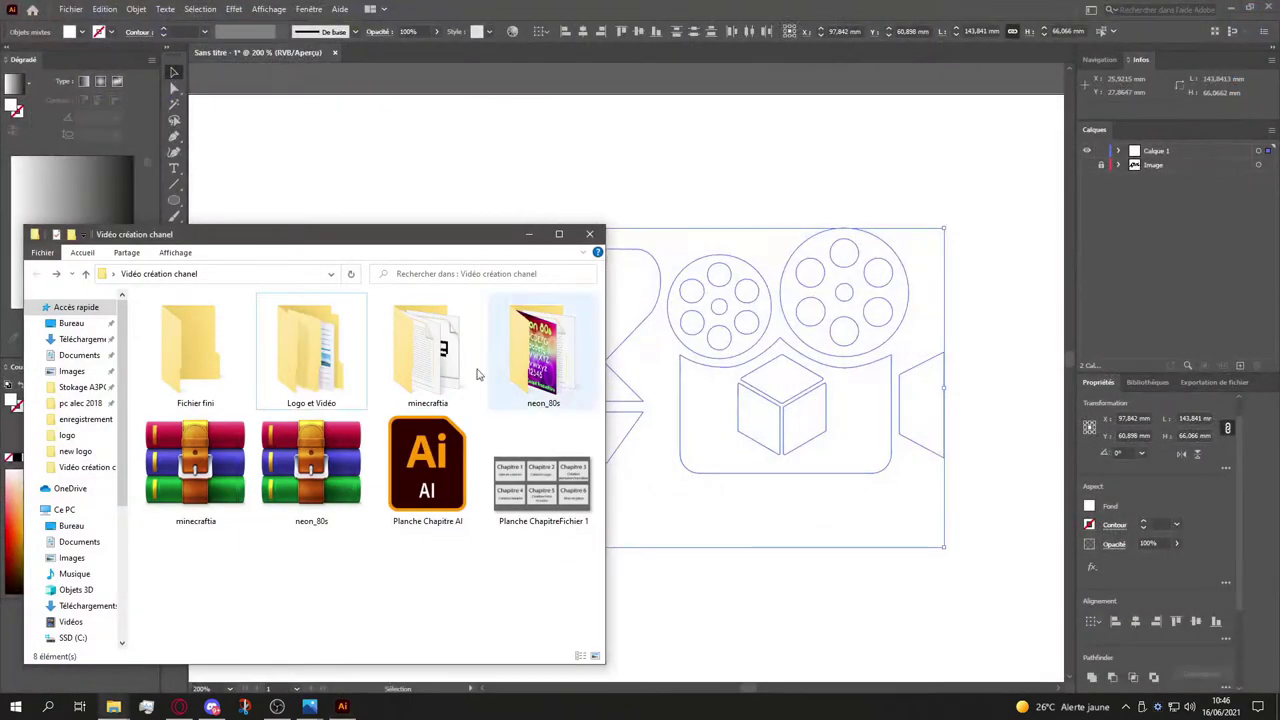
Step: In File Explorer, open the 0.5x subfolder of "Logo et Vidéo" and view the exported white logo PNG
{"action": "left_click", "coordinate": [268, 336]}
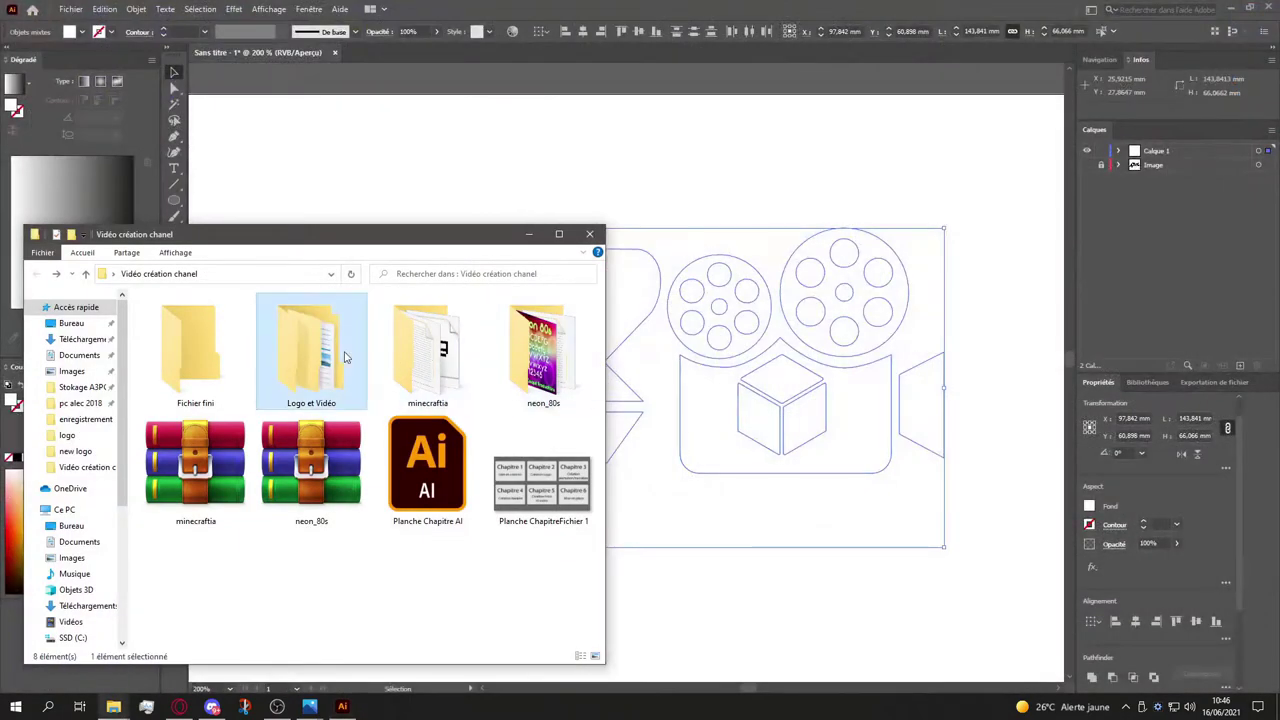
{"action": "double_click", "coordinate": [268, 336]}
{"action": "double_click", "coordinate": [179, 318]}
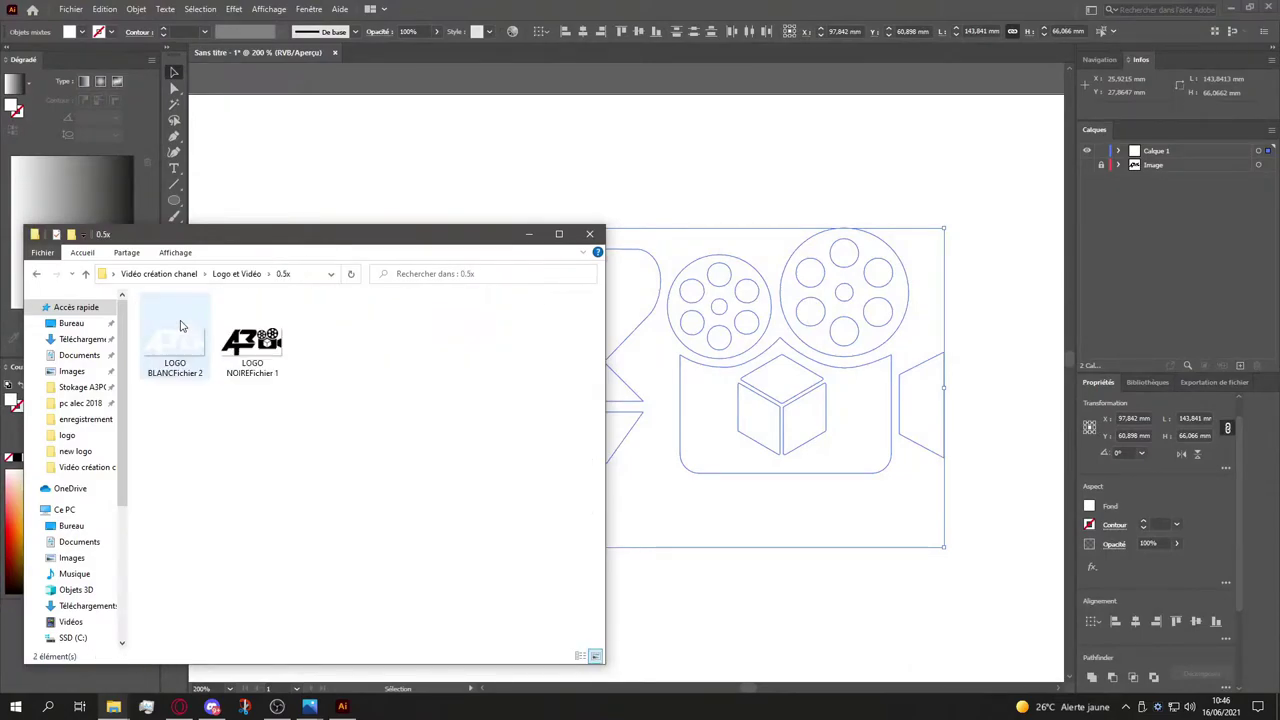
{"action": "left_click", "coordinate": [242, 358]}
{"action": "left_click", "coordinate": [180, 338]}
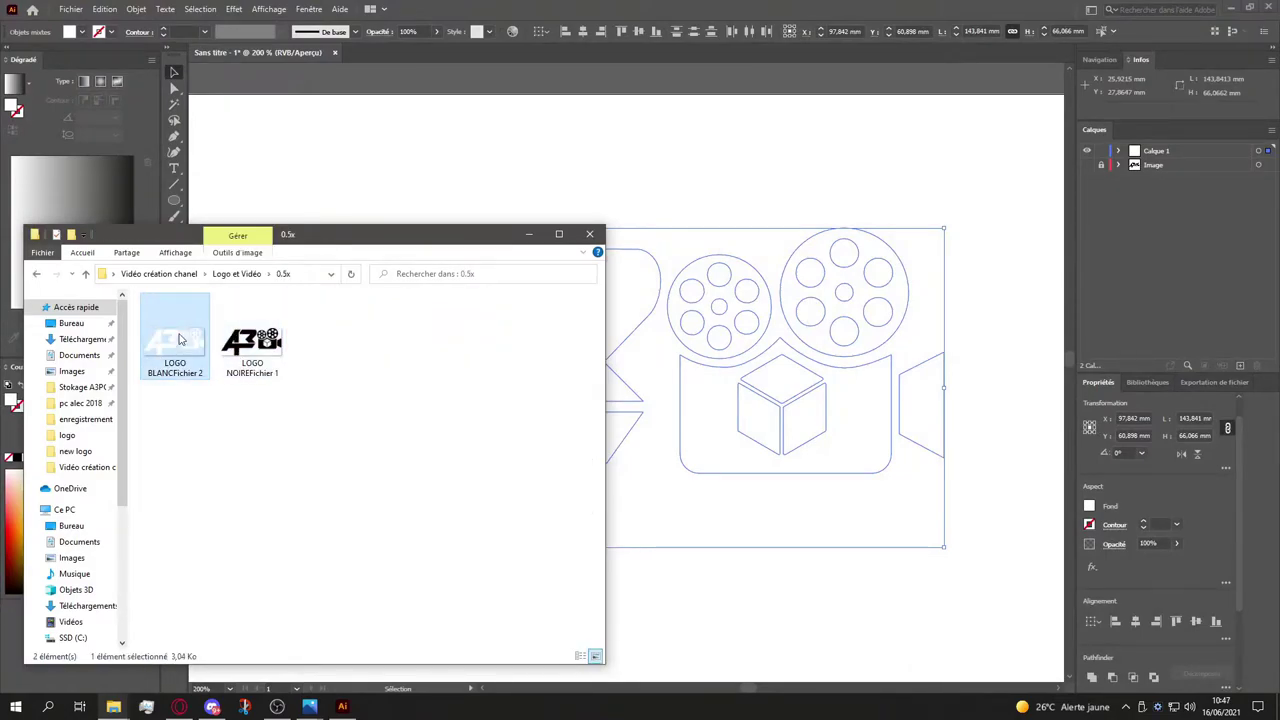
{"action": "double_click", "coordinate": [168, 338]}
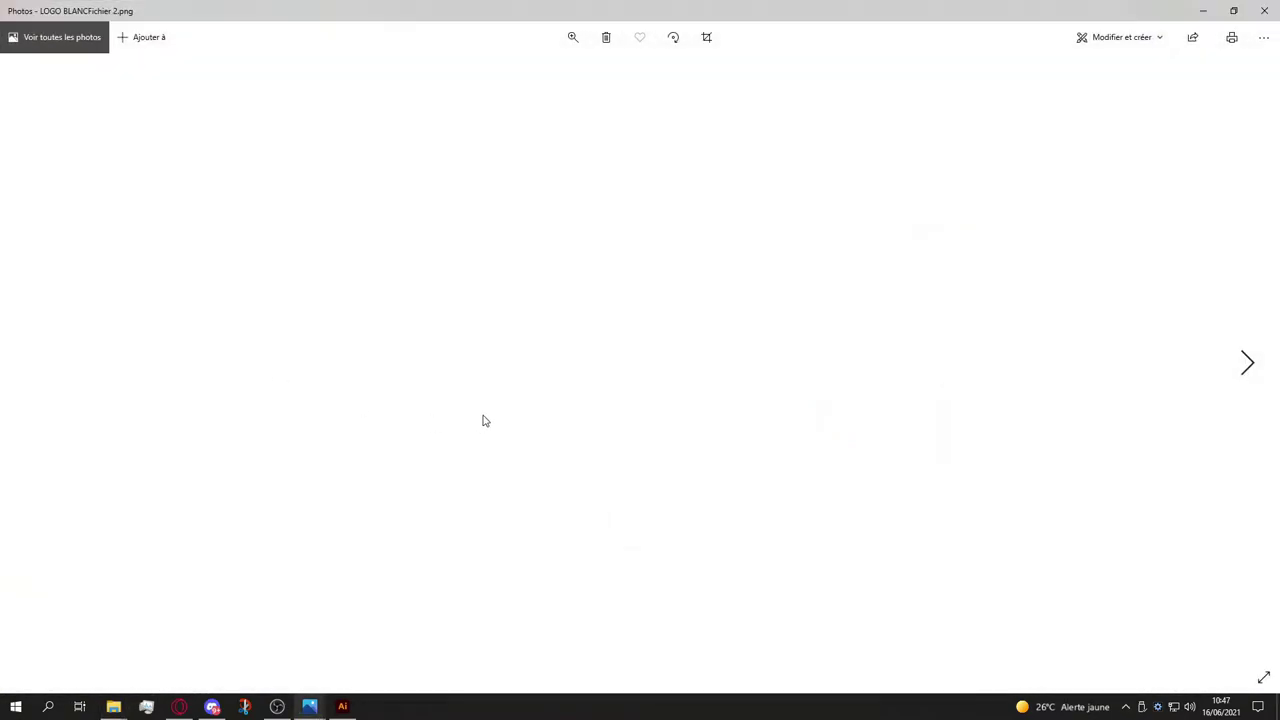
{"action": "left_click", "coordinate": [1264, 679]}
{"action": "left_click", "coordinate": [1230, 11]}
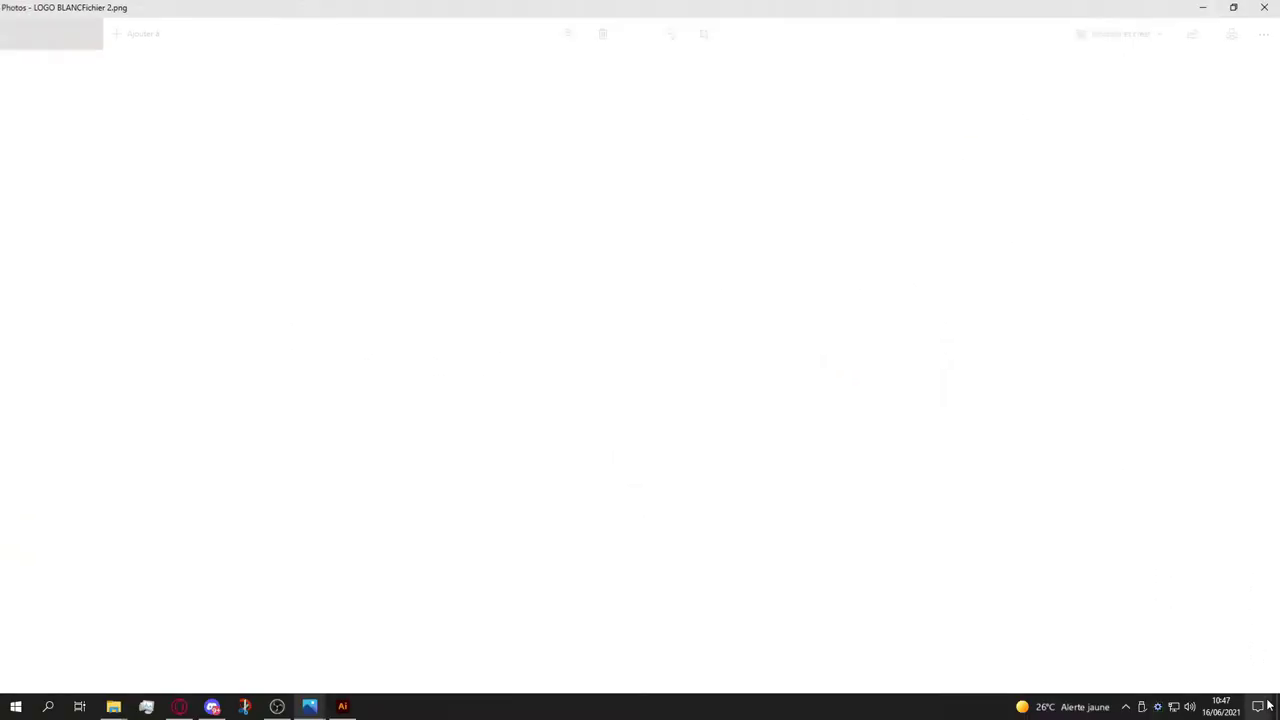
{"action": "left_click", "coordinate": [1264, 11]}
Step: View the exported black logo PNG enlarged, close it, and reopen the 0.5x folder
{"action": "double_click", "coordinate": [252, 336]}
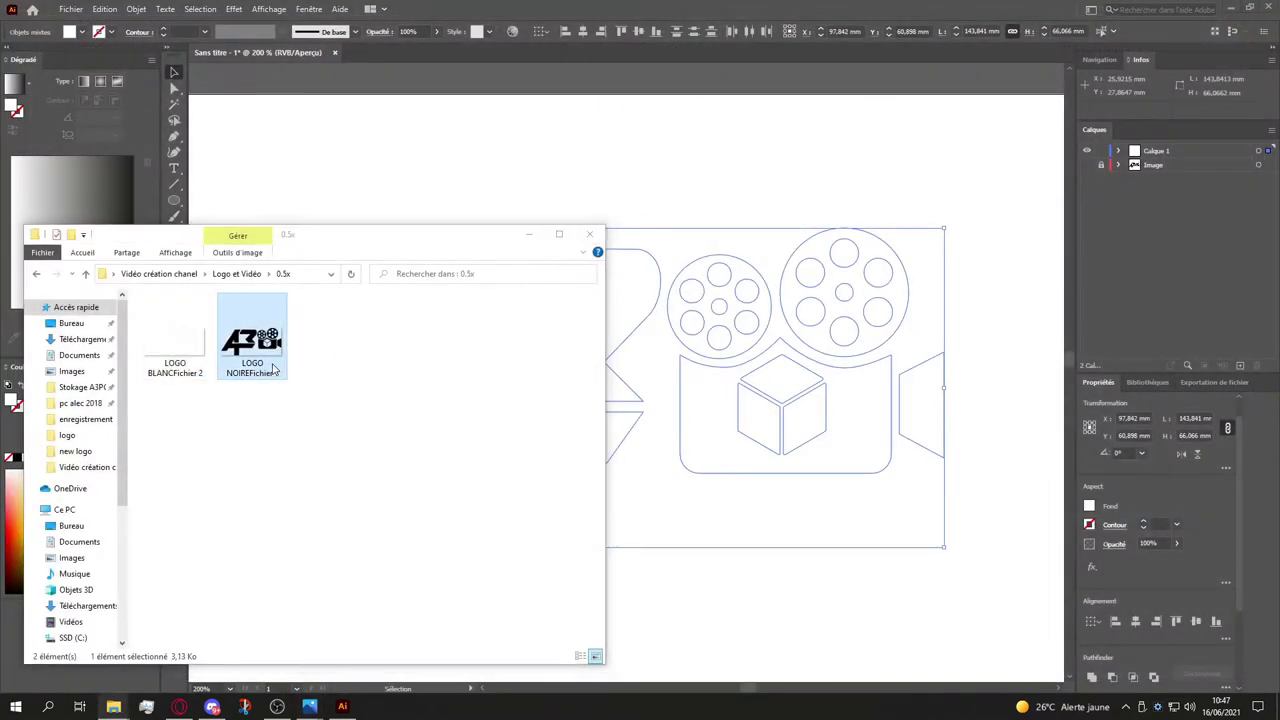
{"action": "scroll", "coordinate": [648, 381], "scroll_direction": "up", "scroll_amount": 5}
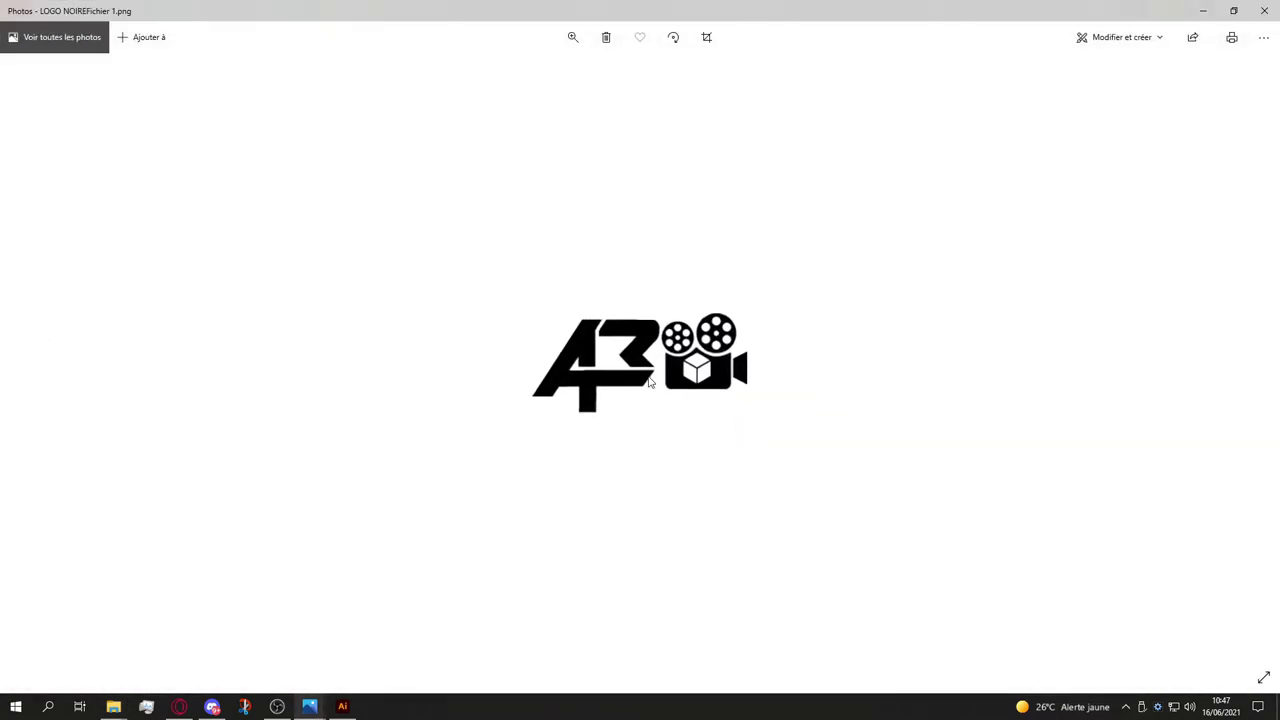
{"action": "scroll", "coordinate": [648, 381], "scroll_direction": "up", "scroll_amount": 2}
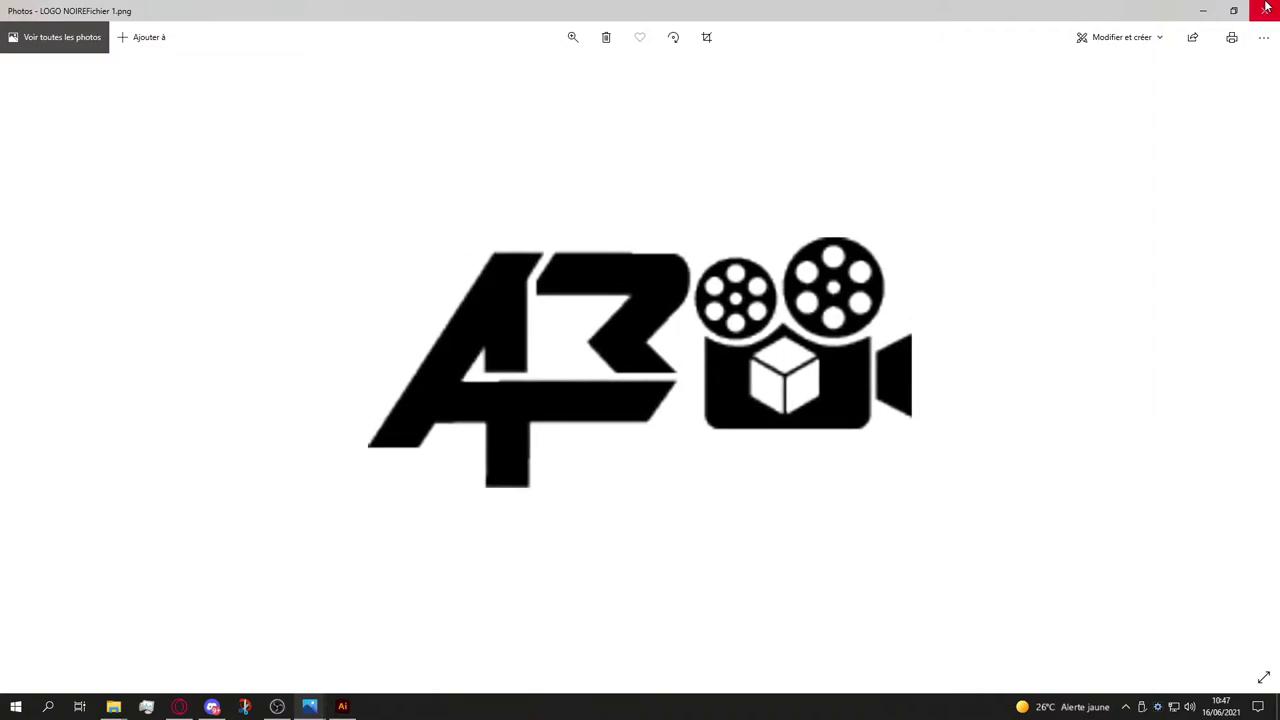
{"action": "left_click", "coordinate": [1264, 11]}
{"action": "key", "text": "BackSpace"}
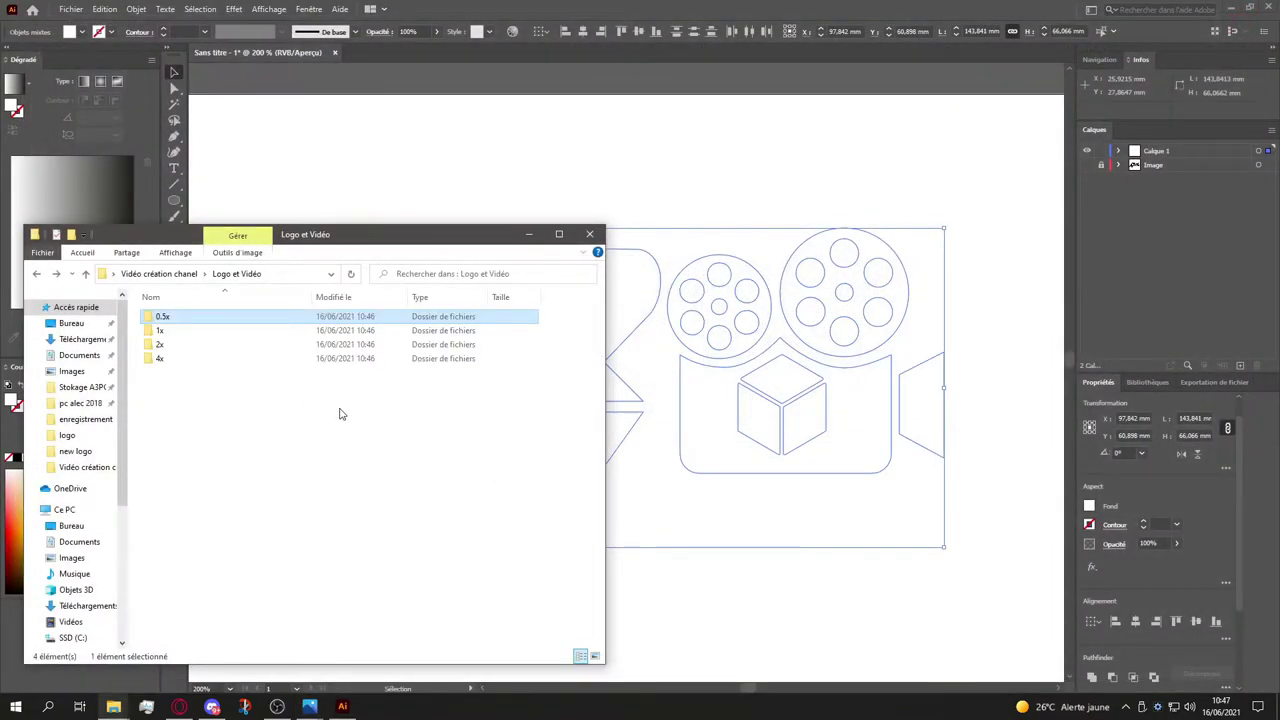
{"action": "double_click", "coordinate": [316, 318]}
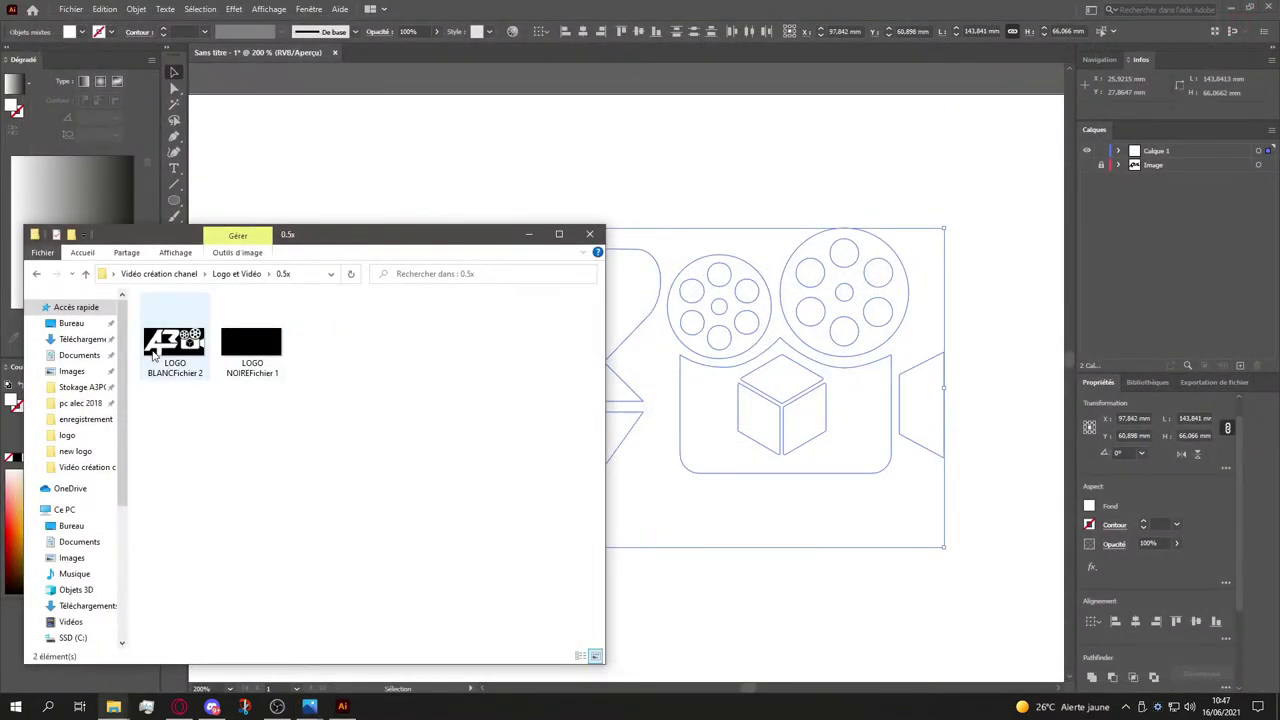
{"action": "left_click", "coordinate": [260, 352]}
{"action": "right_click", "coordinate": [260, 352]}
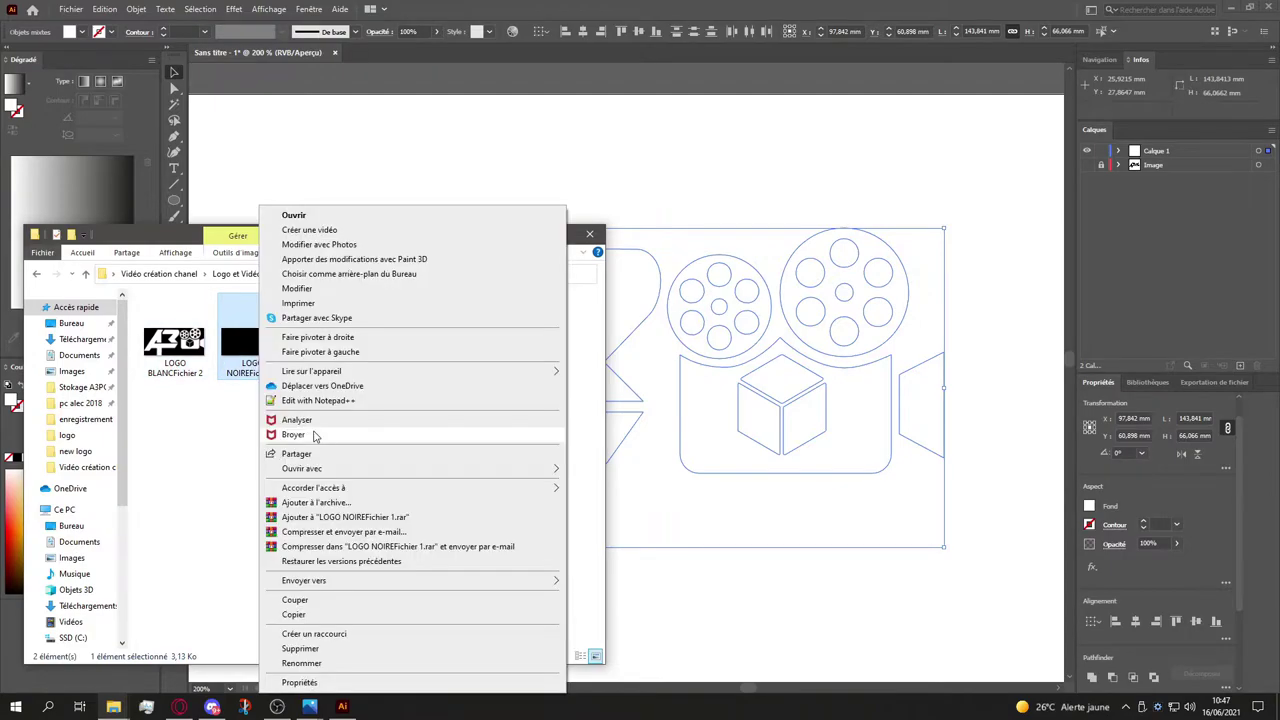
{"action": "left_click", "coordinate": [326, 663]}
{"action": "left_click", "coordinate": [355, 440]}
{"action": "left_click", "coordinate": [265, 348]}
{"action": "right_click", "coordinate": [265, 348]}
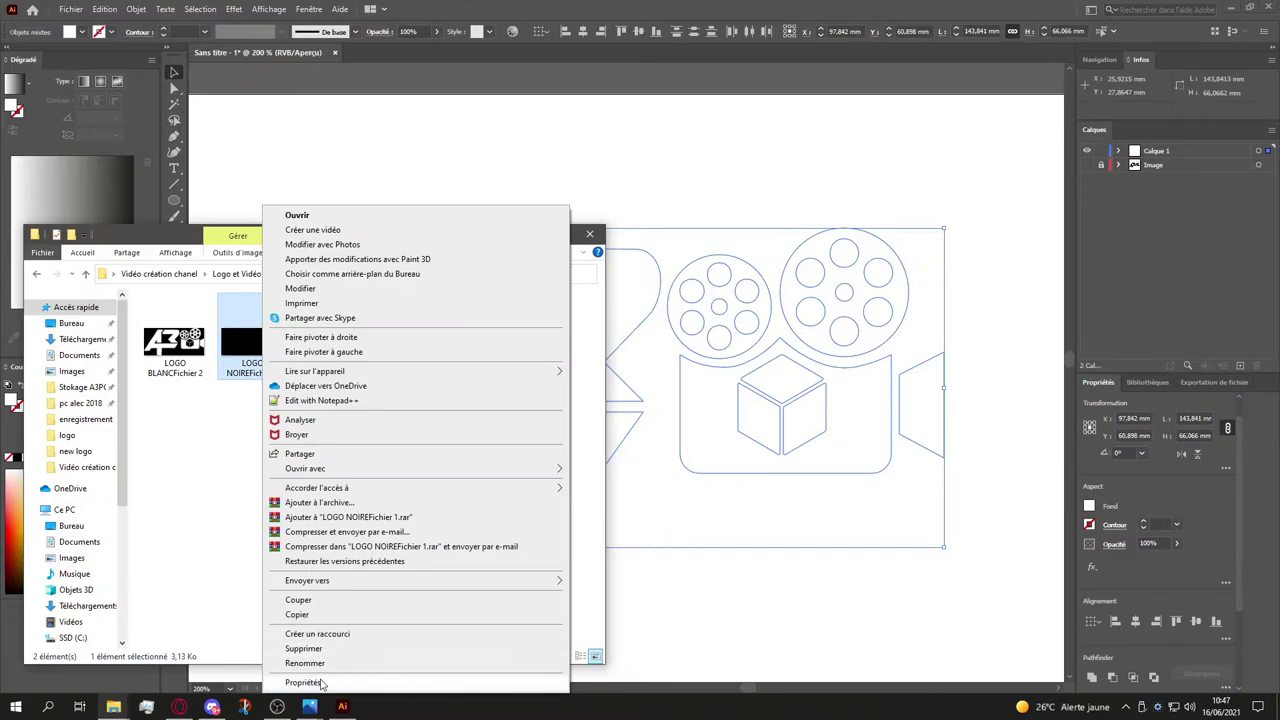
{"action": "left_click", "coordinate": [230, 578]}
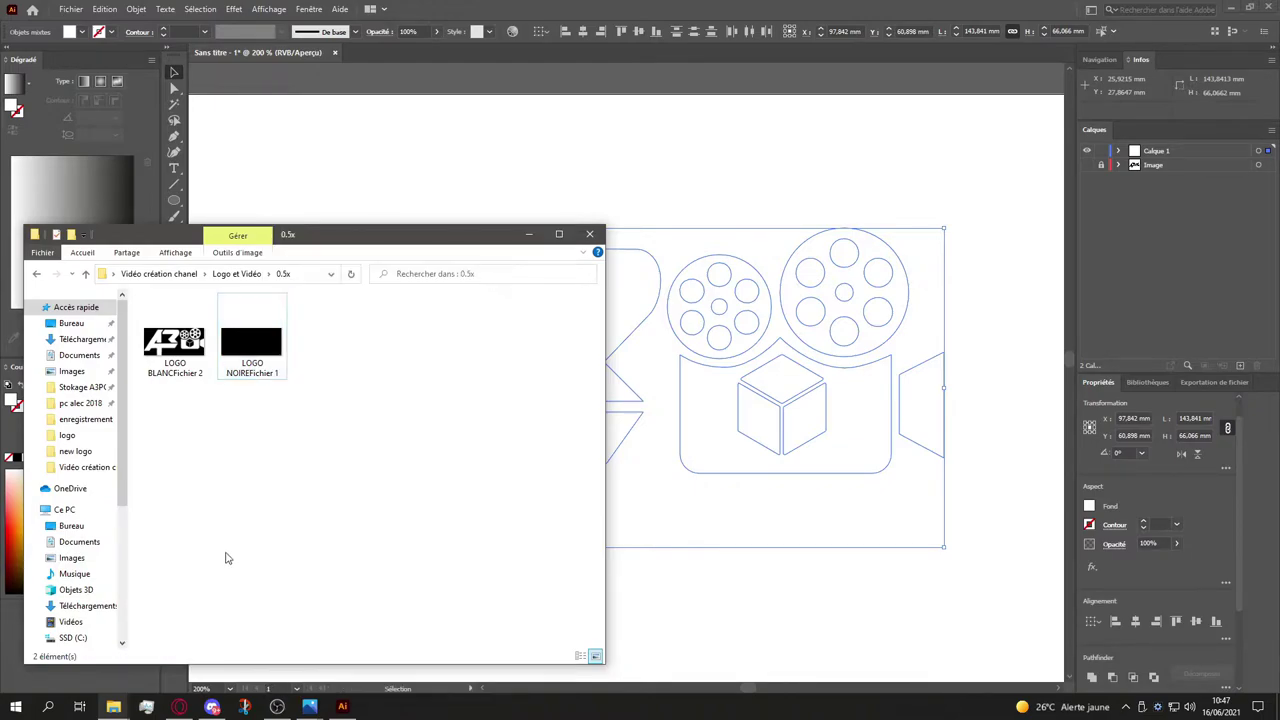
Step: Check the pixel dimensions of the 0.5x black logo PNG in its file properties
{"action": "mouse_move", "coordinate": [250, 376]}
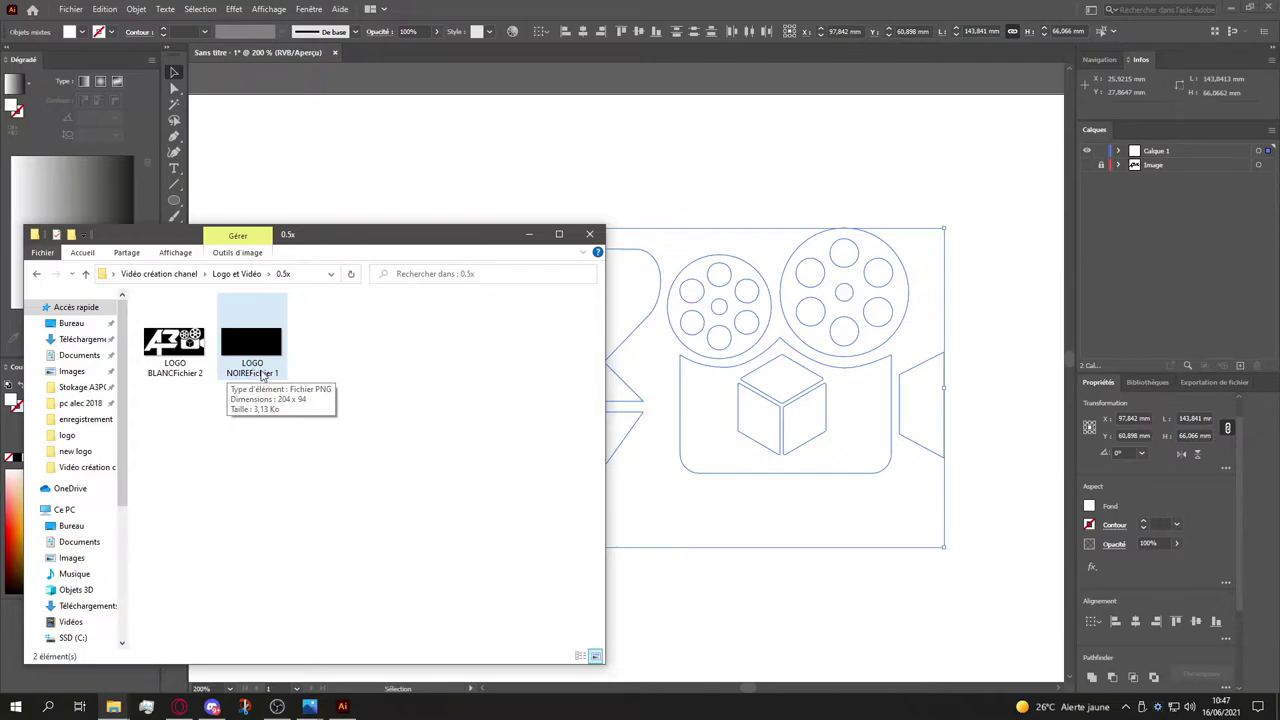
{"action": "right_click", "coordinate": [268, 372]}
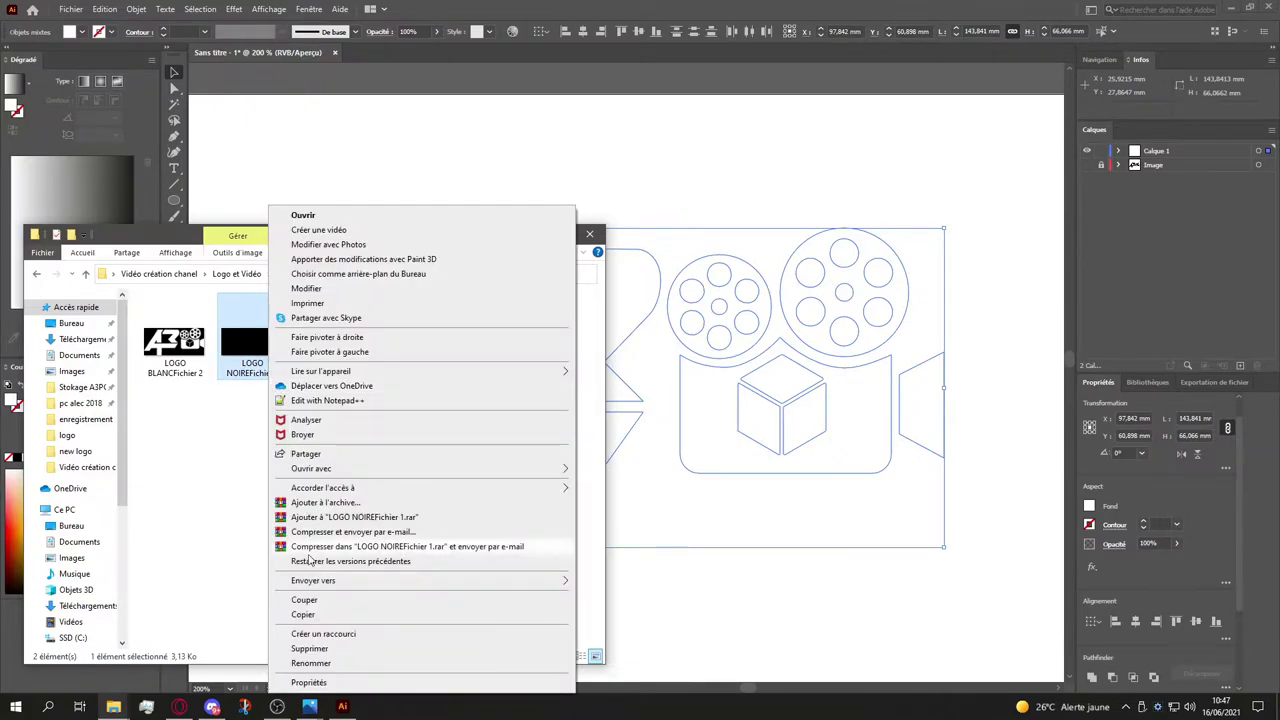
{"action": "left_click", "coordinate": [308, 682]}
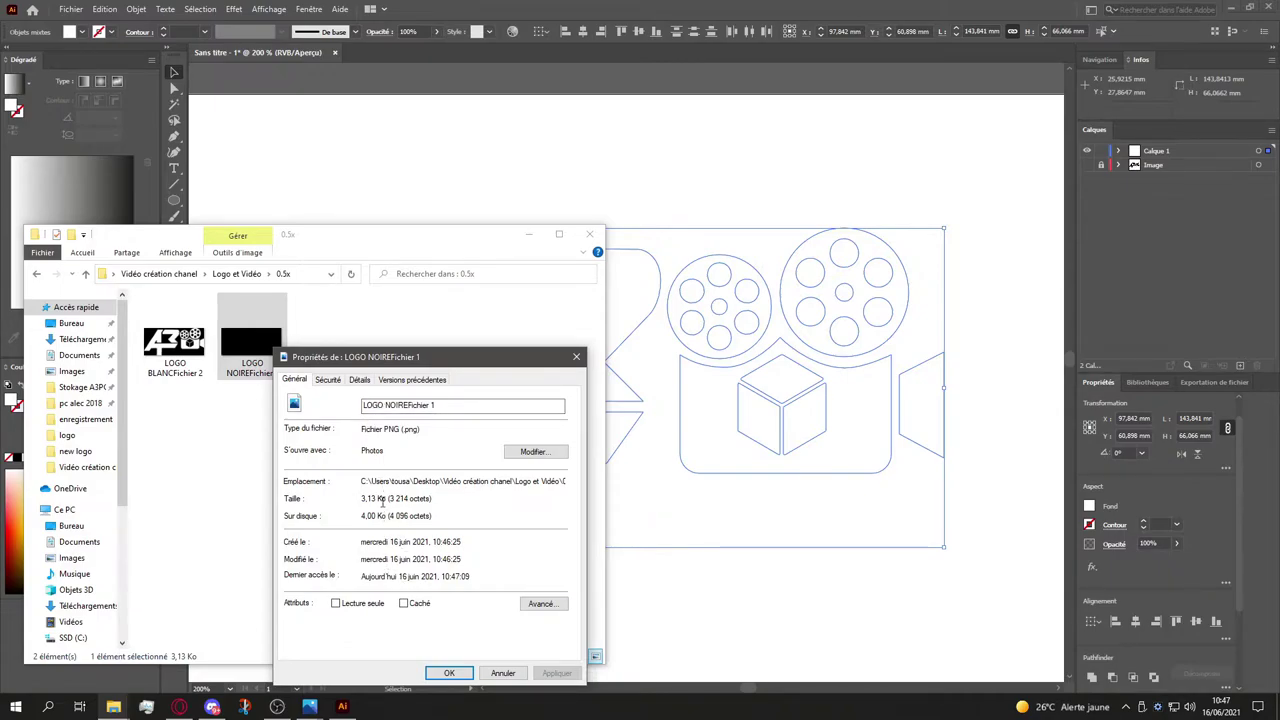
{"action": "left_click", "coordinate": [359, 380]}
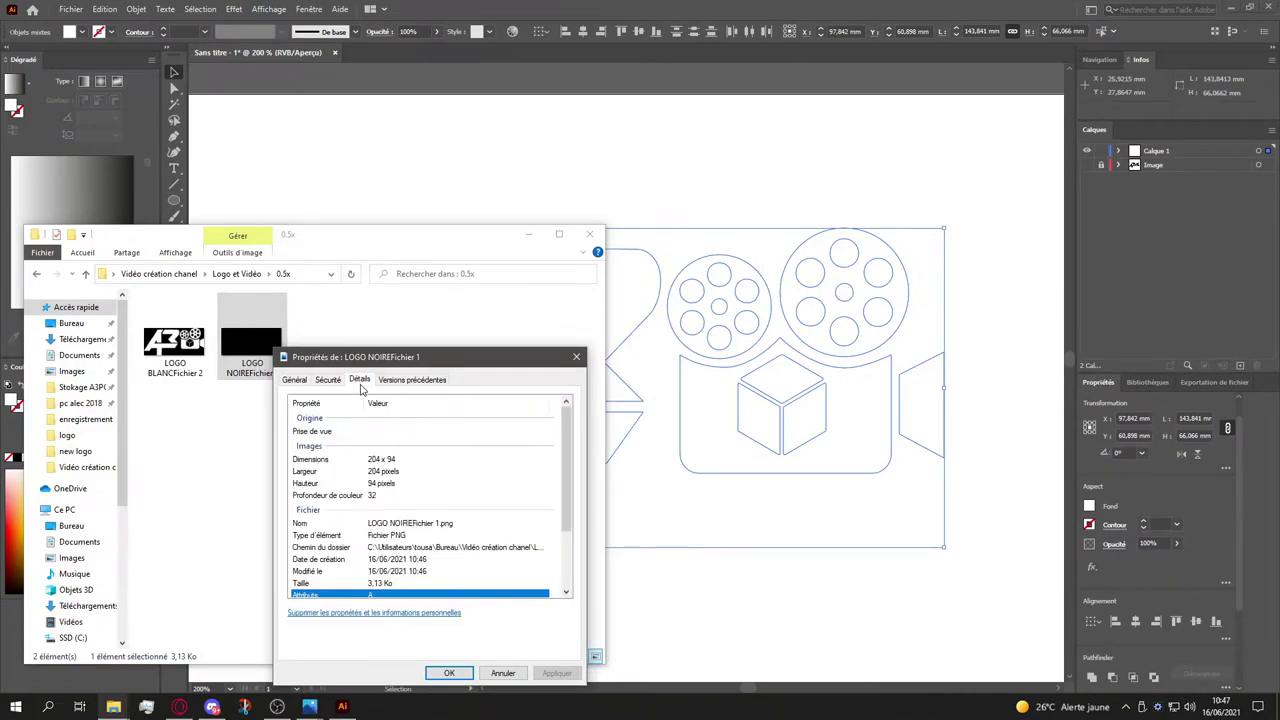
{"action": "left_click", "coordinate": [370, 462]}
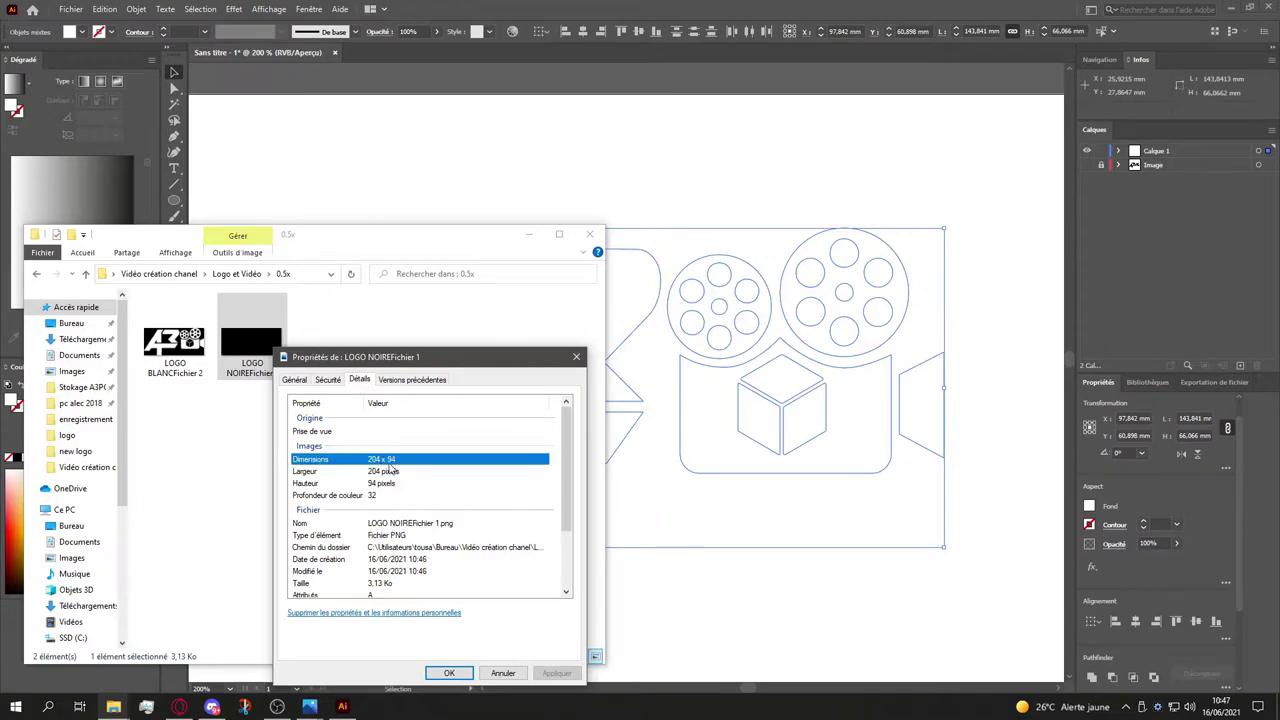
{"action": "left_click", "coordinate": [449, 673]}
Step: Open the 1x folder and check the pixel dimensions in the black logo PNG's detailed properties
{"action": "key", "text": "alt+Up"}
{"action": "double_click", "coordinate": [250, 330]}
{"action": "left_click", "coordinate": [245, 347]}
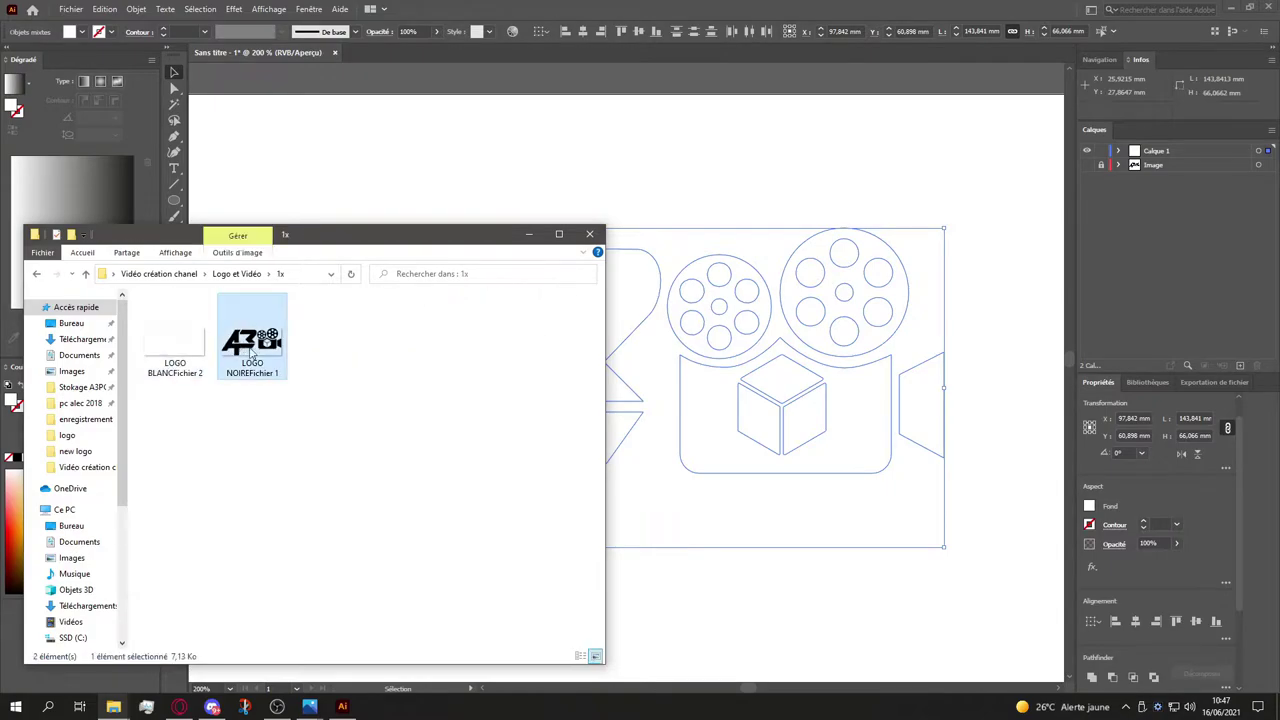
{"action": "right_click", "coordinate": [245, 347]}
{"action": "left_click", "coordinate": [345, 683]}
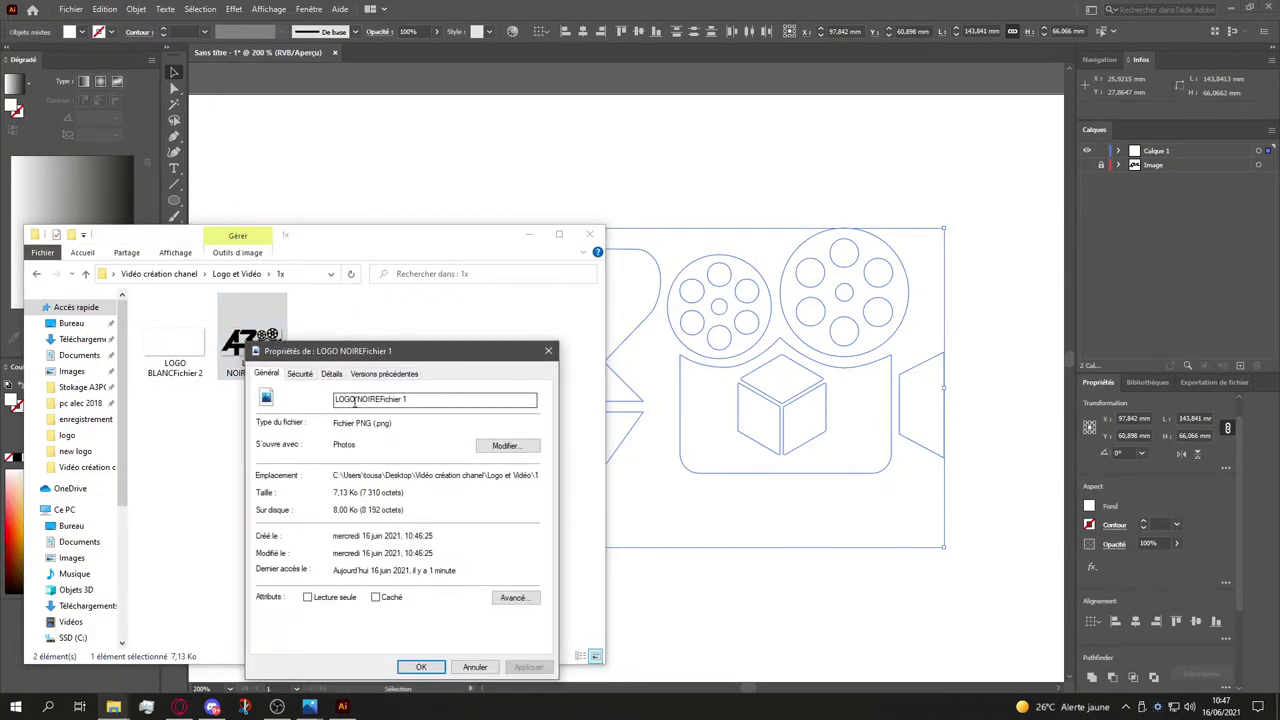
{"action": "left_click", "coordinate": [331, 373]}
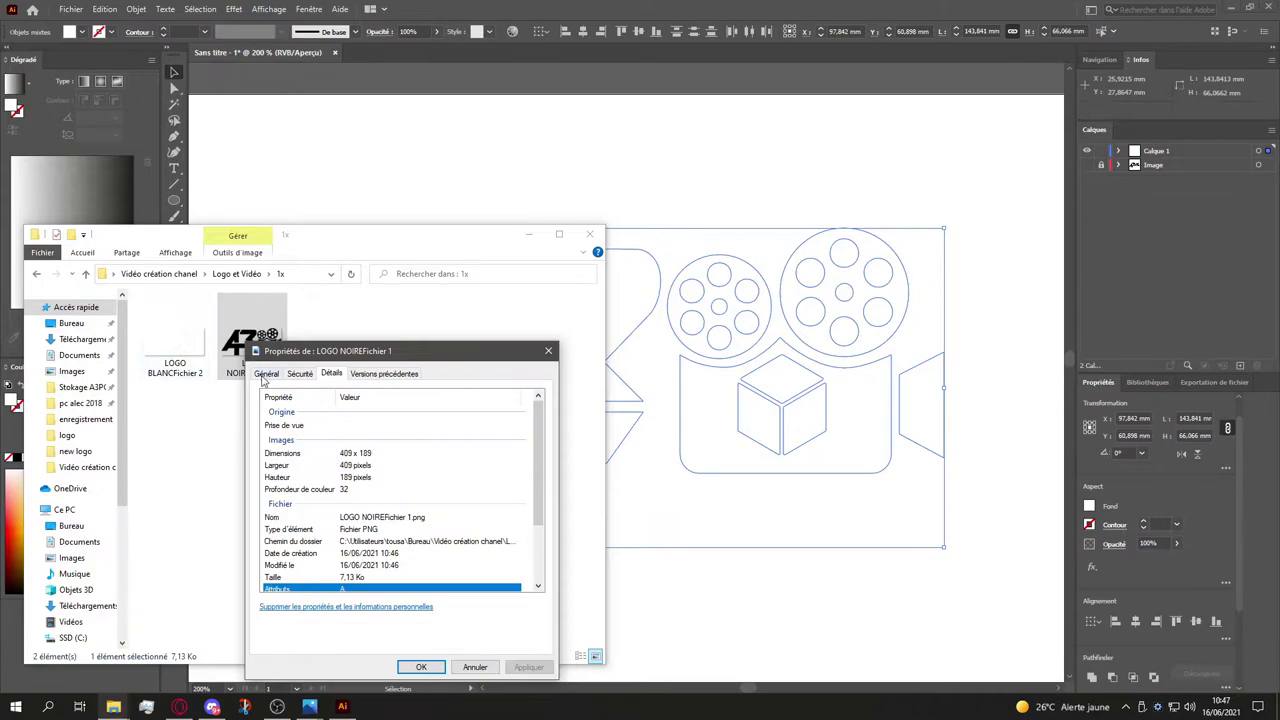
{"action": "left_click", "coordinate": [424, 667]}
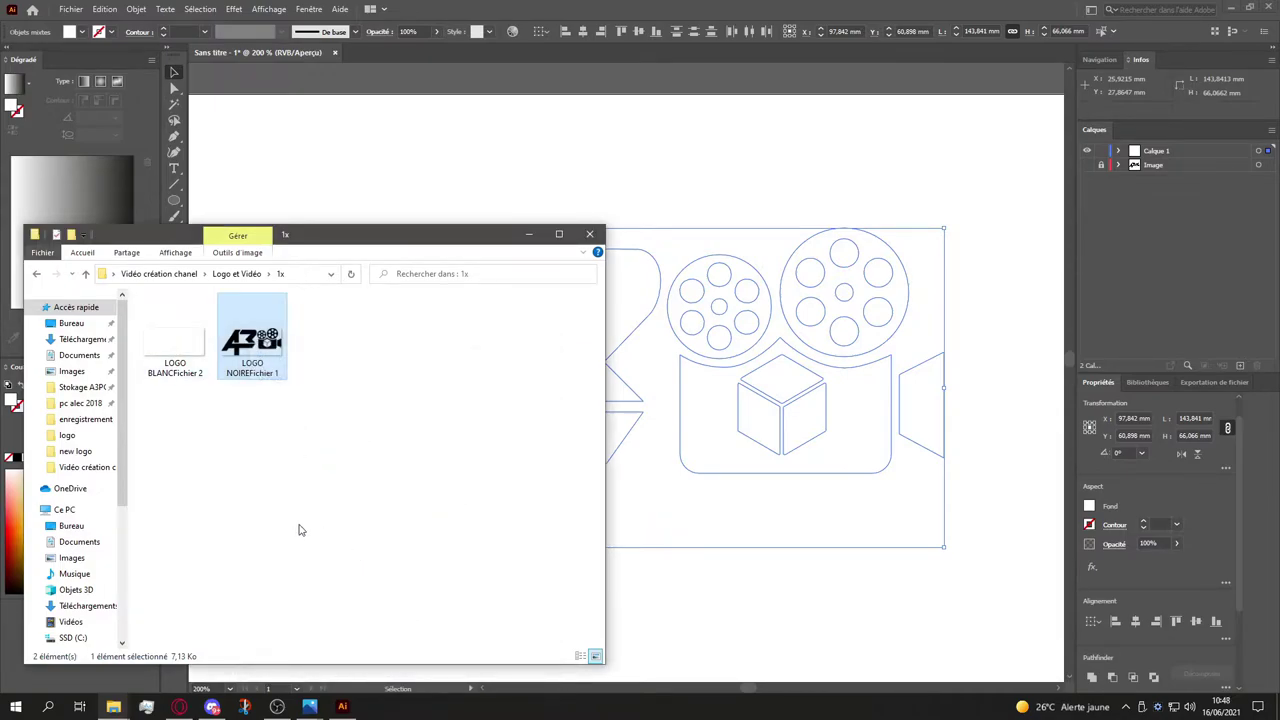
Step: Open the 2x folder and check the black logo PNG's dimensions in its detailed properties
{"action": "key", "text": "BackSpace"}
{"action": "double_click", "coordinate": [293, 345]}
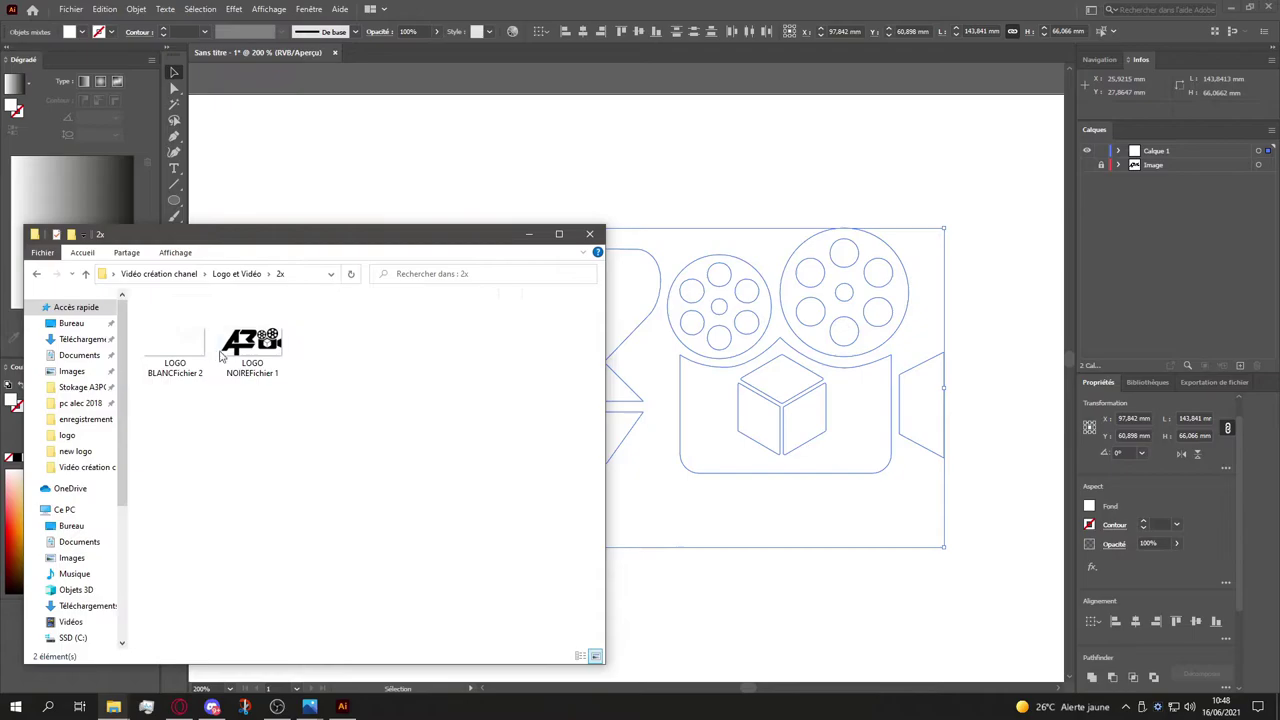
{"action": "right_click", "coordinate": [230, 360]}
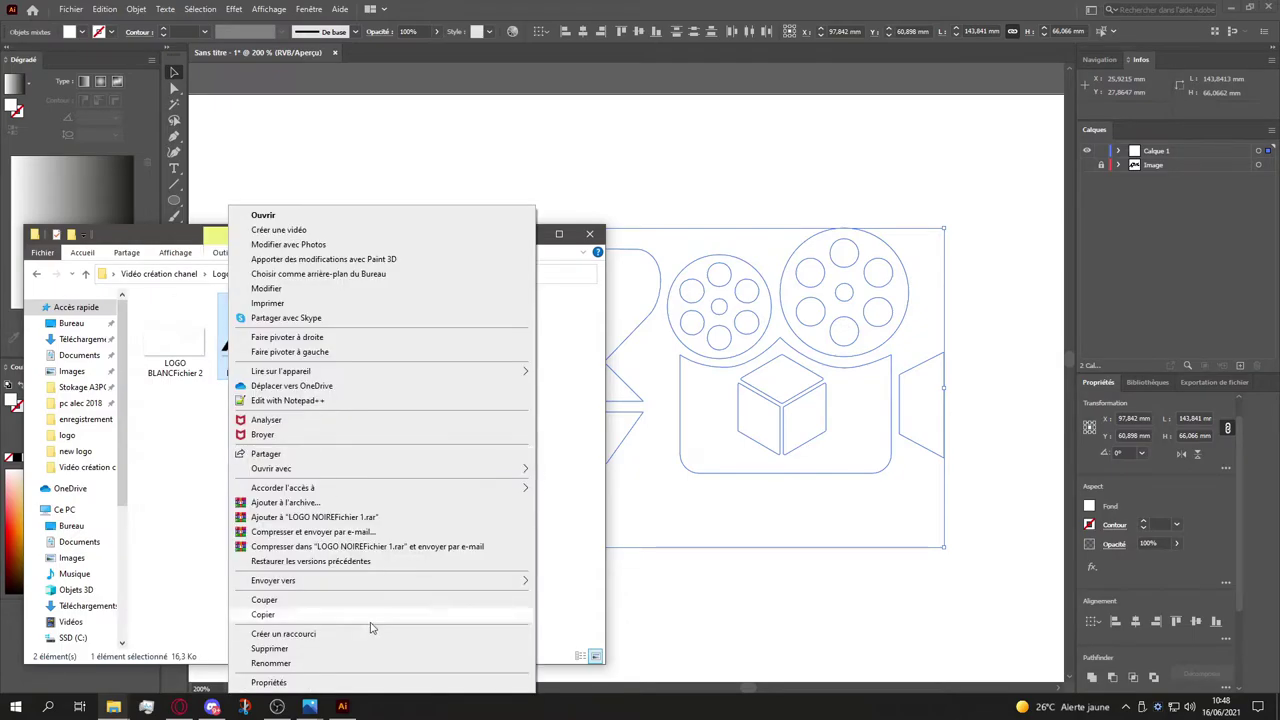
{"action": "left_click", "coordinate": [300, 680]}
{"action": "left_click", "coordinate": [319, 380]}
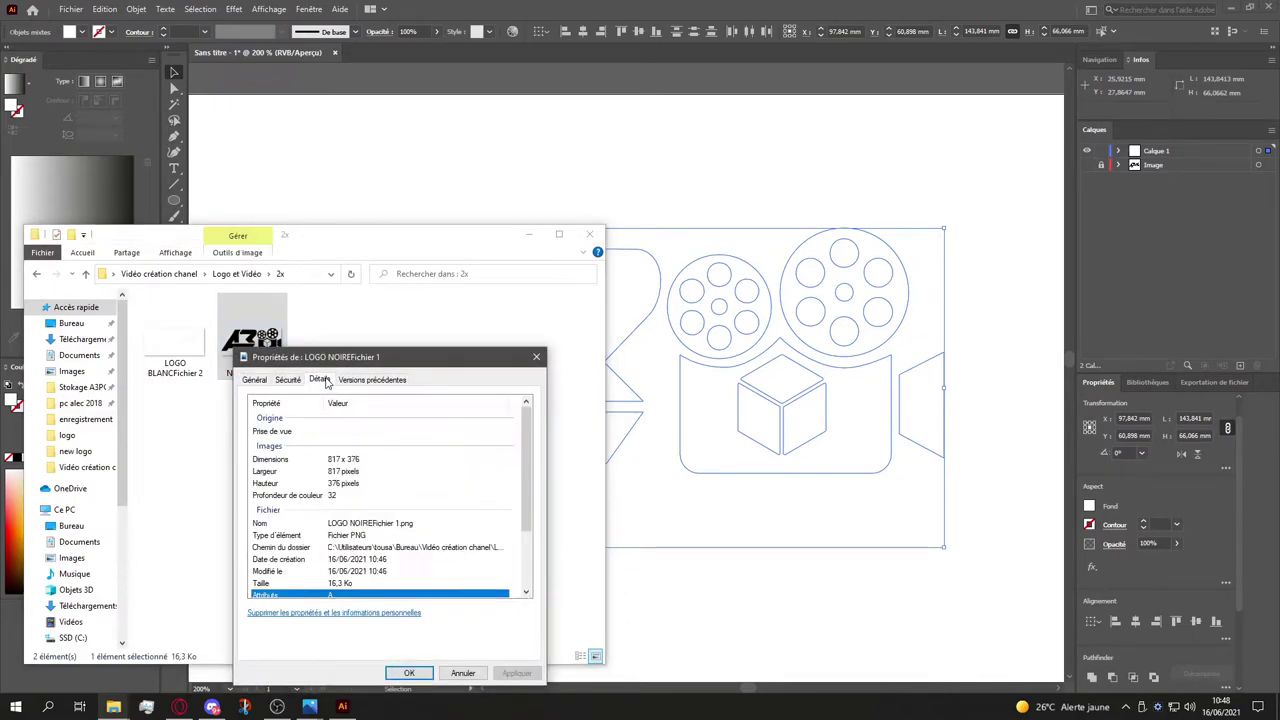
{"action": "left_click", "coordinate": [333, 460]}
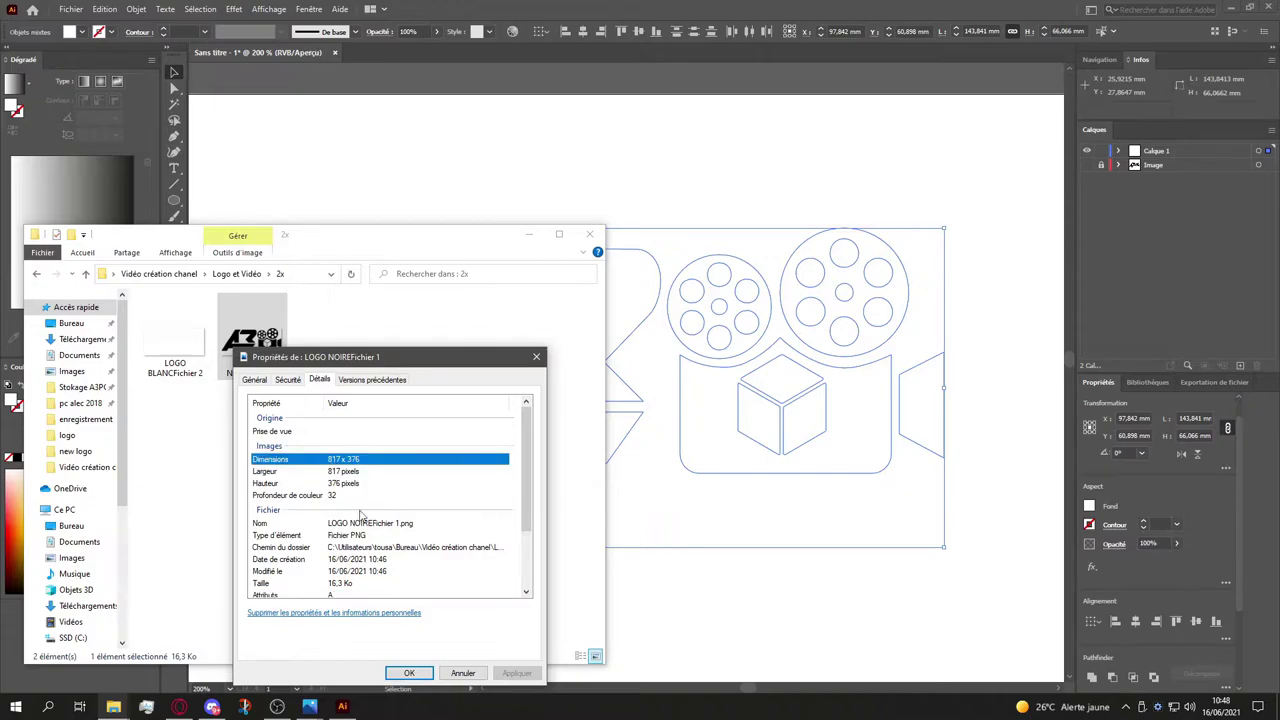
{"action": "left_click", "coordinate": [405, 673]}
Step: Open the 4x folder and check the black logo PNG's pixel dimensions in its detailed properties
{"action": "key", "text": "alt+Up"}
{"action": "double_click", "coordinate": [271, 359]}
{"action": "right_click", "coordinate": [269, 360]}
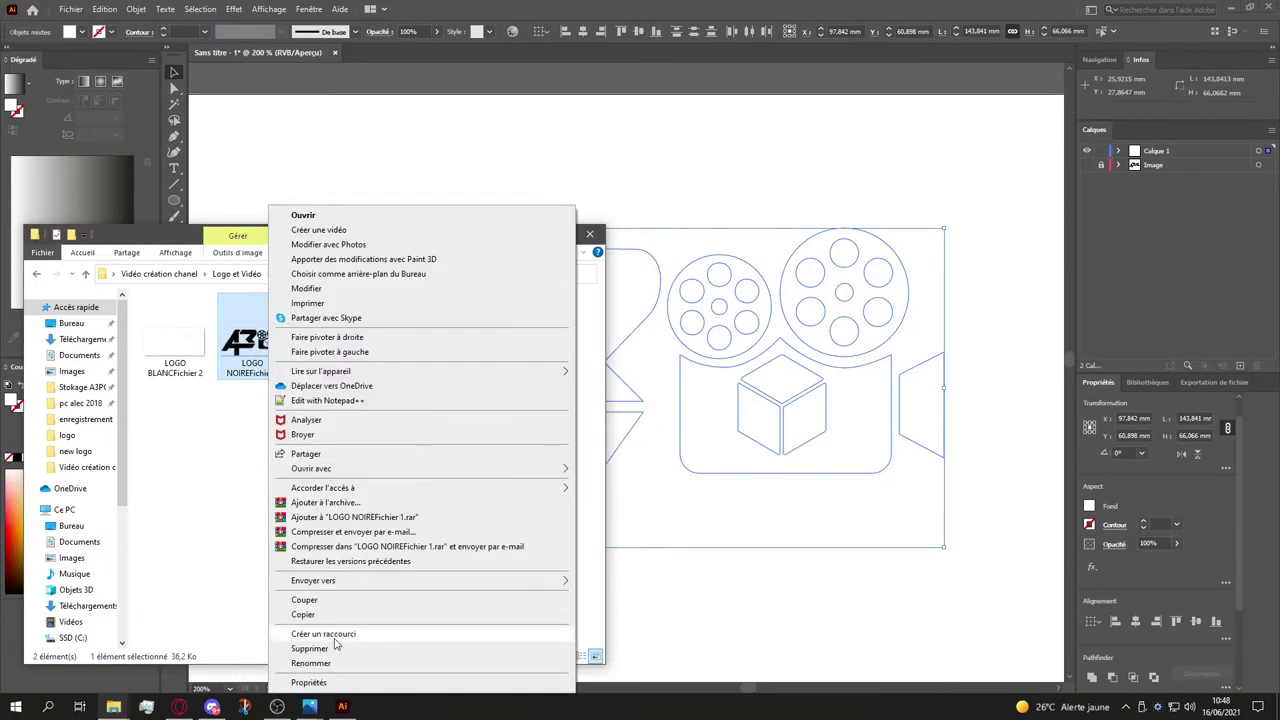
{"action": "left_click", "coordinate": [318, 684]}
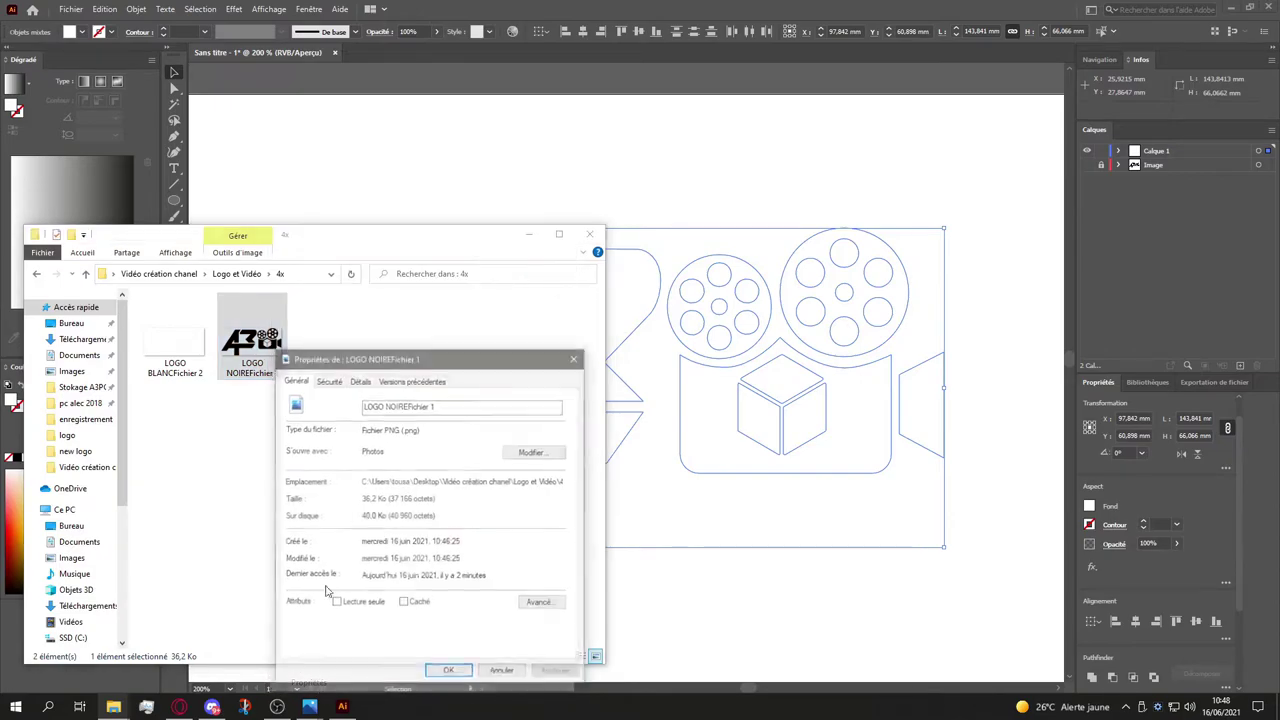
{"action": "left_click", "coordinate": [362, 381]}
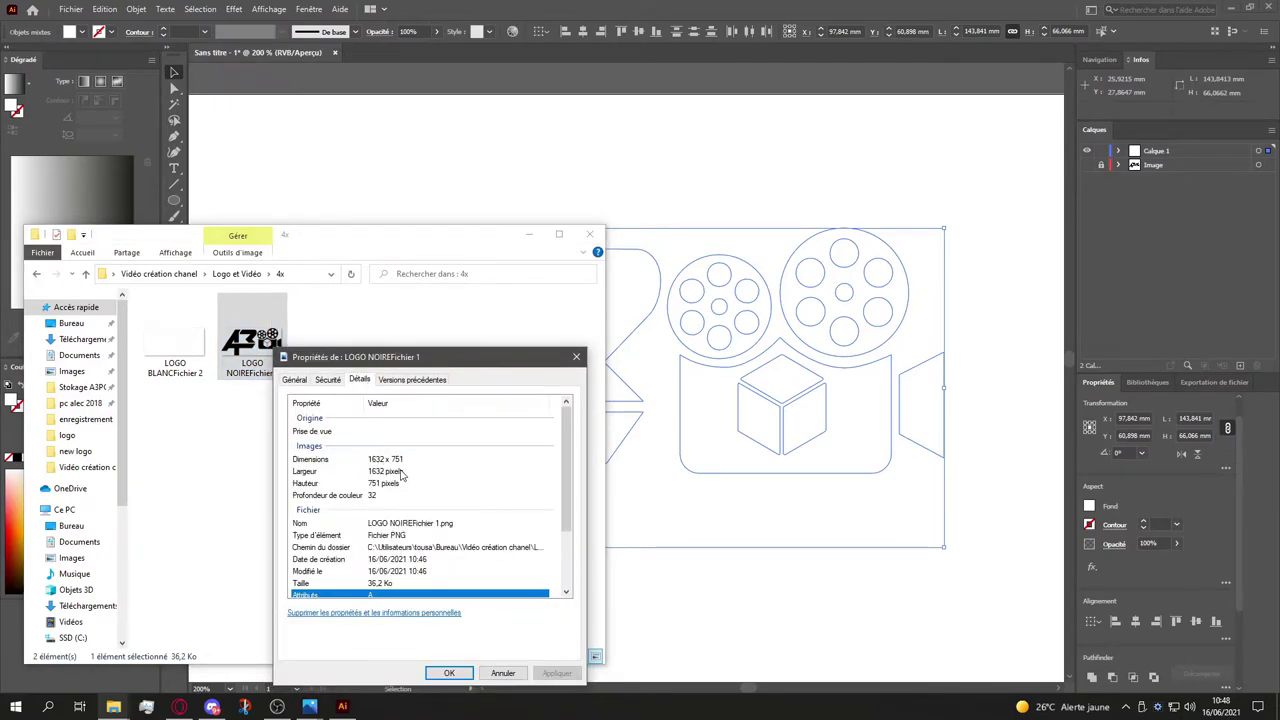
{"action": "left_click", "coordinate": [449, 674]}
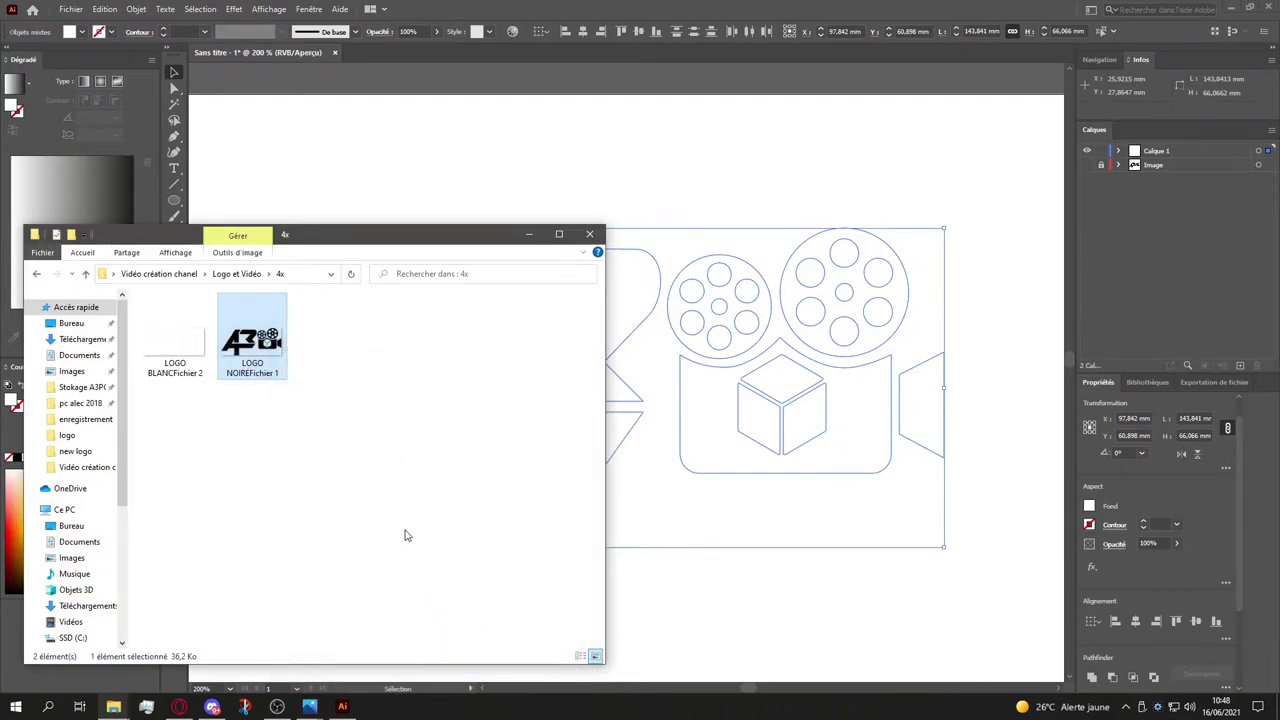
Step: View the 4x black logo PNG enlarged, close it, and return to the Logo et Vidéo folder
{"action": "left_click", "coordinate": [403, 531]}
{"action": "key", "text": "alt+Up"}
{"action": "double_click", "coordinate": [205, 360]}
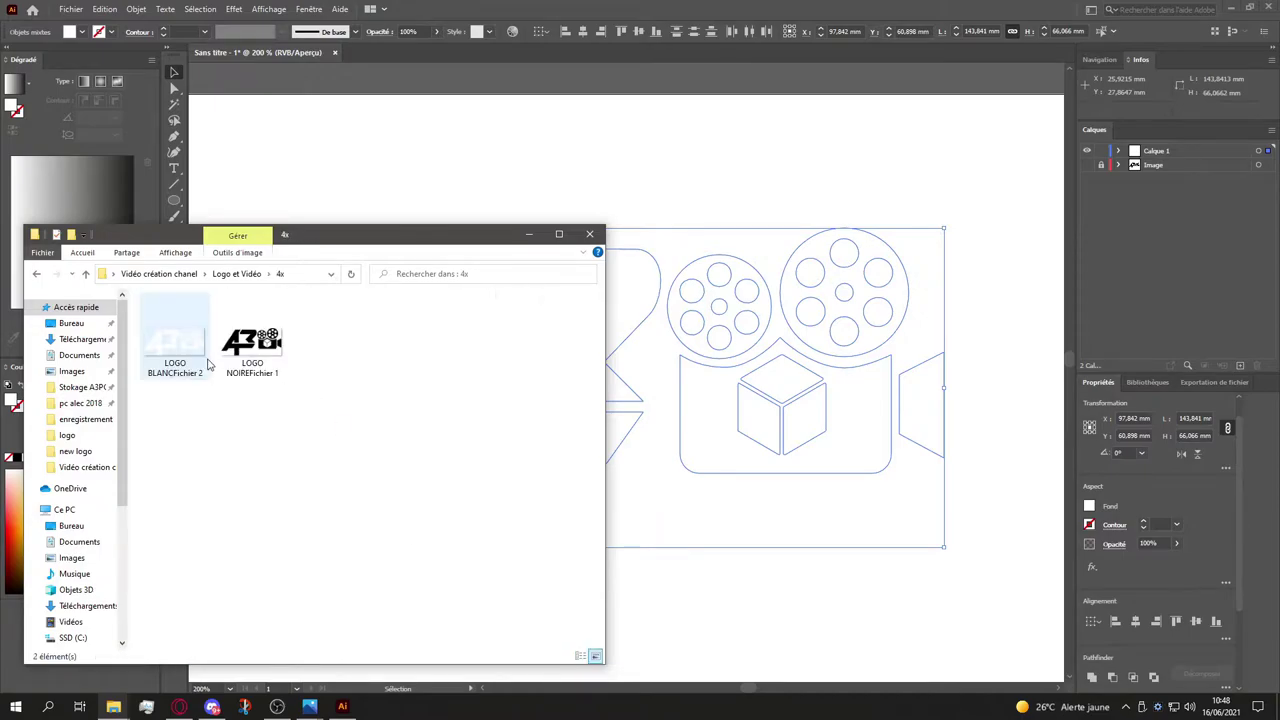
{"action": "double_click", "coordinate": [251, 340]}
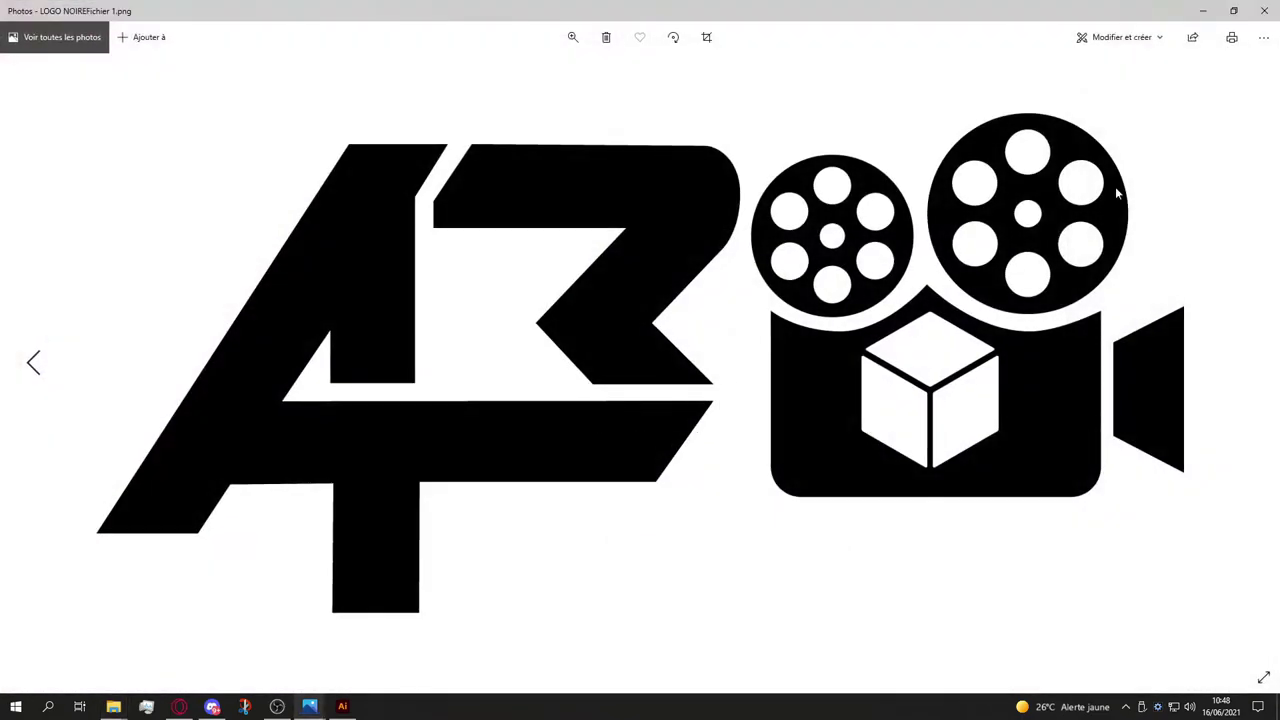
{"action": "left_click", "coordinate": [1256, 12]}
{"action": "left_click", "coordinate": [548, 395]}
{"action": "key", "text": "BackSpace"}
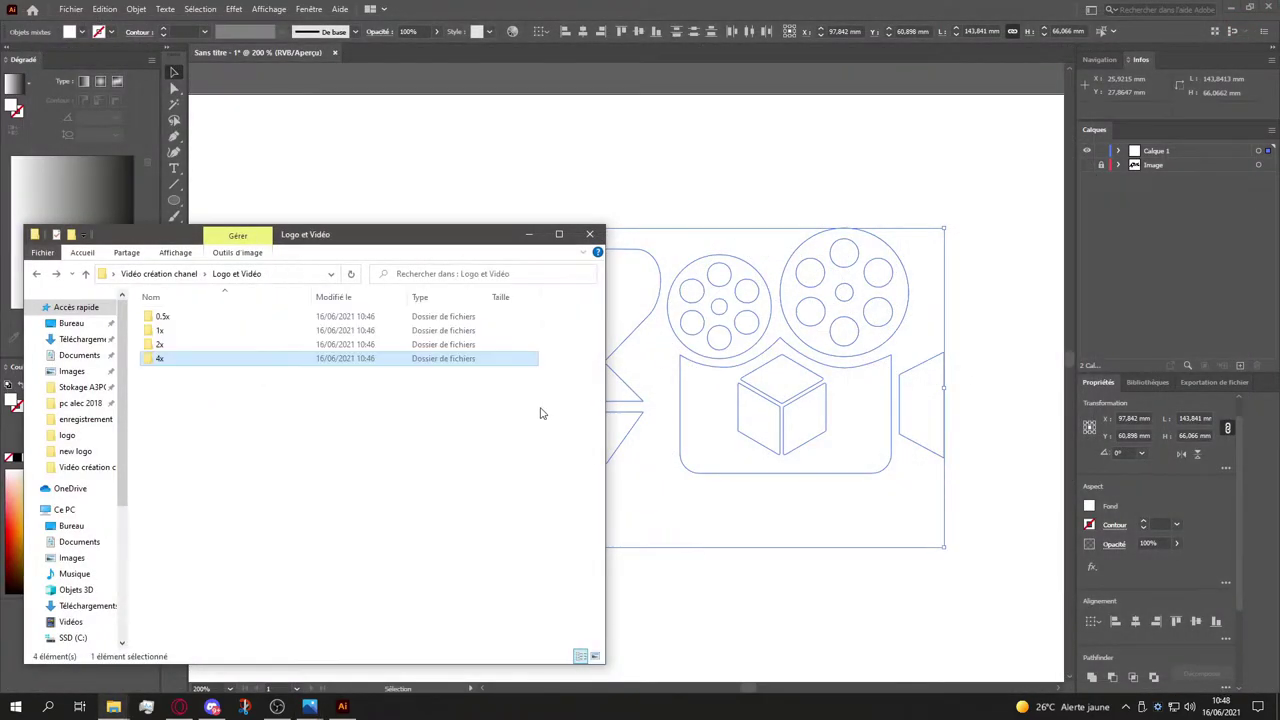
{"action": "left_click", "coordinate": [390, 500]}
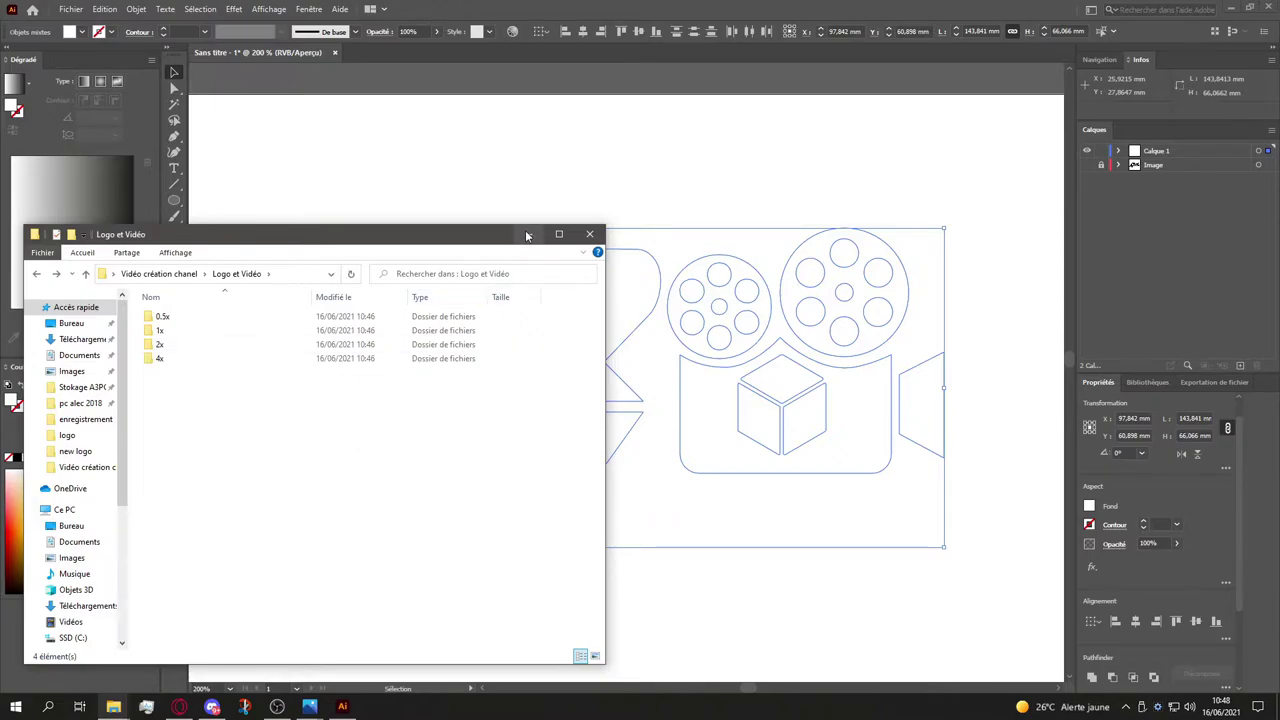
Step: Inspect the white and black logo PNGs in the 0.5x folder, and return to the Logo et Vidéo folder
{"action": "left_click_drag", "start_coordinate": [527, 235], "coordinate": [719, 238]}
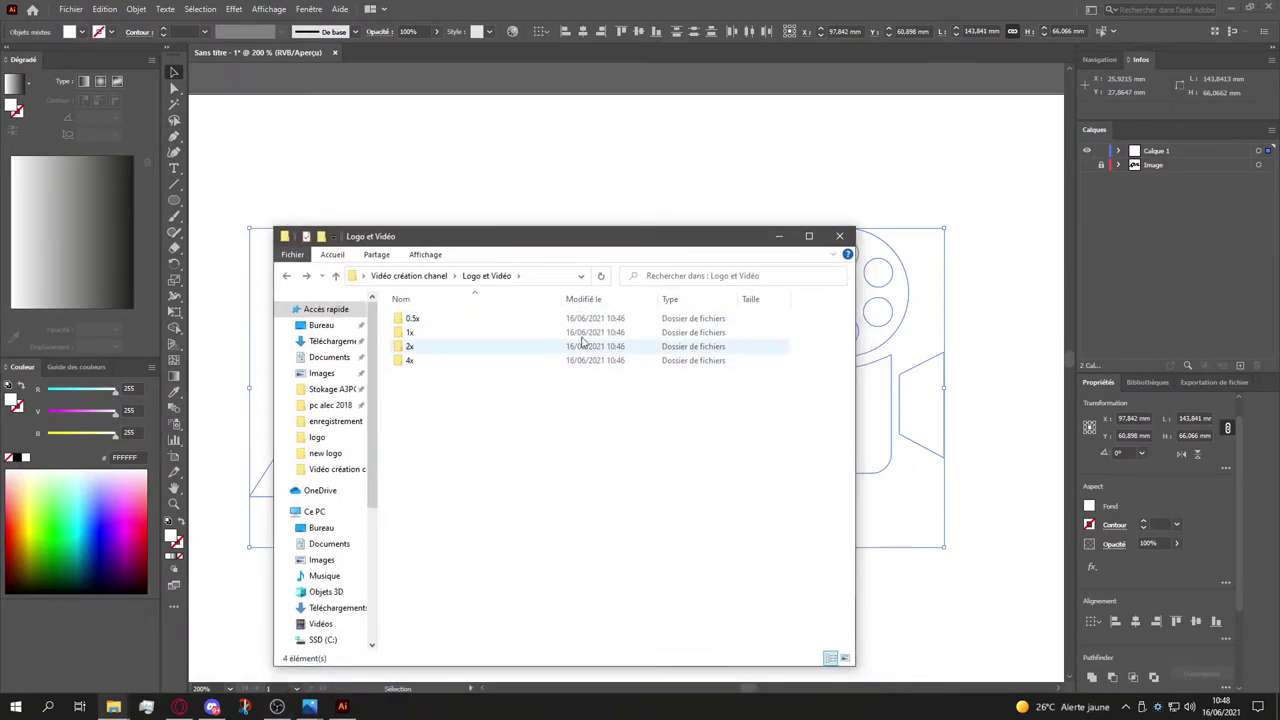
{"action": "double_click", "coordinate": [502, 318]}
{"action": "left_click", "coordinate": [442, 335]}
{"action": "left_click", "coordinate": [484, 356]}
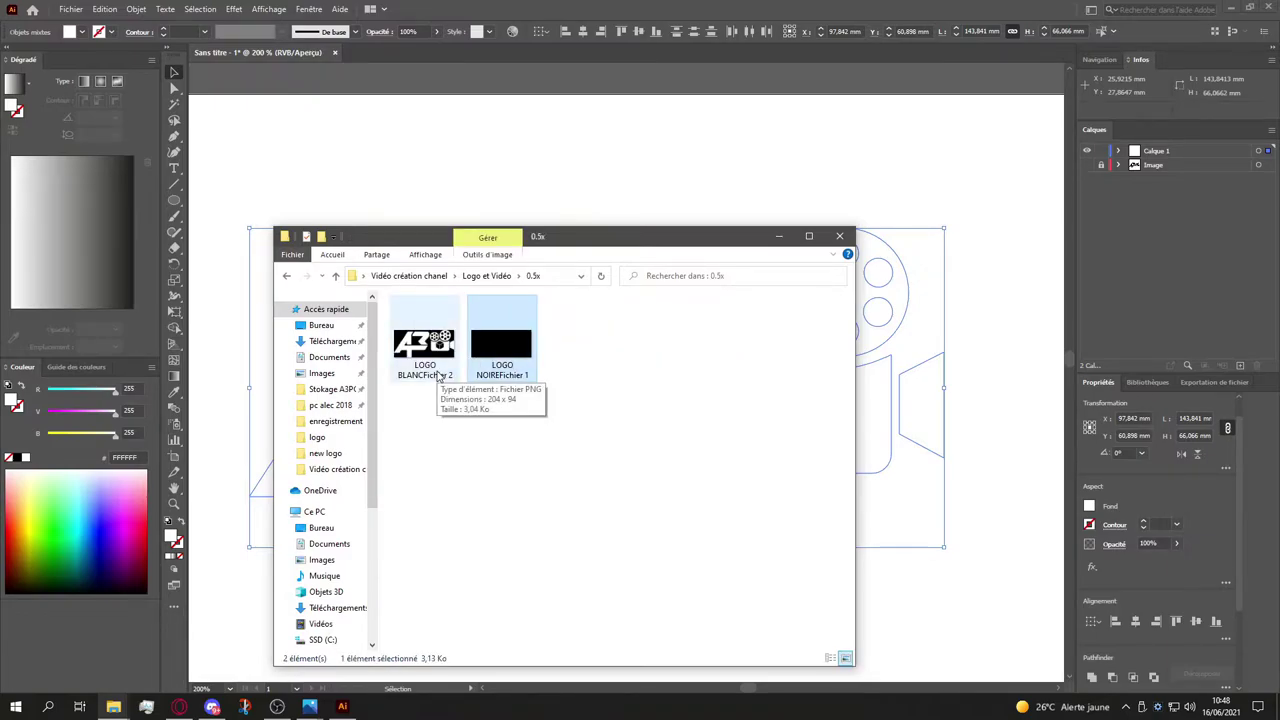
{"action": "left_click", "coordinate": [440, 376]}
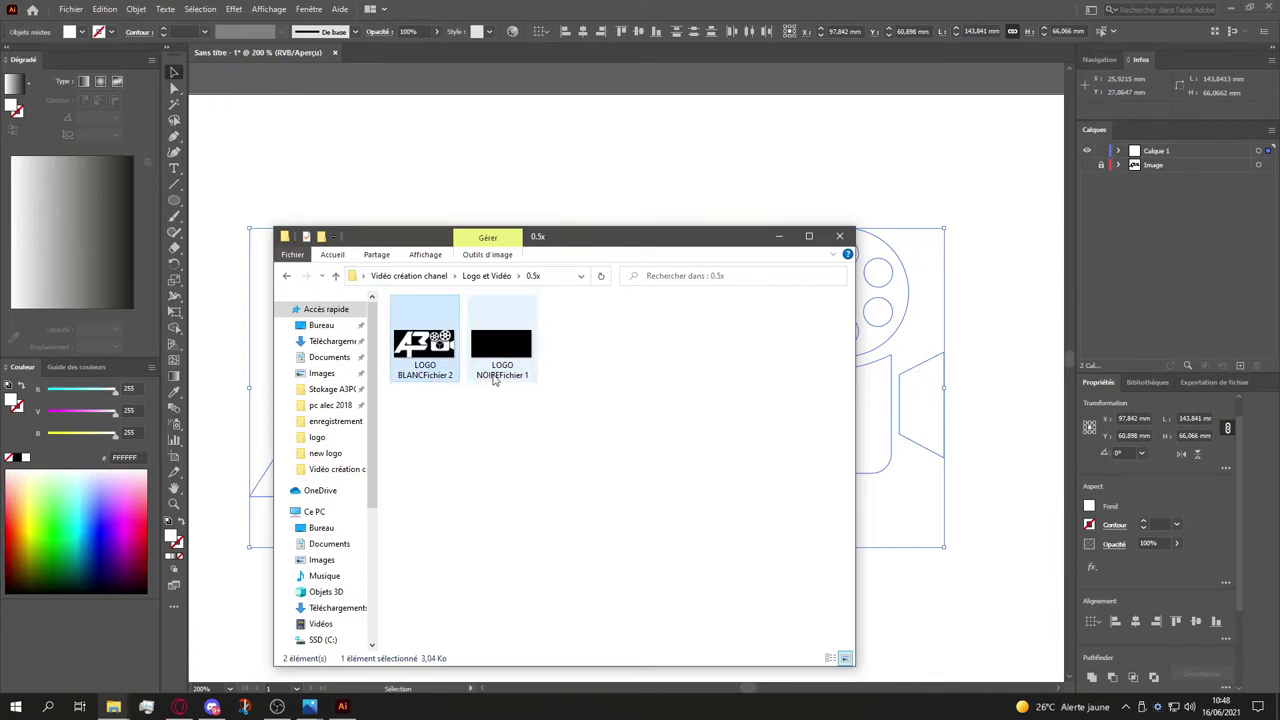
{"action": "left_click", "coordinate": [497, 378]}
{"action": "left_click", "coordinate": [432, 370]}
{"action": "left_click", "coordinate": [471, 403]}
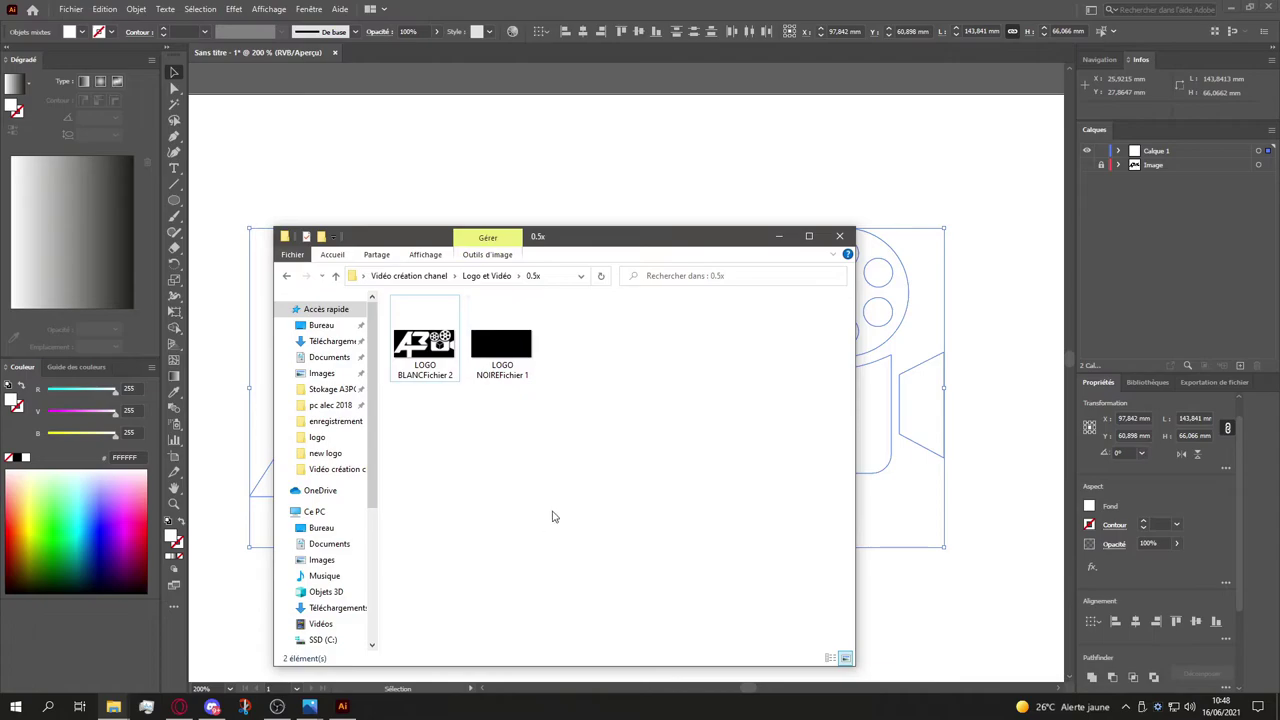
{"action": "key", "text": "BackSpace"}
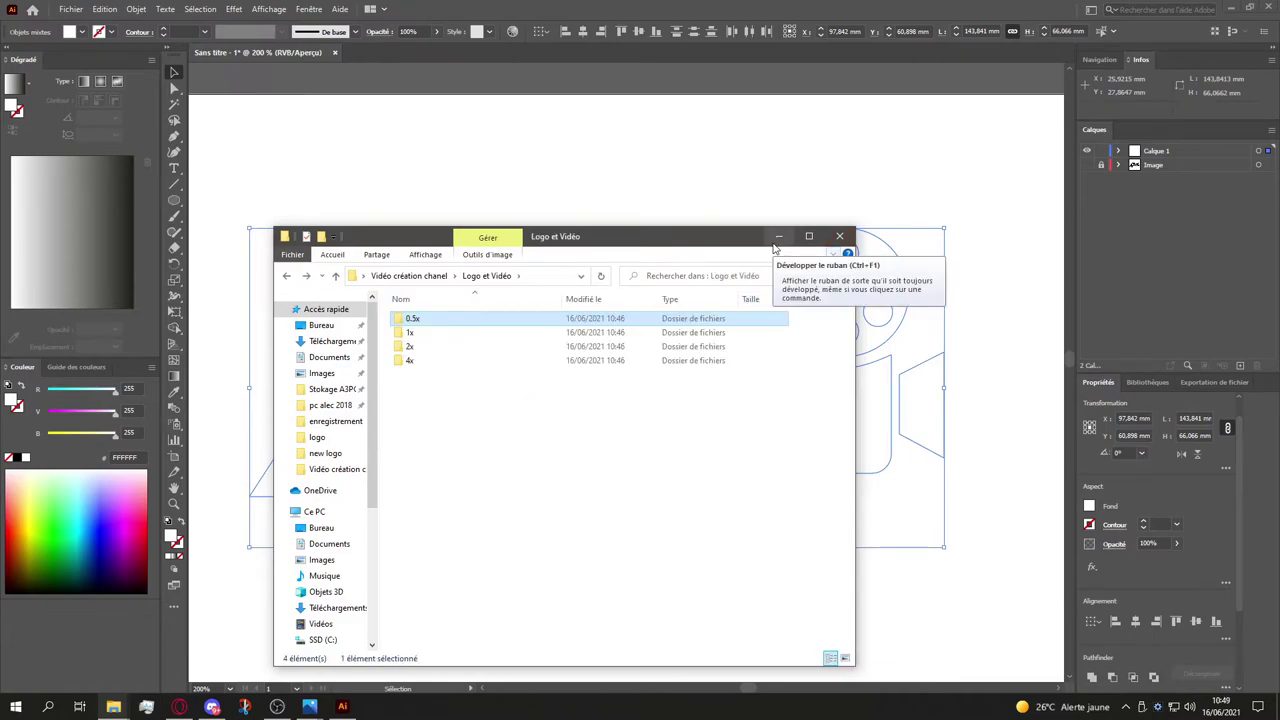
Step: Switch back to Illustrator and set the selected logo's fill to black
{"action": "left_click", "coordinate": [779, 237]}
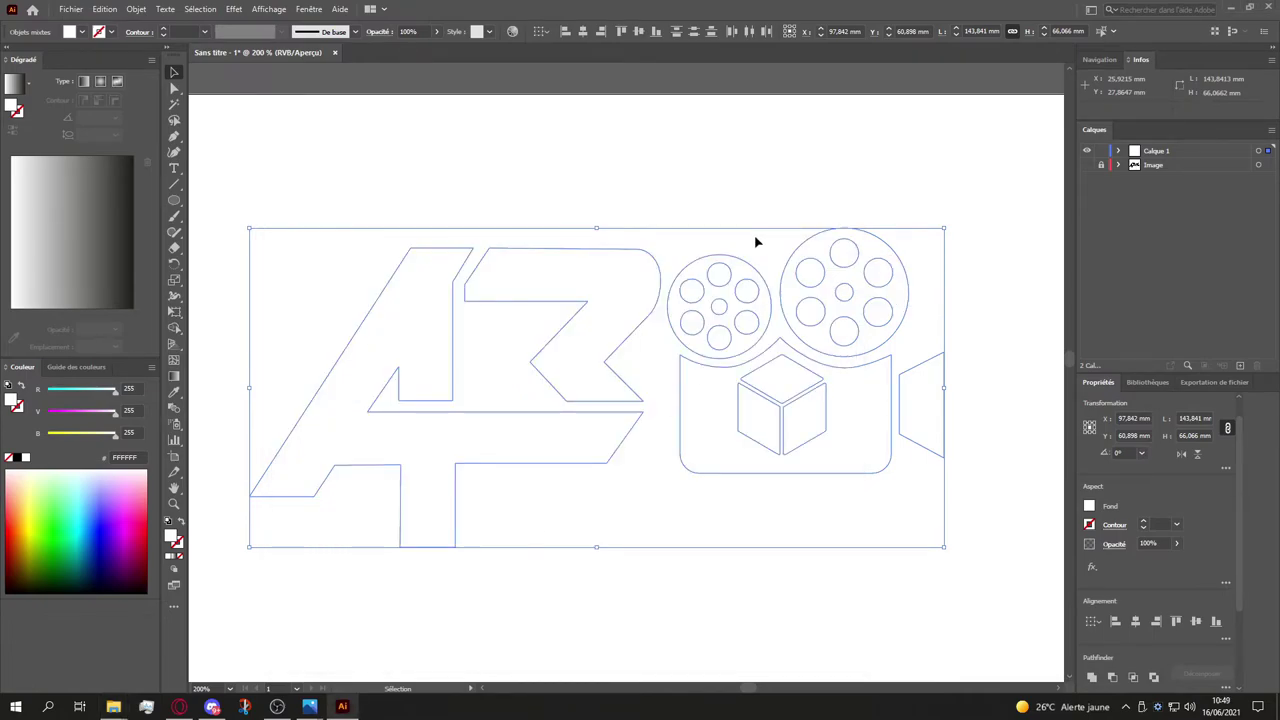
{"action": "key", "text": "a"}
{"action": "scroll", "coordinate": [540, 325], "scroll_direction": "left", "scroll_amount": 1}
{"action": "key", "text": "v"}
{"action": "left_click", "coordinate": [1089, 511]}
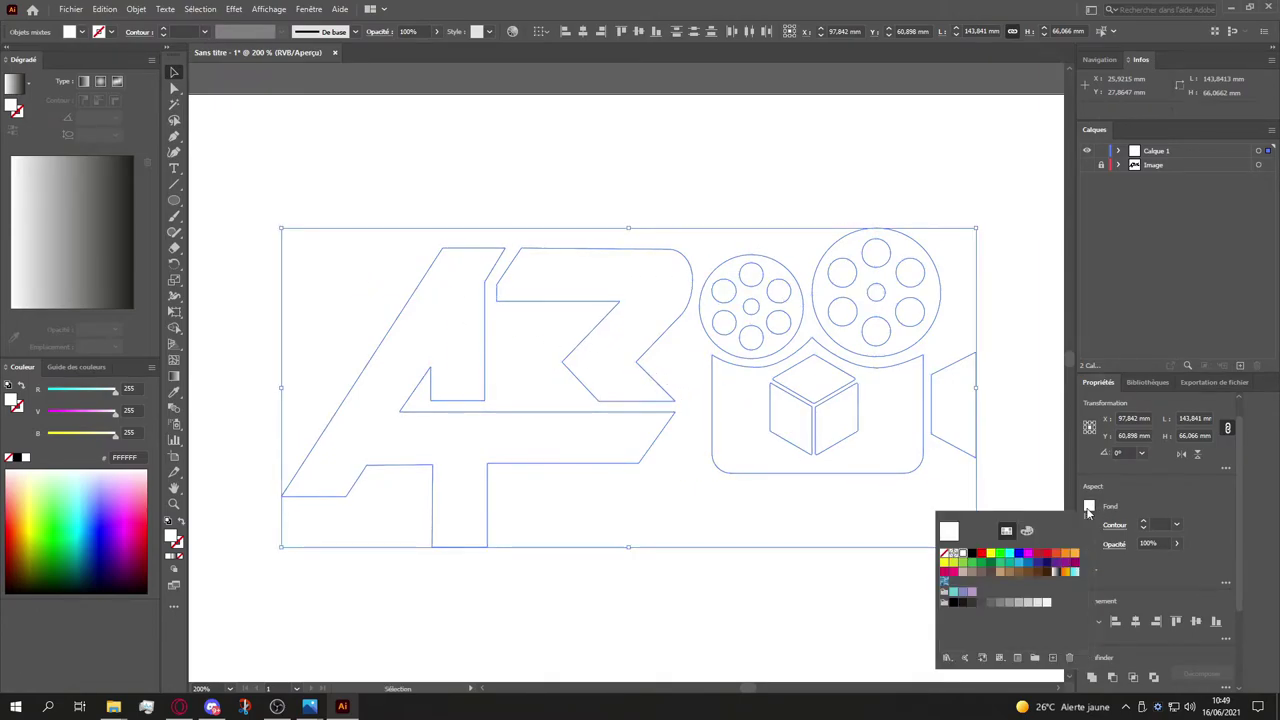
{"action": "left_click", "coordinate": [971, 553]}
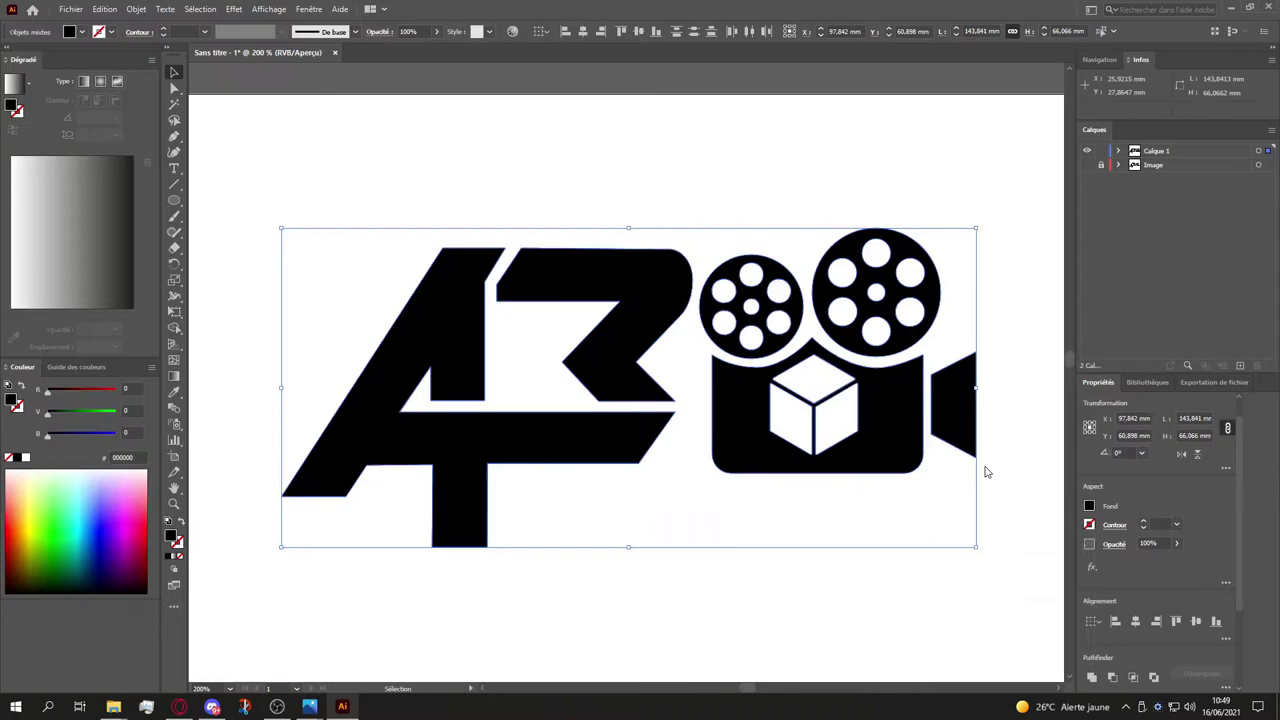
Step: Save the document as Logo in Adobe Illustrator format in the Vidéo création chanel folder, with version Illustrator 2020
{"action": "left_click", "coordinate": [72, 9]}
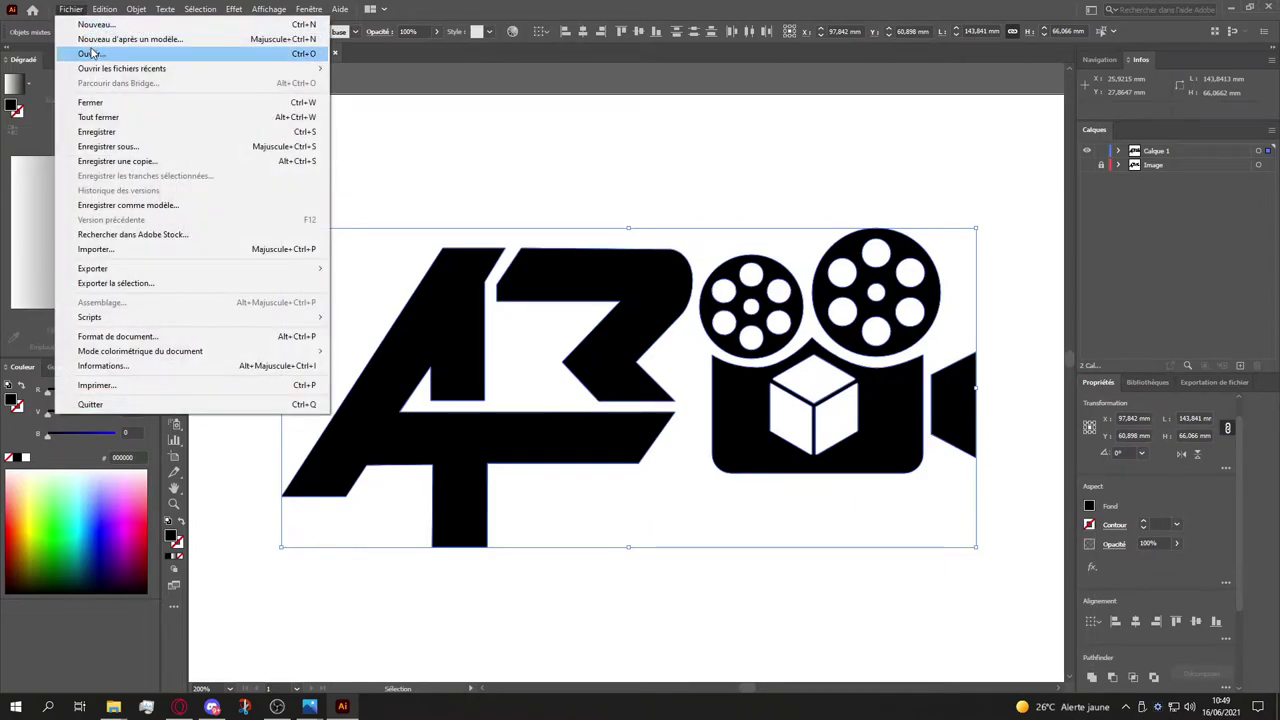
{"action": "left_click", "coordinate": [108, 146]}
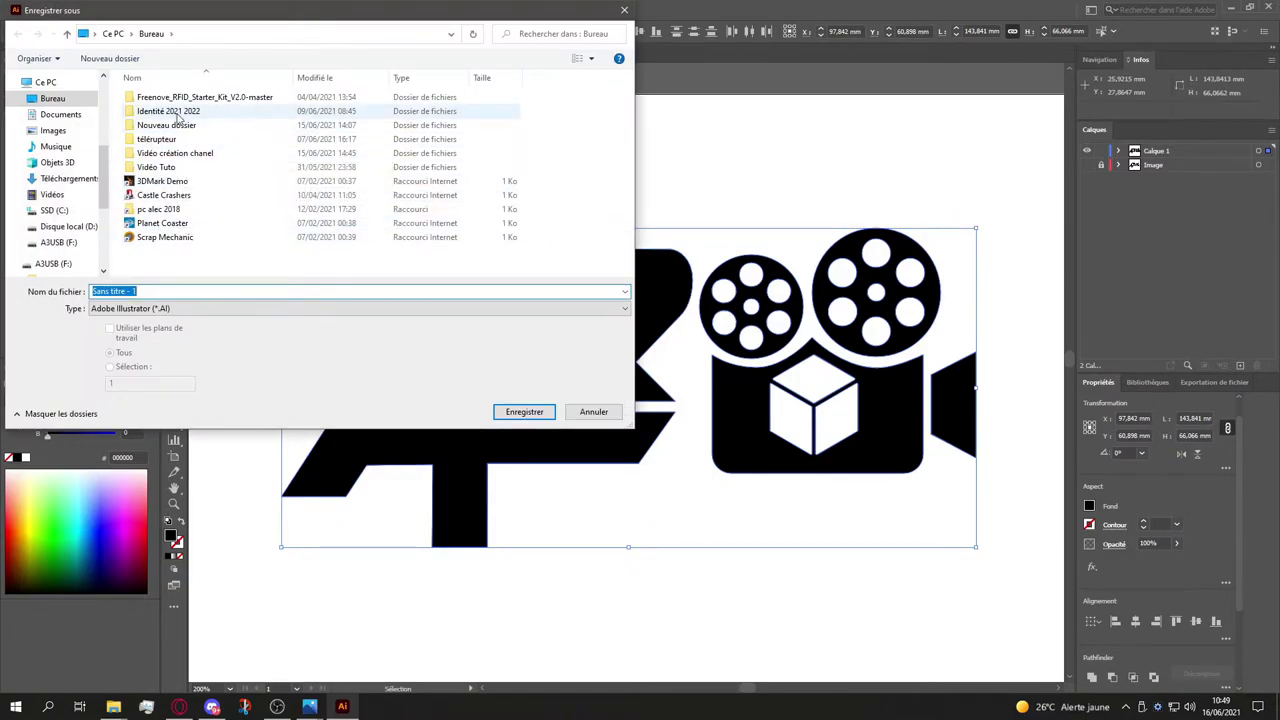
{"action": "double_click", "coordinate": [165, 153]}
{"action": "left_click", "coordinate": [165, 293]}
{"action": "key", "text": "ctrl+a"}
{"action": "type", "text": "L"}
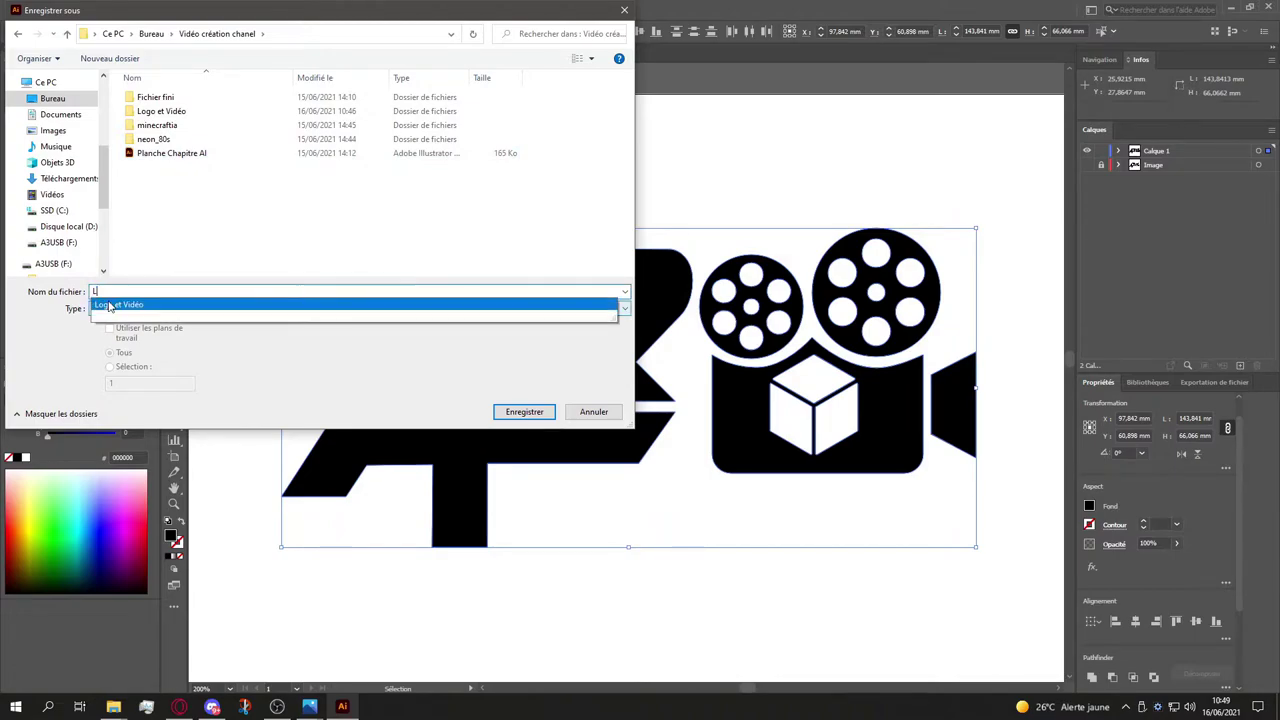
{"action": "type", "text": "ogo"}
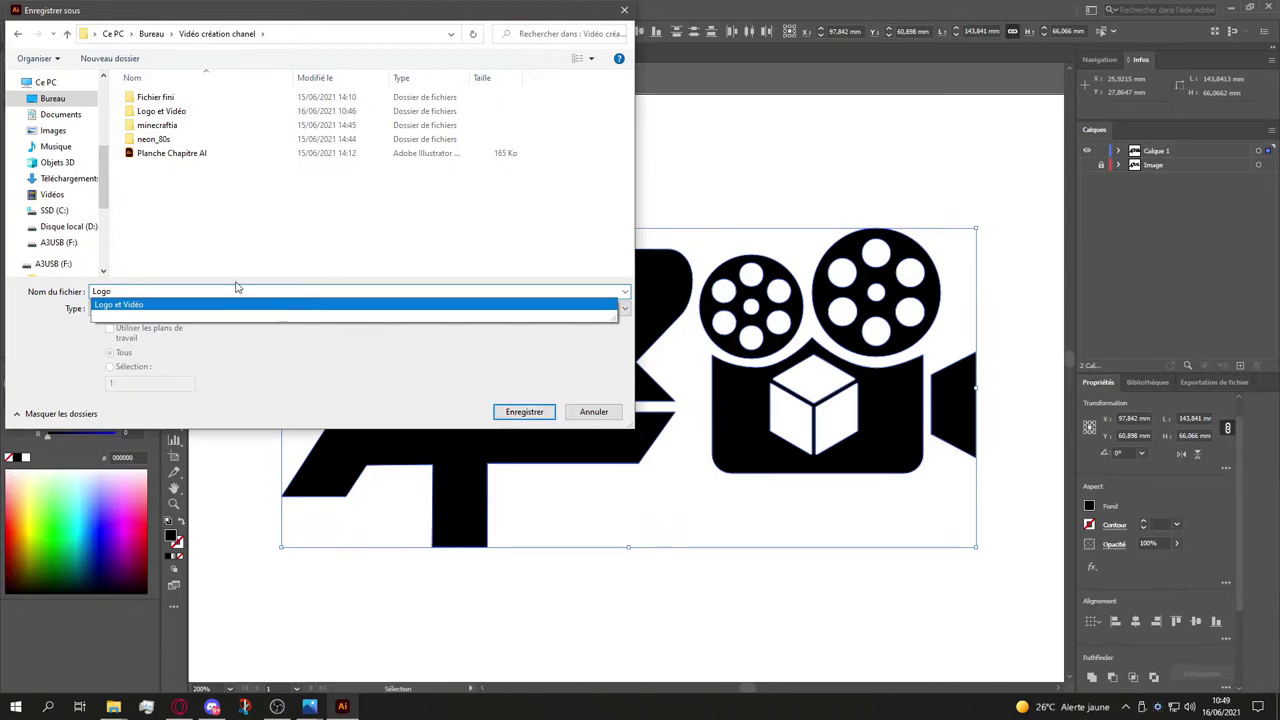
{"action": "left_click", "coordinate": [524, 413]}
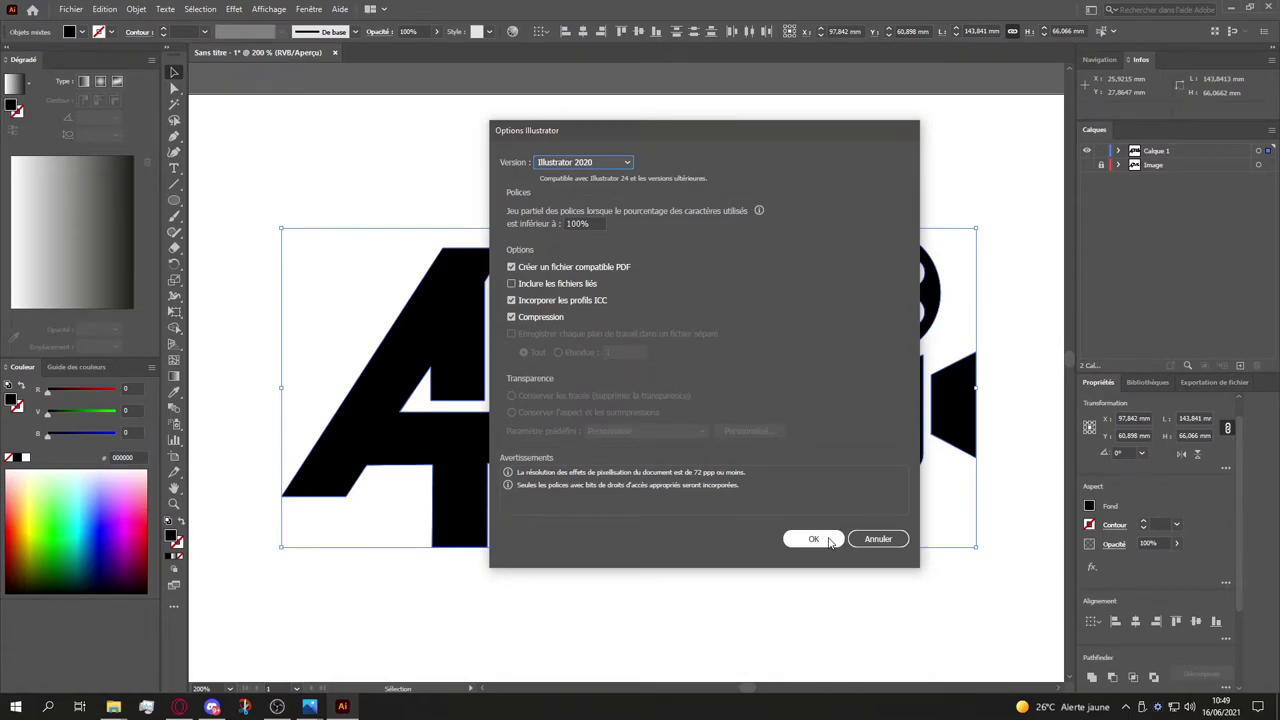
{"action": "left_click", "coordinate": [829, 541]}
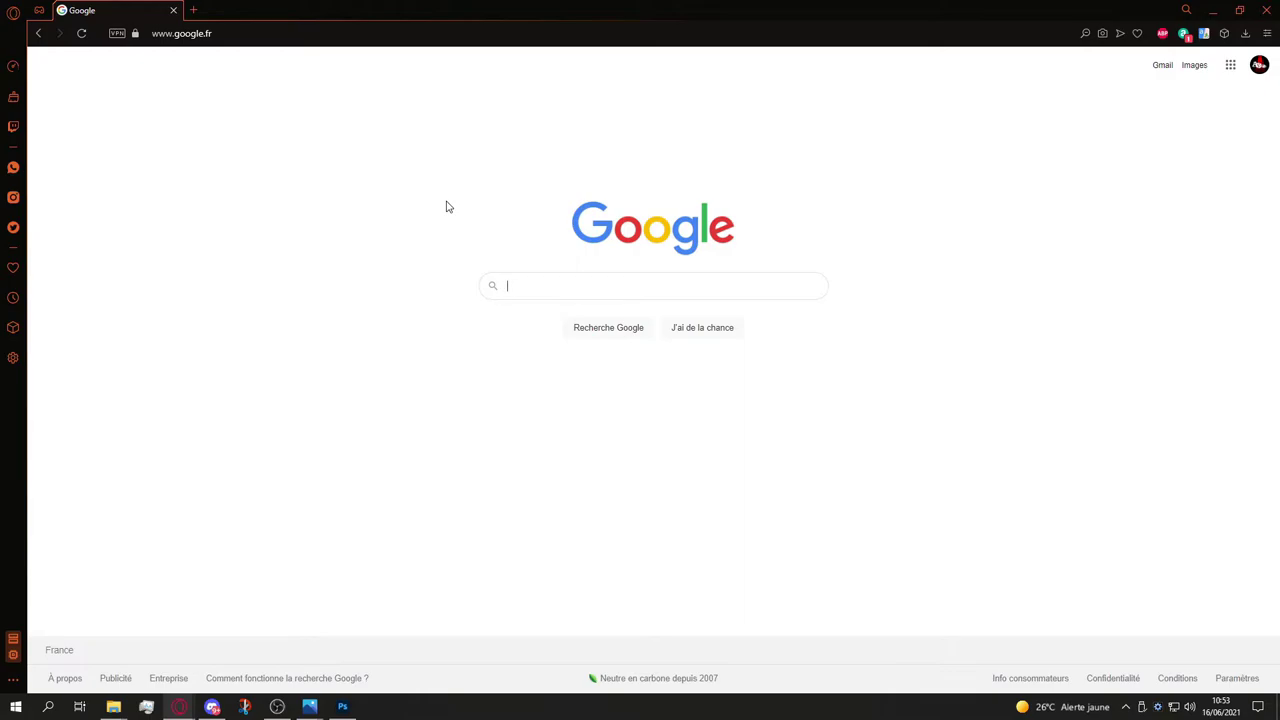
Step: Search Google for "Mure de brick" and show the image results
{"action": "type", "text": "ure"}
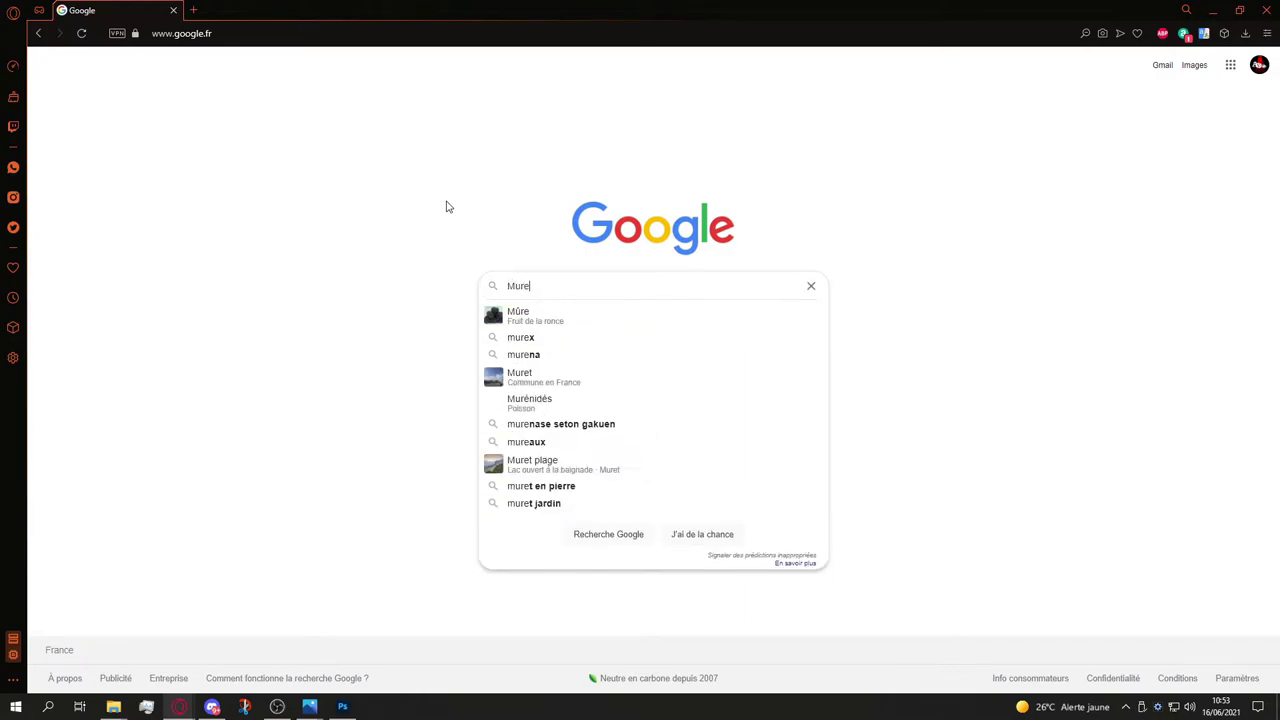
{"action": "type", "text": " de bri"}
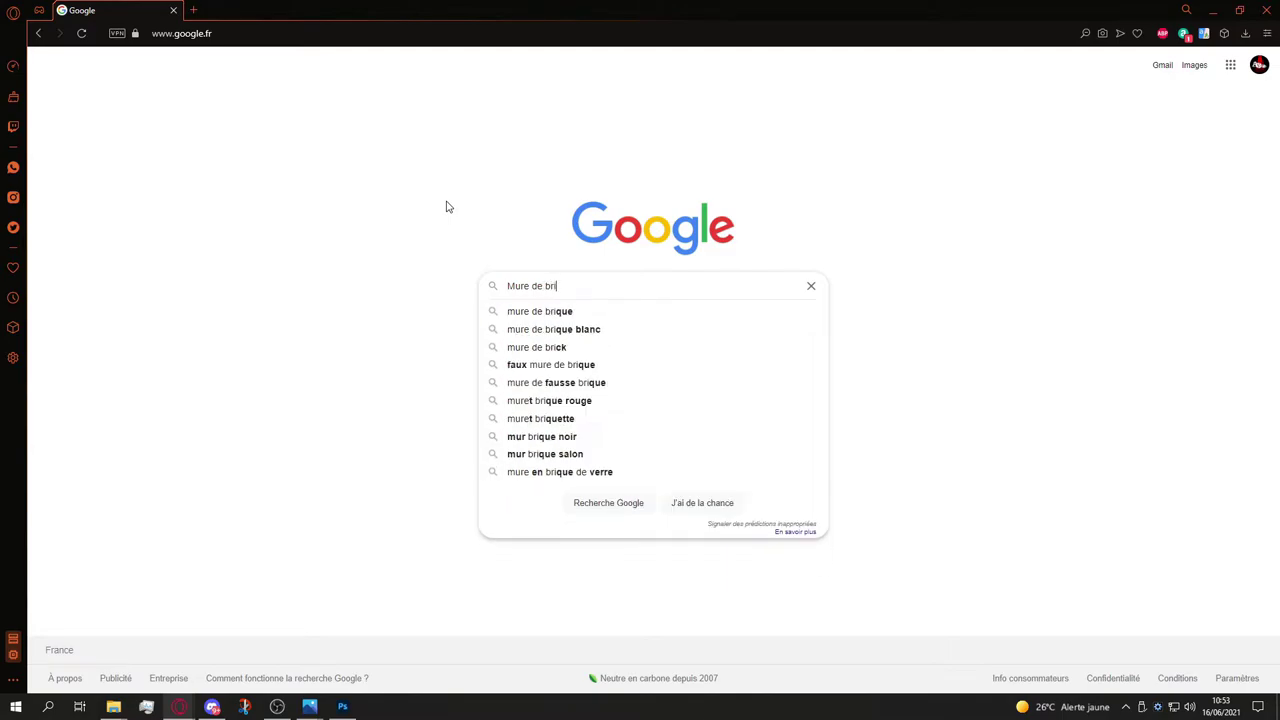
{"action": "type", "text": "ck"}
{"action": "key", "text": "Return"}
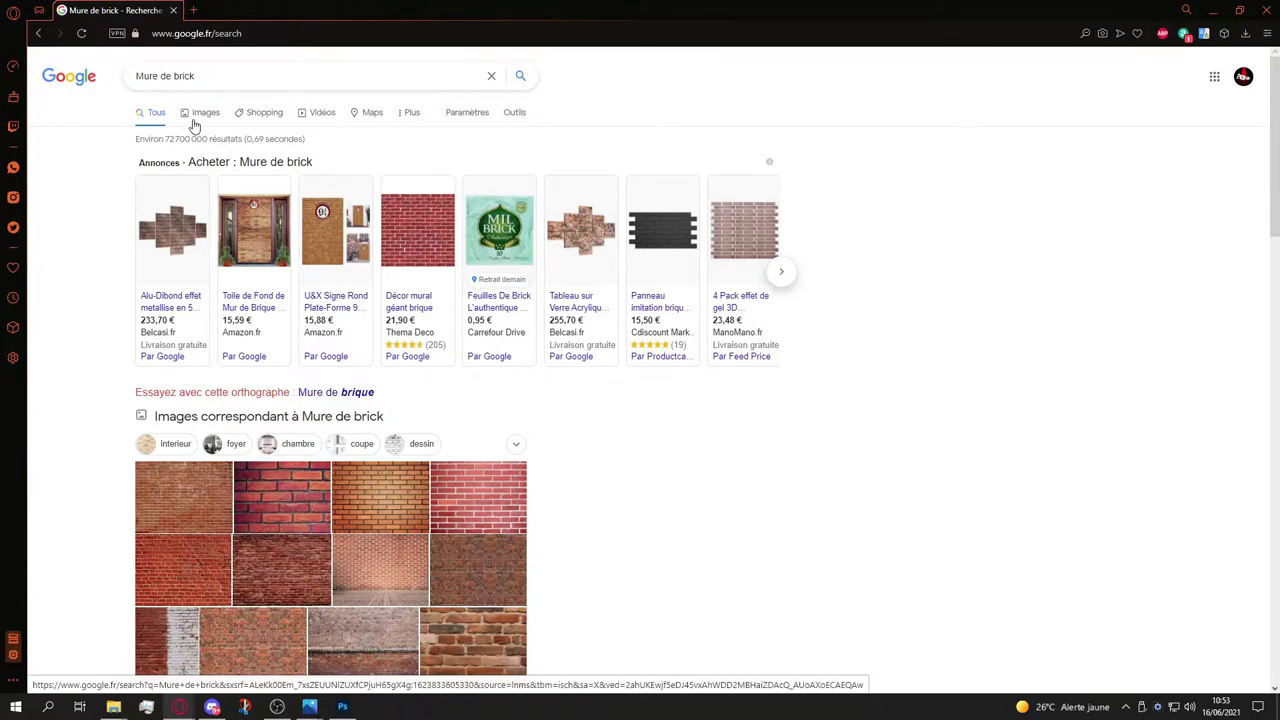
{"action": "left_click", "coordinate": [194, 124]}
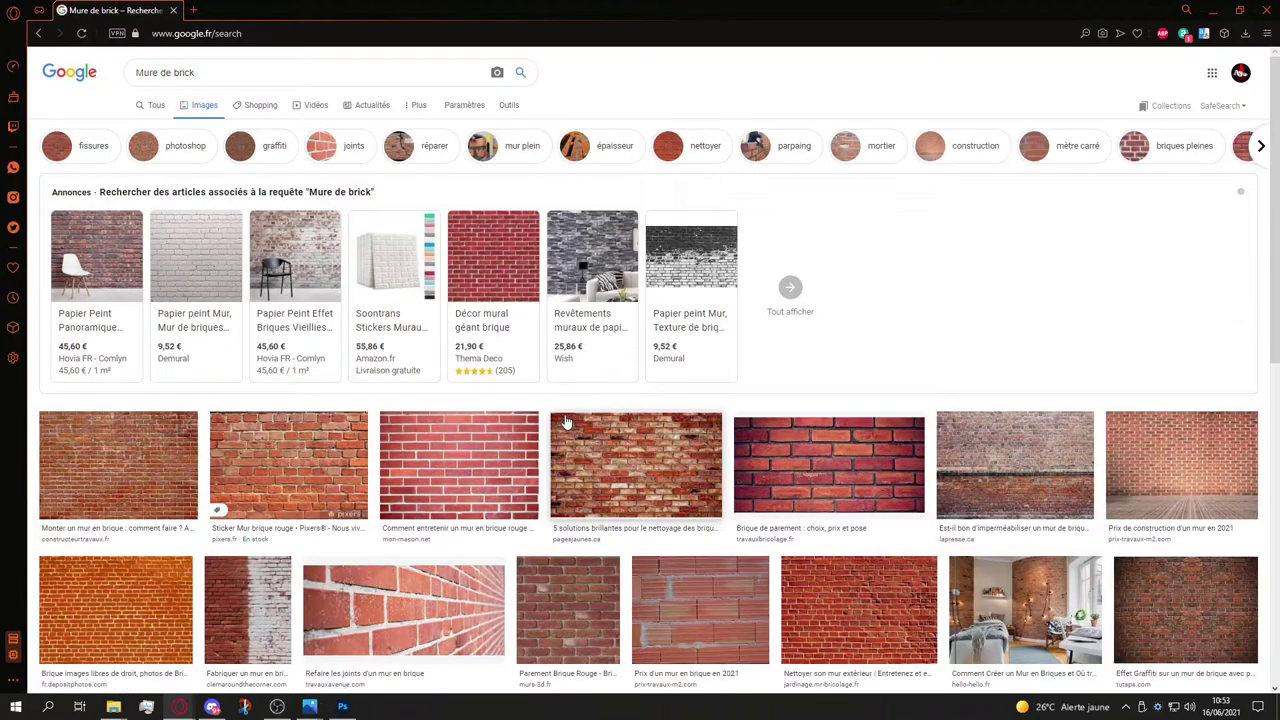
Step: Browse the brick wall images, preview the "Brique de parement" picture from Travaux Bricolage, and close the preview
{"action": "scroll", "coordinate": [678, 438], "scroll_direction": "down", "scroll_amount": 2}
{"action": "scroll", "coordinate": [679, 441], "scroll_direction": "down", "scroll_amount": 1}
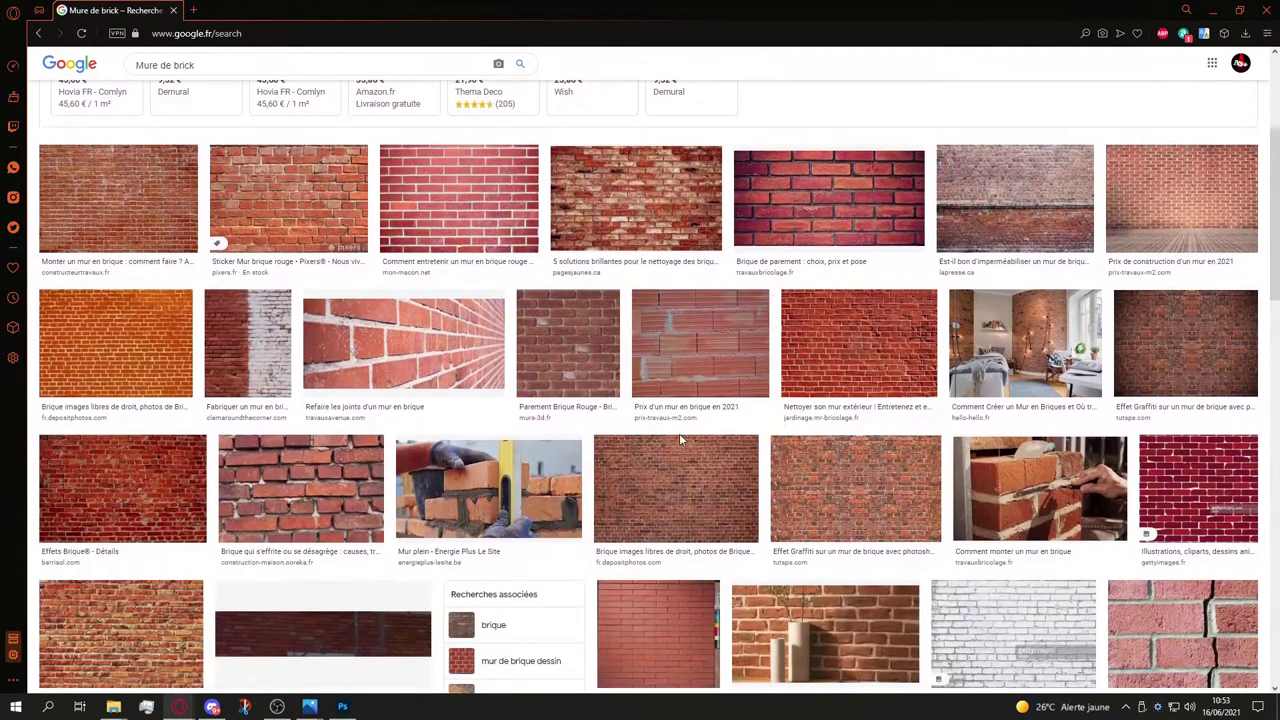
{"action": "scroll", "coordinate": [679, 440], "scroll_direction": "down", "scroll_amount": 1}
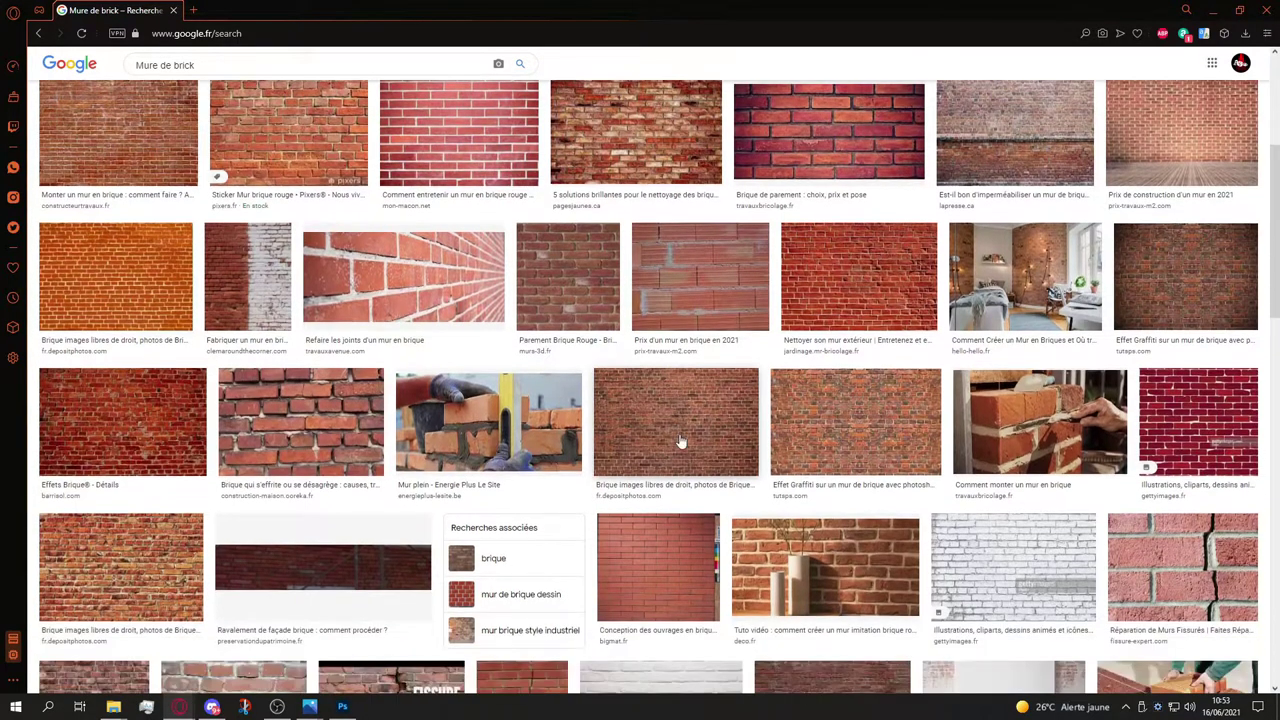
{"action": "scroll", "coordinate": [679, 441], "scroll_direction": "up", "scroll_amount": 3}
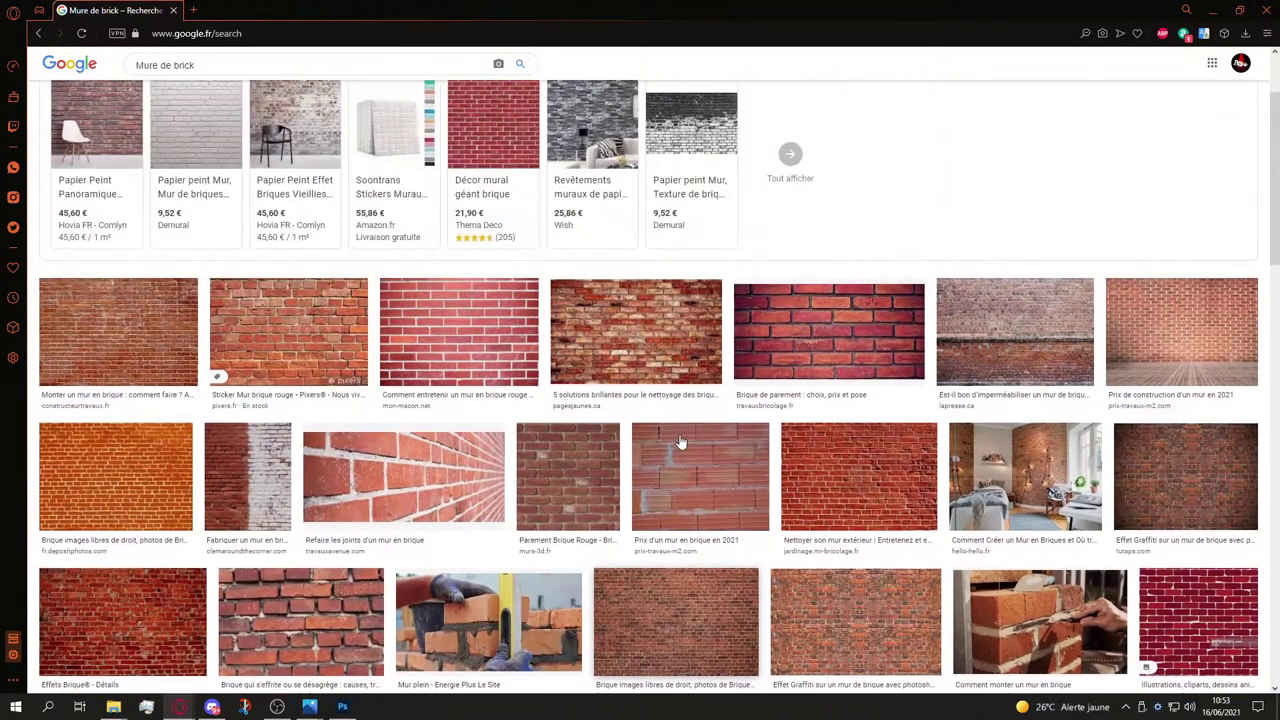
{"action": "scroll", "coordinate": [679, 441], "scroll_direction": "down", "scroll_amount": 1}
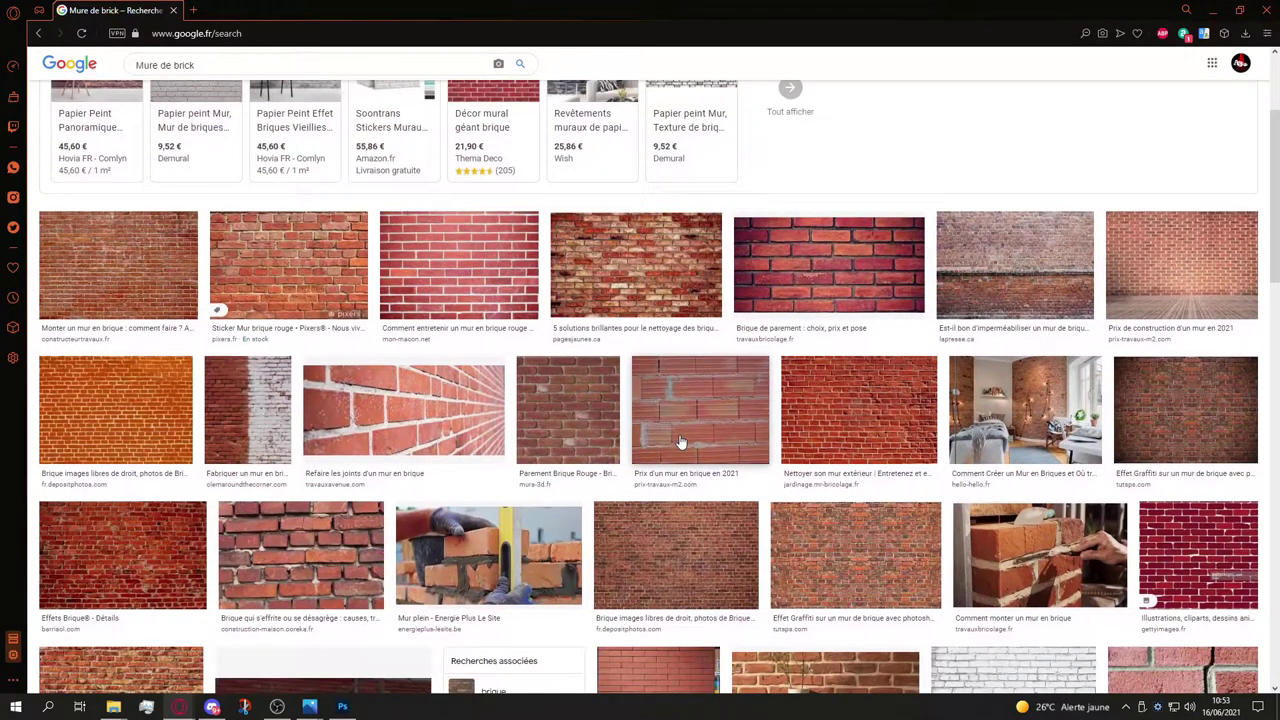
{"action": "left_click", "coordinate": [819, 262]}
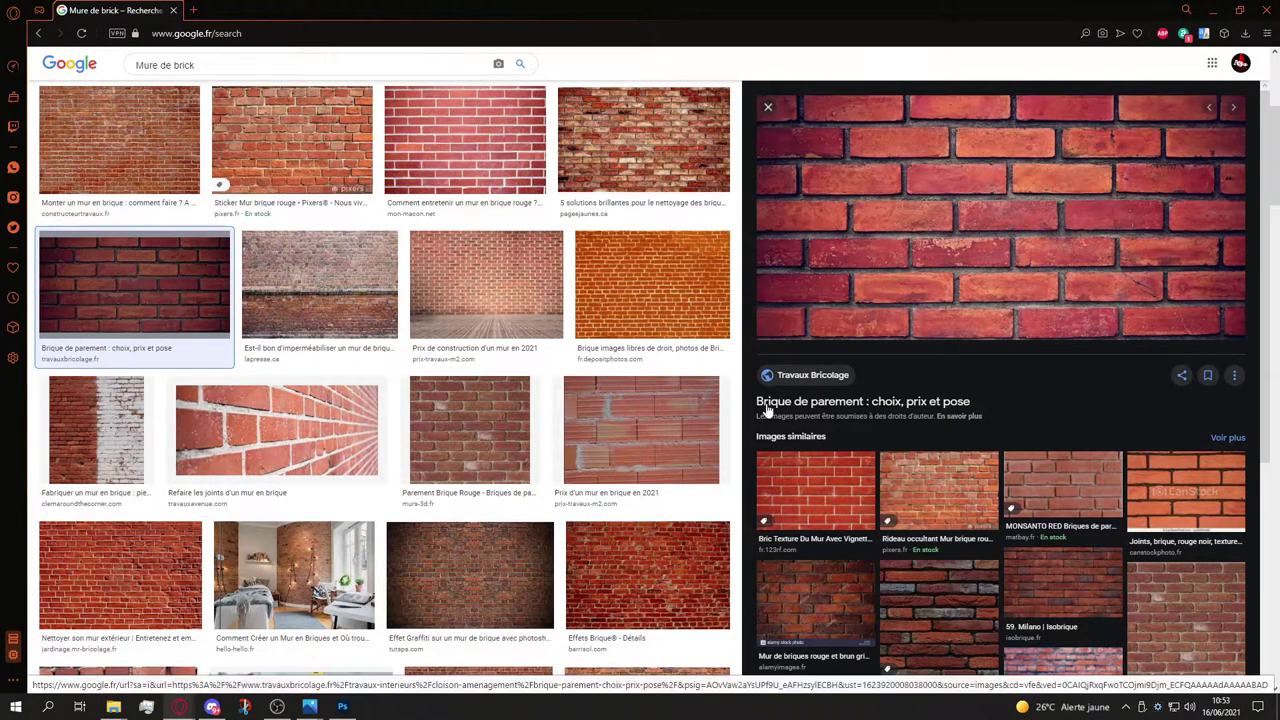
{"action": "left_click", "coordinate": [770, 106]}
Step: Preview the Ooreka crumbling brick picture and the Barrisol "Effets Brique" picture to compare them
{"action": "left_click", "coordinate": [364, 71]}
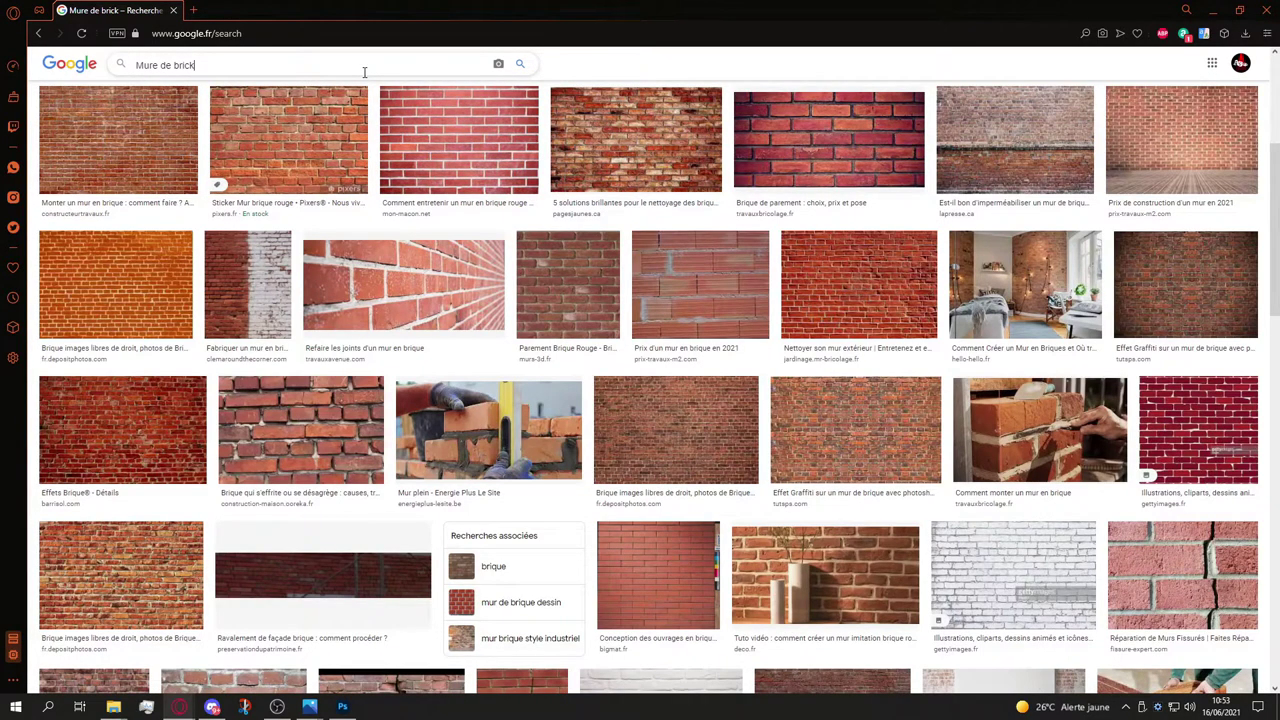
{"action": "left_click", "coordinate": [268, 455]}
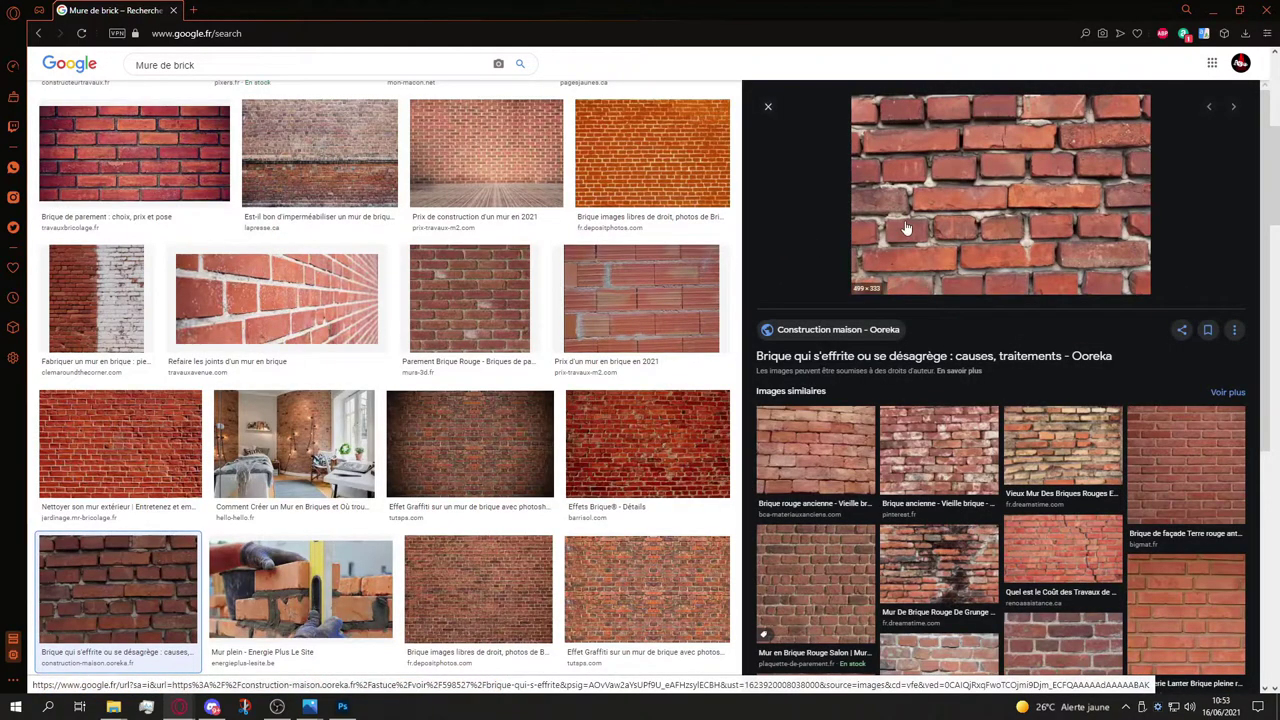
{"action": "key", "text": "Left"}
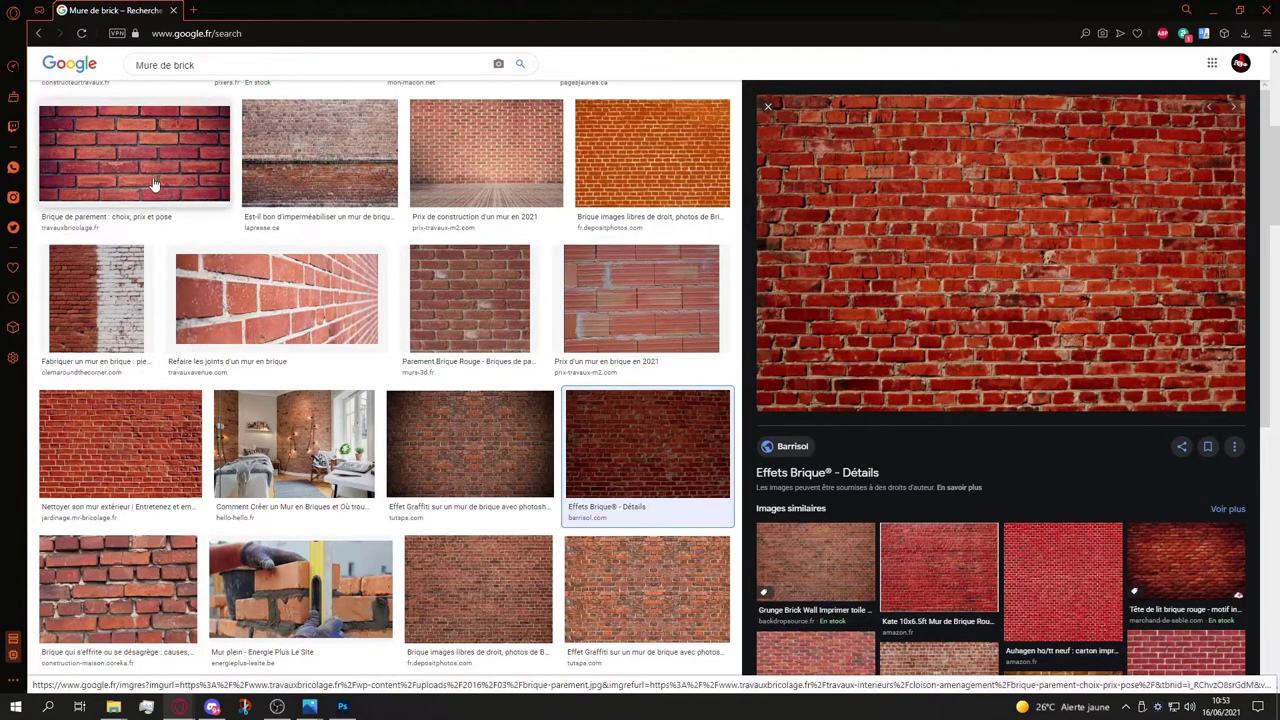
{"action": "scroll", "coordinate": [585, 232], "scroll_direction": "up", "scroll_amount": 2}
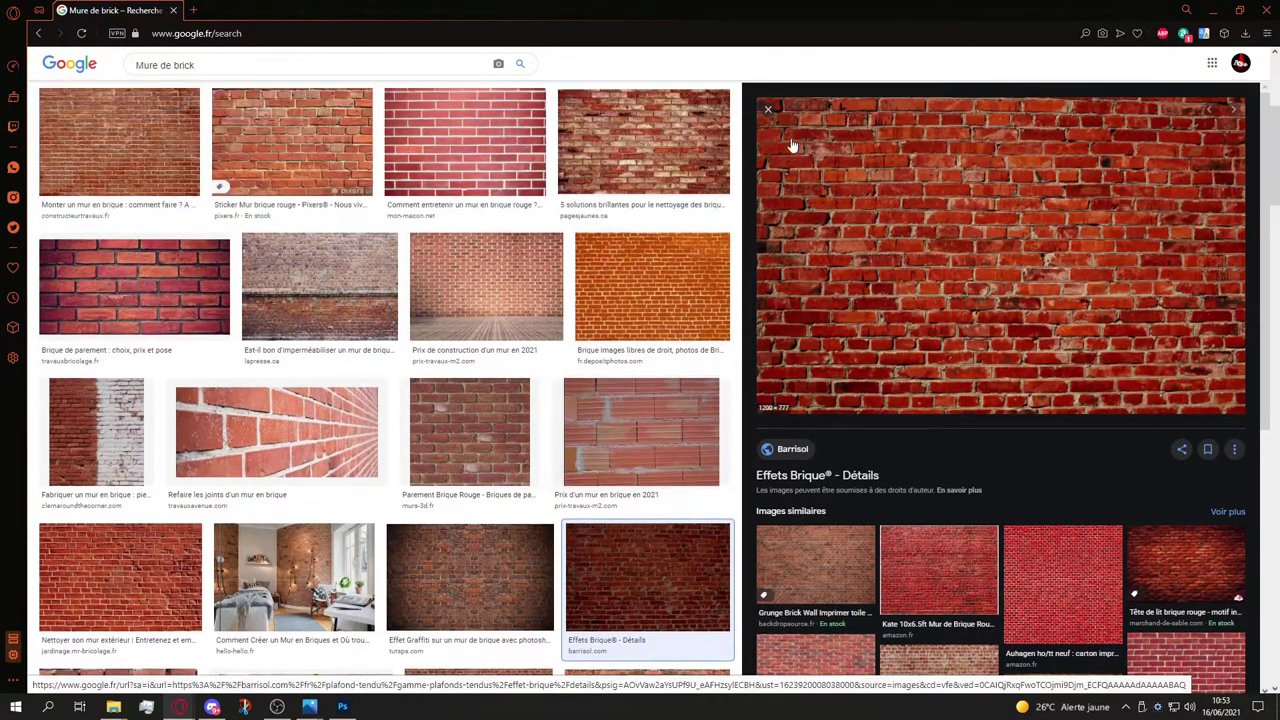
Step: Preview the Happyfete "Mur de briques" picture and save it as JPEG image Mur-de-briques in the Logo et Vidéo folder of Vidéo création chanel
{"action": "left_click", "coordinate": [491, 168]}
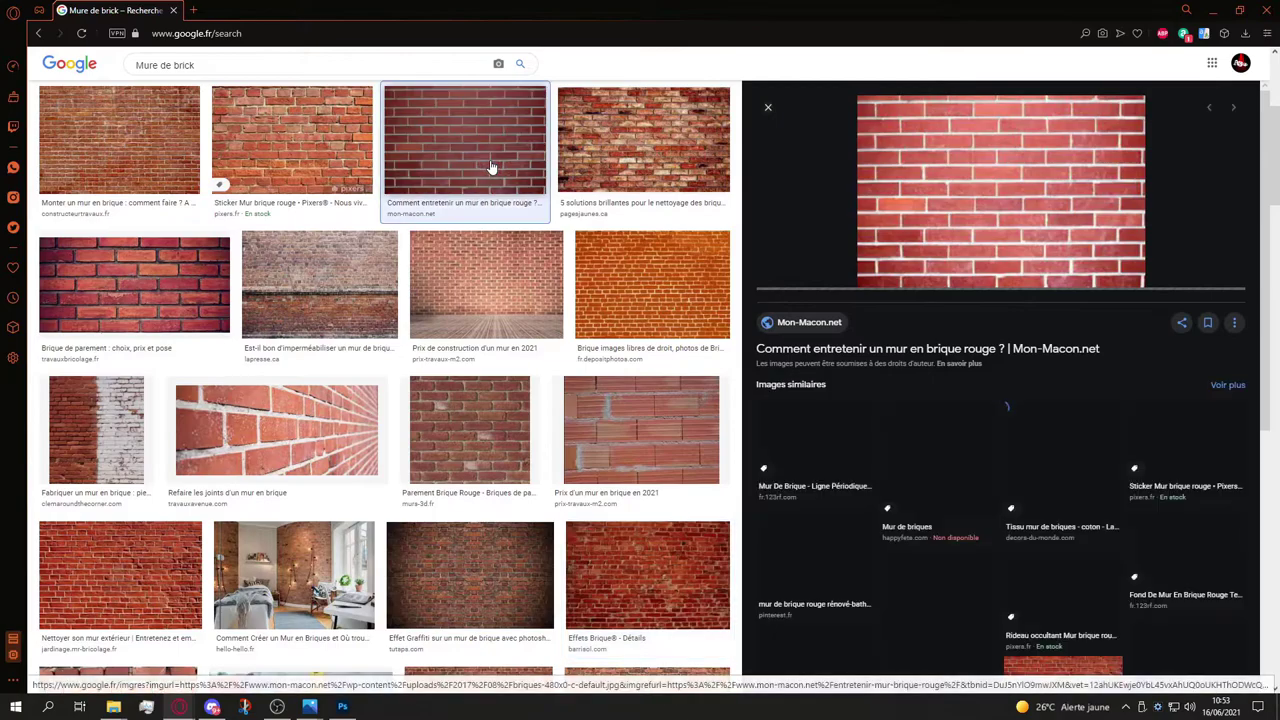
{"action": "left_click", "coordinate": [908, 500]}
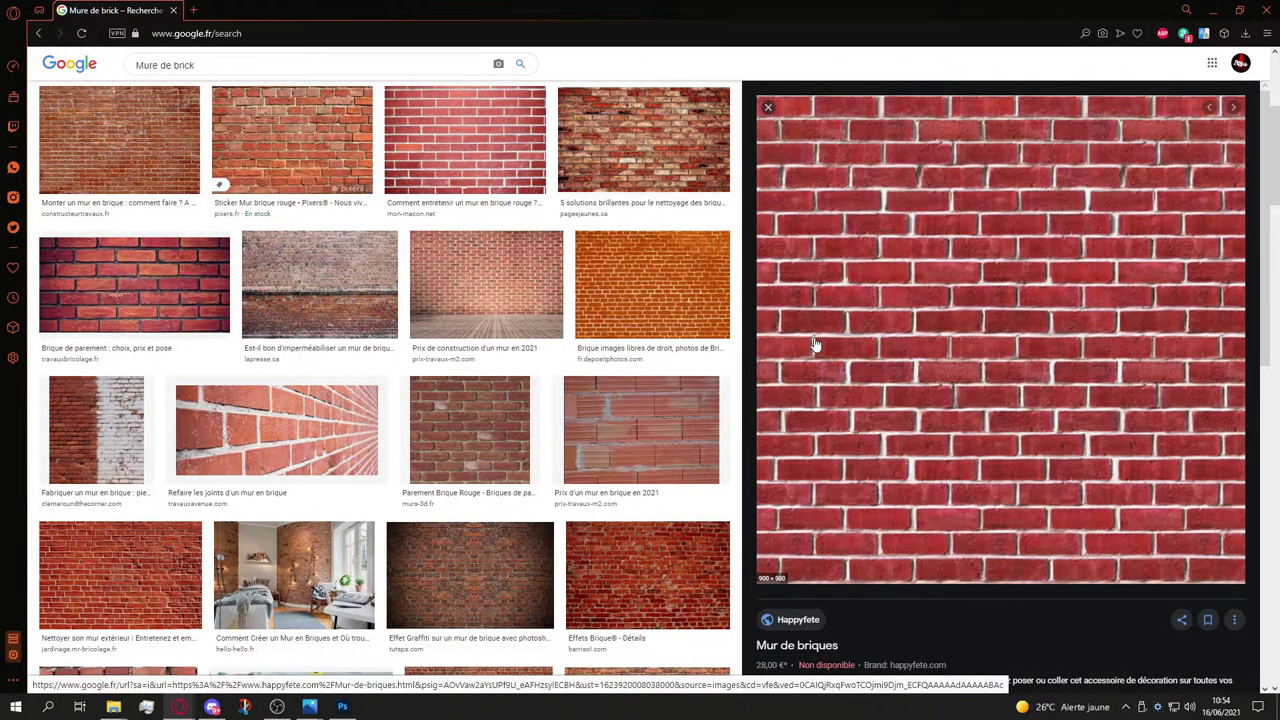
{"action": "right_click", "coordinate": [932, 347]}
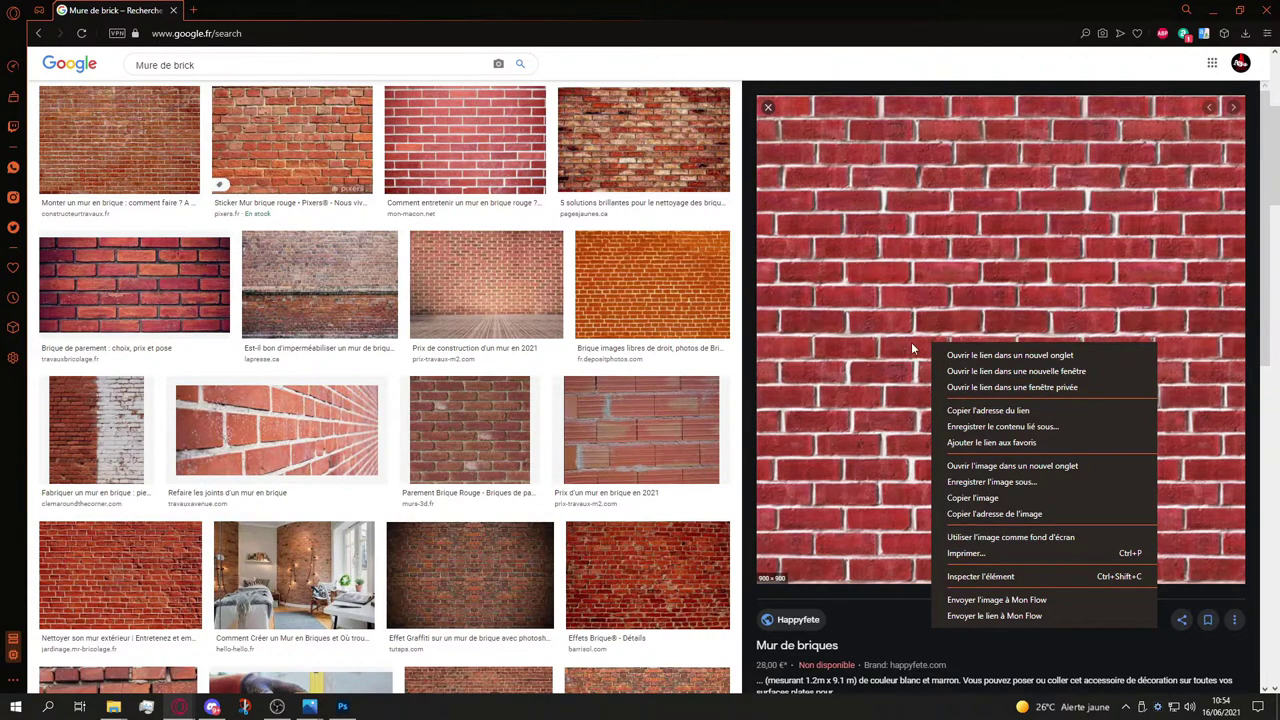
{"action": "left_click", "coordinate": [1006, 483]}
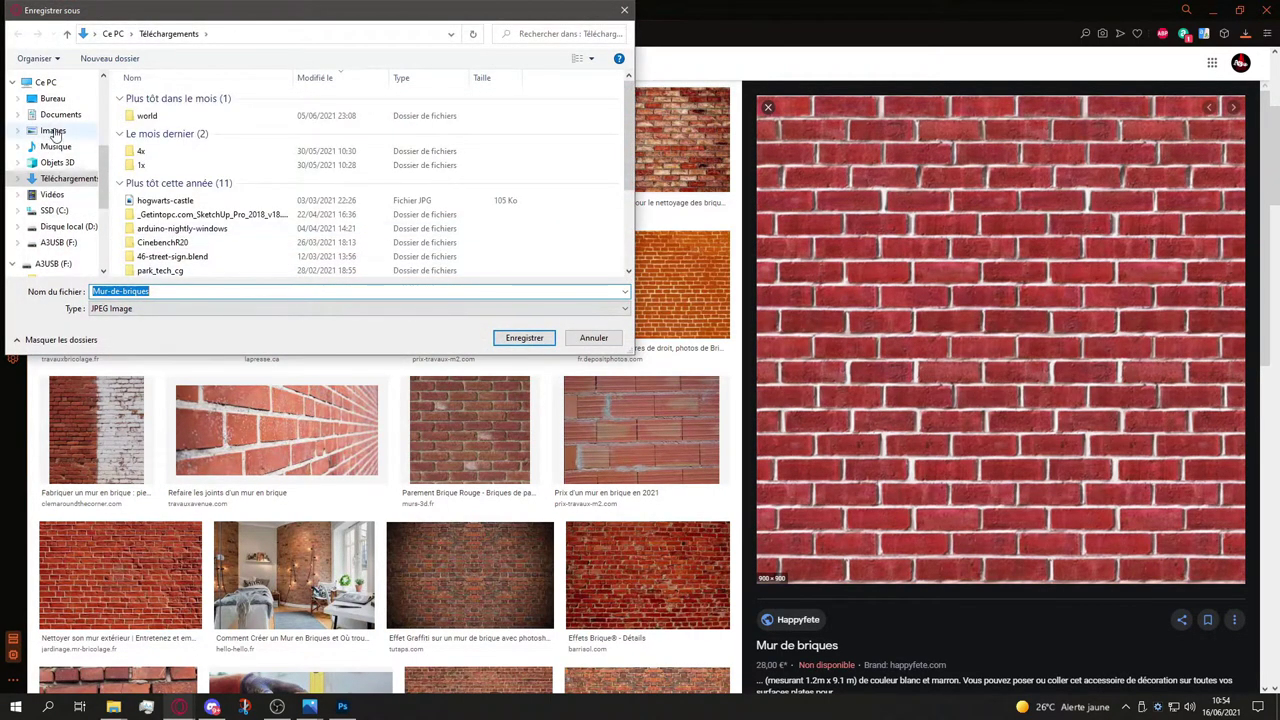
{"action": "left_click", "coordinate": [50, 99]}
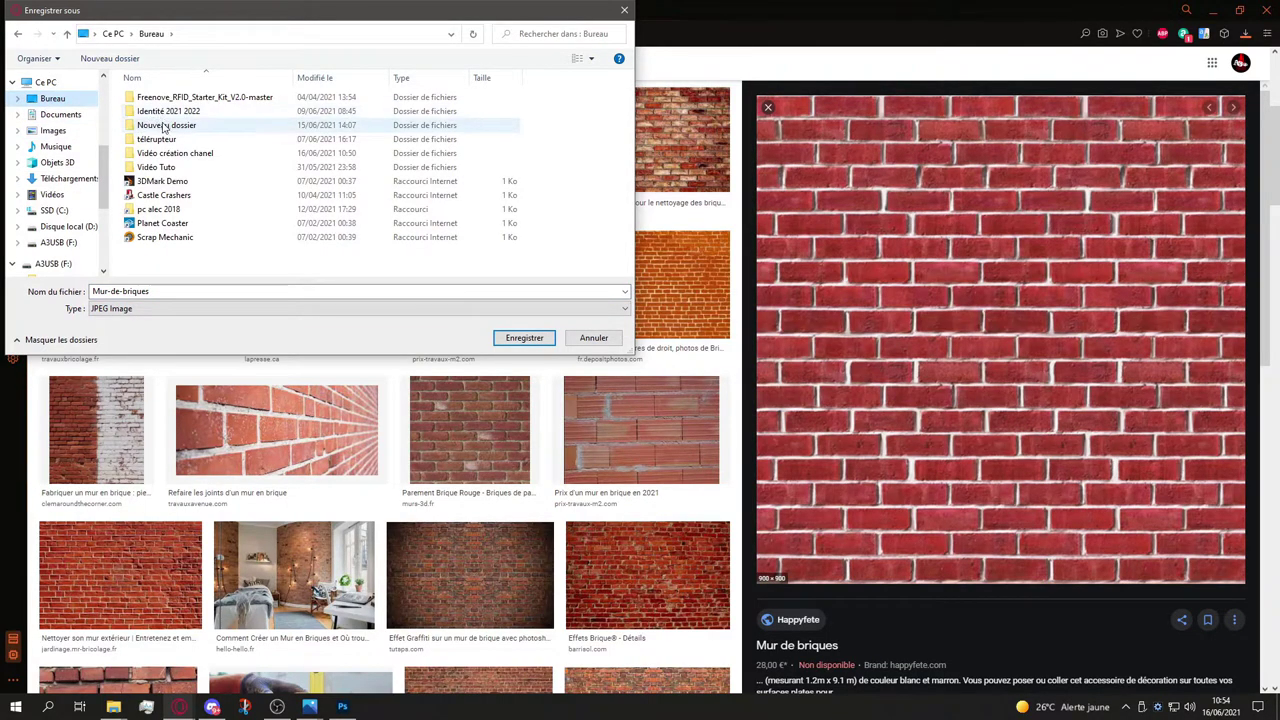
{"action": "double_click", "coordinate": [155, 155]}
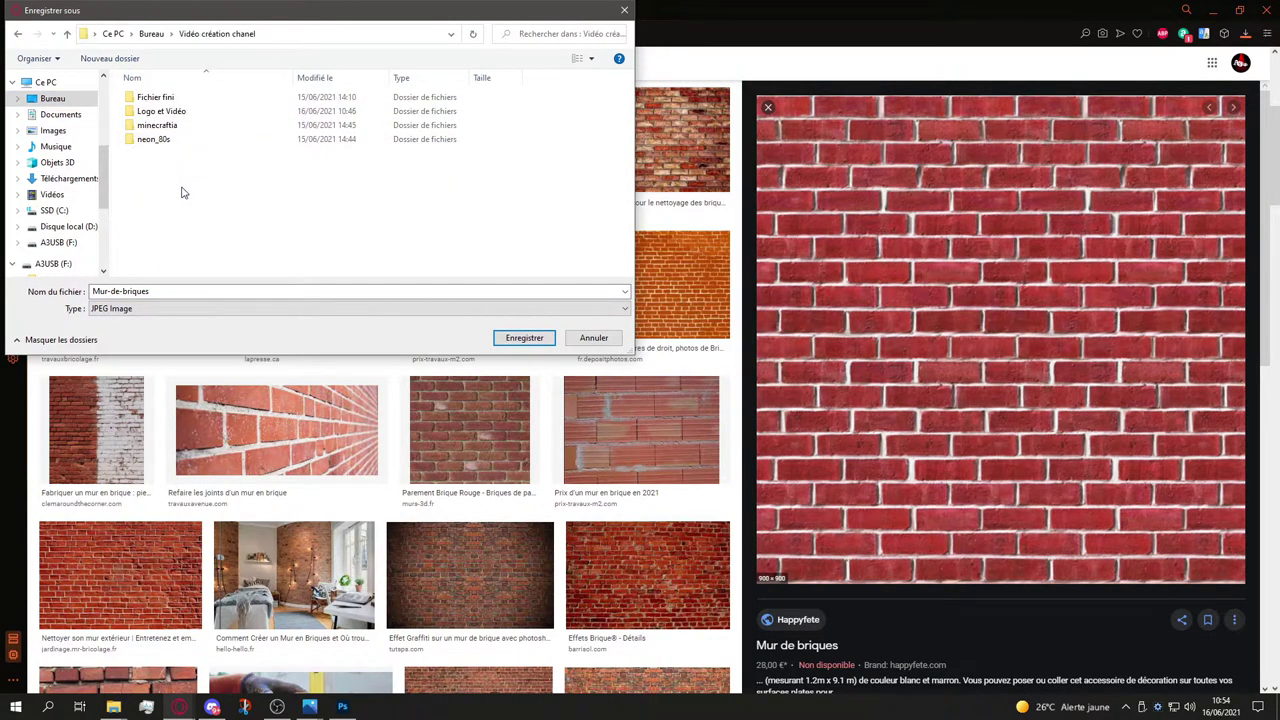
{"action": "double_click", "coordinate": [176, 291]}
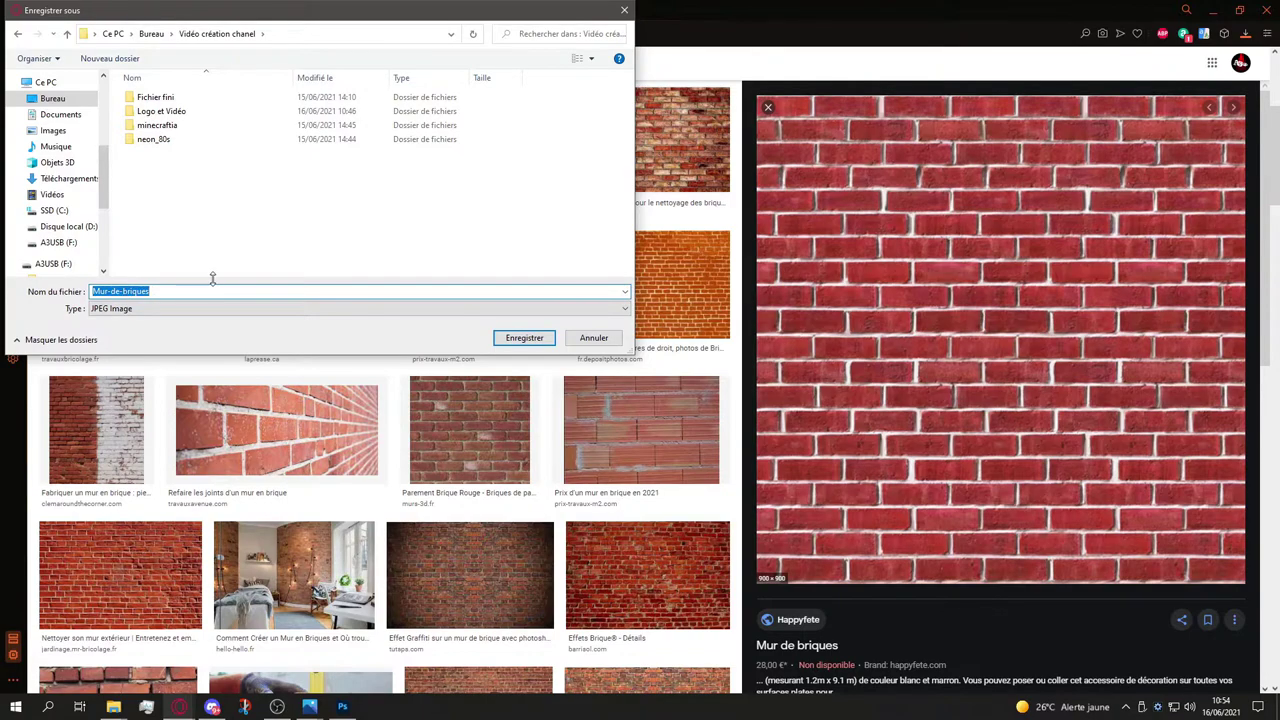
{"action": "double_click", "coordinate": [202, 112]}
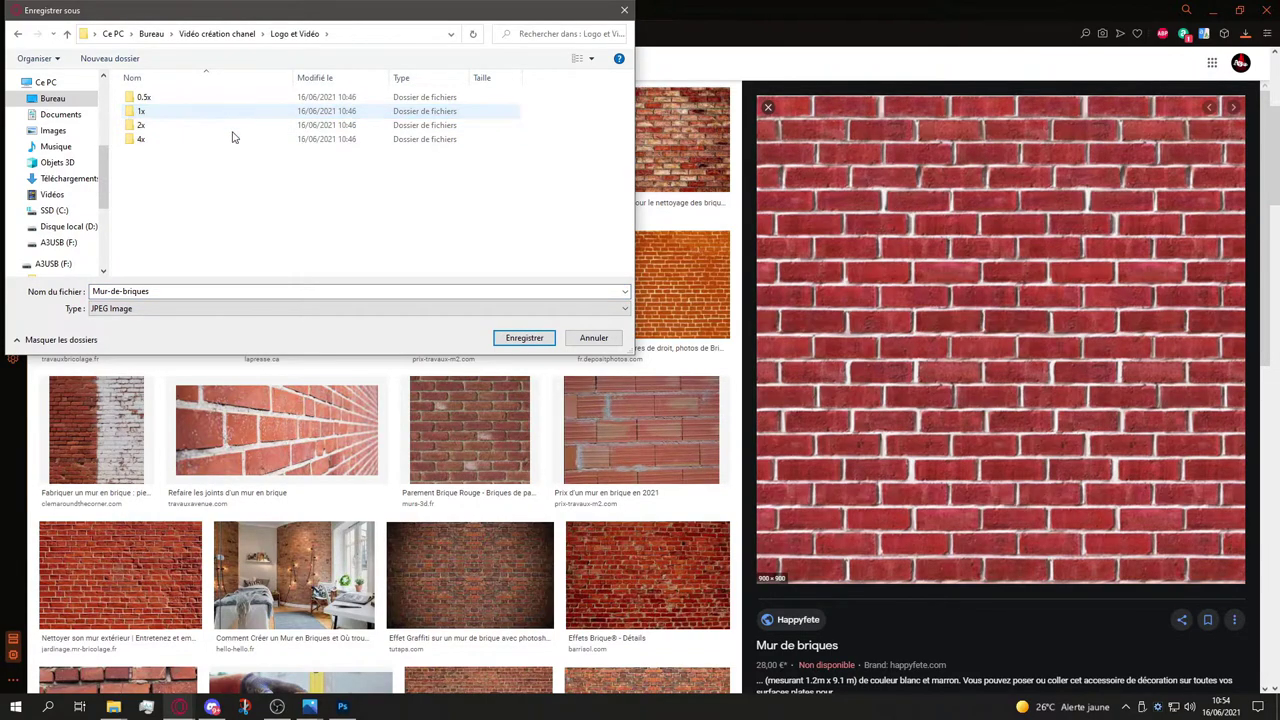
{"action": "left_click", "coordinate": [524, 338]}
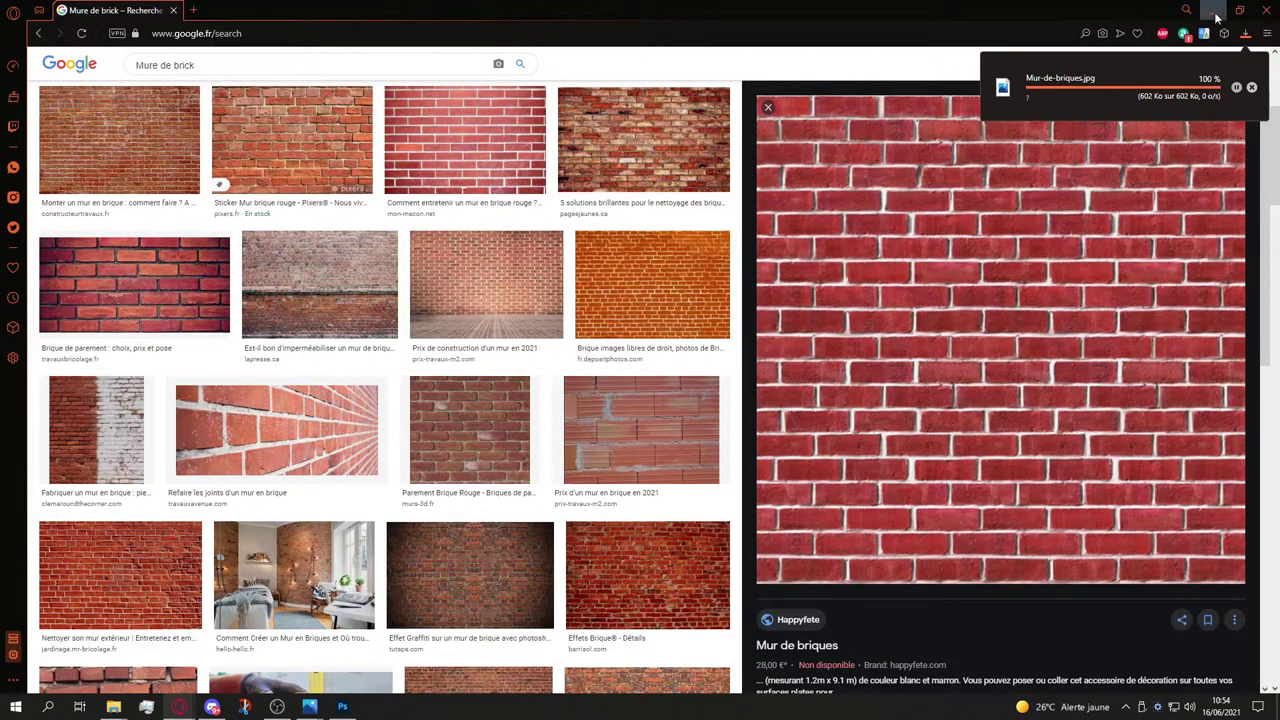
Step: Leave the browser and open the Mur-de-briques image from the Logo et Vidéo folder in paint.net
{"action": "left_click", "coordinate": [1219, 19]}
{"action": "right_click", "coordinate": [852, 193]}
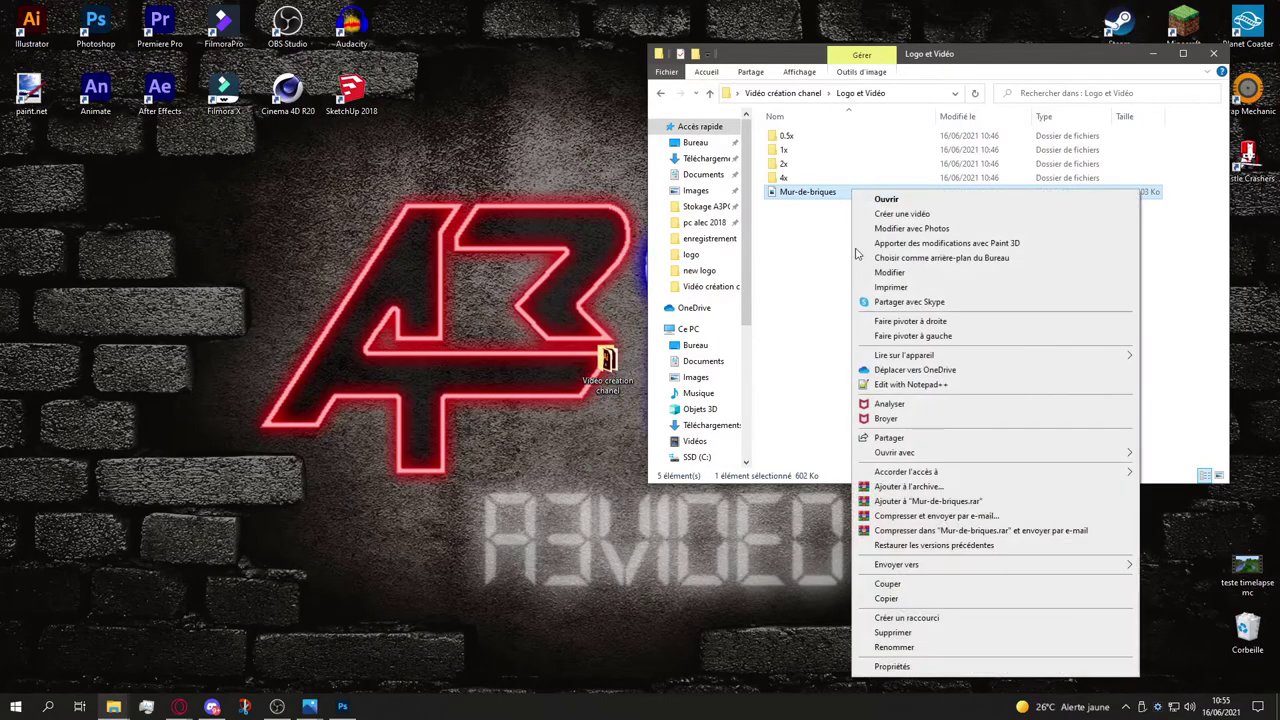
{"action": "mouse_move", "coordinate": [902, 458]}
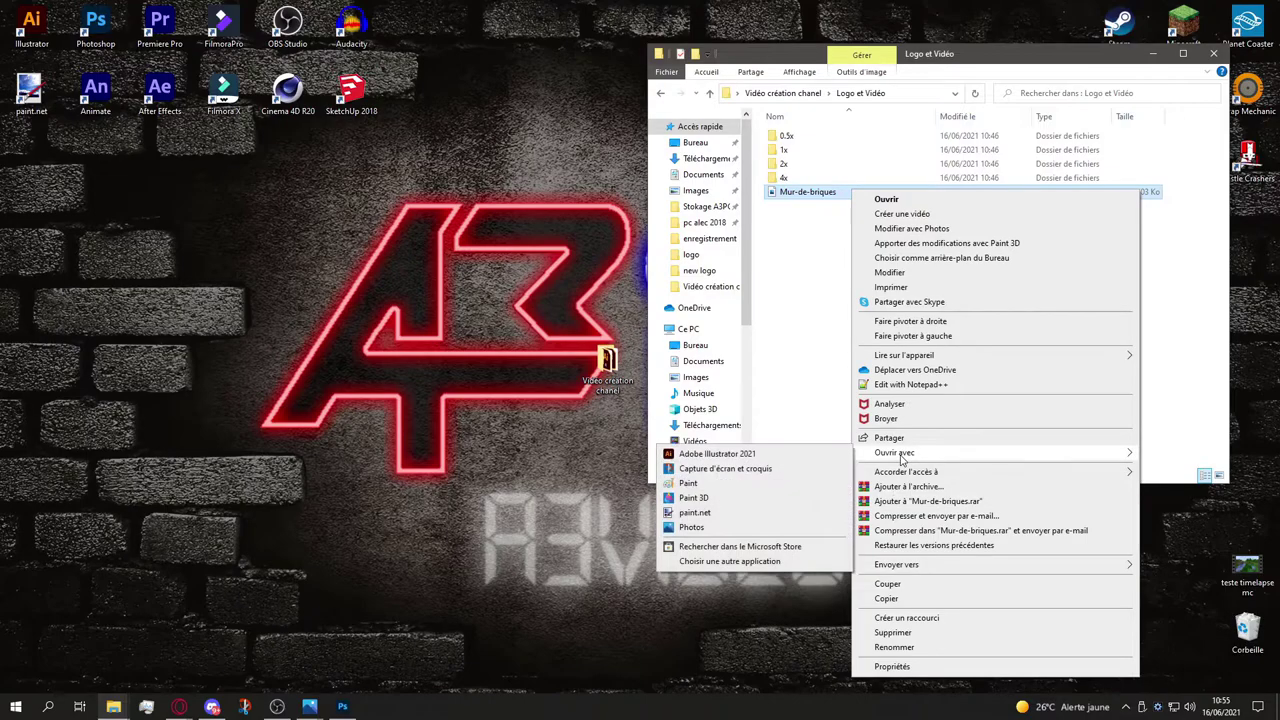
{"action": "left_click", "coordinate": [701, 512]}
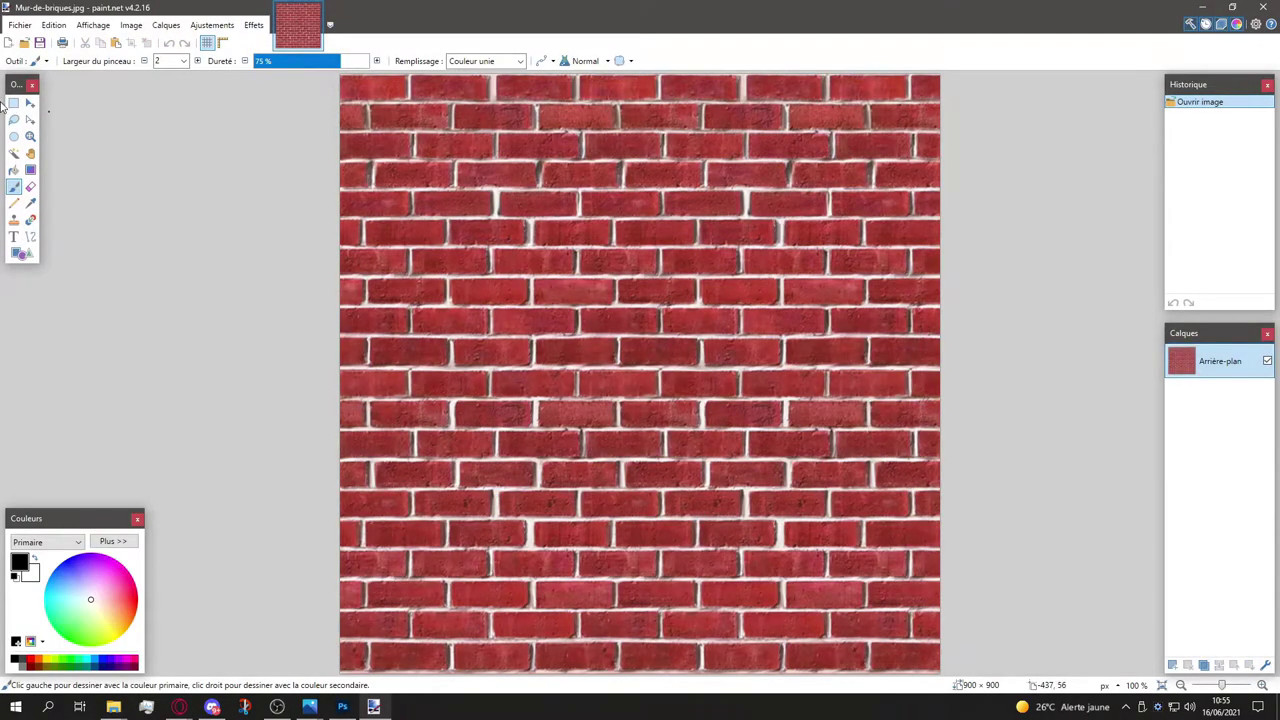
Step: Select the entire brick image, convert it to black and white, and deselect it
{"action": "left_click", "coordinate": [12, 103]}
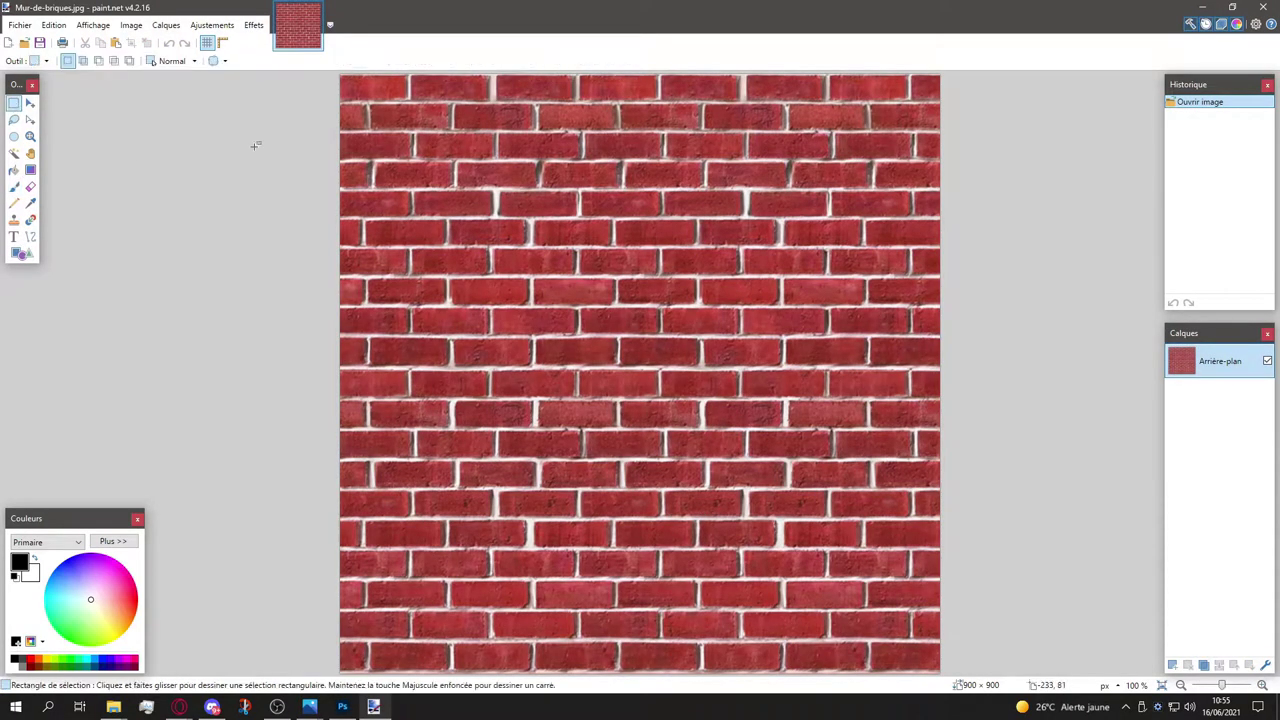
{"action": "key", "text": "ctrl+a"}
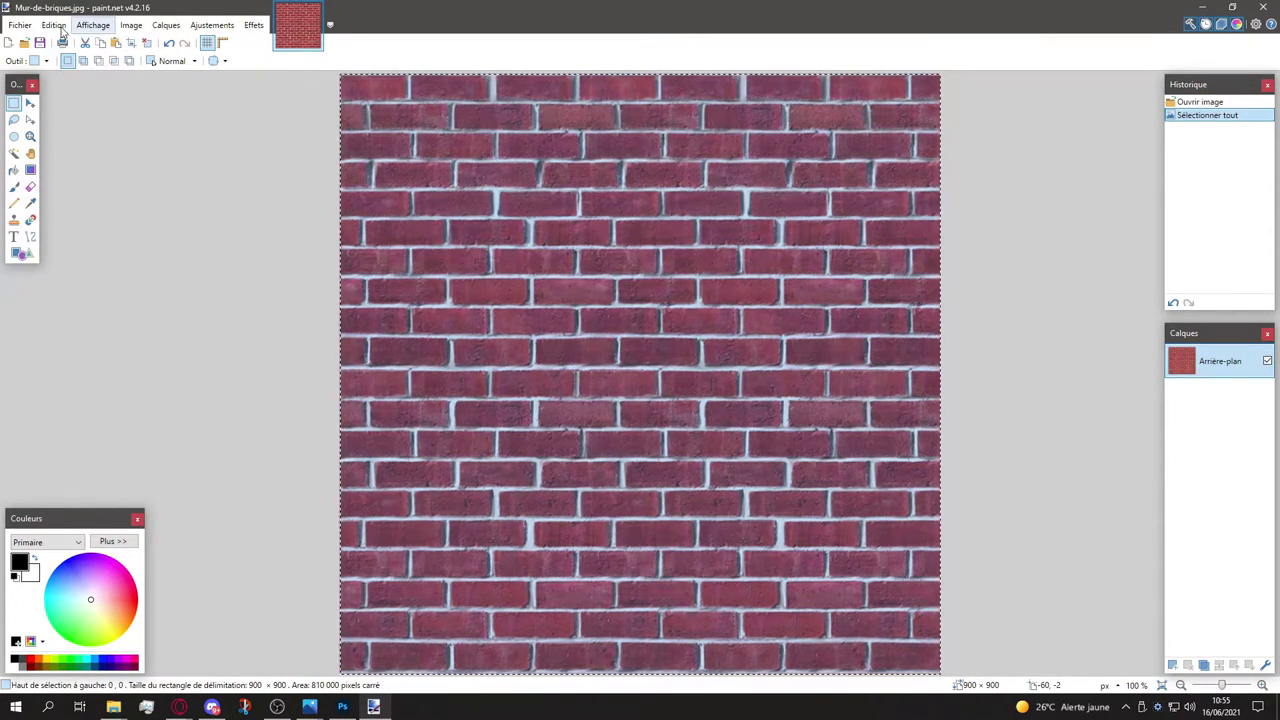
{"action": "left_click", "coordinate": [209, 24]}
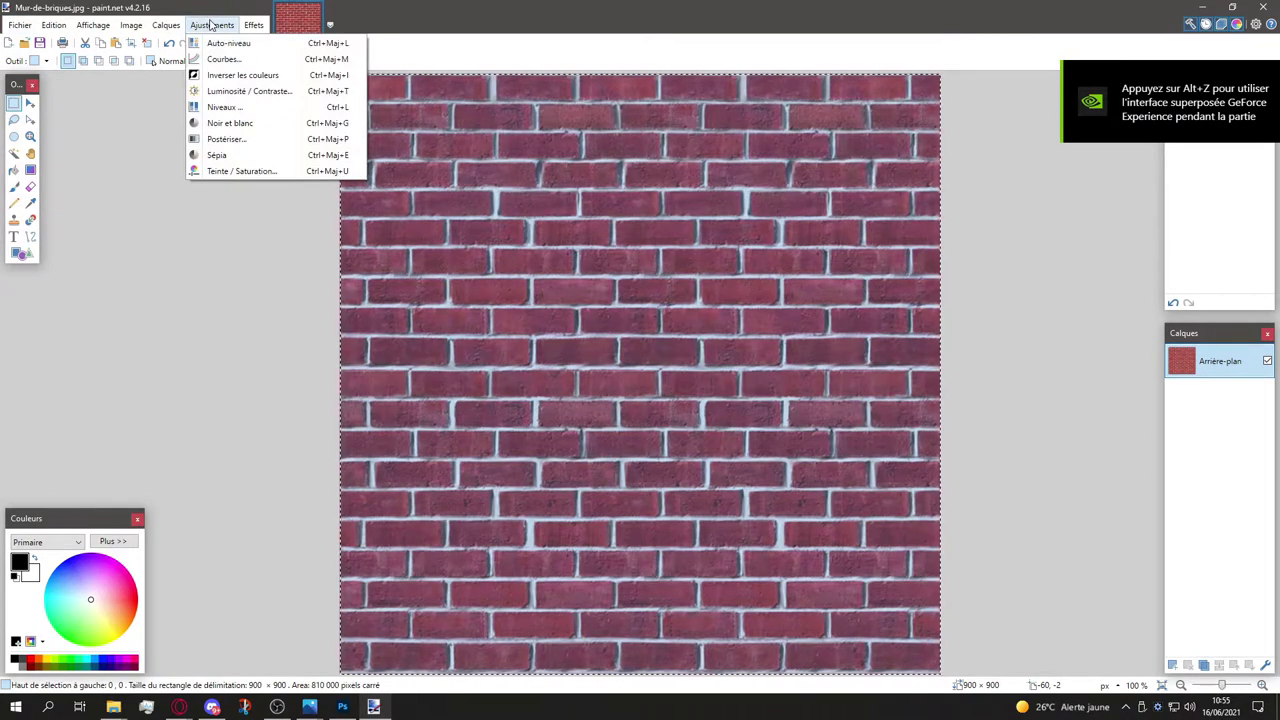
{"action": "left_click", "coordinate": [255, 123]}
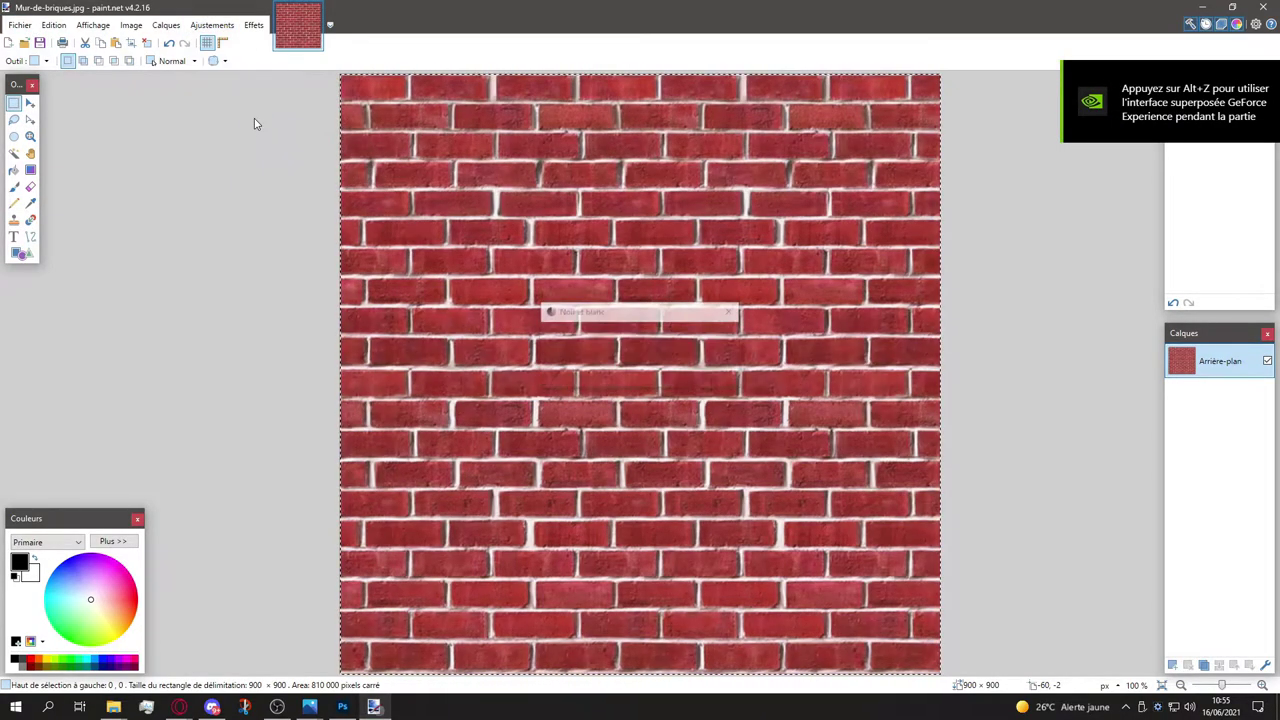
{"action": "key", "text": "ctrl+d"}
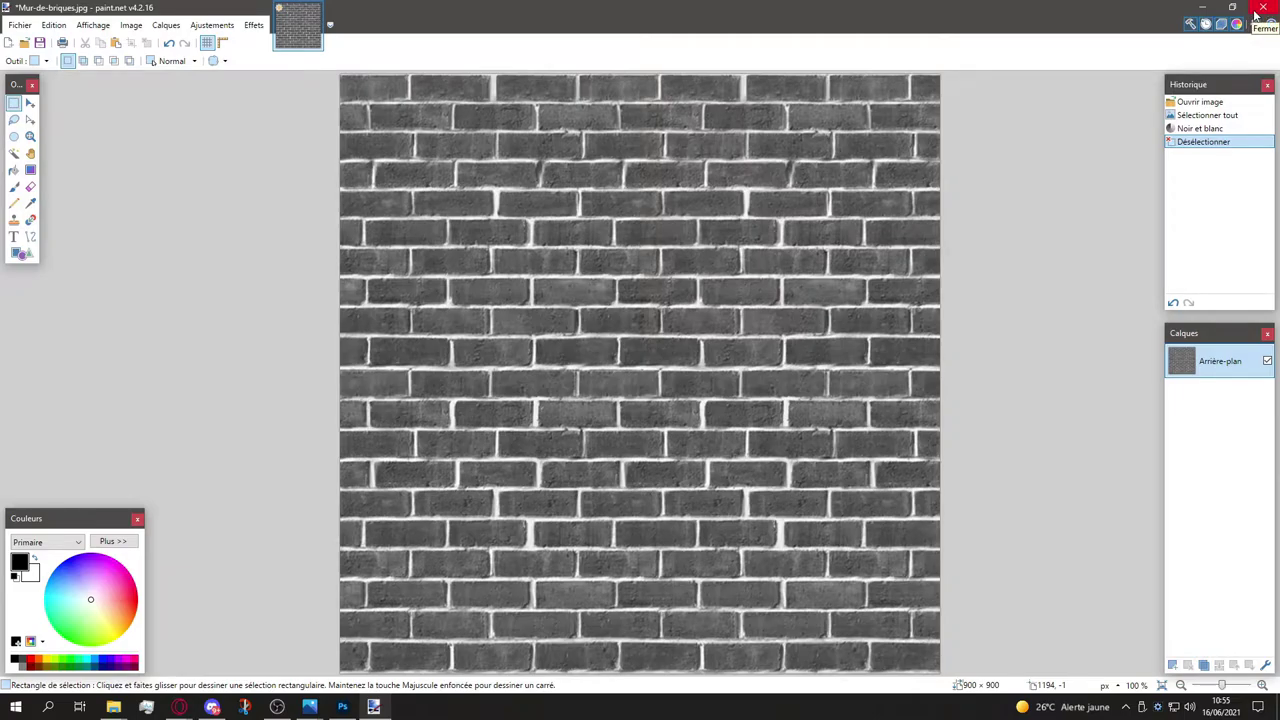
Step: Save the black-and-white Mur-de-briques.jpg with quality 95 and chroma subsampling 4:2:2
{"action": "left_click", "coordinate": [20, 25]}
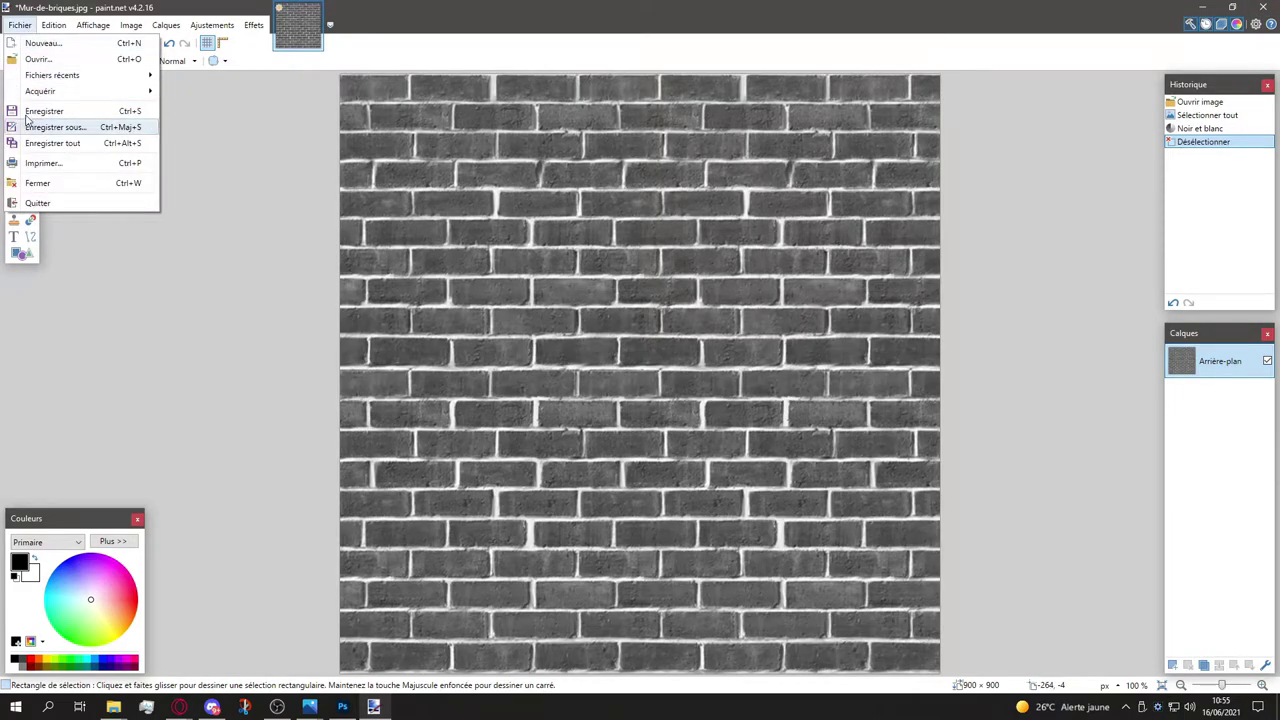
{"action": "left_click", "coordinate": [38, 111]}
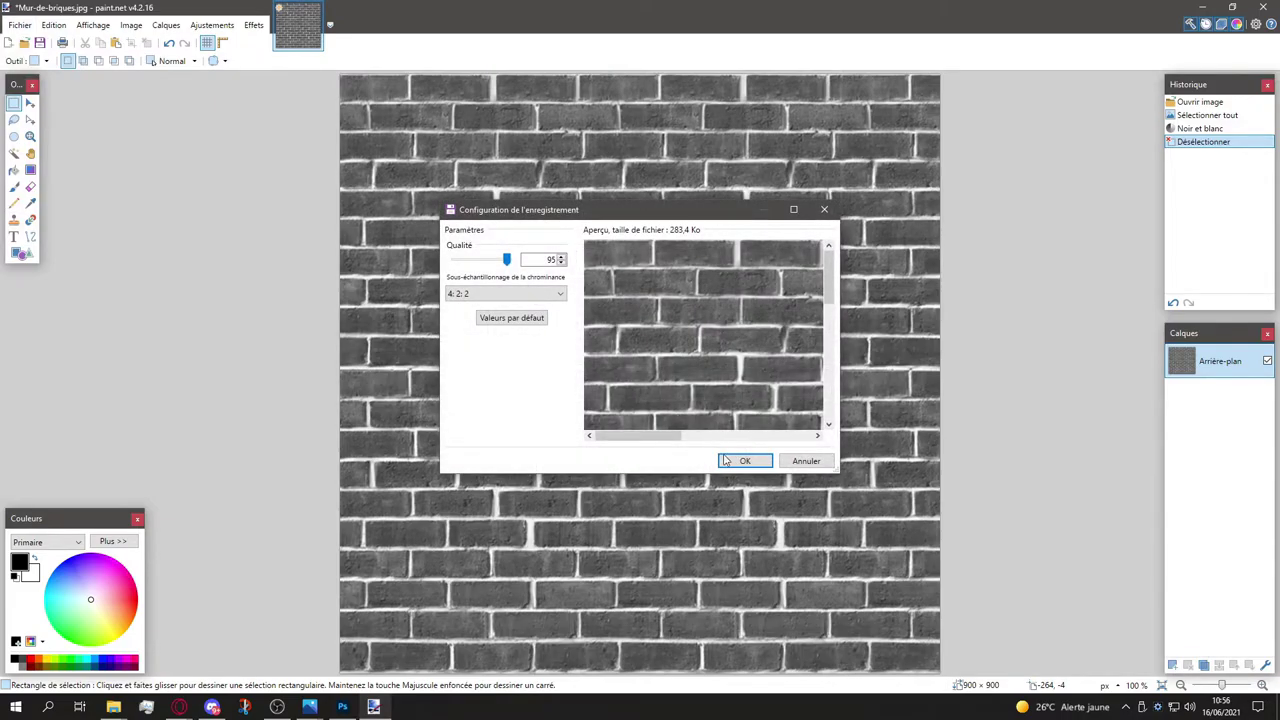
{"action": "left_click", "coordinate": [726, 460]}
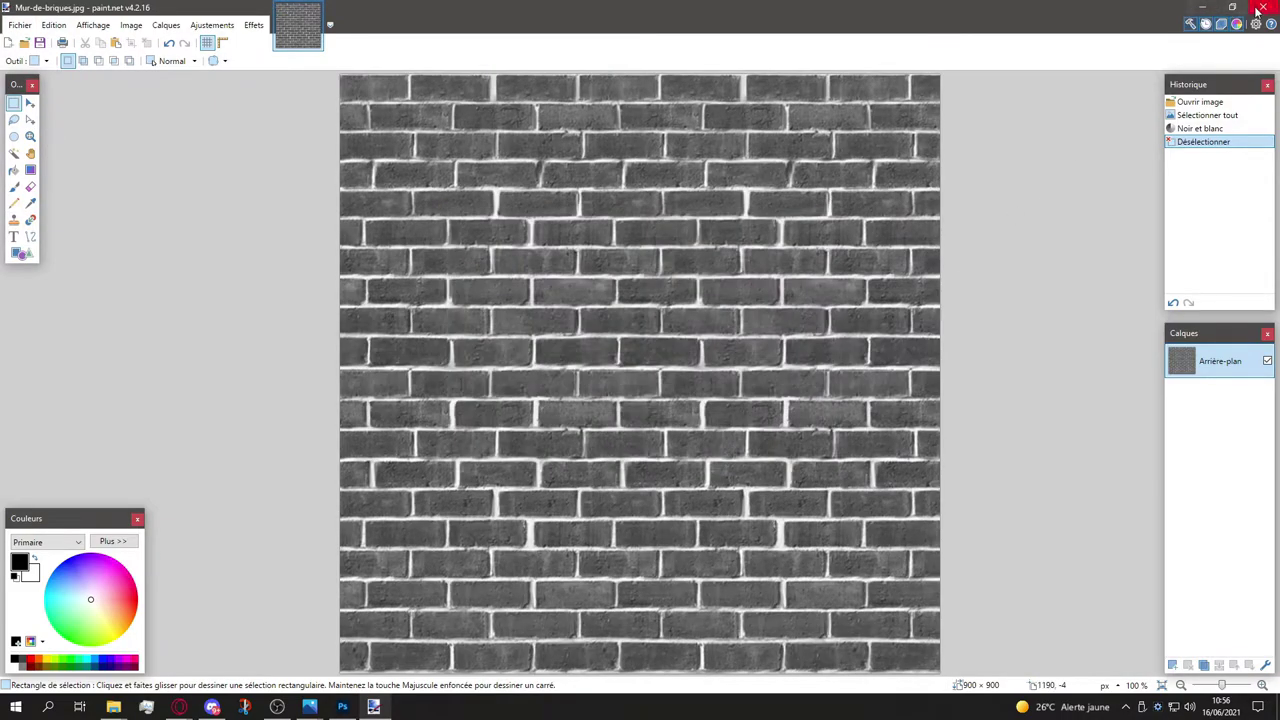
Step: Try the Sepia adjustment on the brick image and undo it
{"action": "left_click", "coordinate": [213, 25]}
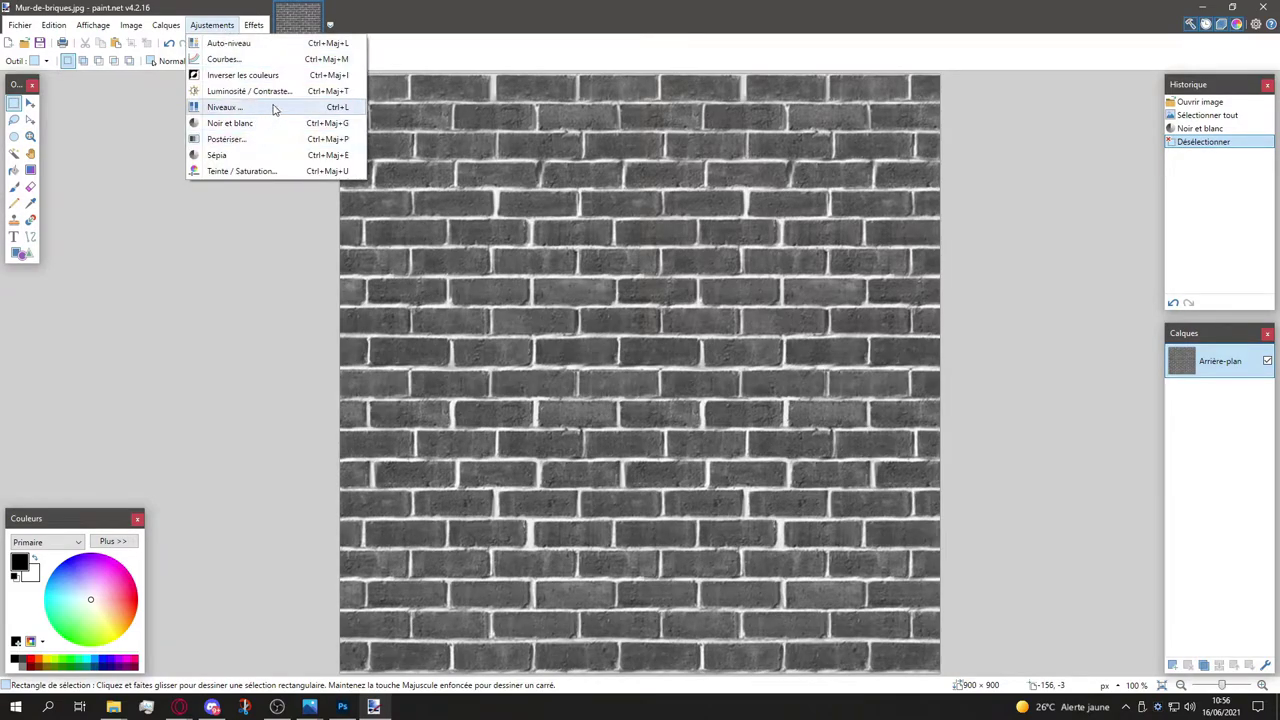
{"action": "left_click", "coordinate": [231, 162]}
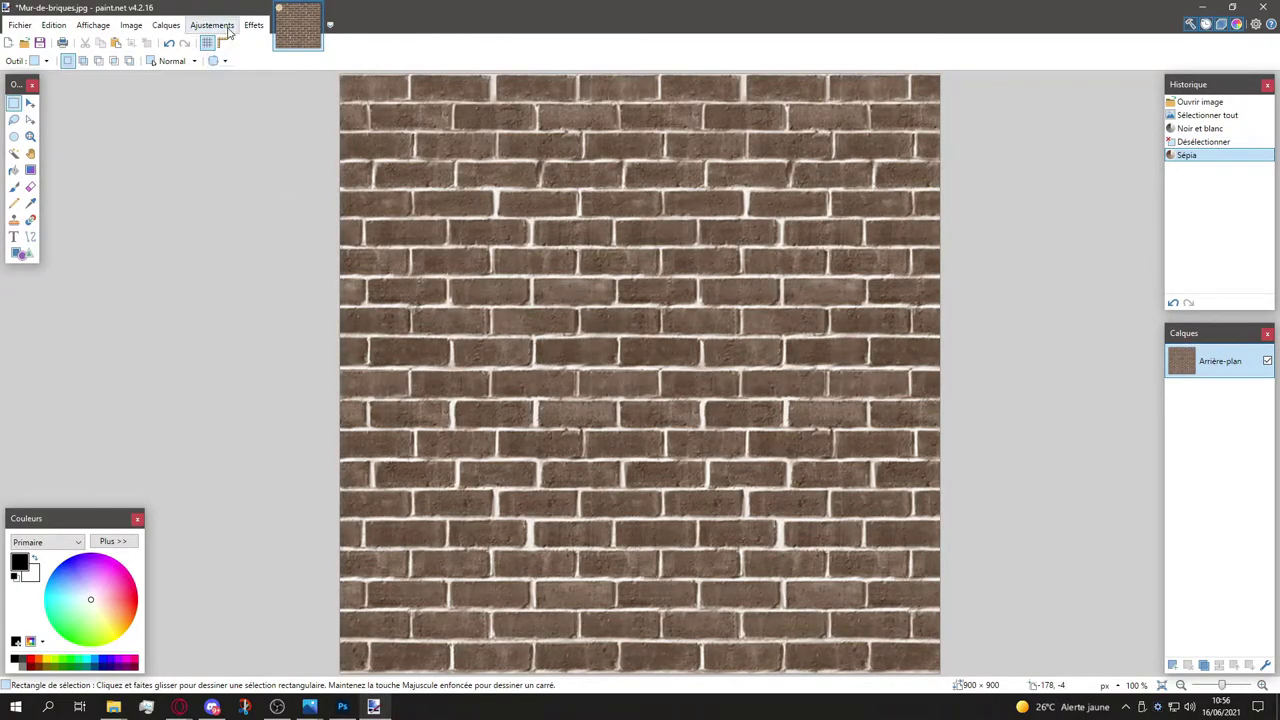
{"action": "key", "text": "ctrl+z"}
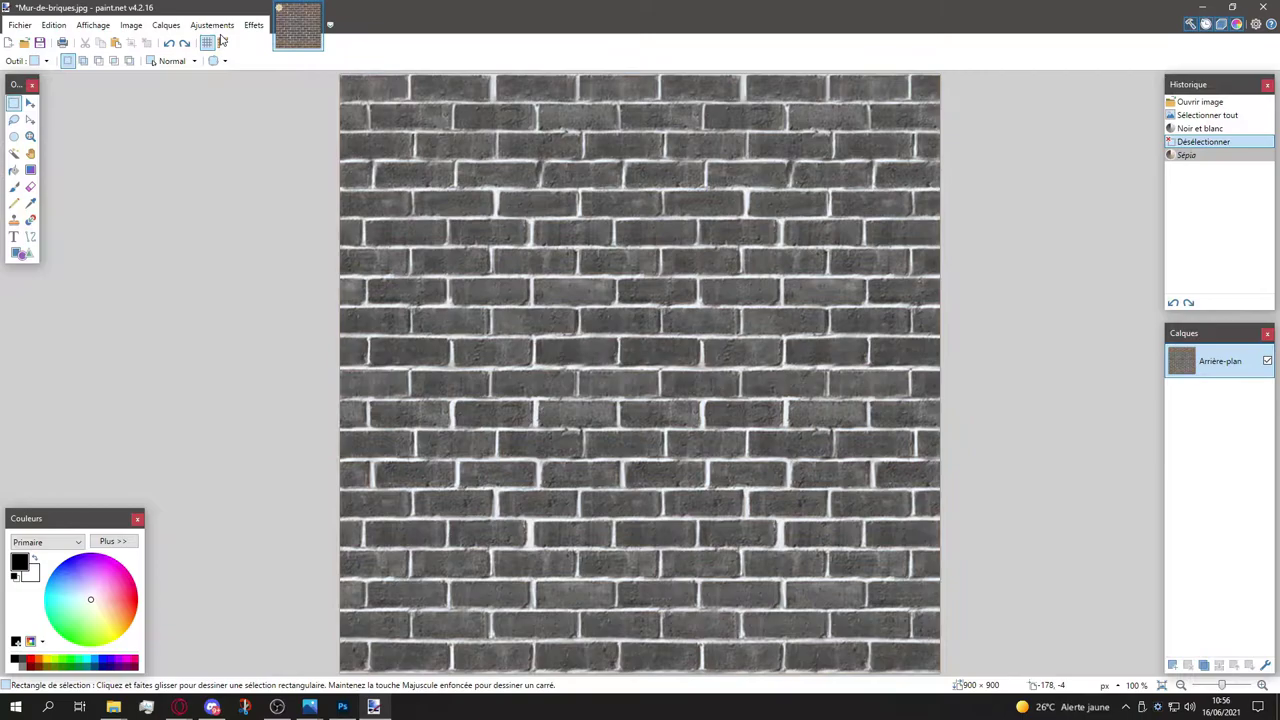
Step: Adjust the brick image's brightness to -10 and contrast to 30
{"action": "left_click", "coordinate": [212, 25]}
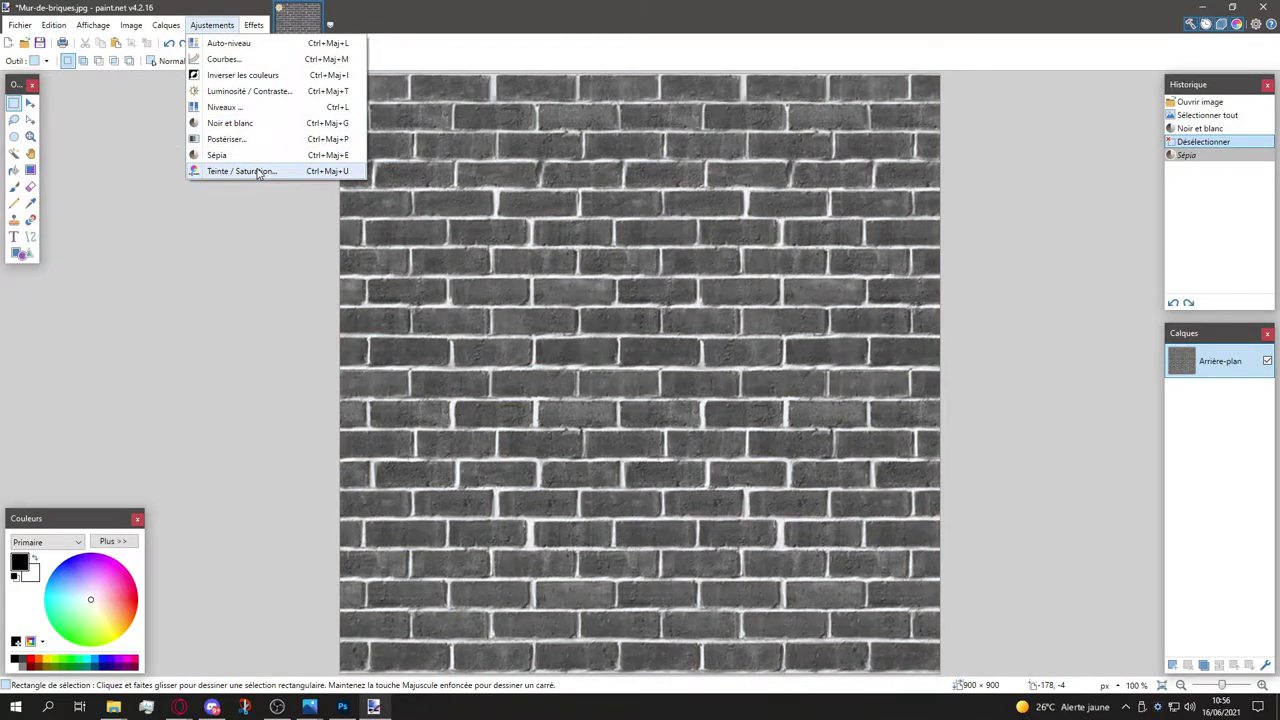
{"action": "left_click", "coordinate": [253, 91]}
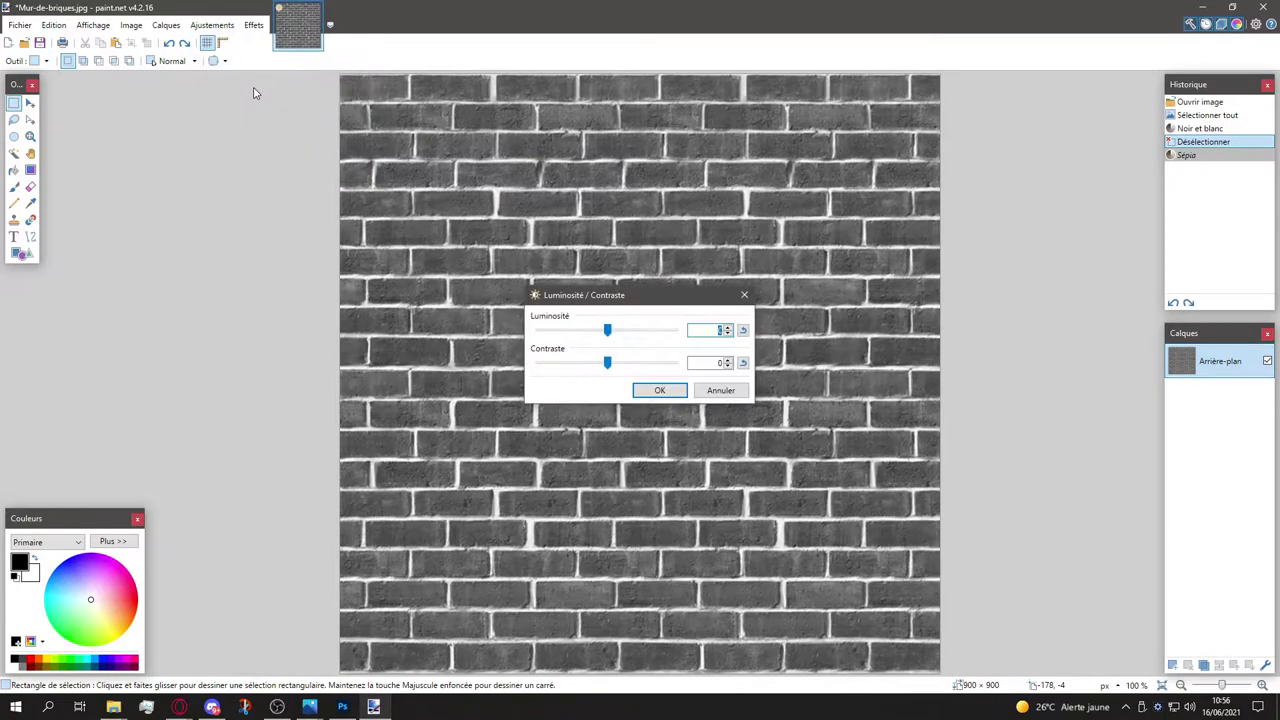
{"action": "left_click_drag", "start_coordinate": [653, 293], "coordinate": [864, 194]}
{"action": "mouse_move", "coordinate": [819, 263]}
{"action": "left_mouse_down"}
{"action": "mouse_move", "coordinate": [843, 265]}
{"action": "mouse_move", "coordinate": [838, 279]}
{"action": "mouse_move", "coordinate": [814, 234]}
{"action": "mouse_move", "coordinate": [748, 234]}
{"action": "mouse_move", "coordinate": [816, 238]}
{"action": "left_mouse_up"}
{"action": "double_click", "coordinate": [930, 231]}
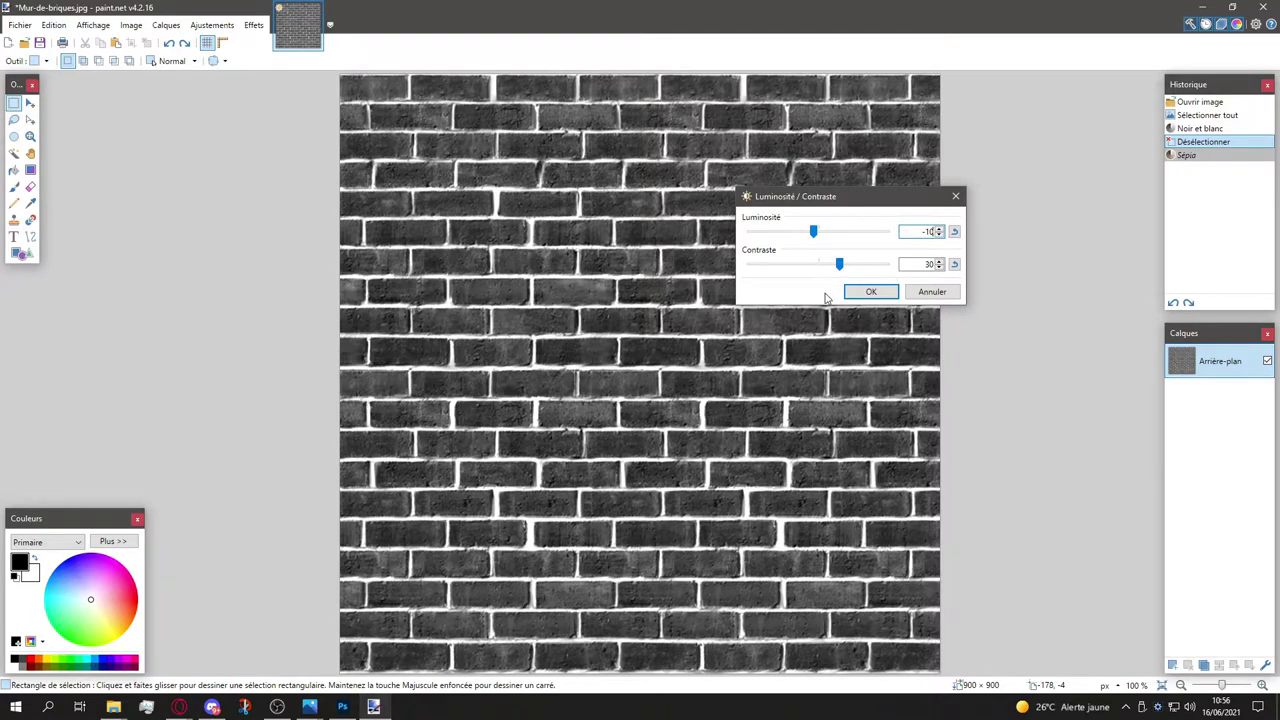
{"action": "left_click", "coordinate": [870, 292]}
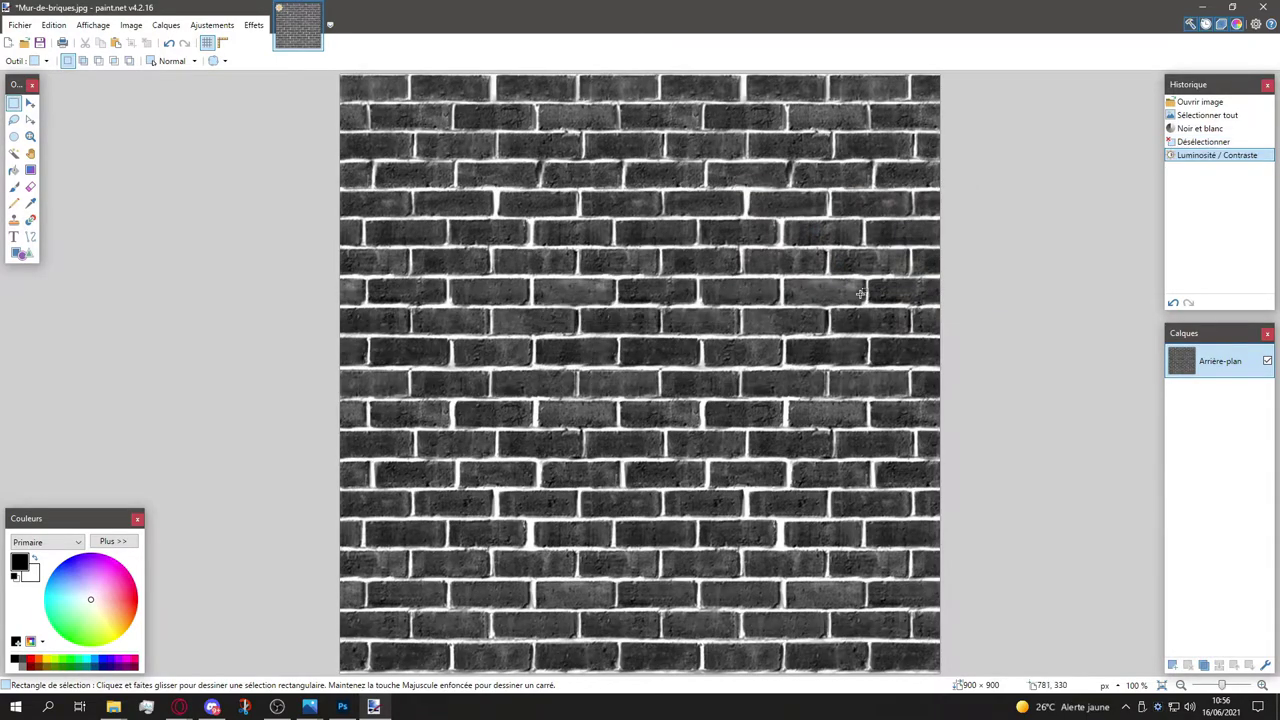
Step: Save the adjusted Mur-de-briques.jpg and close paint.net
{"action": "left_click", "coordinate": [19, 25]}
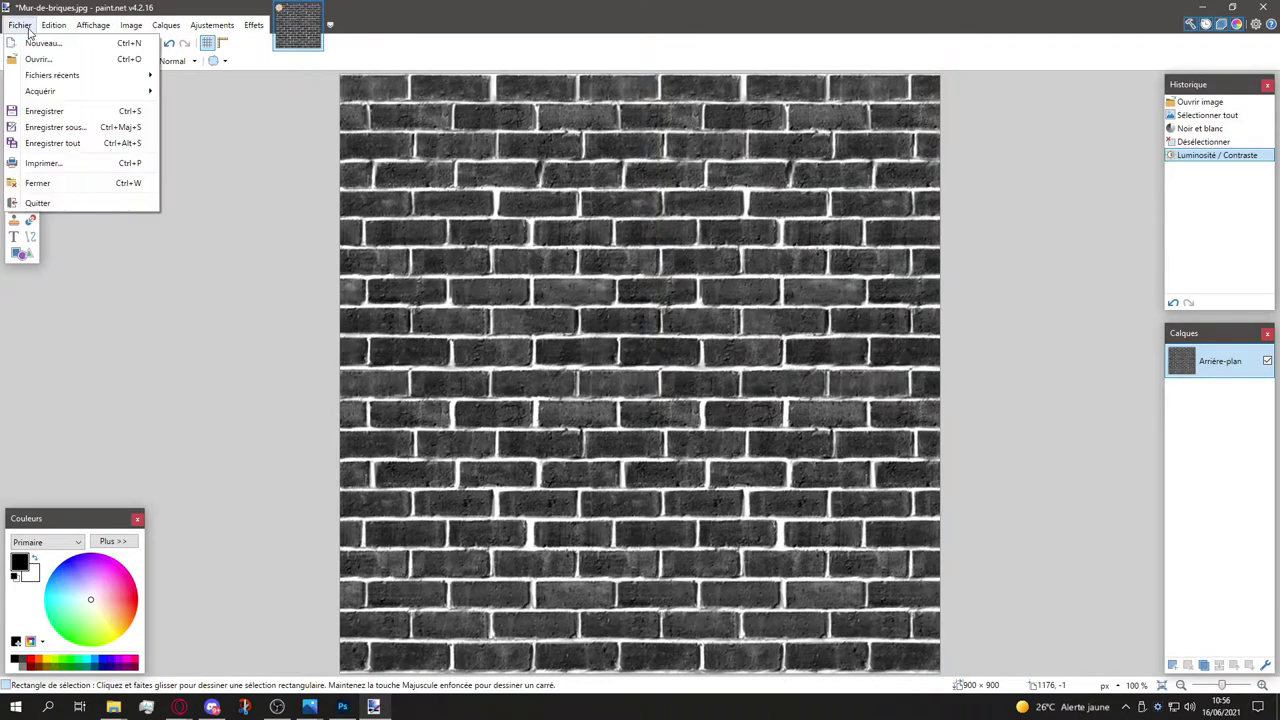
{"action": "left_click", "coordinate": [35, 113]}
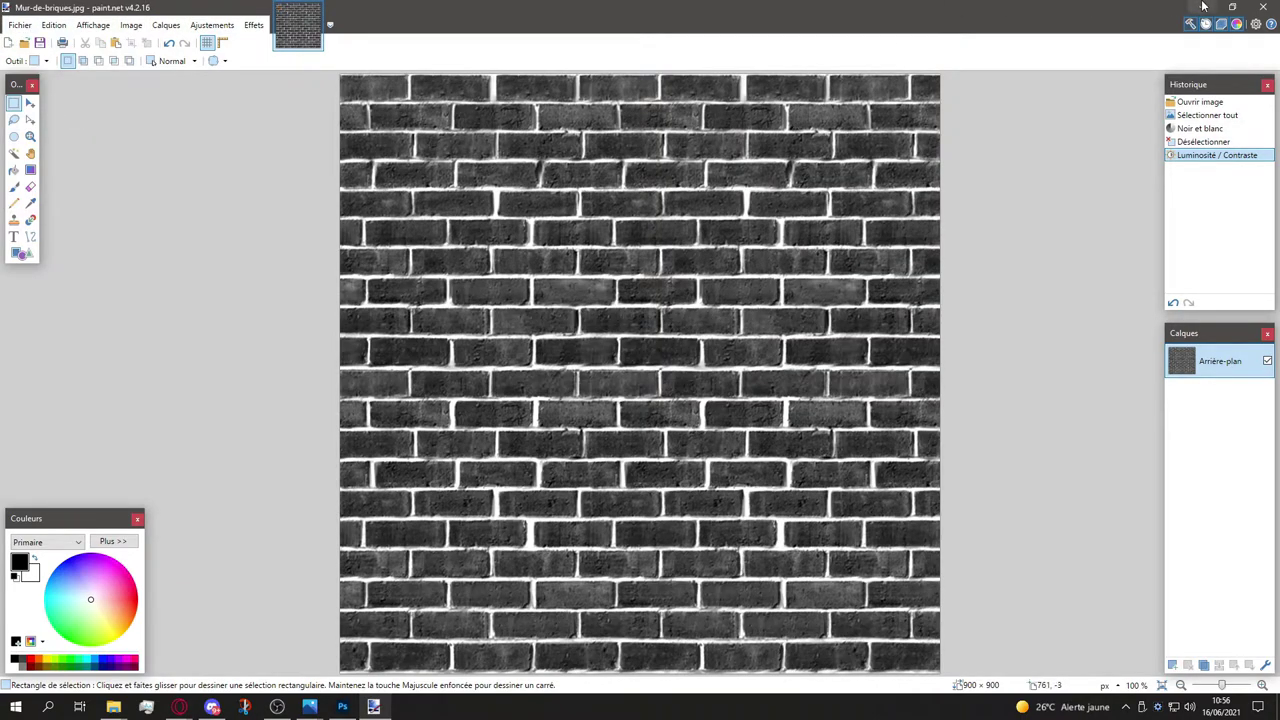
{"action": "left_click", "coordinate": [1263, 7]}
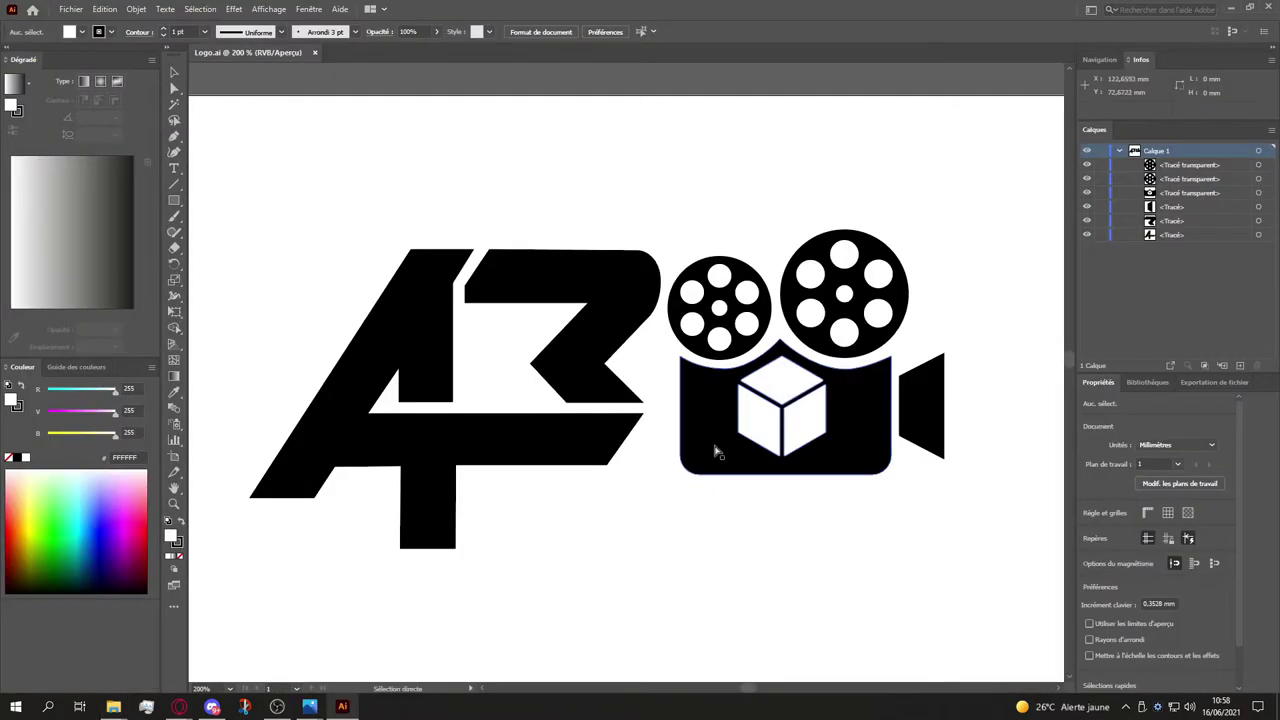
Step: In Illustrator, select all parts of the A3 and camera logo and place a duplicate directly below the original on the artboard
{"action": "key", "text": "ctrl+minus"}
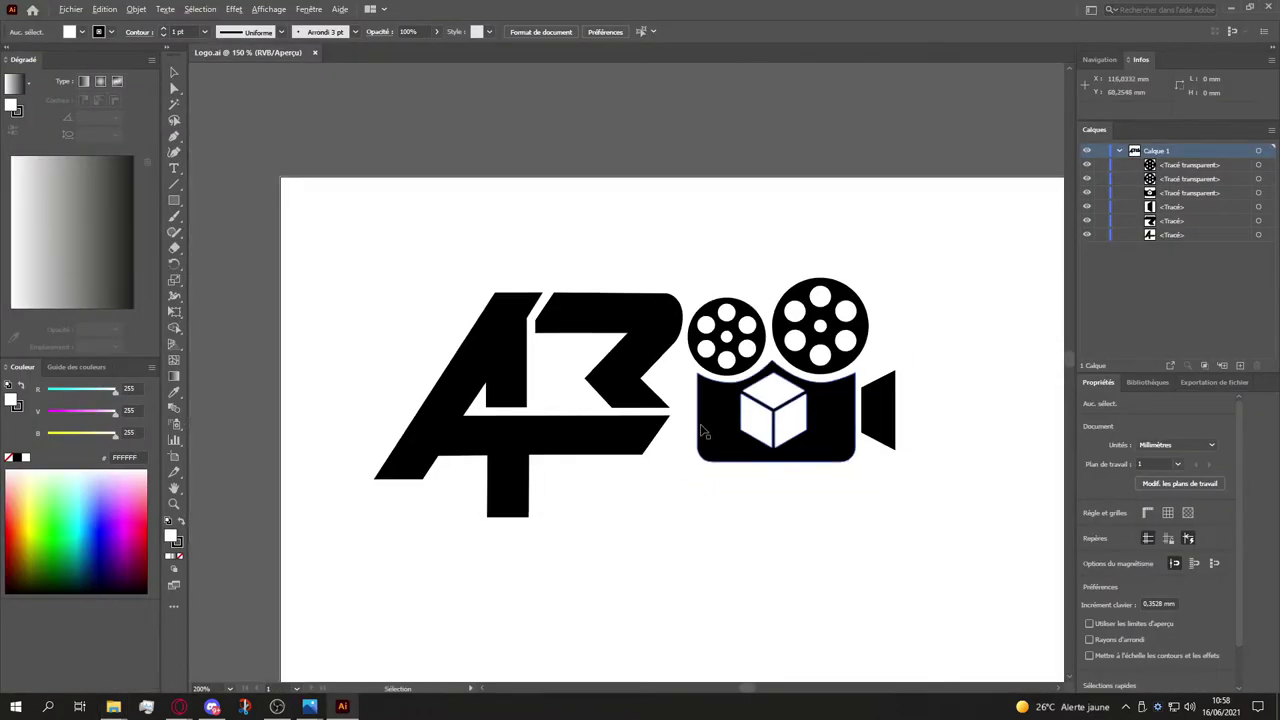
{"action": "scroll", "coordinate": [703, 430], "scroll_direction": "down", "scroll_amount": 3}
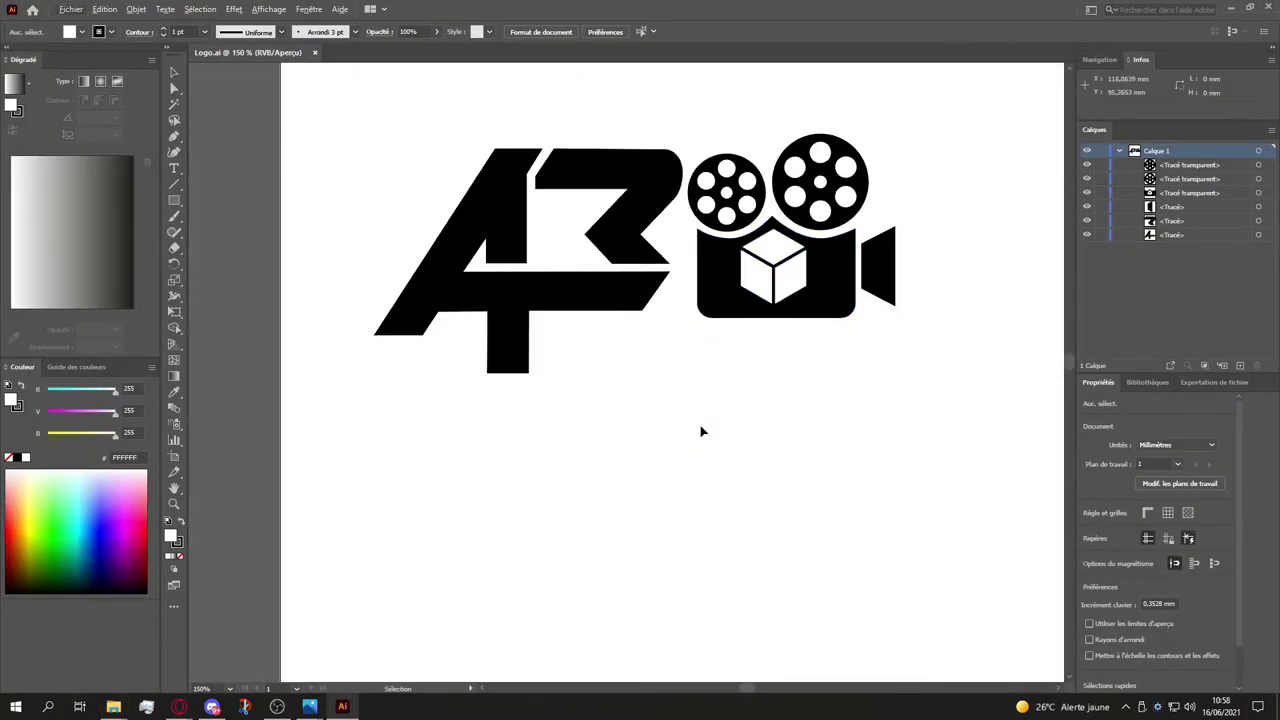
{"action": "left_click", "coordinate": [172, 74]}
{"action": "left_click_drag", "start_coordinate": [354, 123], "coordinate": [927, 416]}
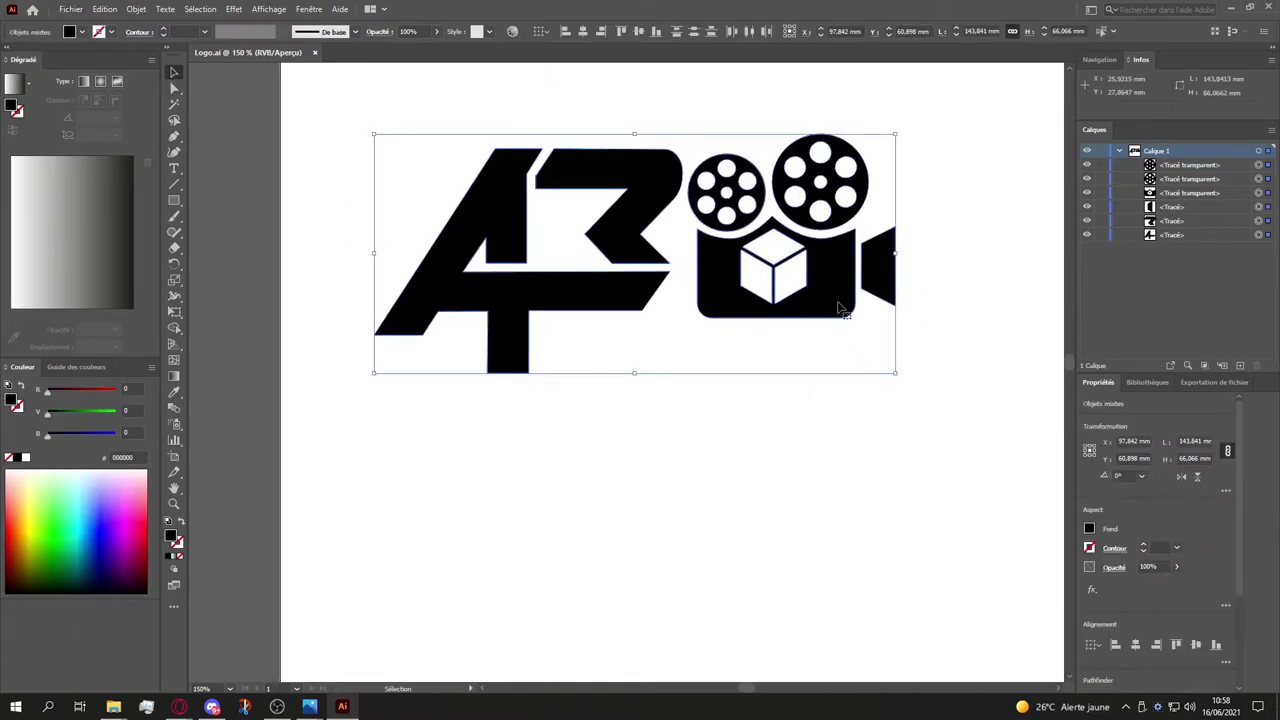
{"action": "scroll", "coordinate": [855, 282], "scroll_direction": "down", "scroll_amount": 1}
{"action": "left_click_drag", "start_coordinate": [834, 200], "coordinate": [838, 541]}
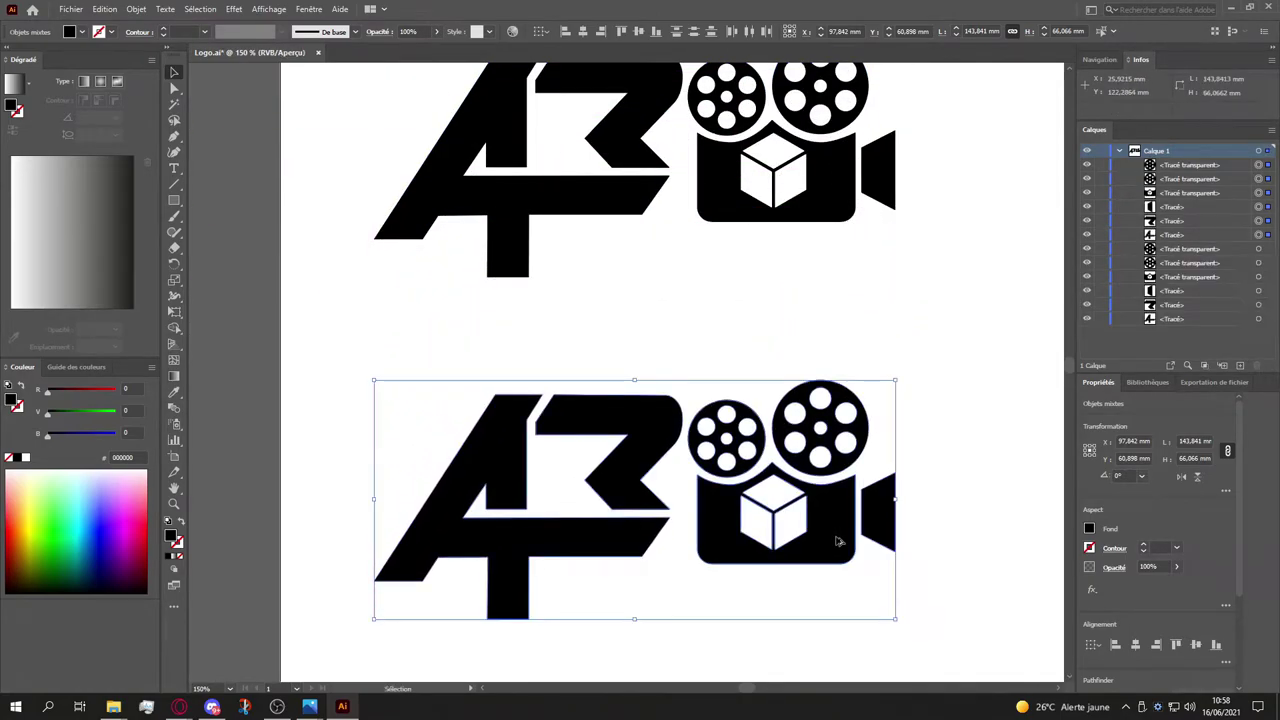
{"action": "scroll", "coordinate": [910, 460], "scroll_direction": "down", "scroll_amount": 2}
{"action": "key", "text": "a"}
{"action": "scroll", "coordinate": [714, 480], "scroll_direction": "right", "scroll_amount": 1}
{"action": "key", "text": "v"}
{"action": "scroll", "coordinate": [725, 485], "scroll_direction": "up", "scroll_amount": 2}
{"action": "scroll", "coordinate": [725, 485], "scroll_direction": "down", "scroll_amount": 1}
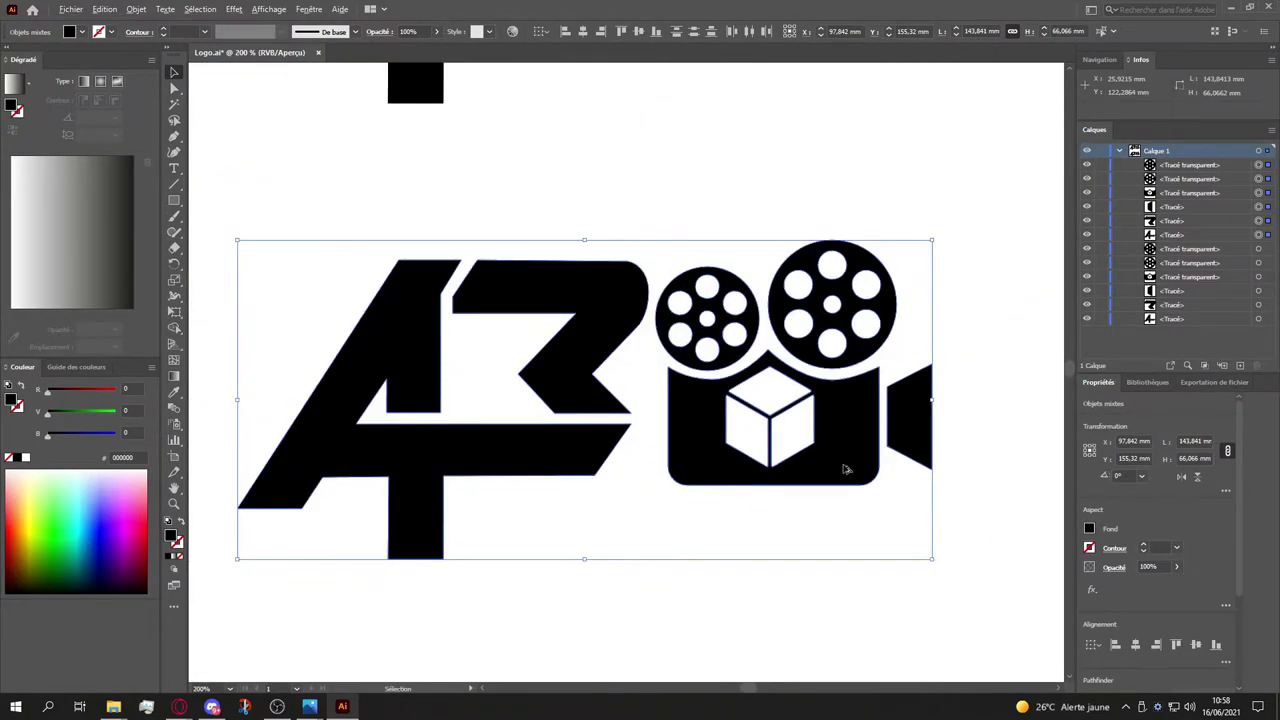
Step: Group all six parts of the upper A3 and camera logo into one object
{"action": "left_click", "coordinate": [1020, 444]}
{"action": "left_click", "coordinate": [1121, 152]}
{"action": "left_click", "coordinate": [1121, 152]}
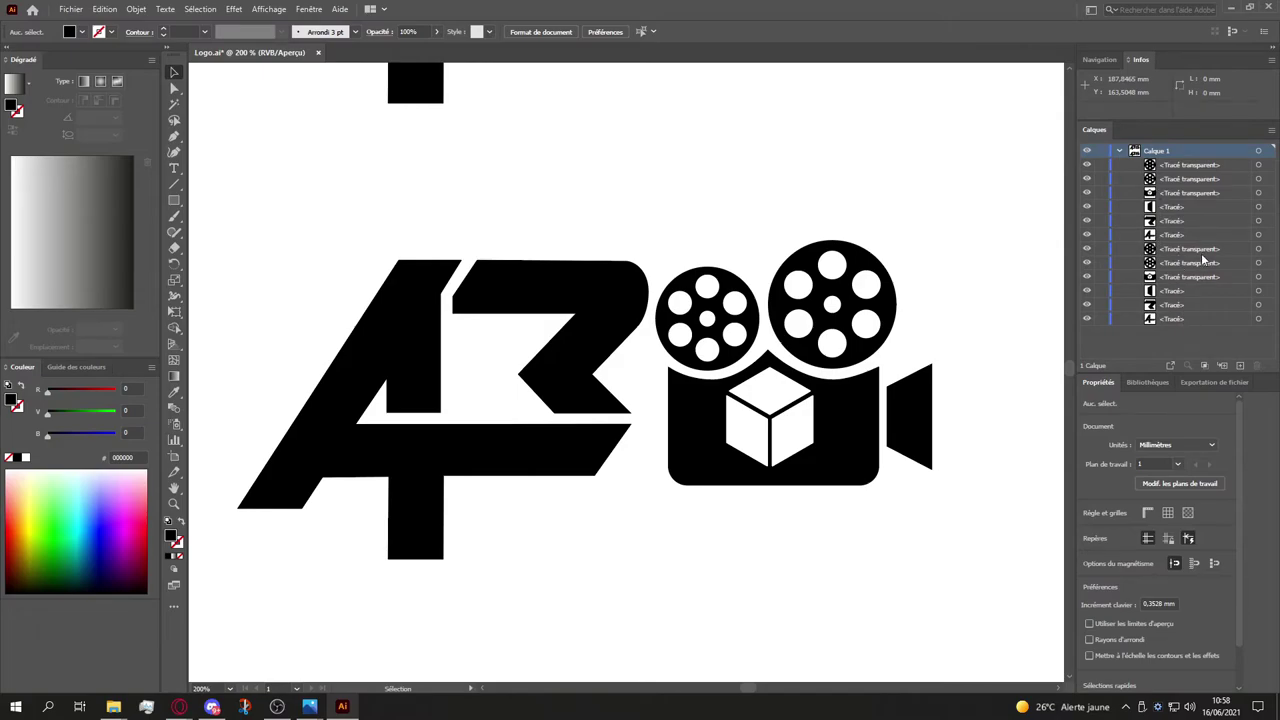
{"action": "scroll", "coordinate": [891, 286], "scroll_direction": "up", "scroll_amount": 3}
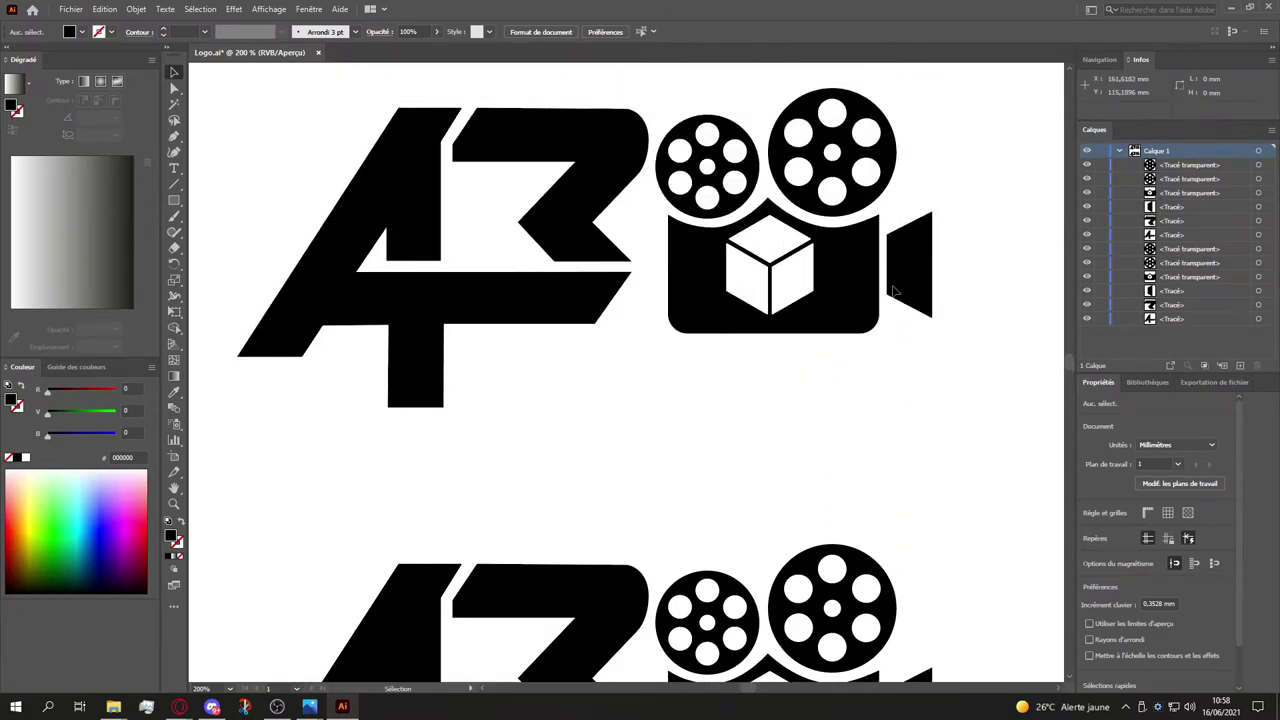
{"action": "left_click_drag", "start_coordinate": [895, 440], "coordinate": [217, 171]}
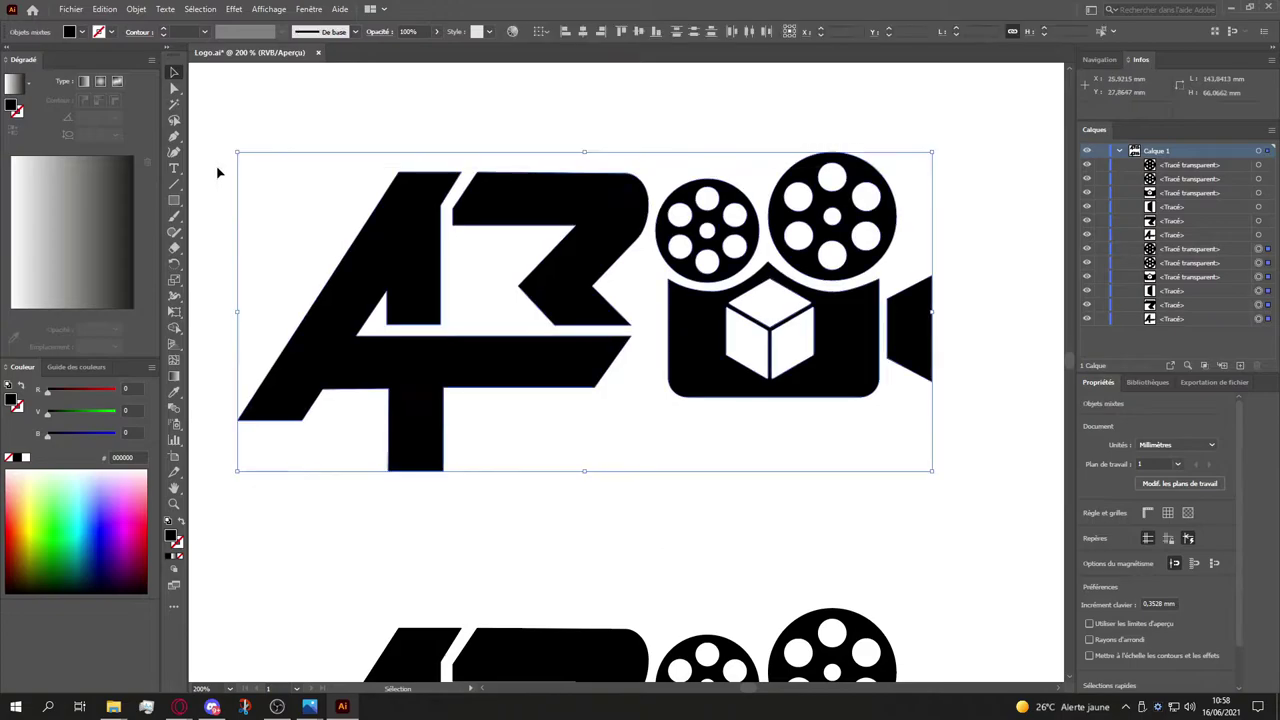
{"action": "scroll", "coordinate": [1117, 602], "scroll_direction": "down", "scroll_amount": 3}
{"action": "left_click", "coordinate": [1144, 614]}
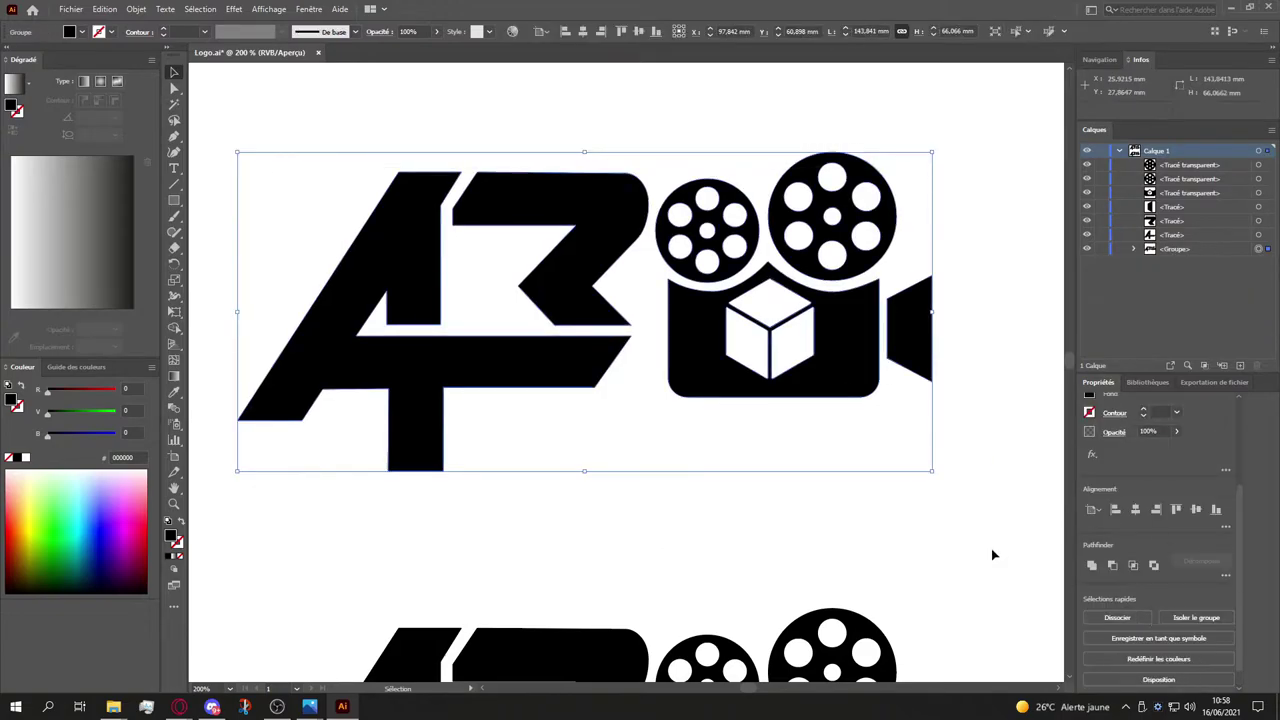
{"action": "left_click", "coordinate": [979, 546]}
Step: Group all parts of the duplicated logo in the lower half of the artboard
{"action": "scroll", "coordinate": [967, 518], "scroll_direction": "down", "scroll_amount": 3}
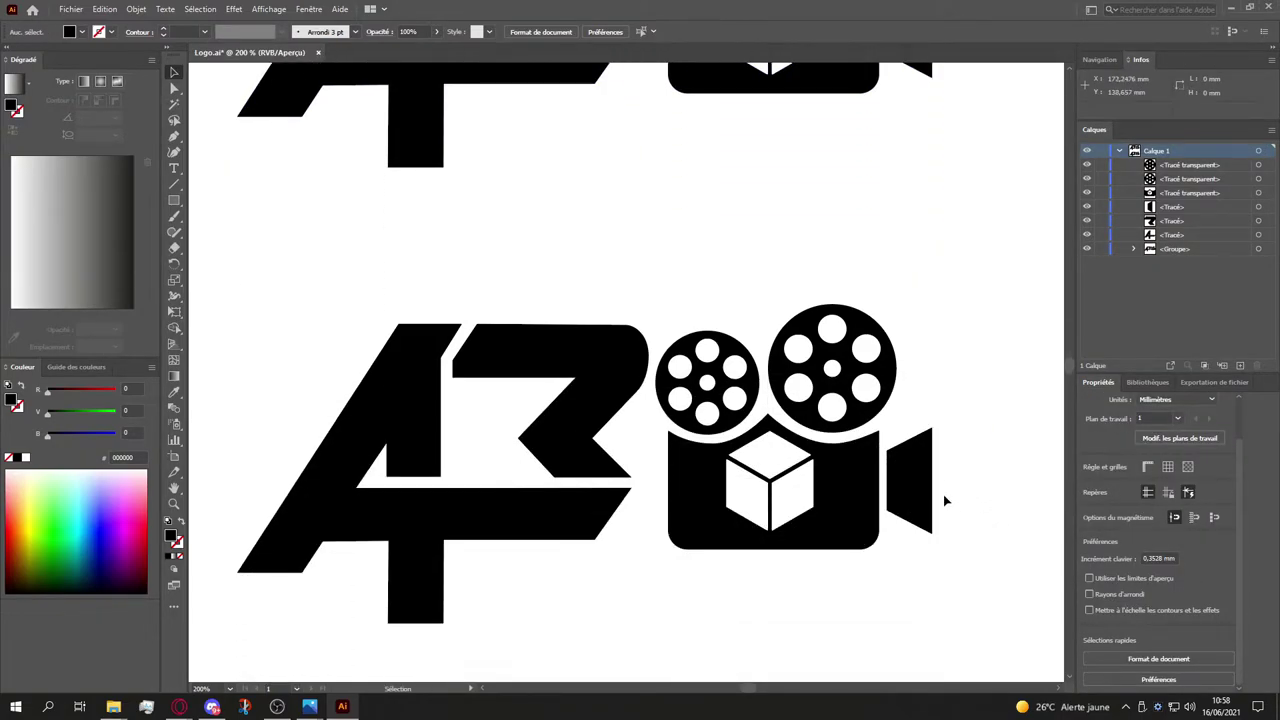
{"action": "left_click_drag", "start_coordinate": [1009, 252], "coordinate": [225, 578]}
{"action": "scroll", "coordinate": [1098, 634], "scroll_direction": "down", "scroll_amount": 2}
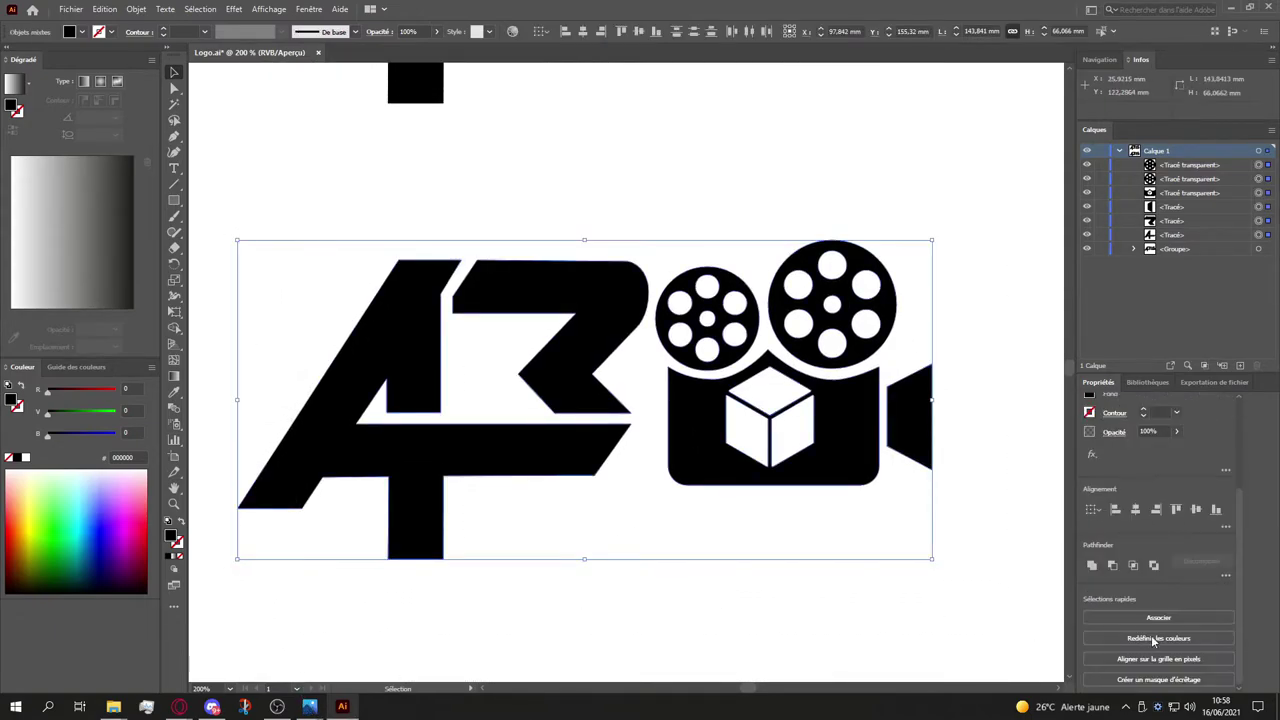
{"action": "left_click", "coordinate": [1145, 618]}
{"action": "key", "text": "ctrl+shift+a"}
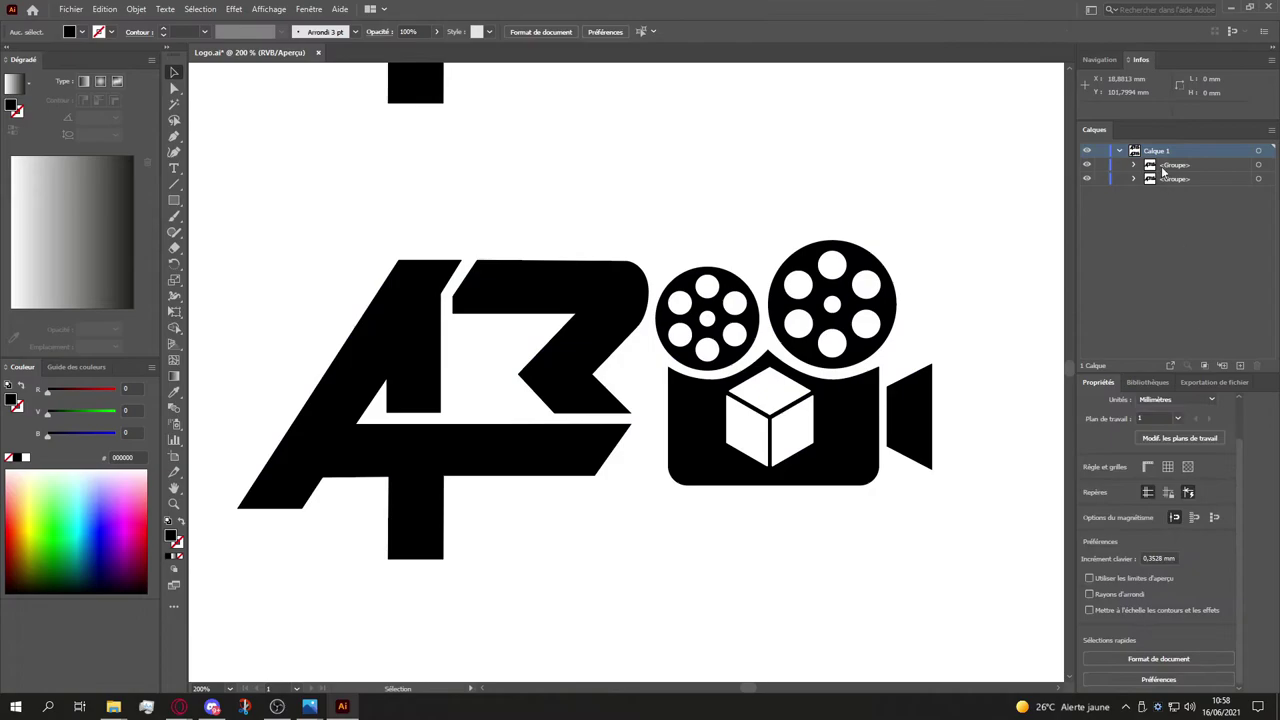
{"action": "left_click", "coordinate": [1134, 165]}
{"action": "left_click", "coordinate": [1136, 263]}
{"action": "left_click", "coordinate": [1136, 263]}
{"action": "left_click", "coordinate": [1134, 165]}
{"action": "mouse_move", "coordinate": [855, 290]}
{"action": "left_mouse_down"}
{"action": "mouse_move", "coordinate": [880, 280]}
{"action": "mouse_move", "coordinate": [835, 296]}
{"action": "left_mouse_up"}
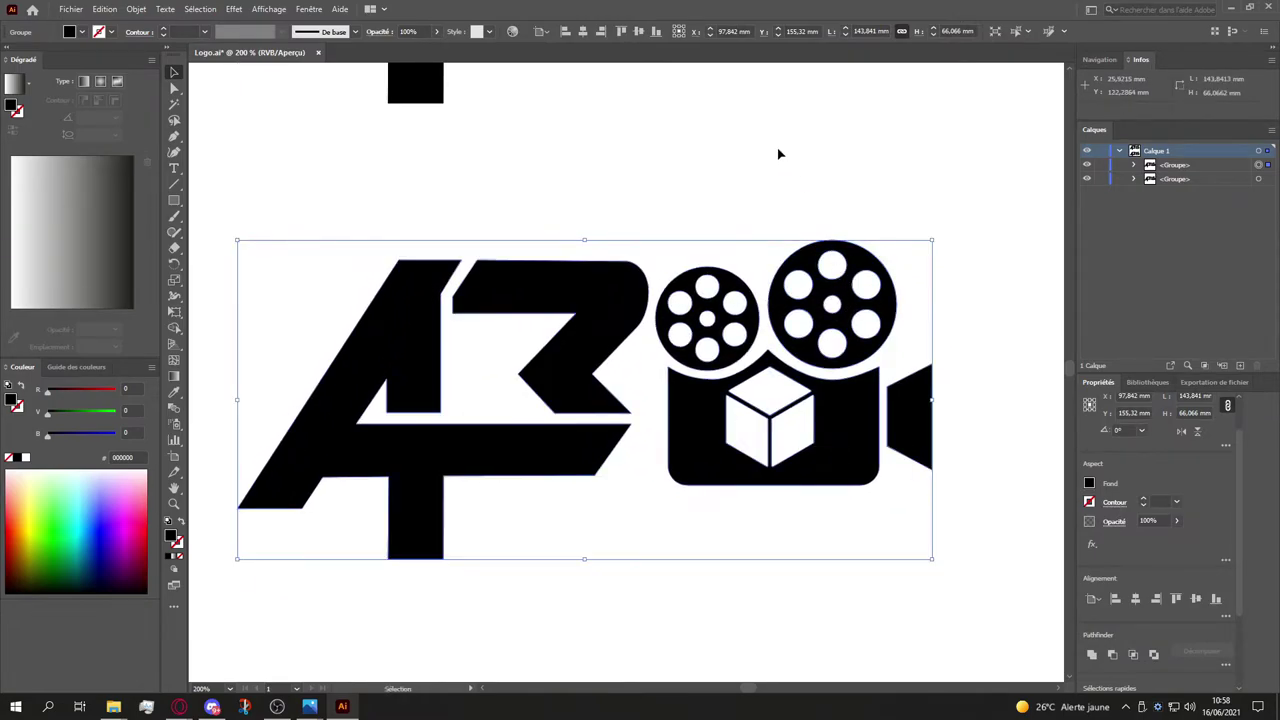
{"action": "left_click", "coordinate": [494, 514]}
{"action": "scroll", "coordinate": [429, 491], "scroll_direction": "left", "scroll_amount": 2}
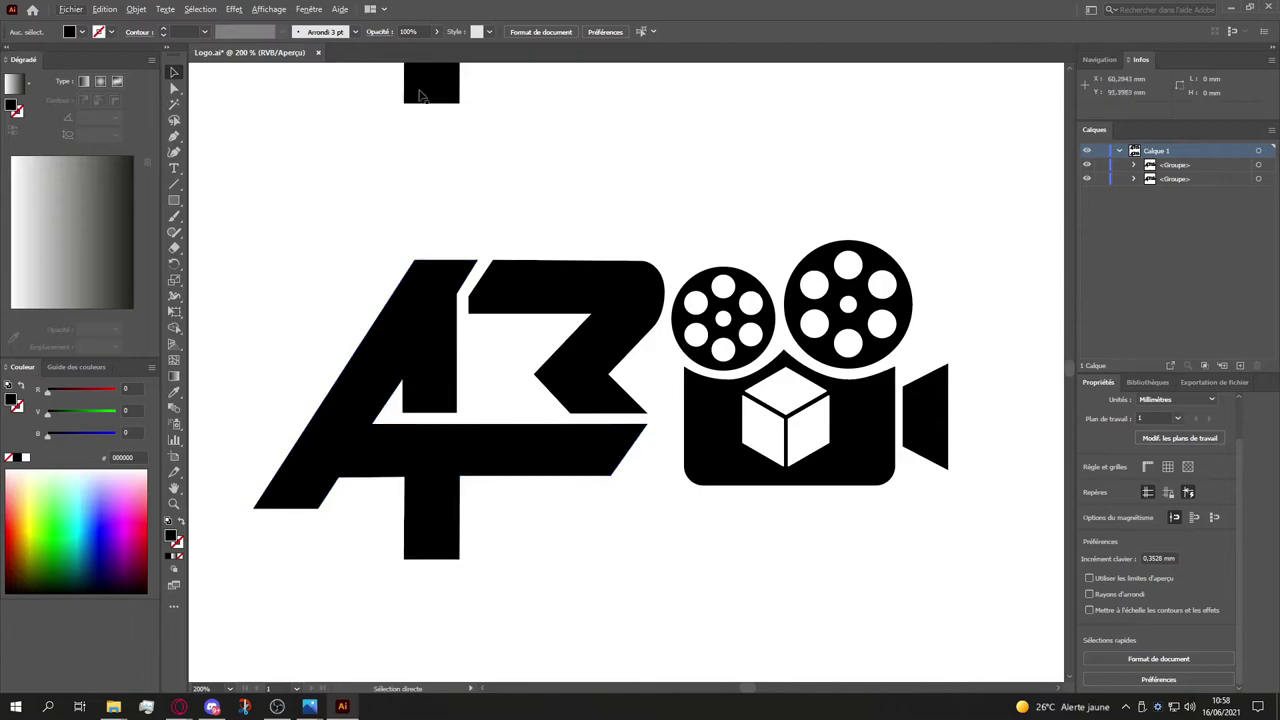
Step: Give the lower logo group a black stroke and remove its fill
{"action": "left_click_drag", "start_coordinate": [219, 250], "coordinate": [999, 552]}
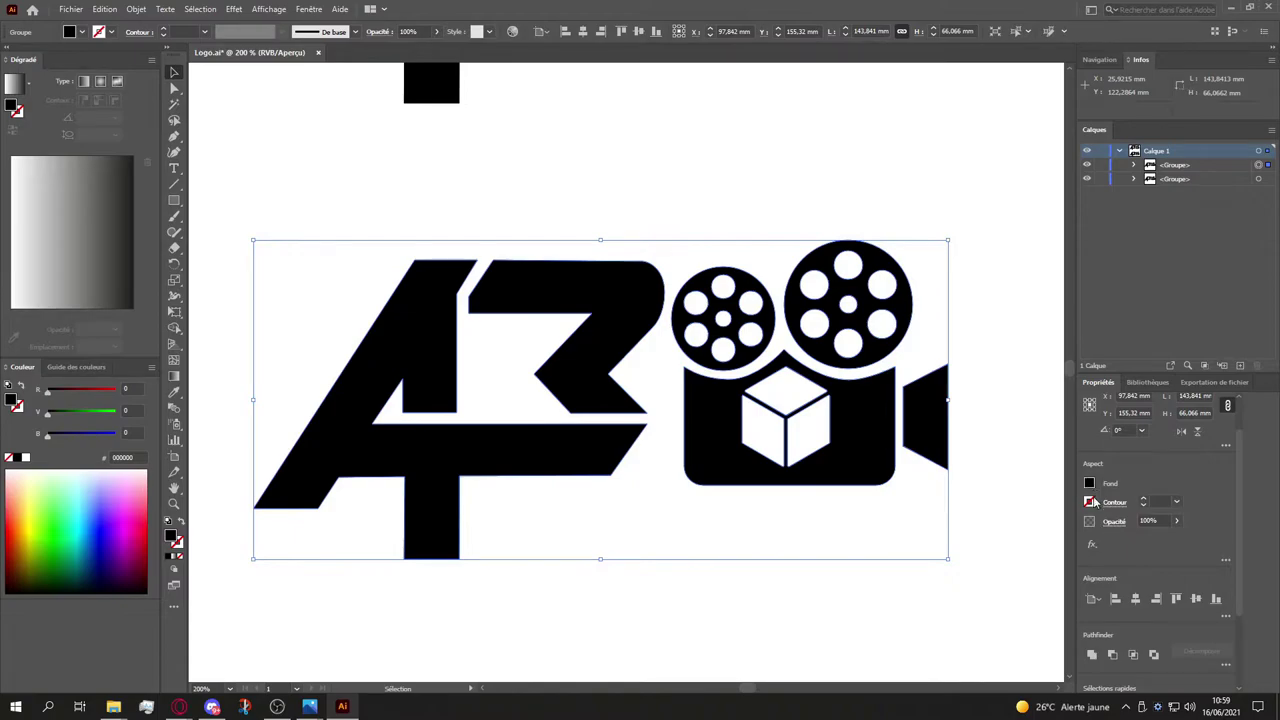
{"action": "left_click", "coordinate": [1093, 502]}
{"action": "left_click", "coordinate": [970, 551]}
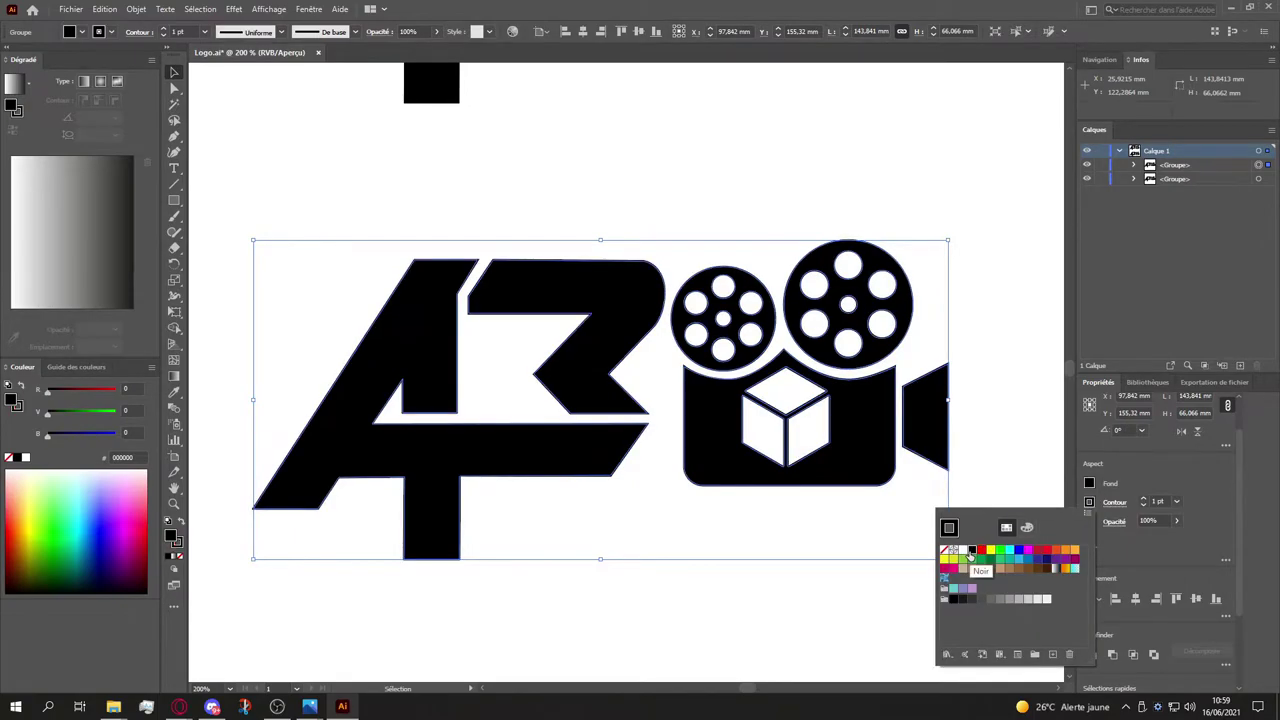
{"action": "left_click", "coordinate": [1116, 483]}
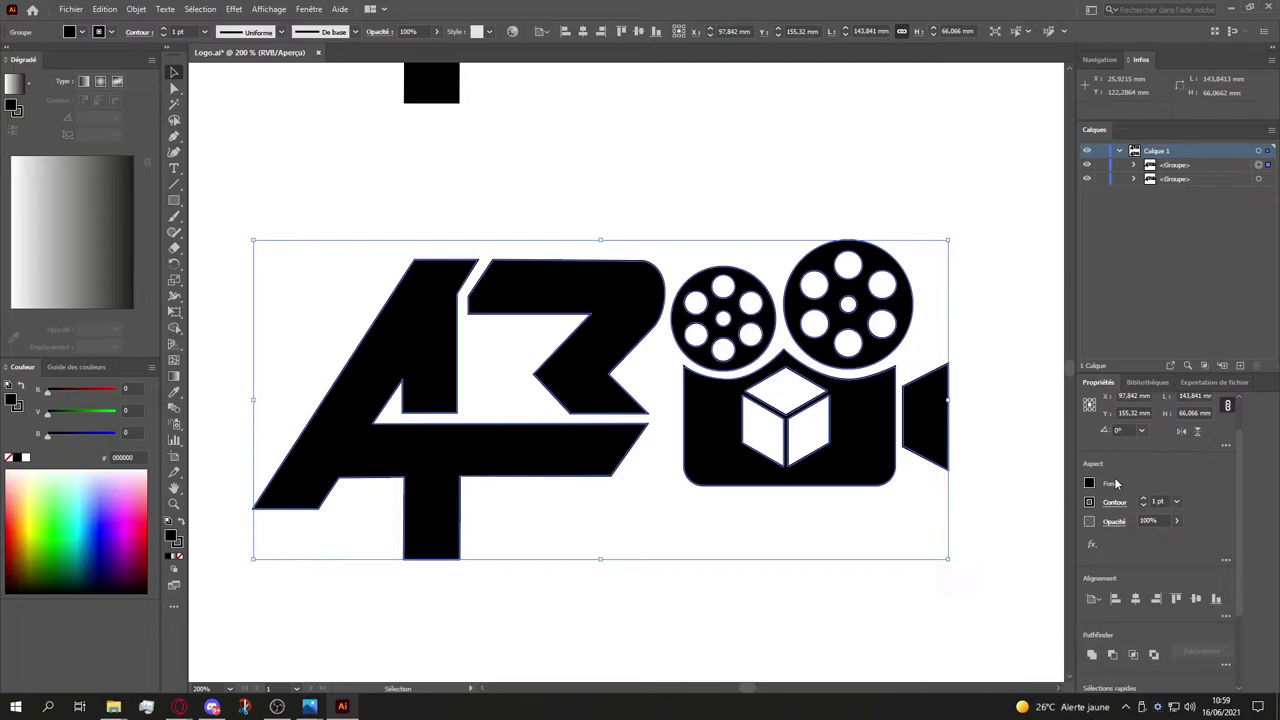
{"action": "left_click", "coordinate": [1090, 484]}
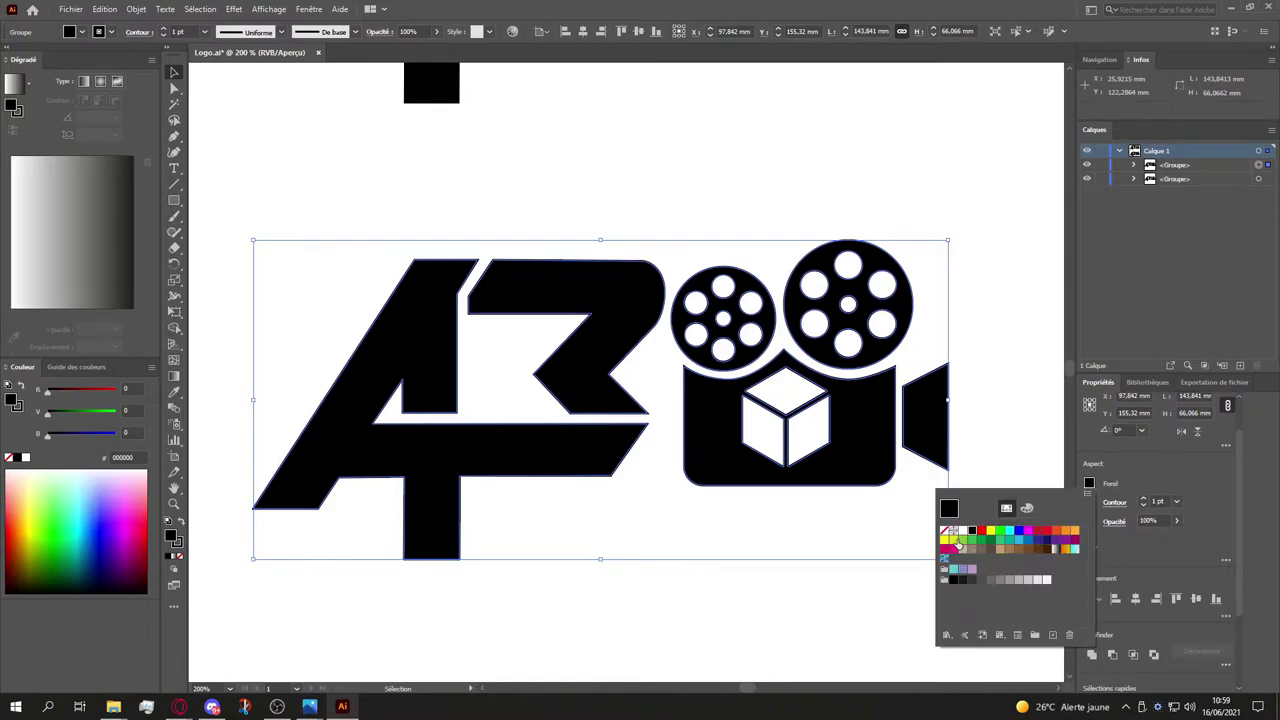
{"action": "left_click", "coordinate": [946, 534]}
{"action": "left_click", "coordinate": [1146, 476]}
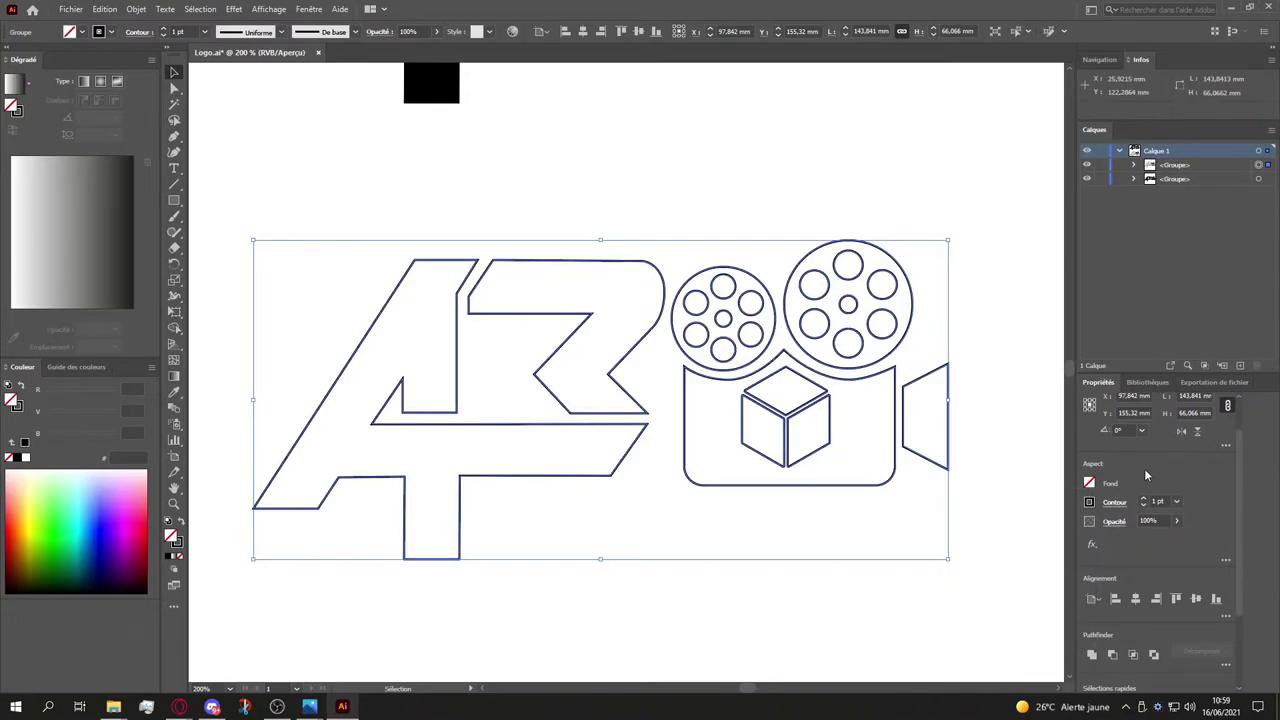
Step: Change the lower logo's outline colour to white and set the color group's stroke weight to 3 pt
{"action": "key", "text": "a"}
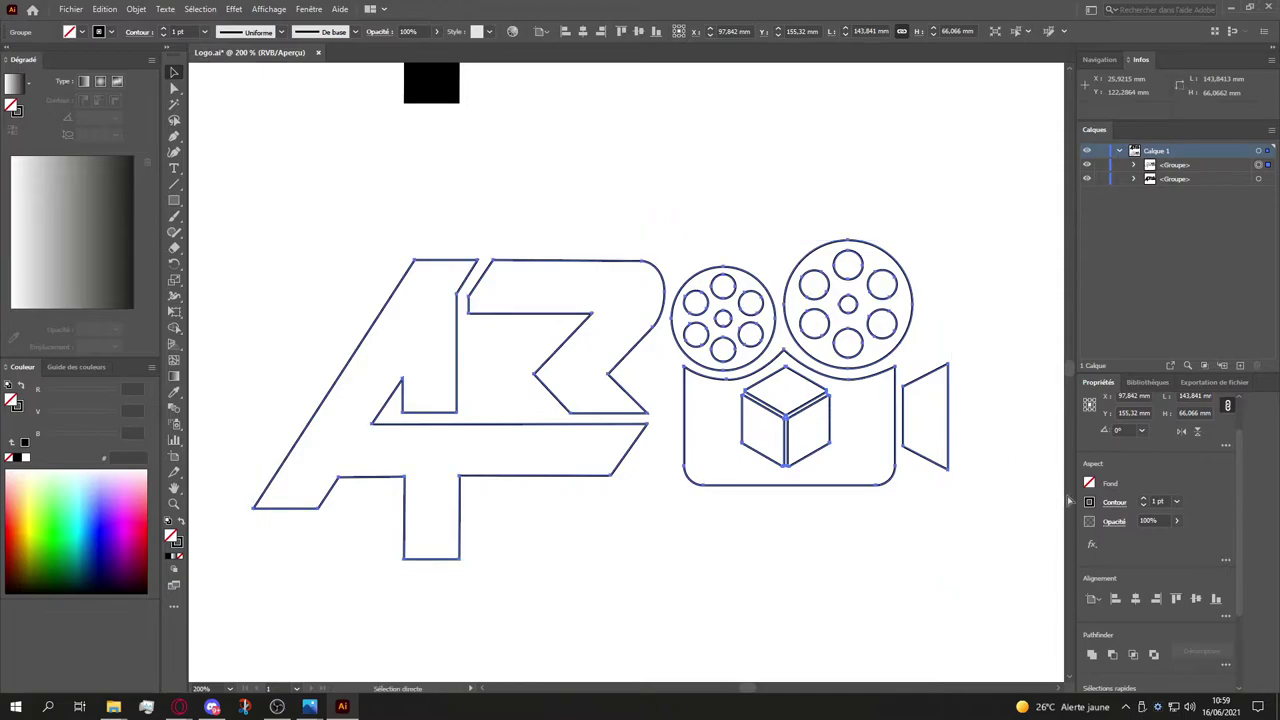
{"action": "left_click", "coordinate": [1089, 502]}
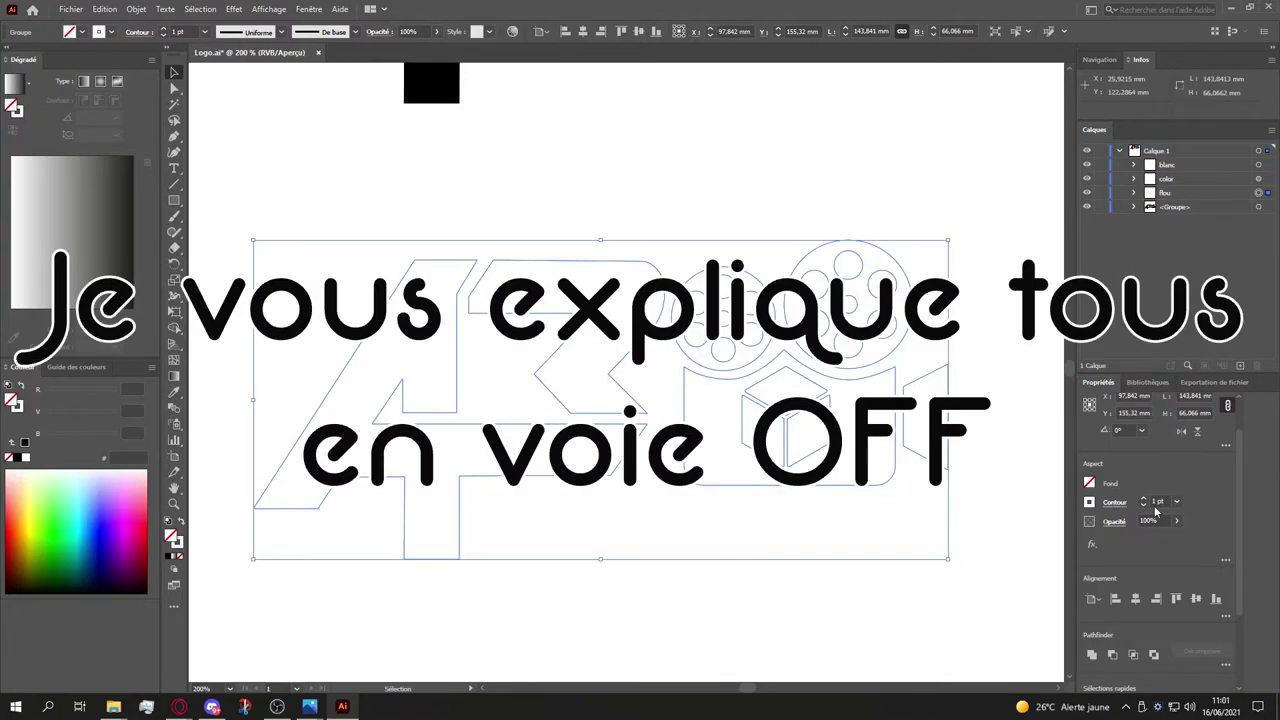
{"action": "left_click", "coordinate": [1160, 501]}
{"action": "type", "text": "3"}
{"action": "key", "text": "Return"}
{"action": "left_click", "coordinate": [1258, 178]}
{"action": "key", "text": "a"}
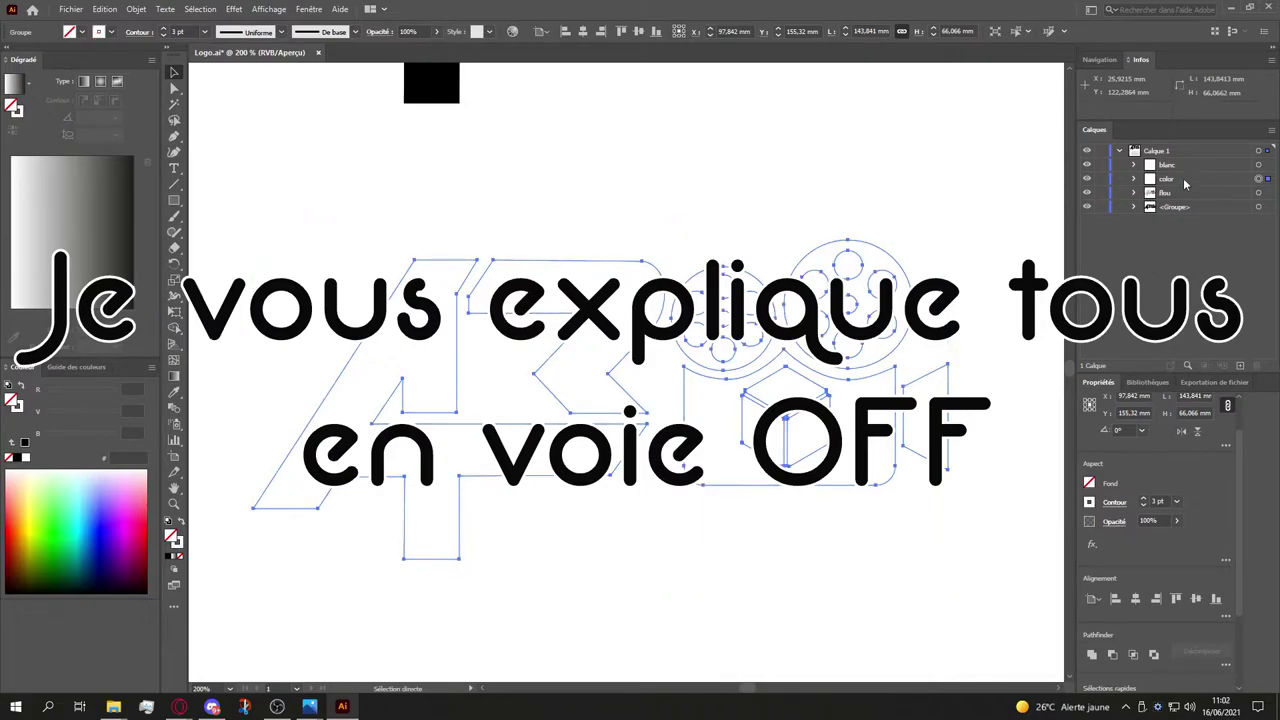
Step: Draw a black-filled rectangle about 168 by 84 mm around the lower logo and place it beneath all the other objects
{"action": "left_click", "coordinate": [1184, 183]}
{"action": "key", "text": "v"}
{"action": "key", "text": "m"}
{"action": "mouse_move", "coordinate": [204, 184]}
{"action": "left_mouse_down"}
{"action": "mouse_move", "coordinate": [766, 552]}
{"action": "mouse_move", "coordinate": [1017, 587]}
{"action": "left_mouse_up"}
{"action": "left_click", "coordinate": [1089, 483]}
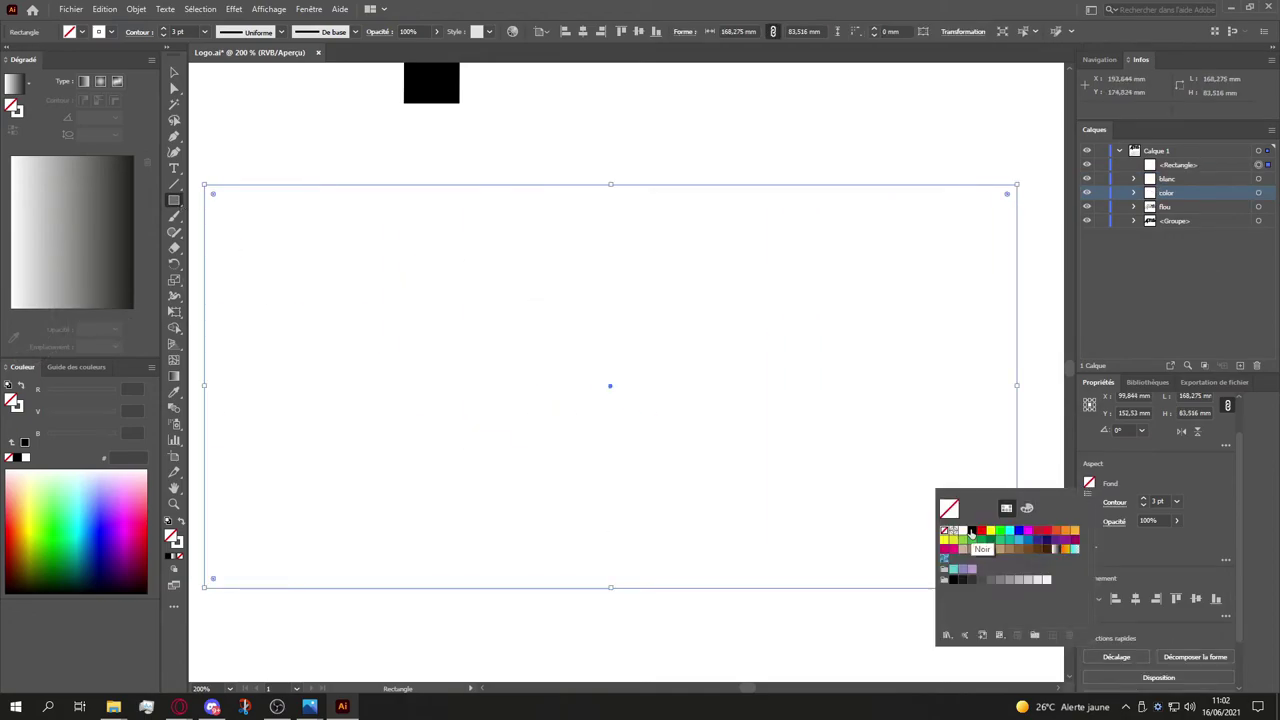
{"action": "left_click", "coordinate": [971, 533]}
{"action": "left_click_drag", "start_coordinate": [1178, 165], "coordinate": [1178, 230]}
Step: Change the stroke colour of the color group to light grey
{"action": "left_click", "coordinate": [1257, 179]}
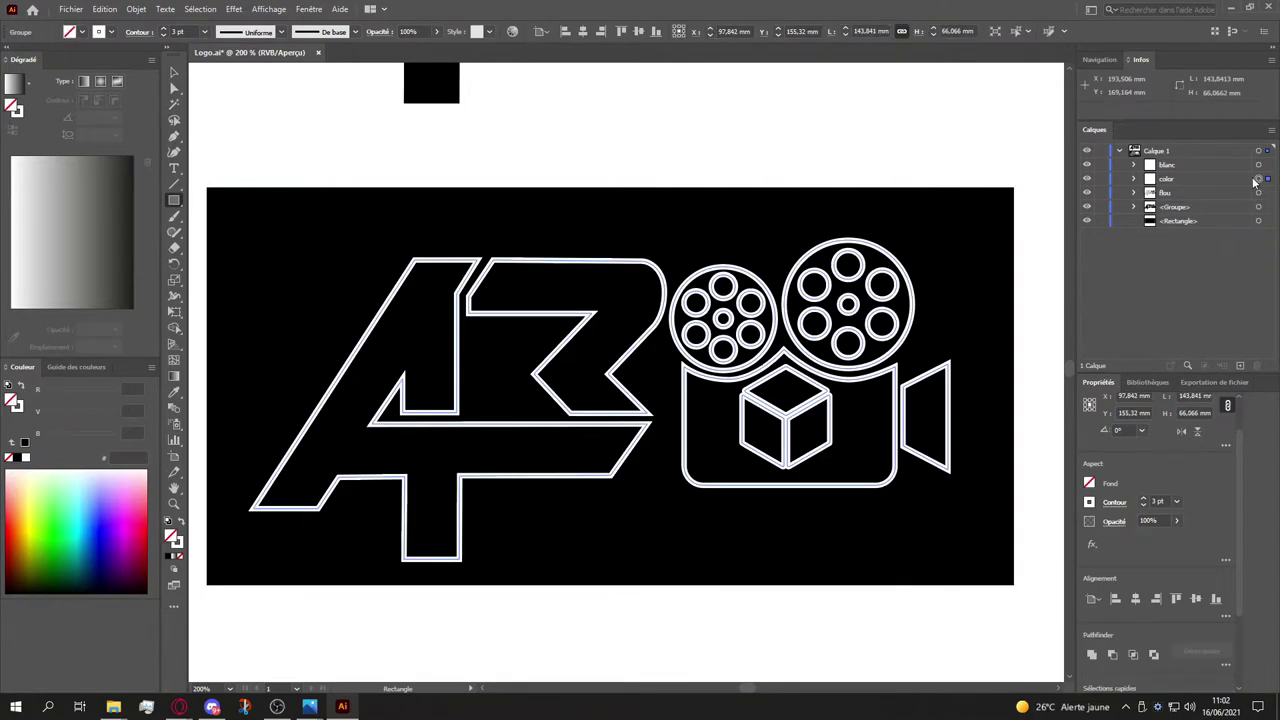
{"action": "left_click", "coordinate": [1090, 502]}
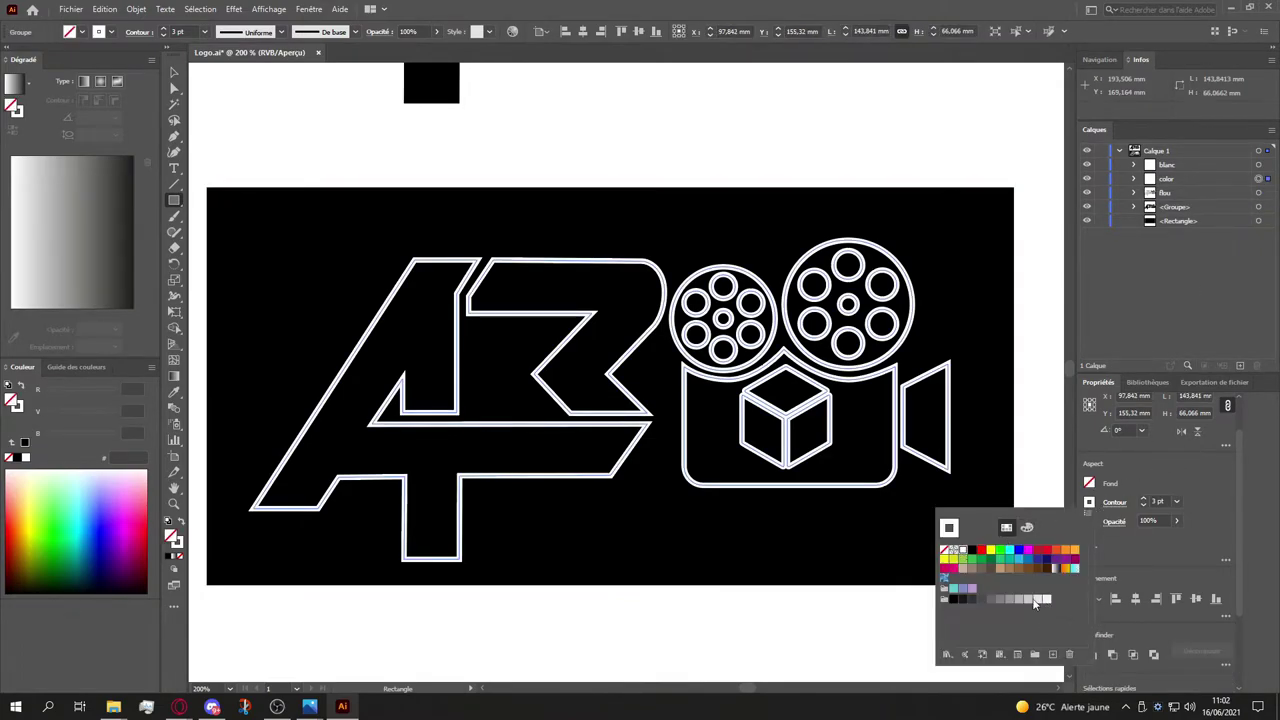
{"action": "left_click", "coordinate": [1029, 600]}
{"action": "left_click", "coordinate": [1031, 313]}
{"action": "key", "text": "Escape"}
{"action": "key", "text": "v"}
{"action": "left_click", "coordinate": [398, 124]}
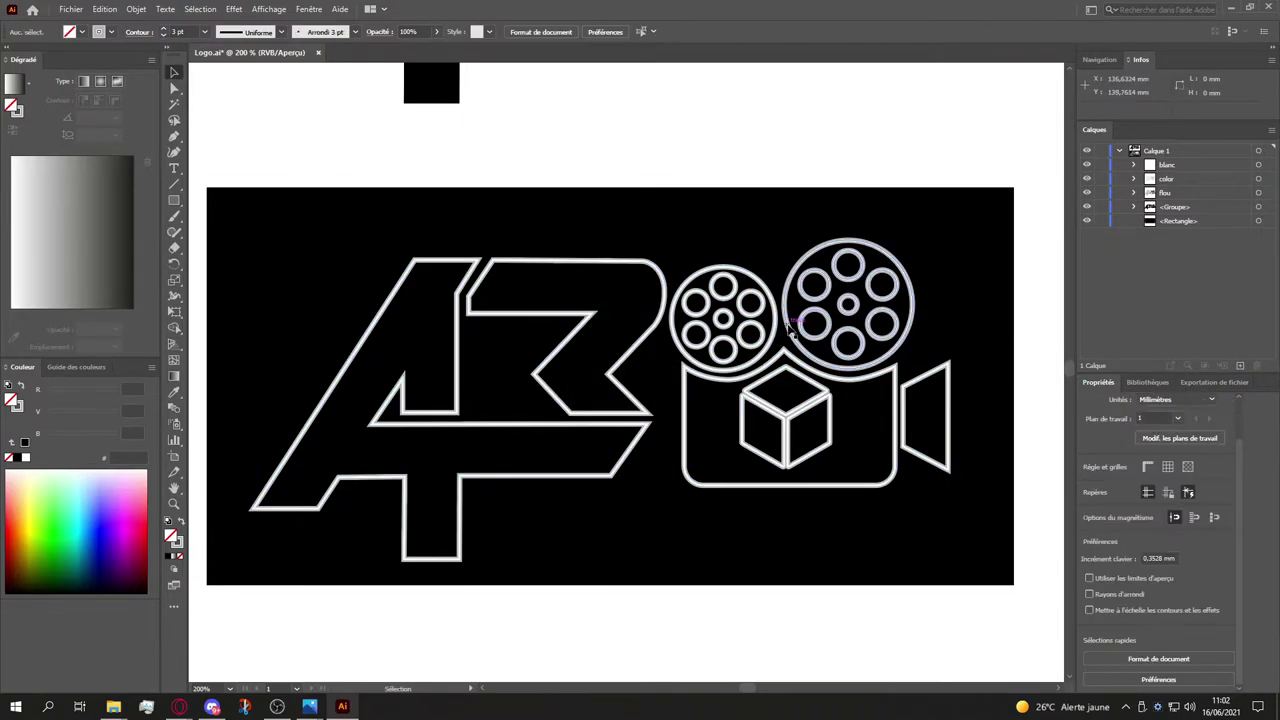
{"action": "scroll", "coordinate": [926, 372], "scroll_direction": "left", "scroll_amount": 1}
{"action": "scroll", "coordinate": [926, 372], "scroll_direction": "up", "scroll_amount": 4}
{"action": "scroll", "coordinate": [860, 380], "scroll_direction": "down", "scroll_amount": 2}
{"action": "scroll", "coordinate": [845, 380], "scroll_direction": "left", "scroll_amount": 2}
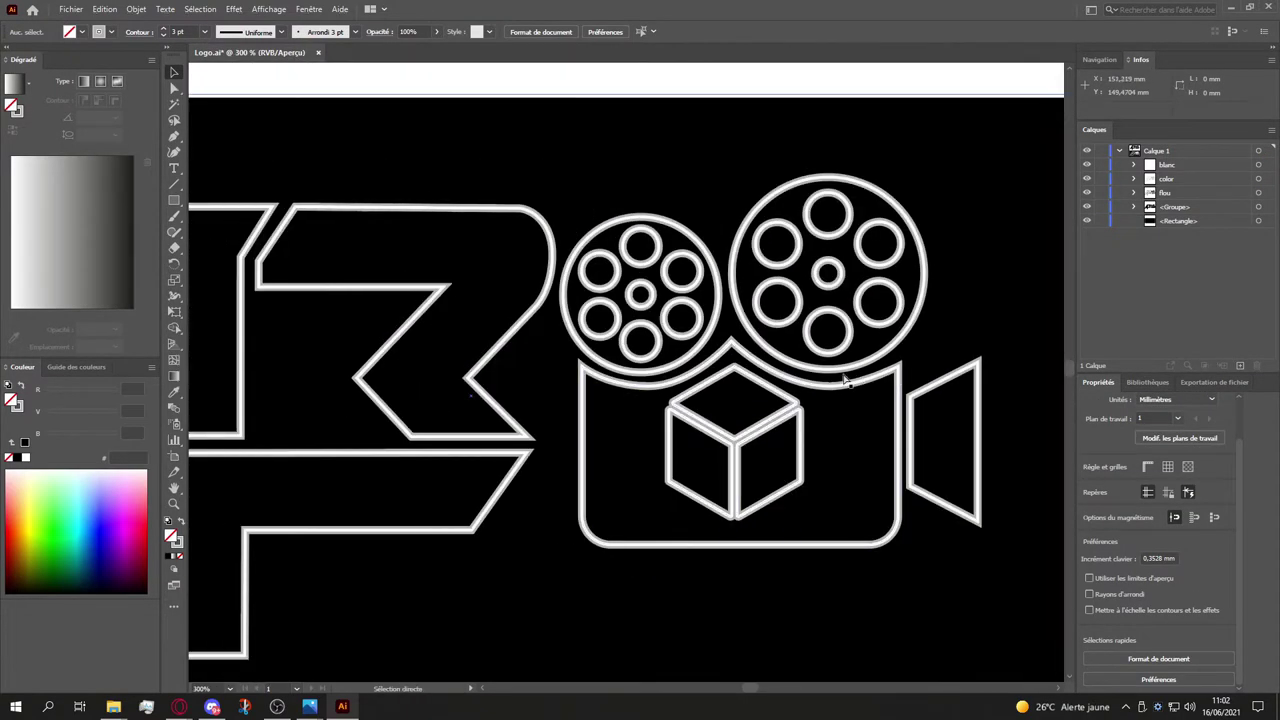
{"action": "scroll", "coordinate": [845, 380], "scroll_direction": "down", "scroll_amount": 1}
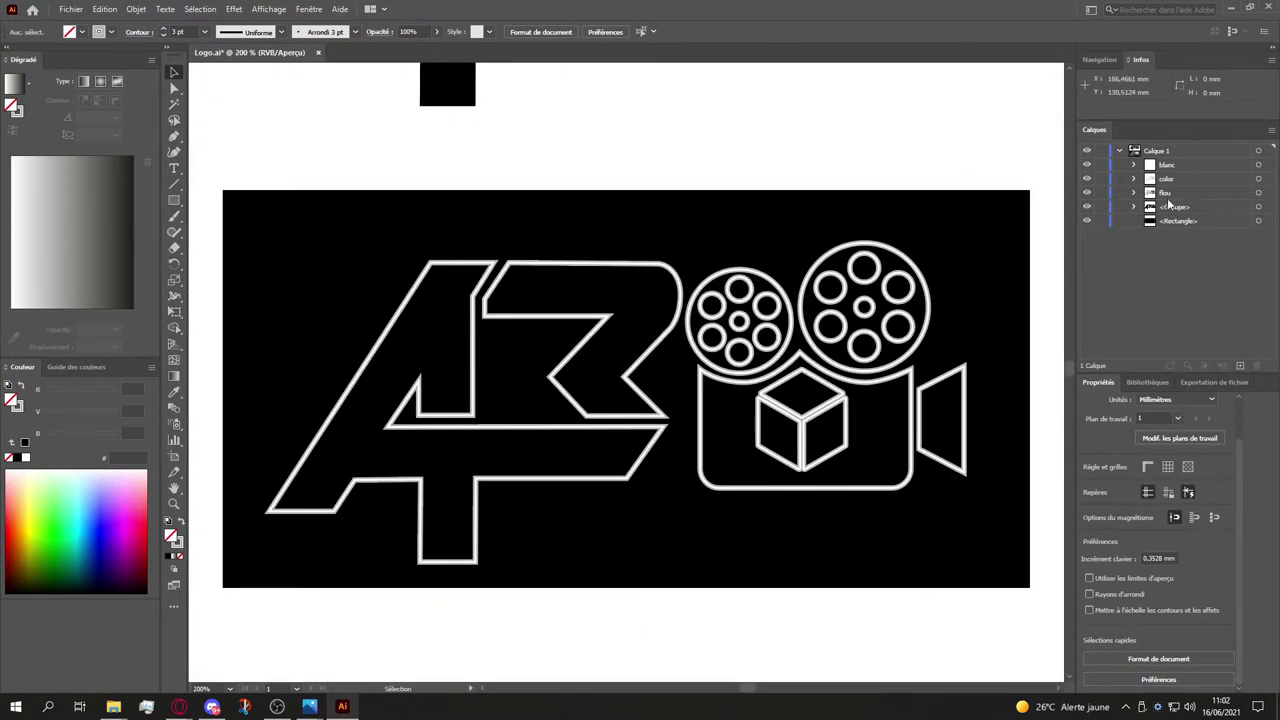
Step: Set the flou group's stroke weight to 3 pt
{"action": "left_click", "coordinate": [1257, 193]}
{"action": "left_click", "coordinate": [1089, 501]}
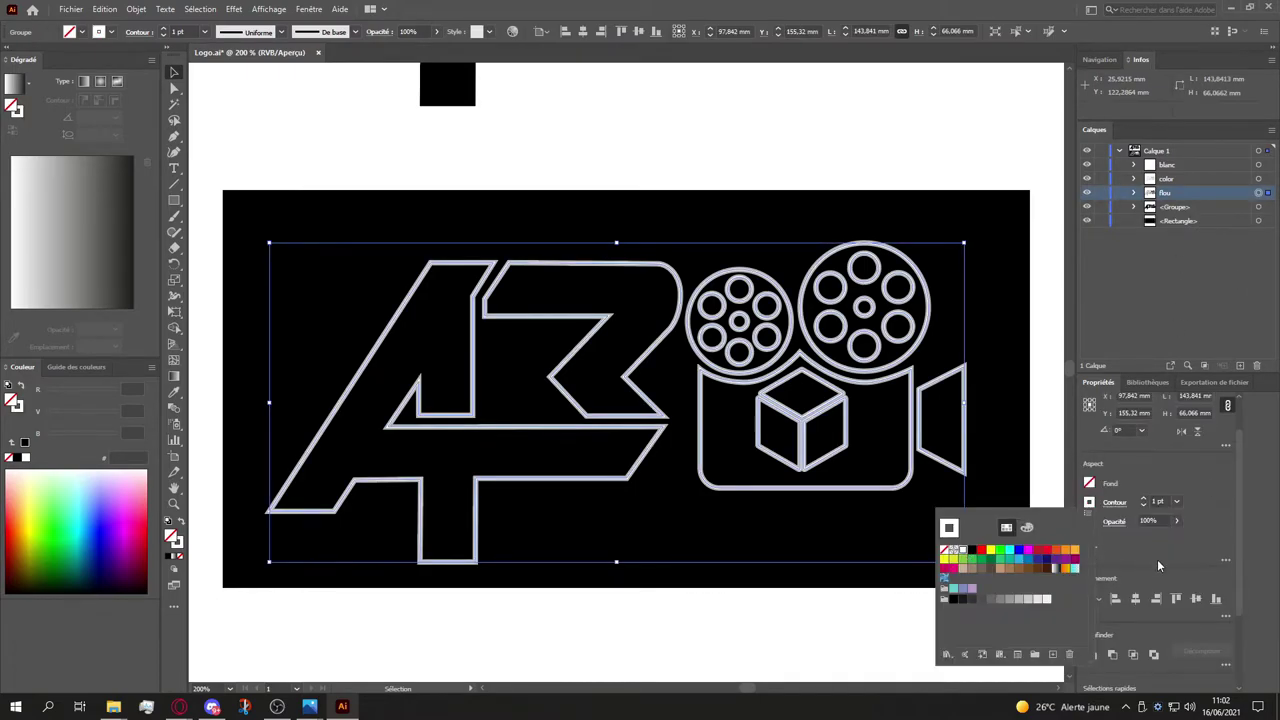
{"action": "left_click", "coordinate": [1157, 501]}
{"action": "type", "text": "3"}
{"action": "key", "text": "Return"}
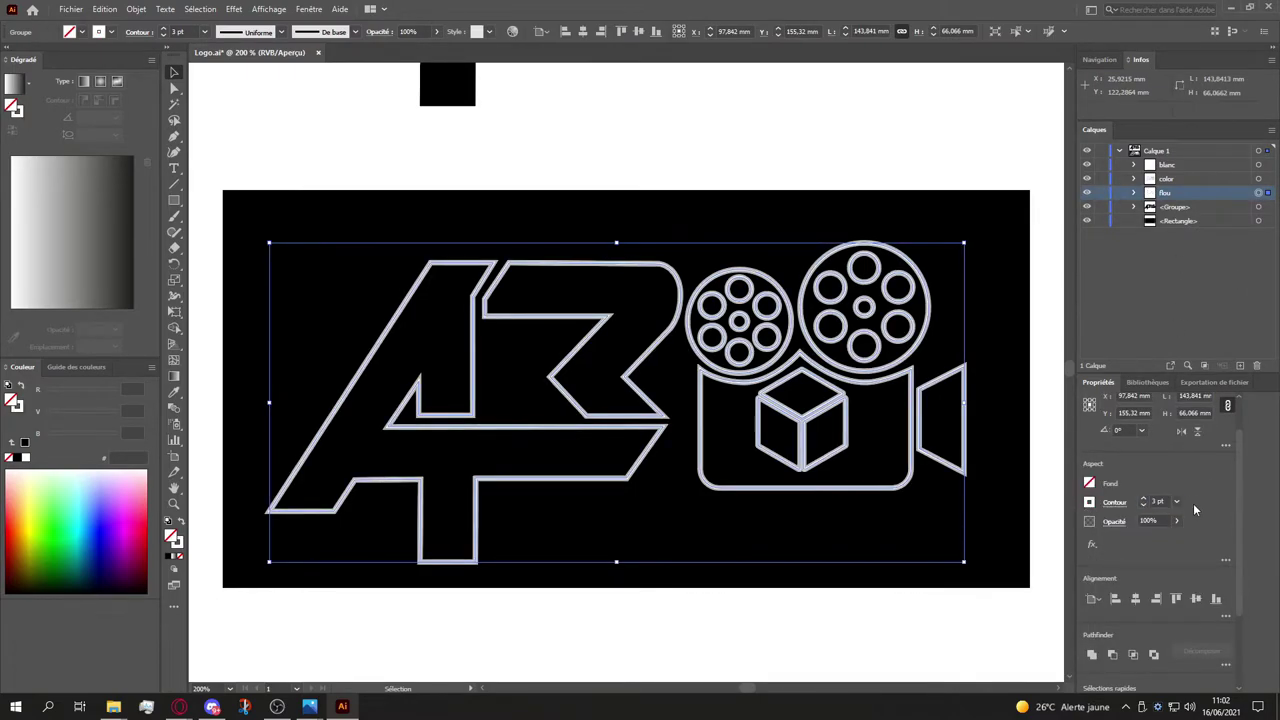
Step: Apply a Gaussian Blur effect to the flou group to give the logo outline a soft glow
{"action": "left_click", "coordinate": [233, 9]}
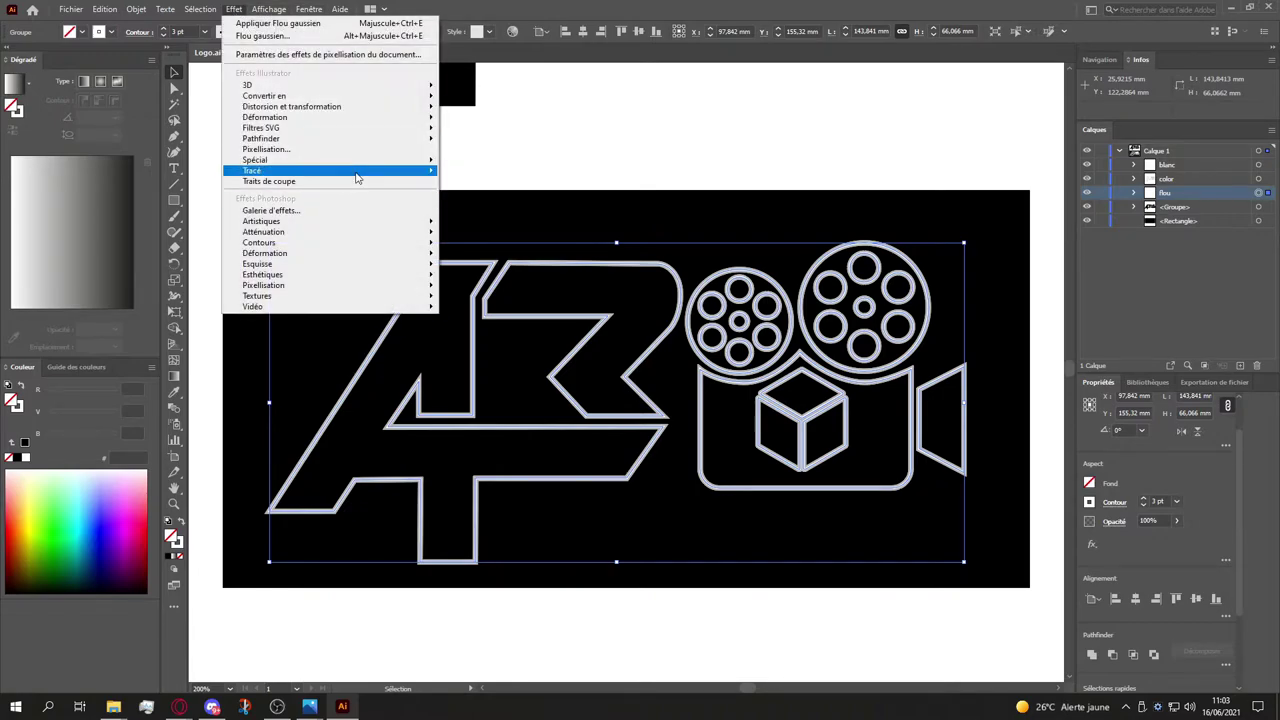
{"action": "mouse_move", "coordinate": [433, 233]}
{"action": "left_click", "coordinate": [484, 233]}
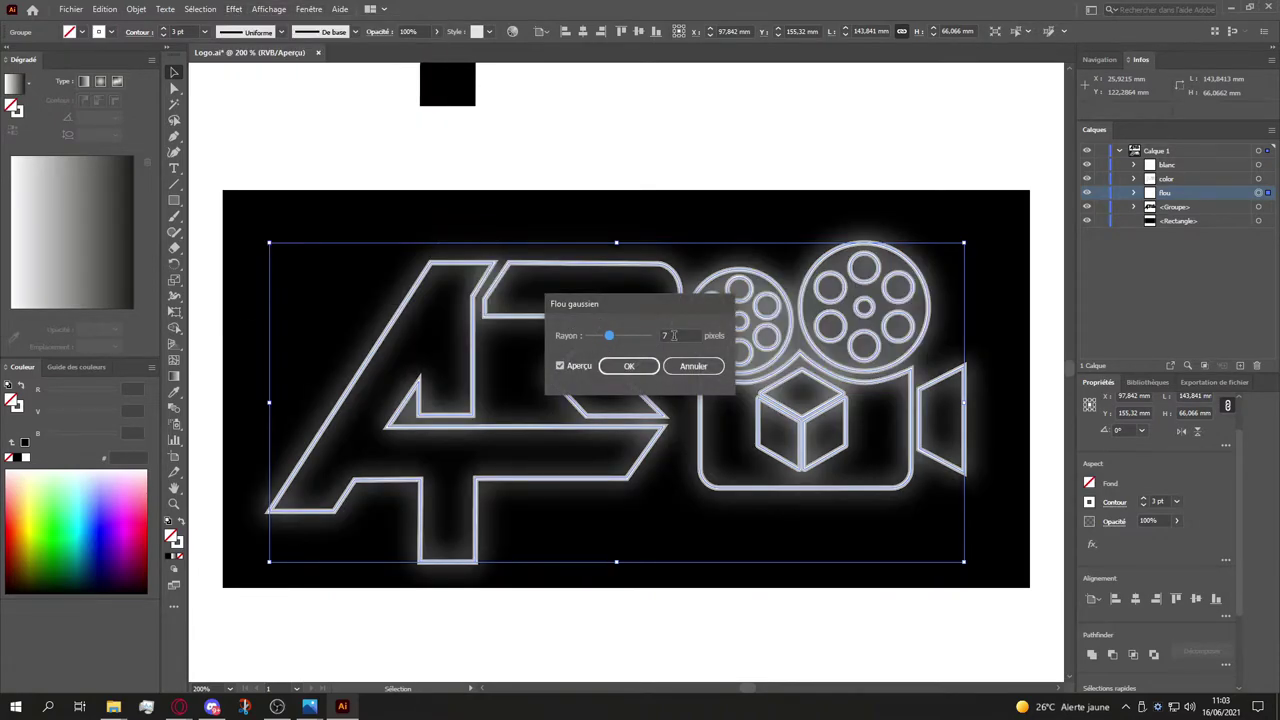
{"action": "double_click", "coordinate": [673, 335]}
{"action": "type", "text": "5"}
{"action": "key", "text": "Return"}
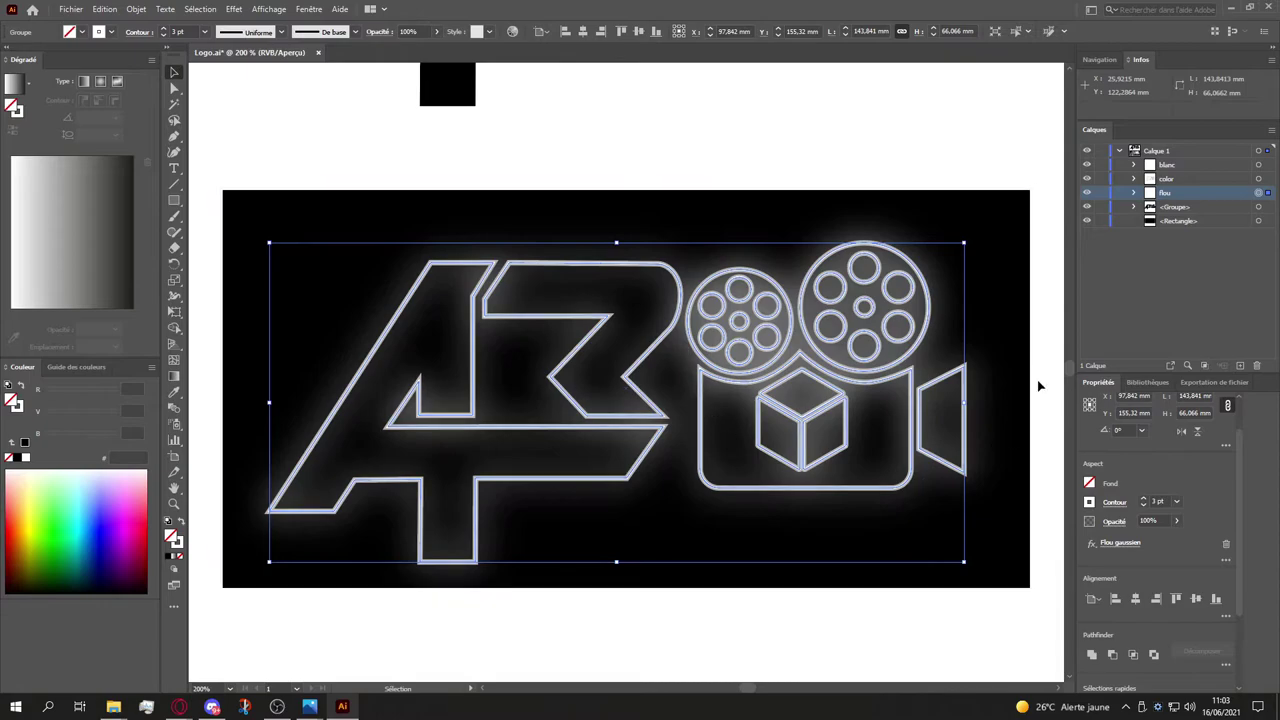
{"action": "left_click", "coordinate": [779, 540]}
{"action": "scroll", "coordinate": [623, 343], "scroll_direction": "up", "scroll_amount": 1}
{"action": "scroll", "coordinate": [728, 433], "scroll_direction": "down", "scroll_amount": 2}
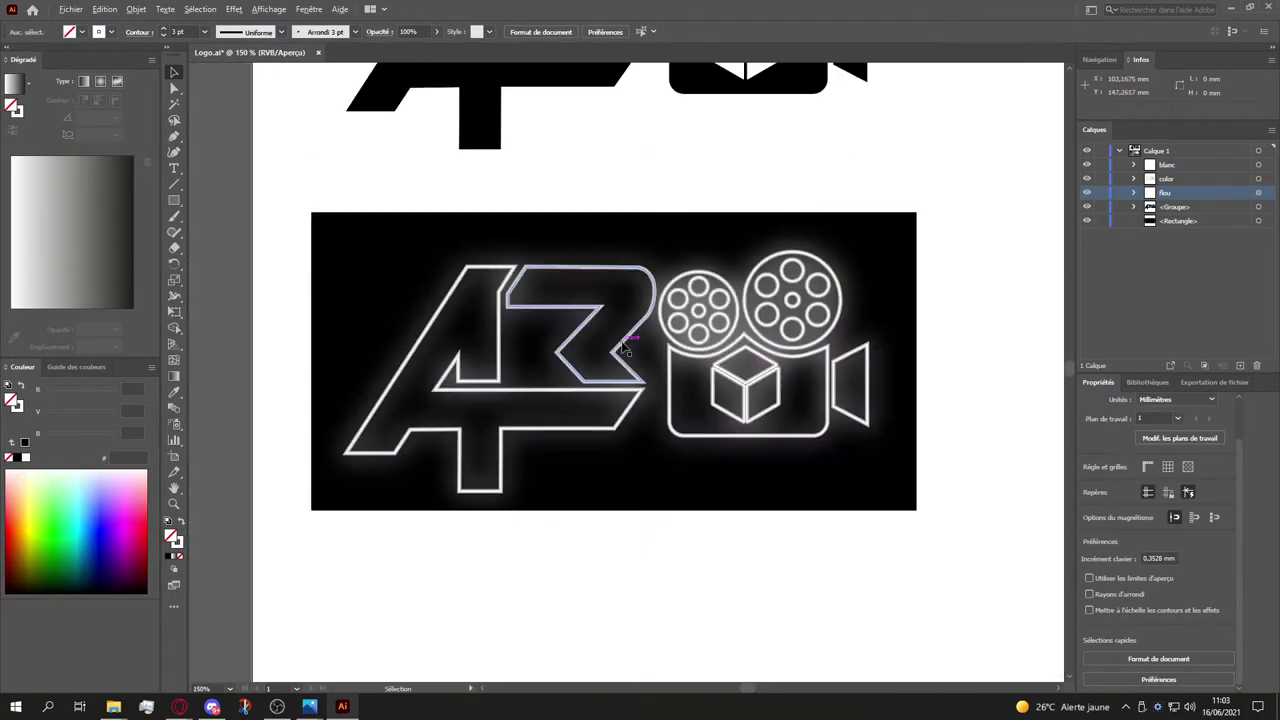
{"action": "scroll", "coordinate": [728, 433], "scroll_direction": "up", "scroll_amount": 2}
Step: Set the blanc group's stroke weight to 0.5 pt
{"action": "left_click", "coordinate": [1162, 166]}
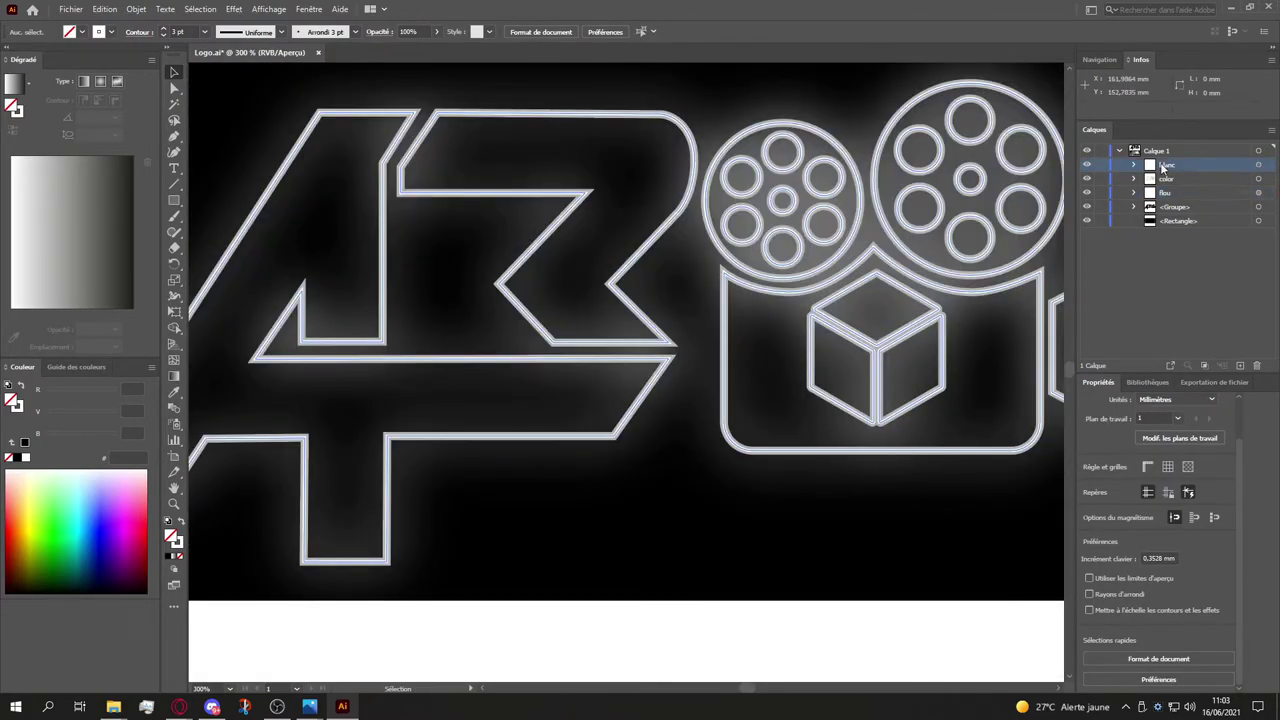
{"action": "left_click", "coordinate": [1258, 164]}
{"action": "left_click", "coordinate": [1157, 501]}
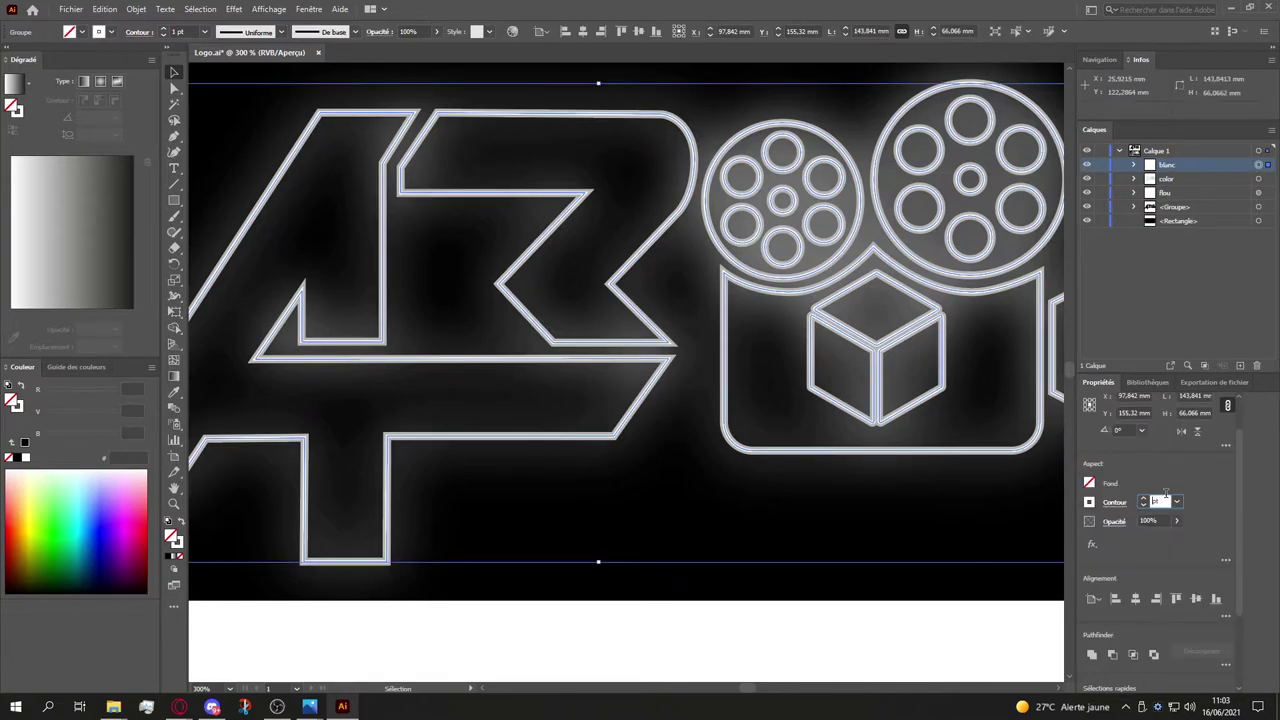
{"action": "key", "text": "Return"}
{"action": "left_click", "coordinate": [820, 629]}
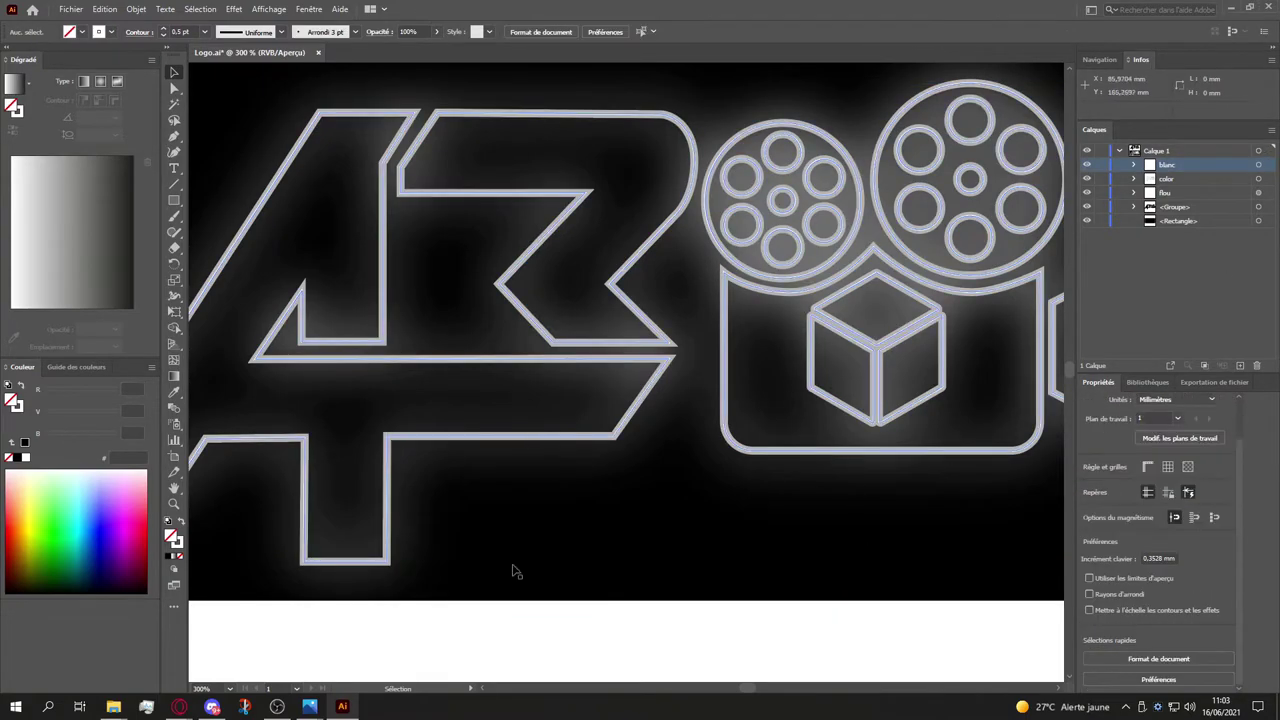
Step: Change the stroke of the color group to a lighter grey
{"action": "left_click", "coordinate": [1260, 178]}
{"action": "left_click", "coordinate": [1090, 501]}
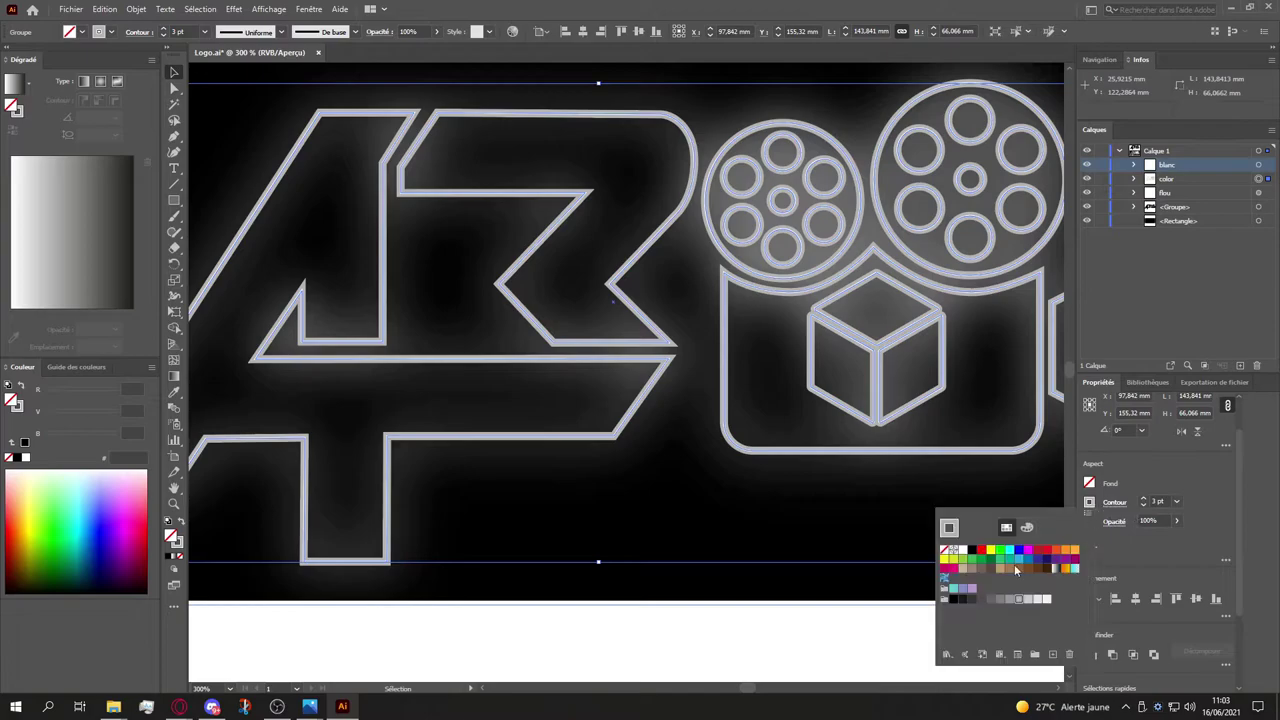
{"action": "left_click", "coordinate": [958, 531]}
{"action": "left_click", "coordinate": [800, 457]}
{"action": "scroll", "coordinate": [826, 283], "scroll_direction": "up", "scroll_amount": 4}
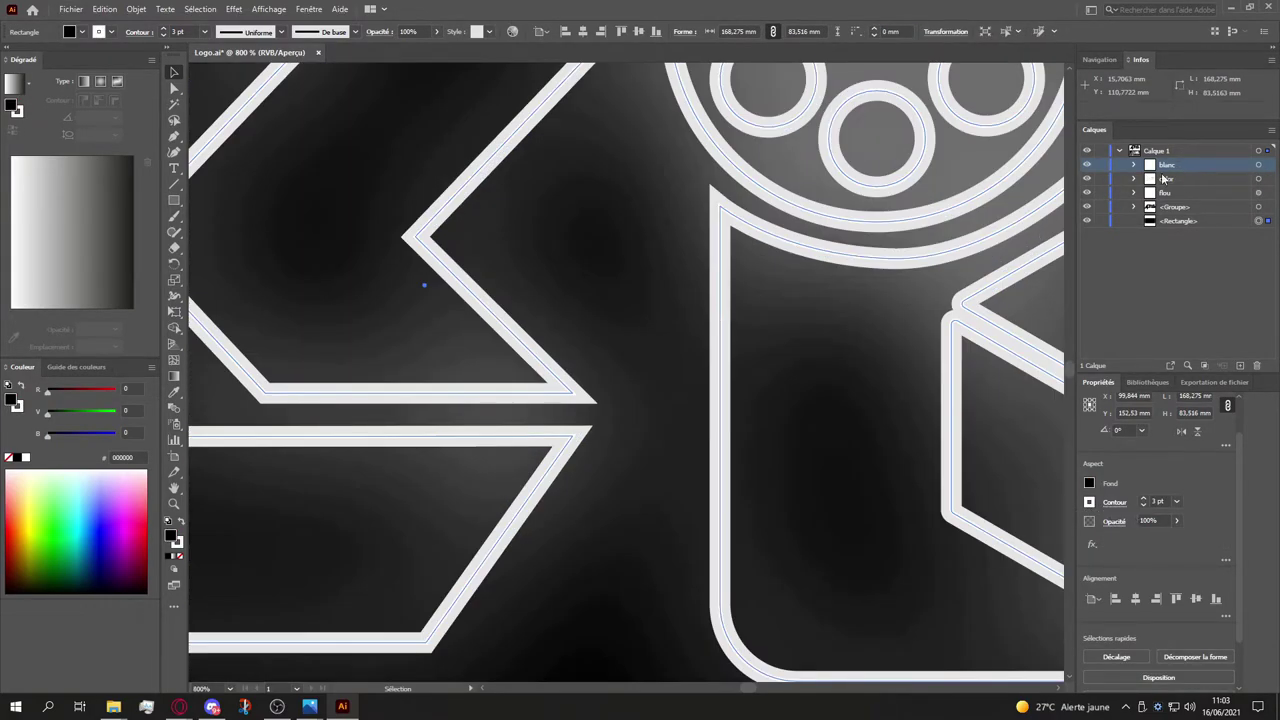
Step: Apply a Gaussian Blur effect with a 2-pixel radius to the blanc group's thin outline
{"action": "left_click", "coordinate": [1259, 179]}
{"action": "left_click", "coordinate": [1260, 165]}
{"action": "left_click", "coordinate": [314, 12]}
{"action": "mouse_move", "coordinate": [233, 9]}
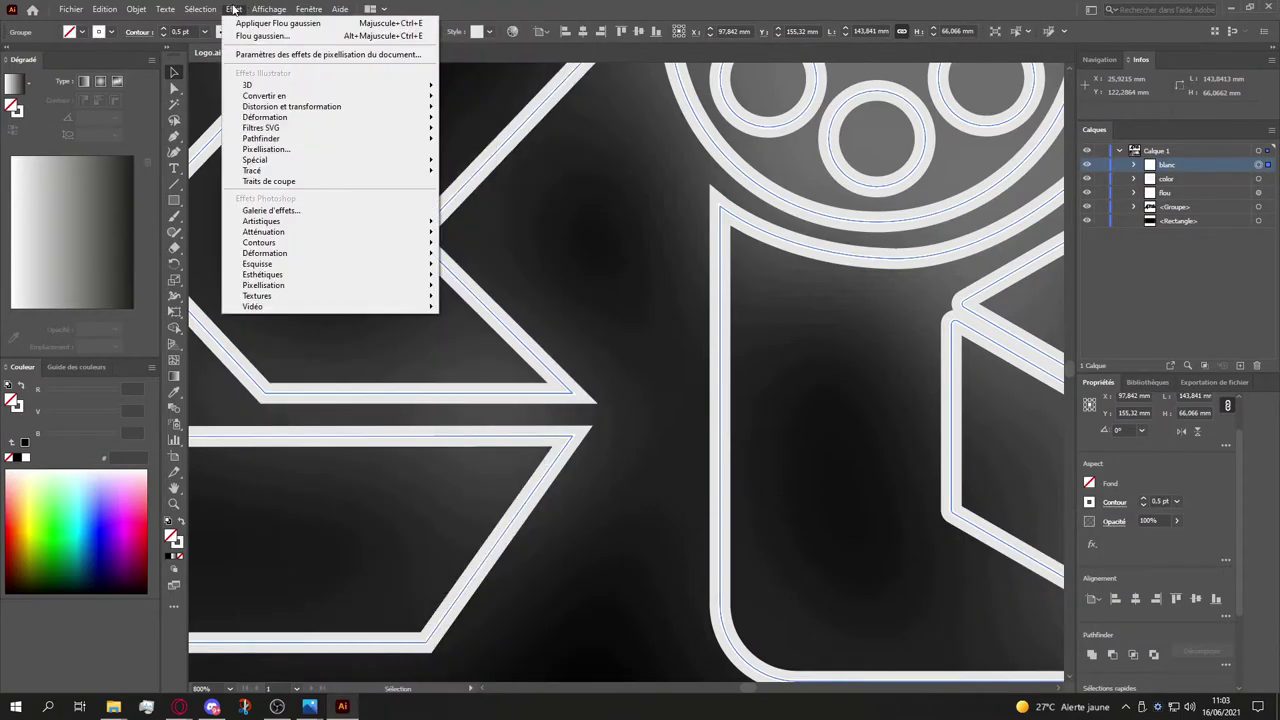
{"action": "mouse_move", "coordinate": [263, 231]}
{"action": "left_click", "coordinate": [470, 234]}
{"action": "double_click", "coordinate": [684, 336]}
{"action": "type", "text": "1"}
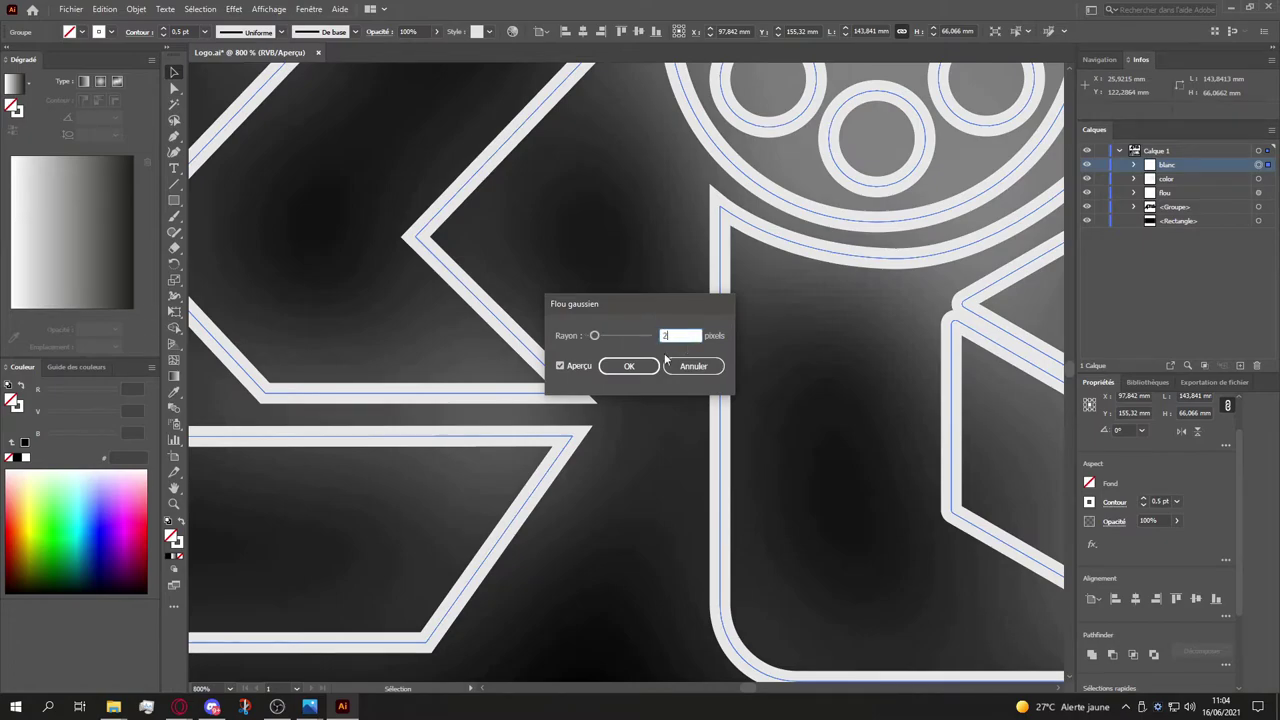
{"action": "key", "text": "Return"}
{"action": "scroll", "coordinate": [598, 322], "scroll_direction": "down", "scroll_amount": 4}
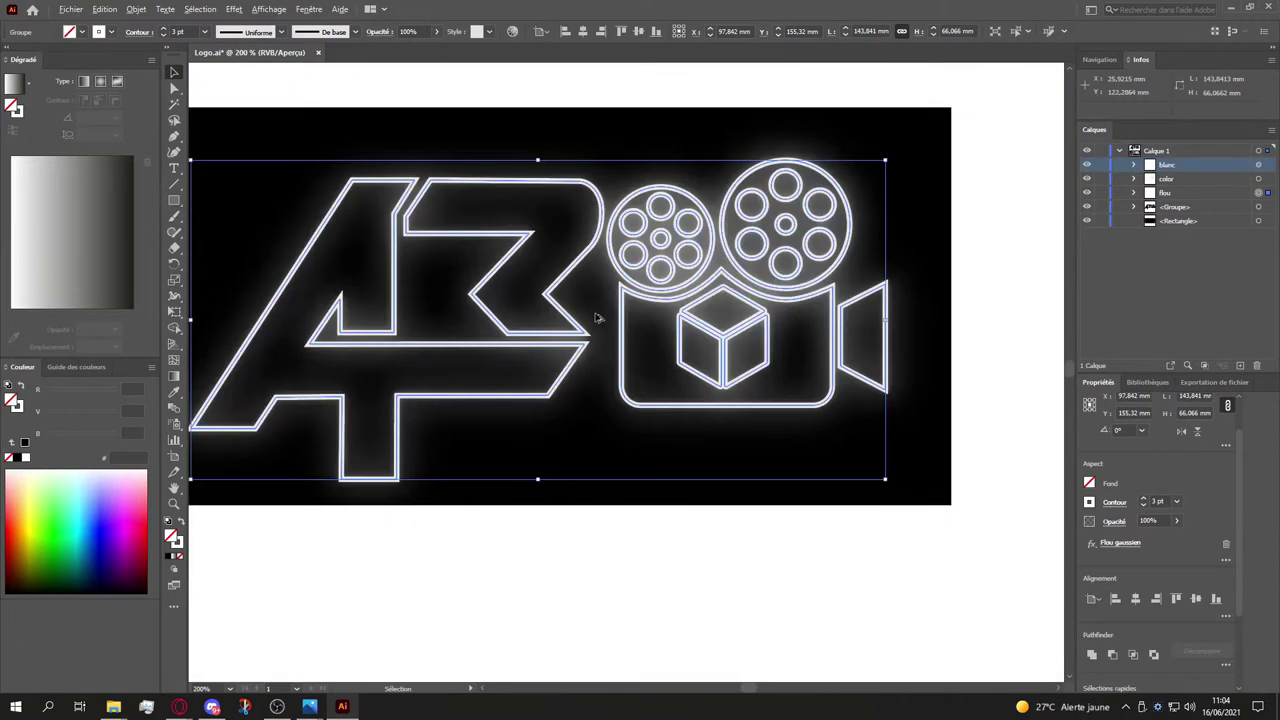
Step: Examine the softened white core up close and toggle the color group's visibility to compare the layered outlines
{"action": "left_click", "coordinate": [903, 331]}
{"action": "scroll", "coordinate": [850, 316], "scroll_direction": "up", "scroll_amount": 5}
{"action": "scroll", "coordinate": [808, 326], "scroll_direction": "down", "scroll_amount": 3}
{"action": "scroll", "coordinate": [790, 314], "scroll_direction": "up", "scroll_amount": 1}
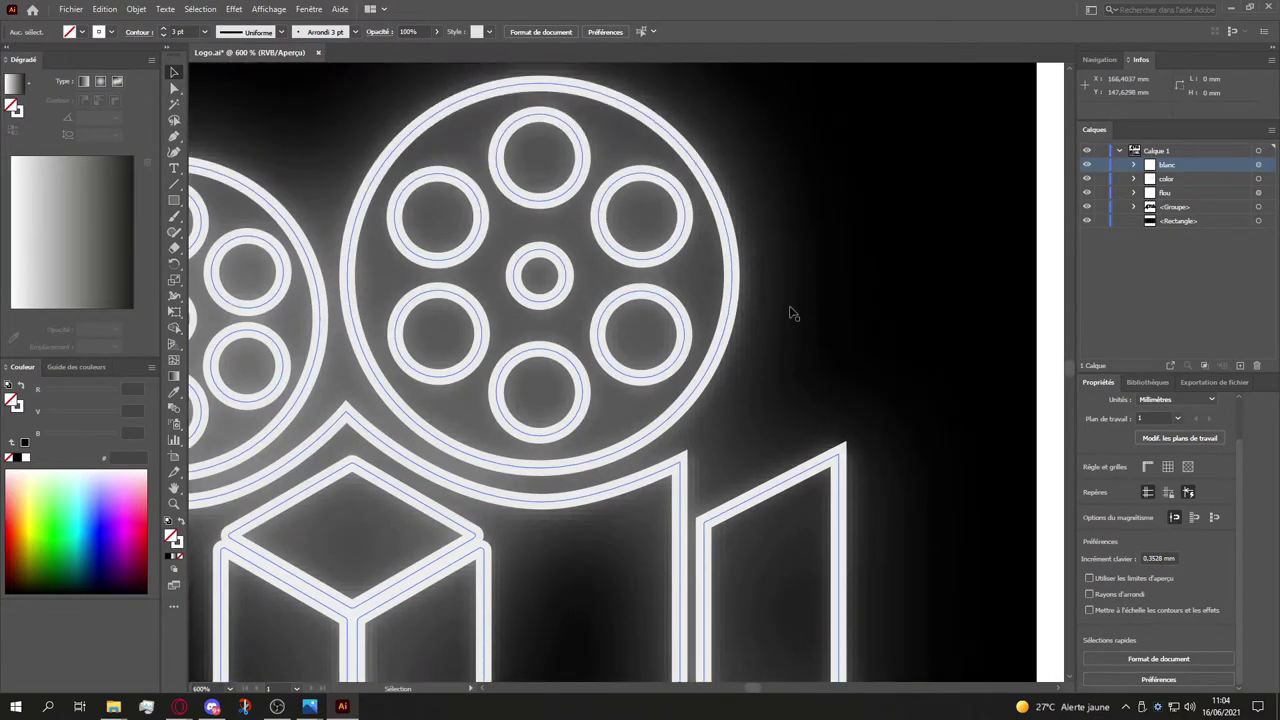
{"action": "scroll", "coordinate": [790, 312], "scroll_direction": "down", "scroll_amount": 2}
{"action": "scroll", "coordinate": [772, 306], "scroll_direction": "up", "scroll_amount": 5}
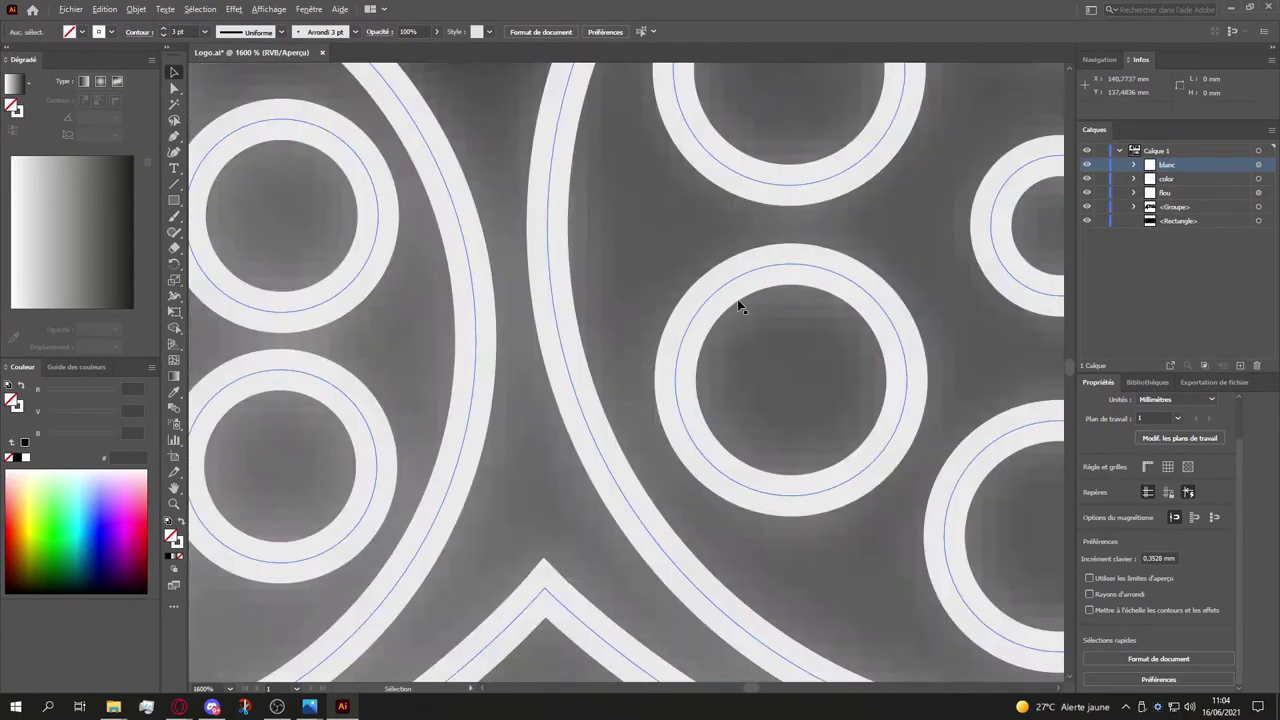
{"action": "scroll", "coordinate": [740, 307], "scroll_direction": "down", "scroll_amount": 6}
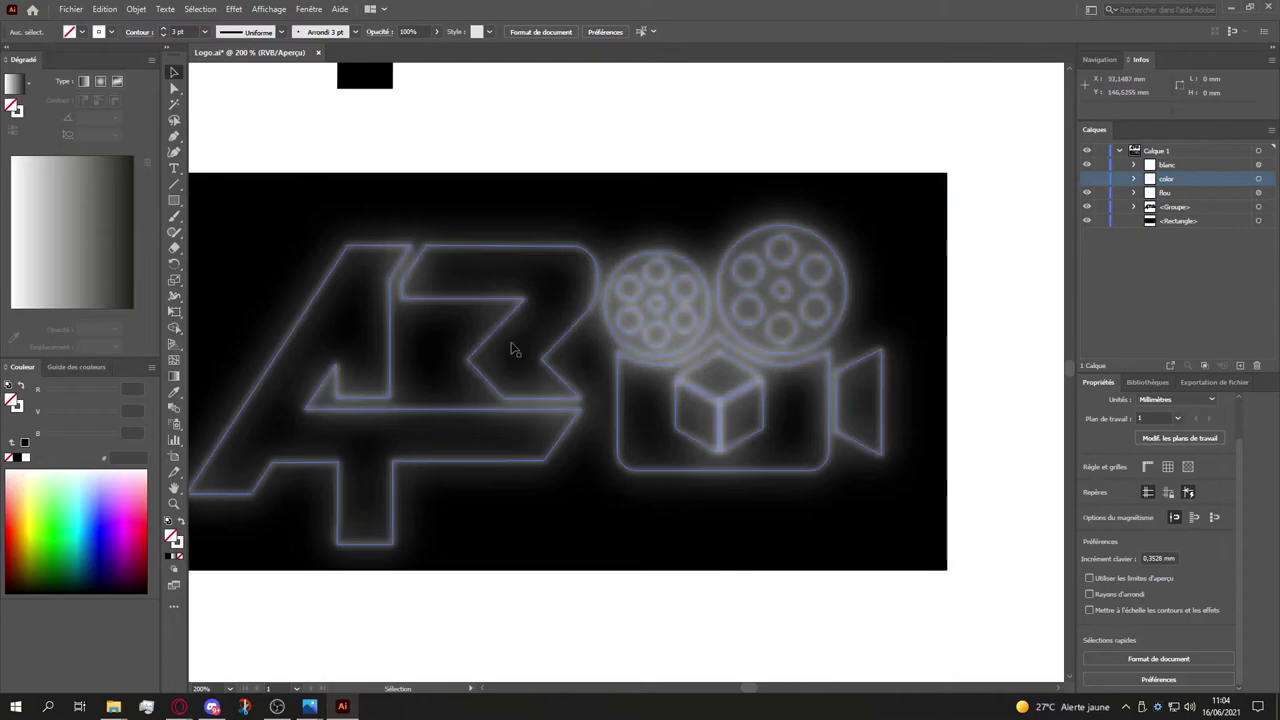
{"action": "scroll", "coordinate": [669, 289], "scroll_direction": "up", "scroll_amount": 1}
{"action": "left_click", "coordinate": [1087, 178]}
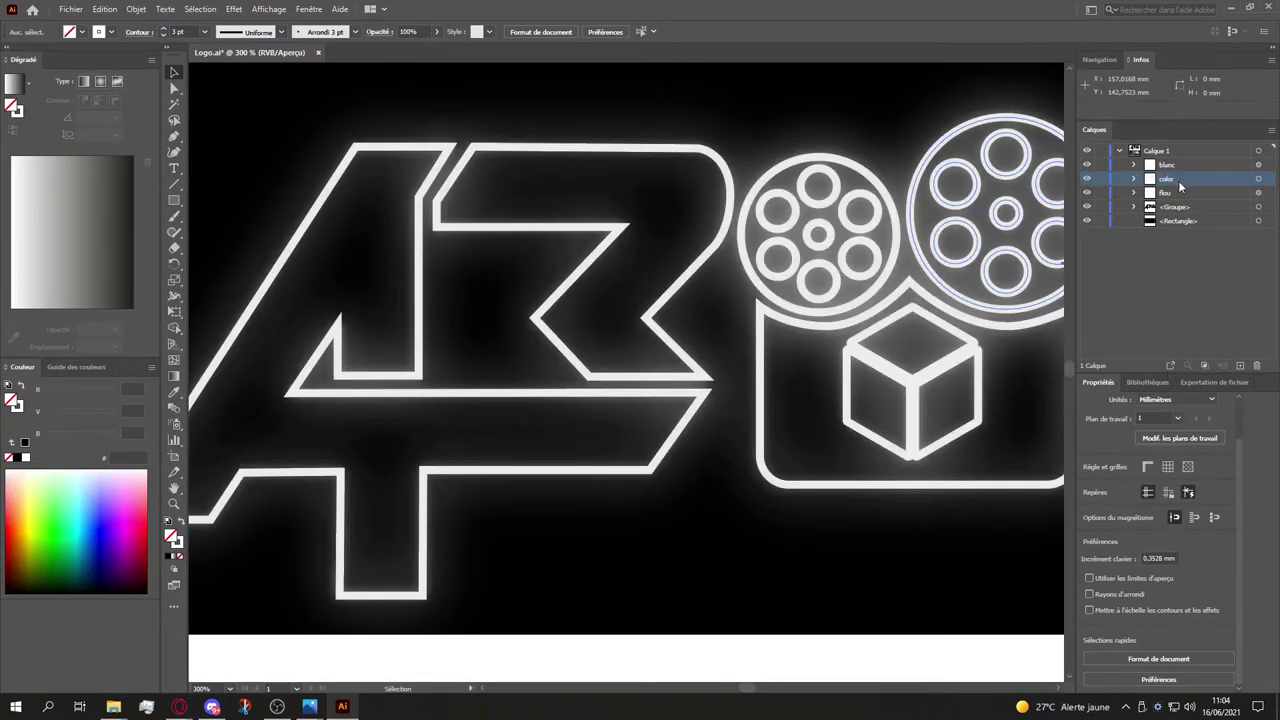
Step: Try to apply a Gaussian Blur effect to the color group
{"action": "left_click", "coordinate": [233, 9]}
{"action": "left_click", "coordinate": [480, 232]}
{"action": "double_click", "coordinate": [668, 335]}
{"action": "left_click", "coordinate": [629, 366]}
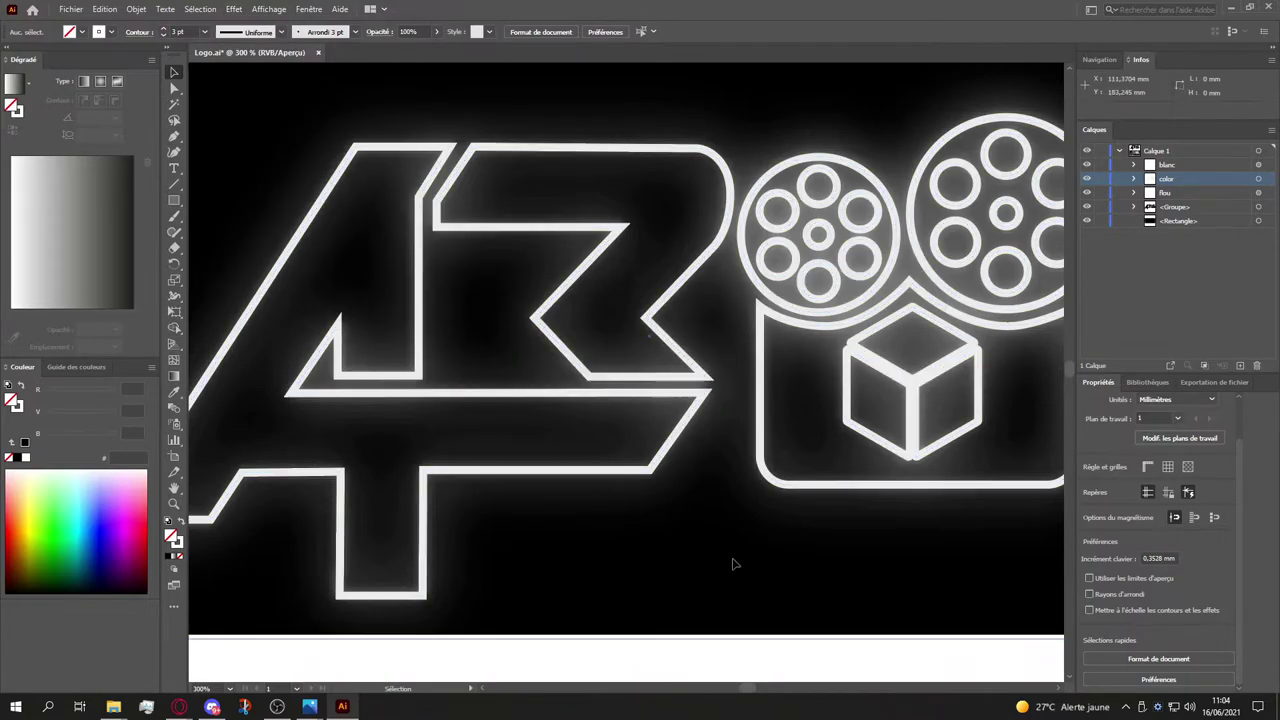
Step: Examine the glowing logo outline as a whole against the black rectangle, leaving nothing selected
{"action": "left_click", "coordinate": [657, 476]}
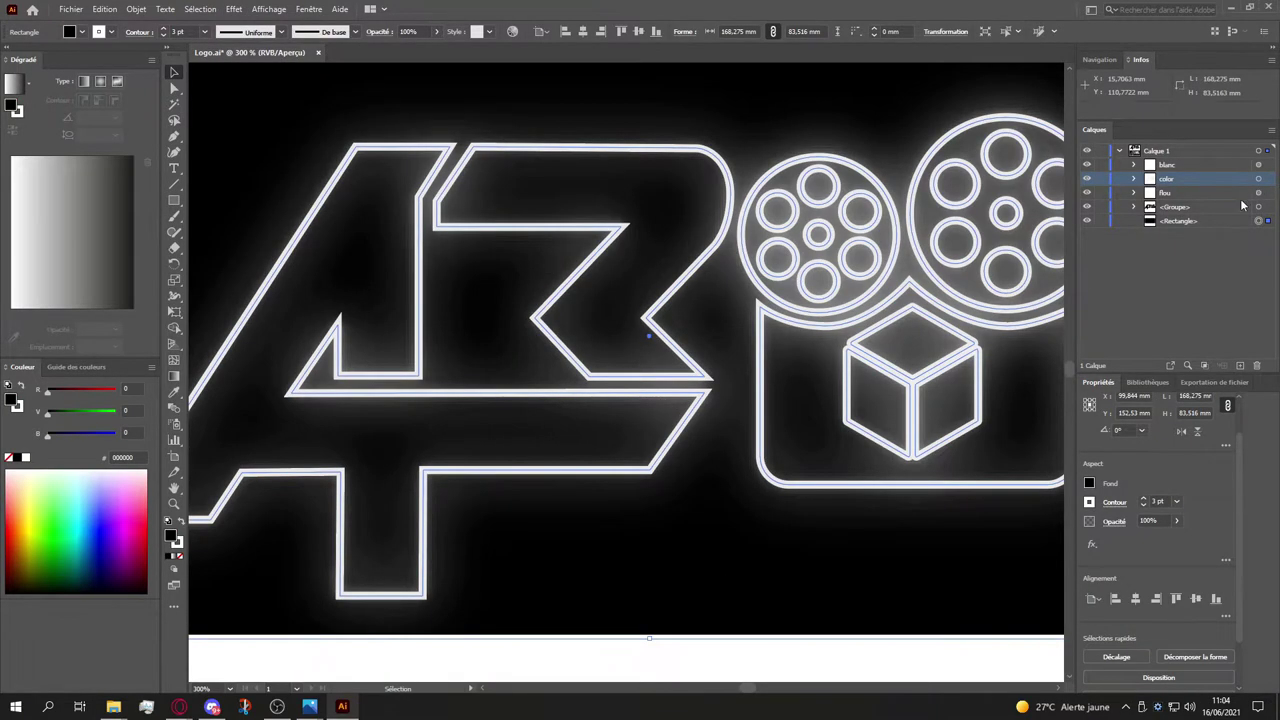
{"action": "scroll", "coordinate": [895, 438], "scroll_direction": "down", "scroll_amount": 3}
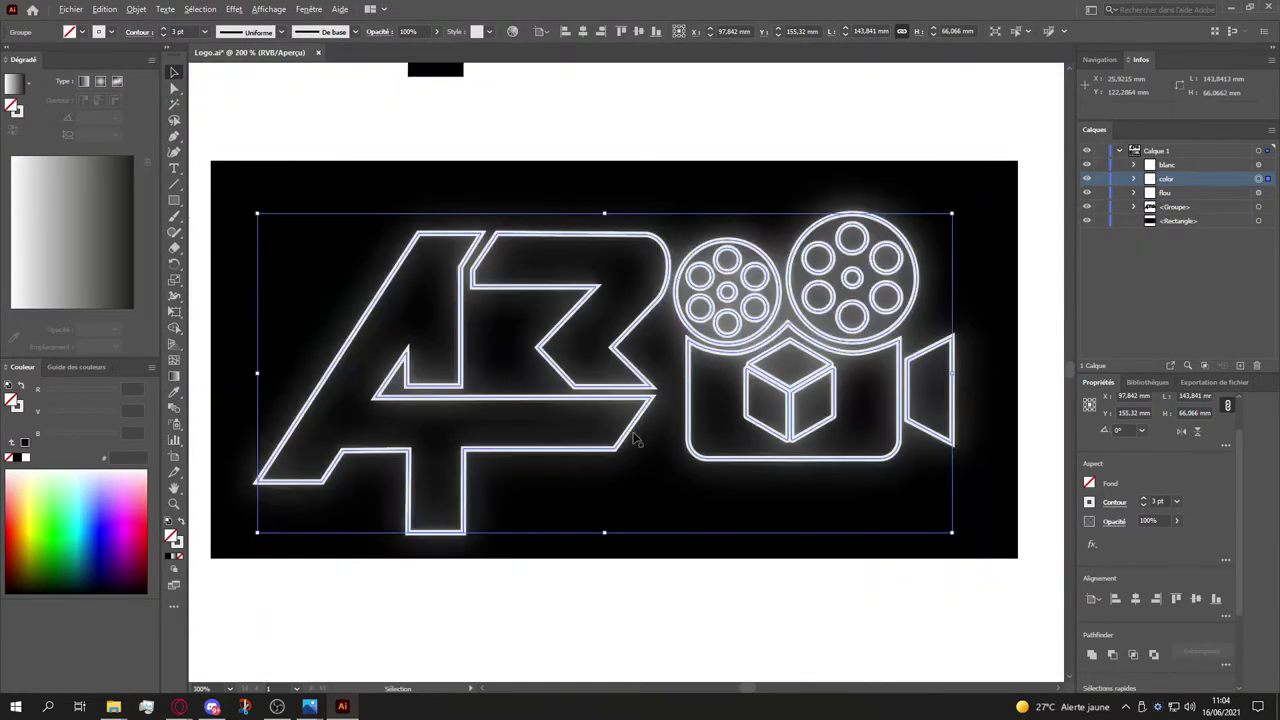
{"action": "scroll", "coordinate": [557, 506], "scroll_direction": "up", "scroll_amount": 1}
{"action": "scroll", "coordinate": [571, 329], "scroll_direction": "up", "scroll_amount": 2}
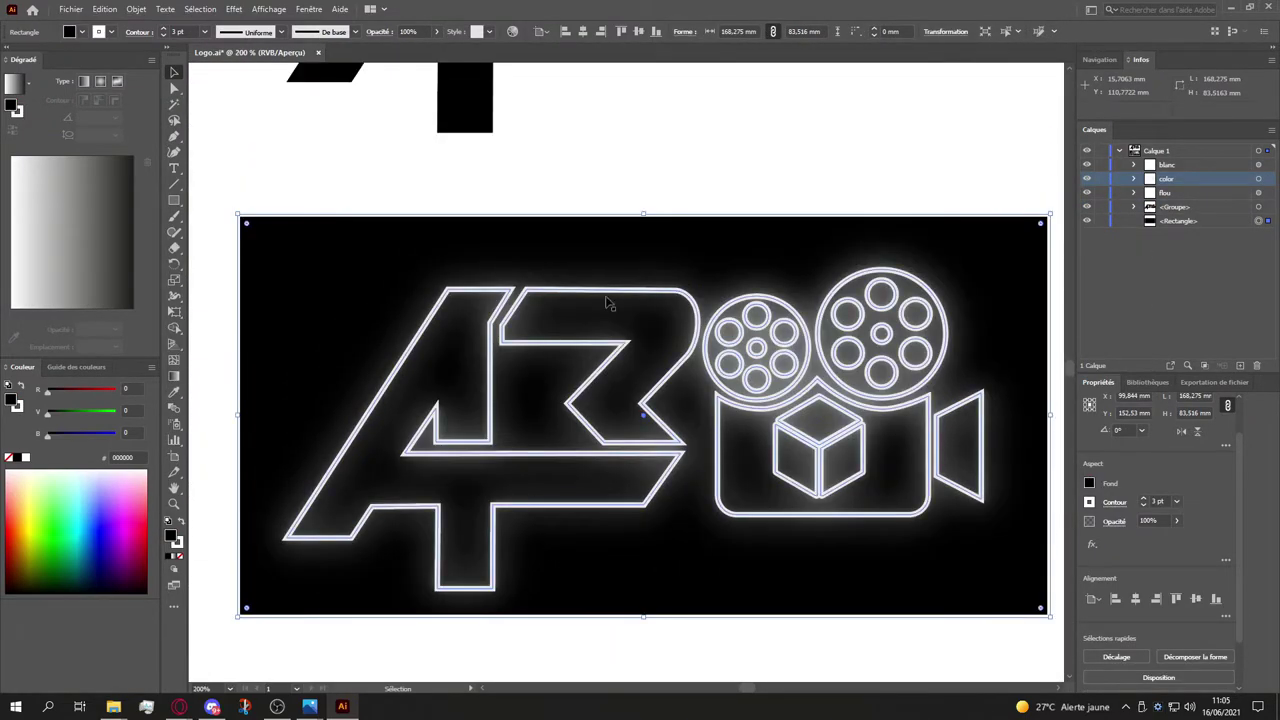
{"action": "left_click", "coordinate": [558, 344]}
{"action": "key", "text": "a"}
{"action": "key", "text": "v"}
{"action": "left_click", "coordinate": [675, 250]}
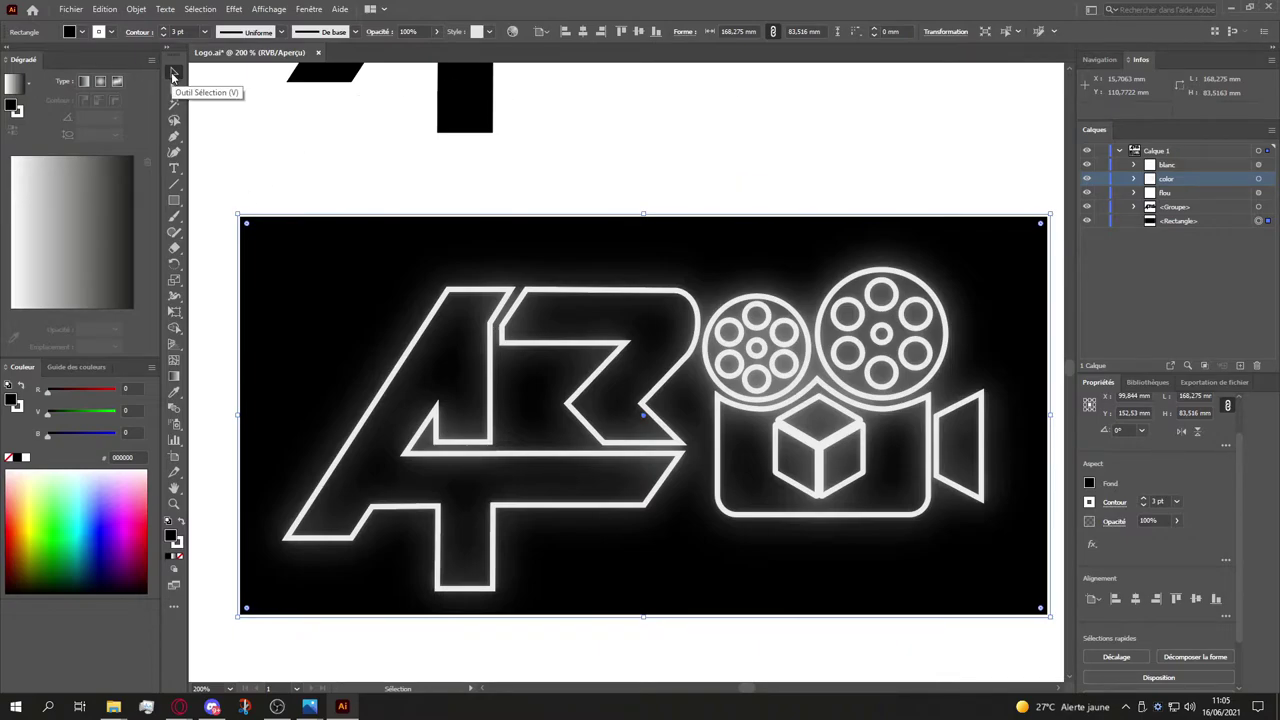
{"action": "left_click", "coordinate": [210, 283]}
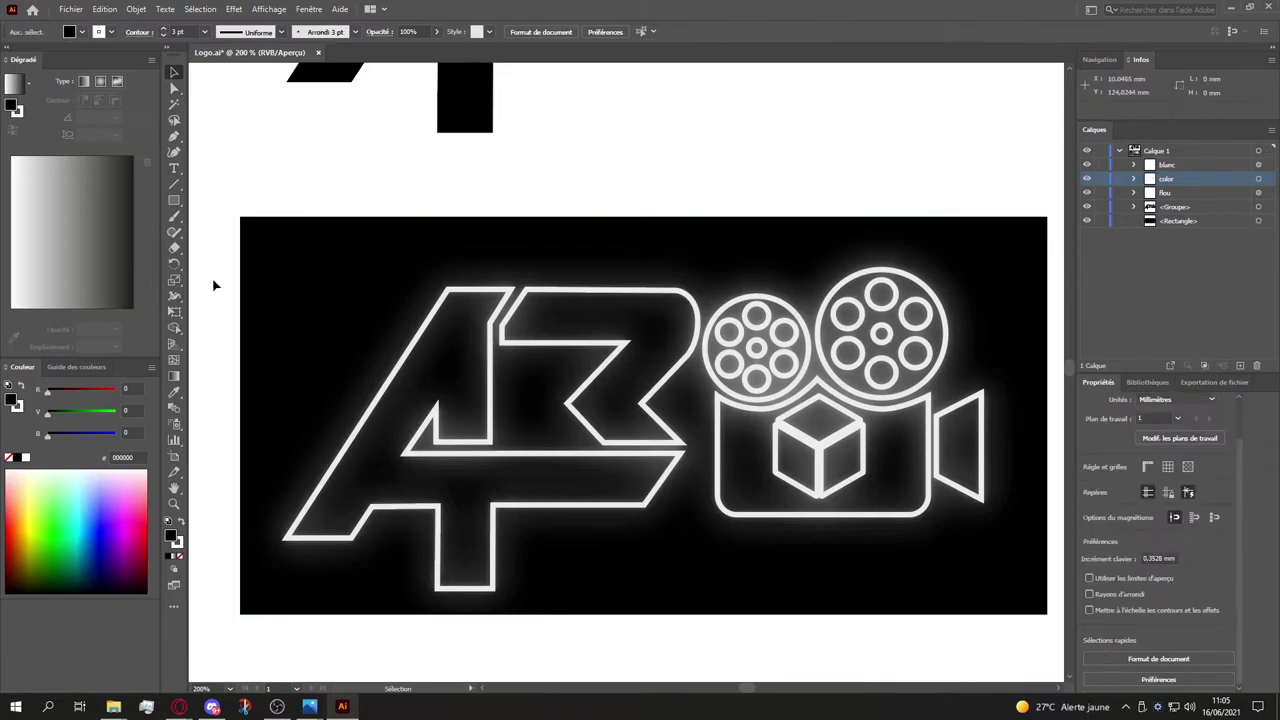
Step: Lock the black background rectangle and select the blanc, color and flou outline groups together
{"action": "left_click", "coordinate": [1104, 222]}
{"action": "left_click", "coordinate": [380, 349]}
{"action": "left_click_drag", "start_coordinate": [276, 247], "coordinate": [1010, 594]}
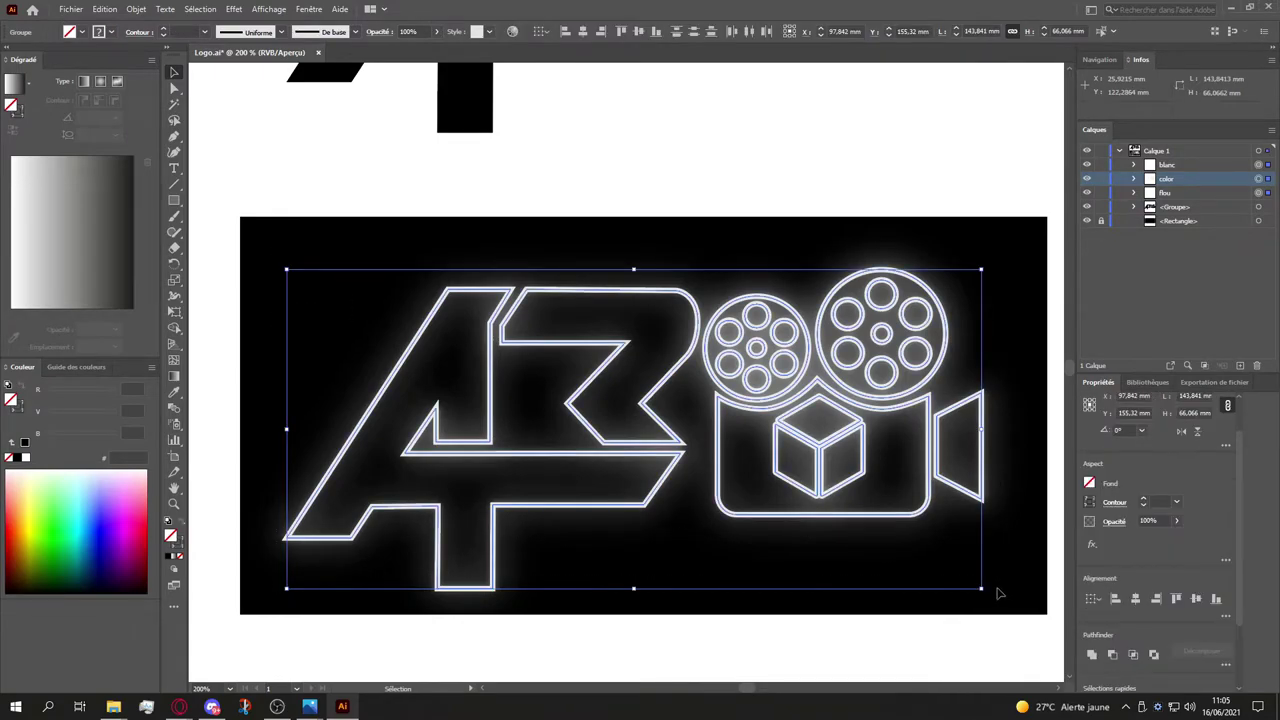
Step: Start exporting the selected outline groups and select the existing file name prefix for replacement
{"action": "left_click", "coordinate": [72, 10]}
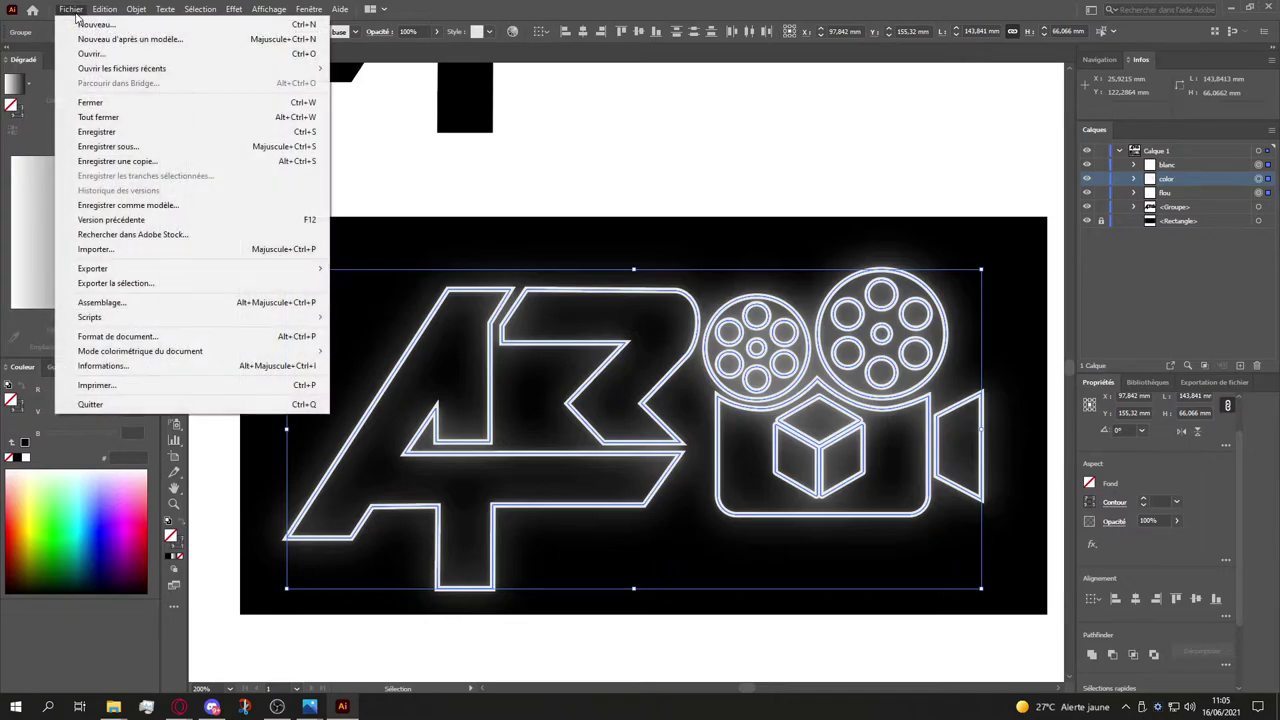
{"action": "left_click", "coordinate": [172, 285]}
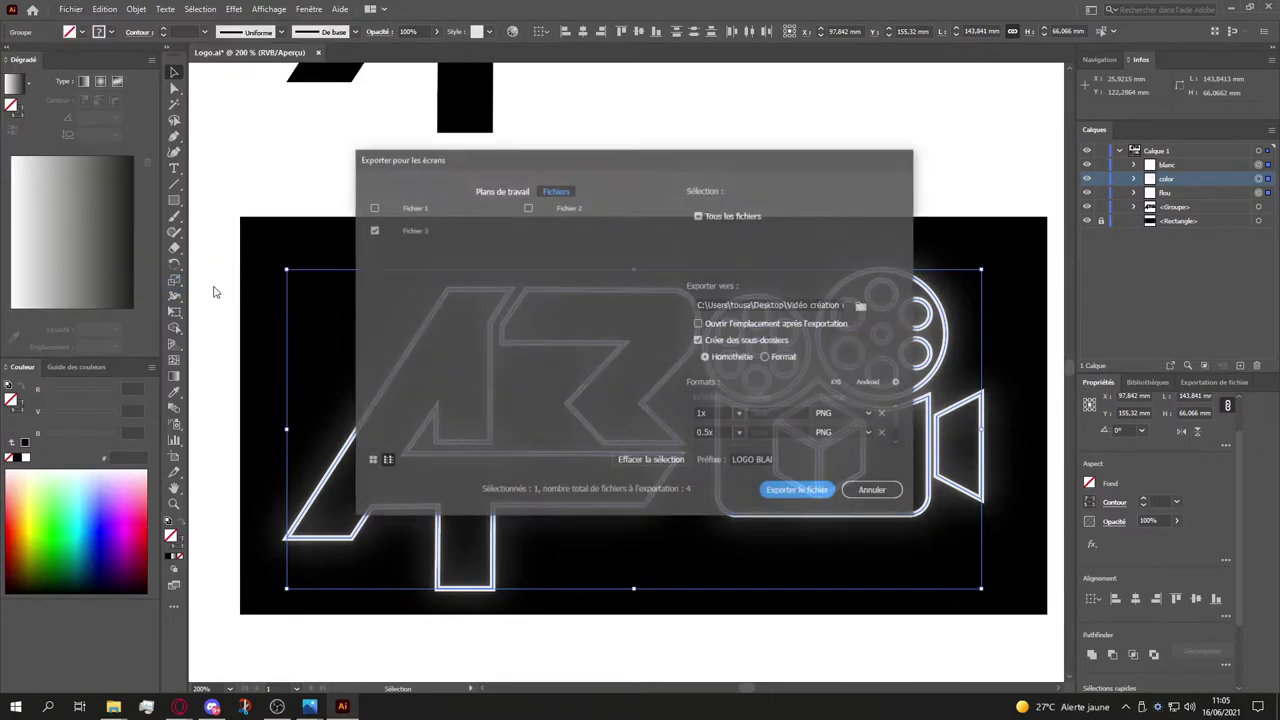
{"action": "double_click", "coordinate": [415, 230]}
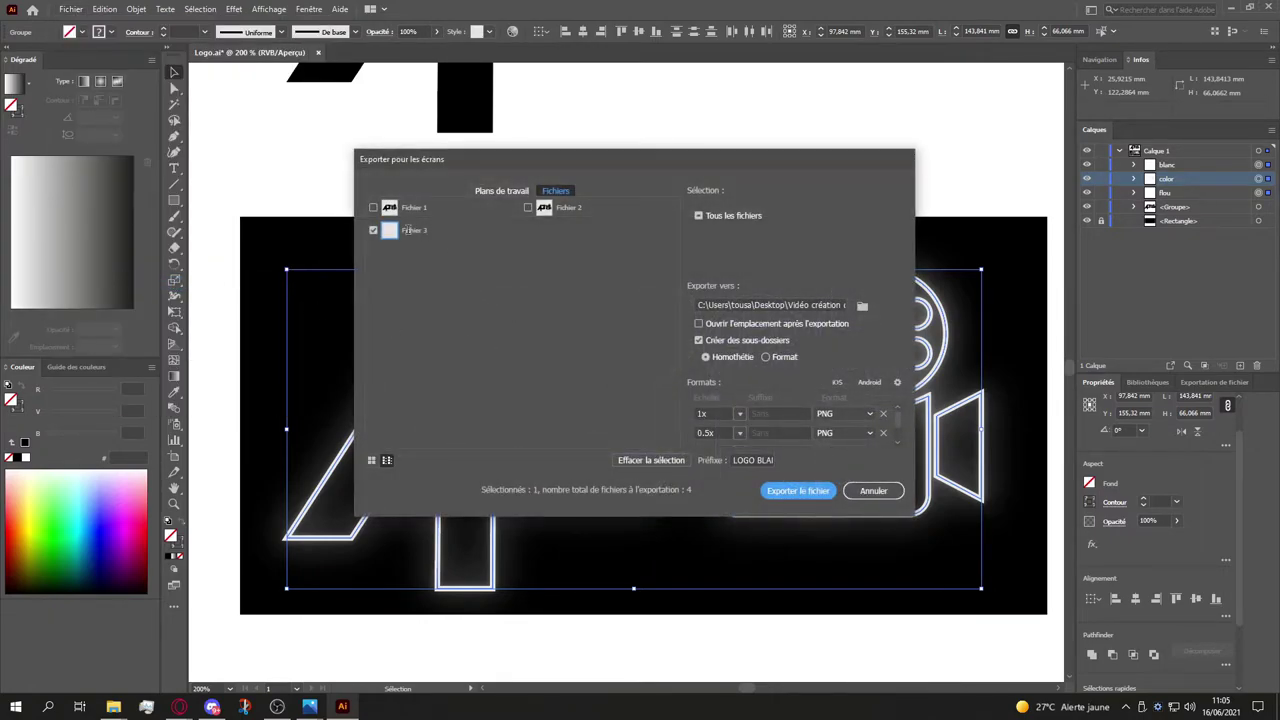
{"action": "left_click", "coordinate": [748, 460]}
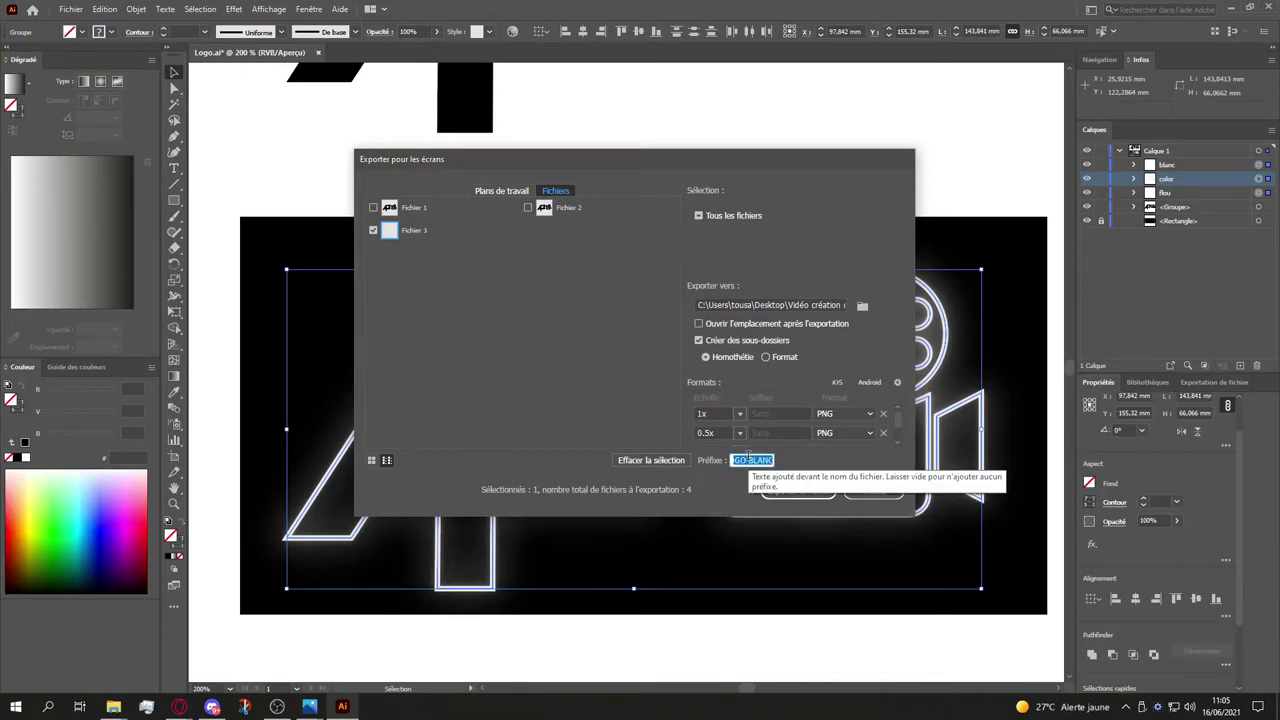
Step: Clear the export prefix, rename the third asset LOGO néon, and export it as PNG
{"action": "key", "text": "BackSpace"}
{"action": "double_click", "coordinate": [413, 231]}
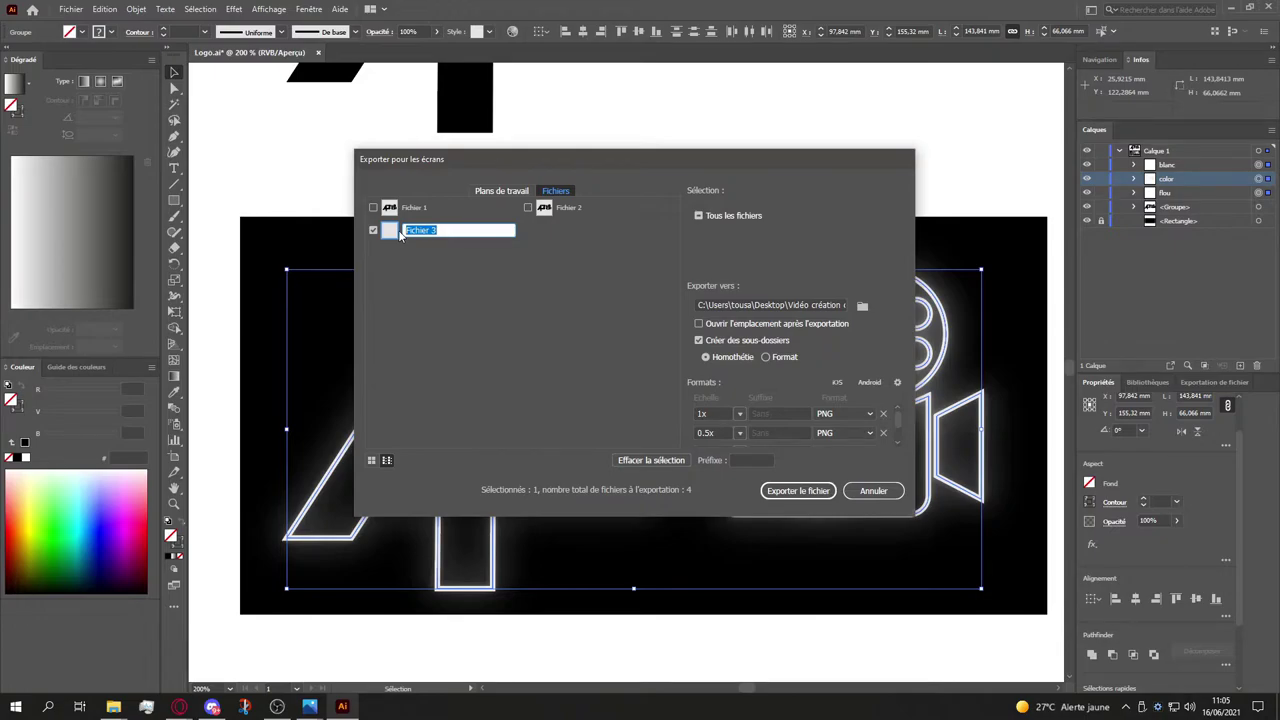
{"action": "type", "text": "L"}
{"action": "left_click", "coordinate": [808, 492]}
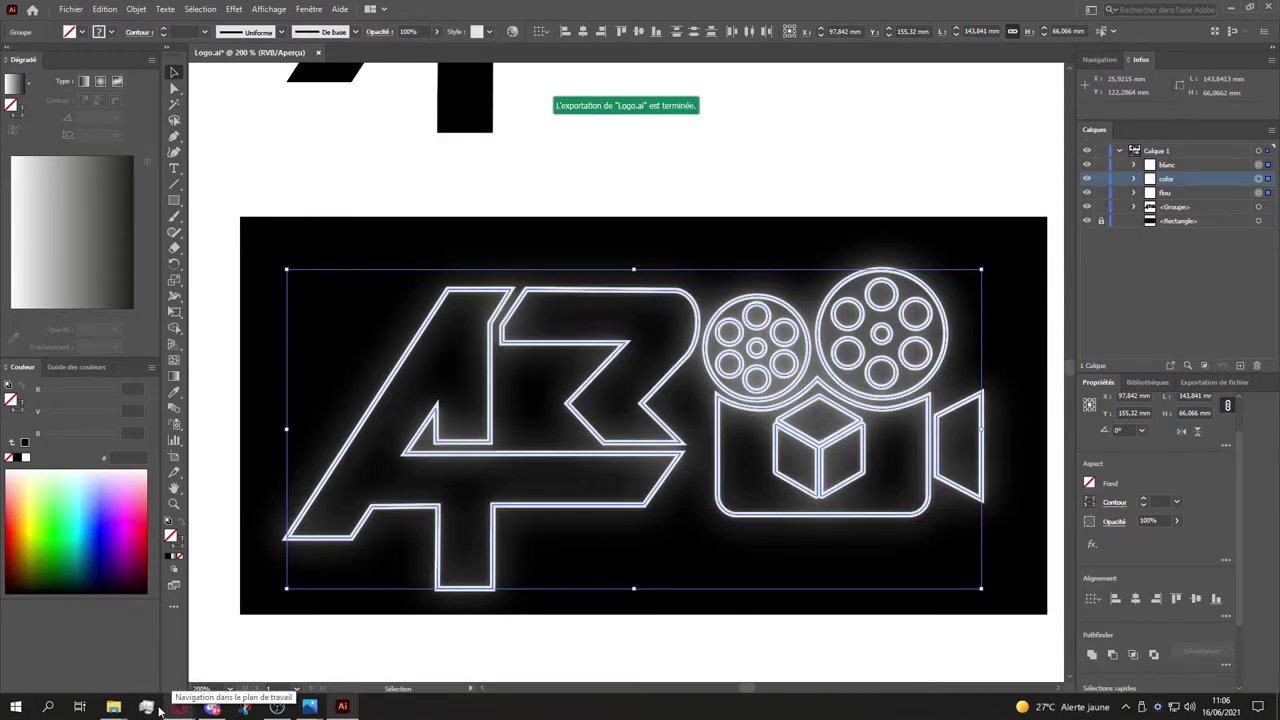
Step: Switch to File Explorer and open the Logo et Vidéo folder inside Vidéo création chanel
{"action": "mouse_move", "coordinate": [113, 707]}
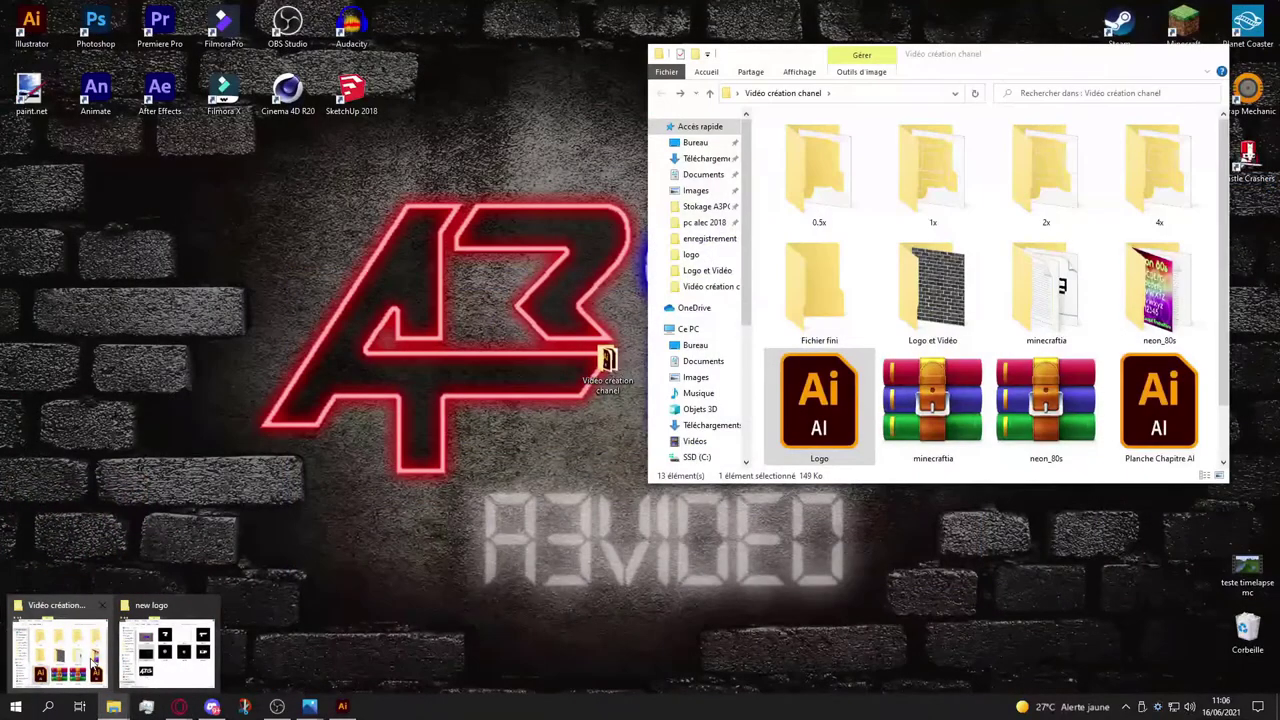
{"action": "left_click", "coordinate": [93, 662]}
{"action": "left_click", "coordinate": [902, 293]}
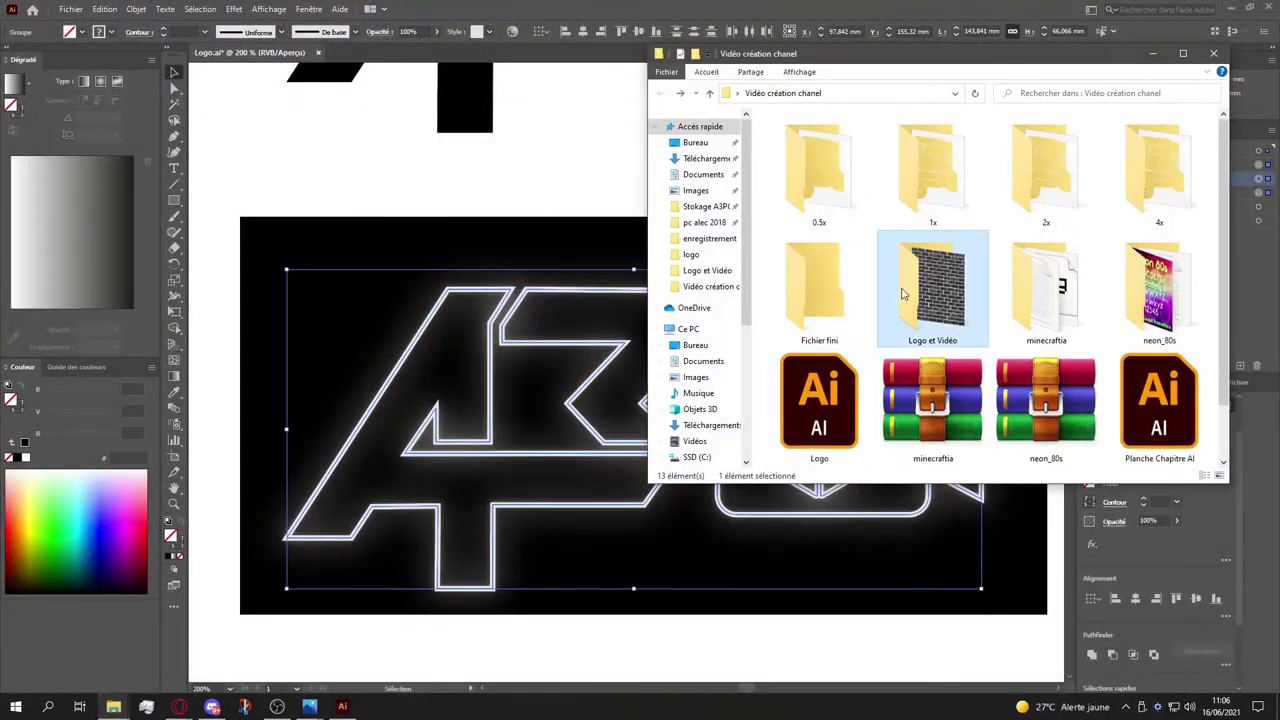
{"action": "double_click", "coordinate": [902, 293]}
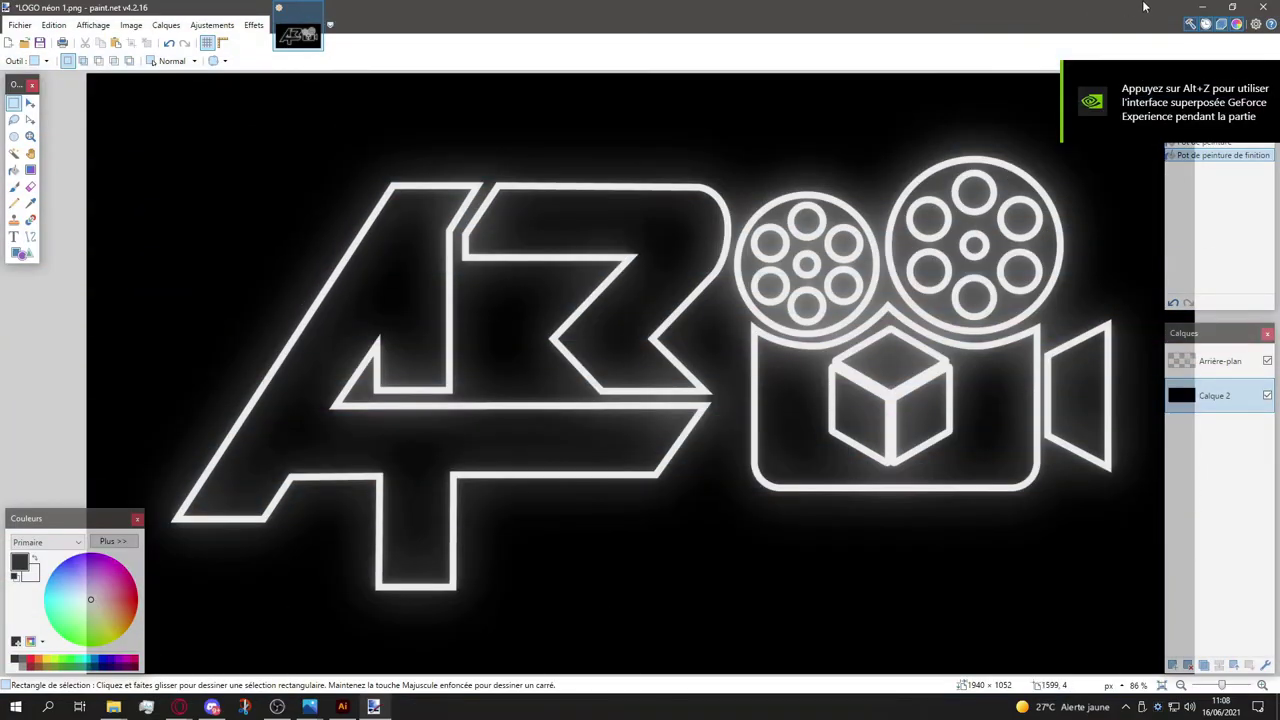
Step: Close LOGO néon 1.png in paint.net without saving the changes
{"action": "left_click", "coordinate": [1266, 7]}
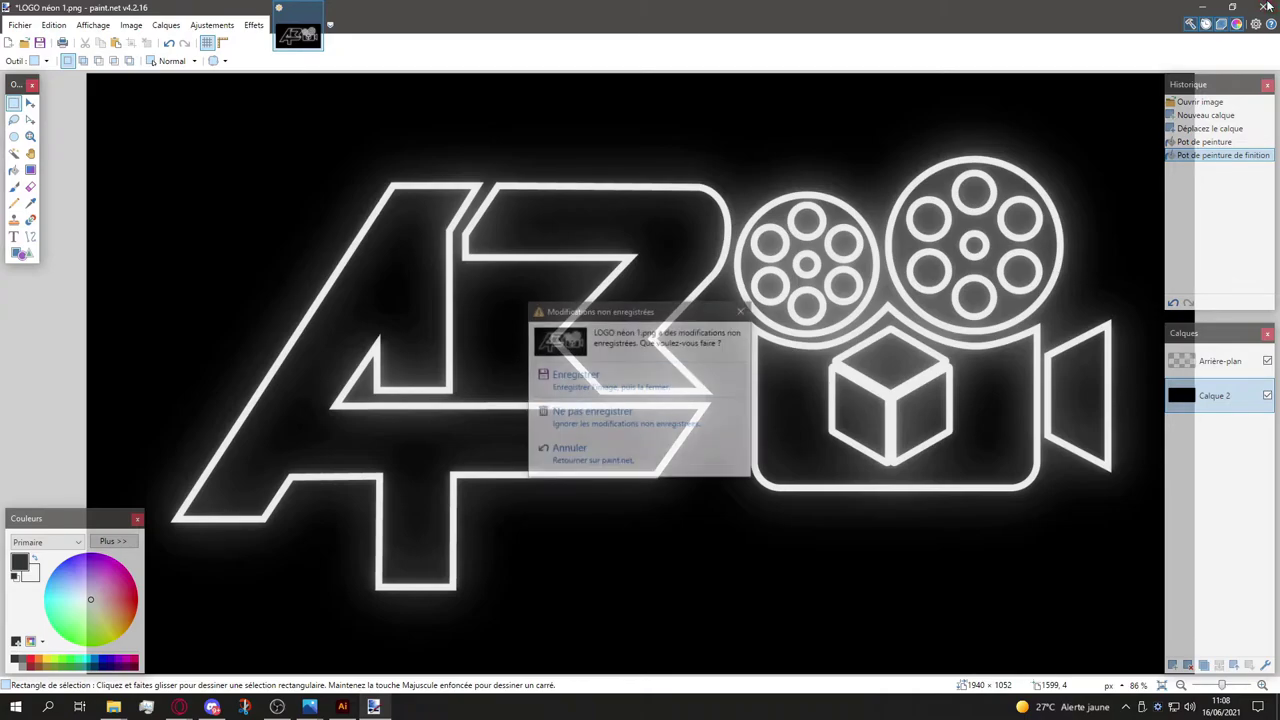
{"action": "left_click", "coordinate": [598, 420]}
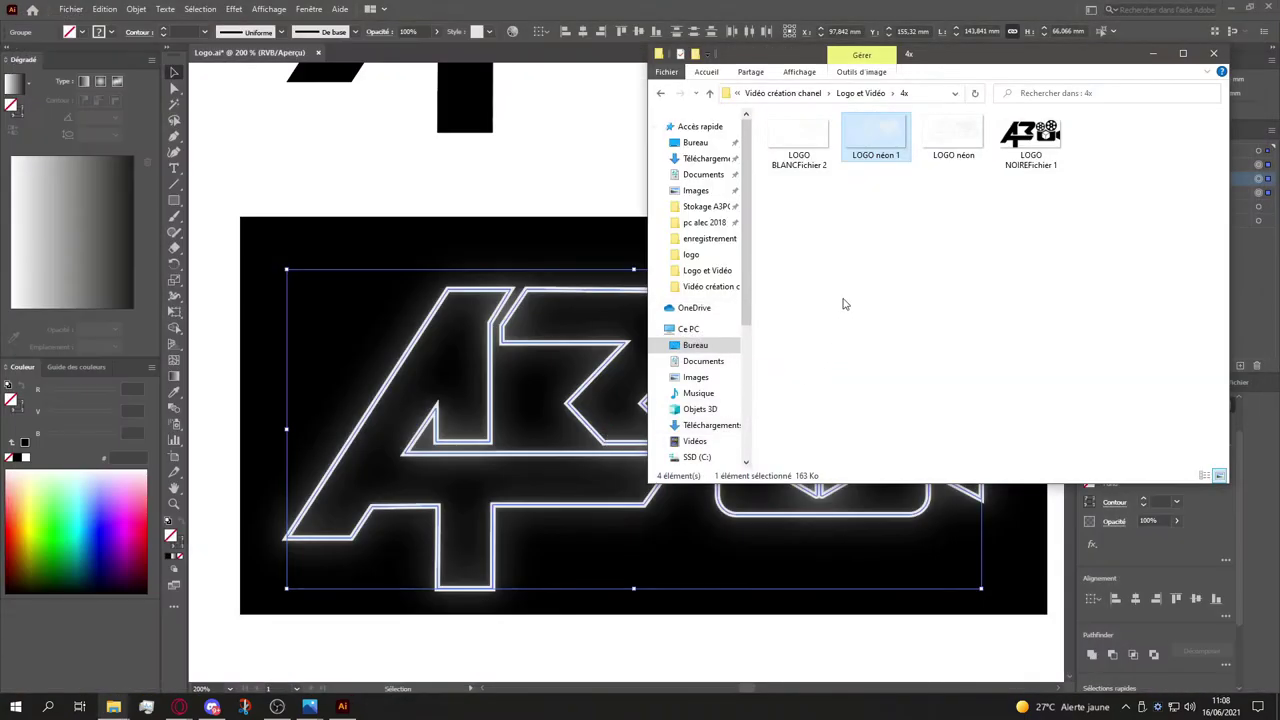
Step: Delete the LOGO néon image from the 4x and 2x folders, keeping LOGO néon 1
{"action": "left_click", "coordinate": [942, 140]}
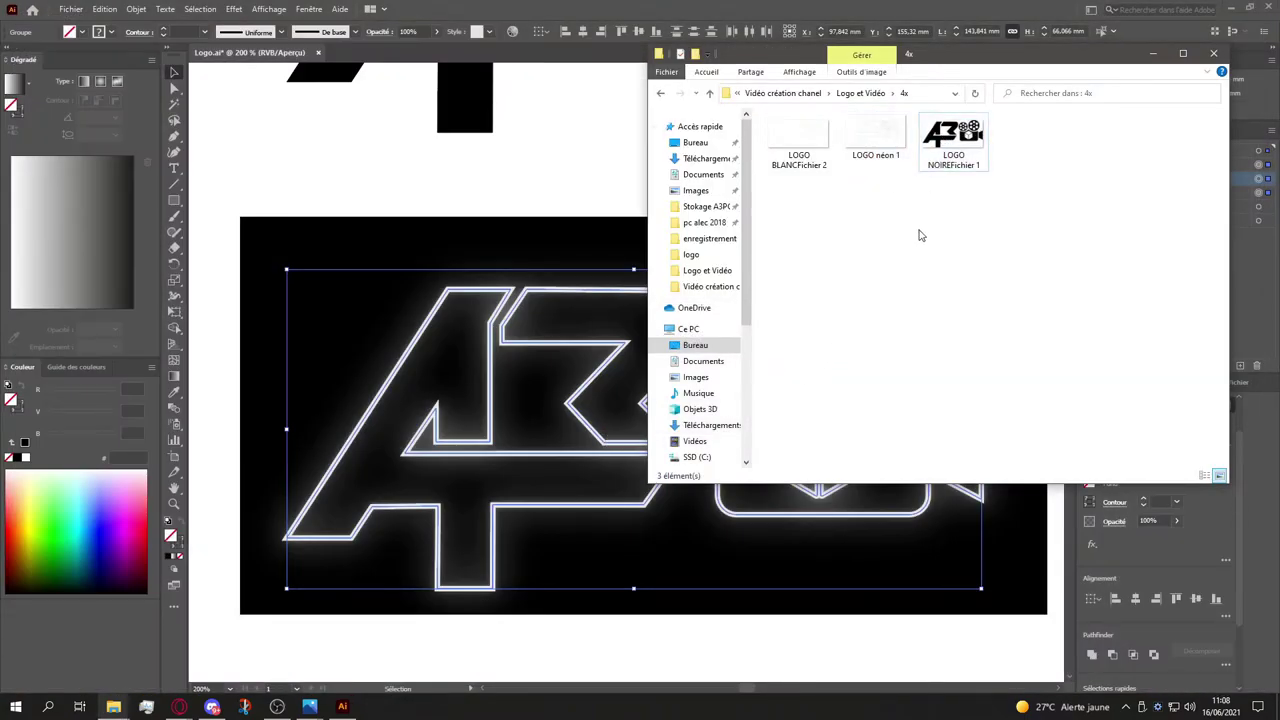
{"action": "key", "text": "alt+Up"}
{"action": "double_click", "coordinate": [927, 142]}
{"action": "left_click", "coordinate": [950, 158]}
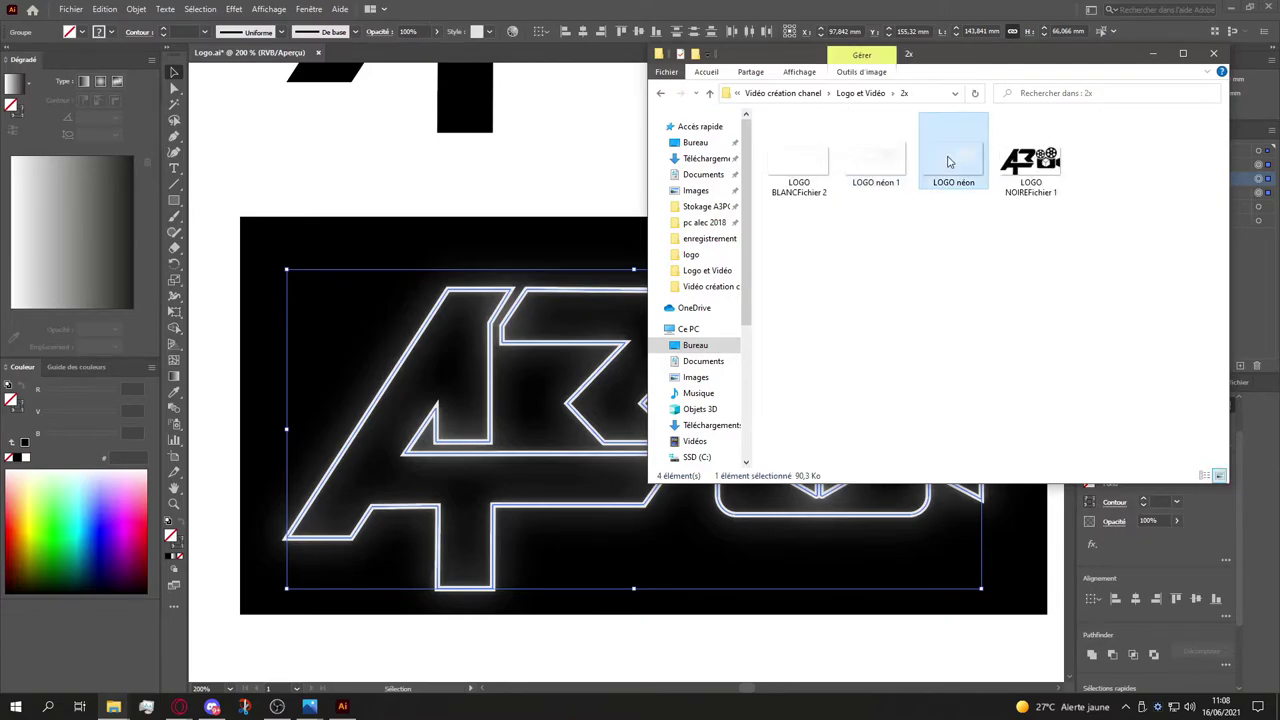
{"action": "key", "text": "Delete"}
{"action": "key", "text": "alt+Left"}
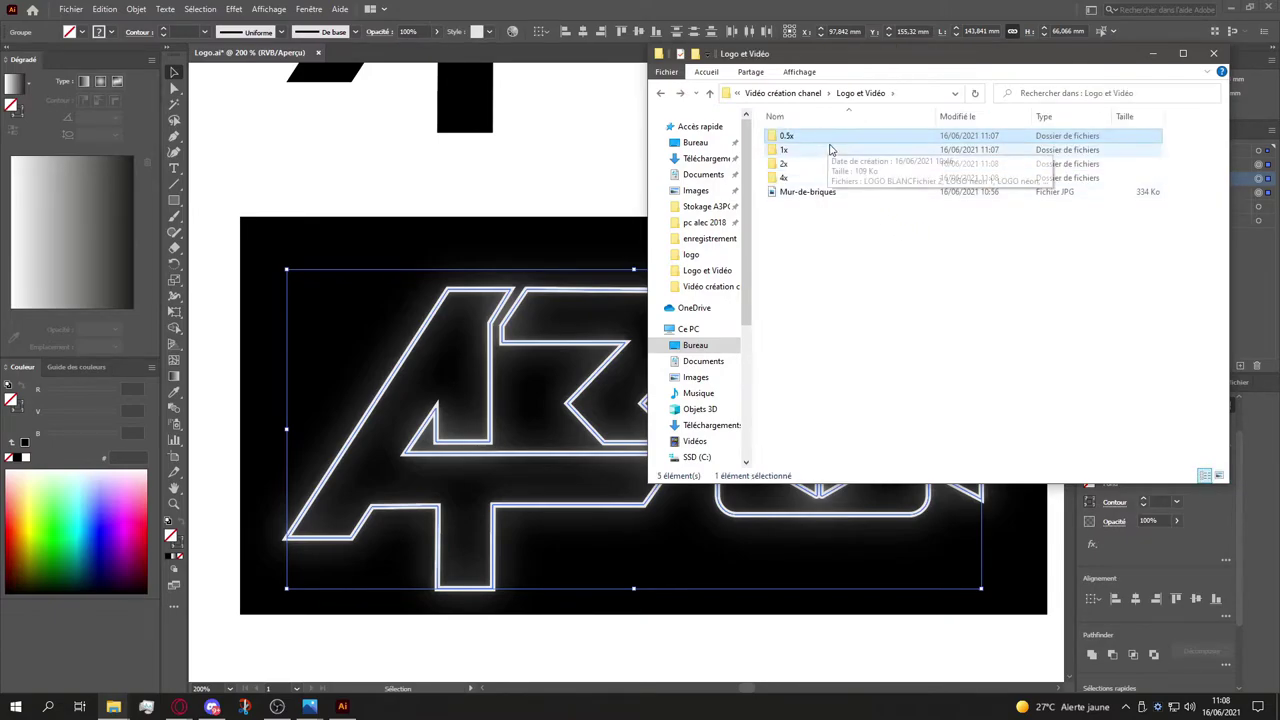
Step: Delete the LOGO néon image from the 1x and 0.5x folders and return to Vidéo création chanel
{"action": "double_click", "coordinate": [826, 148]}
{"action": "key", "text": "alt+Left"}
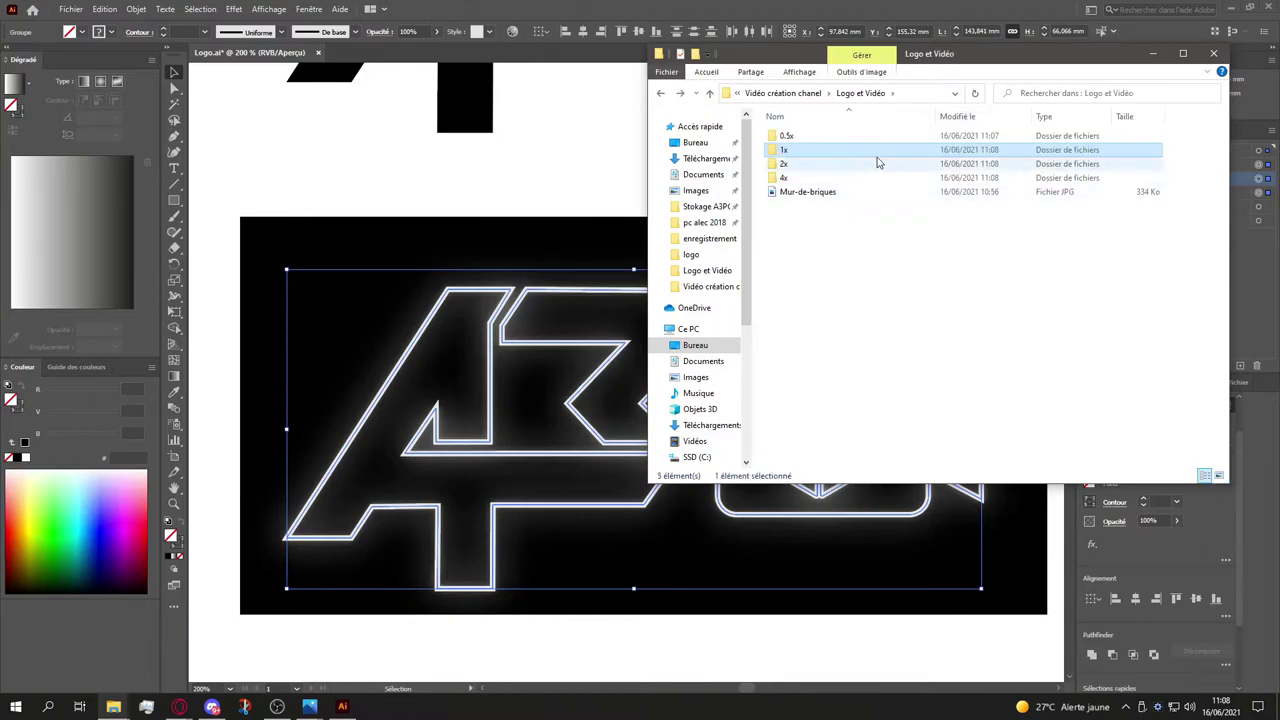
{"action": "double_click", "coordinate": [855, 134]}
{"action": "left_click", "coordinate": [955, 162]}
{"action": "key", "text": "Delete"}
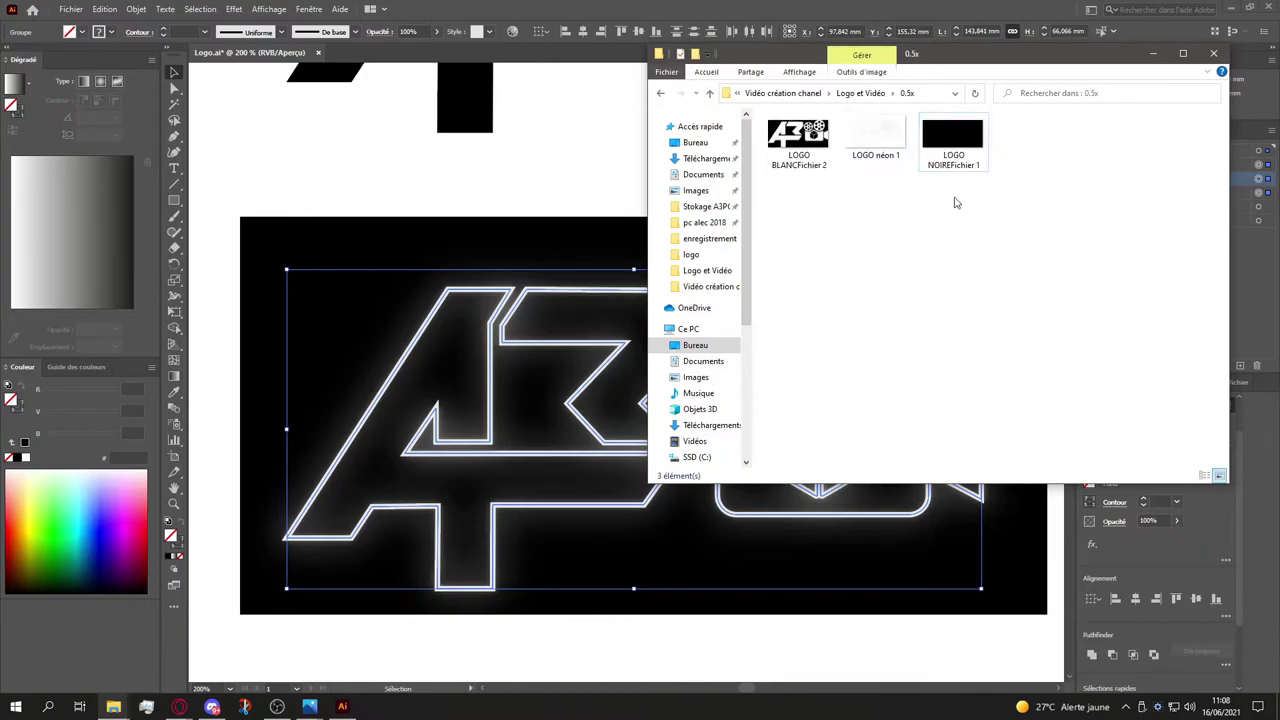
{"action": "key", "text": "alt+Left"}
{"action": "key", "text": "alt+Left"}
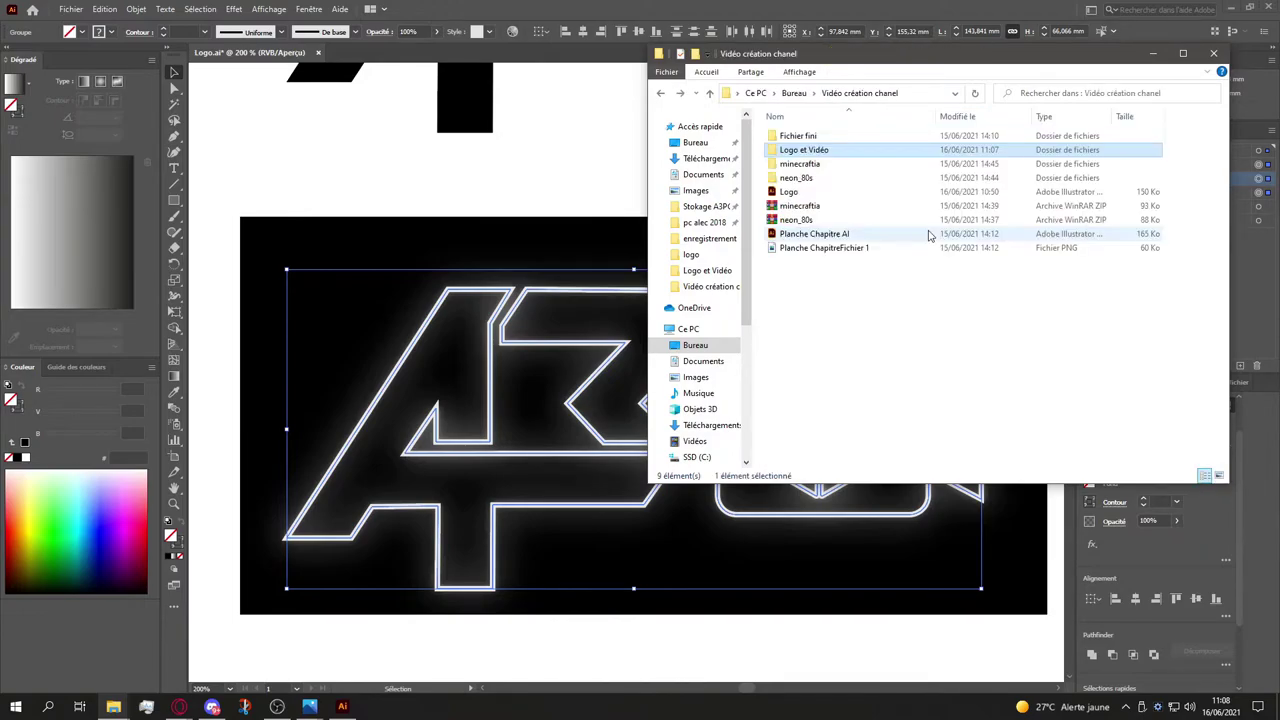
Step: Minimize File Explorer, save the Logo.ai document and quit Illustrator
{"action": "left_click", "coordinate": [1155, 54]}
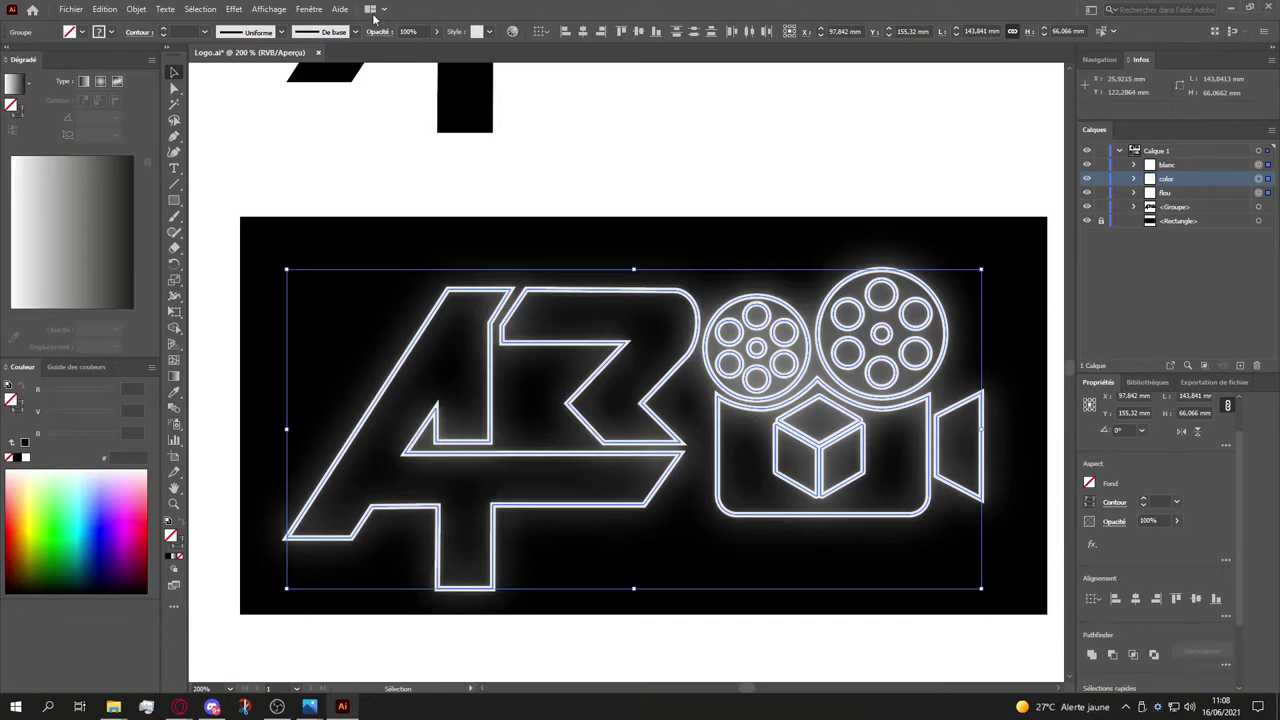
{"action": "left_click", "coordinate": [71, 10]}
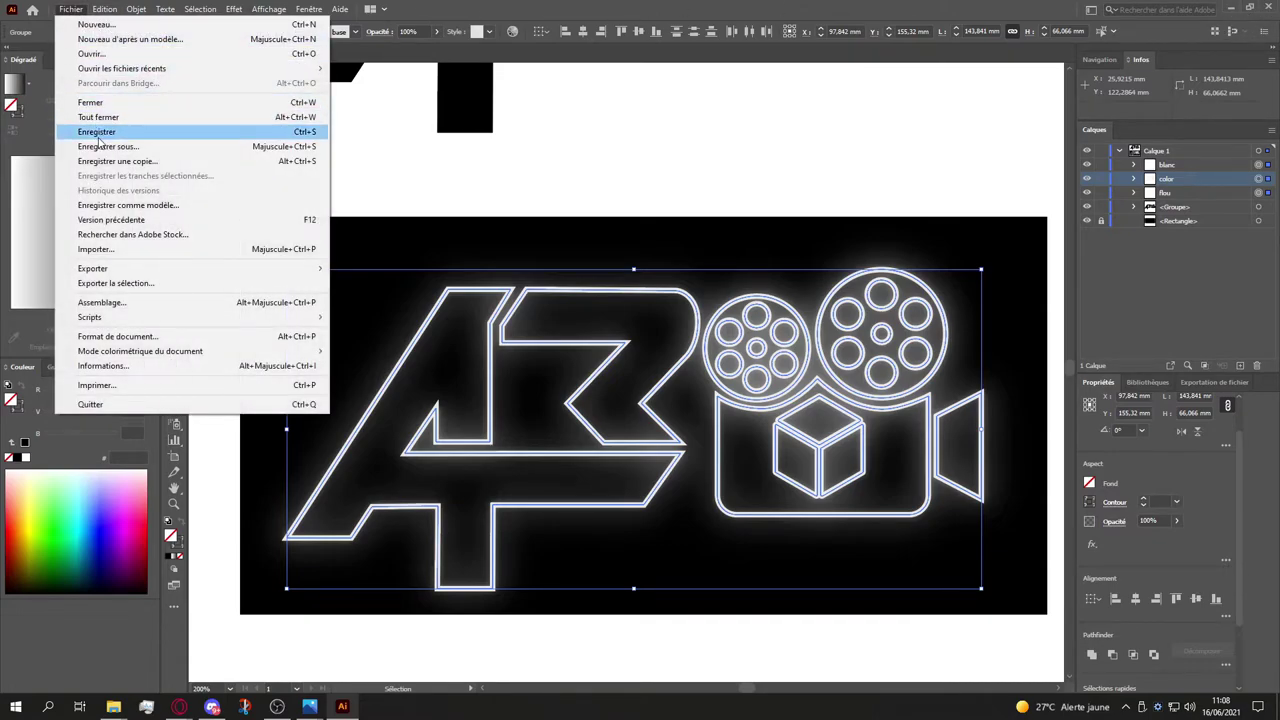
{"action": "left_click", "coordinate": [98, 136]}
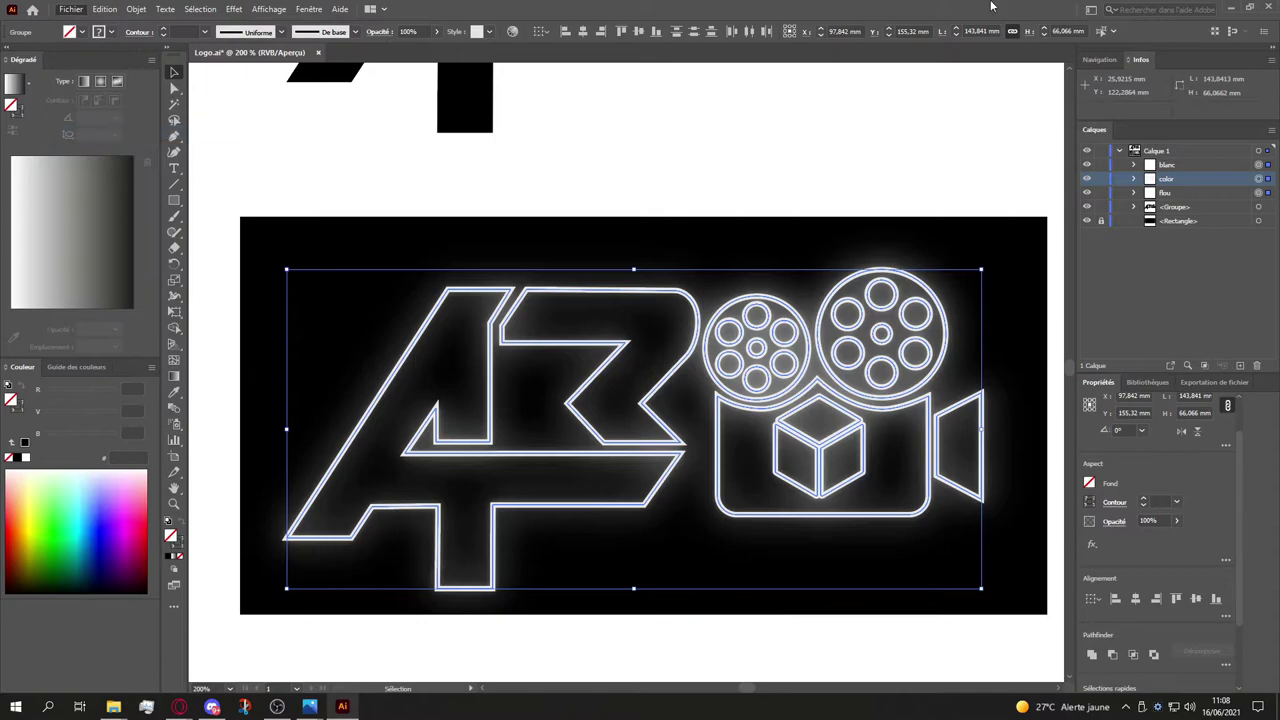
{"action": "left_click", "coordinate": [1271, 8]}
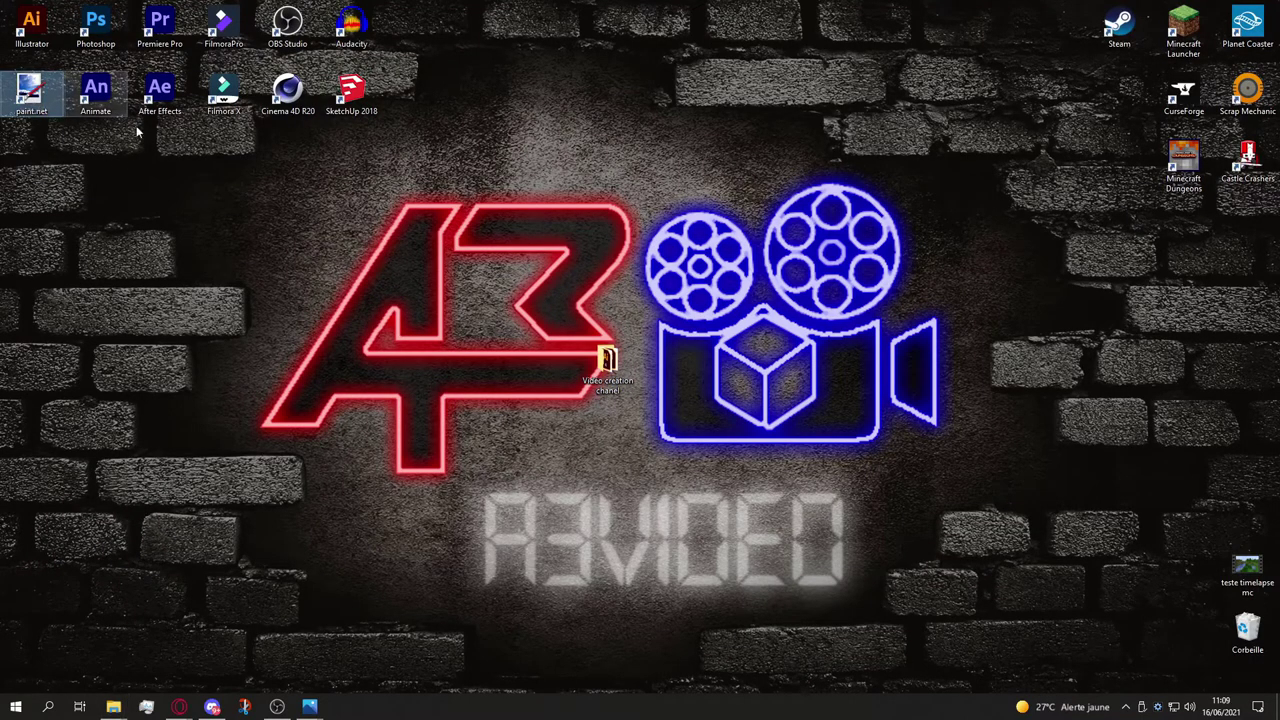
Step: Start paint.net and resize the blank image to 1024 × 1024 pixels
{"action": "double_click", "coordinate": [31, 92]}
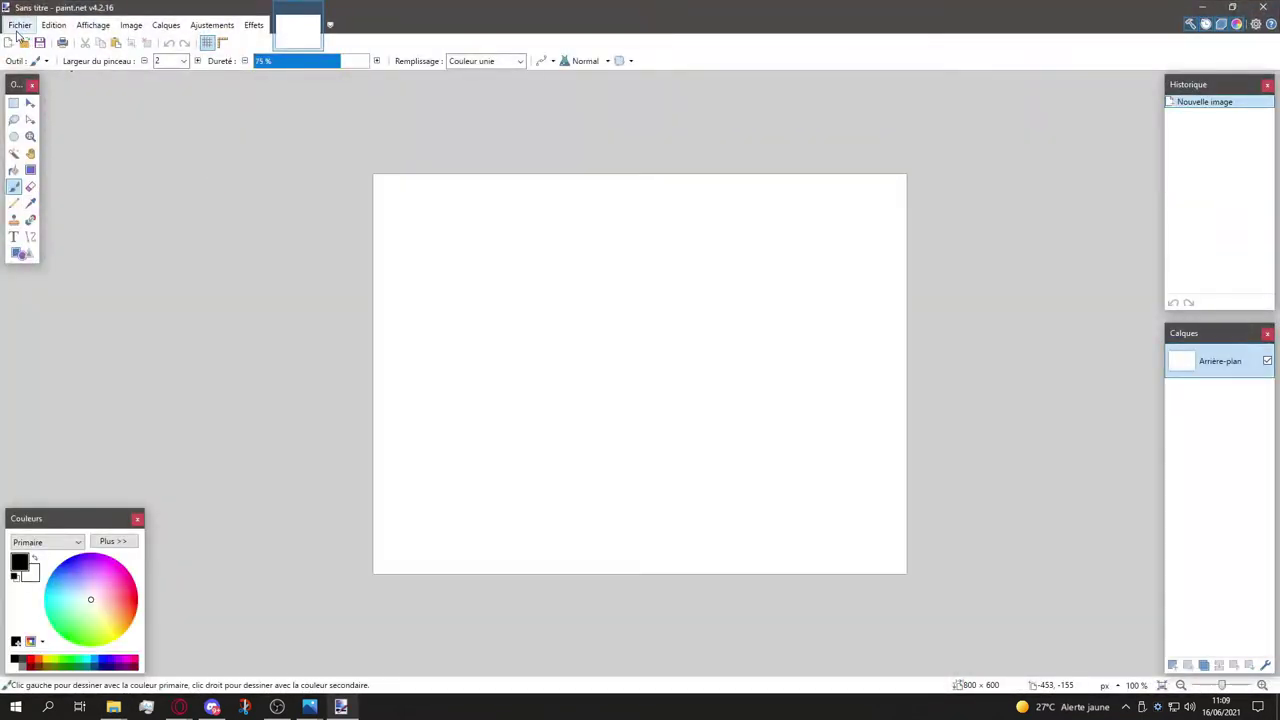
{"action": "left_click", "coordinate": [9, 42]}
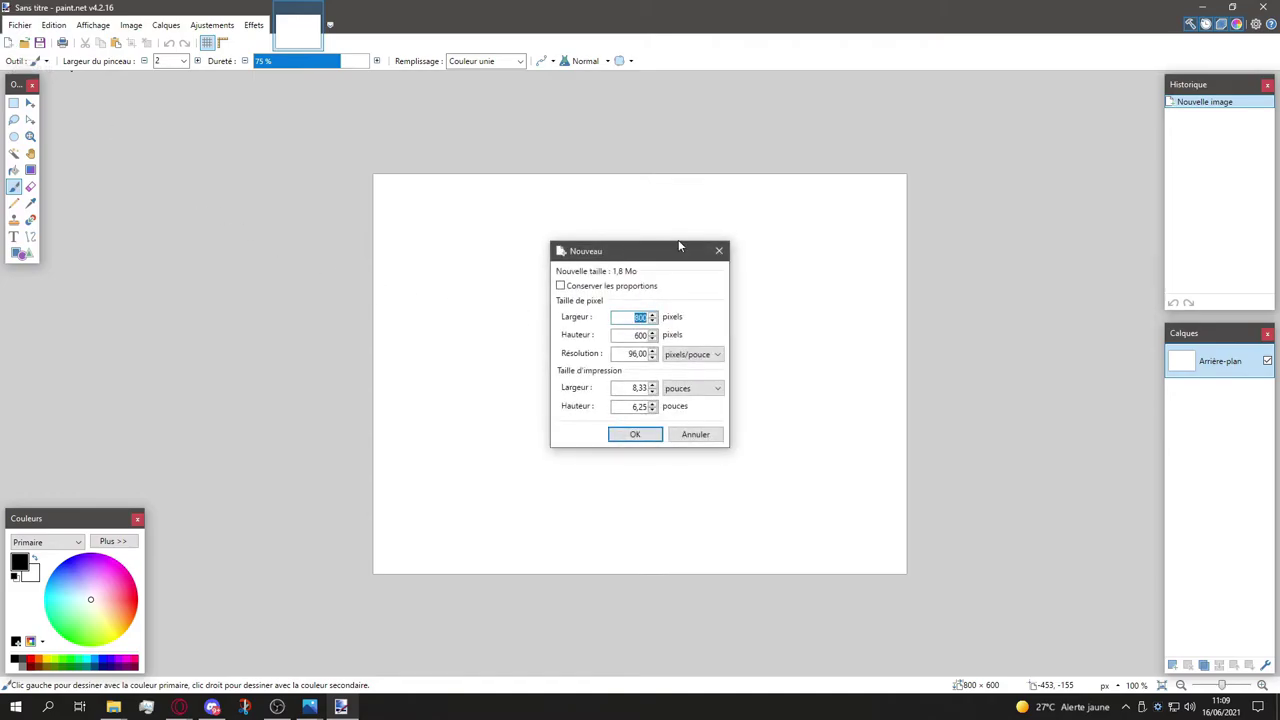
{"action": "left_click", "coordinate": [721, 251]}
{"action": "left_click", "coordinate": [211, 25]}
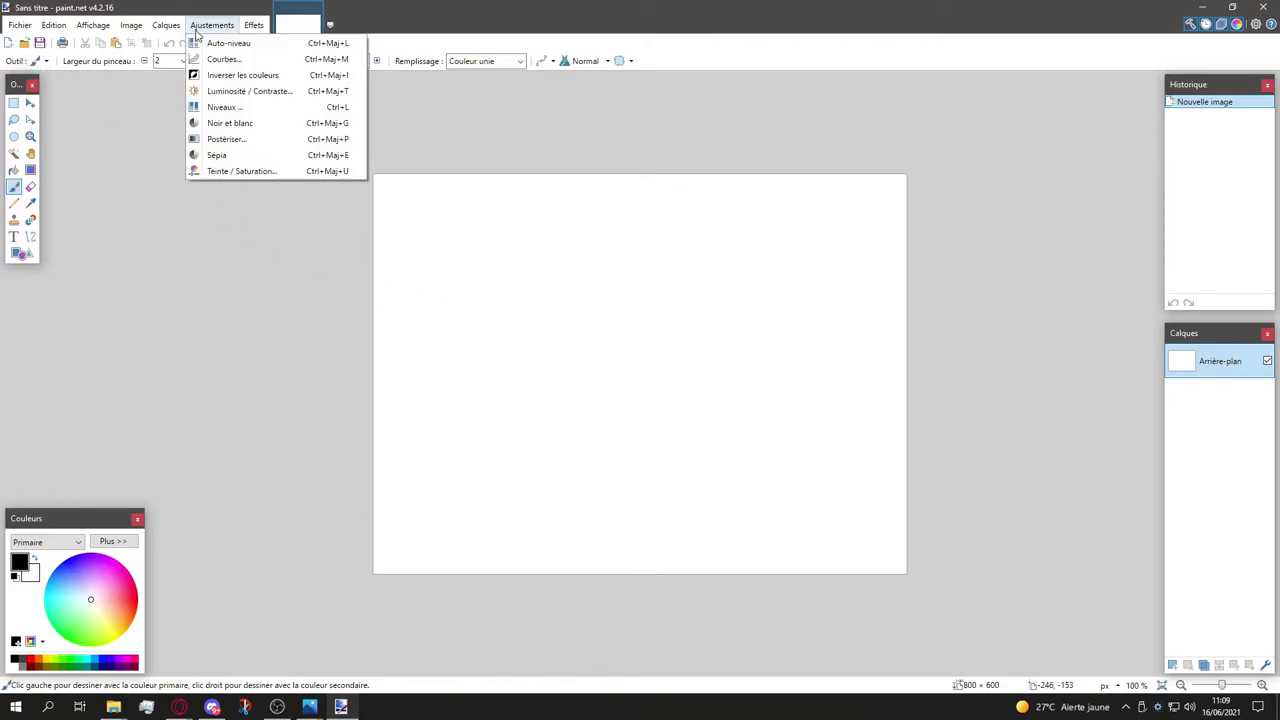
{"action": "mouse_move", "coordinate": [170, 30]}
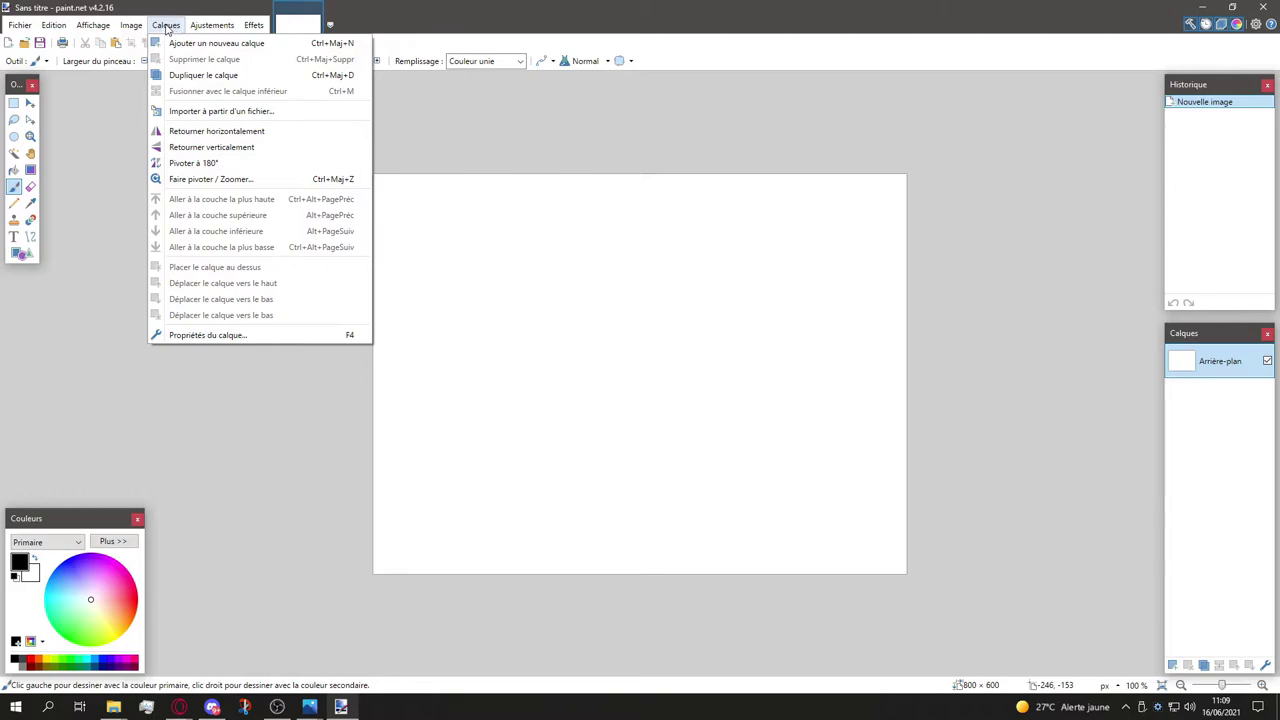
{"action": "mouse_move", "coordinate": [131, 25]}
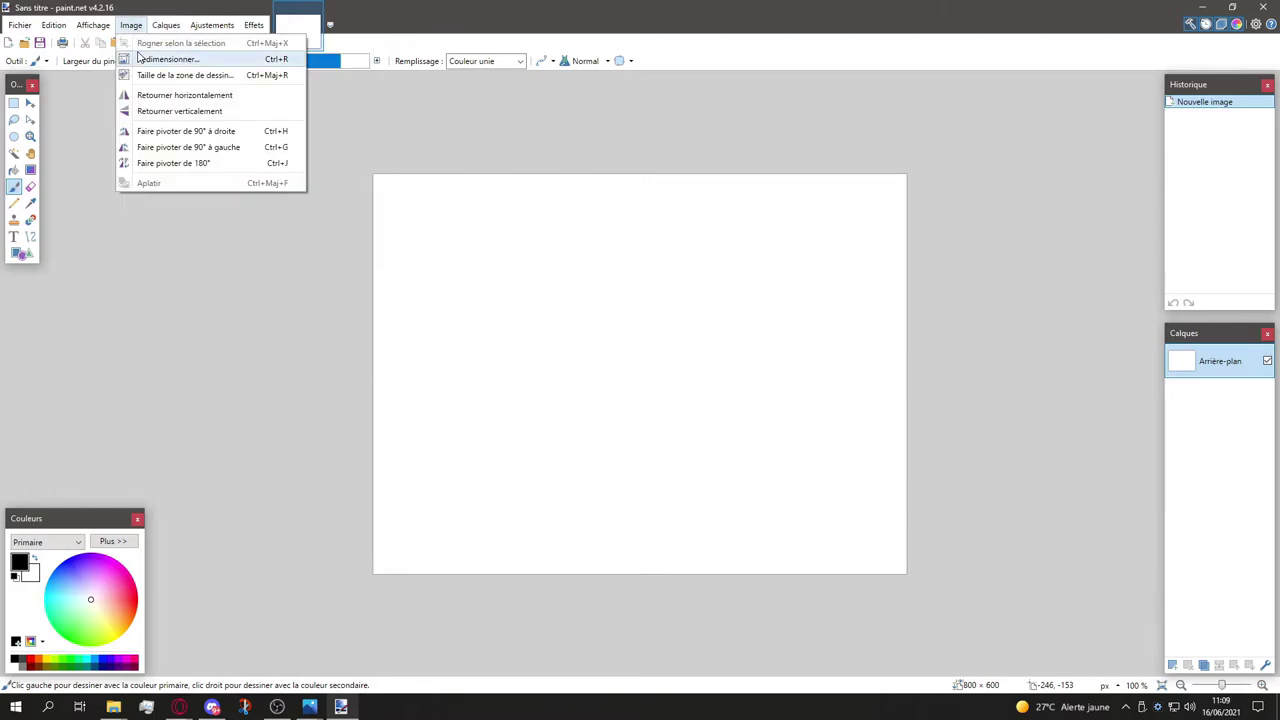
{"action": "left_click", "coordinate": [142, 62]}
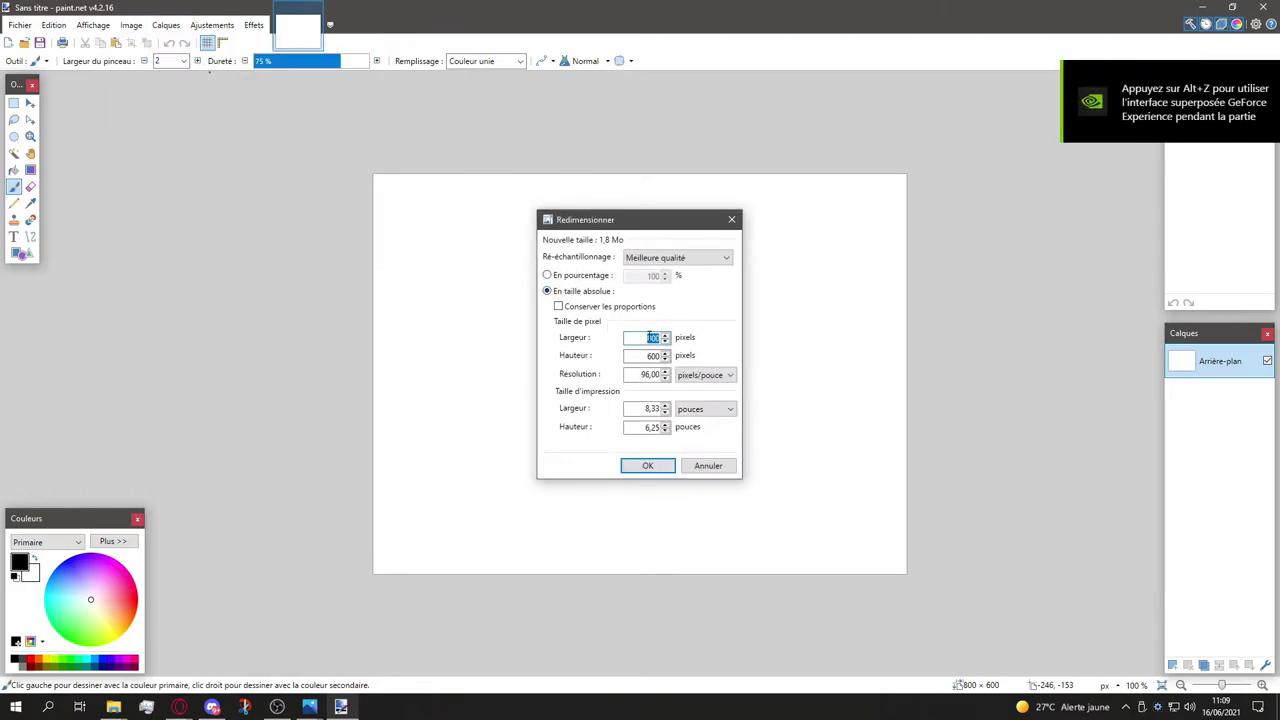
{"action": "type", "text": "1024"}
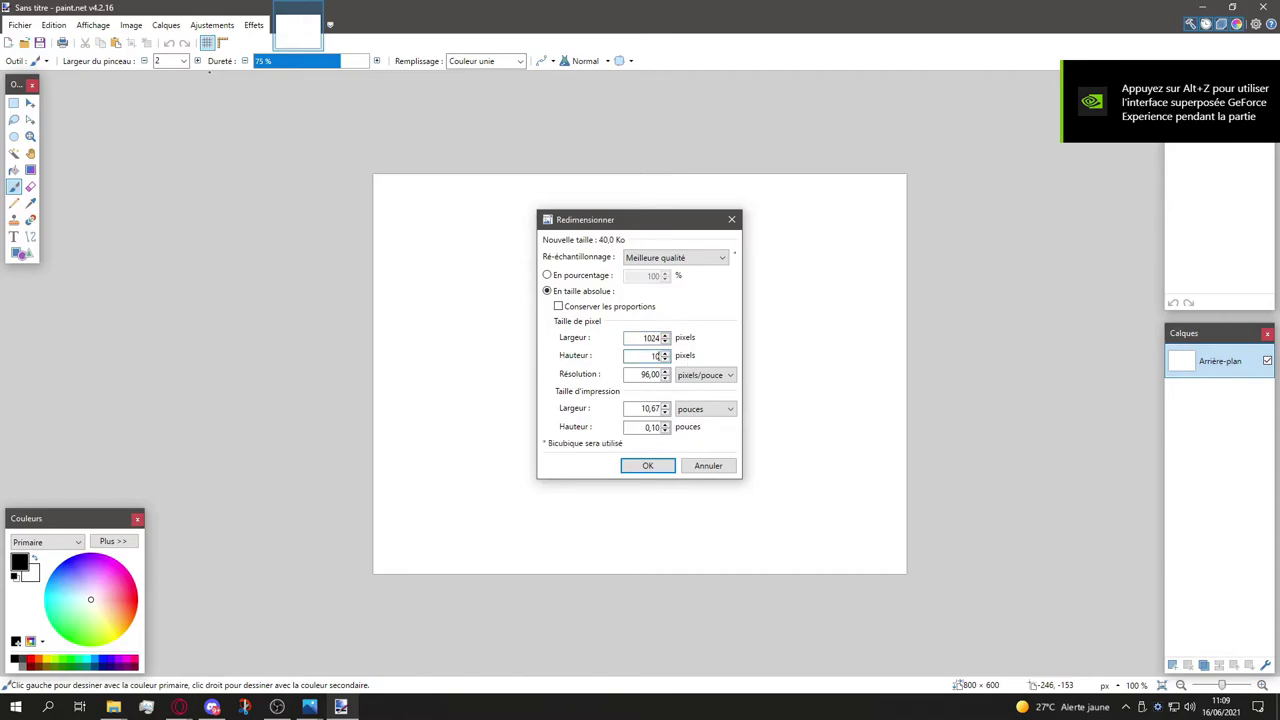
{"action": "left_click", "coordinate": [646, 466]}
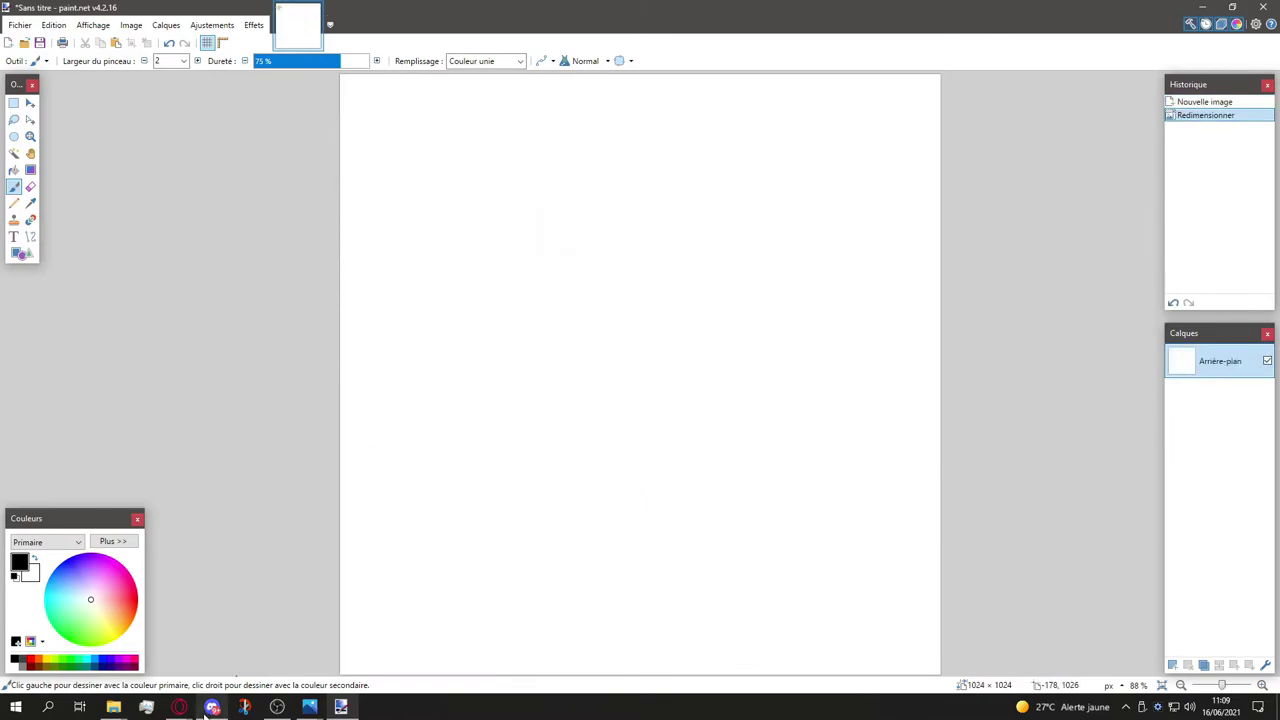
Step: Switch to File Explorer and open the Logo et Vidéo folder containing the brick wall image
{"action": "left_click", "coordinate": [179, 707]}
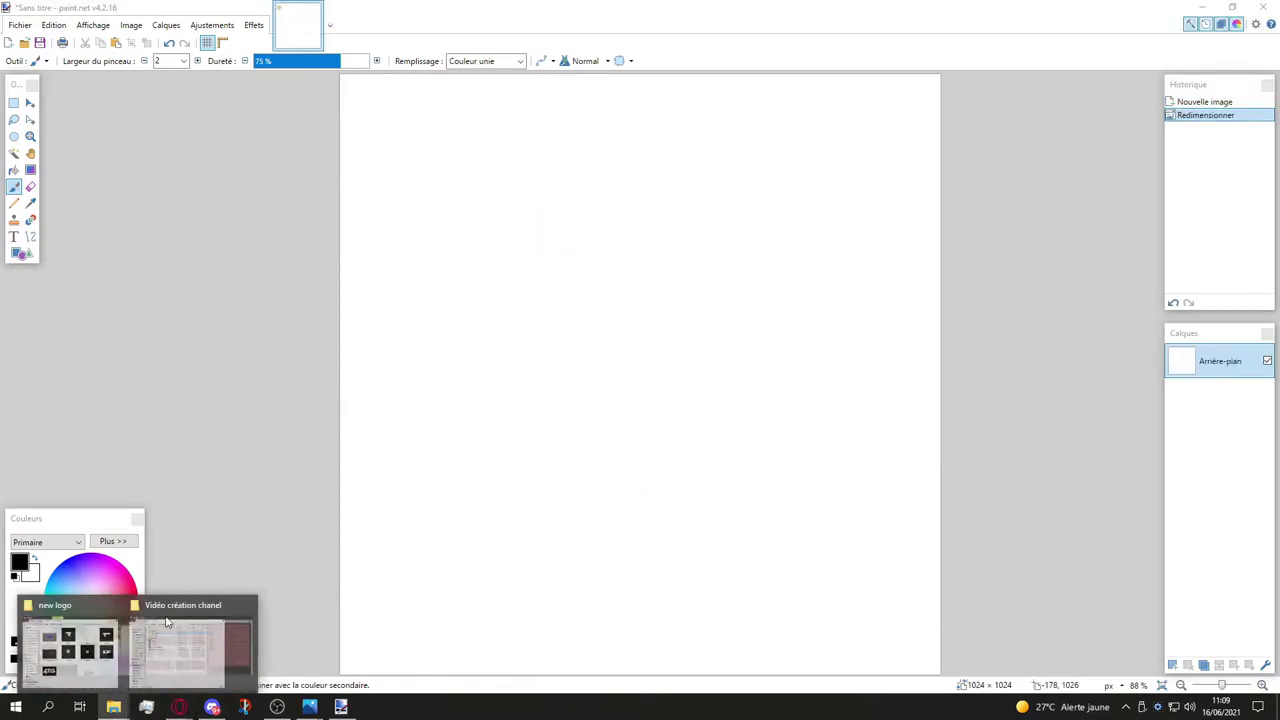
{"action": "mouse_move", "coordinate": [115, 708]}
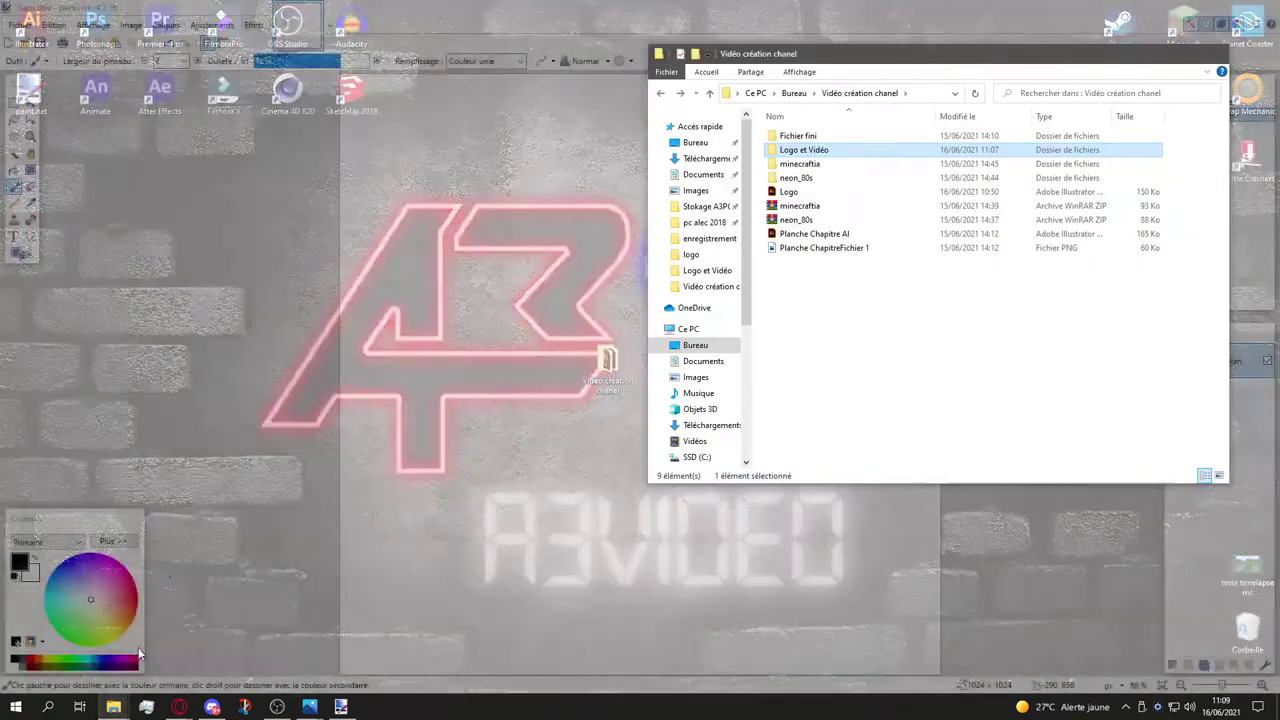
{"action": "left_click", "coordinate": [139, 655]}
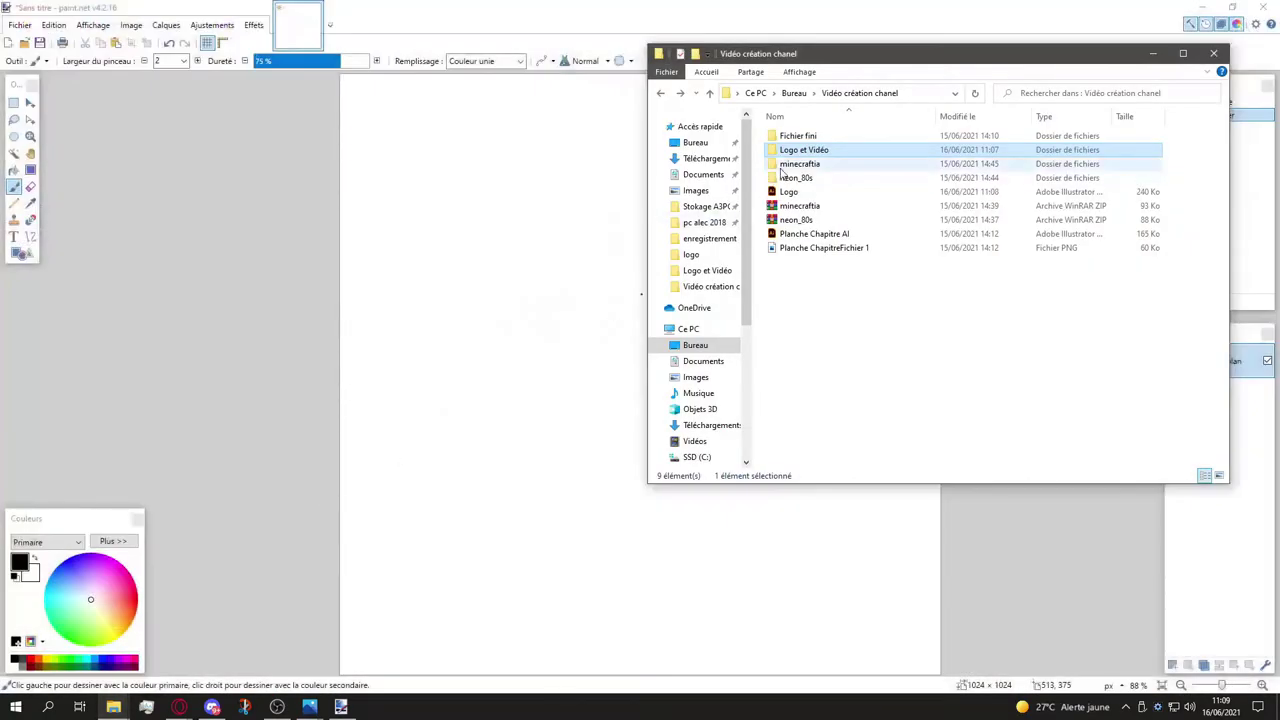
{"action": "left_click", "coordinate": [830, 306]}
{"action": "left_click", "coordinate": [810, 152]}
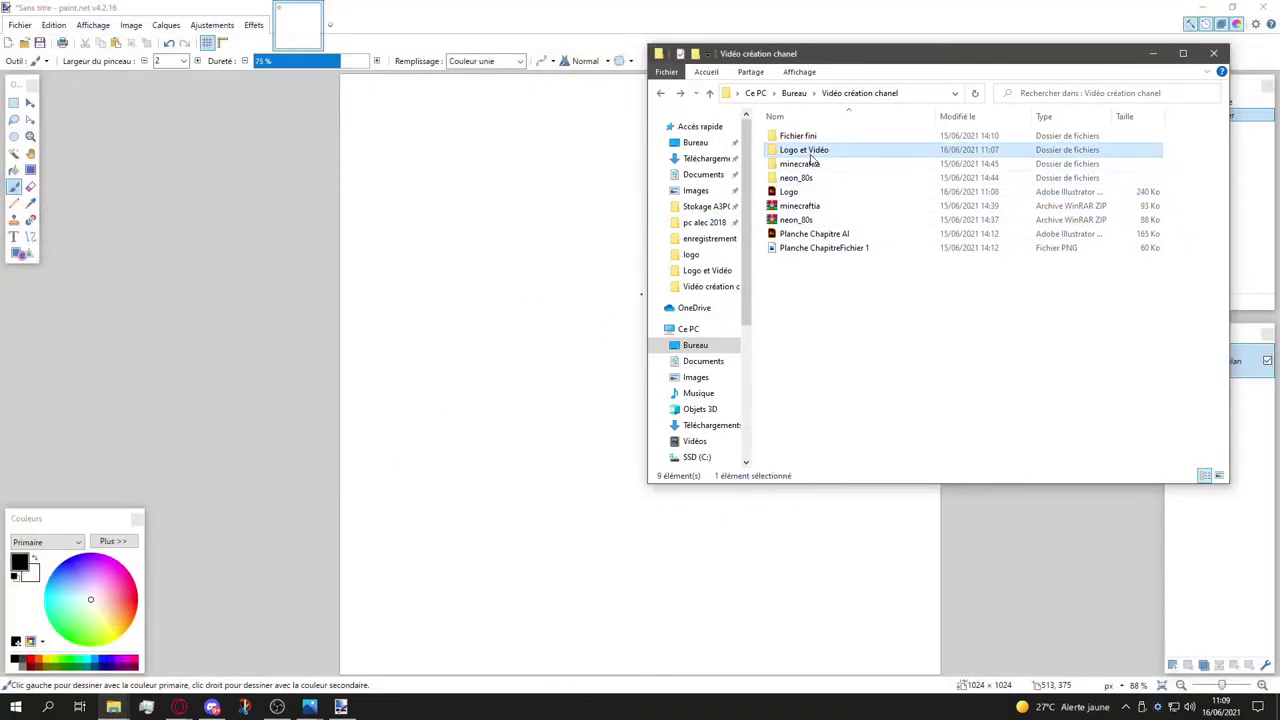
{"action": "double_click", "coordinate": [810, 152]}
Step: Move the folder window aside and add the Mur-de-briques image to the paint.net canvas as a new layer
{"action": "mouse_move", "coordinate": [846, 54]}
{"action": "left_mouse_down"}
{"action": "mouse_move", "coordinate": [1265, 95]}
{"action": "mouse_move", "coordinate": [1265, 188]}
{"action": "mouse_move", "coordinate": [760, 160]}
{"action": "mouse_move", "coordinate": [1279, 176]}
{"action": "left_mouse_up"}
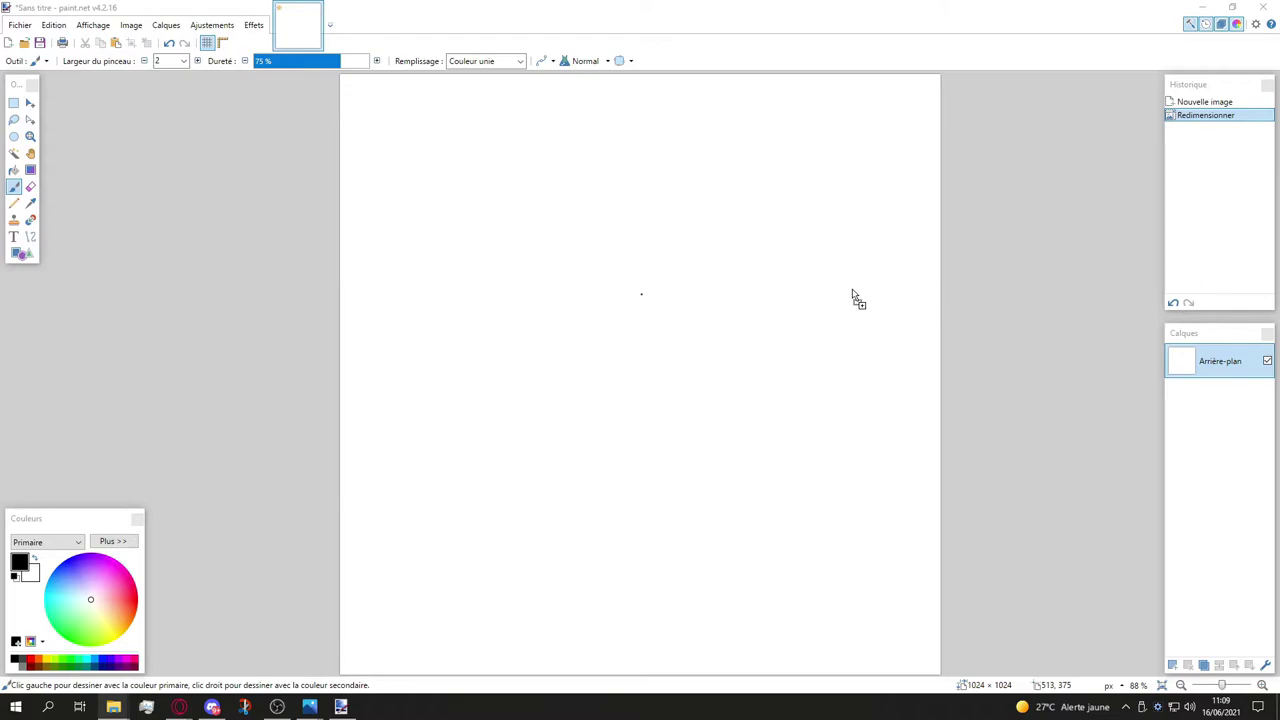
{"action": "left_click_drag", "start_coordinate": [855, 295], "coordinate": [794, 297]}
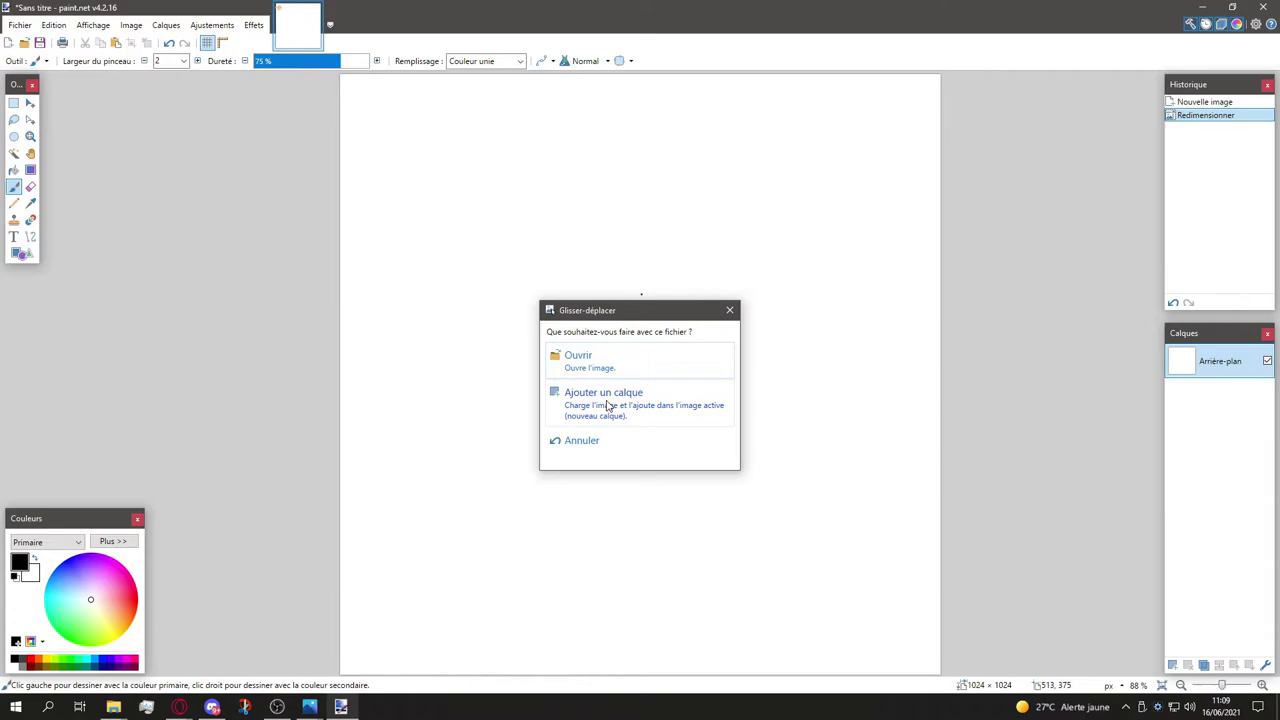
{"action": "left_click", "coordinate": [605, 393]}
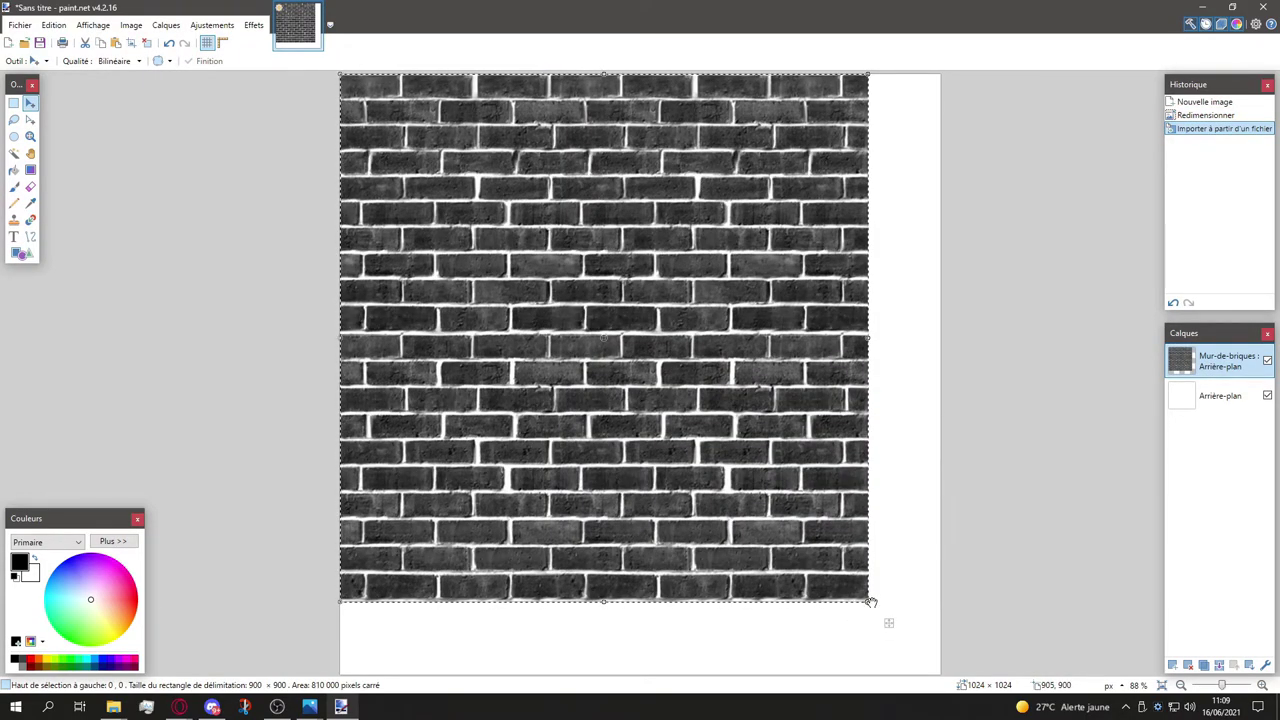
Step: Enlarge the brick wall layer from its lower-right corner to exactly 1024 × 1024 pixels so it fills the canvas
{"action": "left_click_drag", "start_coordinate": [869, 602], "coordinate": [948, 690]}
{"action": "key", "text": "ctrl+0"}
{"action": "scroll", "coordinate": [971, 677], "scroll_direction": "right", "scroll_amount": 5}
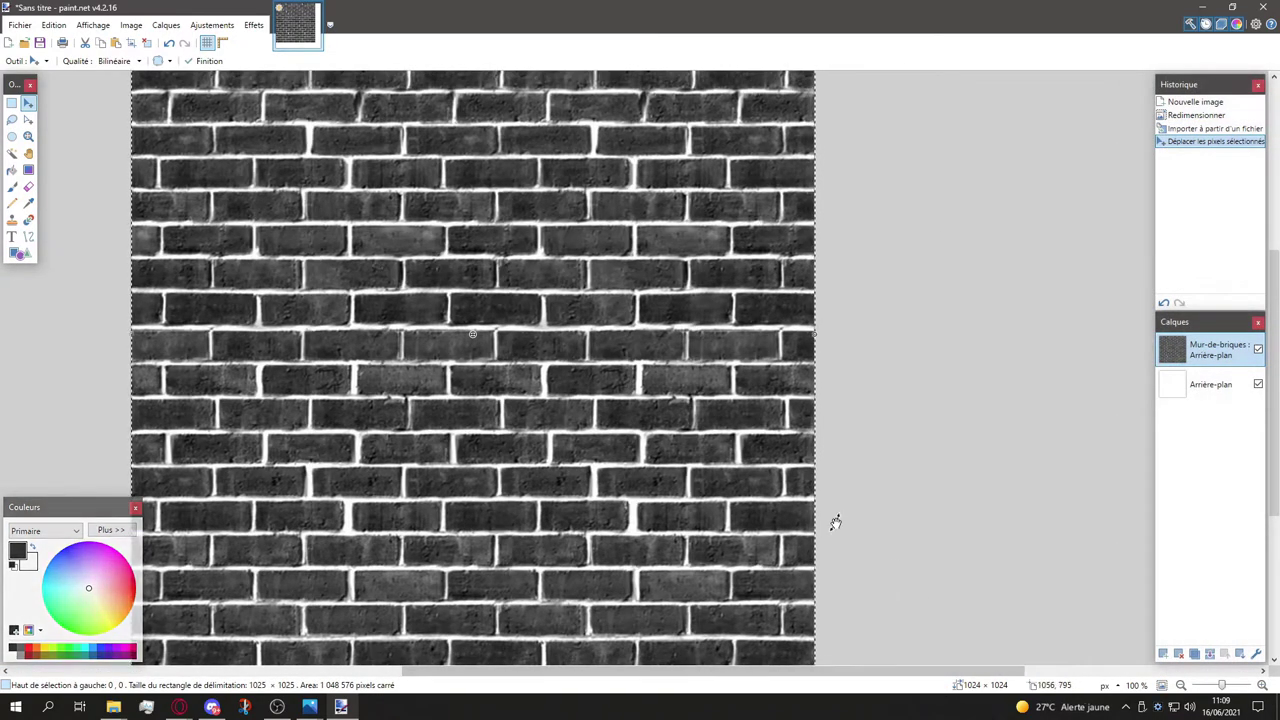
{"action": "scroll", "coordinate": [823, 477], "scroll_direction": "down", "scroll_amount": 5}
{"action": "scroll", "coordinate": [835, 462], "scroll_direction": "up", "scroll_amount": 2}
{"action": "scroll", "coordinate": [835, 462], "scroll_direction": "up", "scroll_amount": 12}
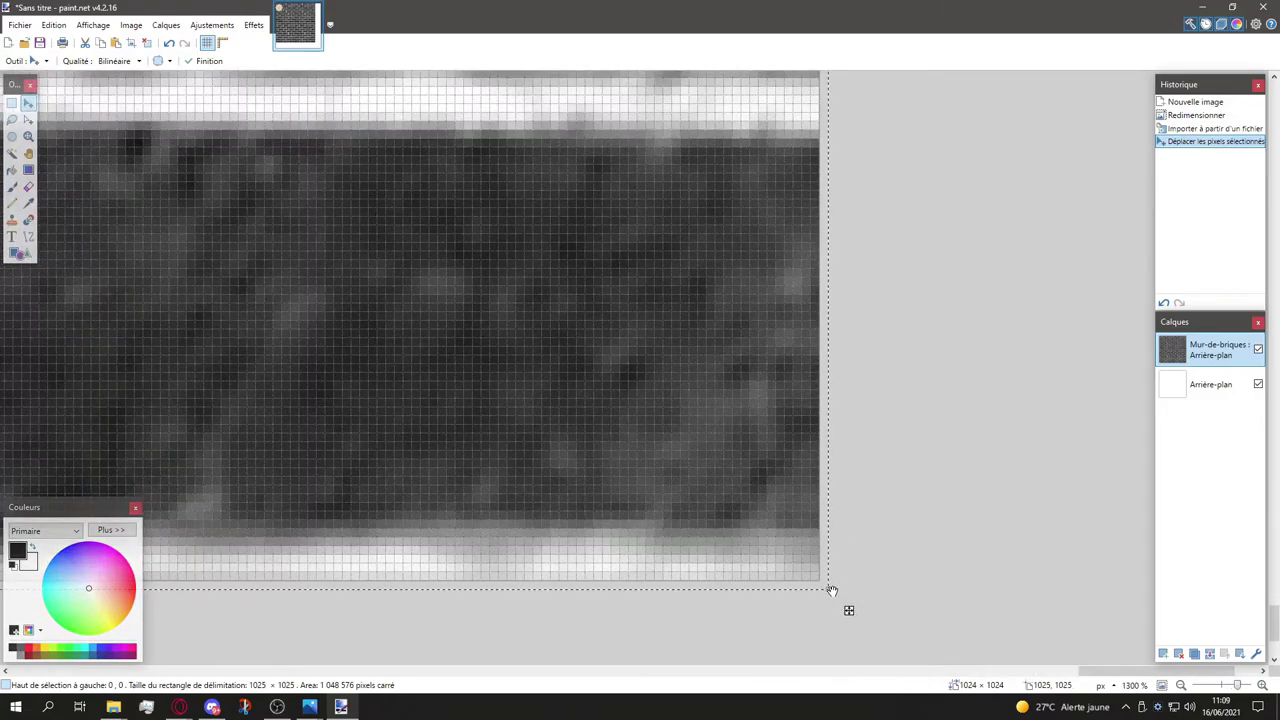
{"action": "left_click_drag", "start_coordinate": [832, 591], "coordinate": [823, 583]}
{"action": "scroll", "coordinate": [862, 474], "scroll_direction": "down", "scroll_amount": 1}
{"action": "scroll", "coordinate": [862, 474], "scroll_direction": "down", "scroll_amount": 10}
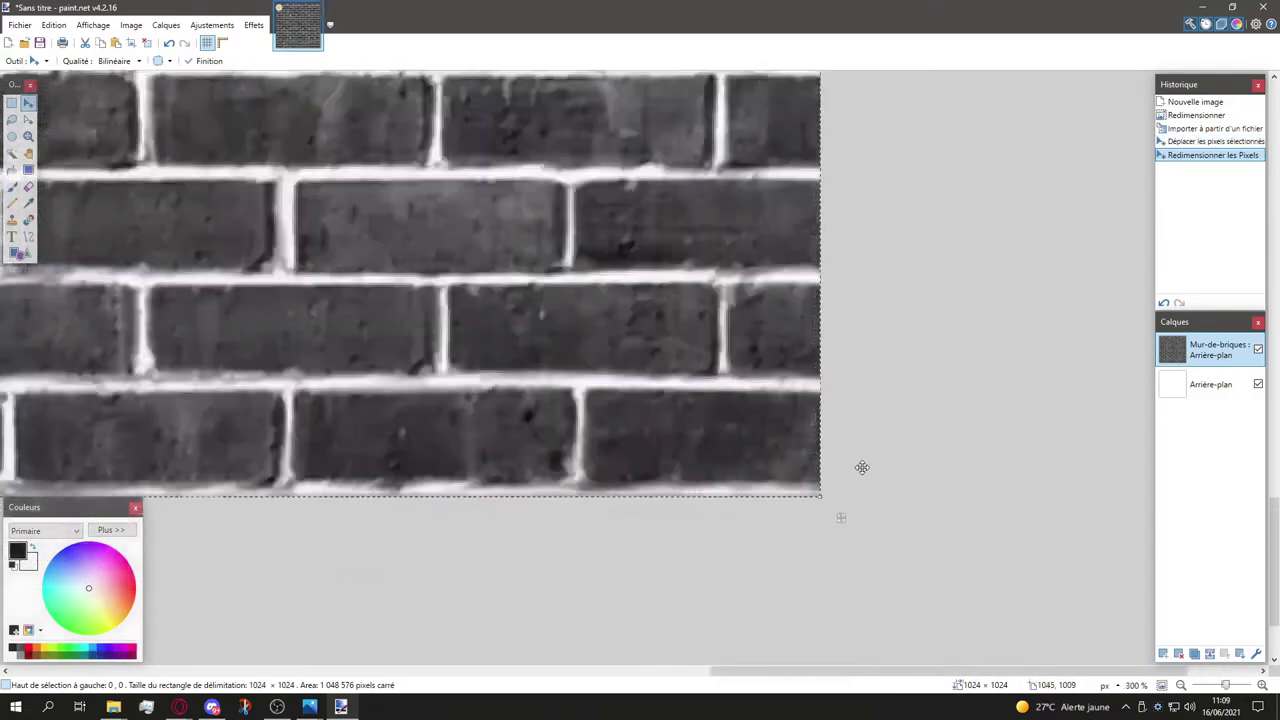
{"action": "scroll", "coordinate": [641, 498], "scroll_direction": "down", "scroll_amount": 4}
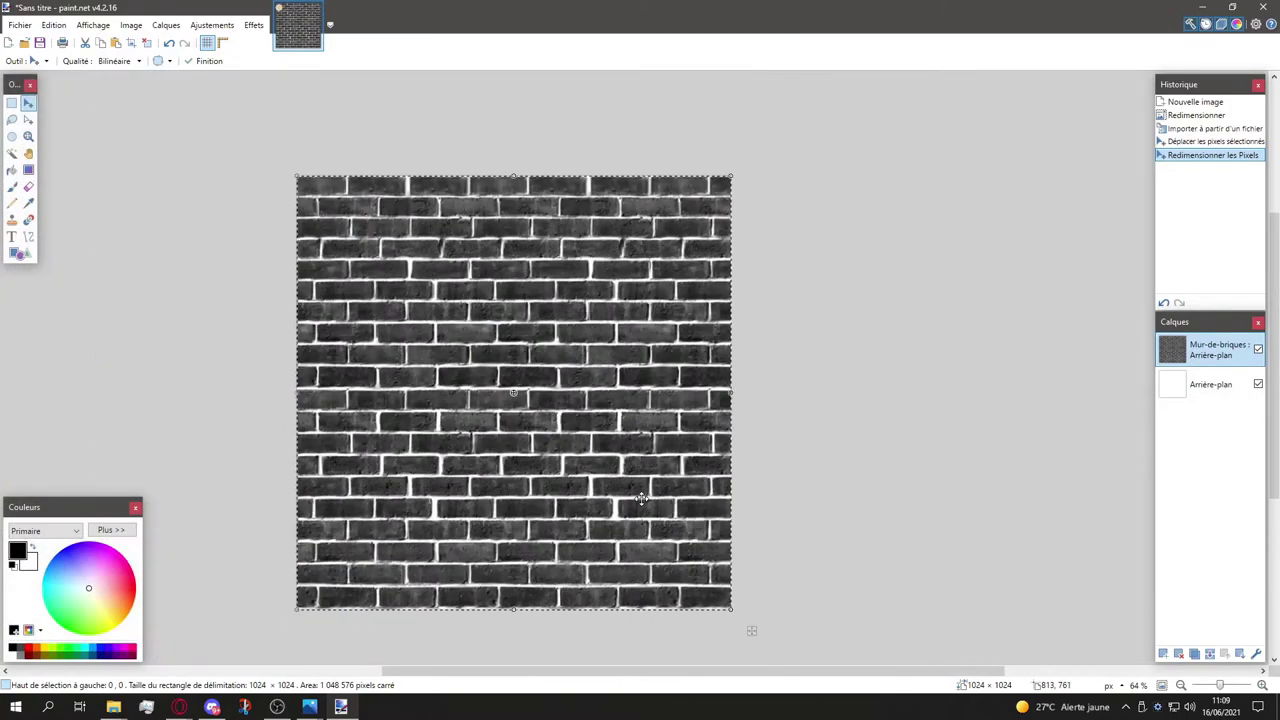
{"action": "scroll", "coordinate": [700, 490], "scroll_direction": "left", "scroll_amount": 3}
{"action": "scroll", "coordinate": [767, 483], "scroll_direction": "right", "scroll_amount": 1}
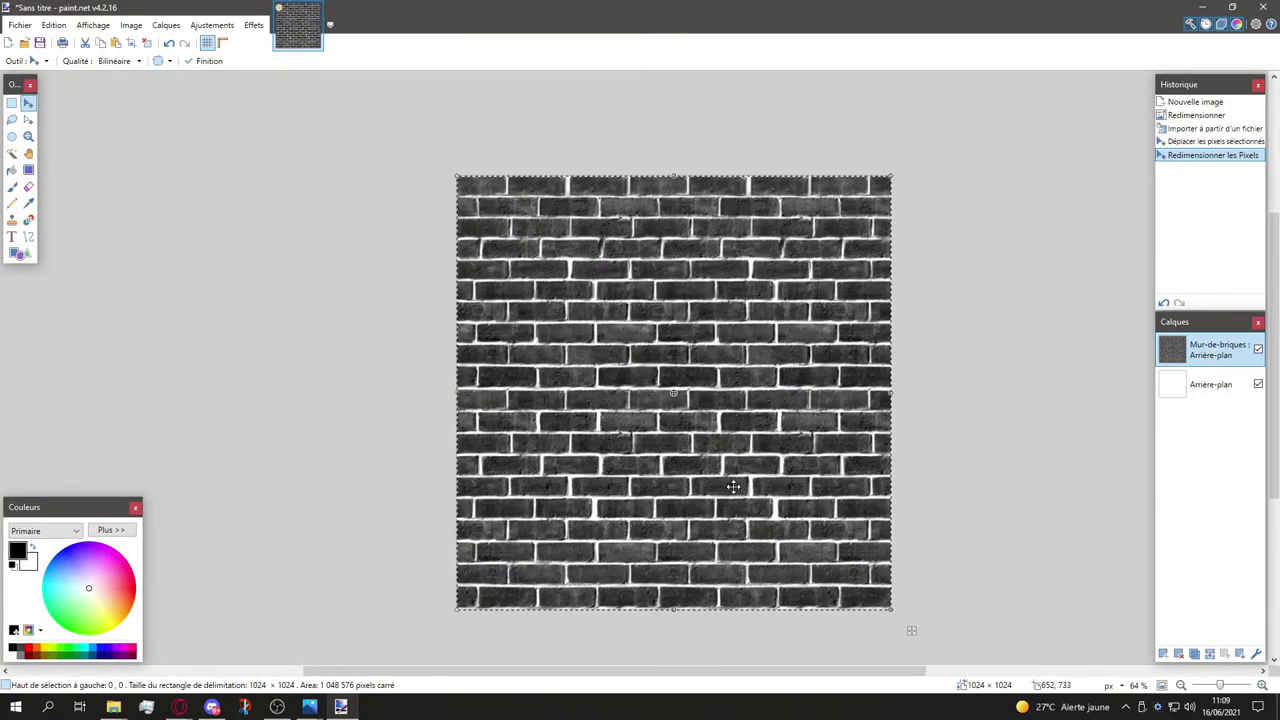
{"action": "scroll", "coordinate": [749, 484], "scroll_direction": "up", "scroll_amount": 1}
{"action": "key", "text": "alt+Tab"}
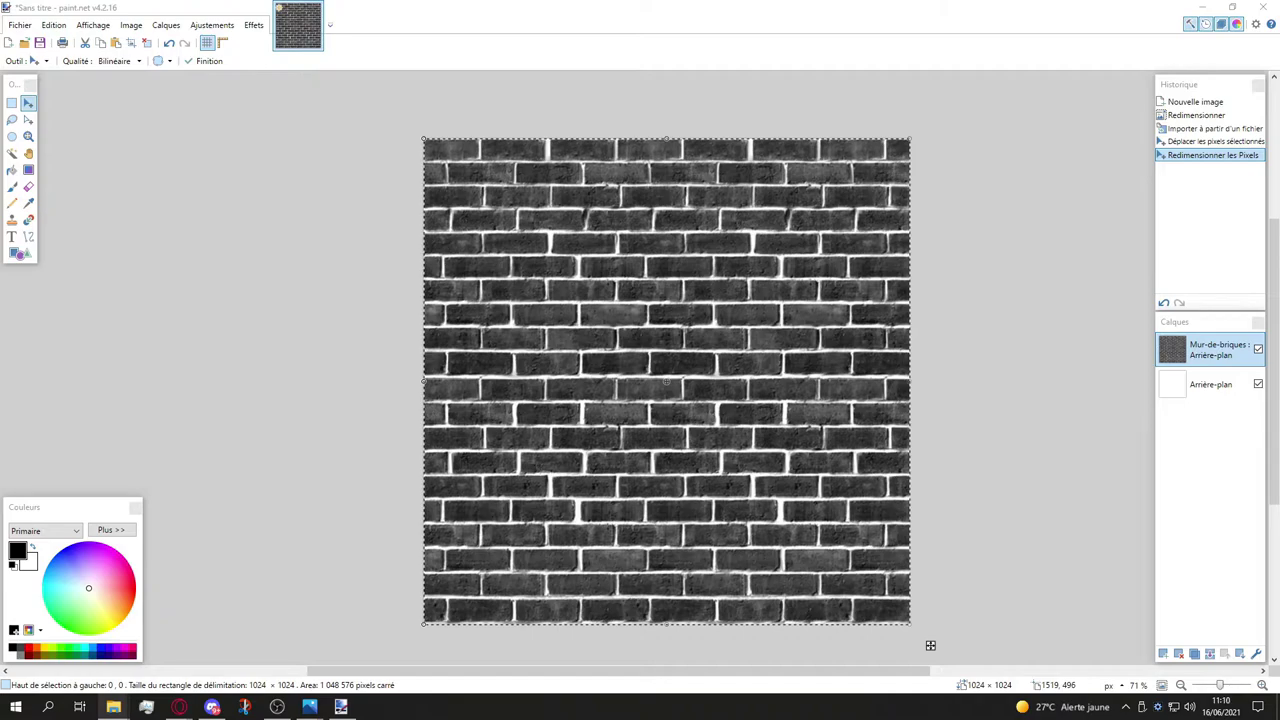
{"action": "left_click_drag", "start_coordinate": [810, 329], "coordinate": [809, 335]}
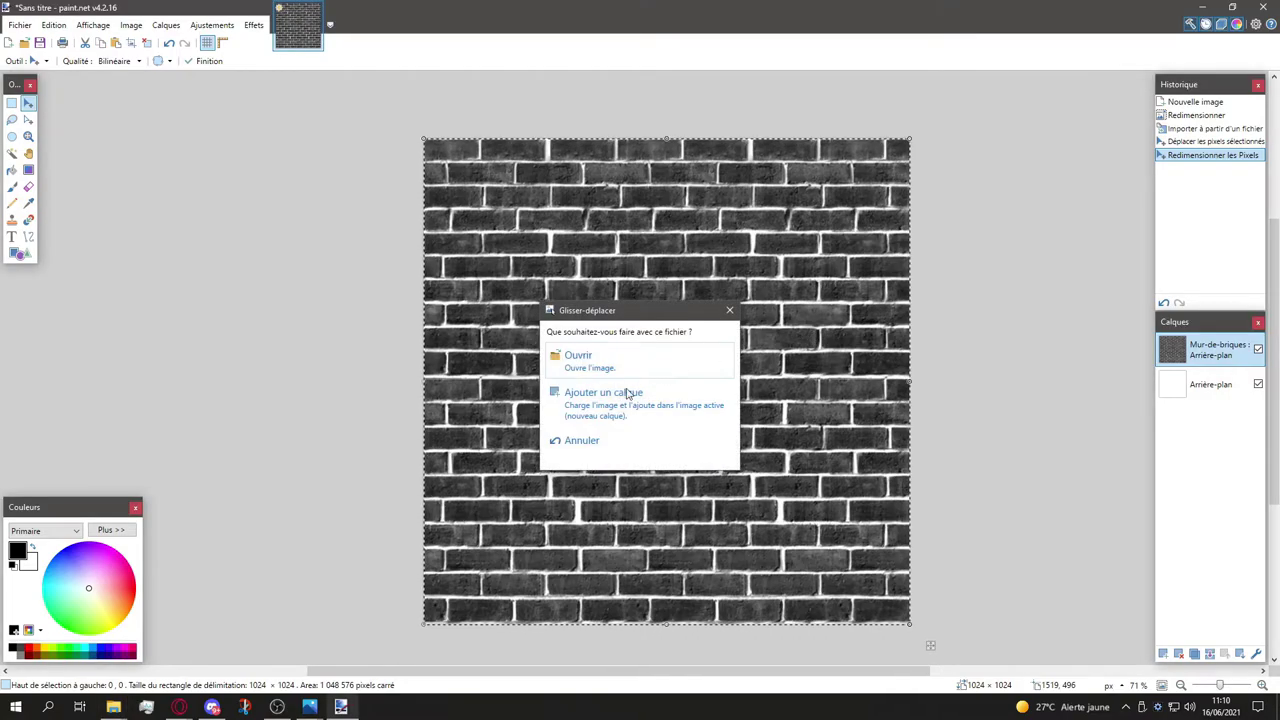
{"action": "left_click", "coordinate": [590, 420]}
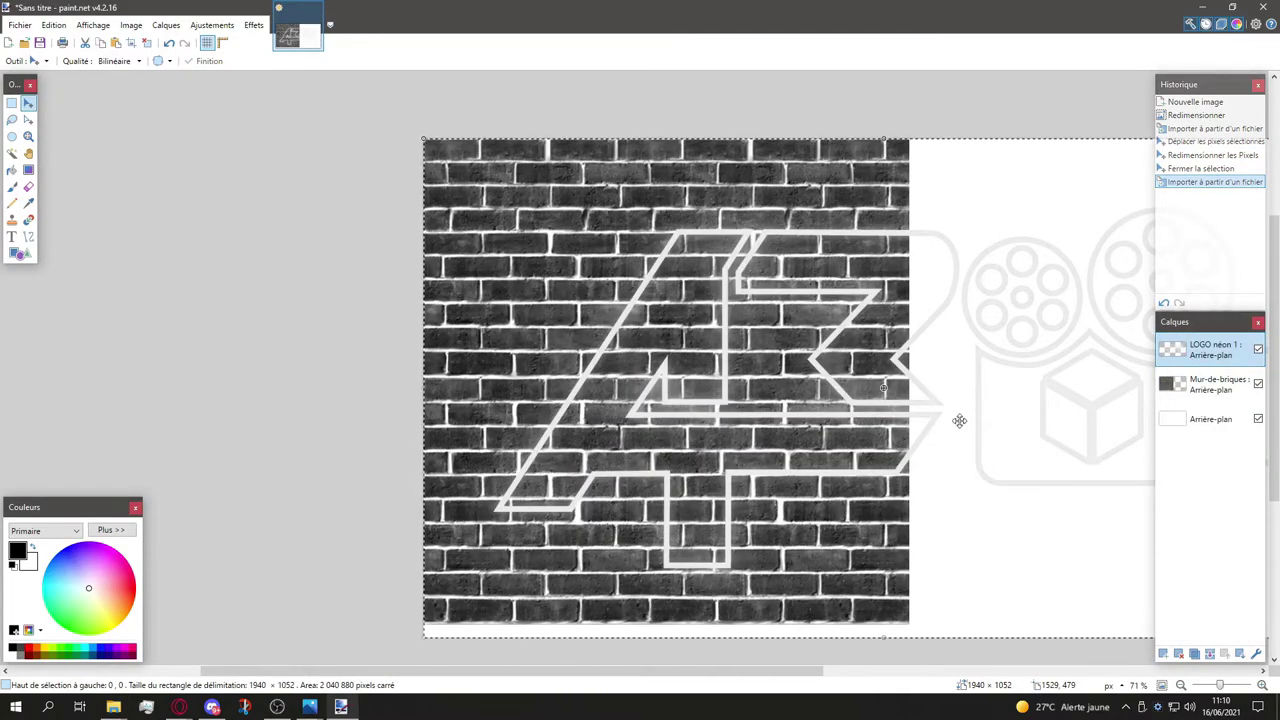
{"action": "key", "text": "ctrl+z"}
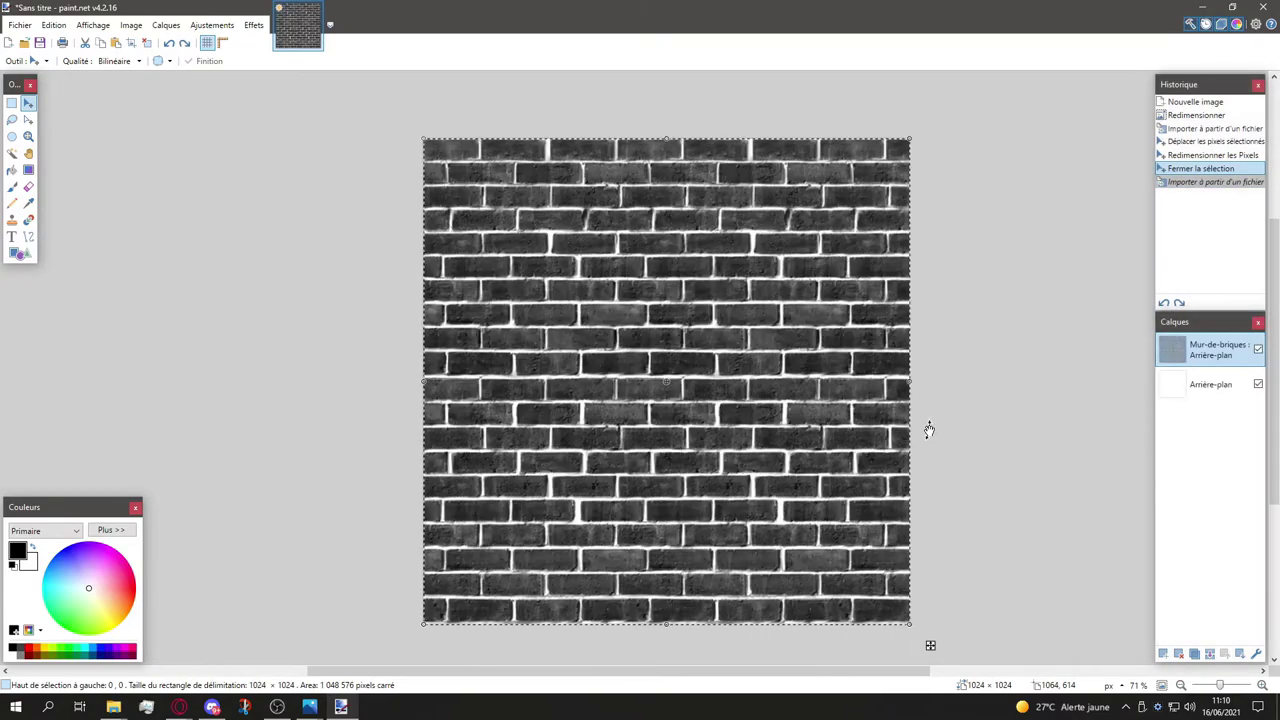
Step: Open LOGO néon 1.png as a separate image and copy its entire content
{"action": "left_click_drag", "start_coordinate": [717, 296], "coordinate": [717, 298]}
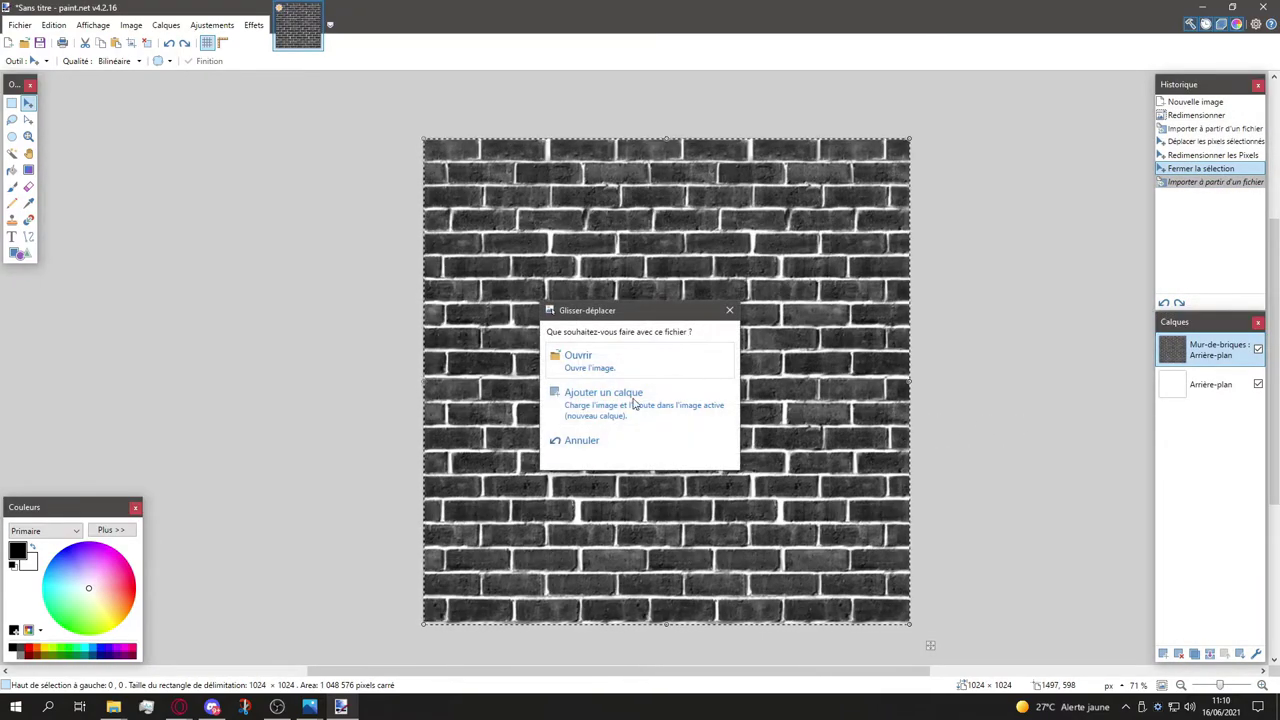
{"action": "left_click", "coordinate": [580, 360]}
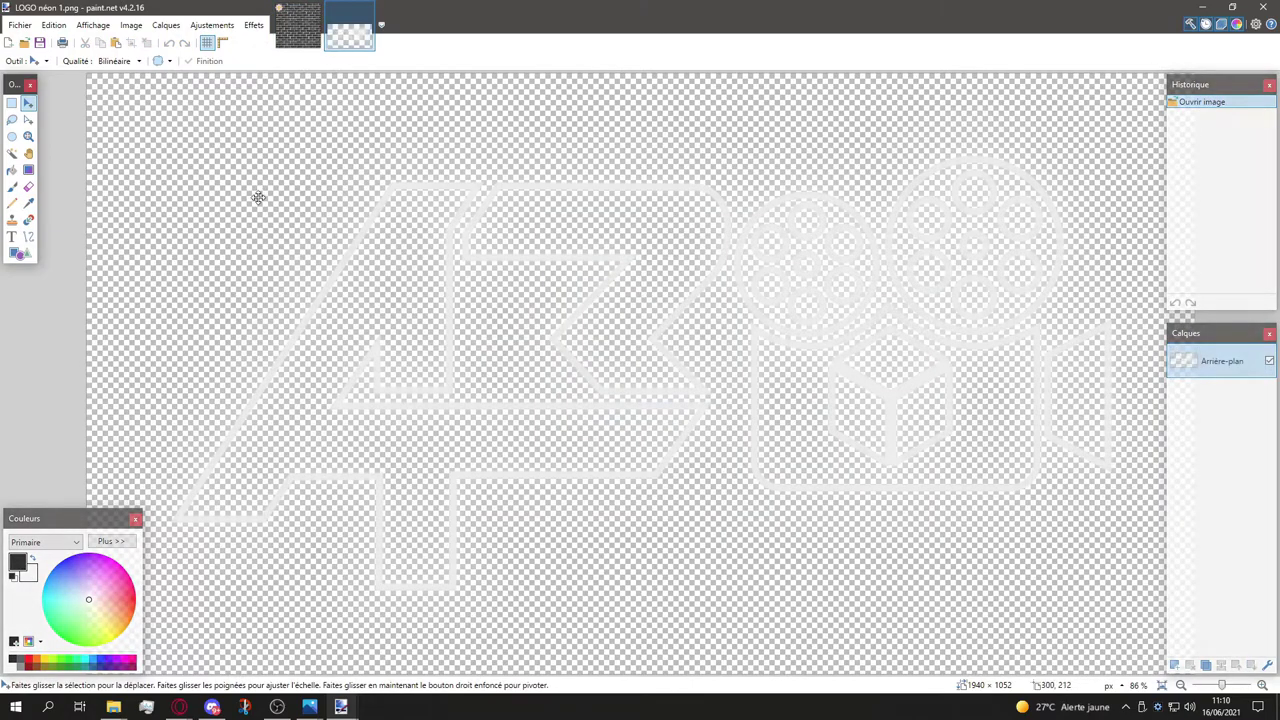
{"action": "scroll", "coordinate": [420, 325], "scroll_direction": "down", "scroll_amount": 2}
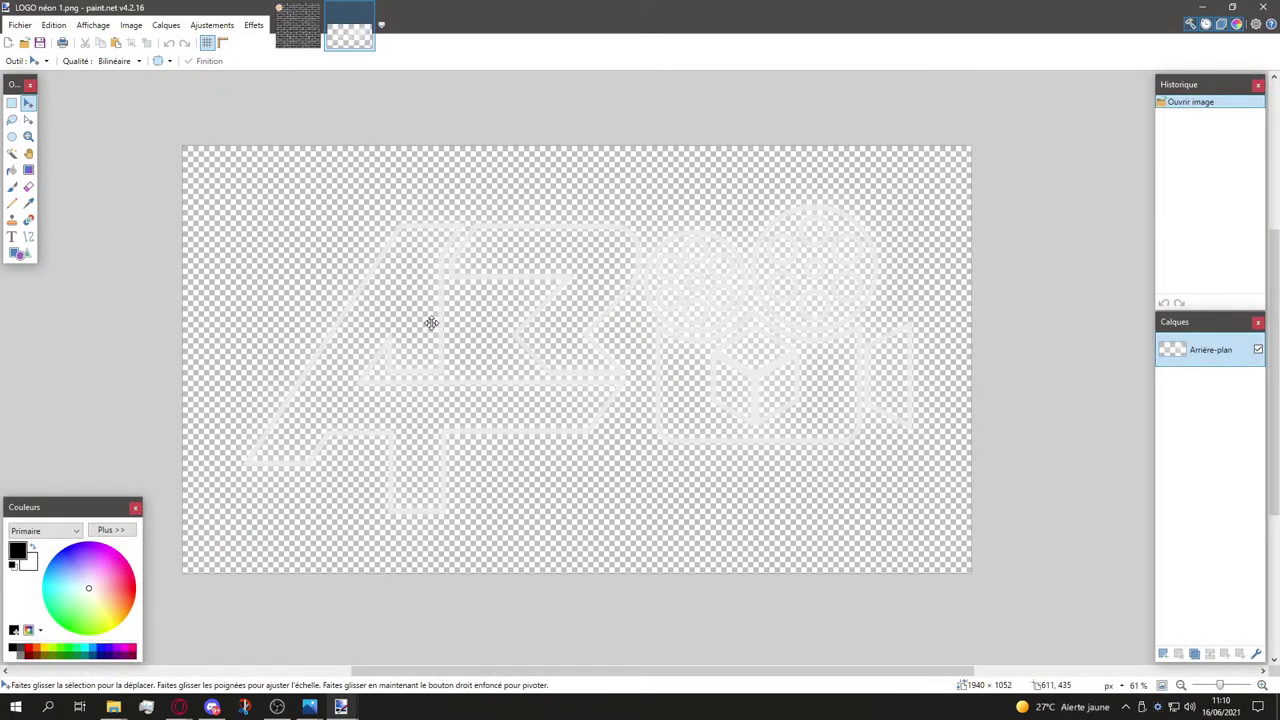
{"action": "key", "text": "ctrl+a"}
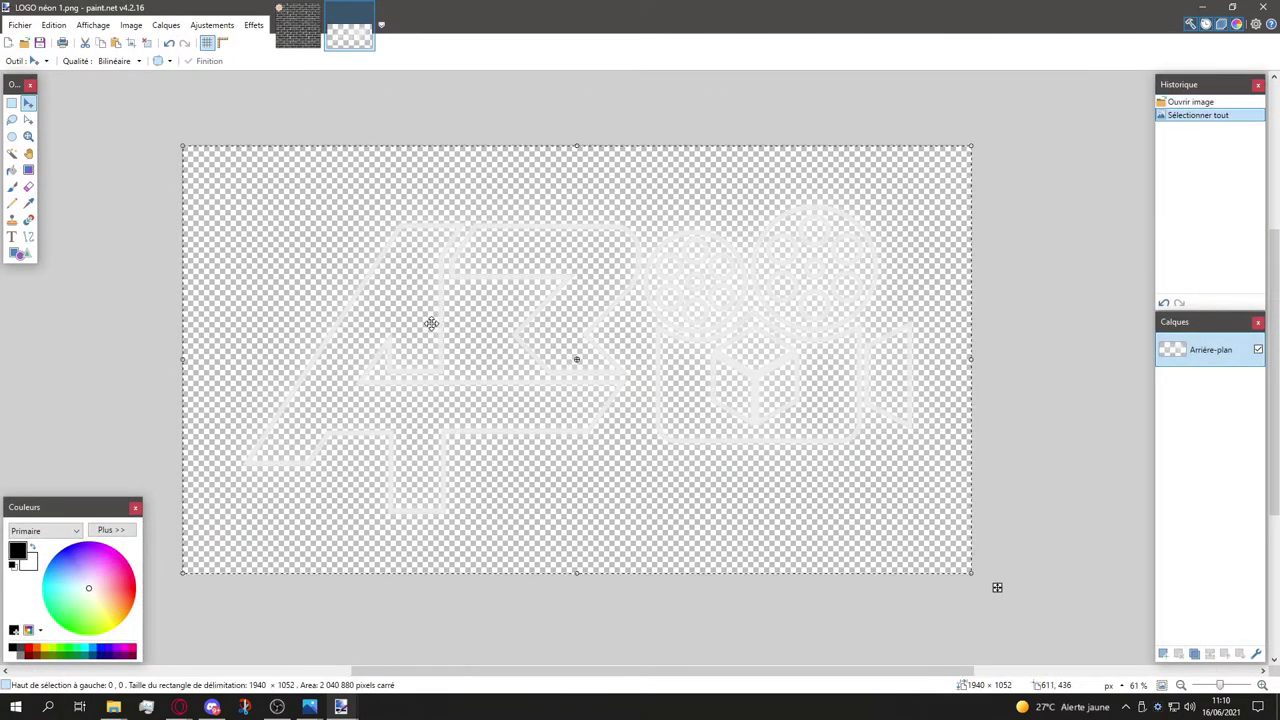
Step: Return to the brick wall image and paste the neon logo onto a new layer, keeping the canvas size
{"action": "left_click", "coordinate": [297, 28]}
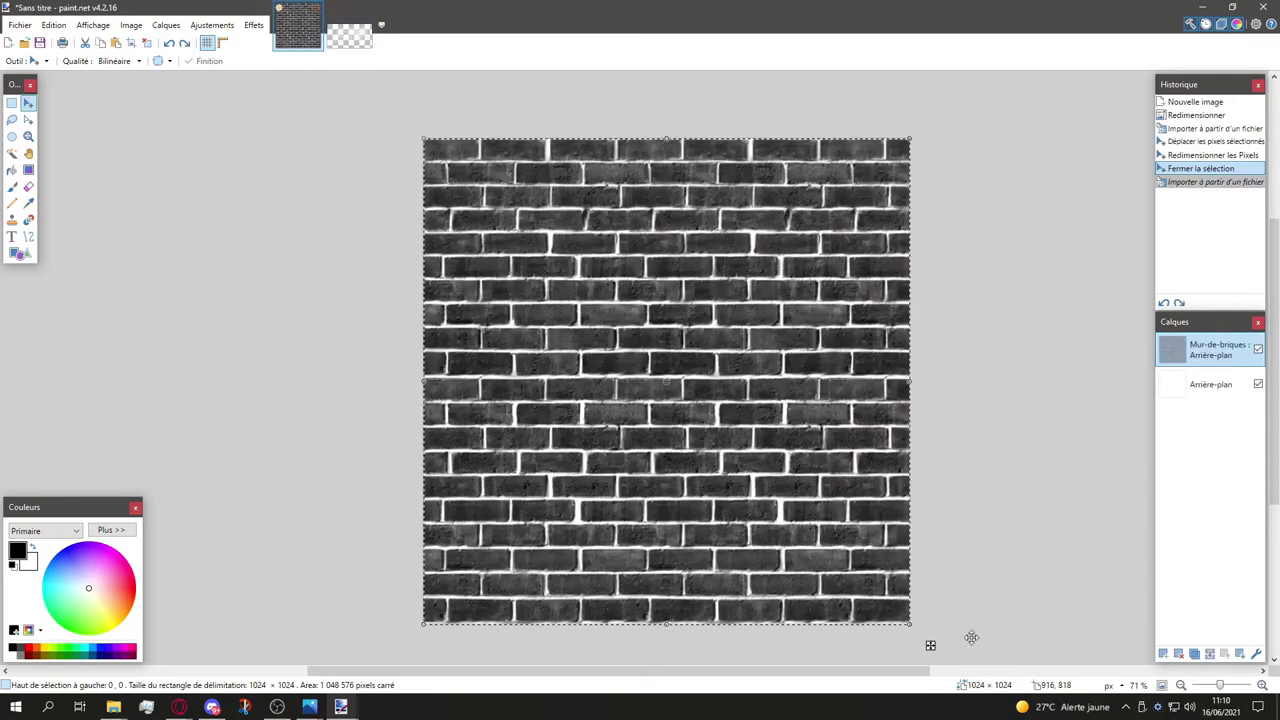
{"action": "left_click", "coordinate": [1162, 653]}
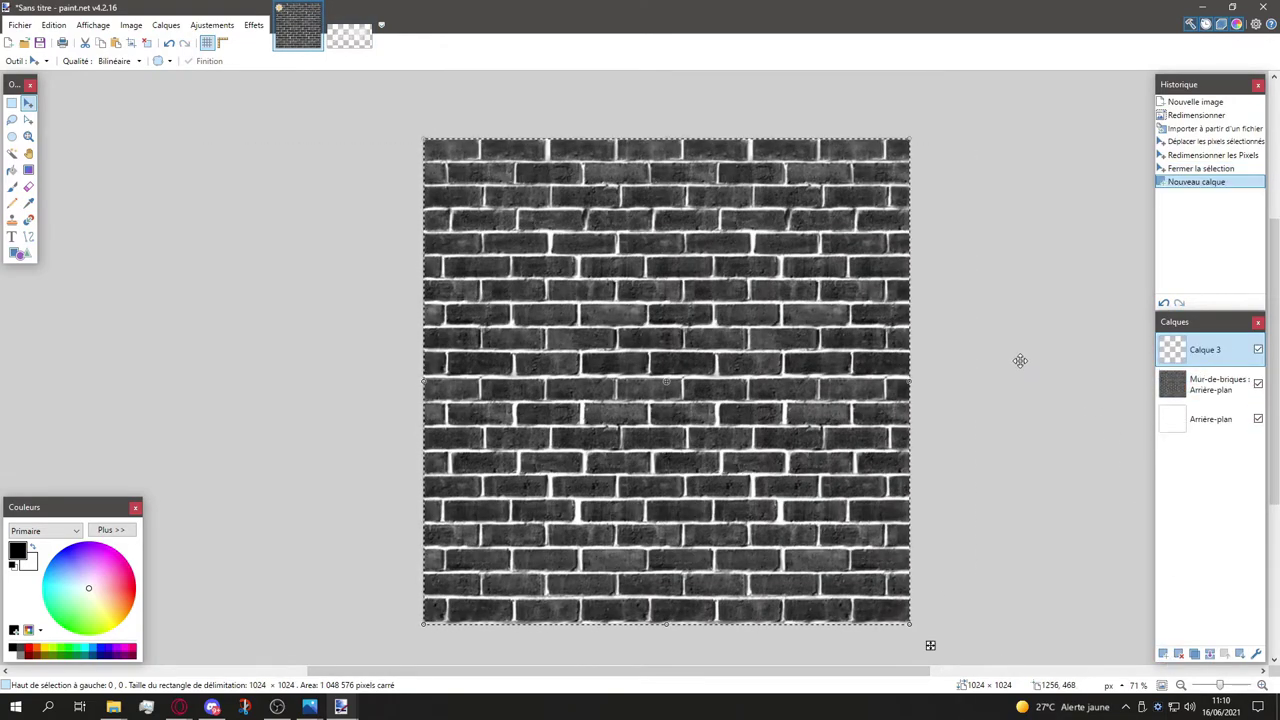
{"action": "key", "text": "ctrl+v"}
{"action": "left_click", "coordinate": [543, 455]}
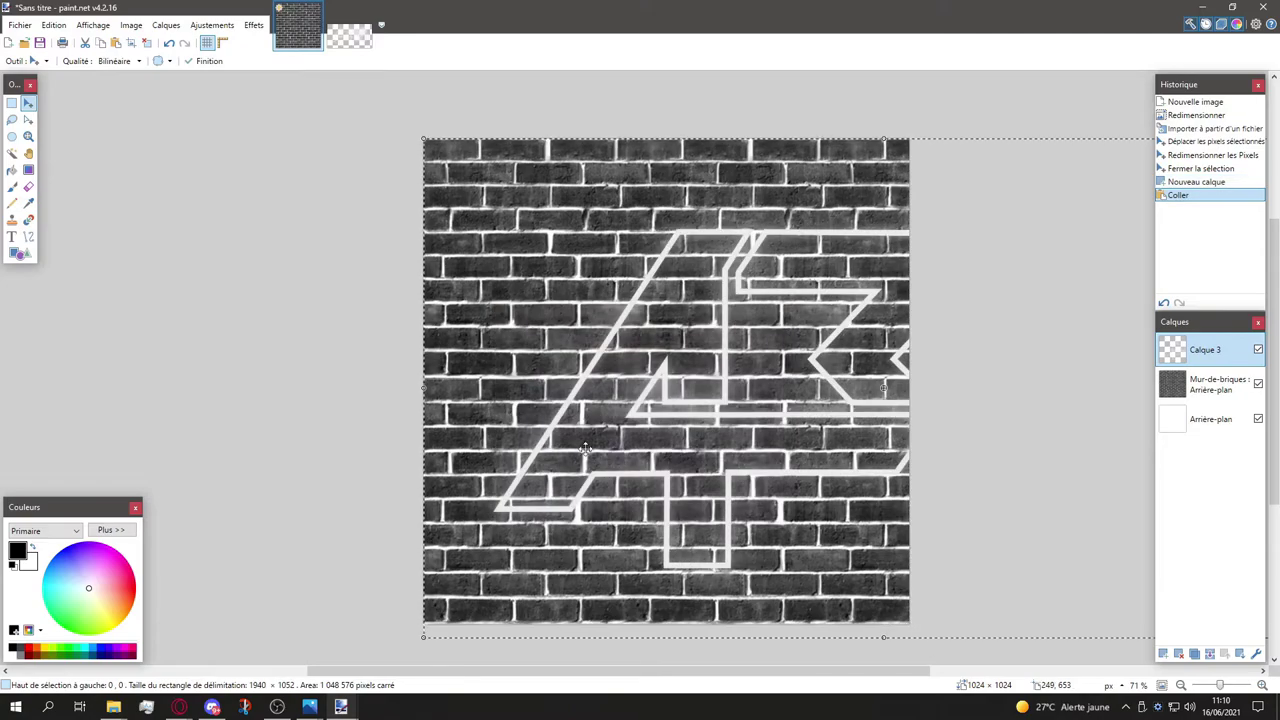
Step: Scale the pasted neon logo down from its lower-right corner to 1000 × 542 pixels so it fits the wall
{"action": "scroll", "coordinate": [708, 432], "scroll_direction": "down", "scroll_amount": 3}
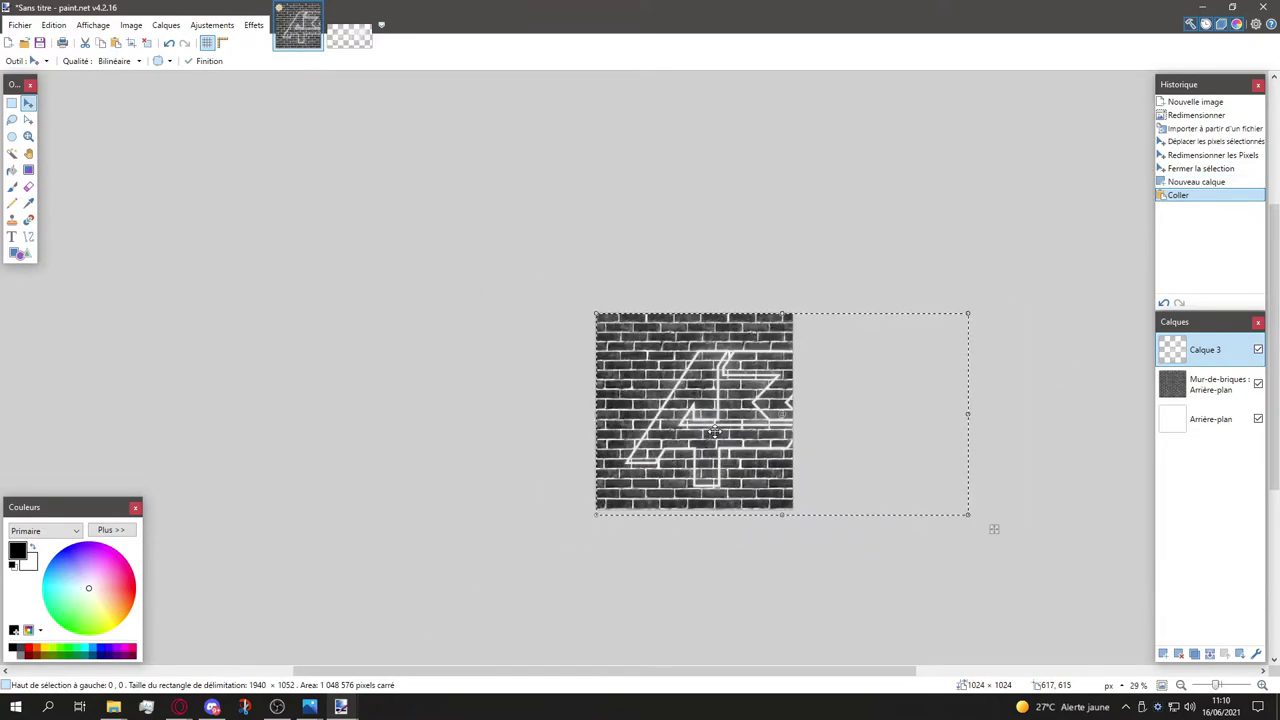
{"action": "left_click_drag", "start_coordinate": [972, 514], "coordinate": [769, 452]}
{"action": "scroll", "coordinate": [729, 452], "scroll_direction": "up", "scroll_amount": 1}
{"action": "scroll", "coordinate": [729, 452], "scroll_direction": "up", "scroll_amount": 4}
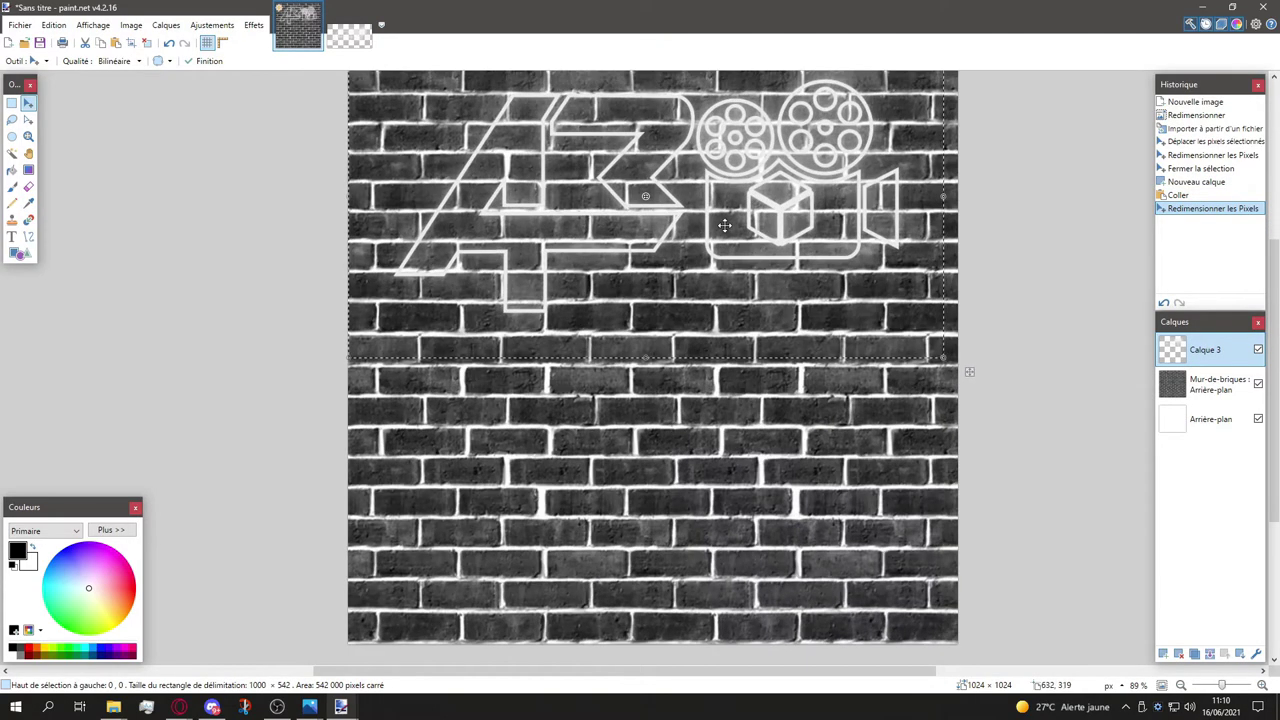
Step: Move the neon logo down to the middle of the brick wall, with its selection's upper-left corner at about -7, 233
{"action": "left_click_drag", "start_coordinate": [707, 227], "coordinate": [707, 367]}
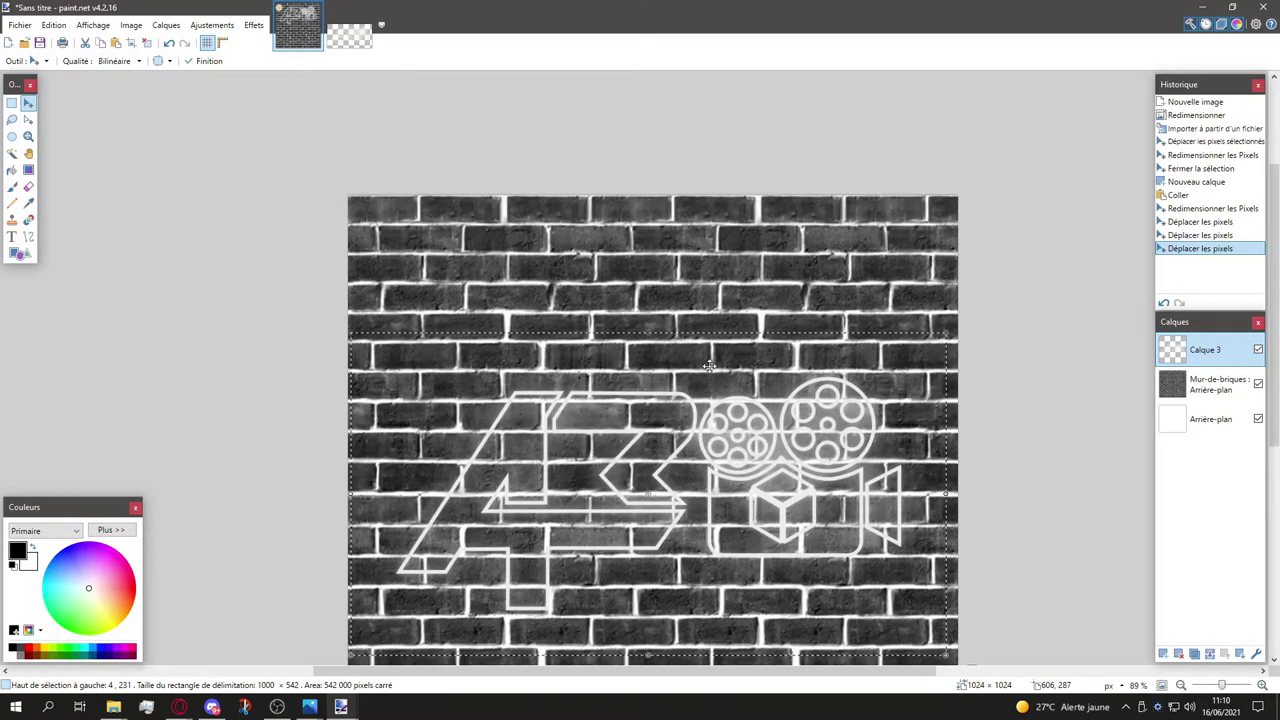
{"action": "scroll", "coordinate": [707, 367], "scroll_direction": "down", "scroll_amount": 1, "text": "ctrl"}
{"action": "scroll", "coordinate": [707, 367], "scroll_direction": "up", "scroll_amount": 2}
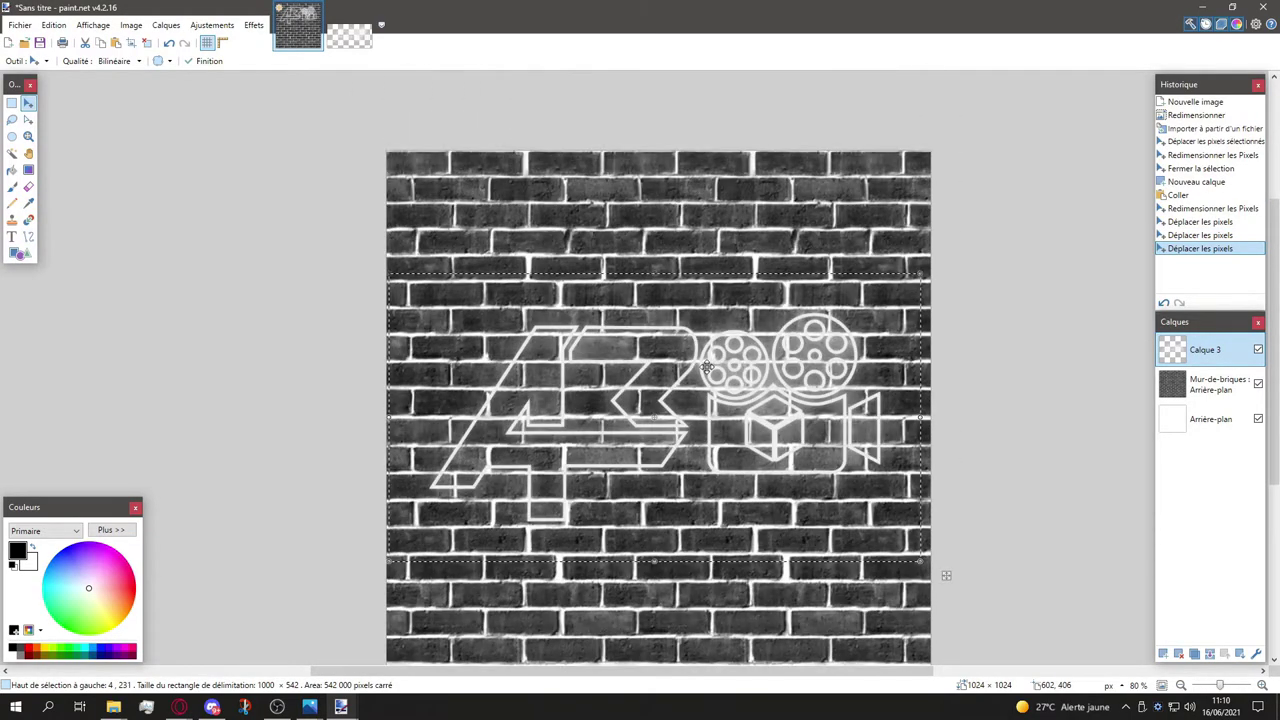
{"action": "left_click_drag", "start_coordinate": [1268, 214], "coordinate": [1276, 253]}
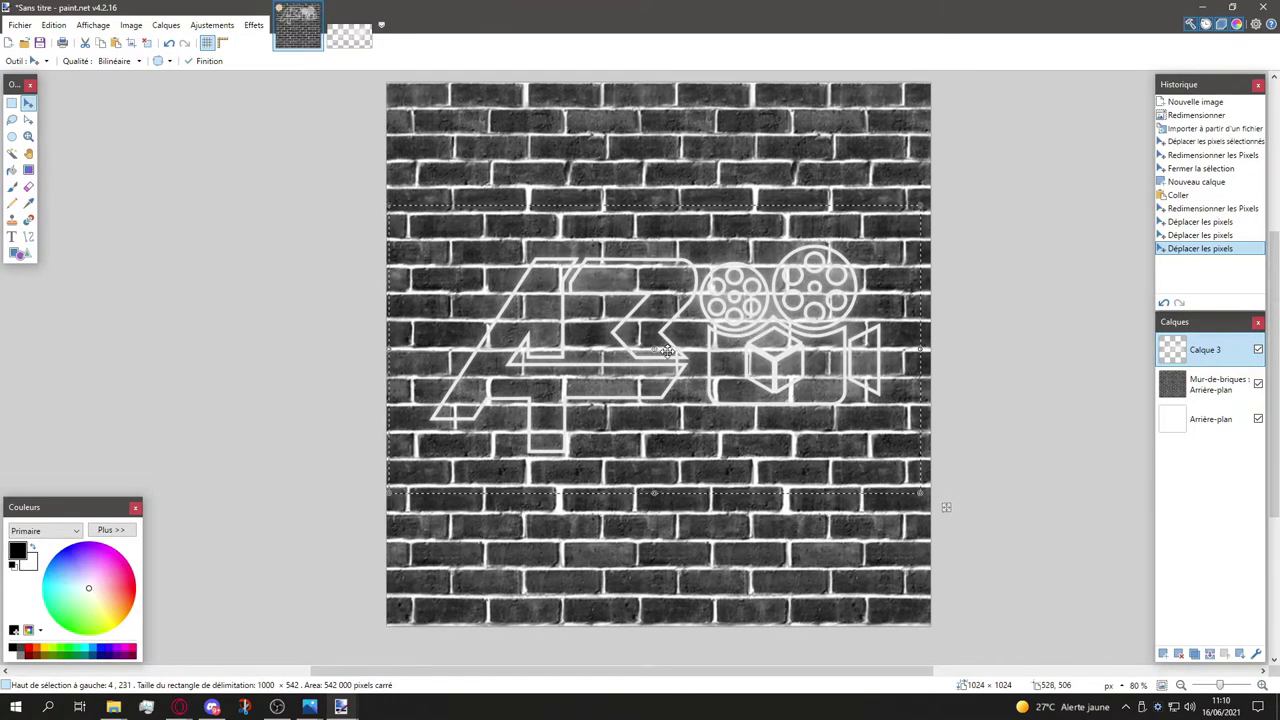
{"action": "left_click_drag", "start_coordinate": [720, 336], "coordinate": [713, 337]}
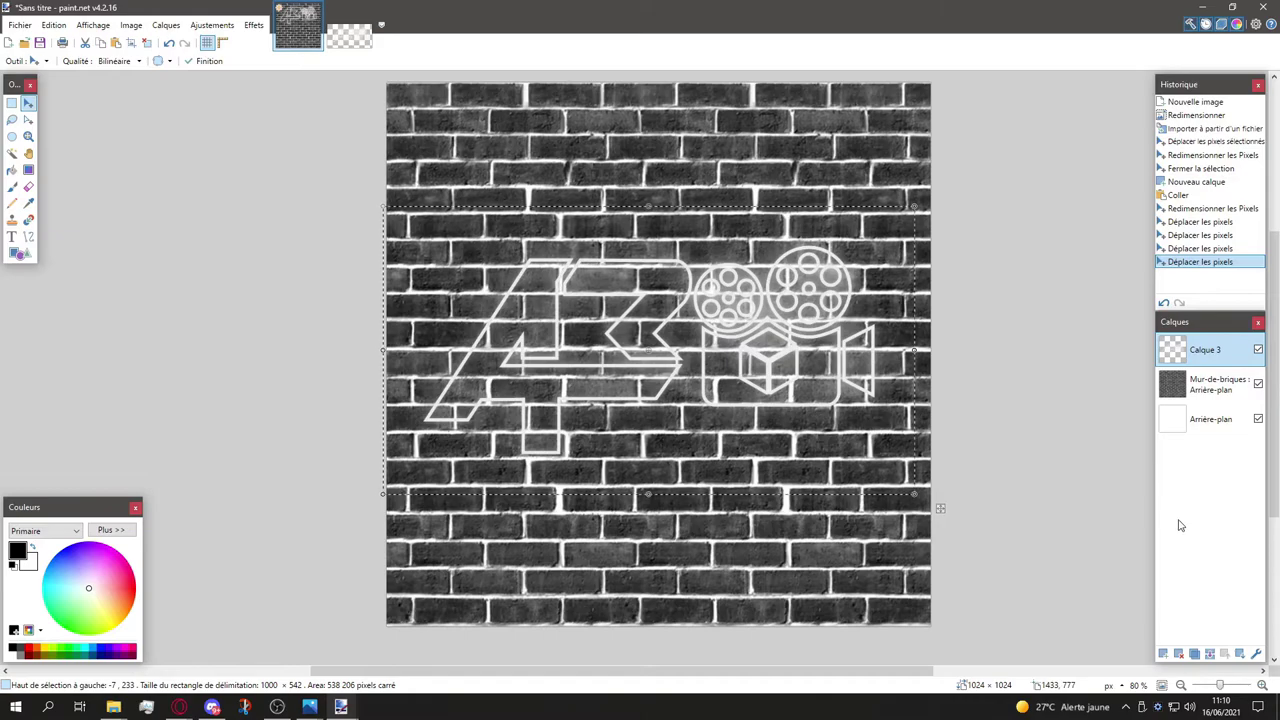
Step: Add a new layer beneath the neon logo layer and fill its whole area with black
{"action": "left_click", "coordinate": [1163, 653]}
{"action": "left_click_drag", "start_coordinate": [1200, 350], "coordinate": [1200, 390]}
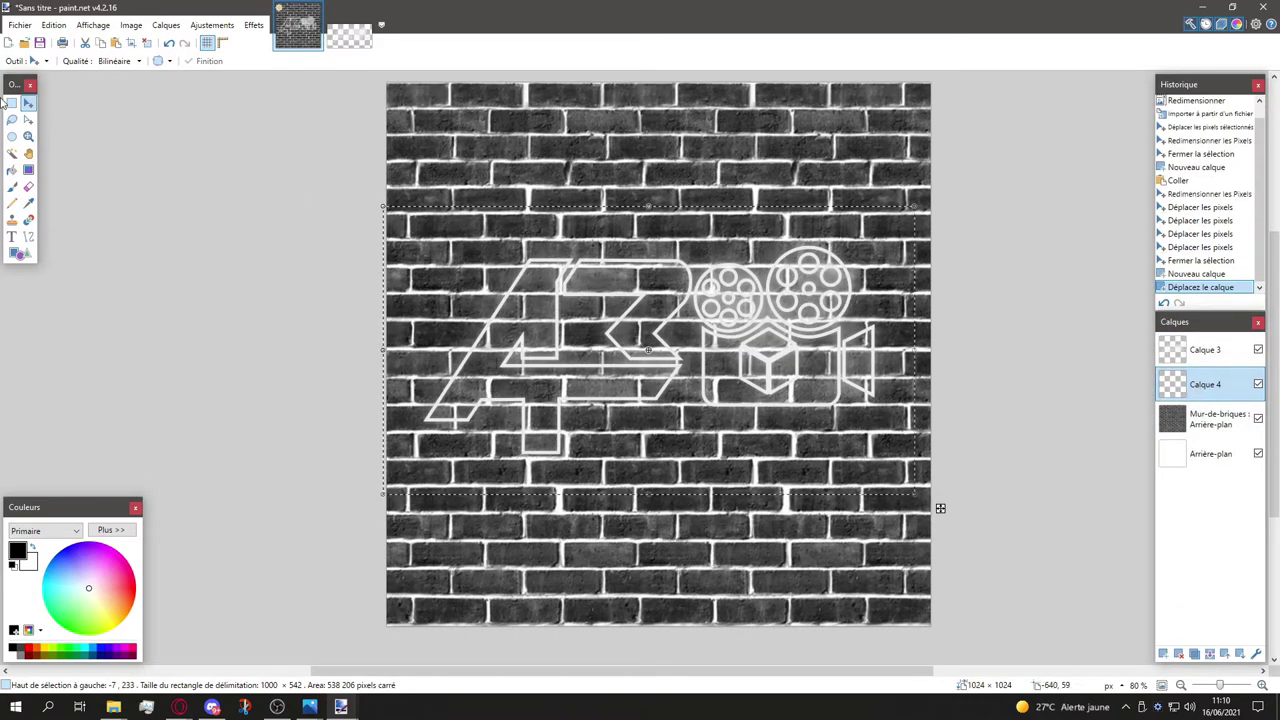
{"action": "key", "text": "ctrl+a"}
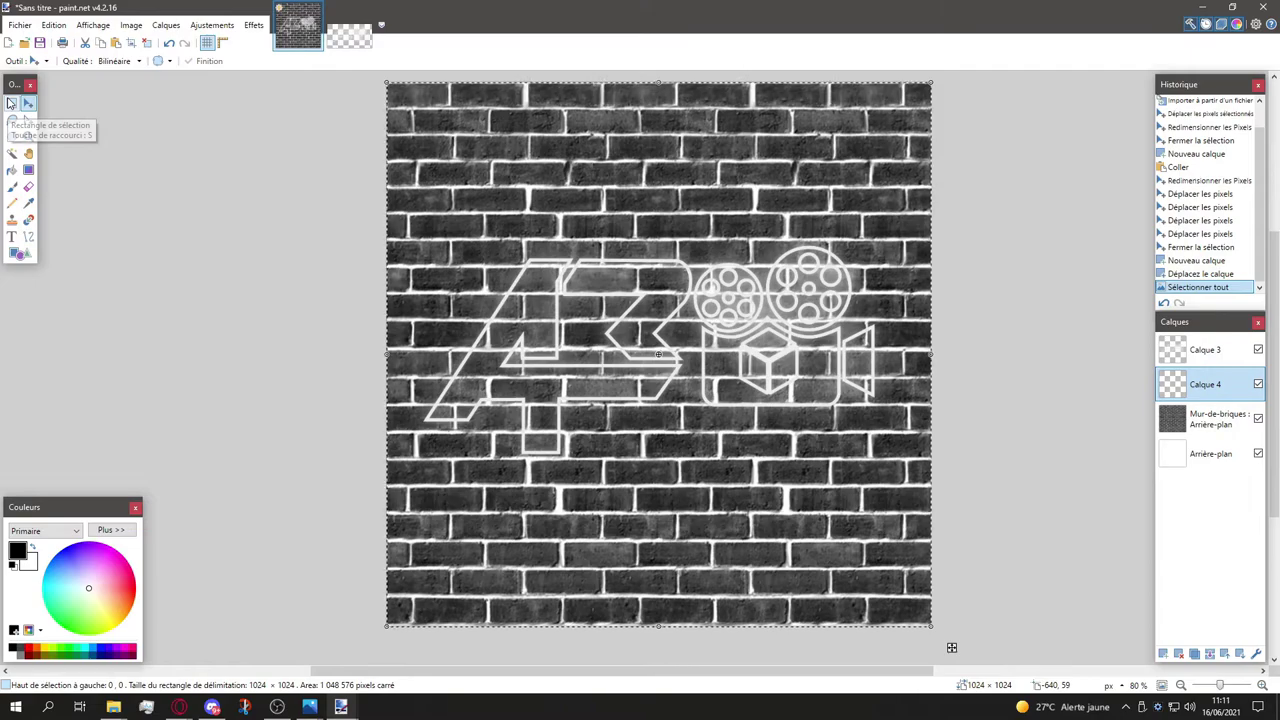
{"action": "left_click", "coordinate": [12, 171]}
{"action": "left_click", "coordinate": [398, 148]}
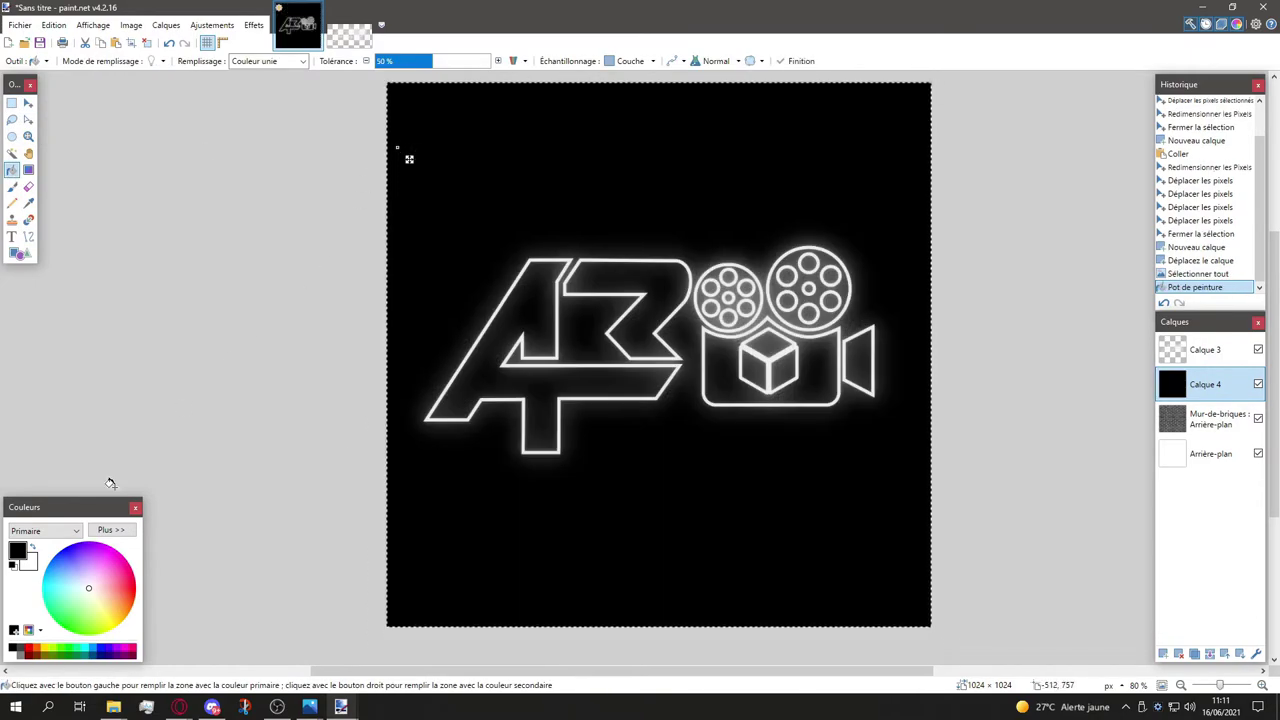
Step: Set the alpha of the black fill to 120 and deselect the canvas
{"action": "left_click", "coordinate": [111, 530]}
{"action": "left_click_drag", "start_coordinate": [214, 654], "coordinate": [188, 655]}
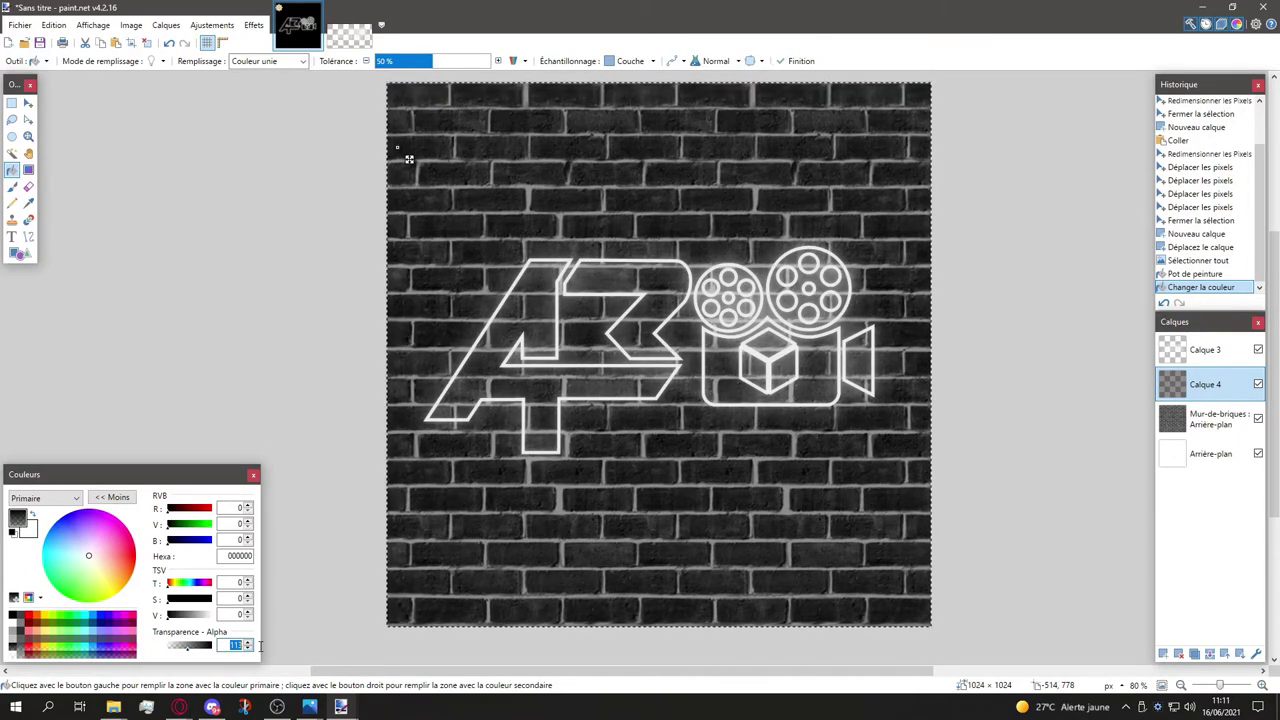
{"action": "type", "text": "120"}
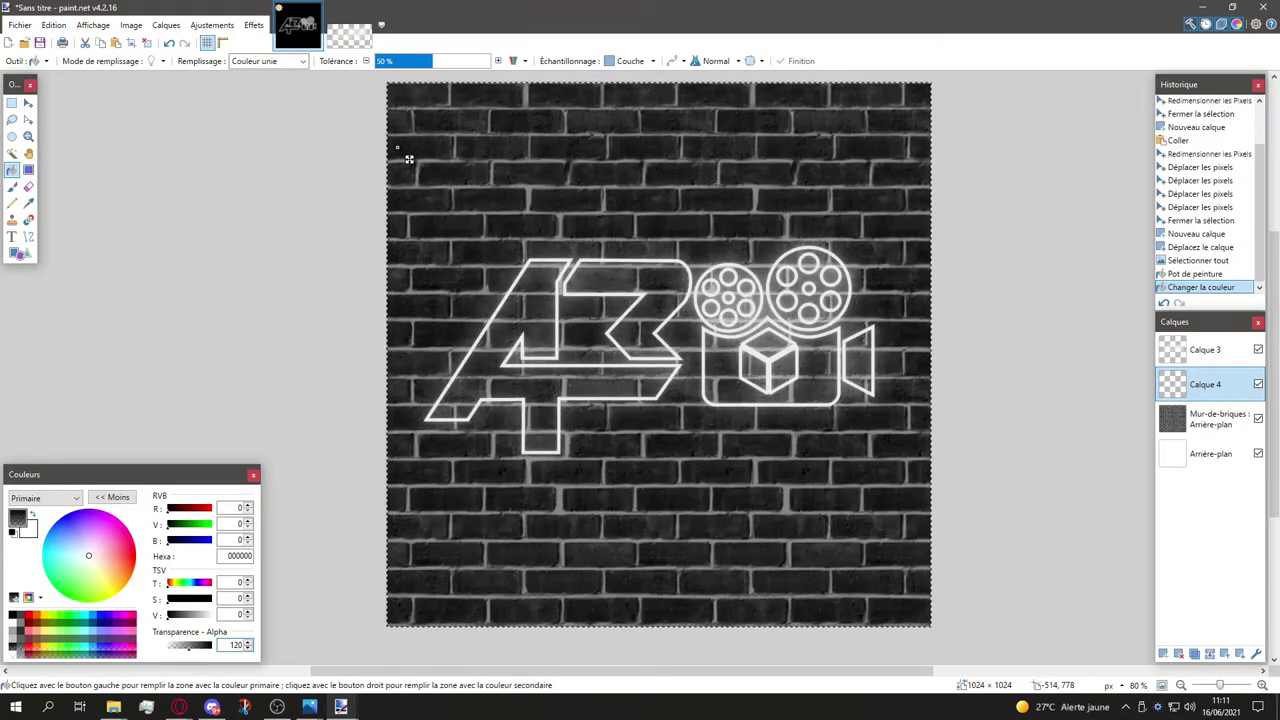
{"action": "left_click", "coordinate": [12, 103]}
{"action": "key", "text": "ctrl+d"}
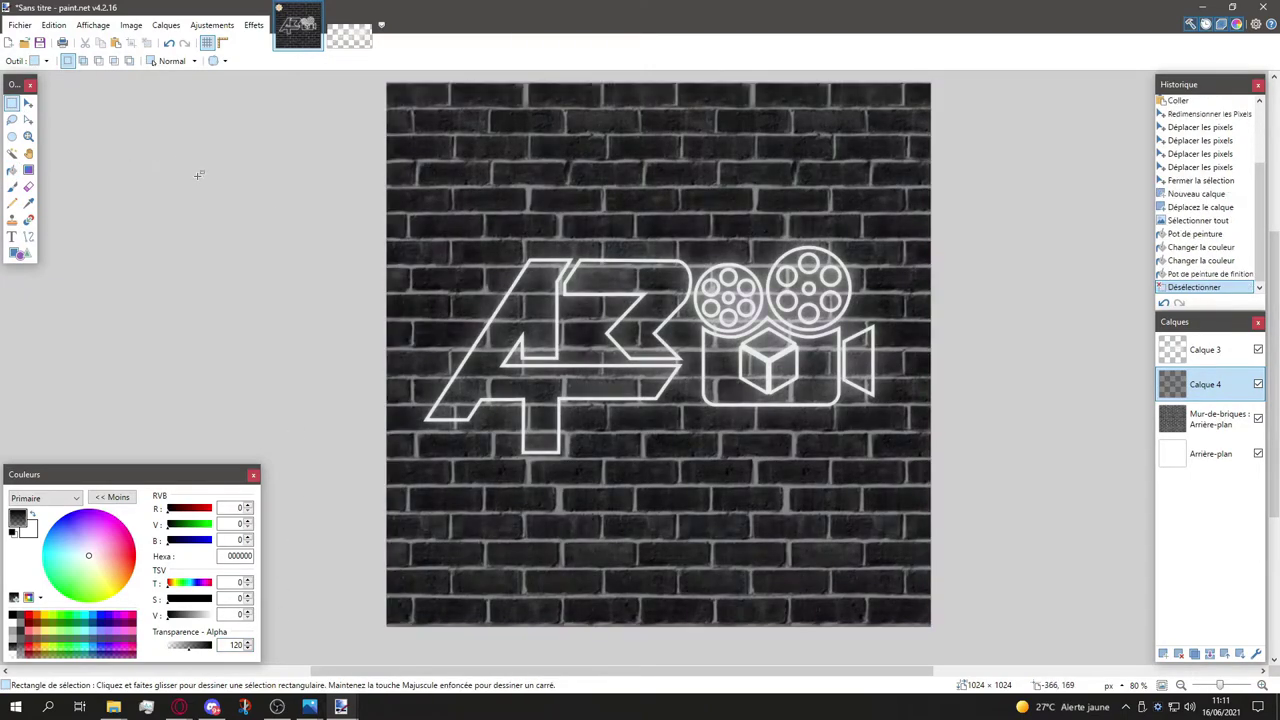
Step: Compare the wall with the dark overlay layer hidden and shown, and examine the neon logo up close and from afar
{"action": "left_click", "coordinate": [1258, 385]}
{"action": "left_click", "coordinate": [1258, 385]}
{"action": "left_click", "coordinate": [1258, 385]}
{"action": "left_click", "coordinate": [1258, 385]}
{"action": "left_click", "coordinate": [1259, 386]}
{"action": "left_click", "coordinate": [1259, 386]}
{"action": "scroll", "coordinate": [838, 443], "scroll_direction": "up", "scroll_amount": 1}
{"action": "scroll", "coordinate": [838, 443], "scroll_direction": "down", "scroll_amount": 2}
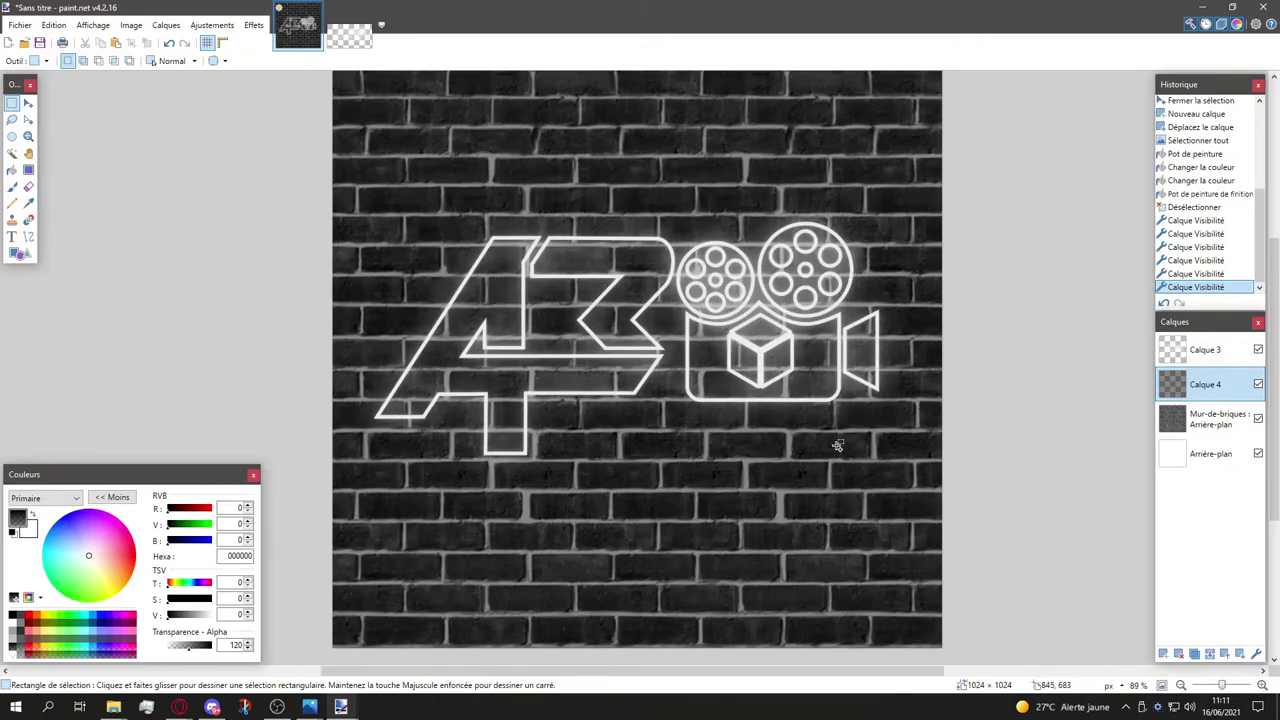
{"action": "scroll", "coordinate": [775, 441], "scroll_direction": "up", "scroll_amount": 3}
{"action": "scroll", "coordinate": [639, 363], "scroll_direction": "down", "scroll_amount": 5}
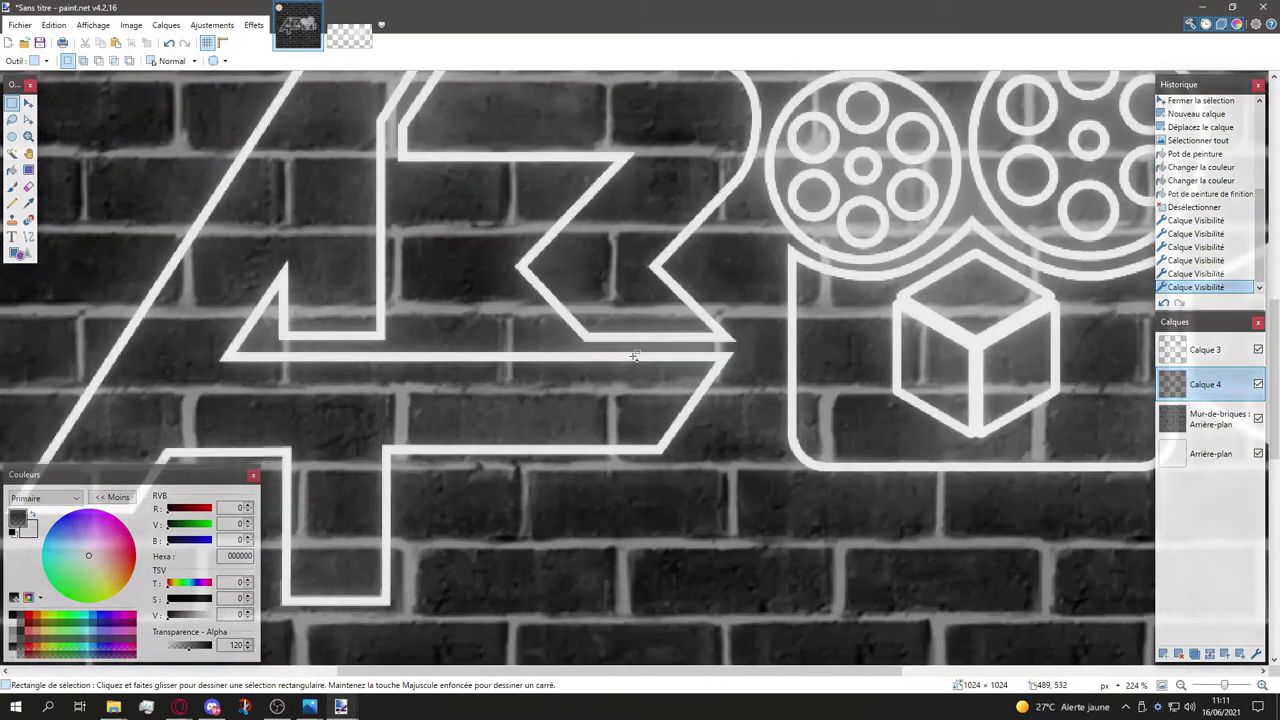
{"action": "scroll", "coordinate": [636, 355], "scroll_direction": "down", "scroll_amount": 4}
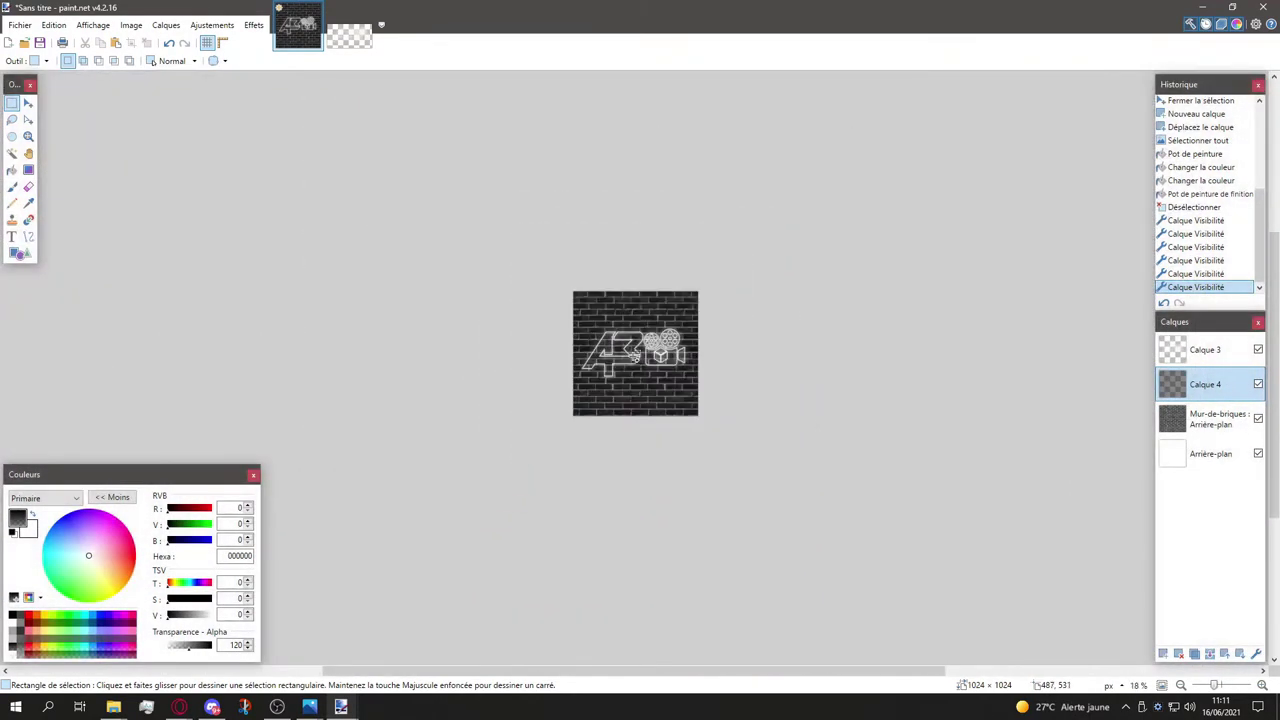
{"action": "scroll", "coordinate": [636, 355], "scroll_direction": "up", "scroll_amount": 5}
{"action": "scroll", "coordinate": [634, 356], "scroll_direction": "up", "scroll_amount": 3}
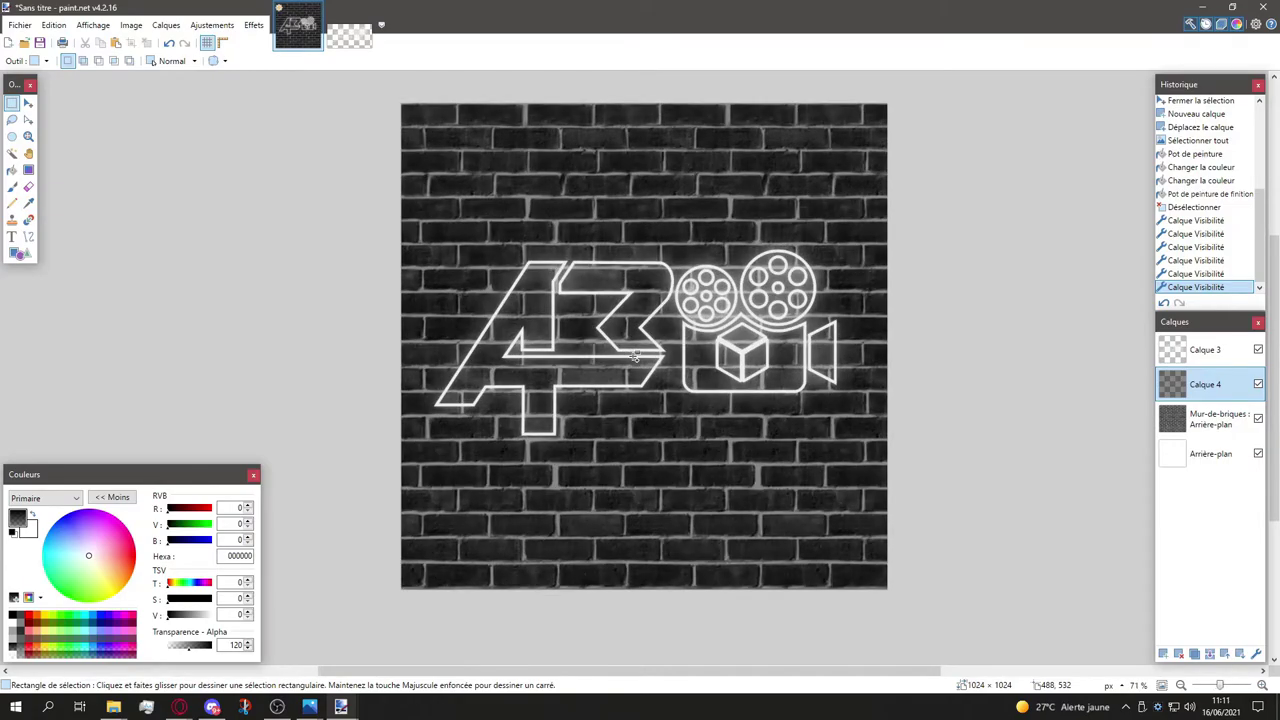
{"action": "scroll", "coordinate": [634, 356], "scroll_direction": "down", "scroll_amount": 1}
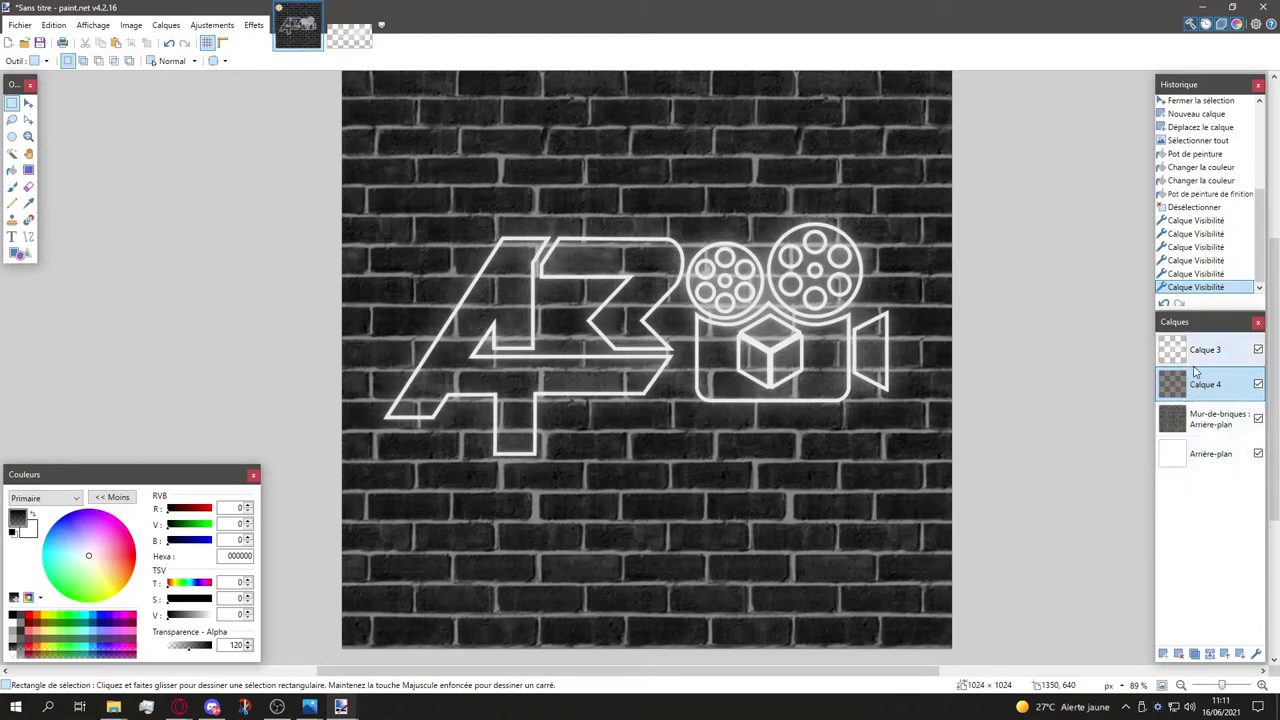
Step: Add another empty layer between the dark overlay layer and the neon logo layer
{"action": "left_click", "coordinate": [1164, 655]}
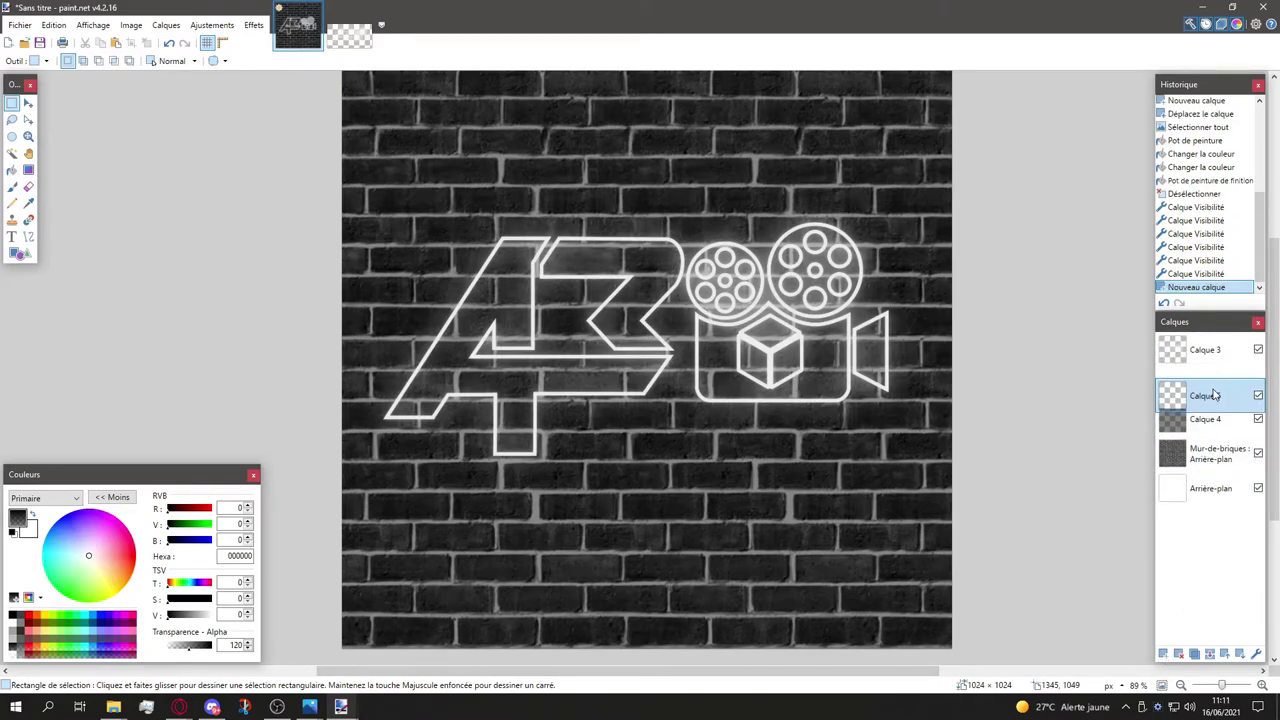
{"action": "double_click", "coordinate": [1213, 394]}
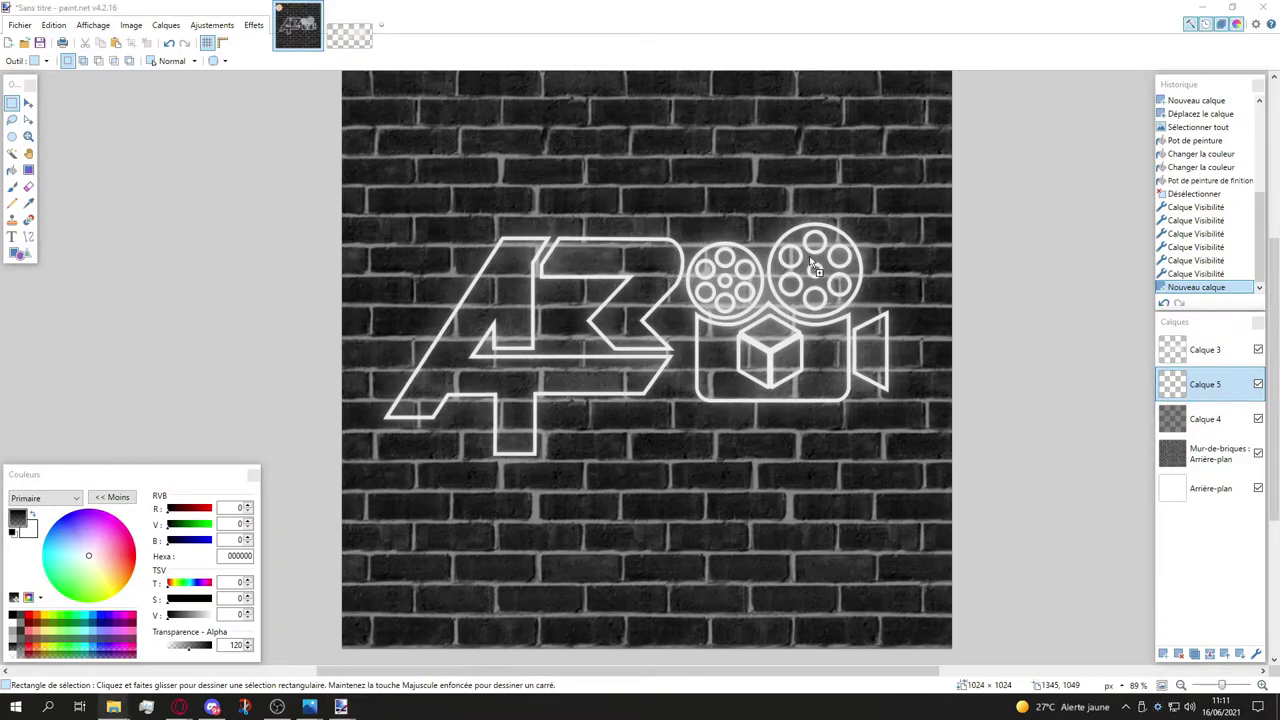
Step: Open LOGO BLANCFichier 2.png separately to copy its entire content, and return to the empty layer in the brick wall image
{"action": "left_click_drag", "start_coordinate": [815, 265], "coordinate": [813, 268]}
{"action": "left_click", "coordinate": [618, 368]}
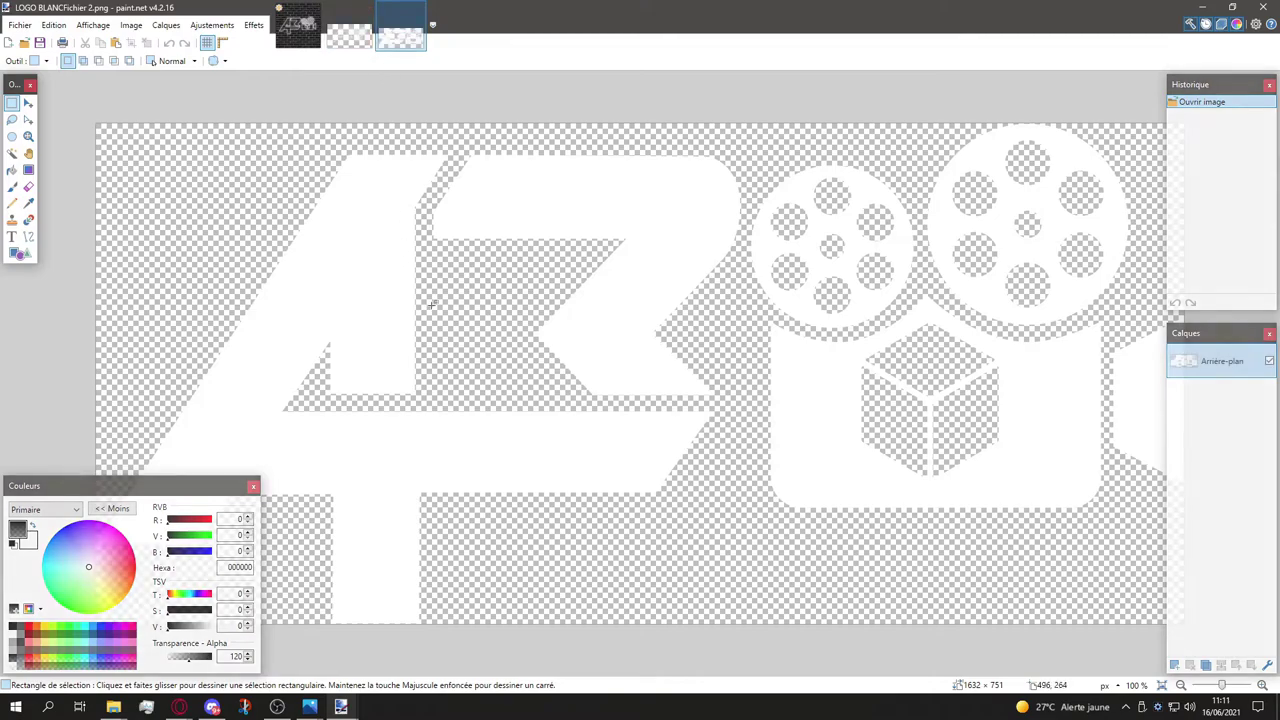
{"action": "key", "text": "ctrl+a"}
{"action": "key", "text": "ctrl+Tab"}
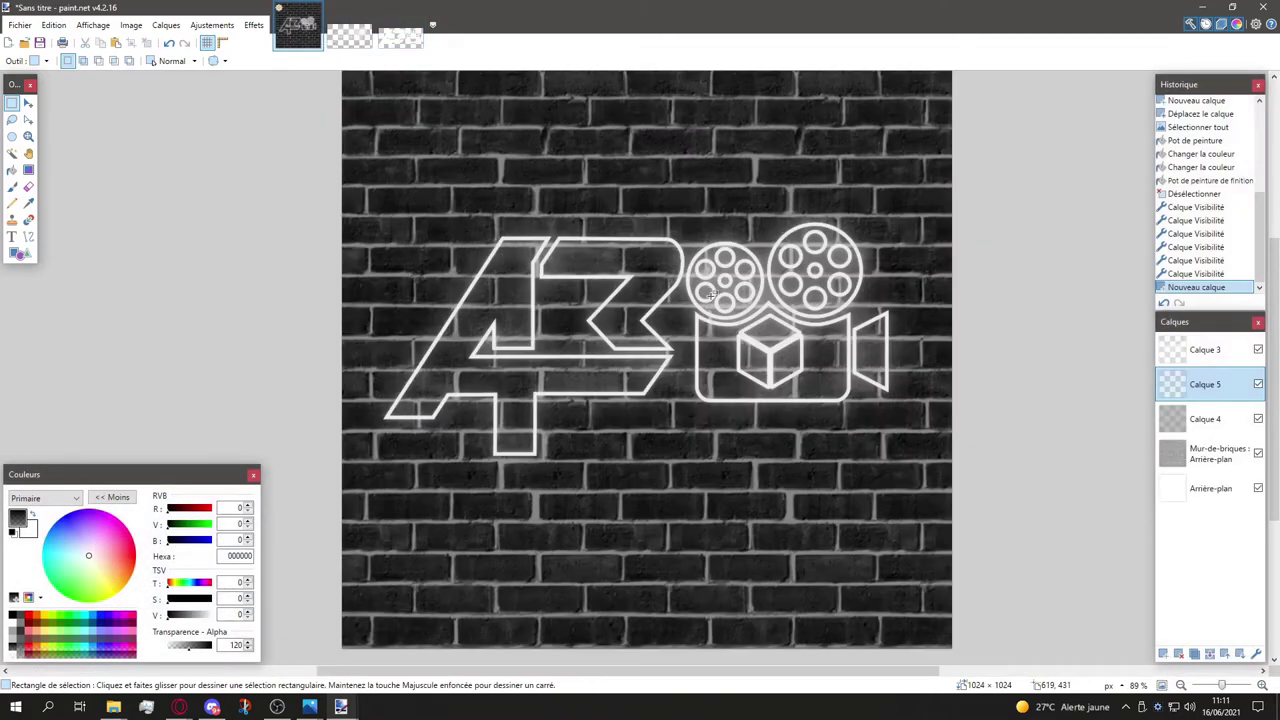
{"action": "left_click_drag", "start_coordinate": [1230, 373], "coordinate": [1225, 383]}
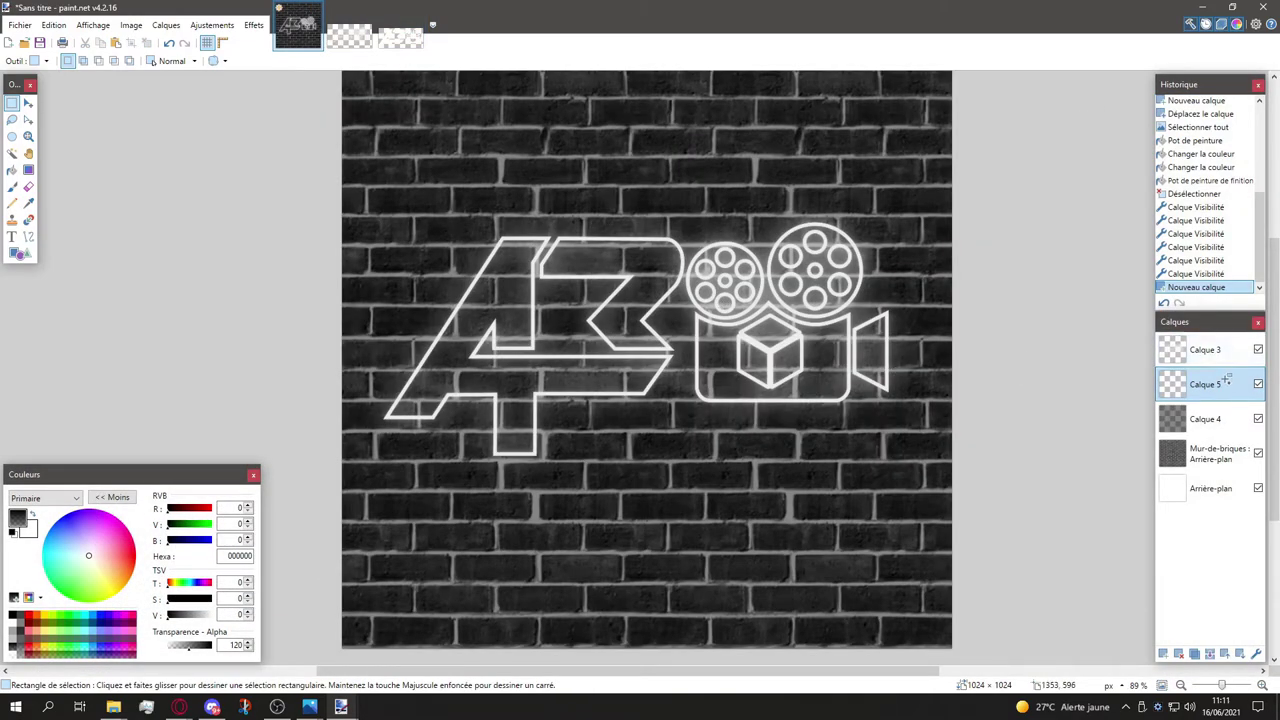
{"action": "key", "text": "ctrl+v"}
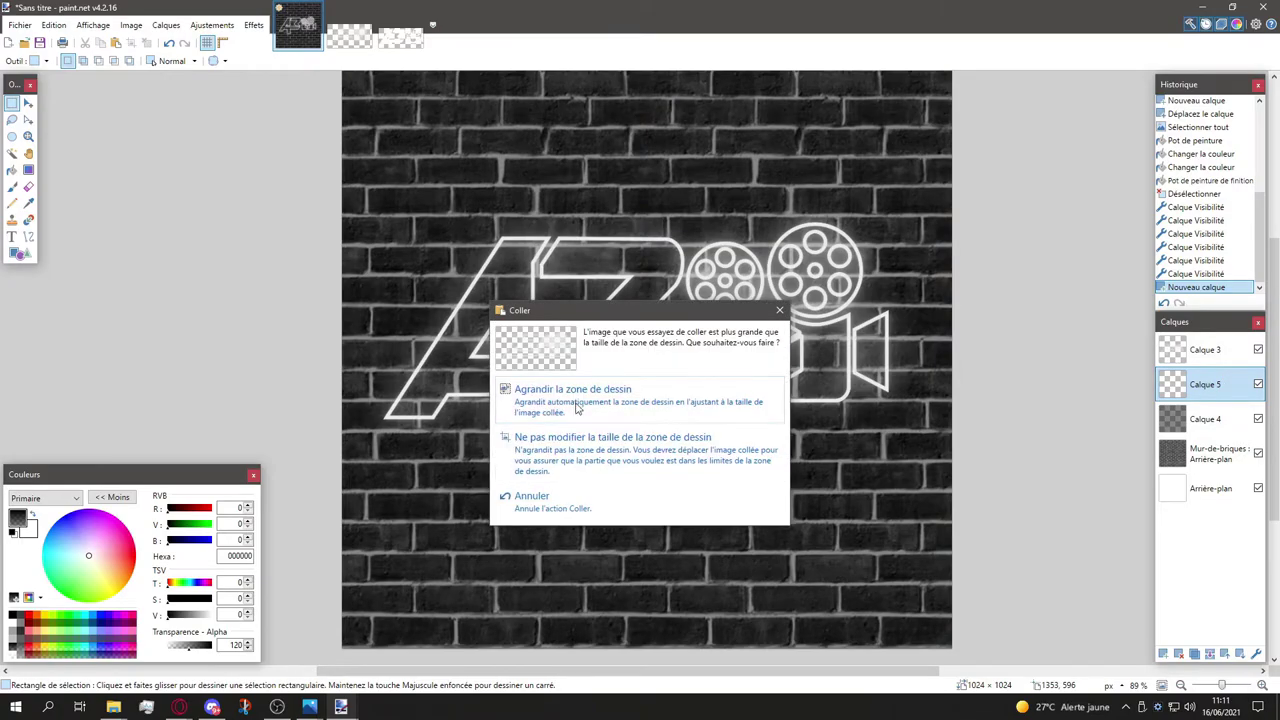
{"action": "left_click", "coordinate": [560, 437]}
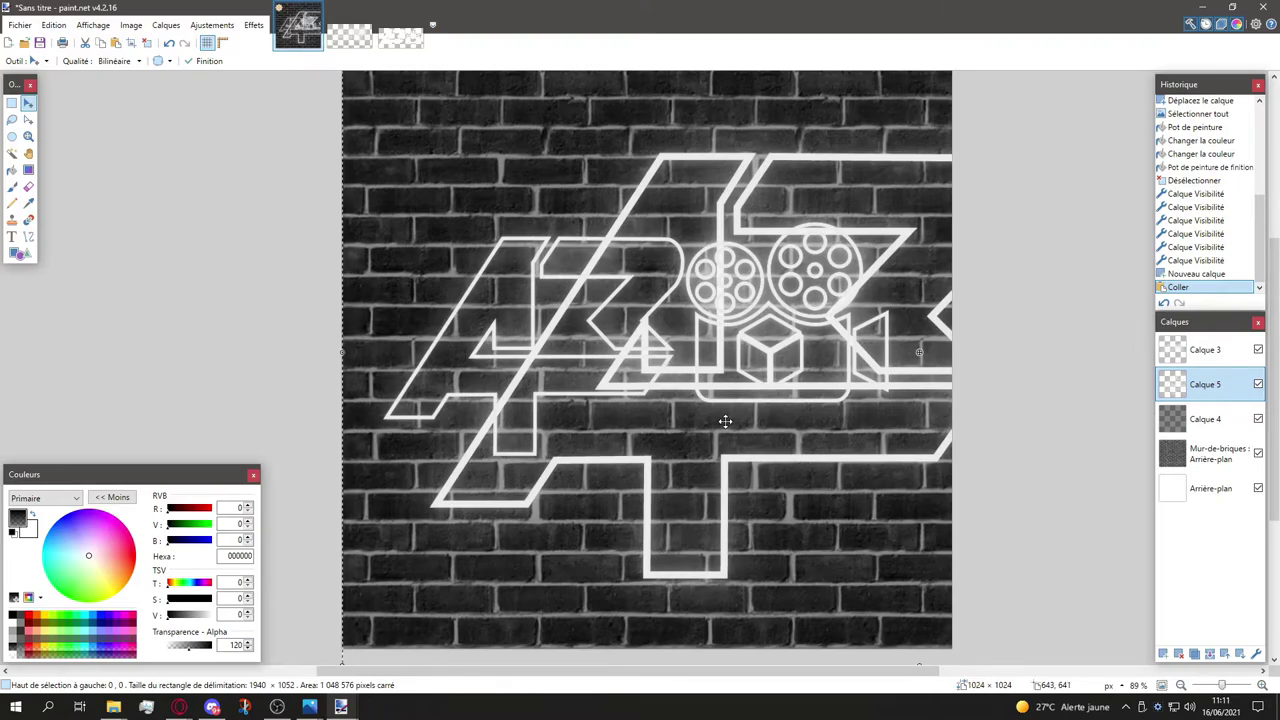
{"action": "key", "text": "ctrl+z"}
Step: Copy the entire content of LOGO BLANCFichier 2.png and paste it into Calque 5 of the brick wall image, keeping the canvas size
{"action": "left_click", "coordinate": [405, 45]}
{"action": "key", "text": "ctrl+a"}
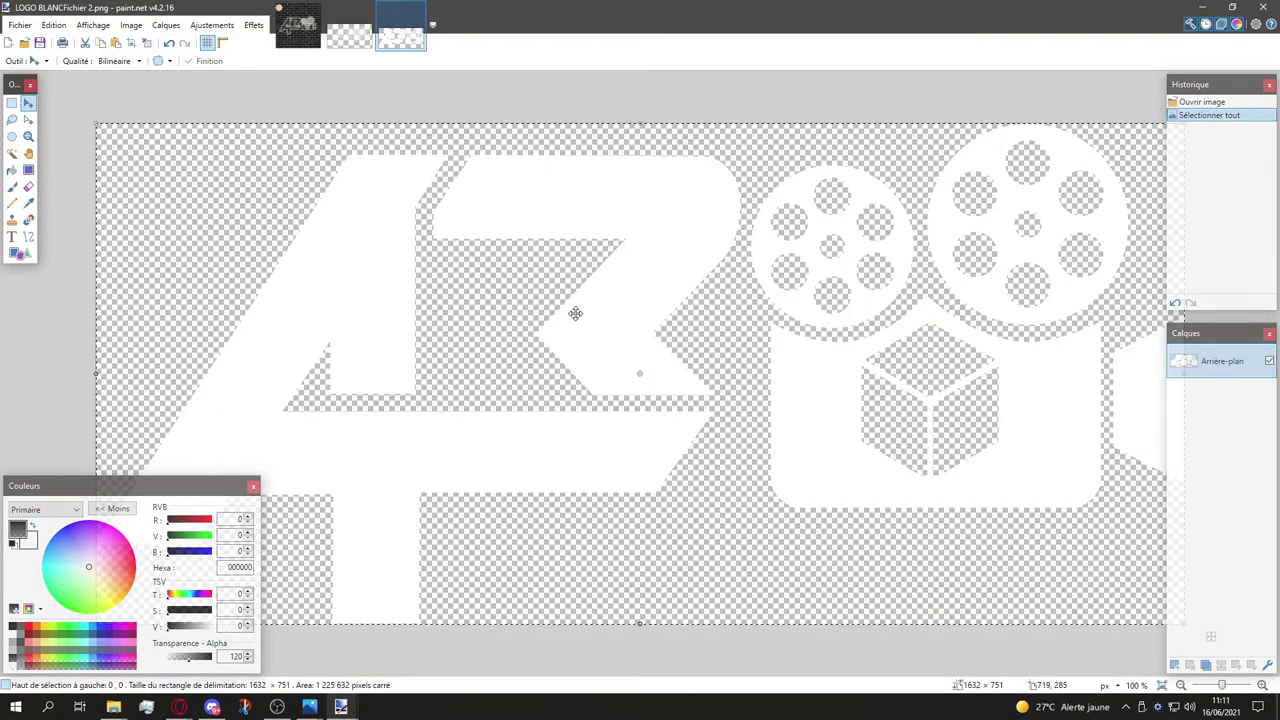
{"action": "key", "text": "ctrl+c"}
{"action": "left_click", "coordinate": [298, 35]}
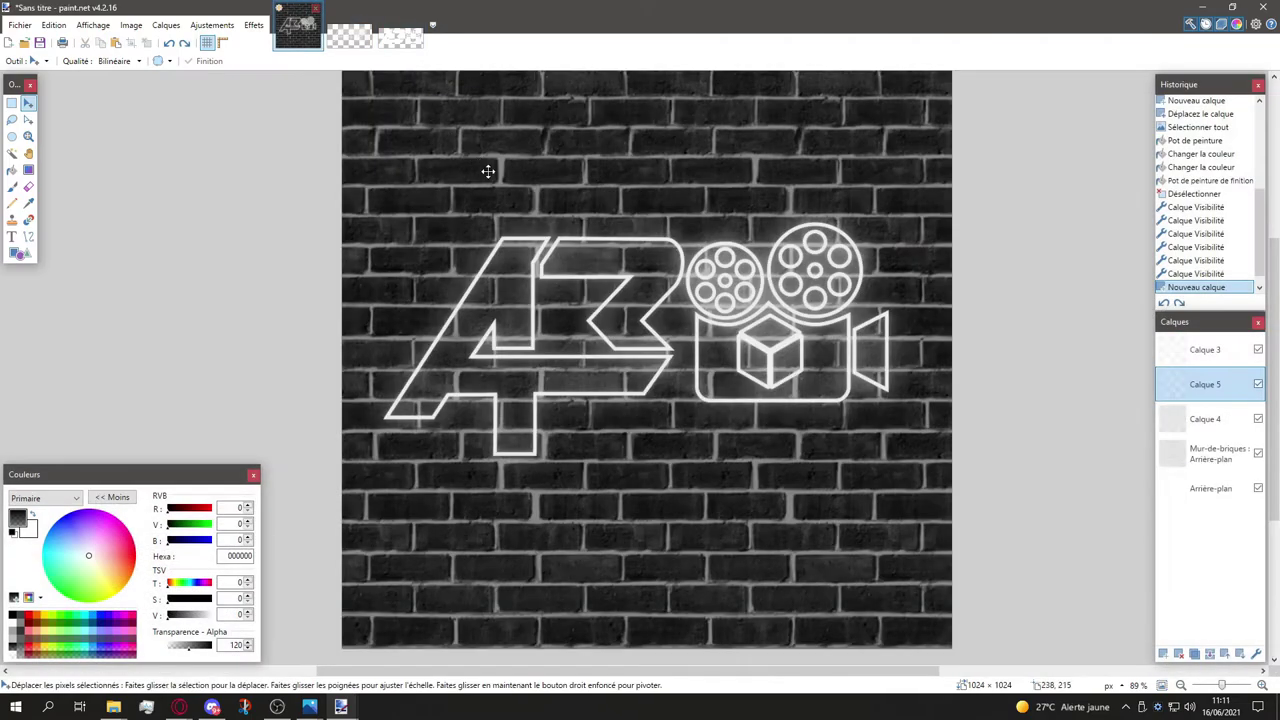
{"action": "key", "text": "ctrl+v"}
{"action": "left_click", "coordinate": [567, 452]}
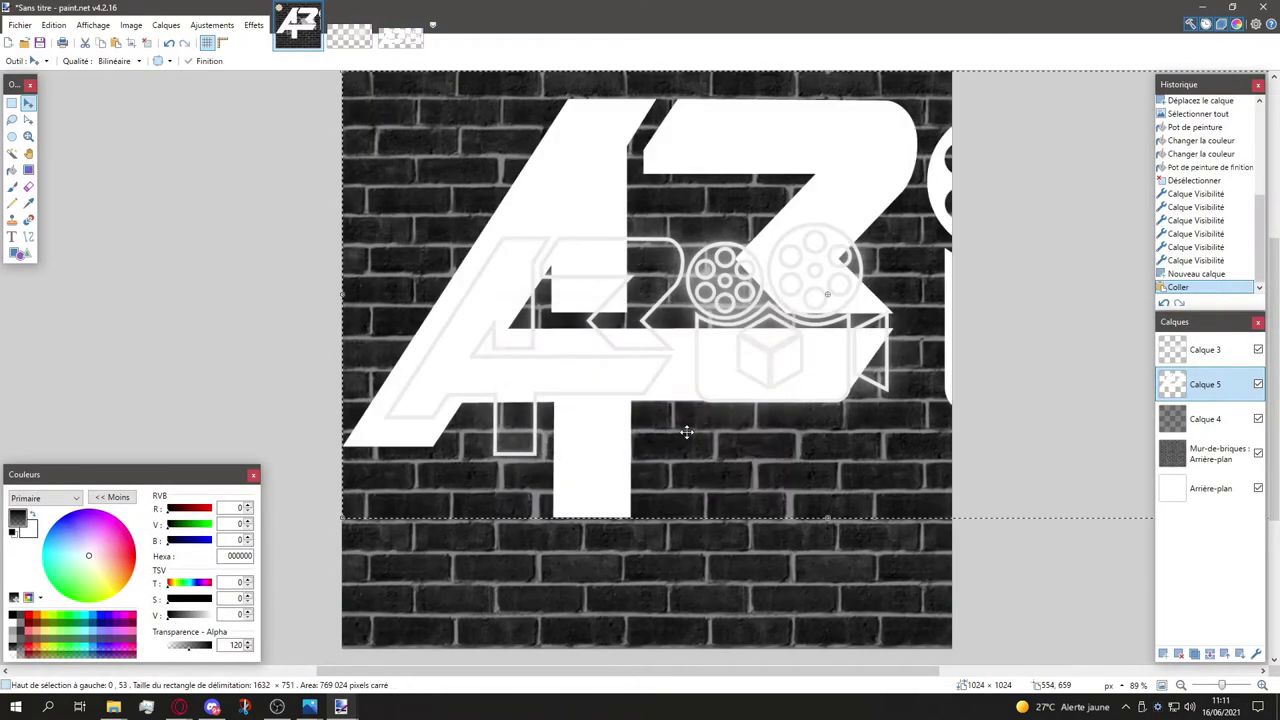
Step: Scale the pasted white logo down proportionally to about 902 × 415 pixels
{"action": "scroll", "coordinate": [825, 415], "scroll_direction": "down", "scroll_amount": 4}
{"action": "scroll", "coordinate": [834, 407], "scroll_direction": "down", "scroll_amount": 1}
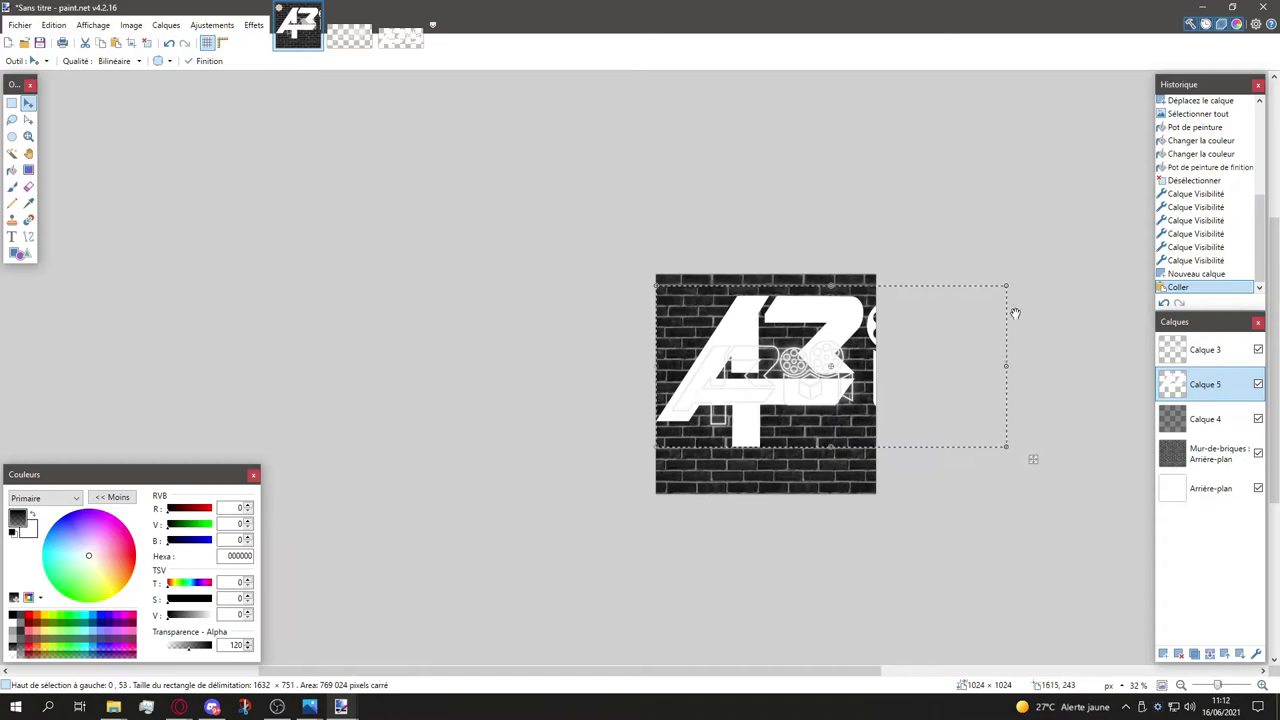
{"action": "left_click_drag", "start_coordinate": [1006, 286], "coordinate": [878, 460]}
{"action": "scroll", "coordinate": [799, 417], "scroll_direction": "up", "scroll_amount": 3}
{"action": "scroll", "coordinate": [799, 417], "scroll_direction": "down", "scroll_amount": 3}
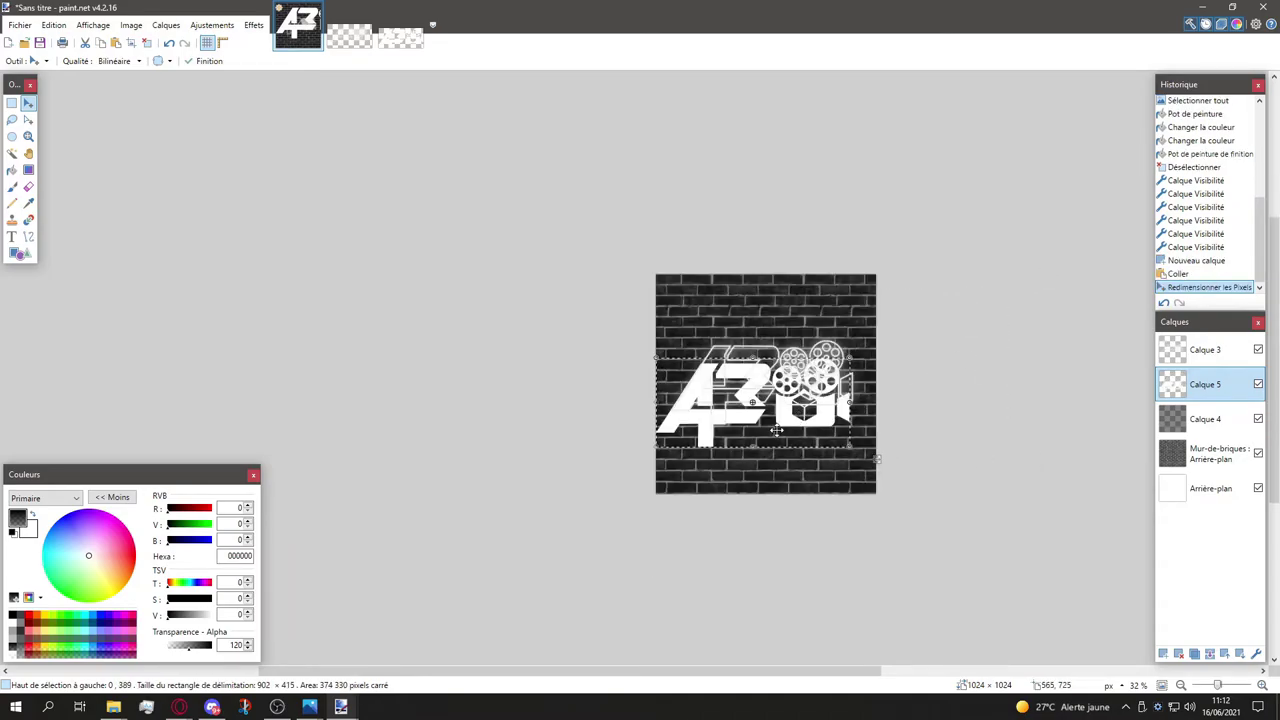
{"action": "scroll", "coordinate": [790, 412], "scroll_direction": "up", "scroll_amount": 5}
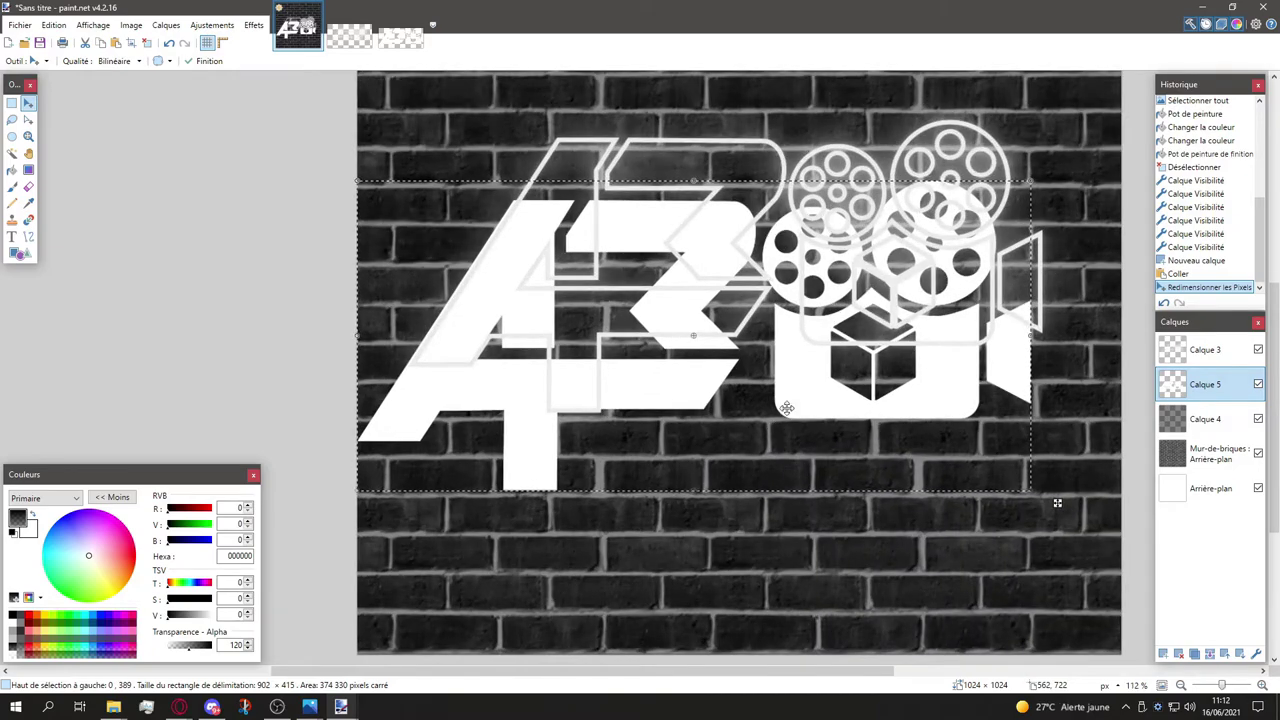
Step: Move the white logo up over the neon outline and widen it to about 906 pixels to match the camera lens's outer edge
{"action": "left_click_drag", "start_coordinate": [796, 368], "coordinate": [804, 302]}
{"action": "scroll", "coordinate": [1035, 265], "scroll_direction": "up", "scroll_amount": 4, "text": "ctrl"}
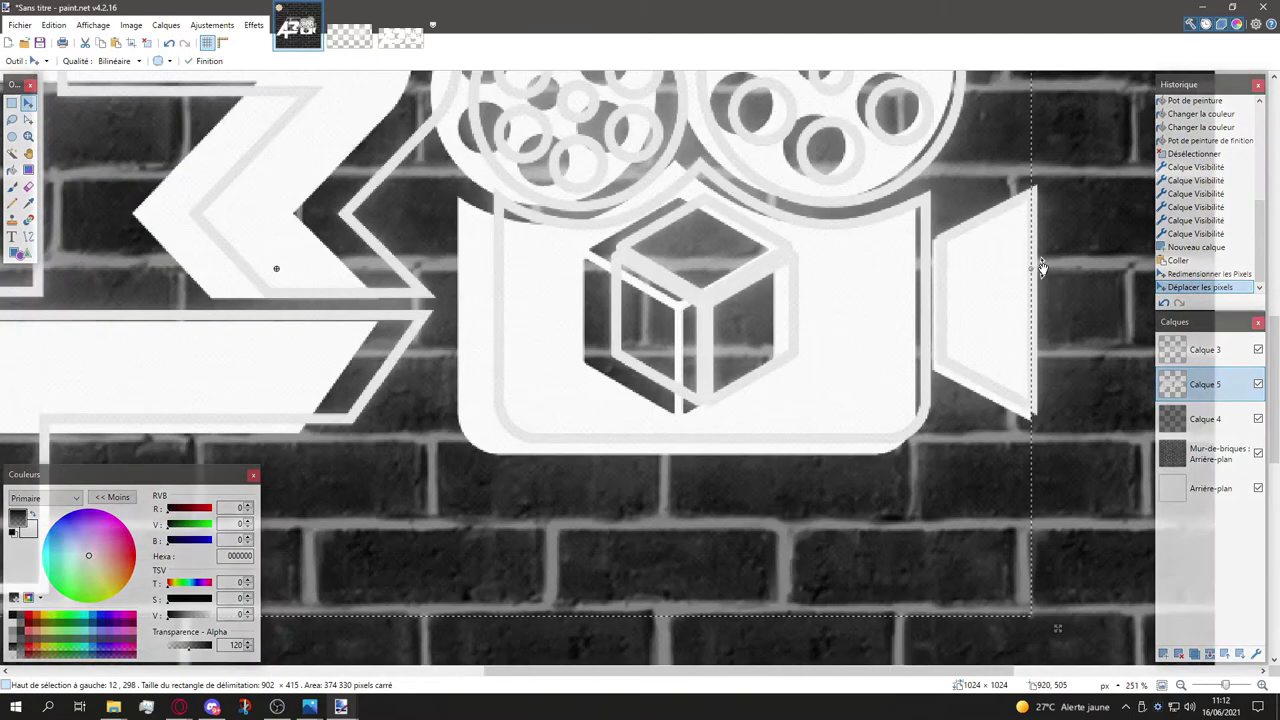
{"action": "left_click_drag", "start_coordinate": [1031, 270], "coordinate": [1043, 271]}
{"action": "key", "text": "ctrl+z"}
{"action": "scroll", "coordinate": [771, 337], "scroll_direction": "down", "scroll_amount": 3}
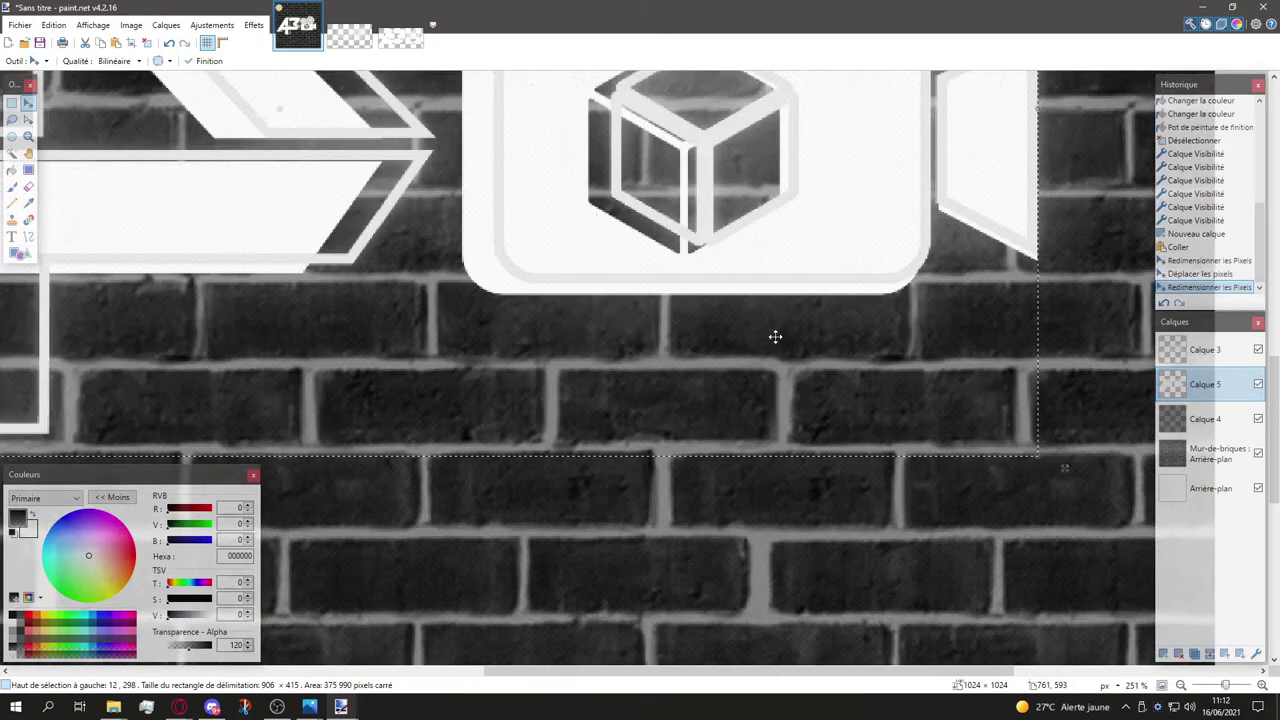
Step: Shrink the white logo from its lower-left corner and upper edge to about 843 × 392 pixels, matching the neon outline
{"action": "scroll", "coordinate": [768, 338], "scroll_direction": "left", "scroll_amount": 3}
{"action": "scroll", "coordinate": [761, 339], "scroll_direction": "left", "scroll_amount": 5}
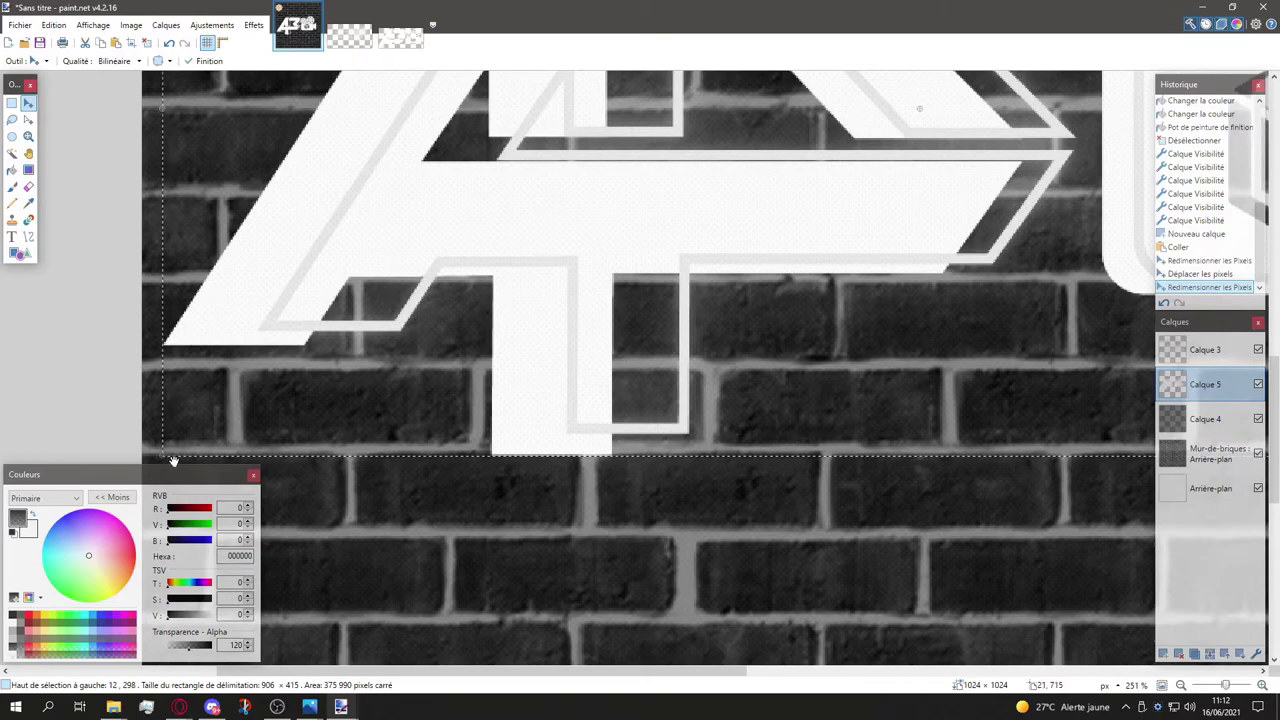
{"action": "left_click_drag", "start_coordinate": [163, 457], "coordinate": [268, 436]}
{"action": "scroll", "coordinate": [485, 374], "scroll_direction": "up", "scroll_amount": 4}
{"action": "scroll", "coordinate": [428, 386], "scroll_direction": "down", "scroll_amount": 1}
{"action": "left_click_drag", "start_coordinate": [266, 245], "coordinate": [266, 260]}
{"action": "scroll", "coordinate": [566, 324], "scroll_direction": "down", "scroll_amount": 6}
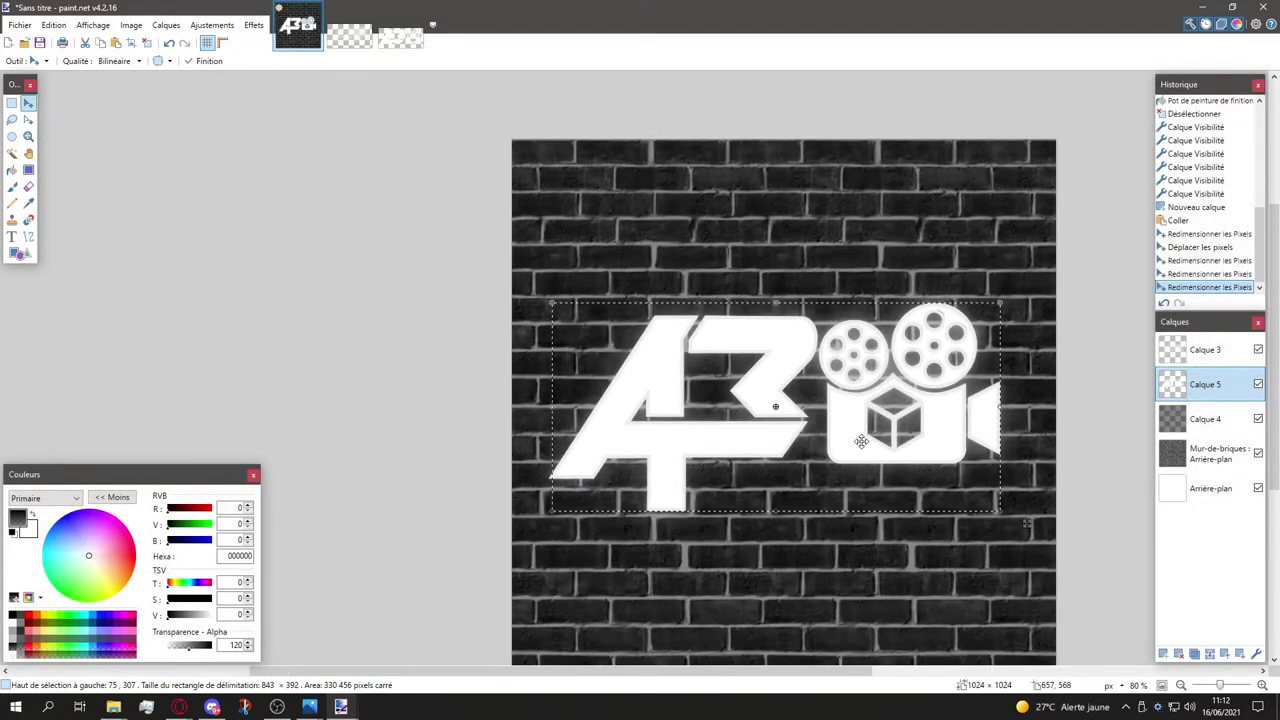
{"action": "scroll", "coordinate": [666, 474], "scroll_direction": "up", "scroll_amount": 1}
{"action": "scroll", "coordinate": [649, 476], "scroll_direction": "up", "scroll_amount": 2}
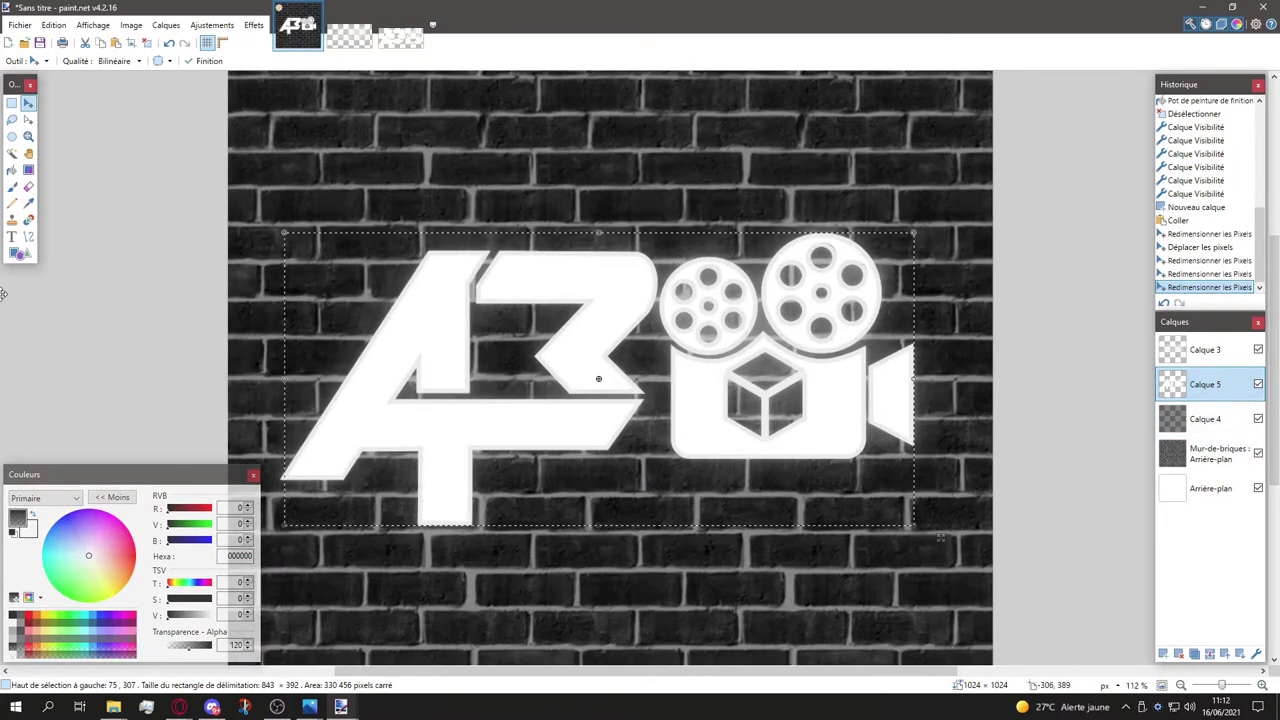
Step: Hide the neon logo layer and select the white letter shapes and the camera body with the Magic Wand
{"action": "left_click", "coordinate": [1258, 350]}
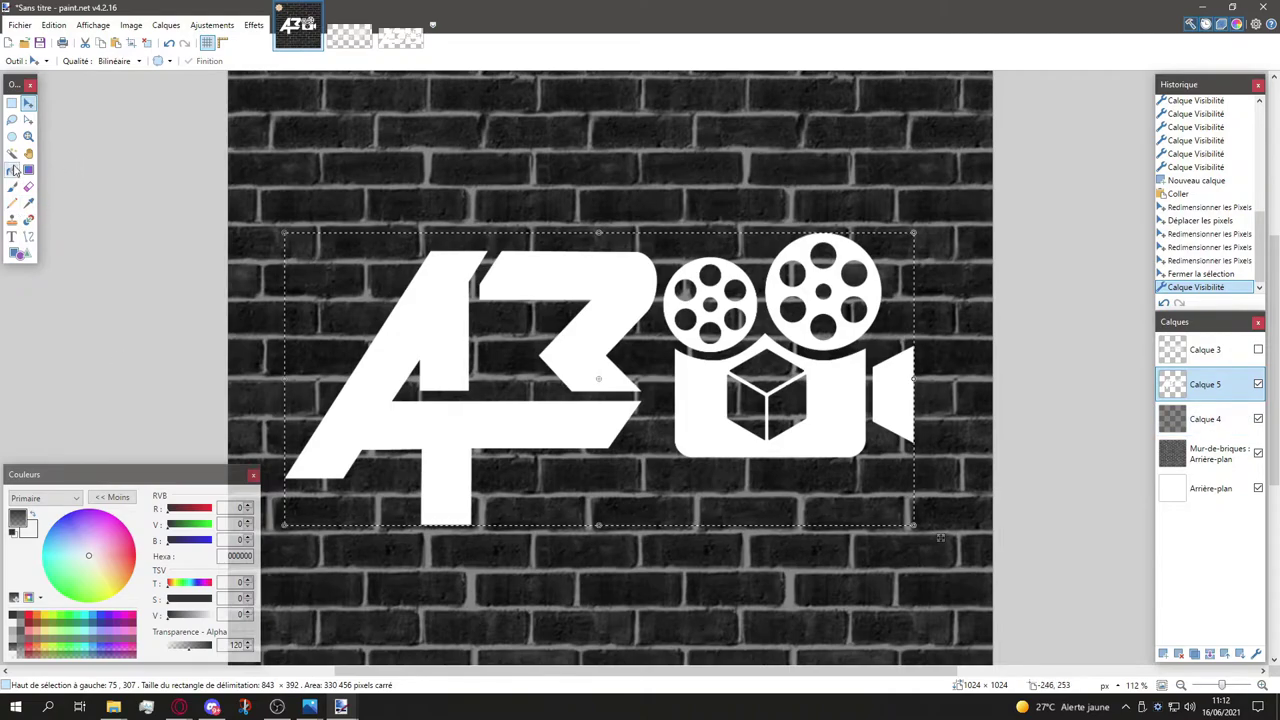
{"action": "left_click", "coordinate": [12, 153]}
{"action": "left_click", "coordinate": [391, 357]}
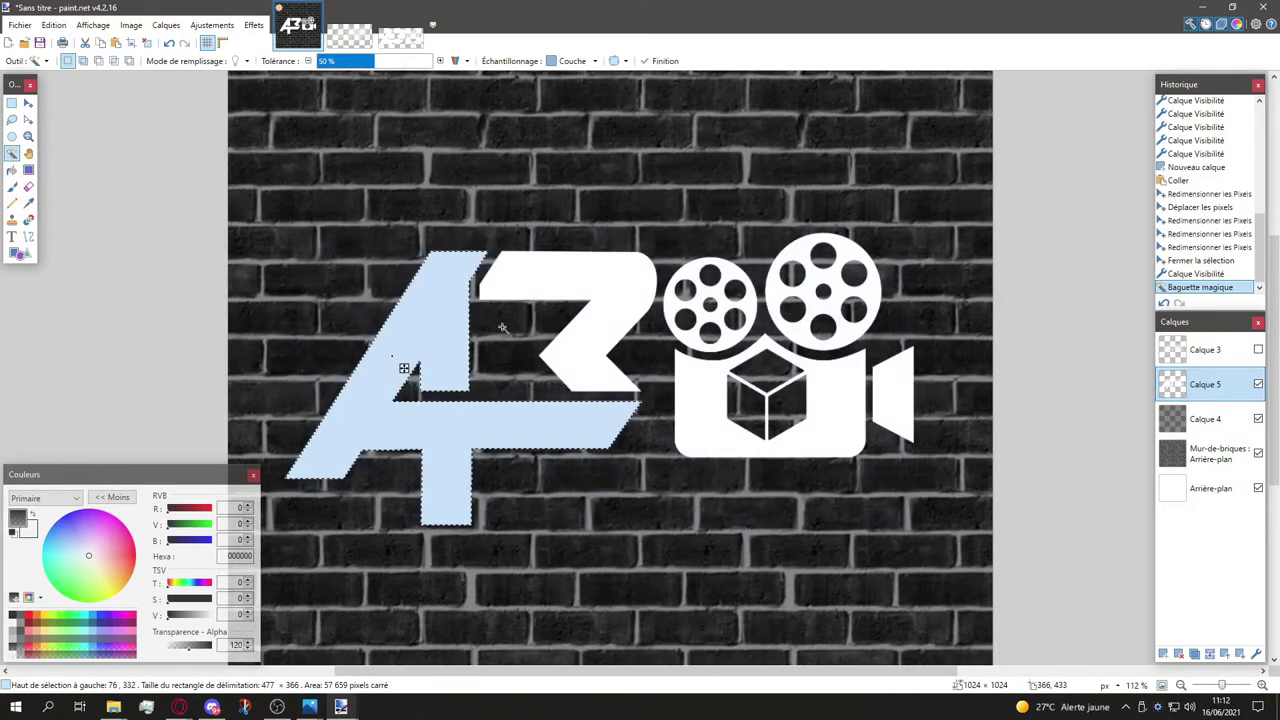
{"action": "left_click", "coordinate": [544, 277], "text": "ctrl"}
{"action": "left_click", "coordinate": [688, 409], "text": "ctrl"}
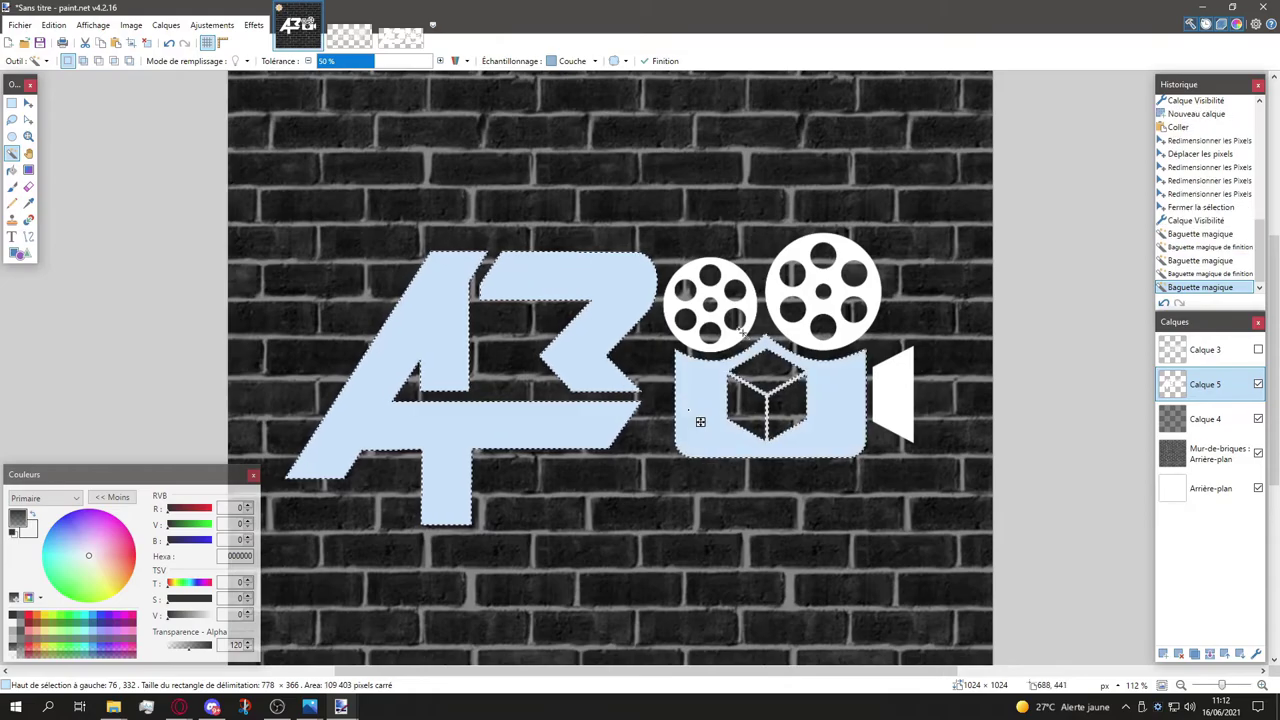
Step: Add the two film reels and the camera lens to the Magic Wand selection
{"action": "left_click", "coordinate": [750, 355], "text": "ctrl"}
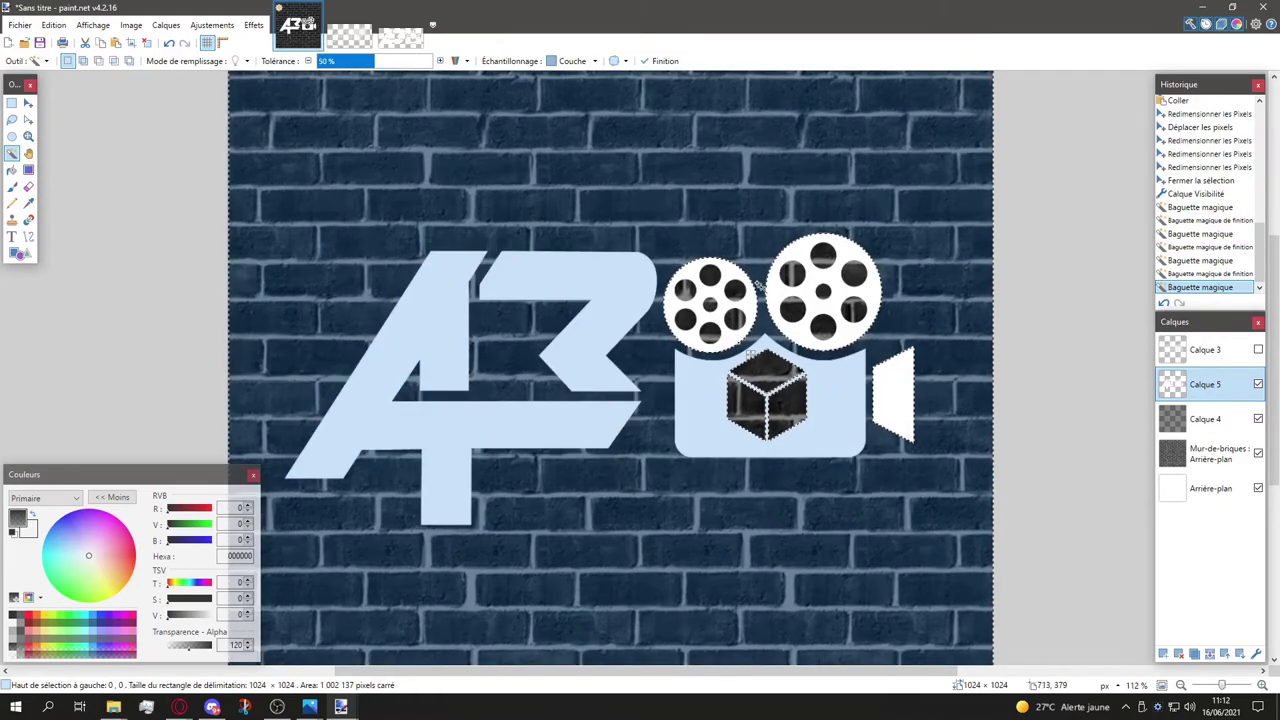
{"action": "key", "text": "ctrl+z"}
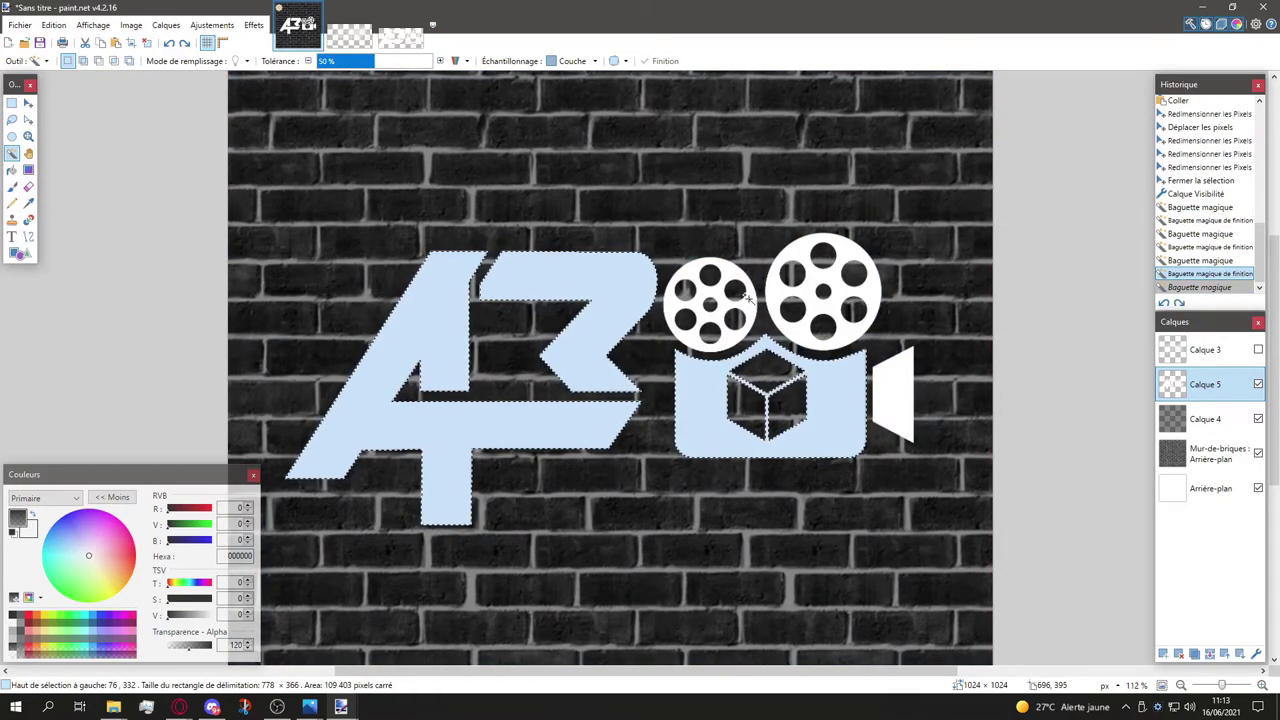
{"action": "left_click", "coordinate": [748, 307], "text": "ctrl"}
{"action": "left_click", "coordinate": [780, 292], "text": "ctrl"}
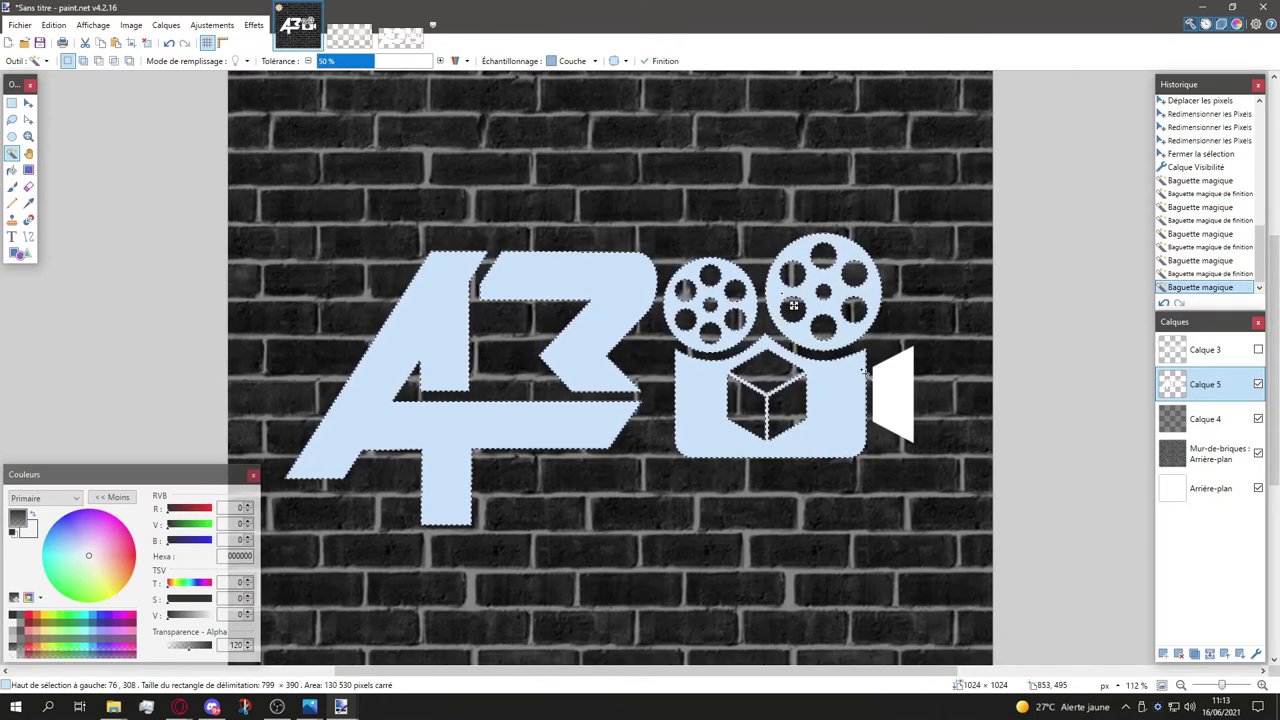
{"action": "left_click", "coordinate": [897, 385], "text": "ctrl"}
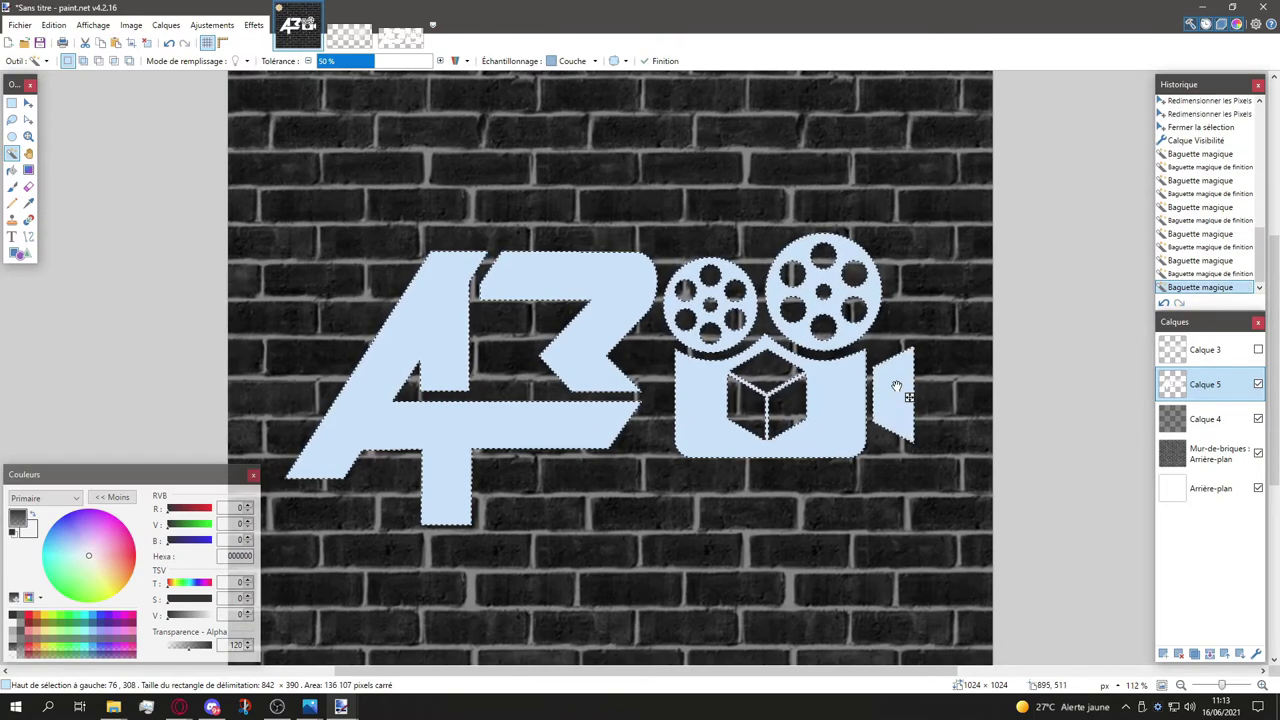
Step: Raise the Magic Wand tolerance to 81 %
{"action": "left_click", "coordinate": [441, 61]}
{"action": "left_click", "coordinate": [441, 61]}
{"action": "left_click", "coordinate": [441, 61]}
{"action": "left_click", "coordinate": [441, 61]}
{"action": "left_click", "coordinate": [441, 61]}
{"action": "left_click", "coordinate": [441, 61]}
{"action": "left_click", "coordinate": [441, 61]}
{"action": "left_click", "coordinate": [441, 61]}
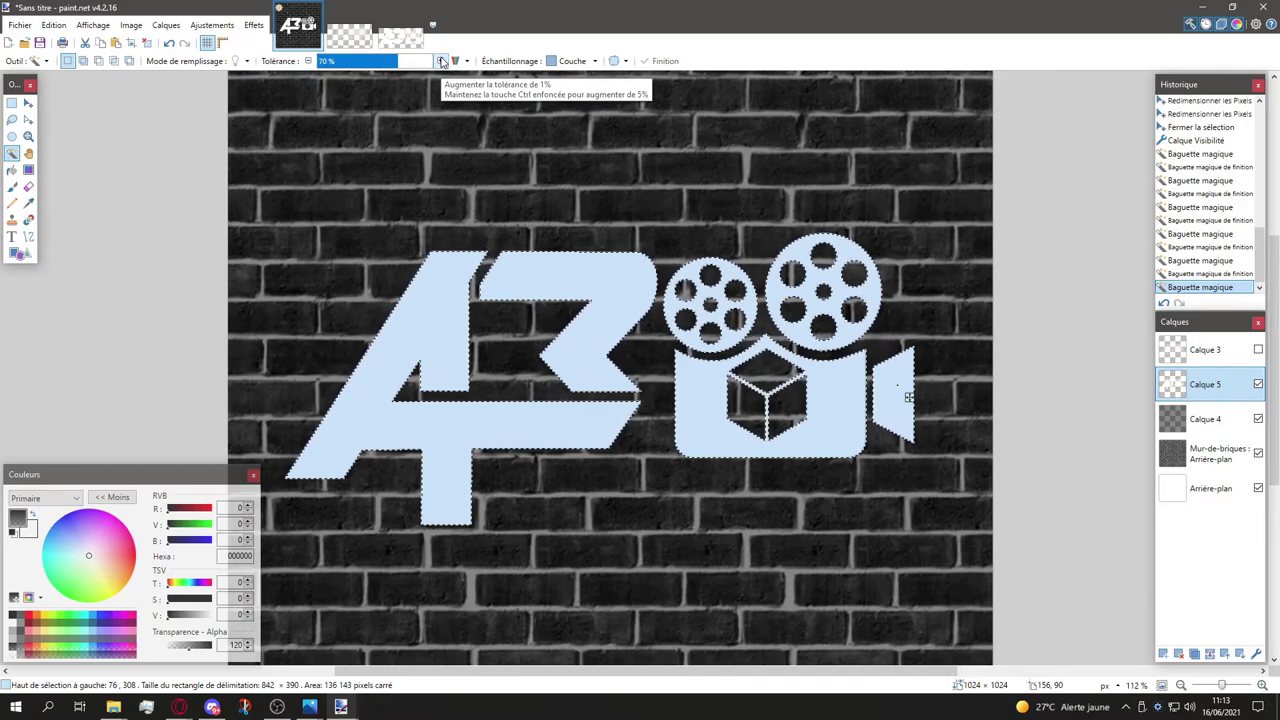
{"action": "left_click", "coordinate": [441, 61]}
{"action": "left_click", "coordinate": [441, 61]}
{"action": "left_click", "coordinate": [441, 61]}
{"action": "left_click", "coordinate": [441, 61]}
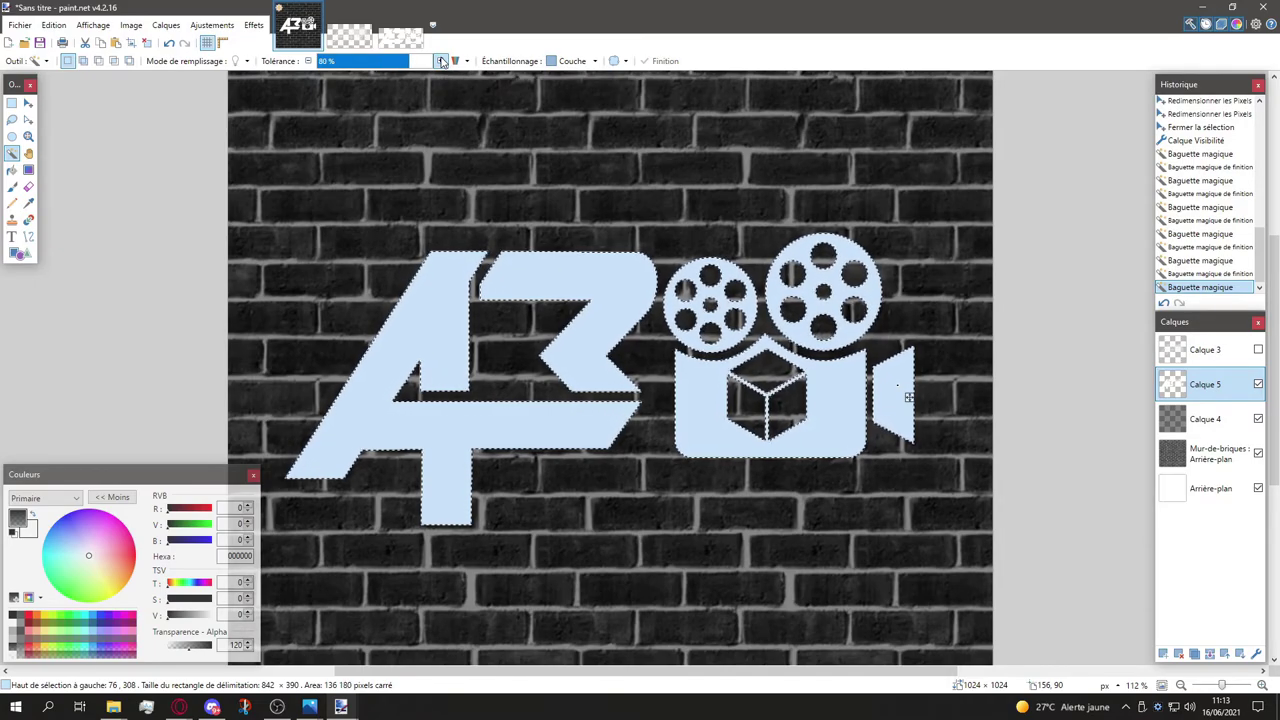
{"action": "left_click", "coordinate": [441, 61]}
{"action": "left_click", "coordinate": [441, 61]}
{"action": "left_click", "coordinate": [441, 61]}
{"action": "left_click", "coordinate": [441, 61]}
{"action": "left_click", "coordinate": [309, 61]}
{"action": "left_click", "coordinate": [309, 61]}
{"action": "left_click", "coordinate": [309, 61]}
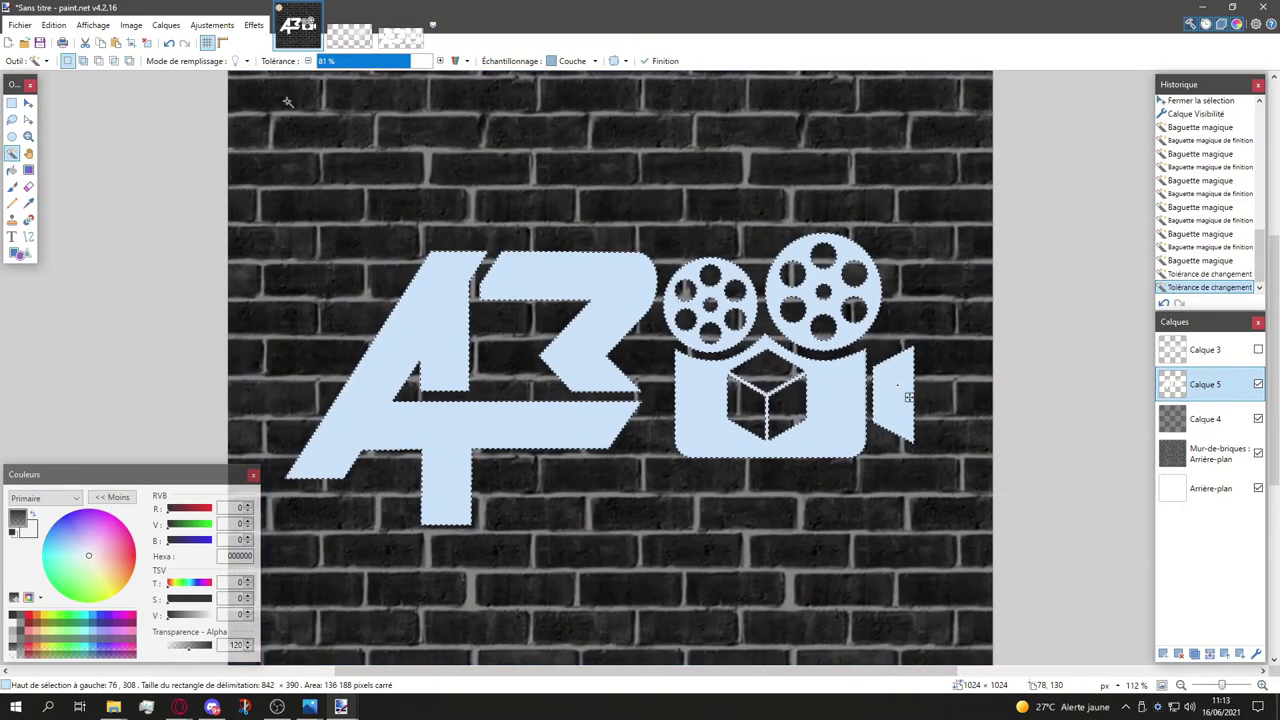
{"action": "left_click", "coordinate": [440, 61]}
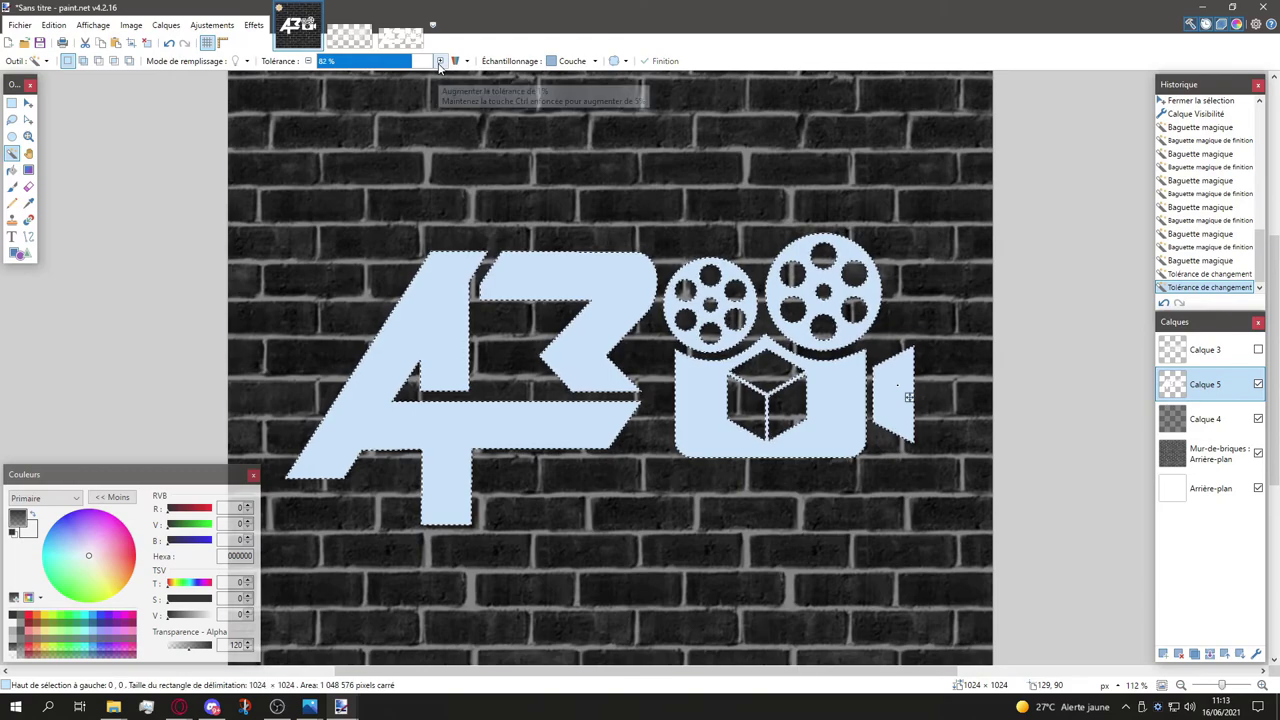
{"action": "left_click", "coordinate": [309, 61]}
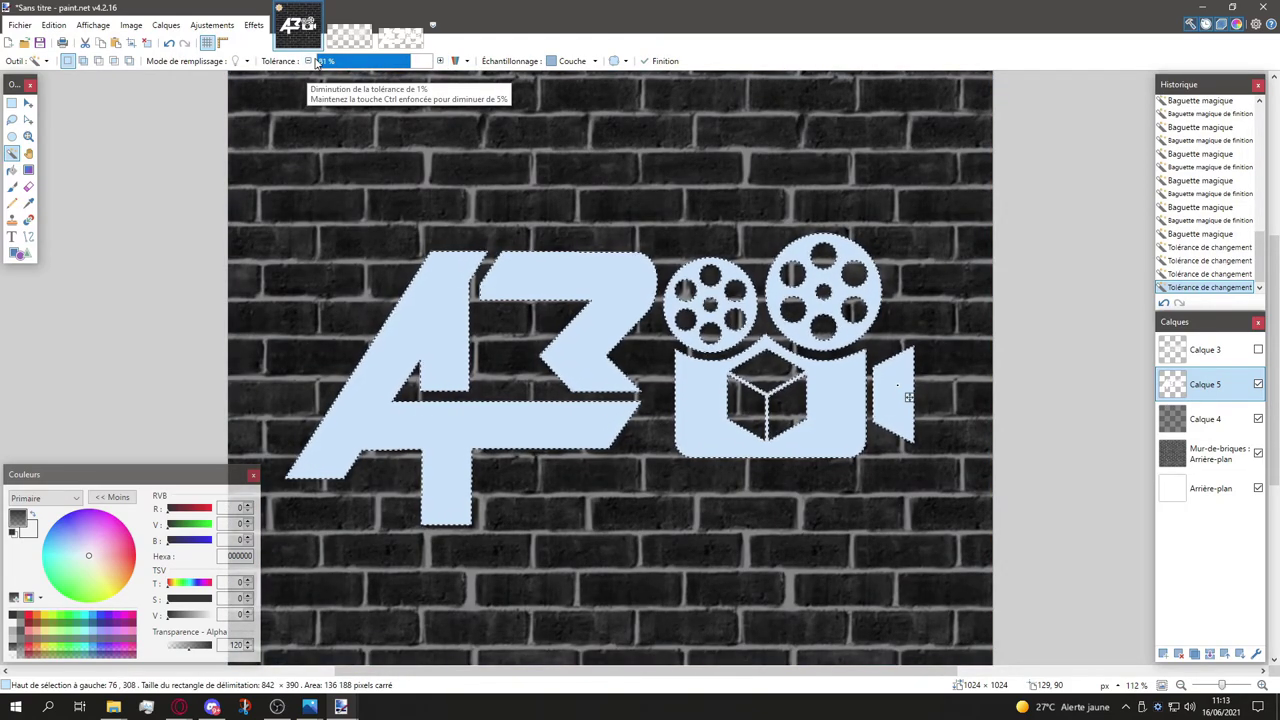
Step: Fade all the selected white logo shapes with a 200-pixel Eraser and show the neon logo layer again
{"action": "left_click", "coordinate": [11, 171]}
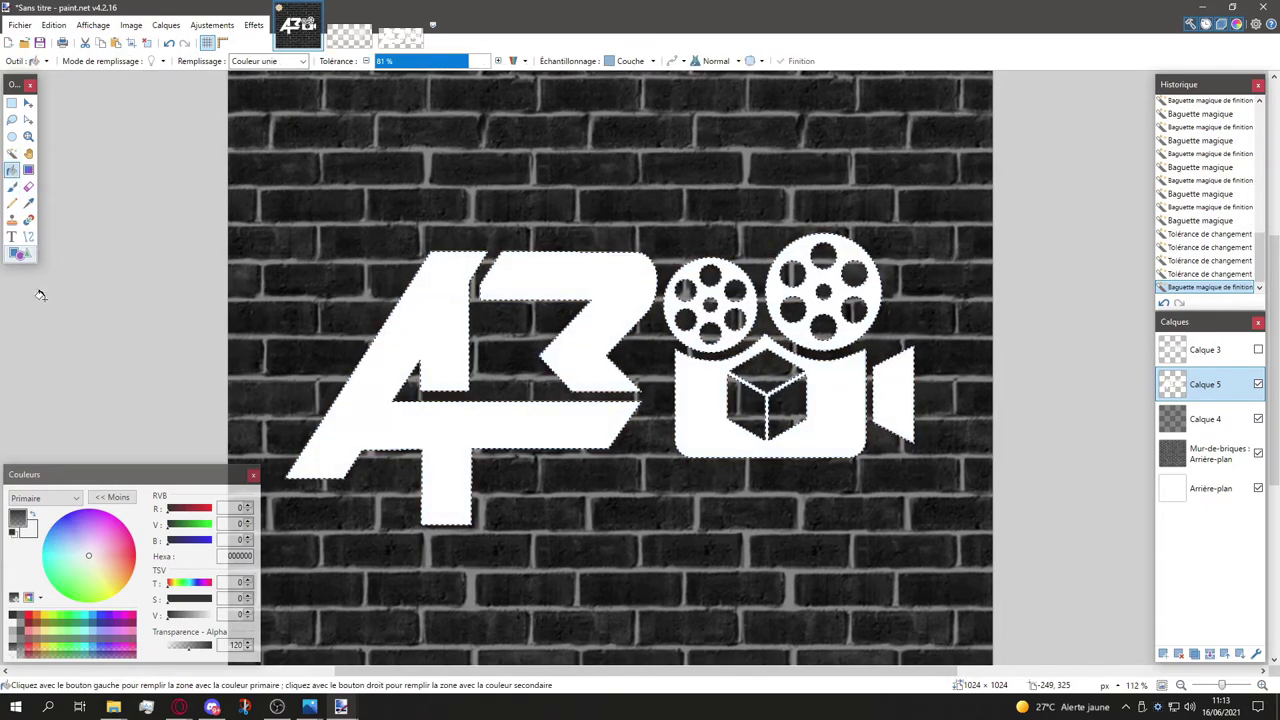
{"action": "left_click", "coordinate": [28, 186]}
{"action": "type", "text": "200"}
{"action": "left_click_drag", "start_coordinate": [286, 243], "coordinate": [630, 298]}
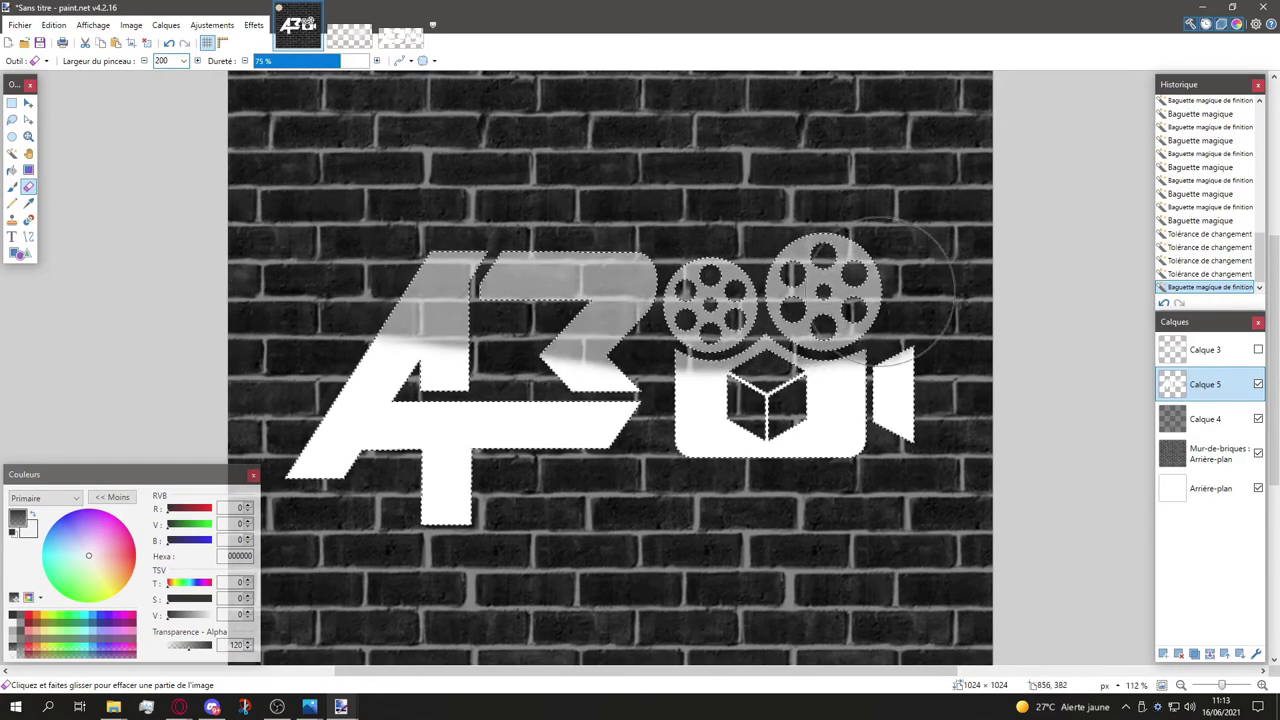
{"action": "mouse_move", "coordinate": [878, 290]}
{"action": "left_mouse_down"}
{"action": "mouse_move", "coordinate": [922, 350]}
{"action": "mouse_move", "coordinate": [867, 400]}
{"action": "left_mouse_up"}
{"action": "mouse_move", "coordinate": [340, 470]}
{"action": "left_mouse_down"}
{"action": "mouse_move", "coordinate": [375, 500]}
{"action": "mouse_move", "coordinate": [608, 500]}
{"action": "left_mouse_up"}
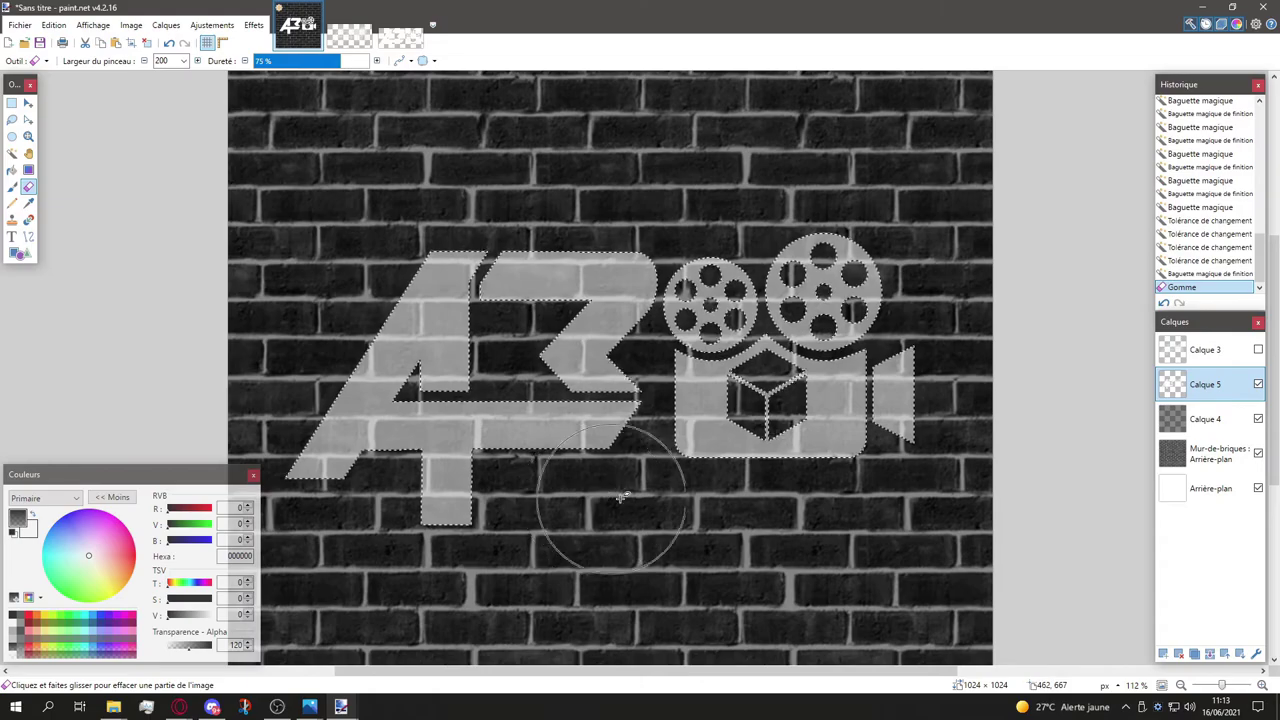
{"action": "left_click", "coordinate": [1258, 351]}
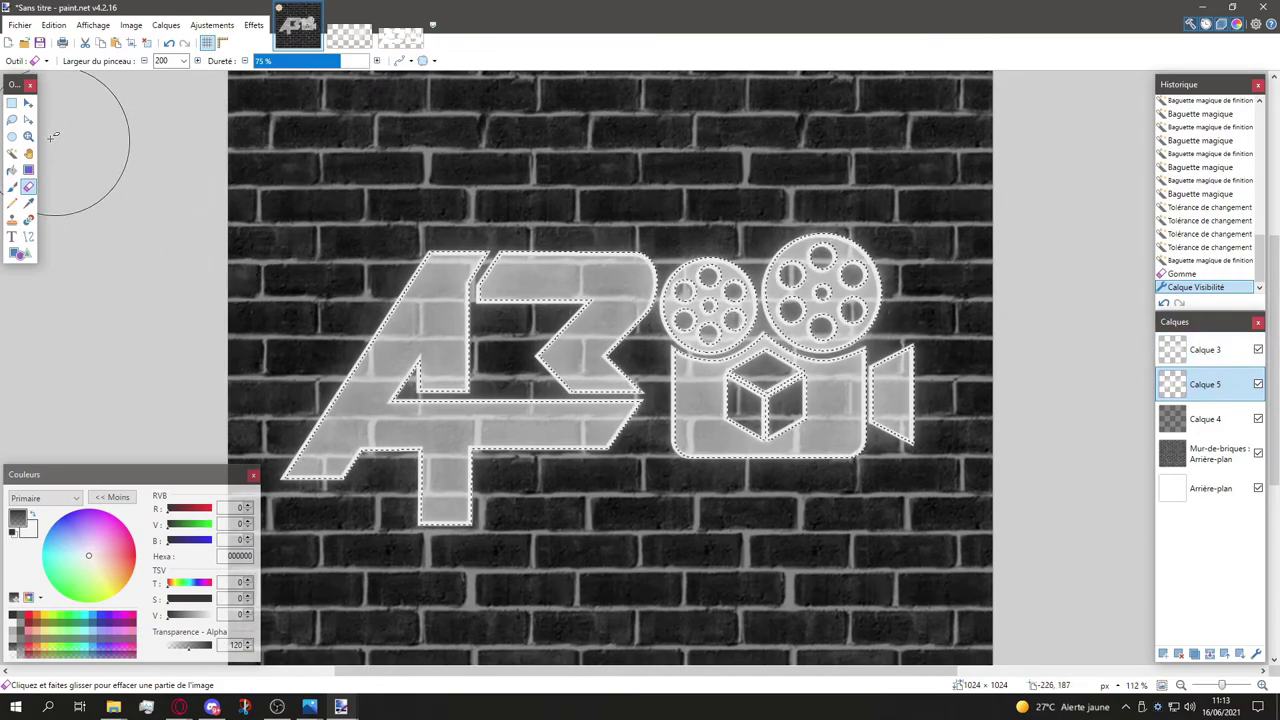
Step: Select a rectangle of about 935 × 497 pixels around the faded logo and narrow its pixels to about 932 pixels
{"action": "left_click", "coordinate": [12, 103]}
{"action": "left_click_drag", "start_coordinate": [245, 198], "coordinate": [941, 567]}
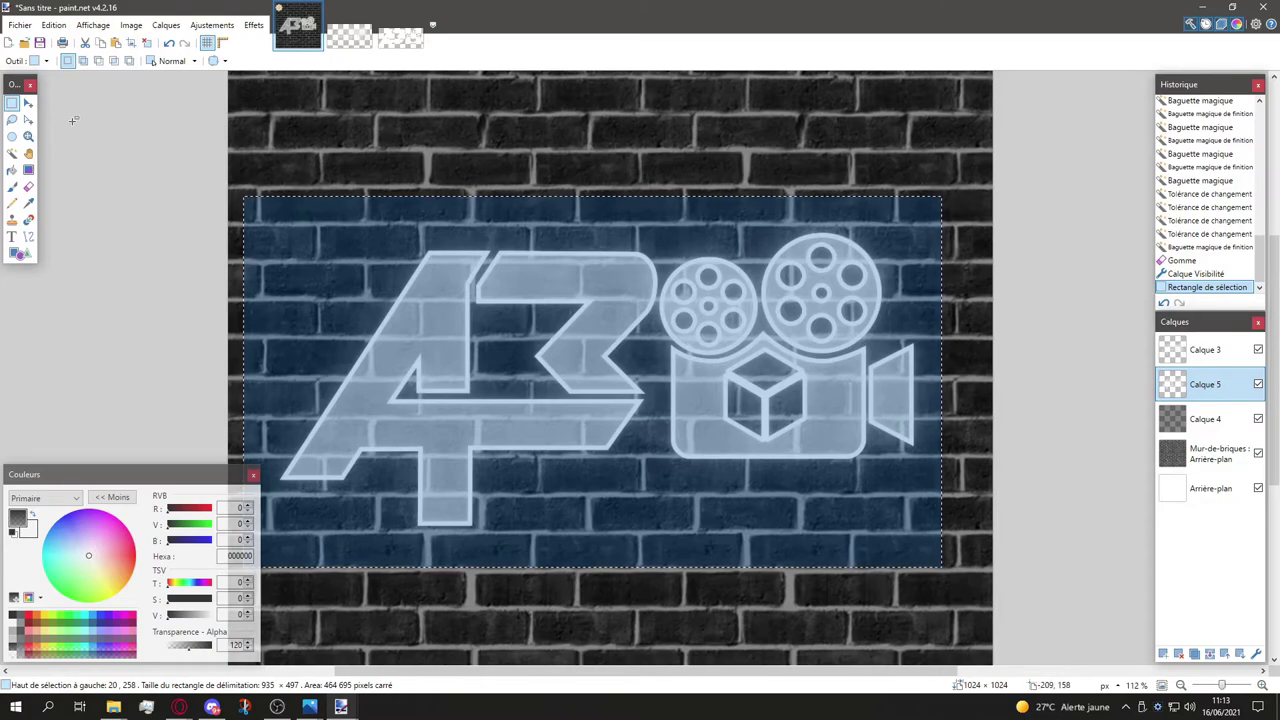
{"action": "left_click", "coordinate": [28, 103]}
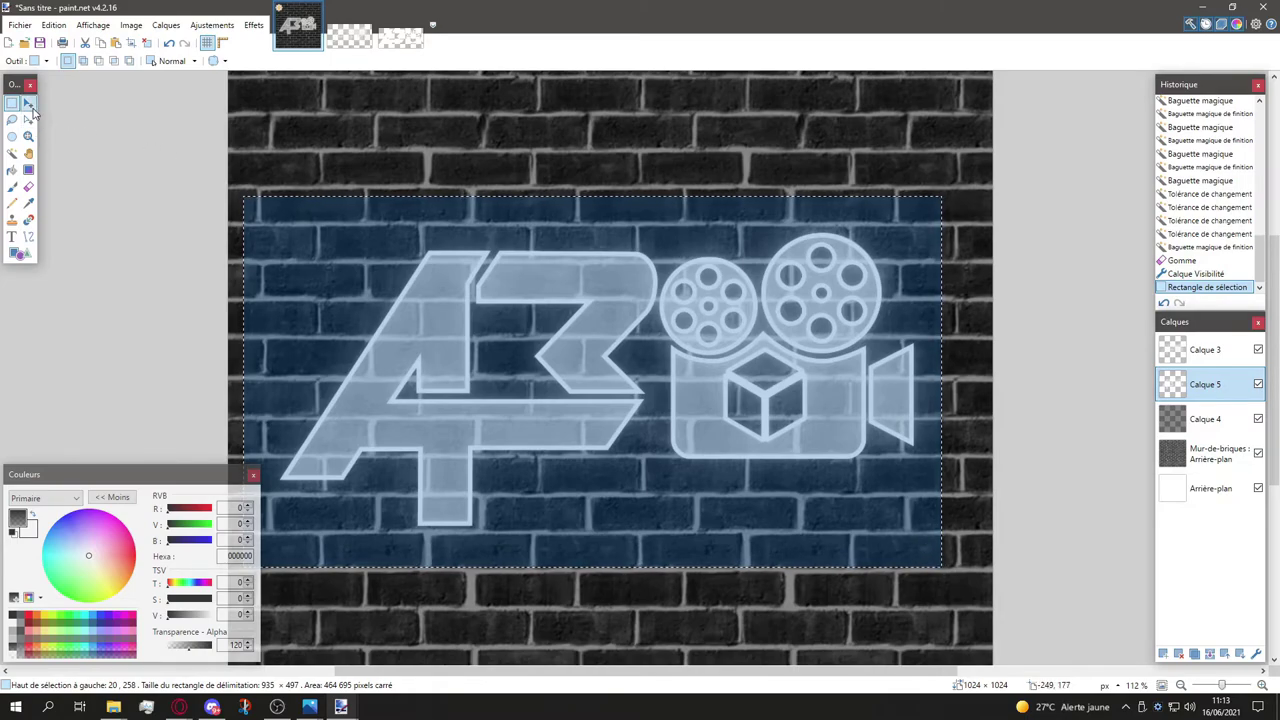
{"action": "left_click_drag", "start_coordinate": [943, 390], "coordinate": [941, 383]}
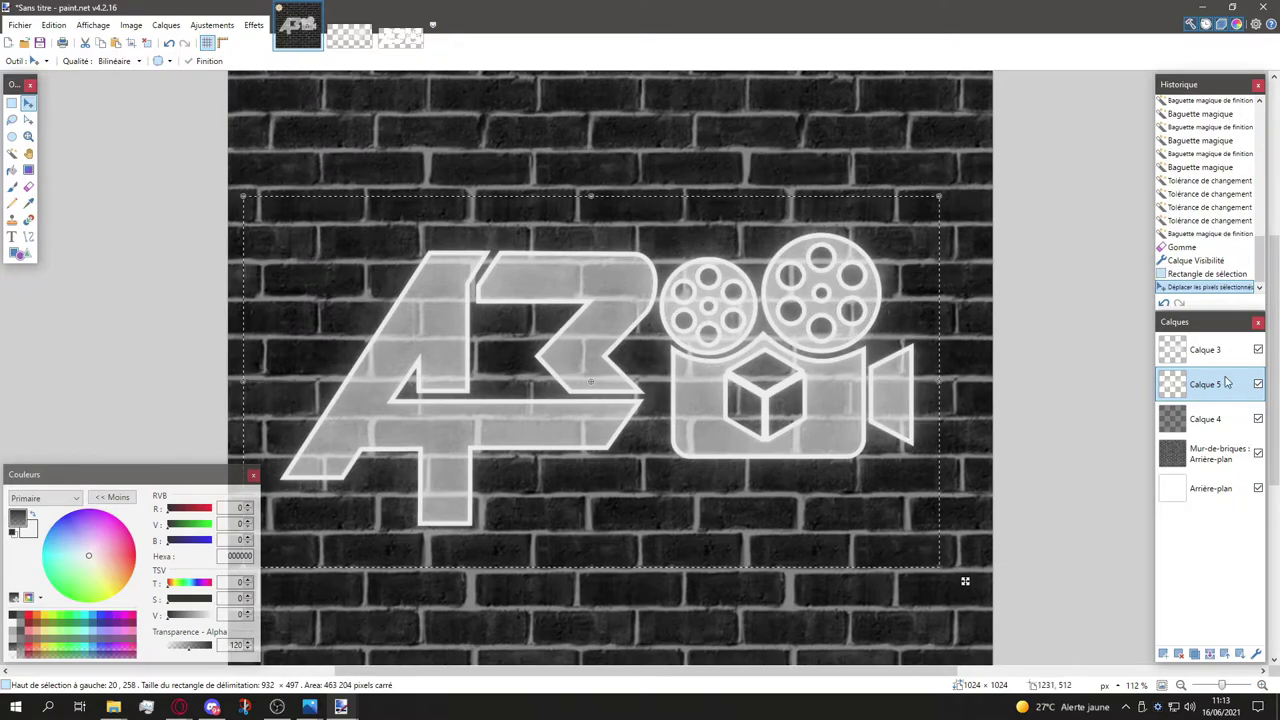
Step: Compare the faded logo with the neon logo layer shown and hidden, leaving the neon layer hidden
{"action": "left_click", "coordinate": [1259, 351]}
{"action": "left_click", "coordinate": [1259, 351]}
{"action": "left_click", "coordinate": [1259, 351]}
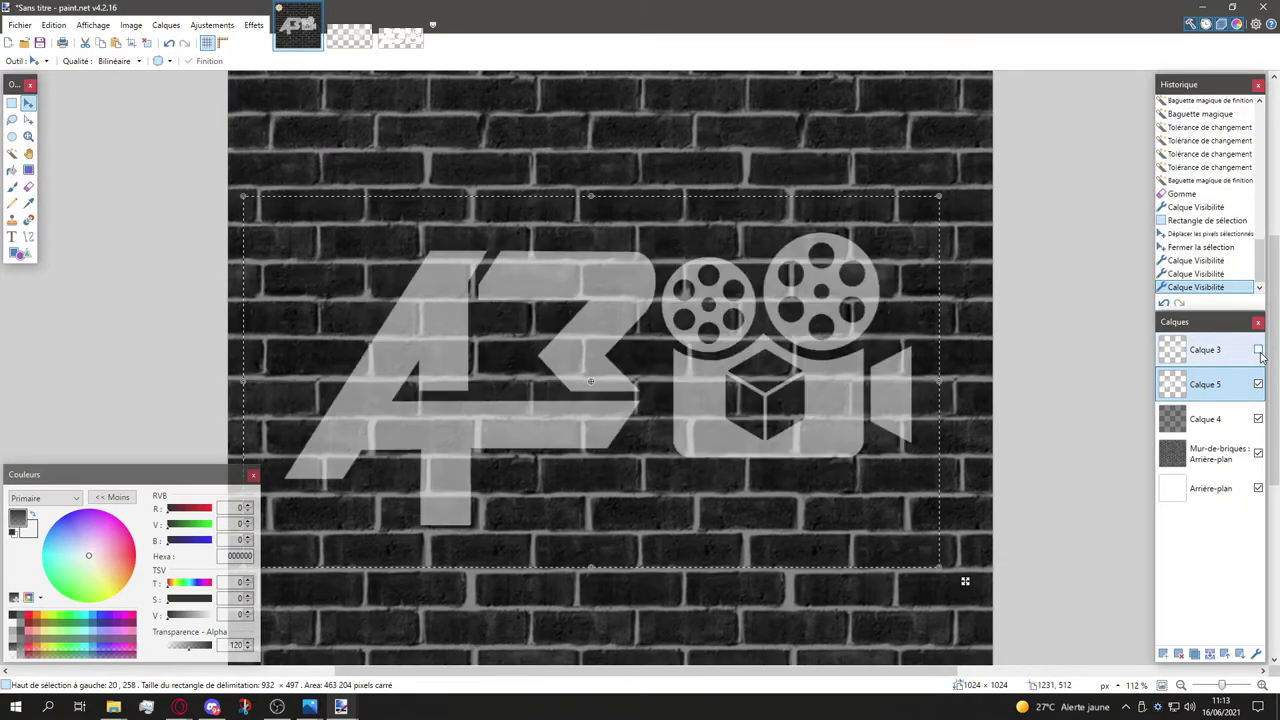
{"action": "left_click", "coordinate": [1259, 351]}
{"action": "left_click", "coordinate": [1259, 351]}
{"action": "left_click", "coordinate": [1259, 351]}
{"action": "left_click", "coordinate": [1259, 351]}
{"action": "left_click", "coordinate": [1259, 351]}
{"action": "left_click", "coordinate": [1259, 351]}
{"action": "left_click", "coordinate": [1259, 351]}
{"action": "left_click", "coordinate": [1259, 351]}
{"action": "left_click", "coordinate": [1259, 351]}
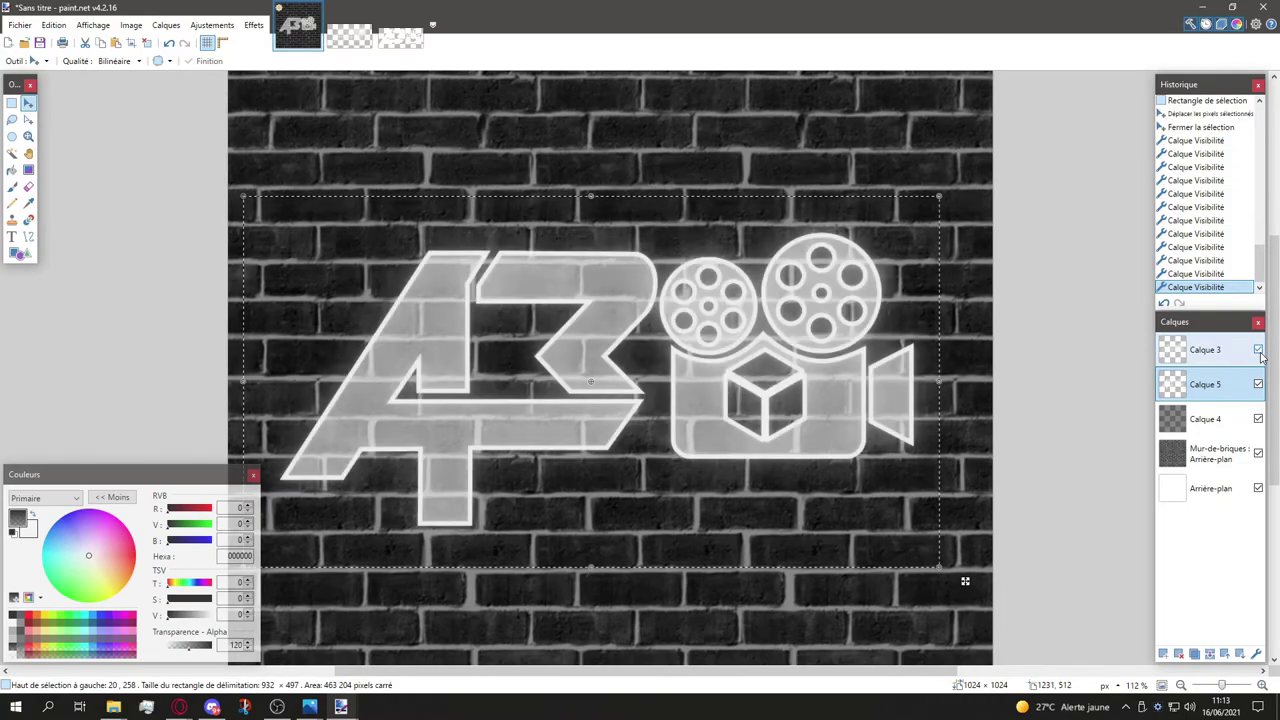
{"action": "left_click", "coordinate": [1259, 351]}
{"action": "left_click", "coordinate": [12, 103]}
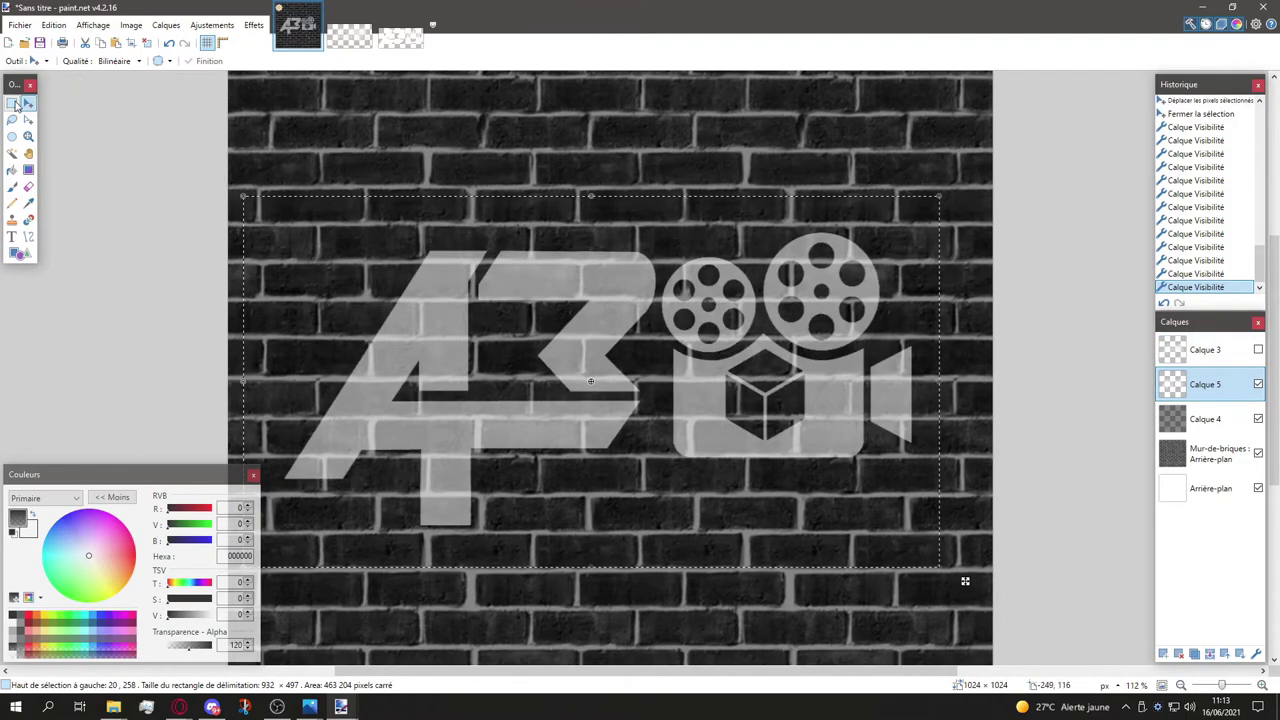
Step: Clear the selection and show the neon logo layer, comparing it with and without the faded logo layer beneath
{"action": "left_click", "coordinate": [520, 259]}
{"action": "scroll", "coordinate": [610, 295], "scroll_direction": "down", "scroll_amount": 3}
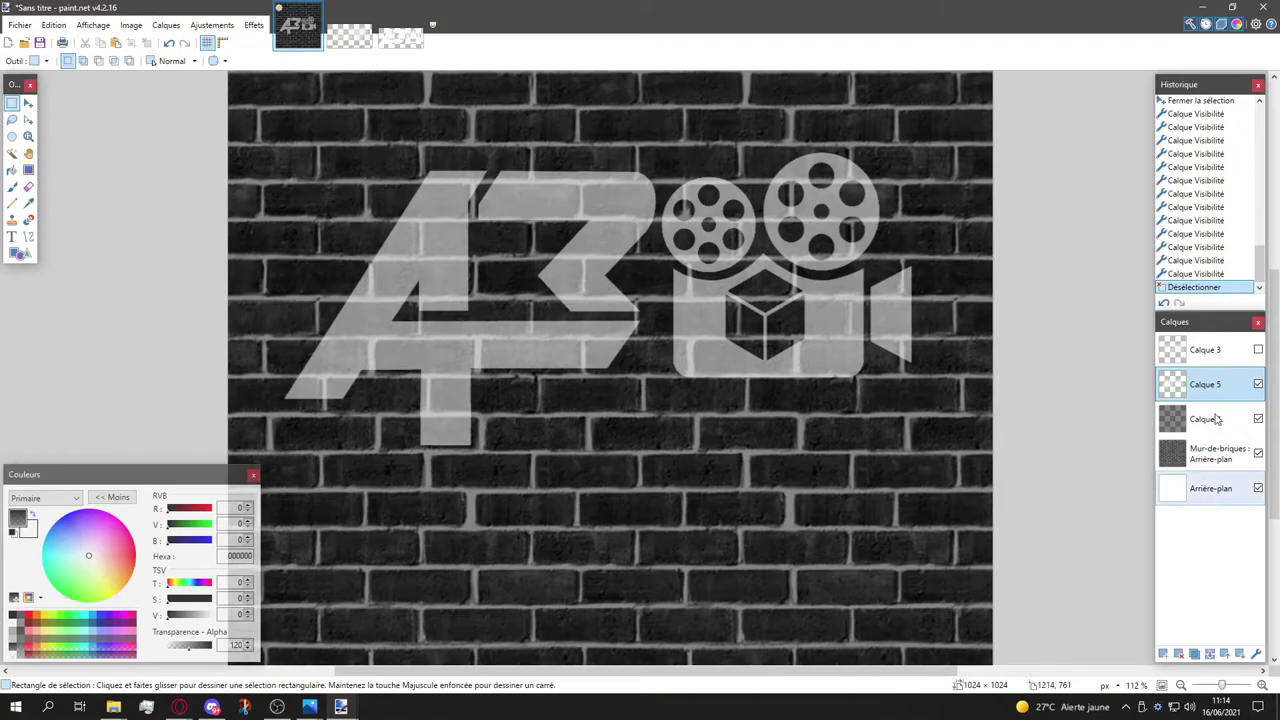
{"action": "left_click", "coordinate": [1258, 351]}
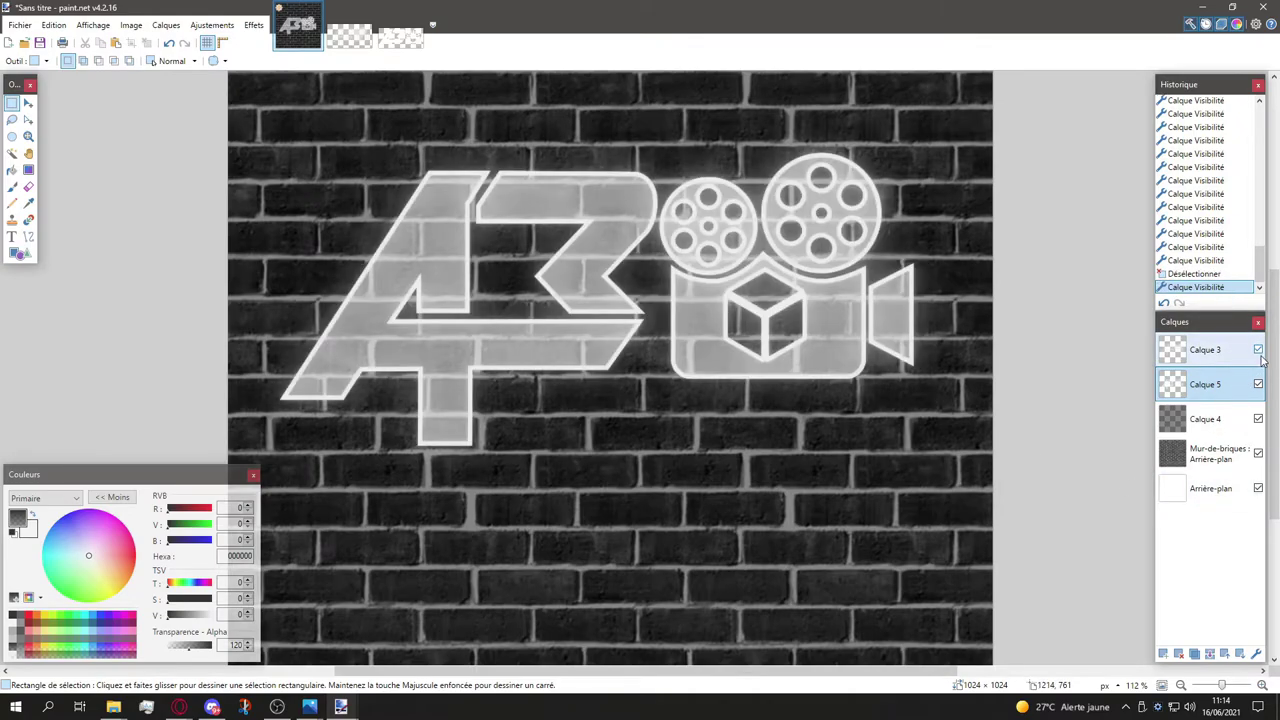
{"action": "left_click", "coordinate": [1258, 385]}
{"action": "left_click", "coordinate": [1258, 385]}
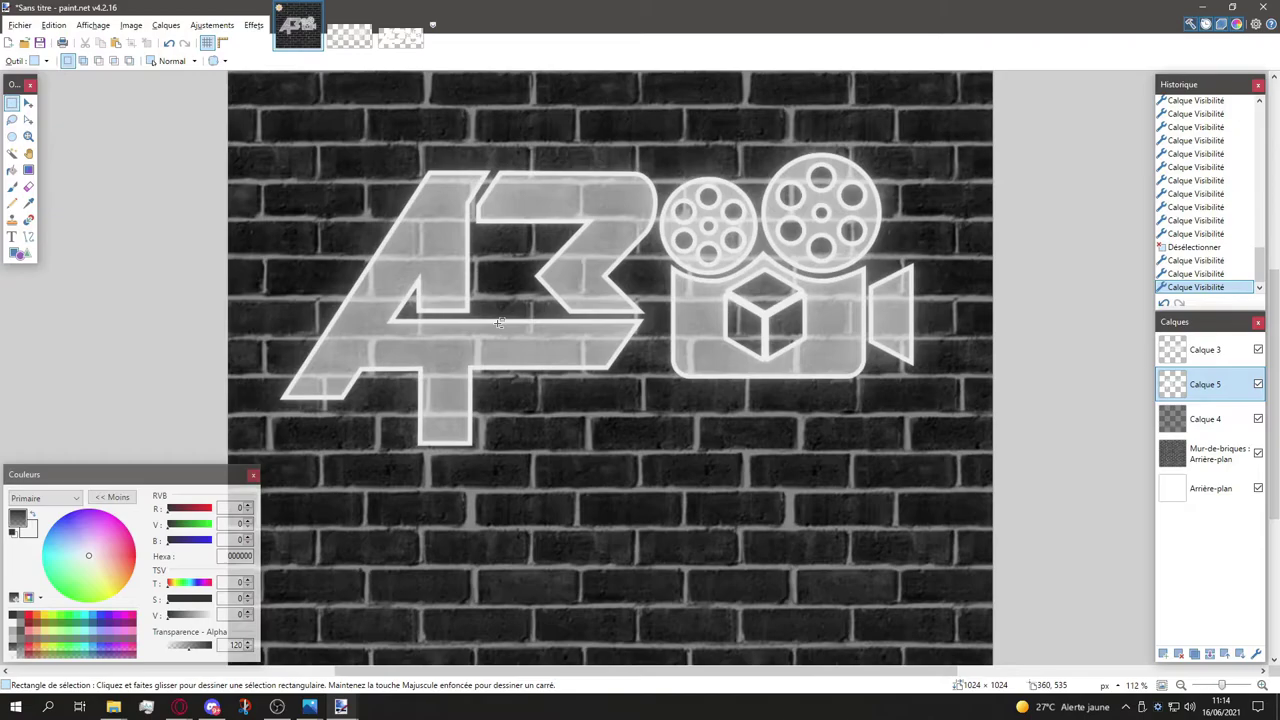
Step: Add a new layer and move it to the top of the layer stack, above the neon logo
{"action": "scroll", "coordinate": [520, 326], "scroll_direction": "up", "scroll_amount": 1}
{"action": "scroll", "coordinate": [603, 336], "scroll_direction": "down", "scroll_amount": 2}
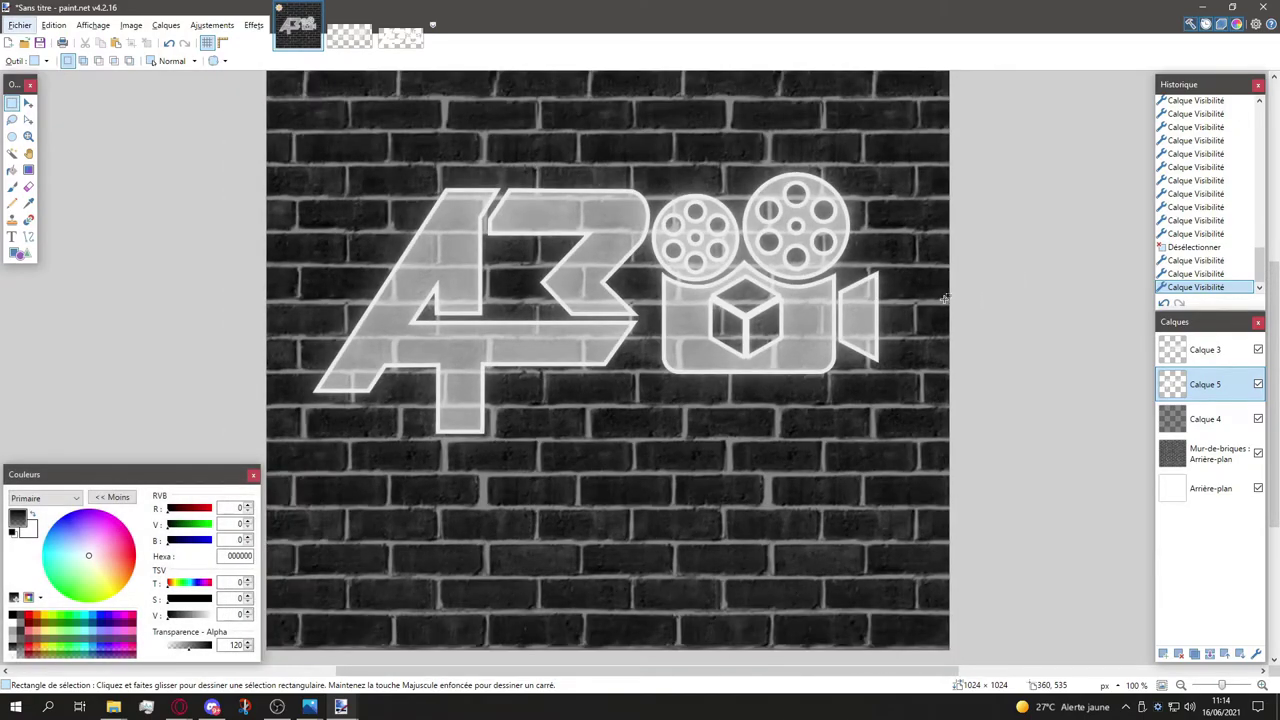
{"action": "scroll", "coordinate": [243, 265], "scroll_direction": "down", "scroll_amount": 2}
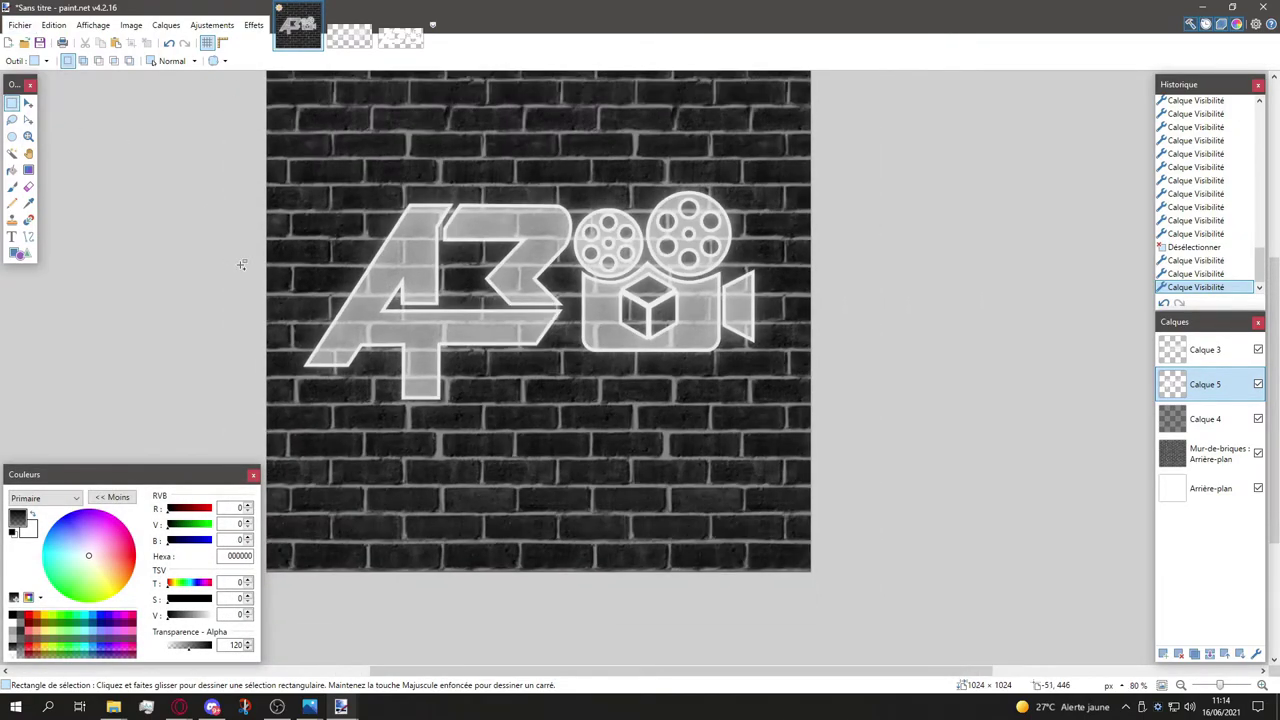
{"action": "scroll", "coordinate": [359, 298], "scroll_direction": "left", "scroll_amount": 1}
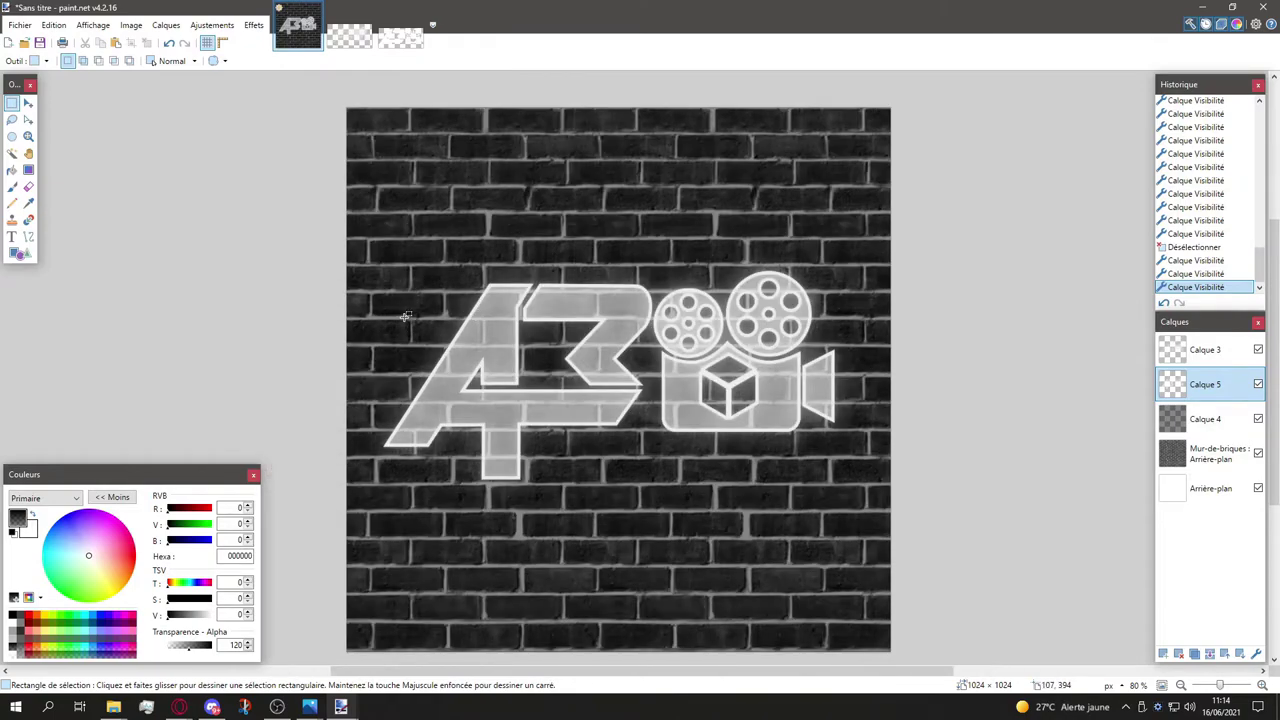
{"action": "scroll", "coordinate": [405, 317], "scroll_direction": "left", "scroll_amount": 1}
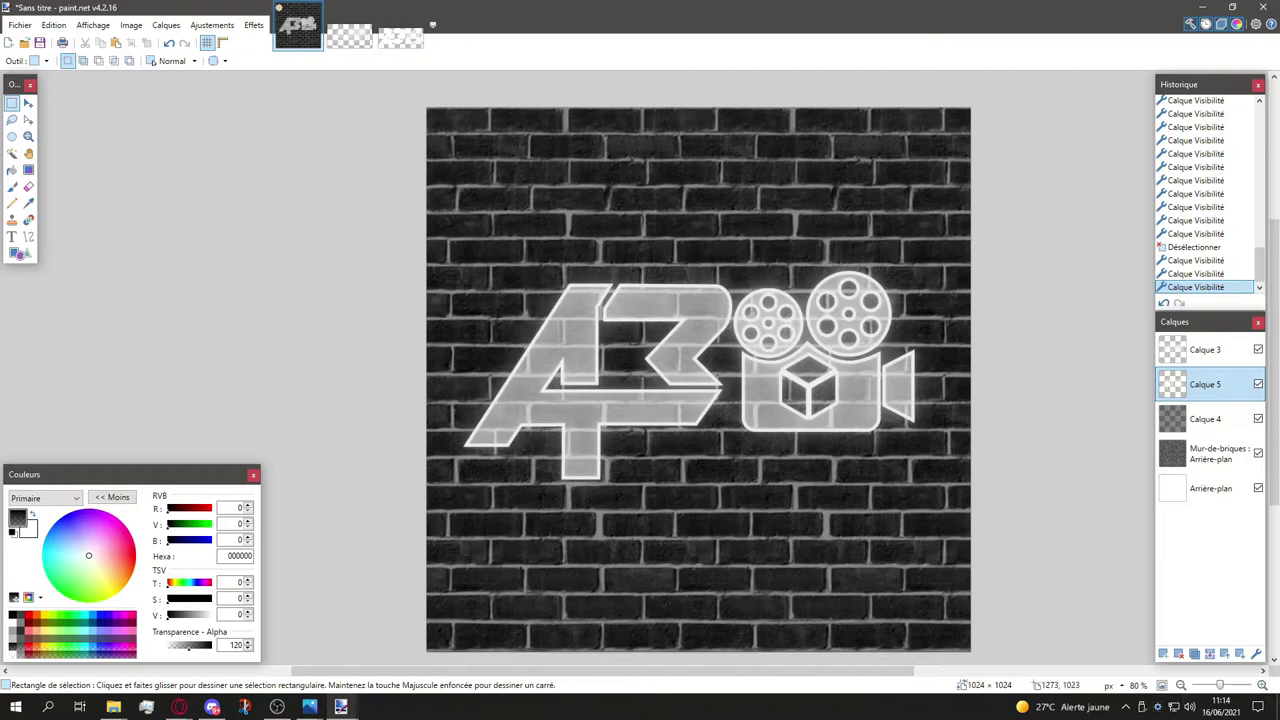
{"action": "left_click", "coordinate": [1170, 652]}
{"action": "left_click_drag", "start_coordinate": [1205, 350], "coordinate": [1205, 353]}
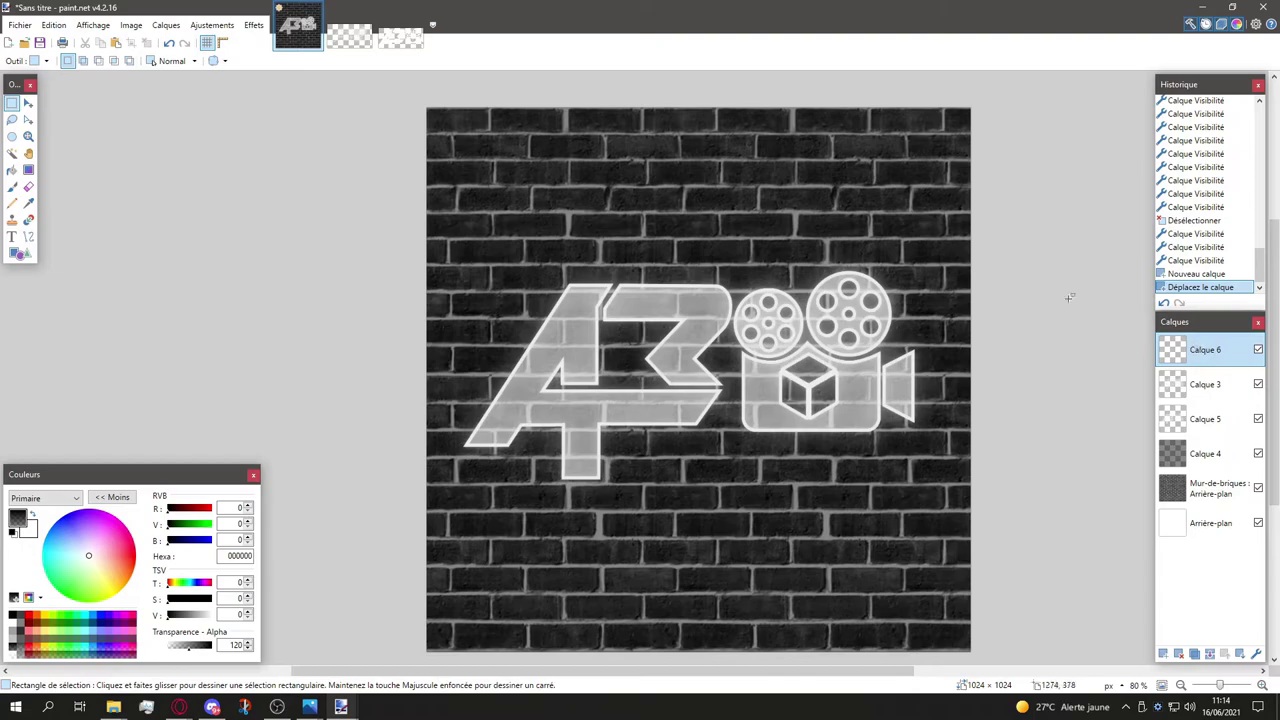
Step: Draw a filled triangle about 647 × 1075 pixels over the middle of the canvas on the new layer
{"action": "left_click", "coordinate": [18, 253]}
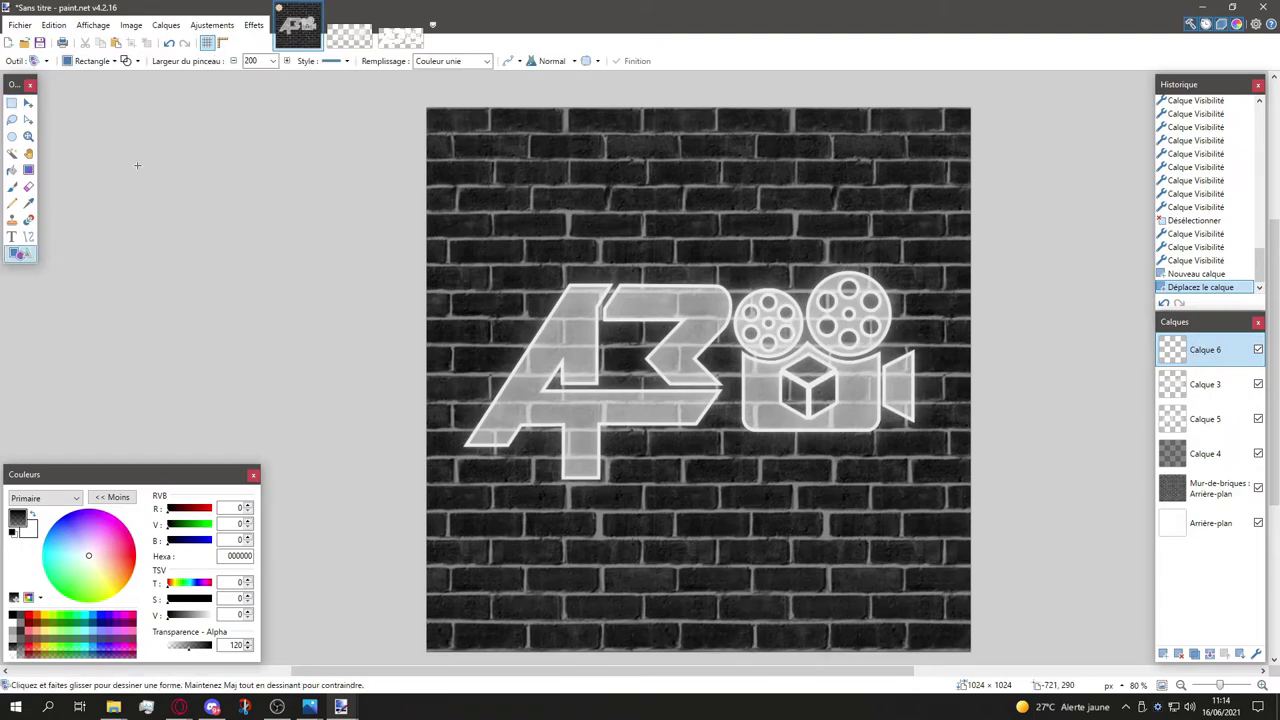
{"action": "left_click", "coordinate": [92, 61]}
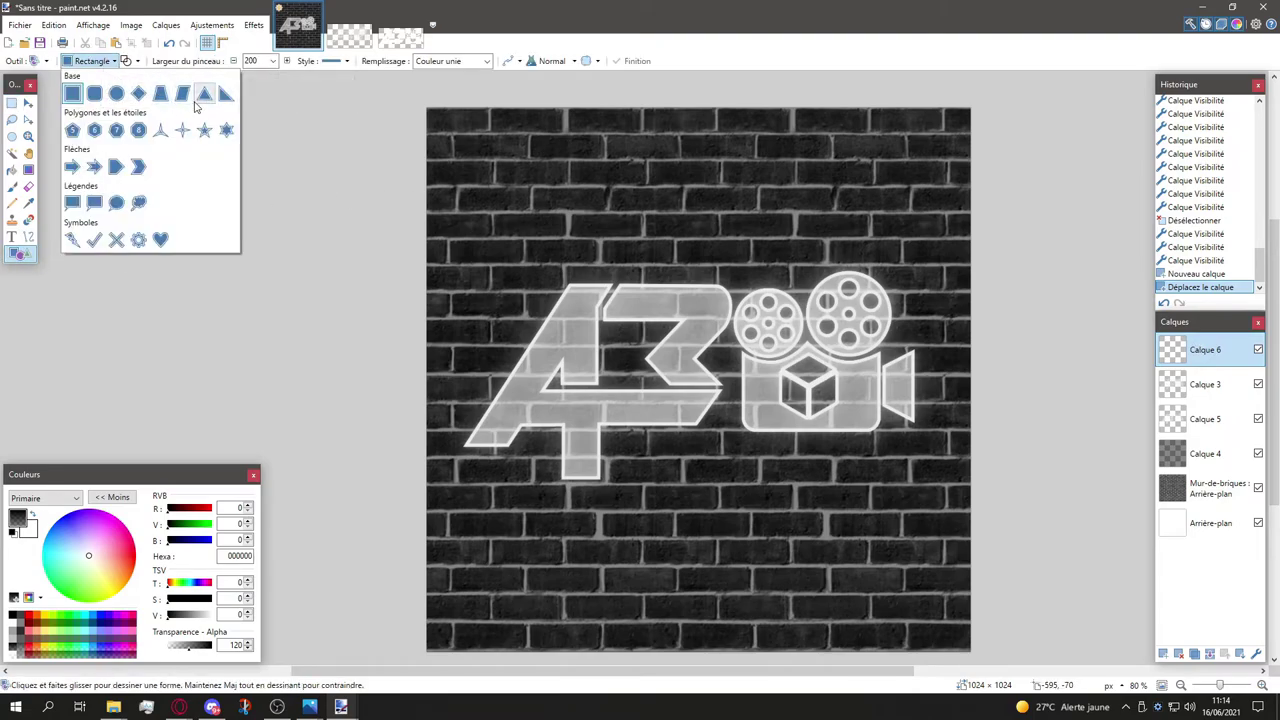
{"action": "left_click", "coordinate": [203, 95]}
{"action": "mouse_move", "coordinate": [468, 104]}
{"action": "left_mouse_down"}
{"action": "mouse_move", "coordinate": [560, 122]}
{"action": "mouse_move", "coordinate": [680, 300]}
{"action": "mouse_move", "coordinate": [801, 601]}
{"action": "mouse_move", "coordinate": [851, 640]}
{"action": "left_mouse_up"}
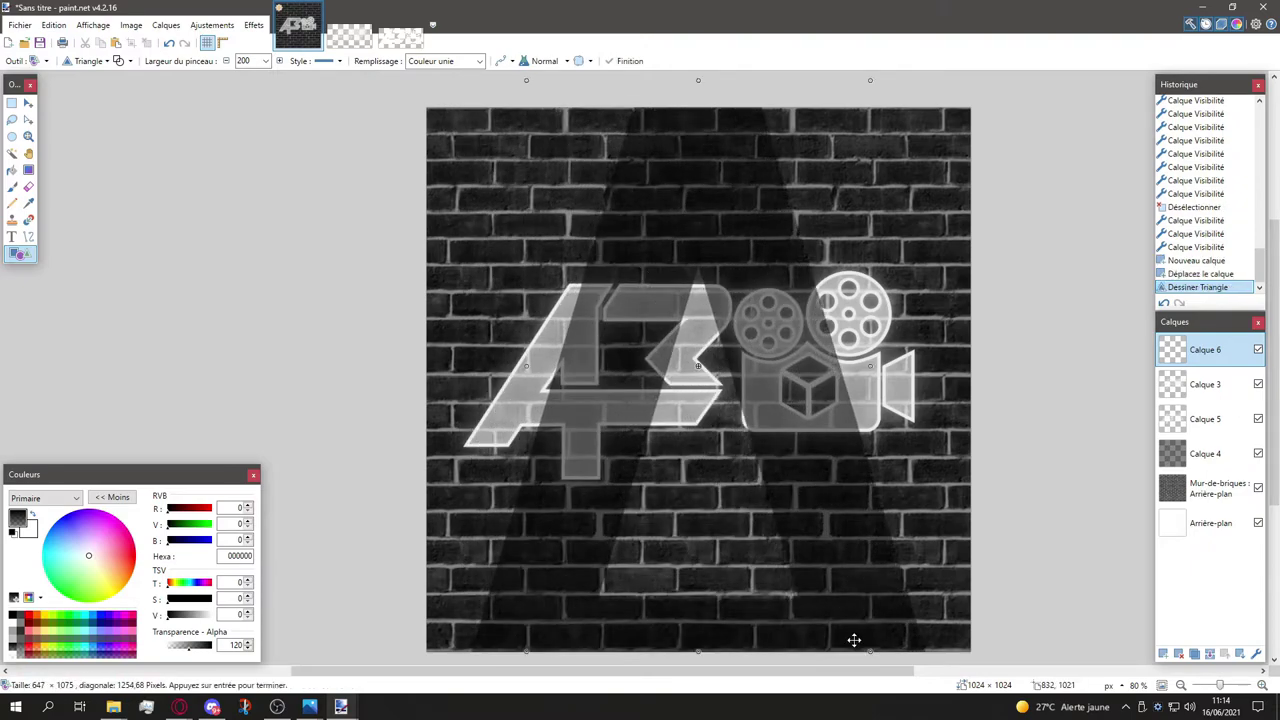
{"action": "left_click", "coordinate": [118, 61]}
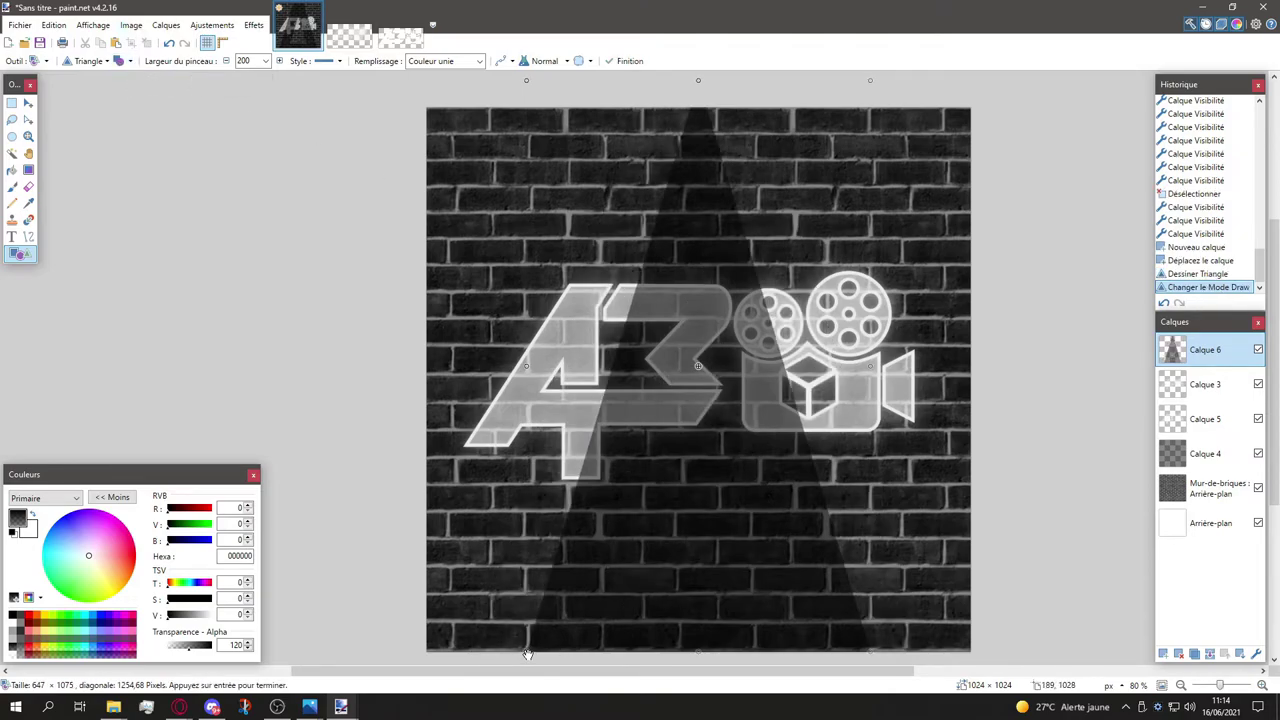
Step: Enlarge the triangle to about 855 × 1398 pixels and rotate it about -25.91°, with its tip just above the canvas's upper-left edge
{"action": "left_click_drag", "start_coordinate": [700, 652], "coordinate": [705, 671]}
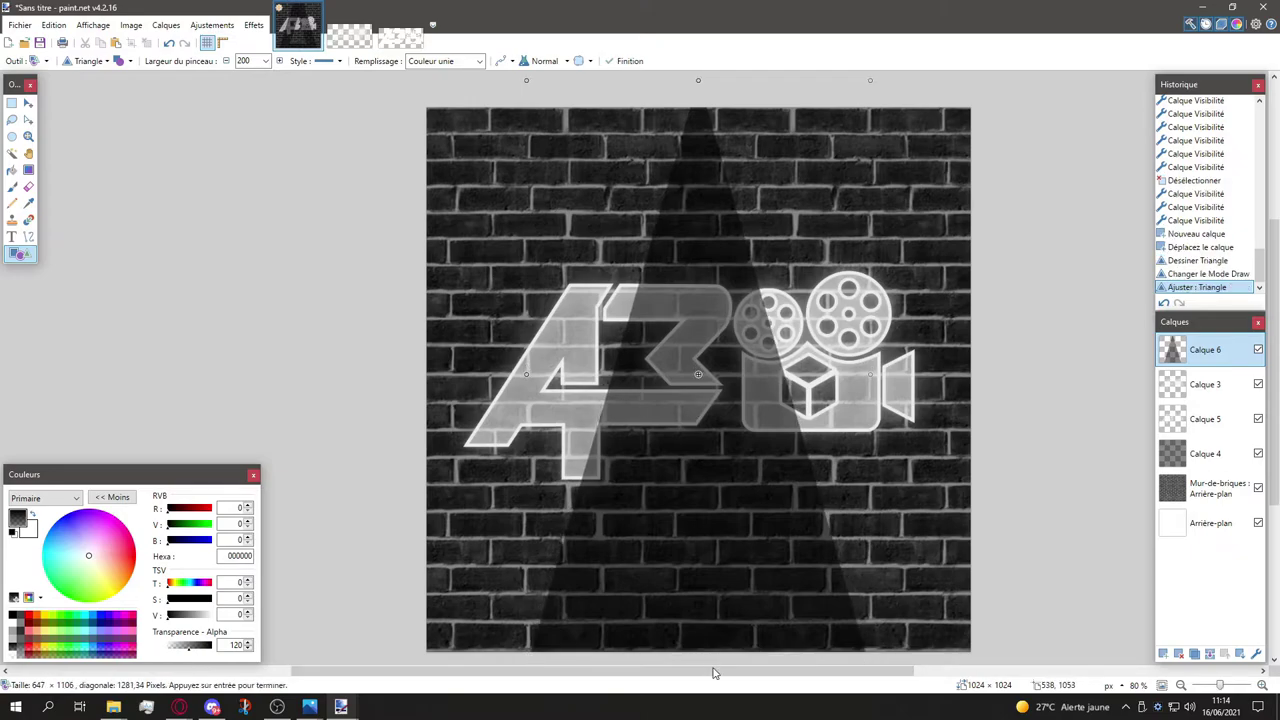
{"action": "left_click_drag", "start_coordinate": [509, 88], "coordinate": [325, 156]}
{"action": "left_click_drag", "start_coordinate": [673, 326], "coordinate": [770, 500]}
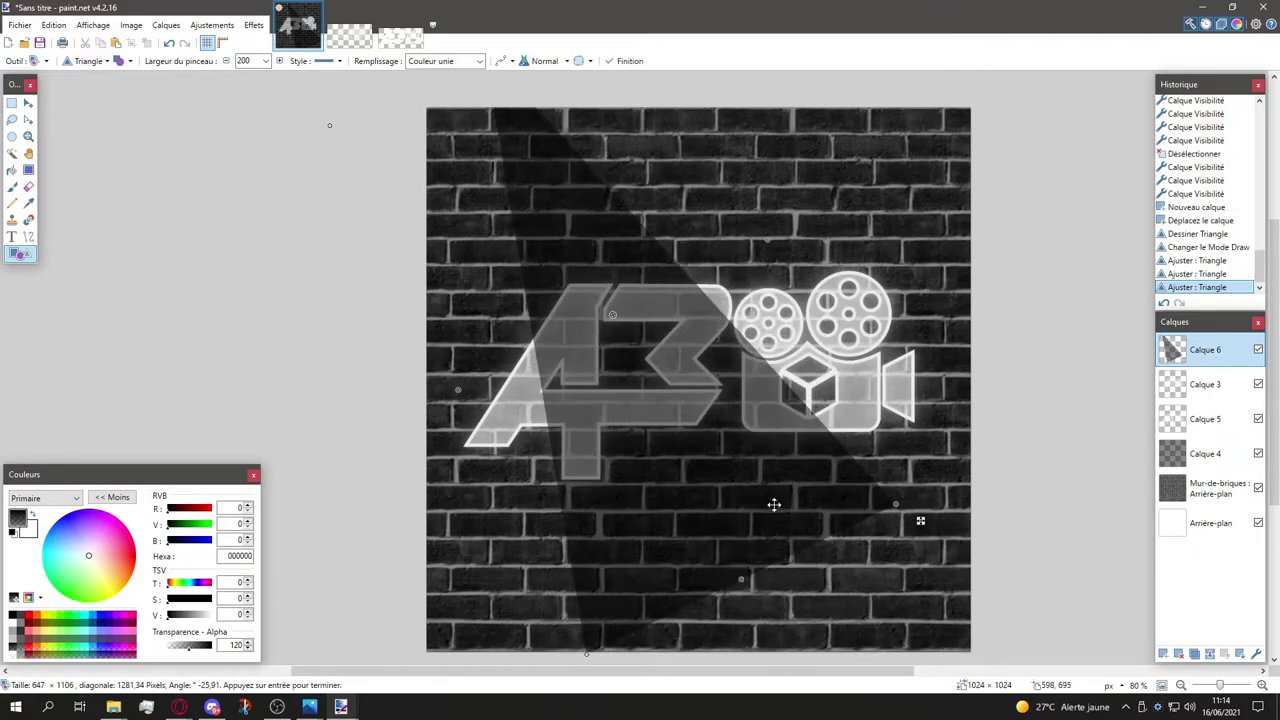
{"action": "left_click_drag", "start_coordinate": [894, 500], "coordinate": [1062, 591]}
{"action": "left_click_drag", "start_coordinate": [777, 443], "coordinate": [748, 476]}
{"action": "left_click_drag", "start_coordinate": [733, 473], "coordinate": [718, 472]}
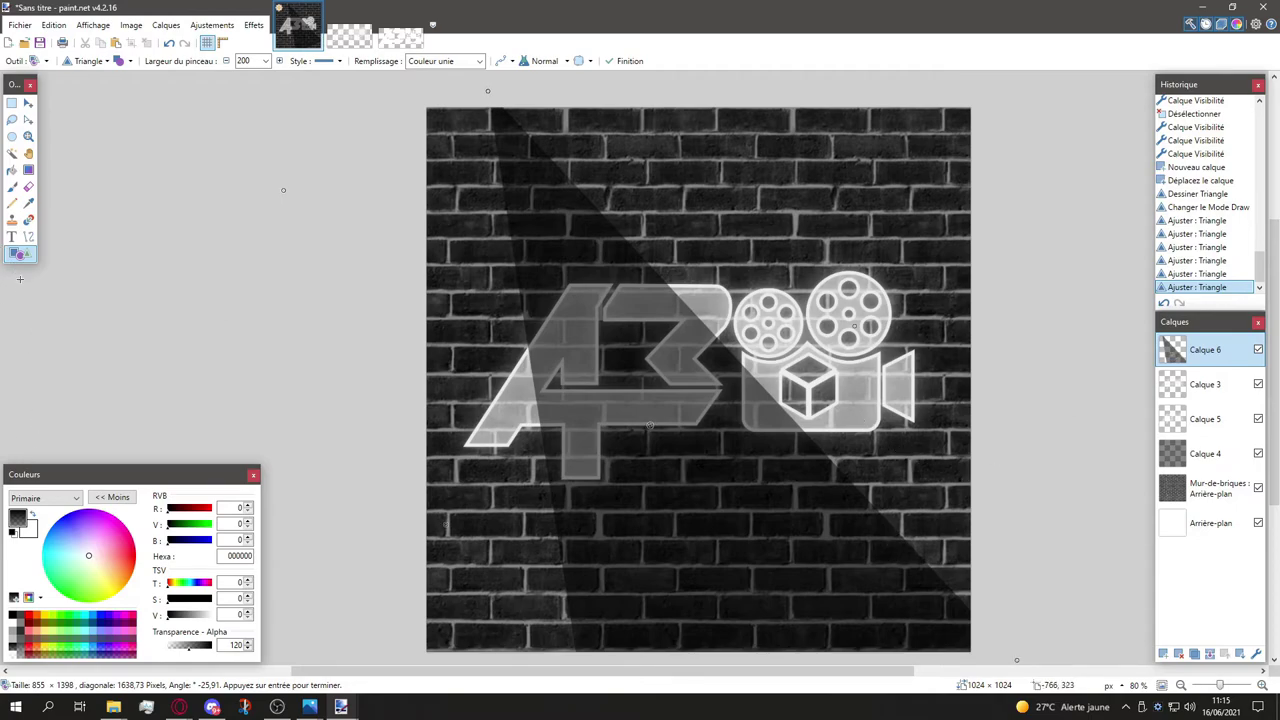
Step: Recolour the triangle opaque blue (0000FF) and select it with the Magic Wand at 81 % tolerance
{"action": "left_click_drag", "start_coordinate": [196, 647], "coordinate": [230, 656]}
{"action": "left_click_drag", "start_coordinate": [197, 541], "coordinate": [238, 548]}
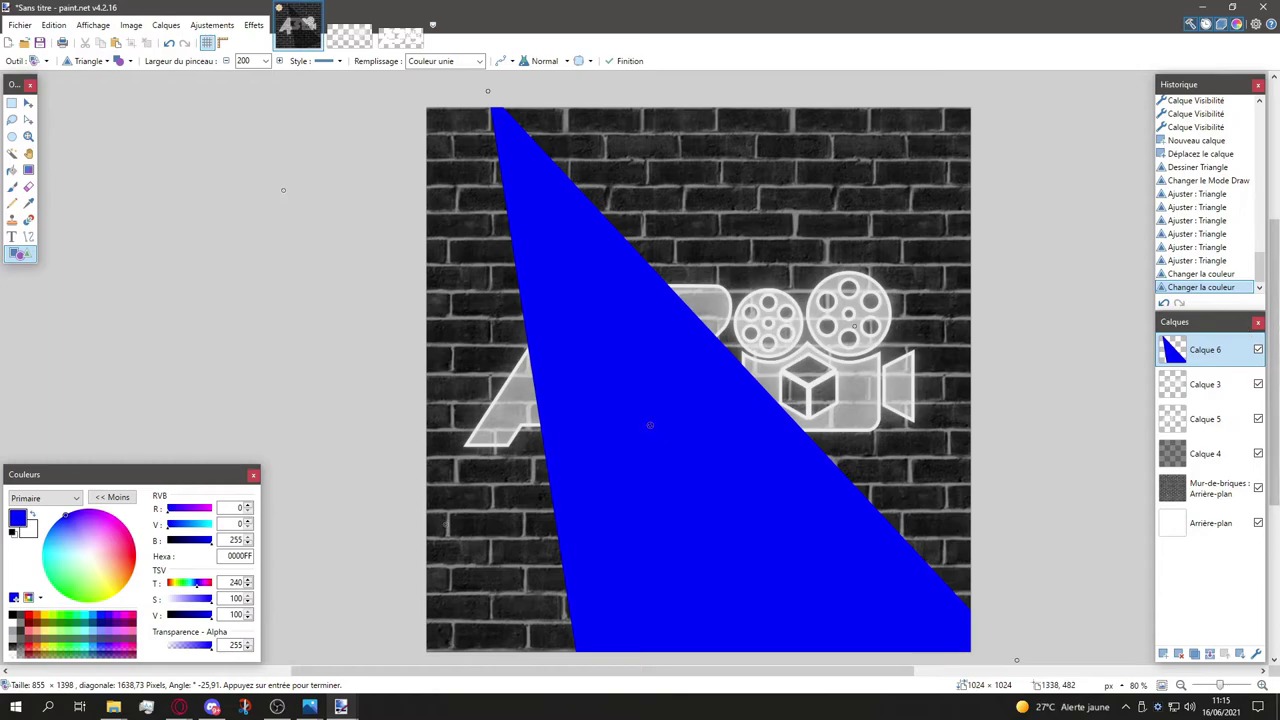
{"action": "left_click", "coordinate": [12, 153]}
{"action": "left_click", "coordinate": [624, 345]}
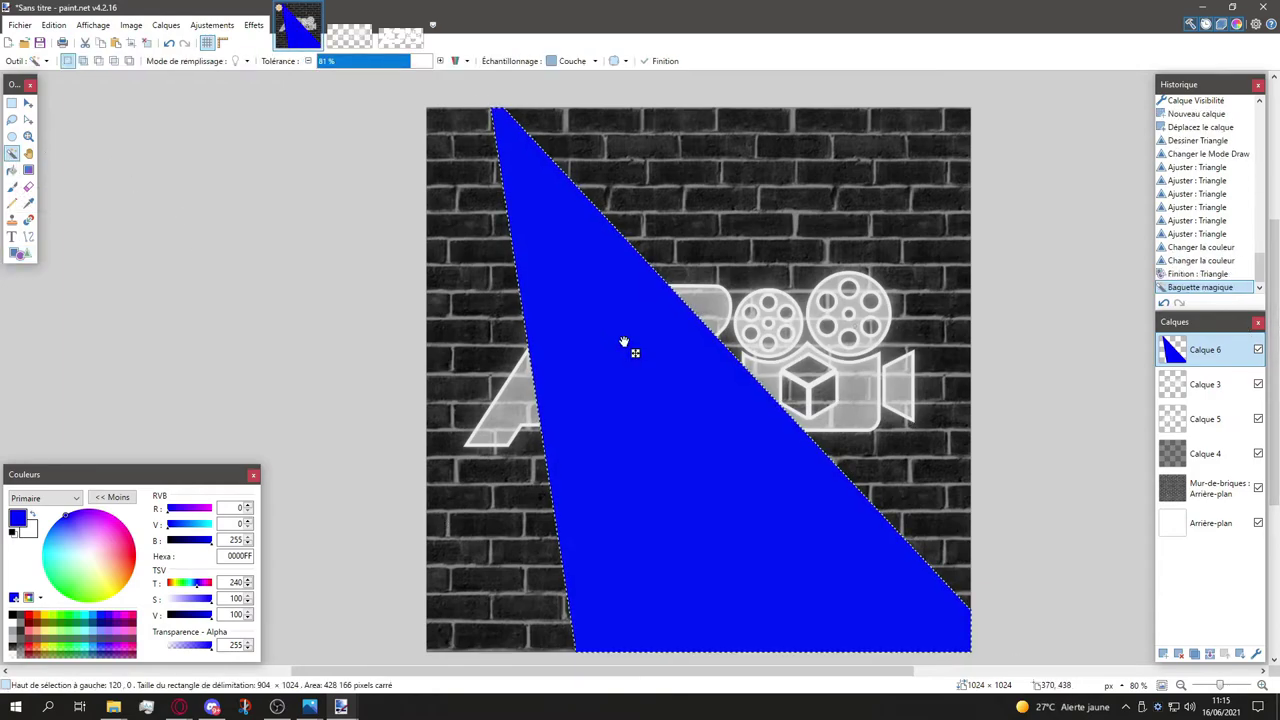
{"action": "left_click", "coordinate": [440, 61]}
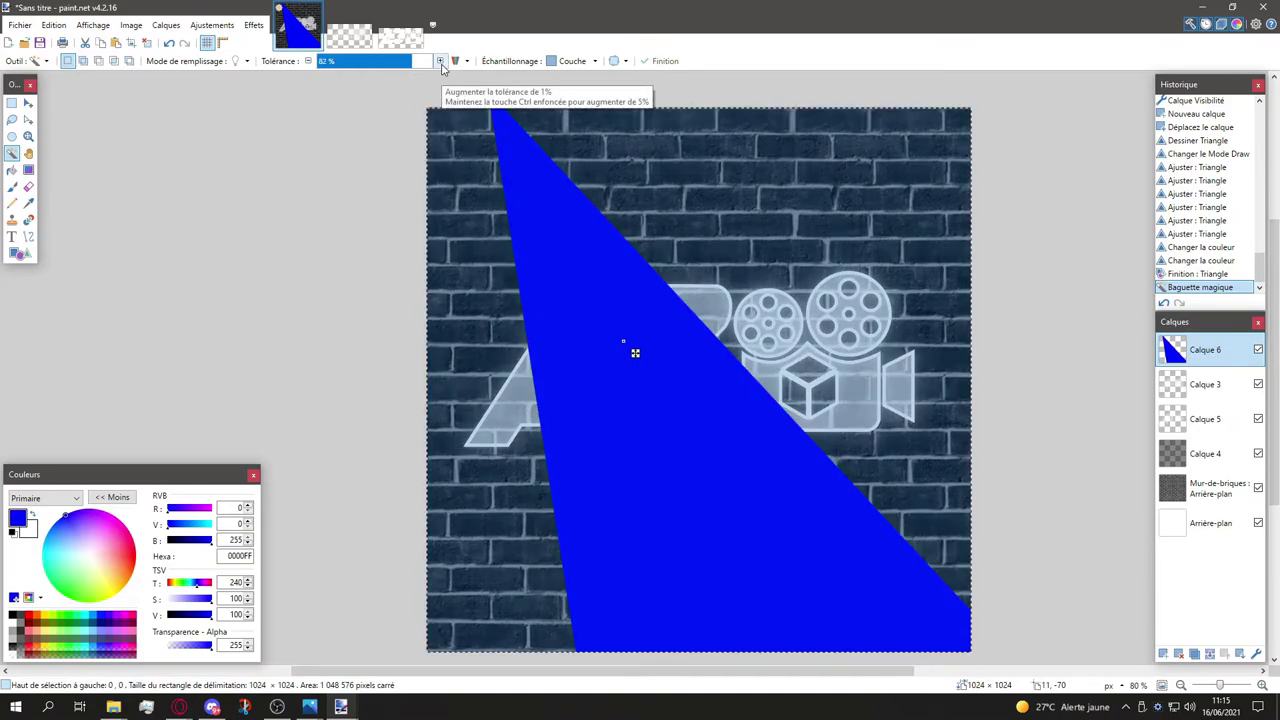
{"action": "left_click", "coordinate": [308, 61]}
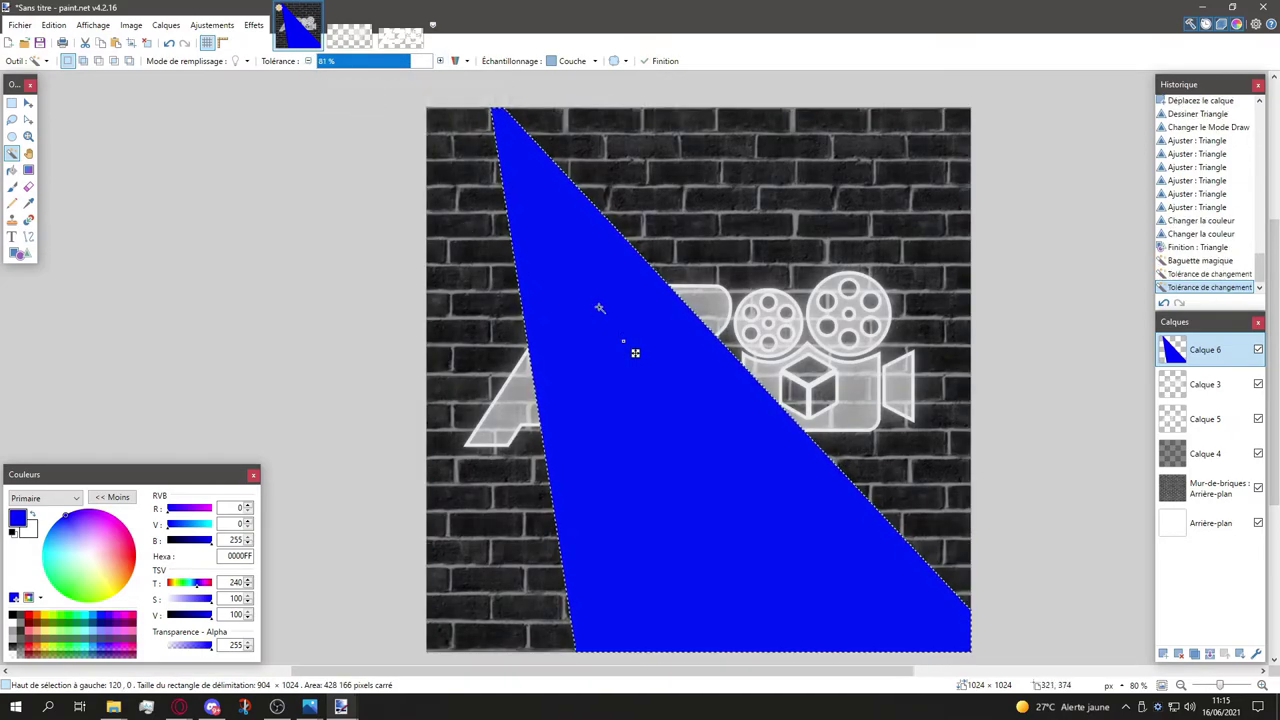
Step: Erase all the blue fill inside the triangular selection with the 200-pixel Eraser, keeping the selection active
{"action": "left_click", "coordinate": [35, 184]}
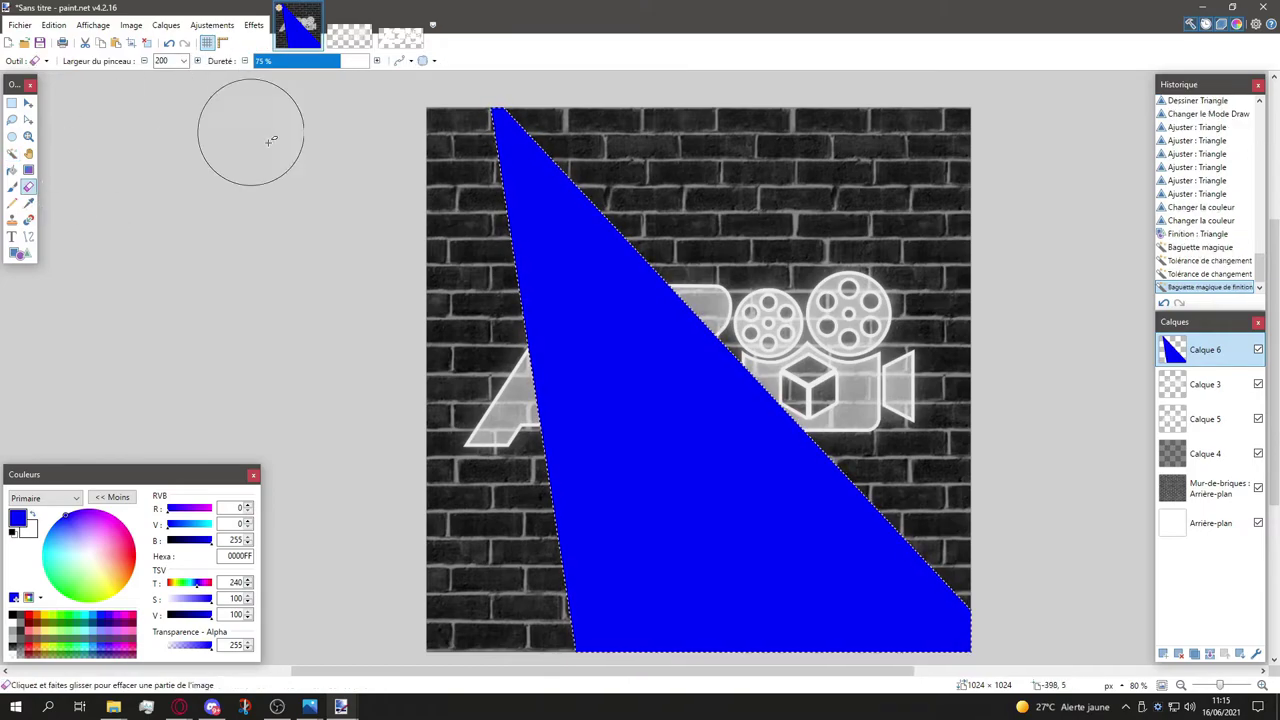
{"action": "mouse_move", "coordinate": [478, 124]}
{"action": "left_mouse_down"}
{"action": "mouse_move", "coordinate": [574, 152]}
{"action": "mouse_move", "coordinate": [620, 214]}
{"action": "mouse_move", "coordinate": [470, 196]}
{"action": "mouse_move", "coordinate": [729, 318]}
{"action": "mouse_move", "coordinate": [490, 319]}
{"action": "mouse_move", "coordinate": [781, 432]}
{"action": "mouse_move", "coordinate": [603, 405]}
{"action": "mouse_move", "coordinate": [774, 466]}
{"action": "mouse_move", "coordinate": [503, 488]}
{"action": "mouse_move", "coordinate": [915, 555]}
{"action": "left_mouse_up"}
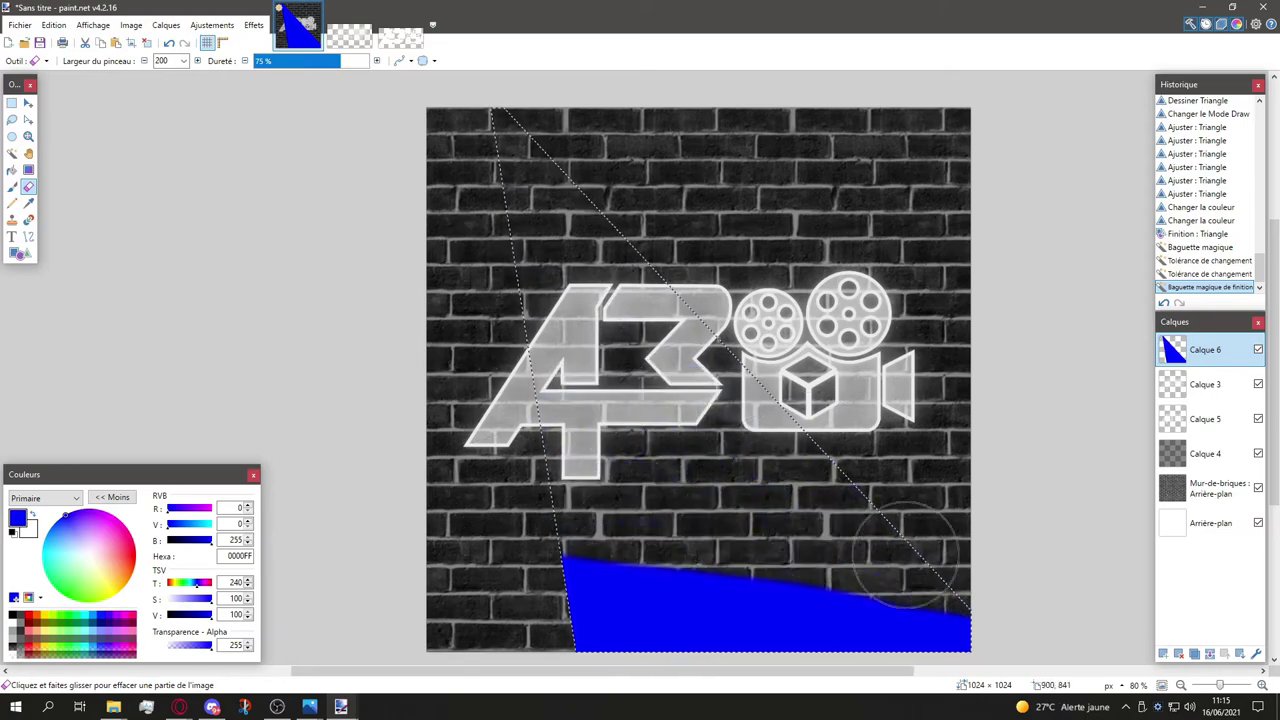
{"action": "mouse_move", "coordinate": [866, 465]}
{"action": "left_mouse_down"}
{"action": "mouse_move", "coordinate": [895, 483]}
{"action": "mouse_move", "coordinate": [945, 662]}
{"action": "left_mouse_up"}
{"action": "left_click_drag", "start_coordinate": [680, 618], "coordinate": [596, 587]}
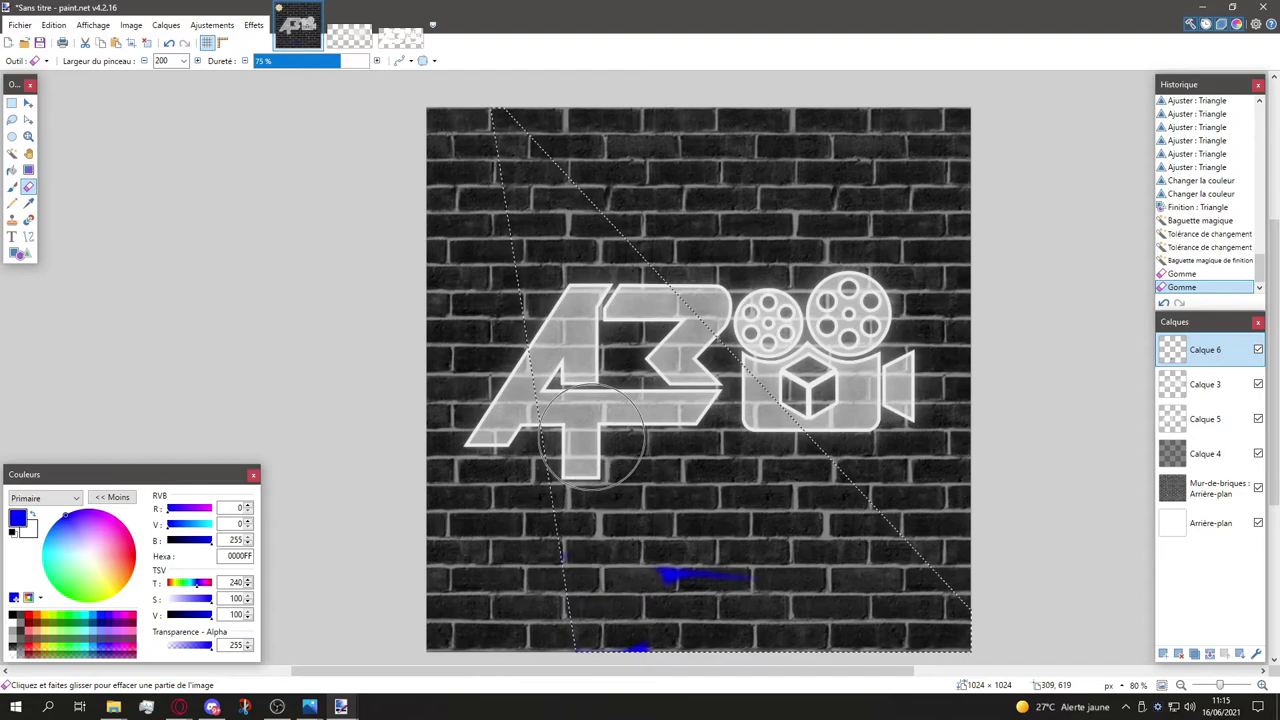
{"action": "left_click_drag", "start_coordinate": [785, 585], "coordinate": [767, 607]}
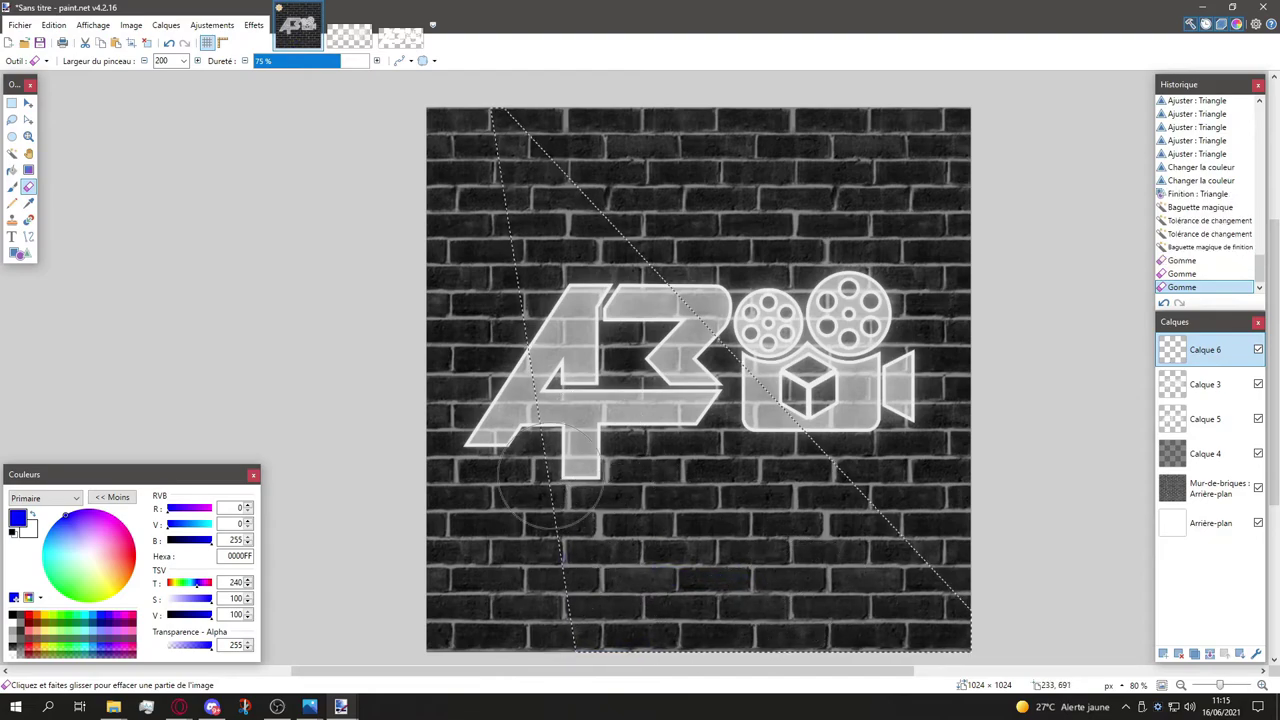
{"action": "left_click_drag", "start_coordinate": [978, 620], "coordinate": [944, 619]}
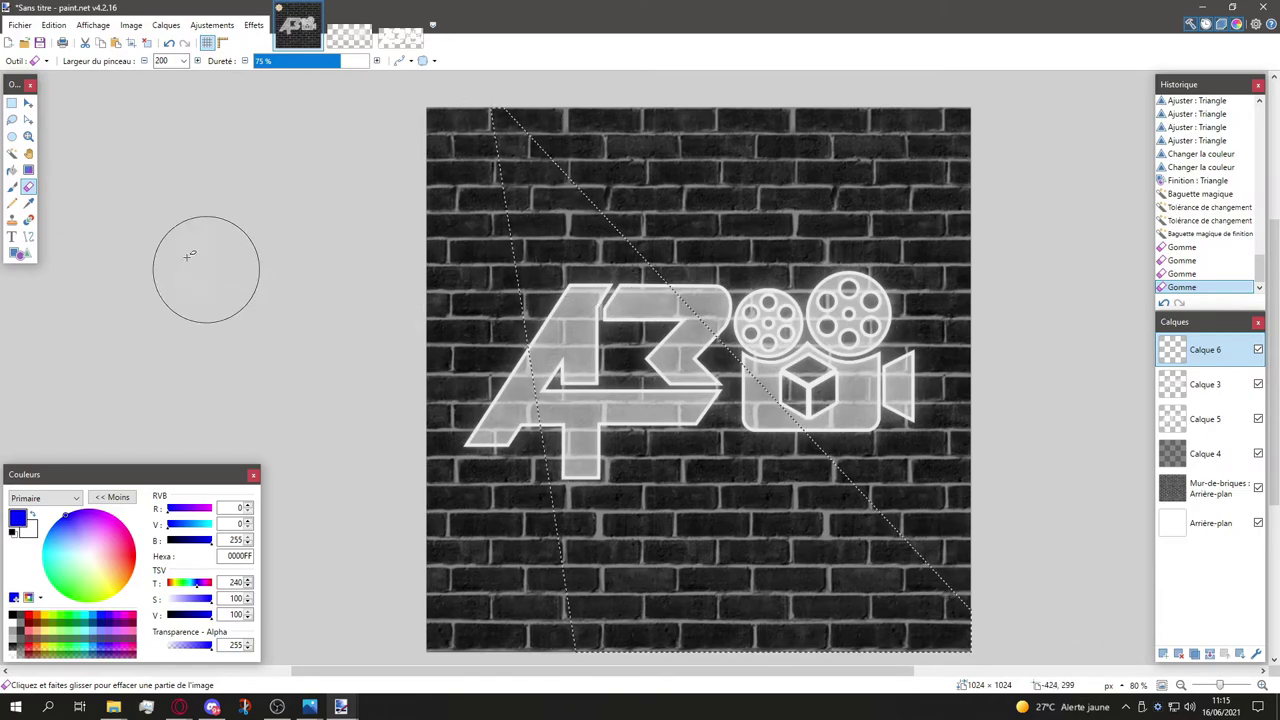
{"action": "left_click", "coordinate": [12, 170]}
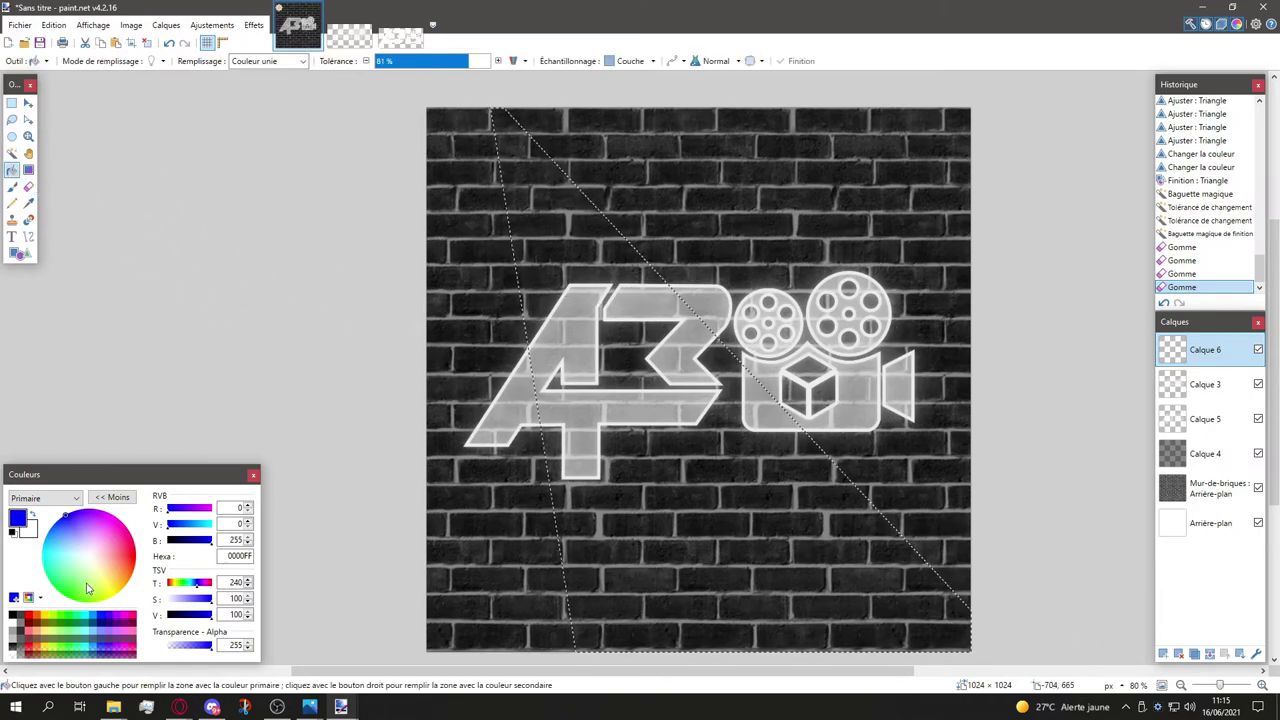
{"action": "left_click", "coordinate": [11, 620]}
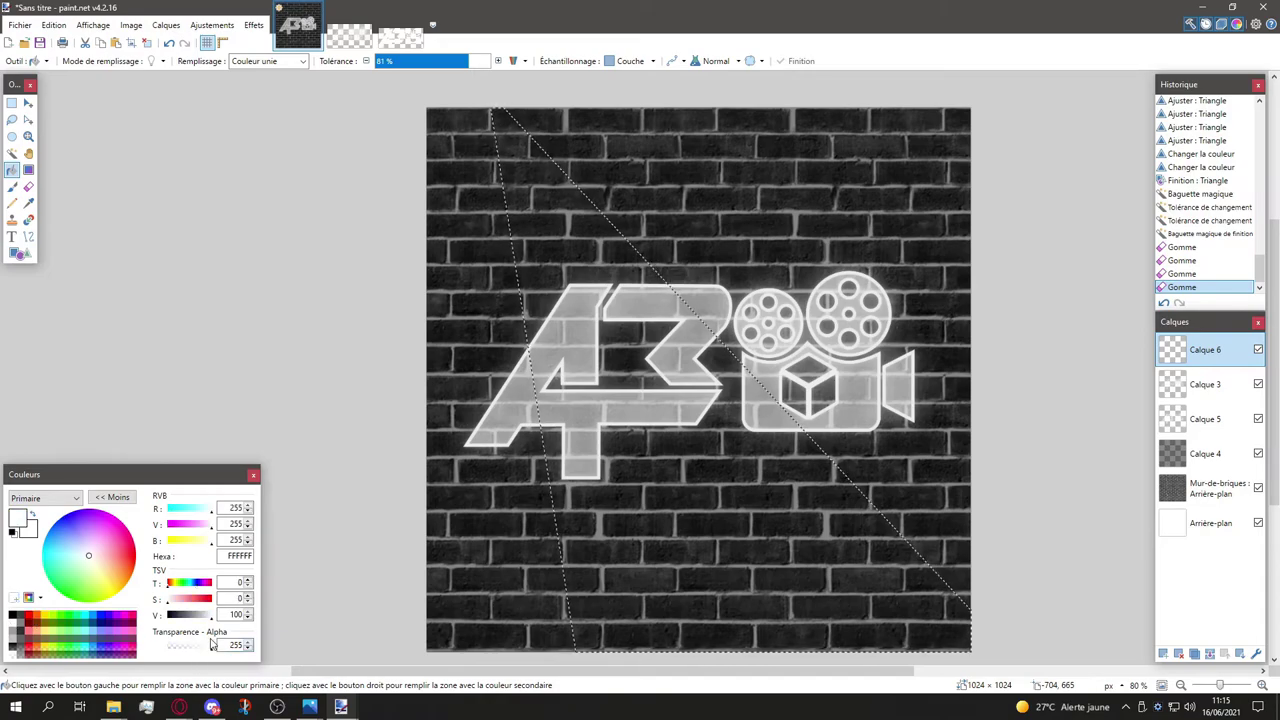
{"action": "left_click_drag", "start_coordinate": [199, 648], "coordinate": [185, 652]}
{"action": "left_click", "coordinate": [11, 106]}
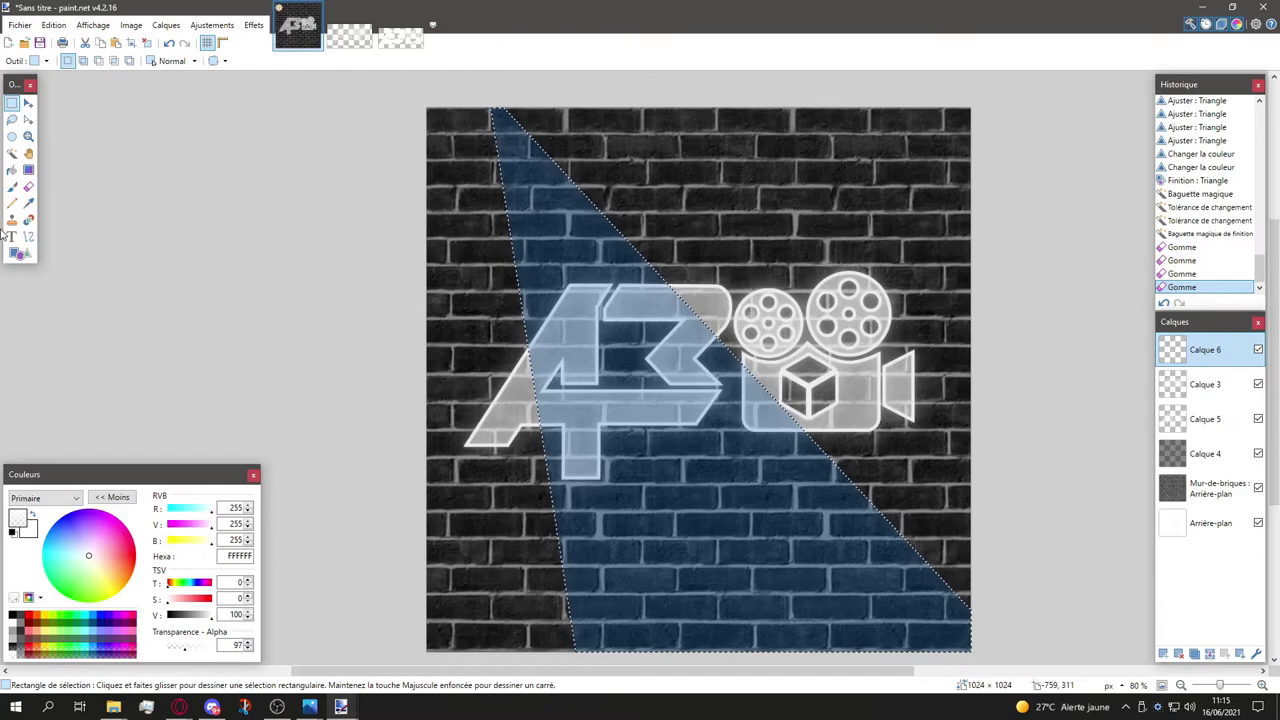
Step: Fill the triangular selection with a Transversal gradient from opaque black at its tip to white about 590 × 1051 pixels away
{"action": "left_click", "coordinate": [28, 170]}
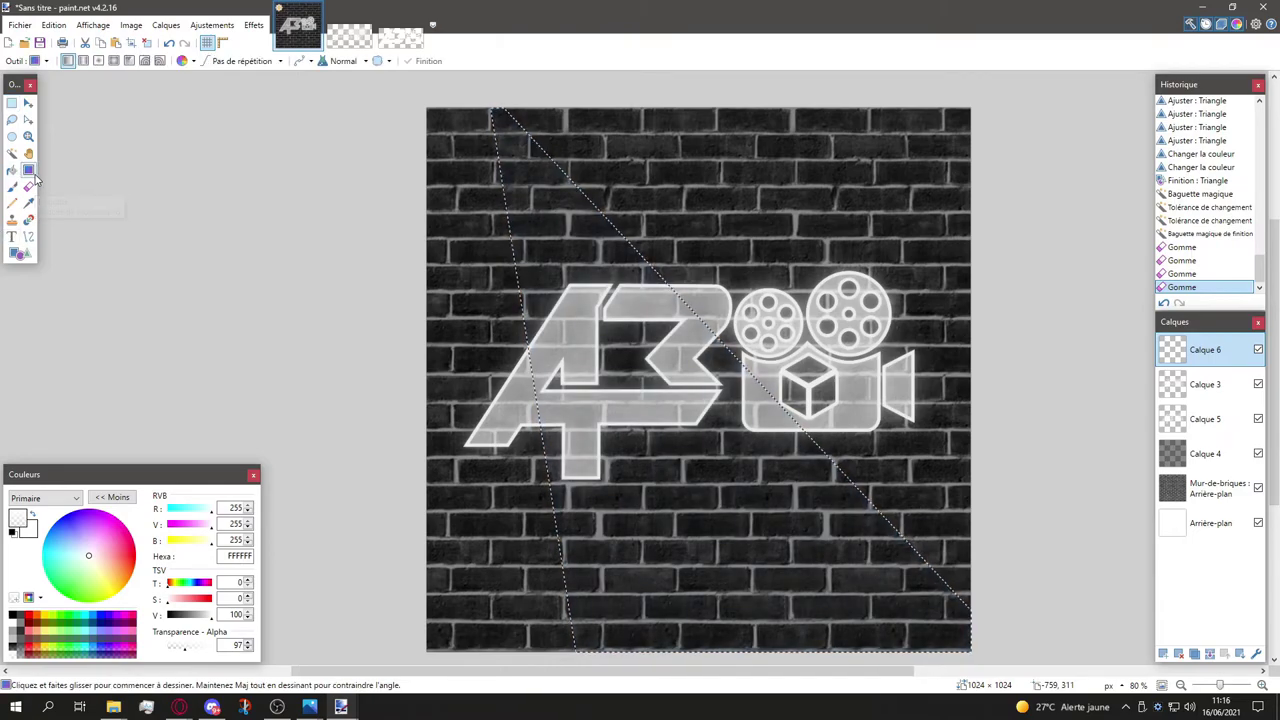
{"action": "left_click", "coordinate": [113, 62]}
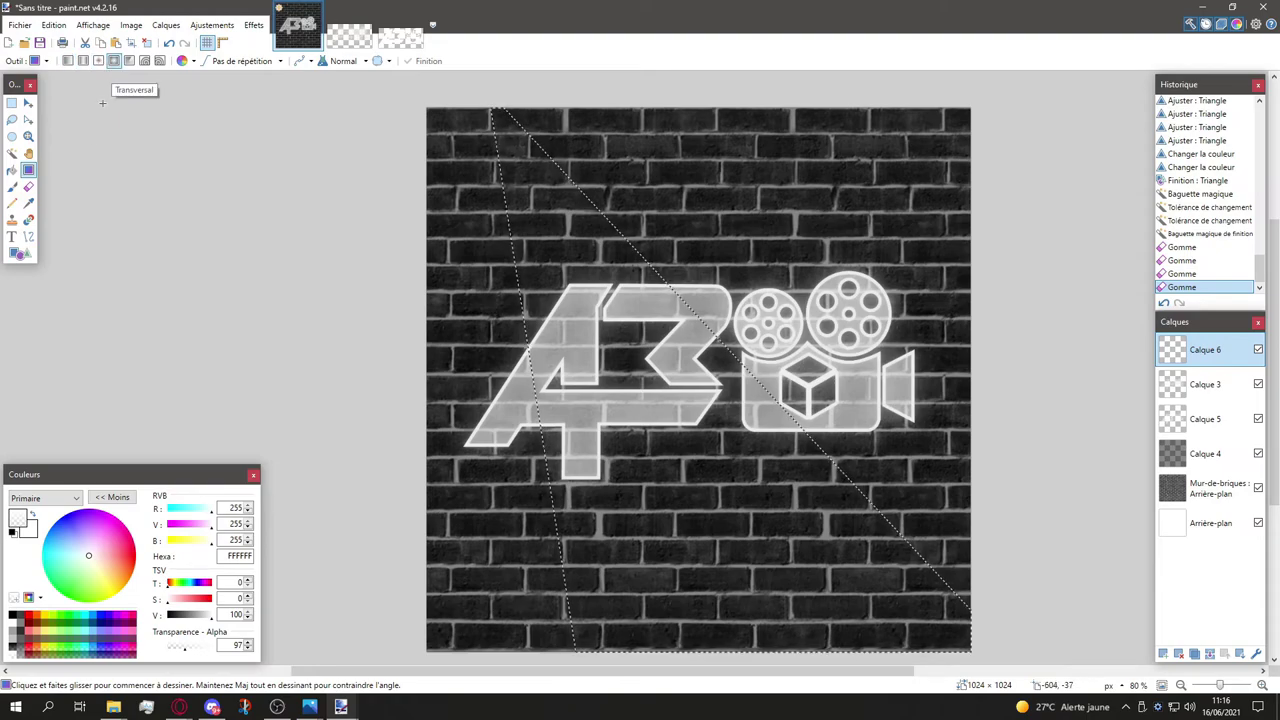
{"action": "left_click", "coordinate": [14, 617]}
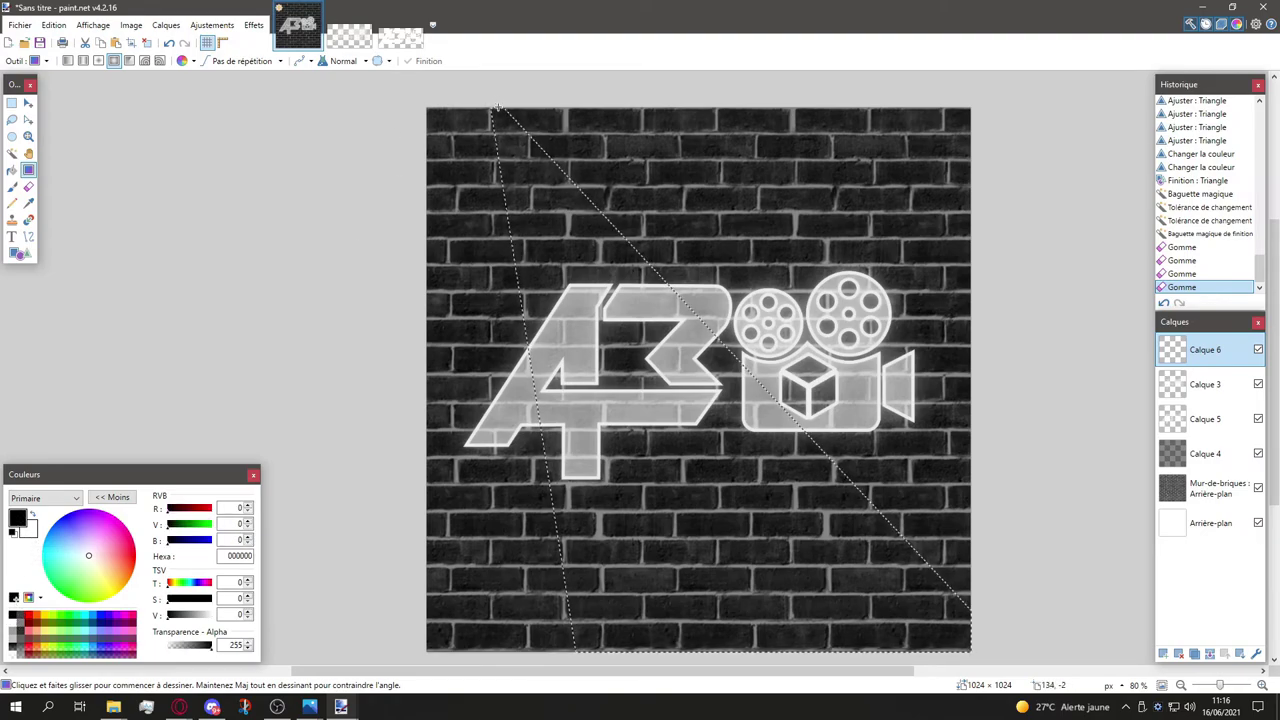
{"action": "mouse_move", "coordinate": [494, 113]}
{"action": "left_mouse_down"}
{"action": "mouse_move", "coordinate": [689, 557]}
{"action": "mouse_move", "coordinate": [737, 620]}
{"action": "mouse_move", "coordinate": [809, 670]}
{"action": "left_mouse_up"}
{"action": "scroll", "coordinate": [591, 444], "scroll_direction": "down", "scroll_amount": 2}
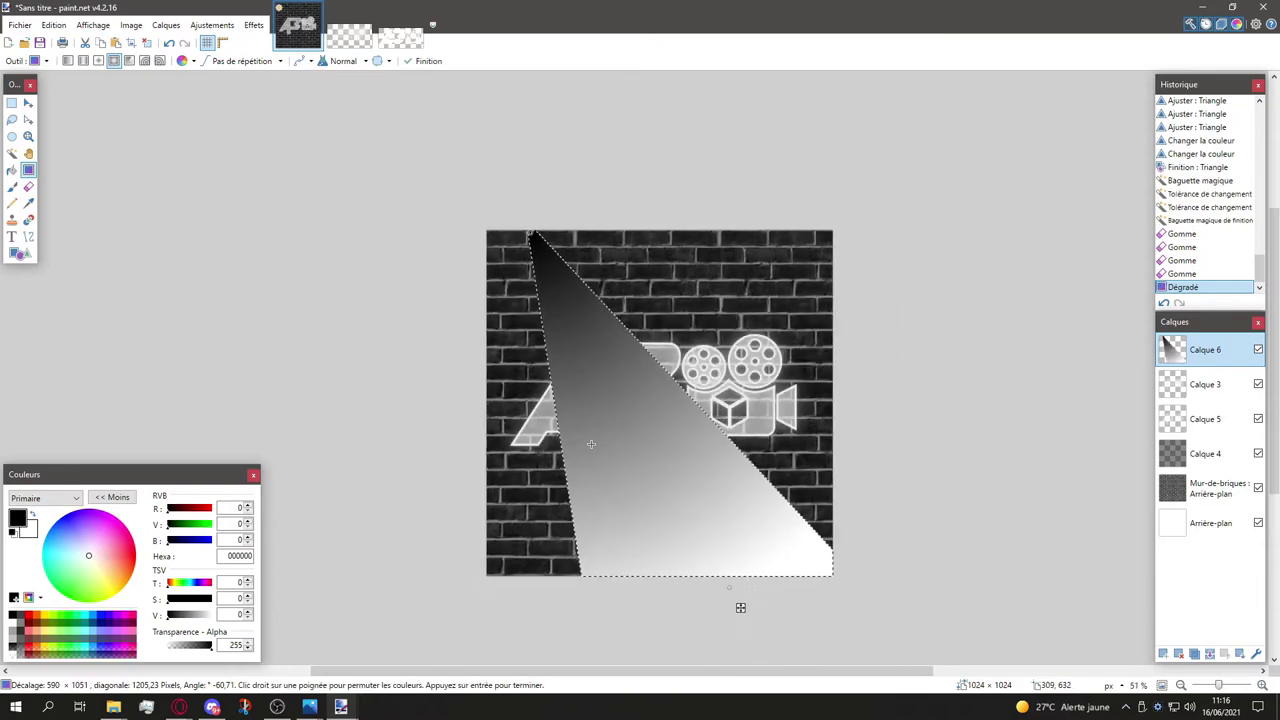
Step: Fine-tune both ends of the gradient so it spans about 655 × 1095 pixels, starting at the triangle's tip
{"action": "scroll", "coordinate": [591, 444], "scroll_direction": "down", "scroll_amount": 3}
{"action": "mouse_move", "coordinate": [740, 447]}
{"action": "left_mouse_down"}
{"action": "mouse_move", "coordinate": [763, 460]}
{"action": "mouse_move", "coordinate": [752, 447]}
{"action": "left_mouse_up"}
{"action": "scroll", "coordinate": [562, 176], "scroll_direction": "up", "scroll_amount": 3}
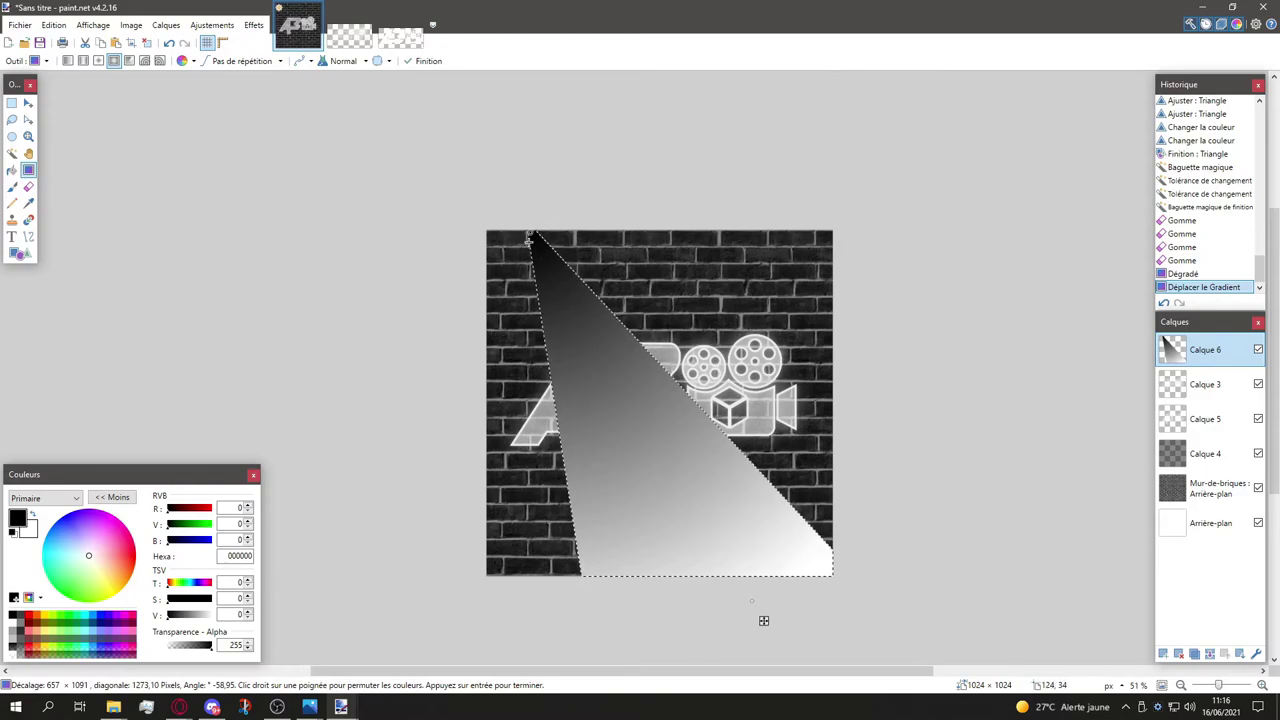
{"action": "scroll", "coordinate": [532, 237], "scroll_direction": "up", "scroll_amount": 3}
{"action": "scroll", "coordinate": [532, 237], "scroll_direction": "up", "scroll_amount": 3}
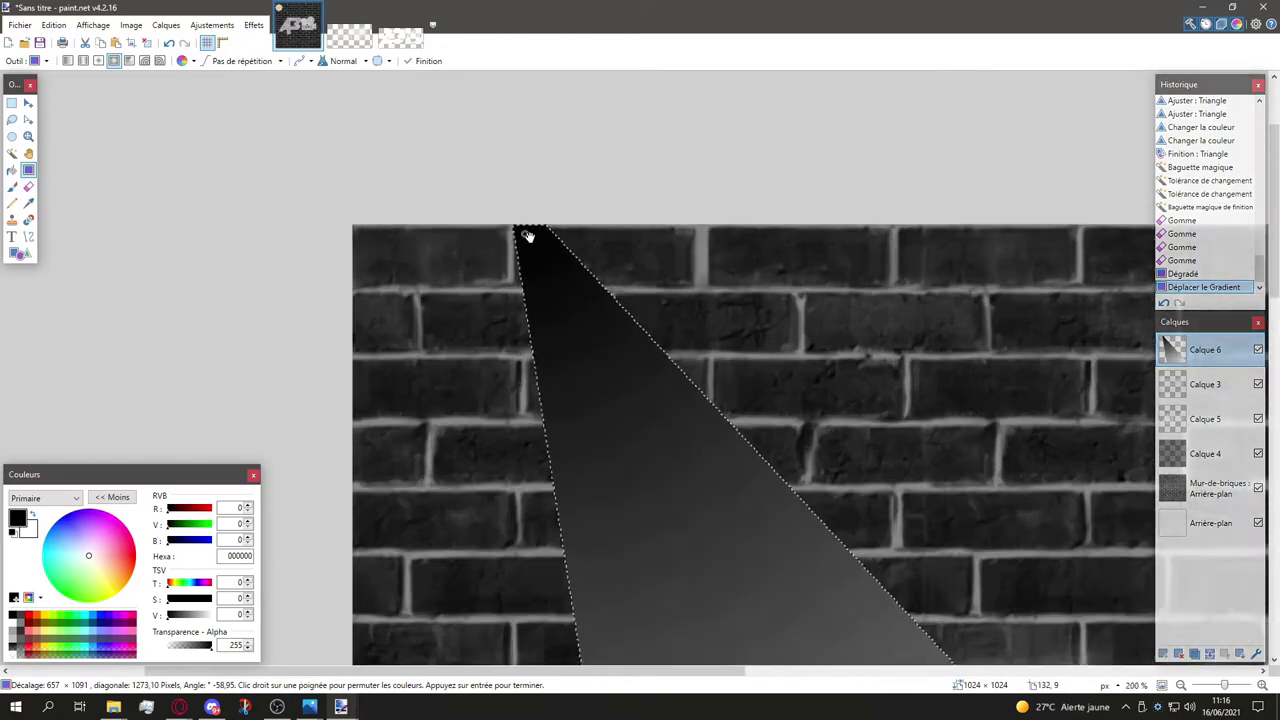
{"action": "left_click_drag", "start_coordinate": [530, 234], "coordinate": [530, 231]}
{"action": "scroll", "coordinate": [594, 294], "scroll_direction": "down", "scroll_amount": 4}
{"action": "scroll", "coordinate": [571, 299], "scroll_direction": "down", "scroll_amount": 2}
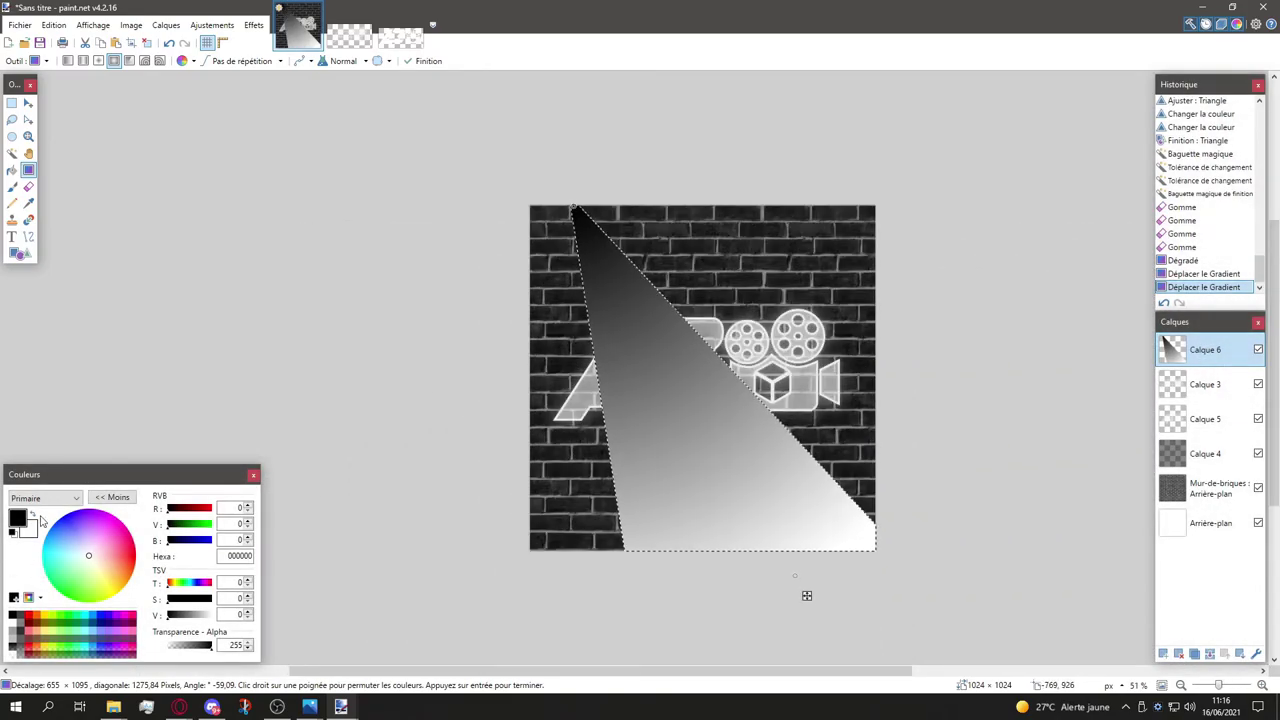
Step: Recolour the black end of the triangle's gradient red with RGB 255, 1, 0 (FF0100)
{"action": "left_click_drag", "start_coordinate": [178, 511], "coordinate": [211, 509]}
{"action": "left_click", "coordinate": [240, 524]}
{"action": "left_click", "coordinate": [248, 521]}
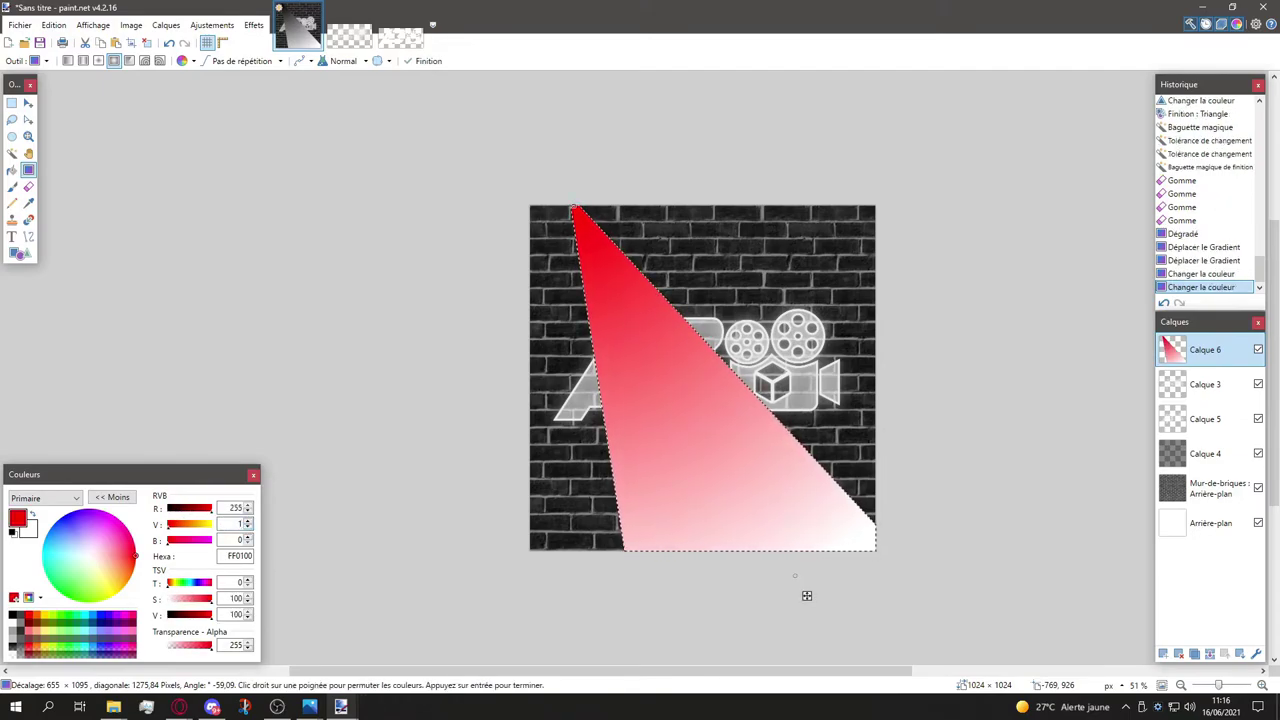
{"action": "key", "text": "BackSpace"}
{"action": "key", "text": "ctrl+d"}
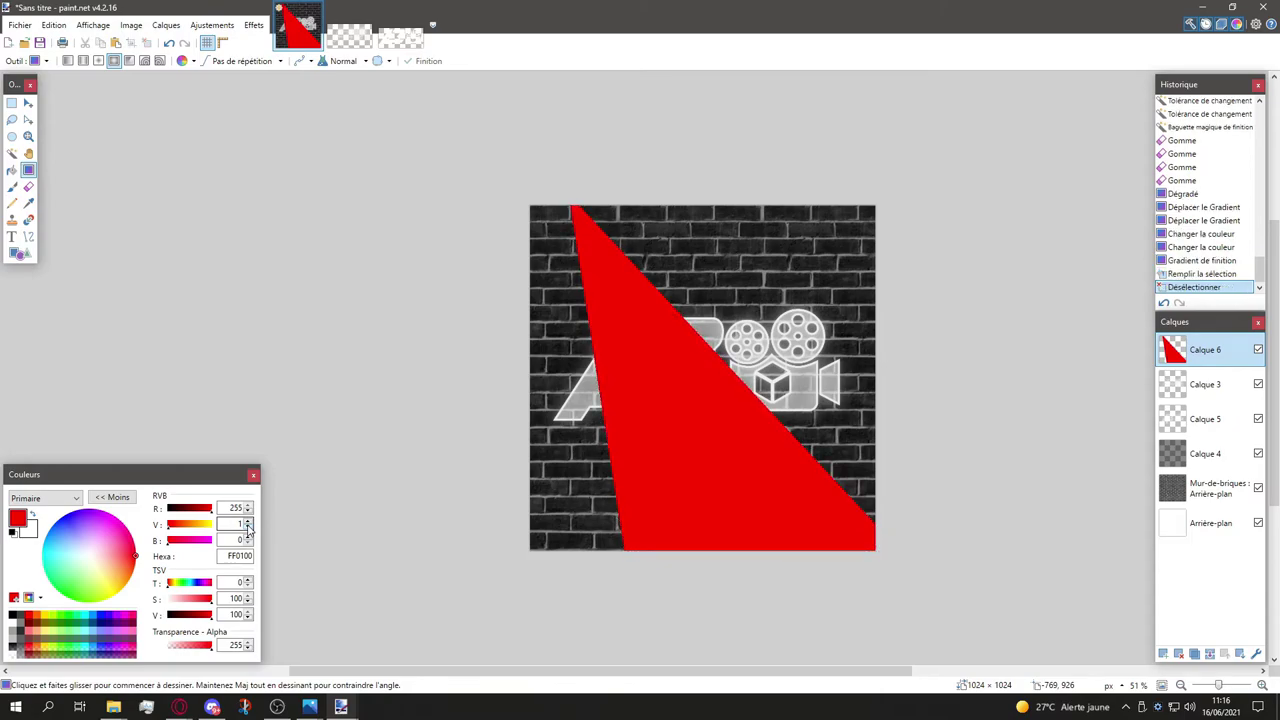
{"action": "double_click", "coordinate": [238, 523]}
{"action": "type", "text": "20"}
{"action": "key", "text": "ctrl+z"}
{"action": "key", "text": "ctrl+z"}
{"action": "key", "text": "ctrl+z"}
{"action": "key", "text": "ctrl+z"}
{"action": "key", "text": "ctrl+z"}
{"action": "key", "text": "ctrl+z"}
{"action": "left_click", "coordinate": [1204, 260]}
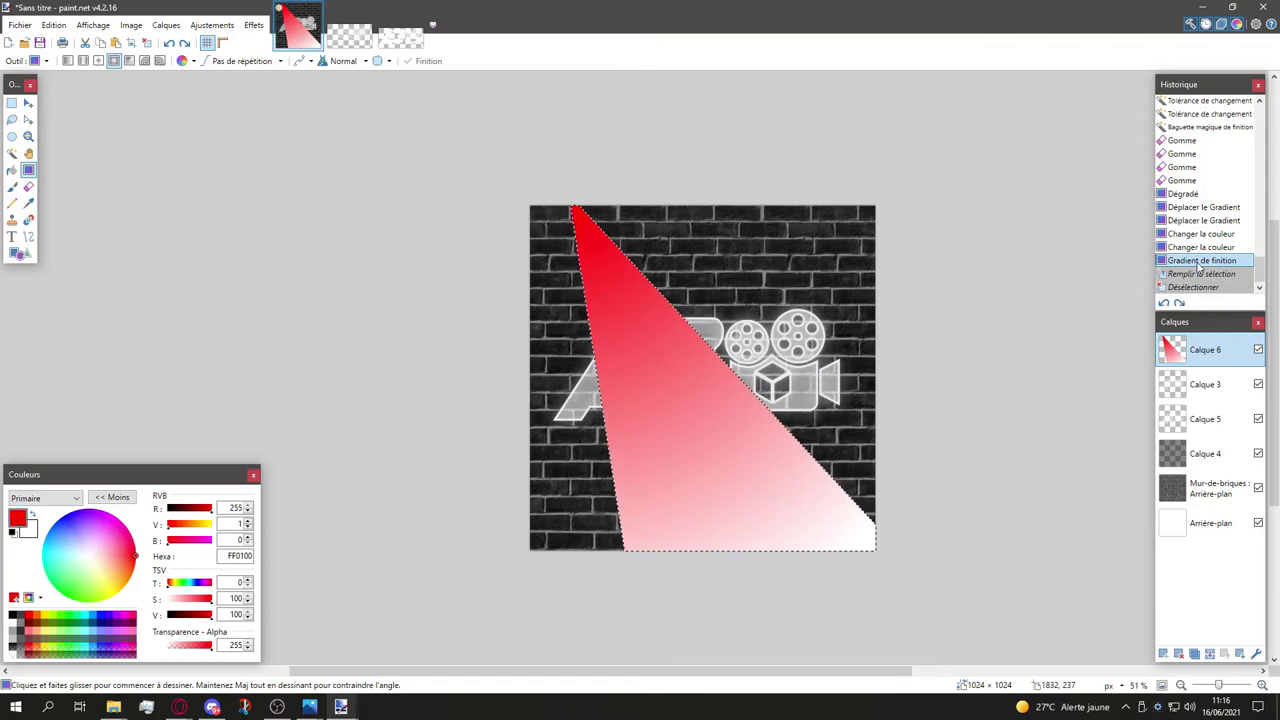
{"action": "left_click", "coordinate": [1200, 247]}
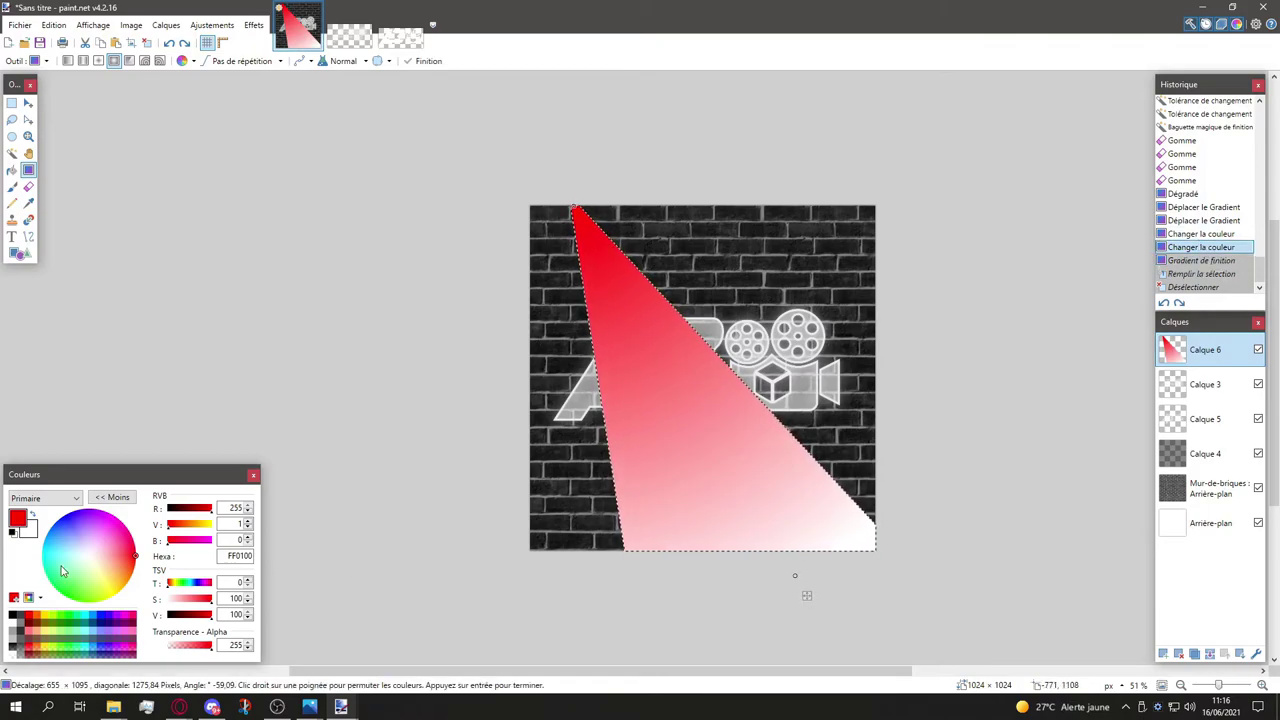
Step: Set both the primary and secondary gradient colours to red FF1400, with a green value of 20
{"action": "double_click", "coordinate": [236, 524]}
{"action": "type", "text": "20"}
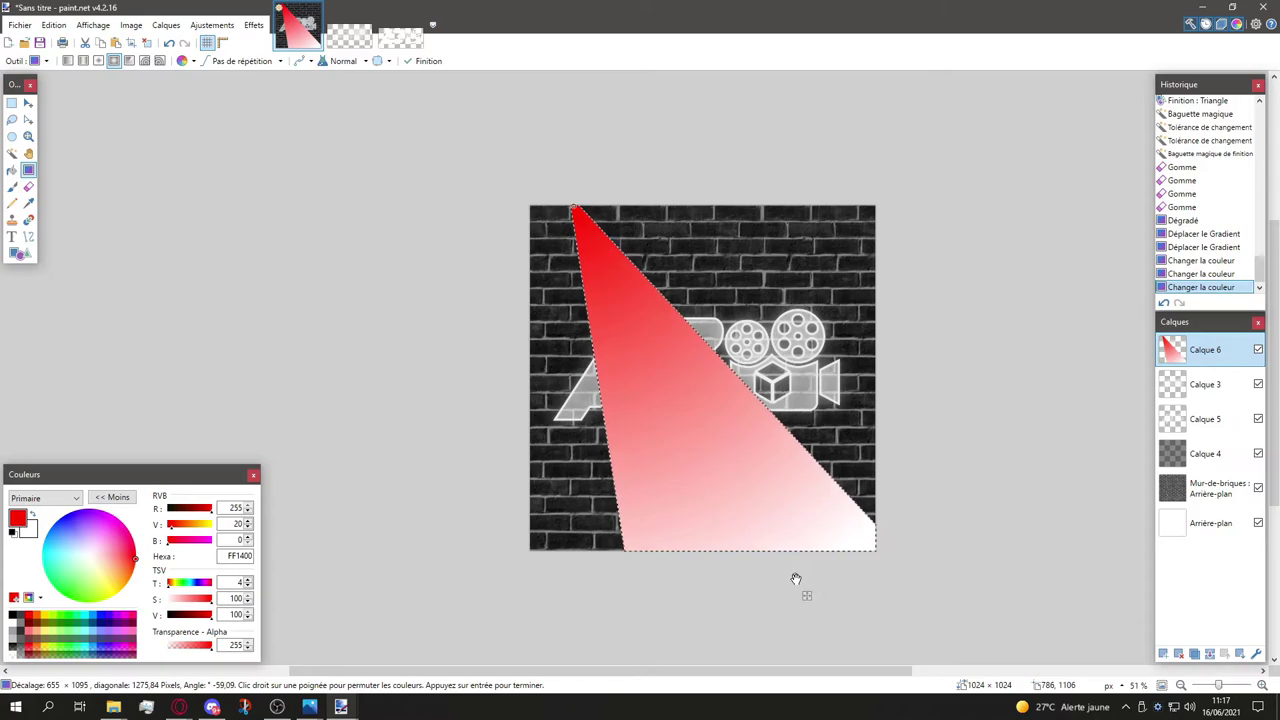
{"action": "left_click", "coordinate": [796, 579]}
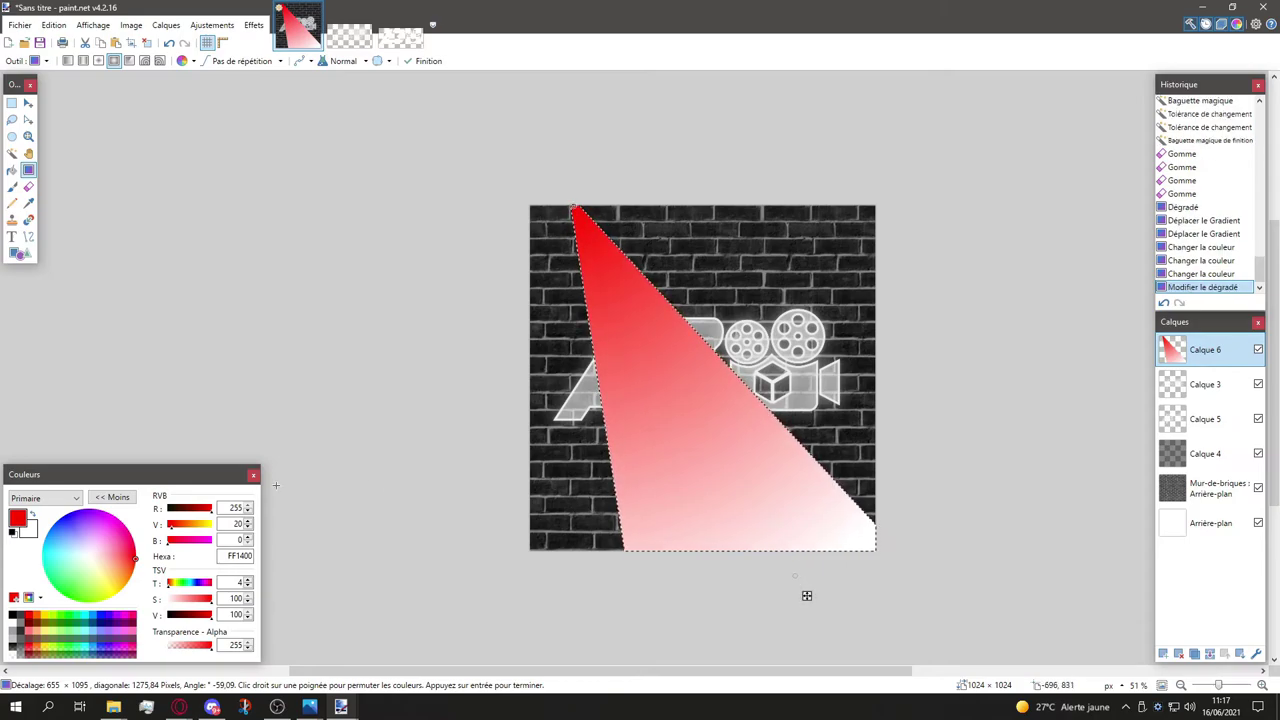
{"action": "left_click", "coordinate": [24, 530]}
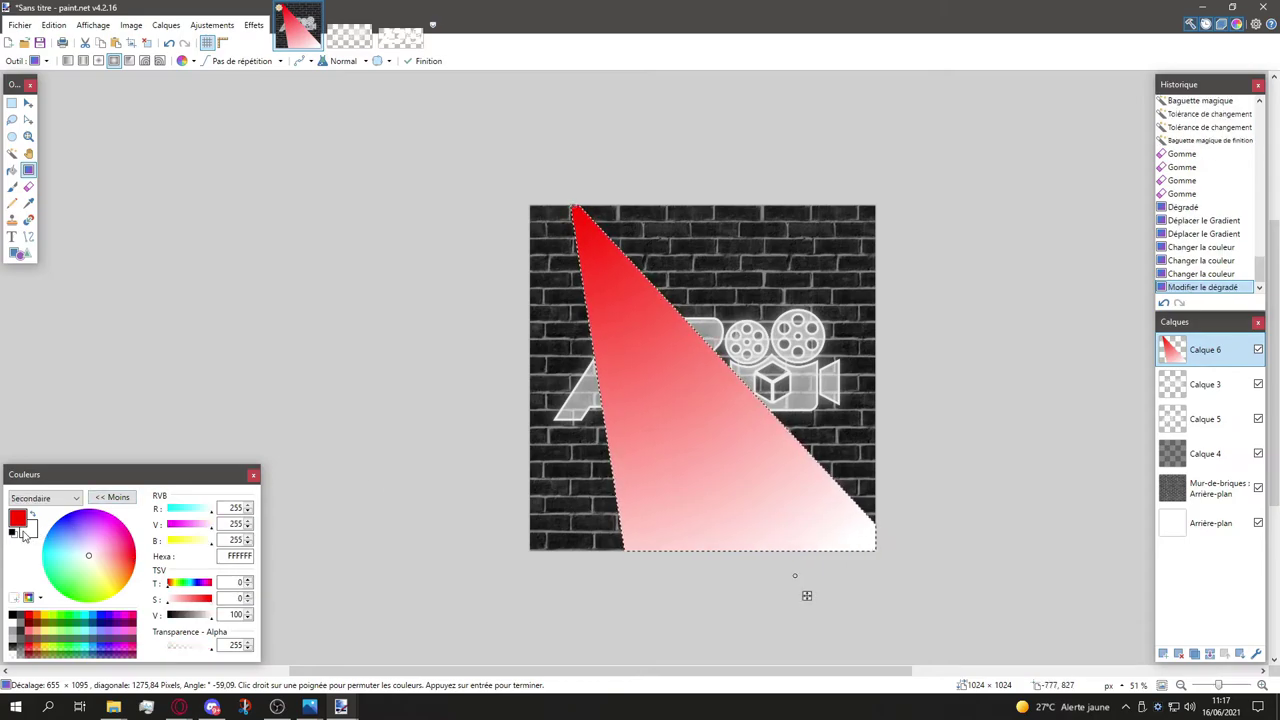
{"action": "left_click", "coordinate": [30, 618]}
{"action": "double_click", "coordinate": [228, 522]}
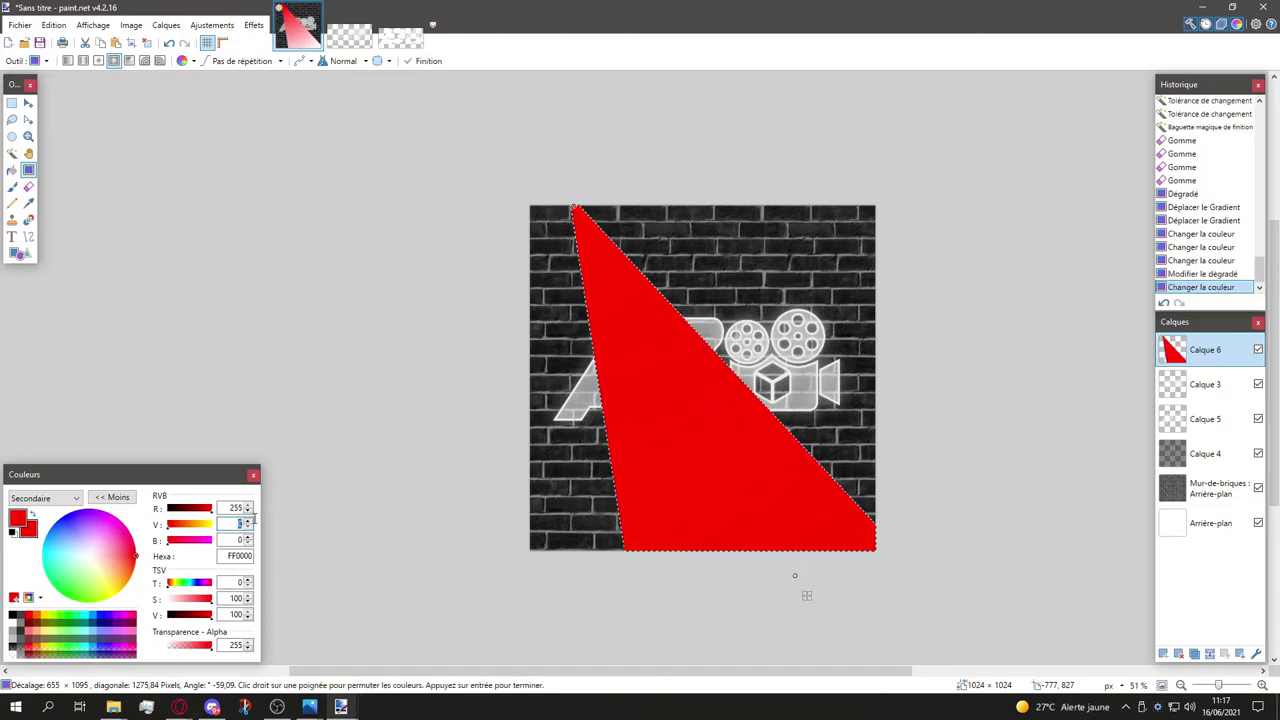
{"action": "type", "text": "20"}
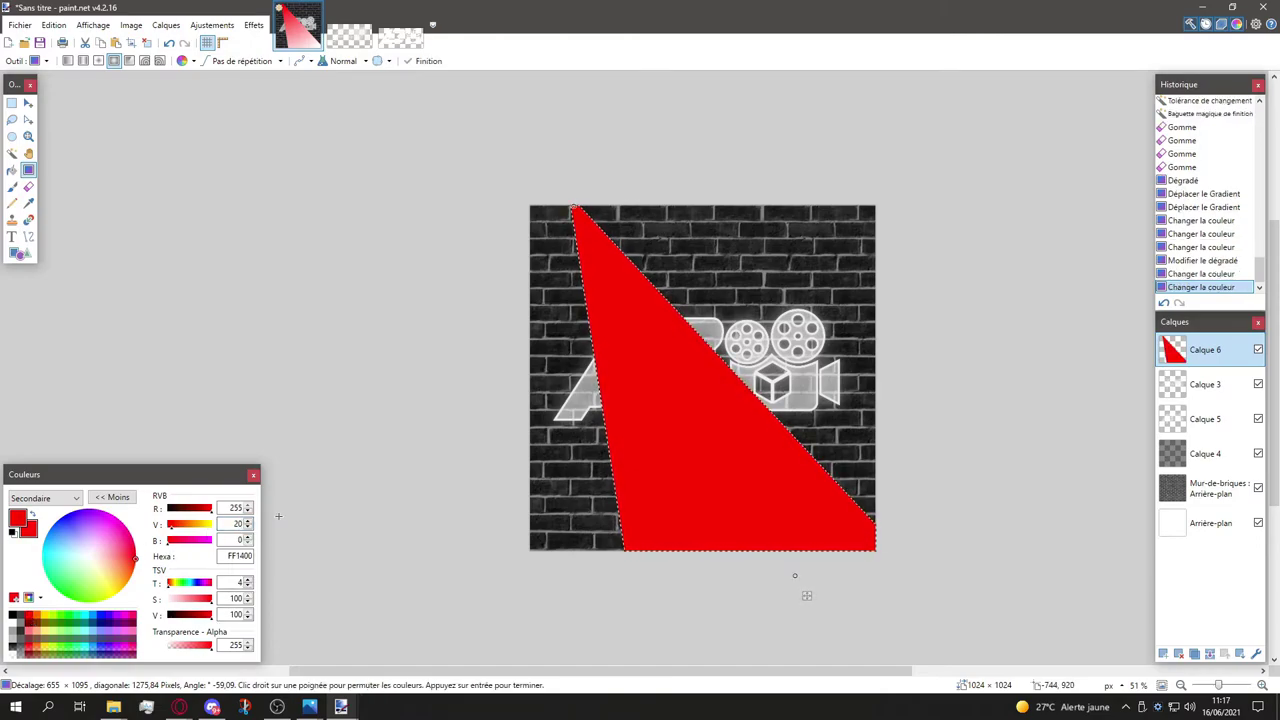
Step: Lower the secondary colour's alpha to 5, finish the gradient, deselect it and move its layer below Calque 5
{"action": "left_click_drag", "start_coordinate": [210, 645], "coordinate": [170, 652]}
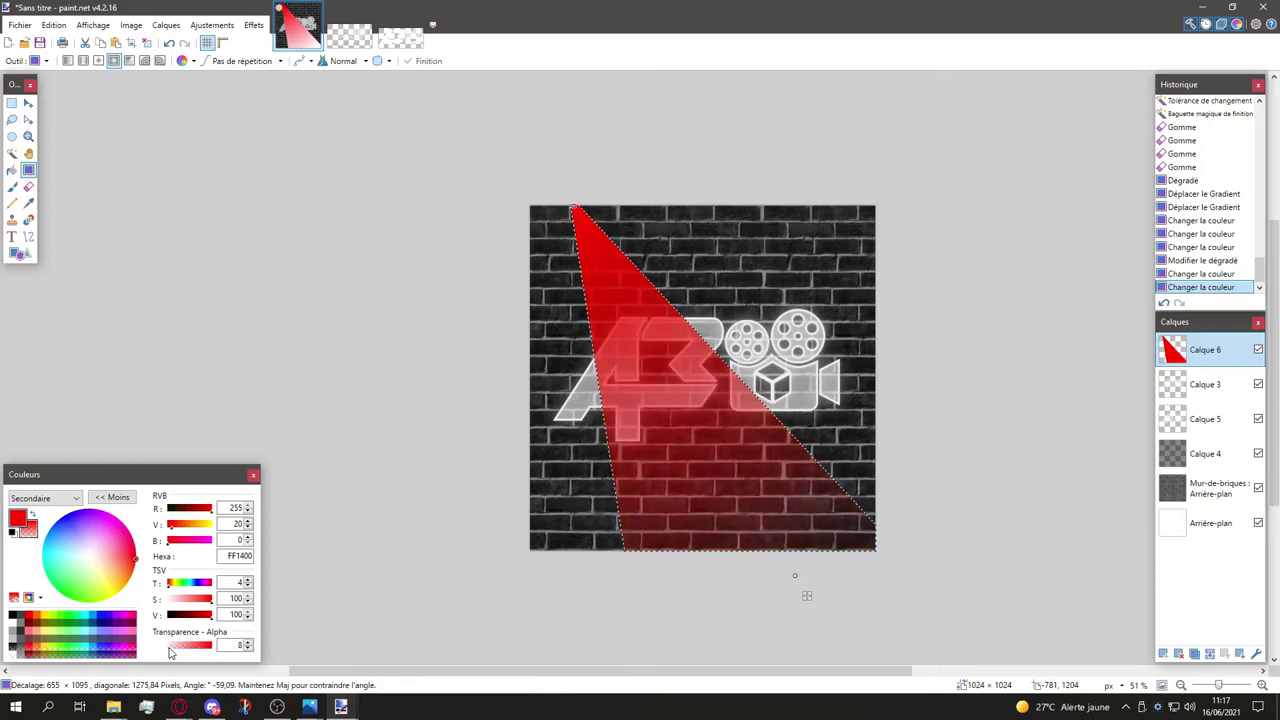
{"action": "double_click", "coordinate": [238, 645]}
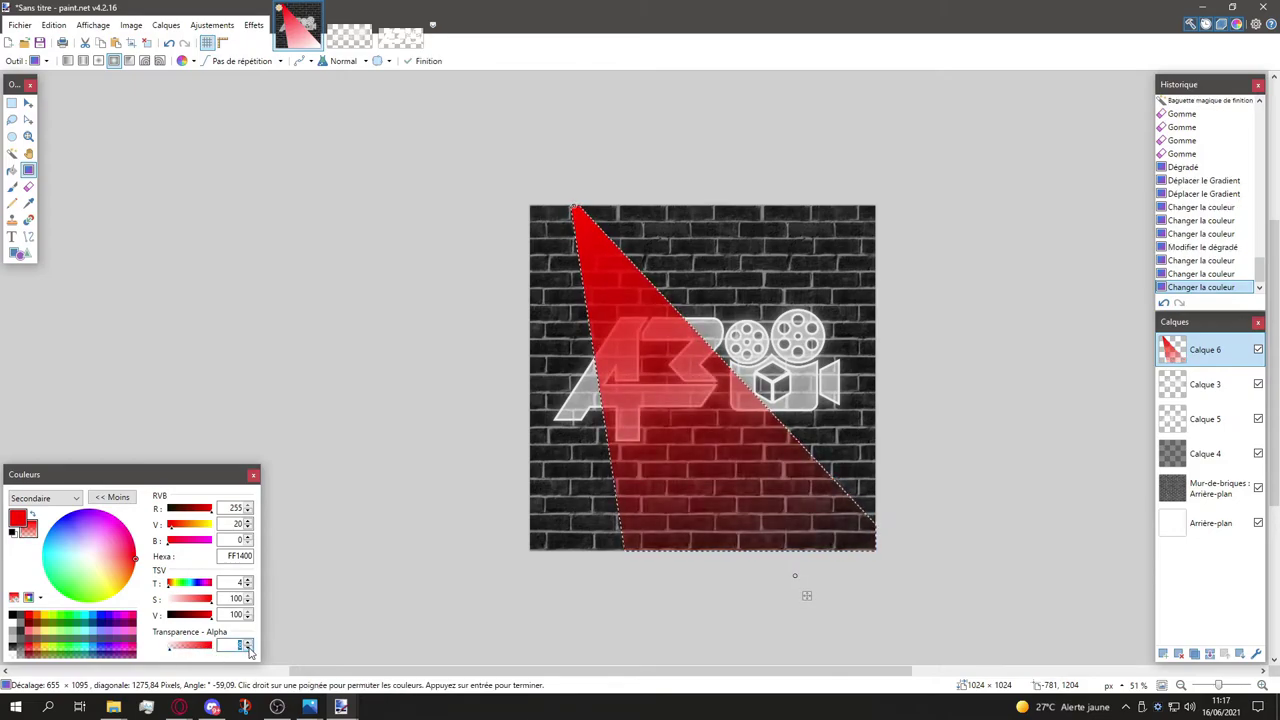
{"action": "type", "text": "5"}
{"action": "key", "text": "Return"}
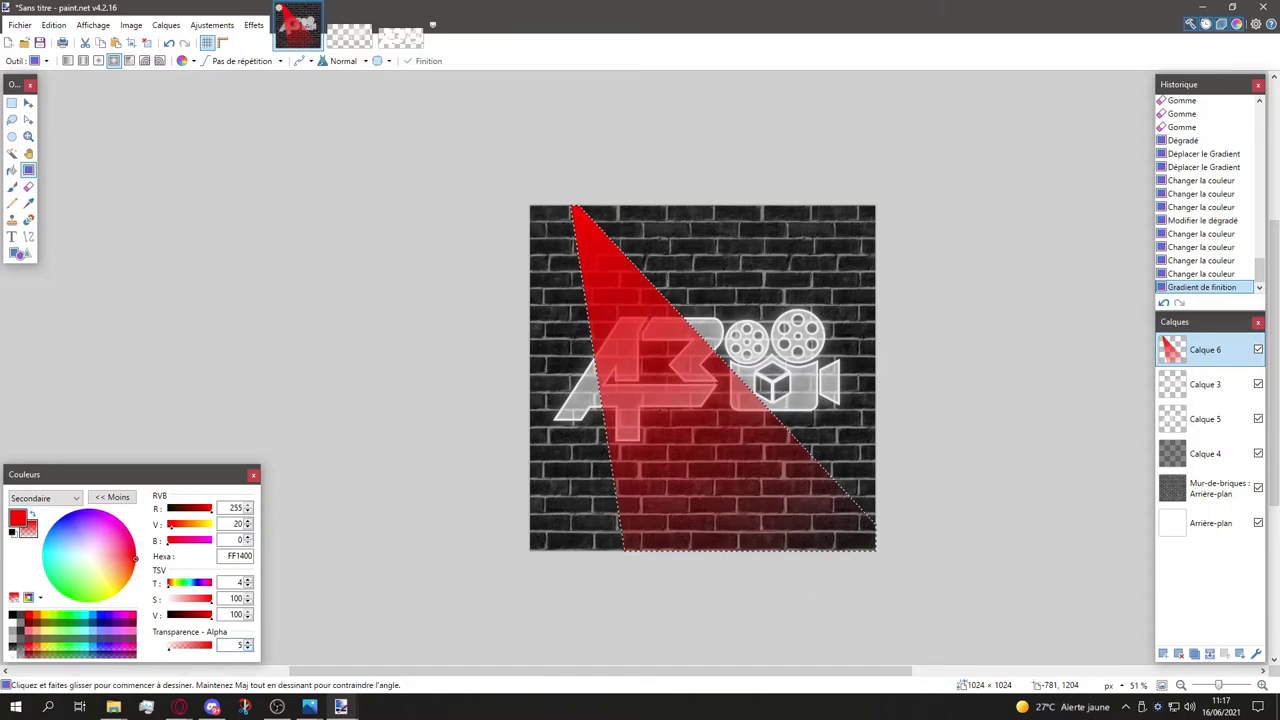
{"action": "left_click", "coordinate": [12, 103]}
{"action": "key", "text": "ctrl+d"}
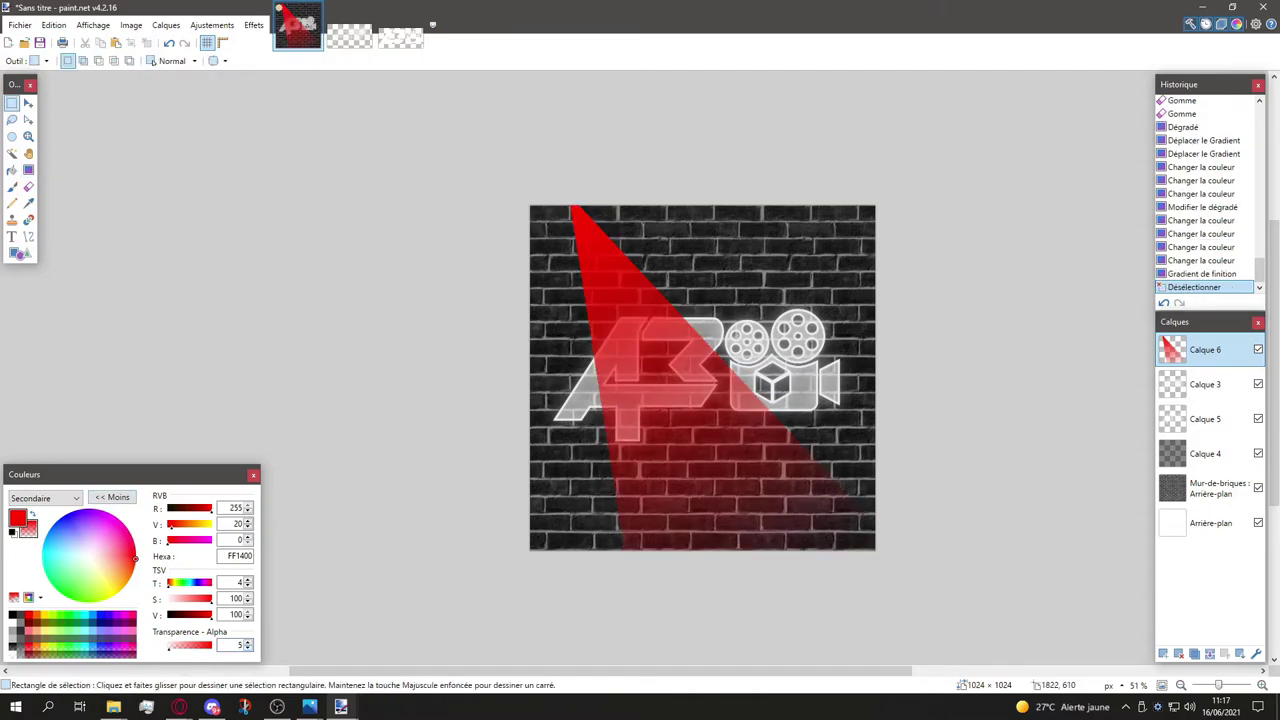
{"action": "left_click_drag", "start_coordinate": [1229, 349], "coordinate": [1208, 420]}
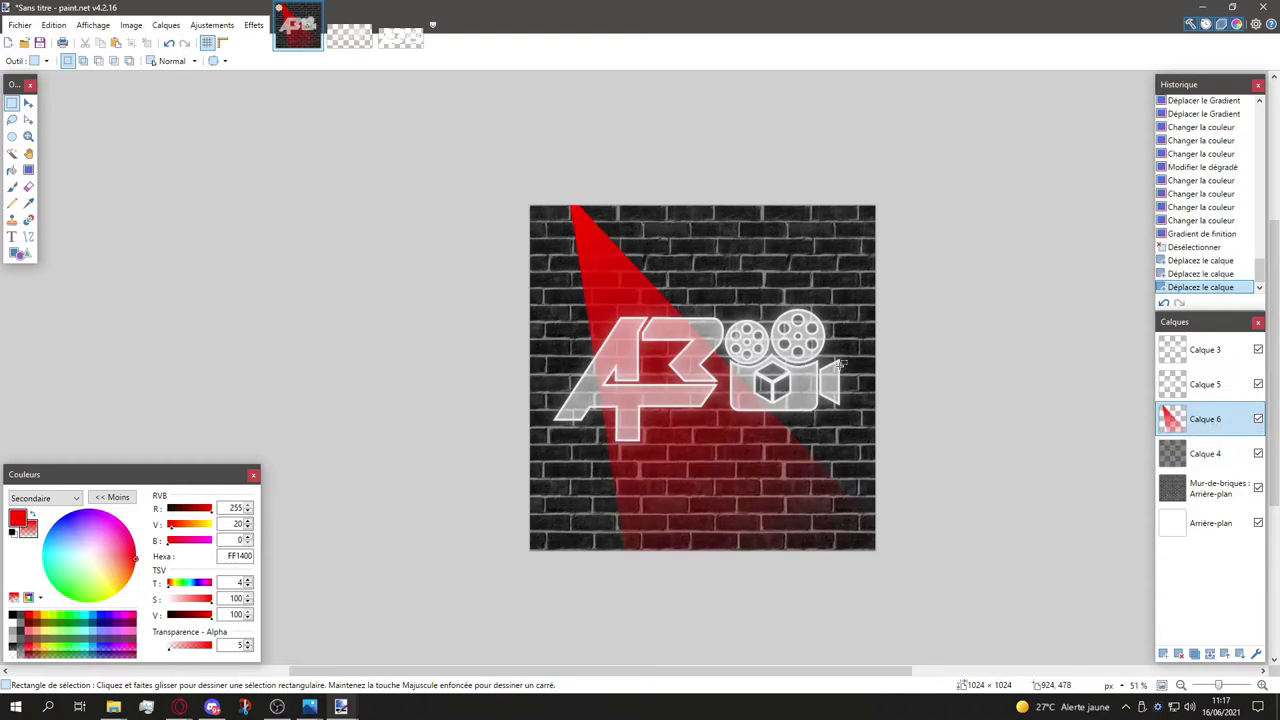
Step: Undo the layer moves, deselection, gradient finish and alpha changes so the gradient is editable again
{"action": "key", "text": "ctrl+z"}
{"action": "key", "text": "ctrl+z"}
{"action": "key", "text": "ctrl+z"}
{"action": "key", "text": "ctrl+z"}
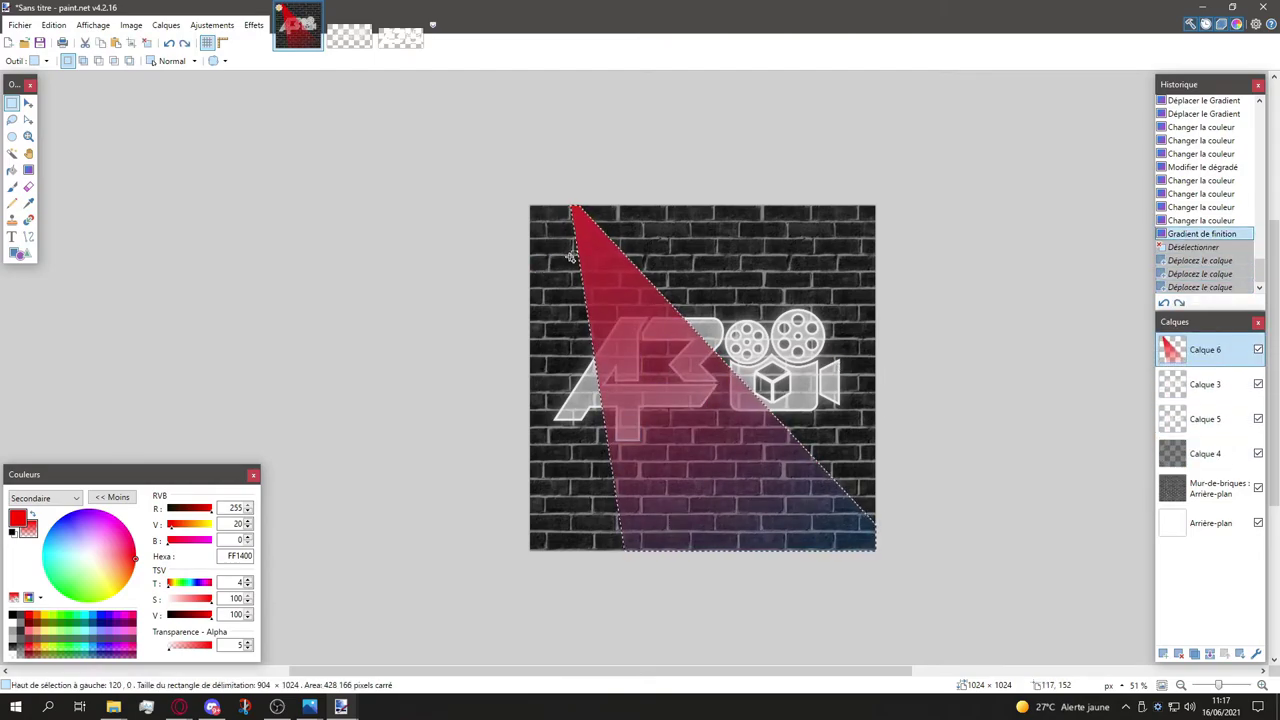
{"action": "key", "text": "ctrl+z"}
{"action": "key", "text": "ctrl+z"}
{"action": "key", "text": "ctrl+z"}
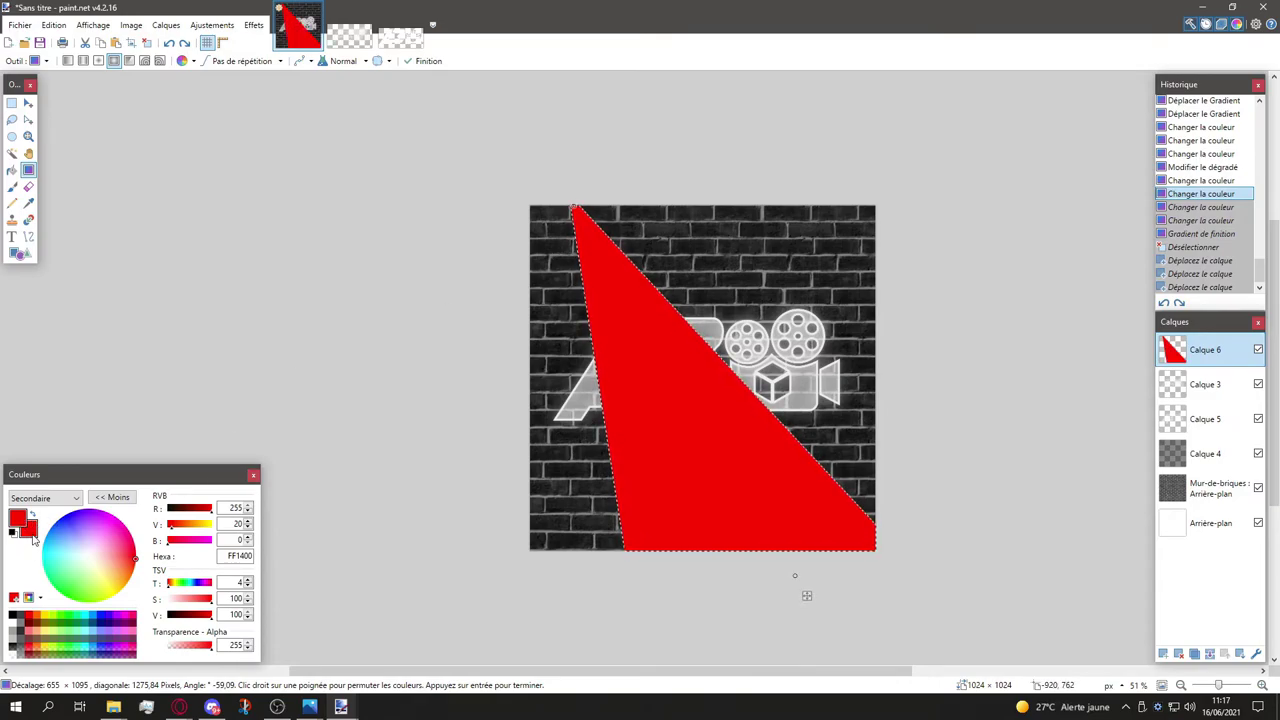
Step: Set the gradient's secondary colour to alpha 10 and HSV value 10
{"action": "double_click", "coordinate": [237, 645]}
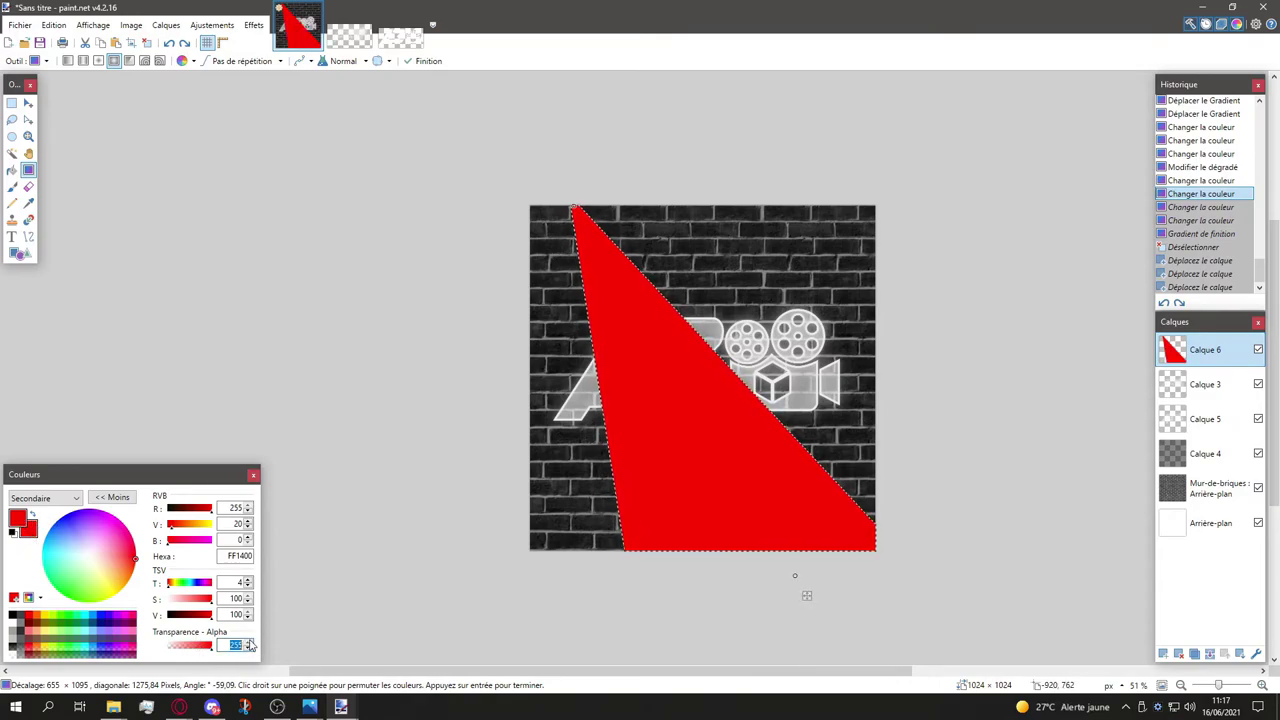
{"action": "type", "text": "10"}
{"action": "double_click", "coordinate": [232, 614]}
{"action": "type", "text": "10"}
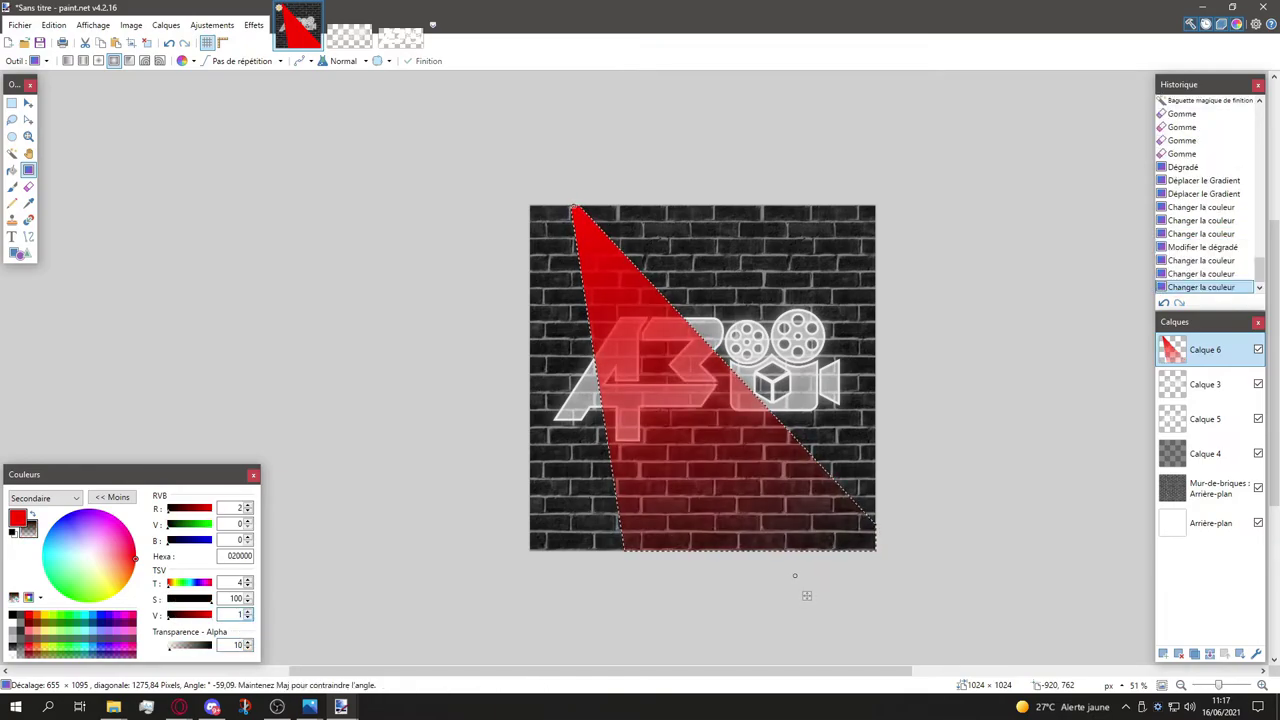
Step: Darken the gradient's primary red, trying HSV values 60, 90 and 65 before settling on 74 (BC0C00)
{"action": "left_click", "coordinate": [15, 520]}
{"action": "double_click", "coordinate": [235, 614]}
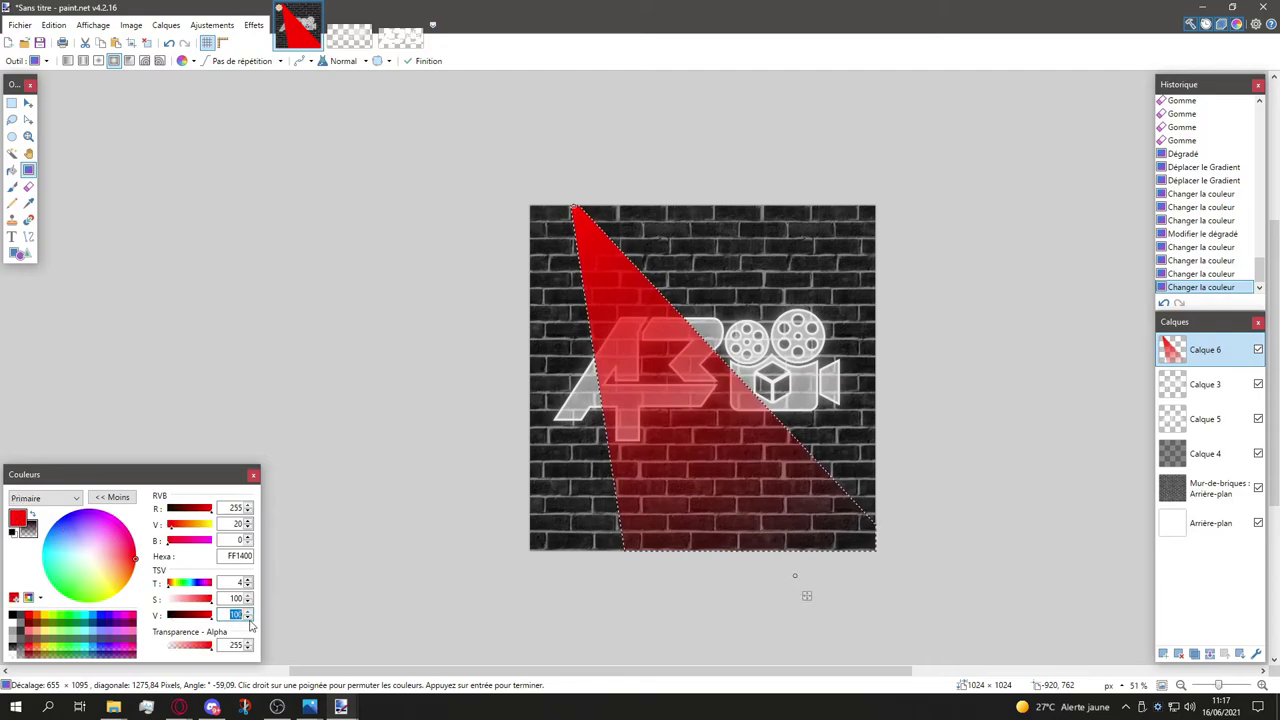
{"action": "type", "text": "60"}
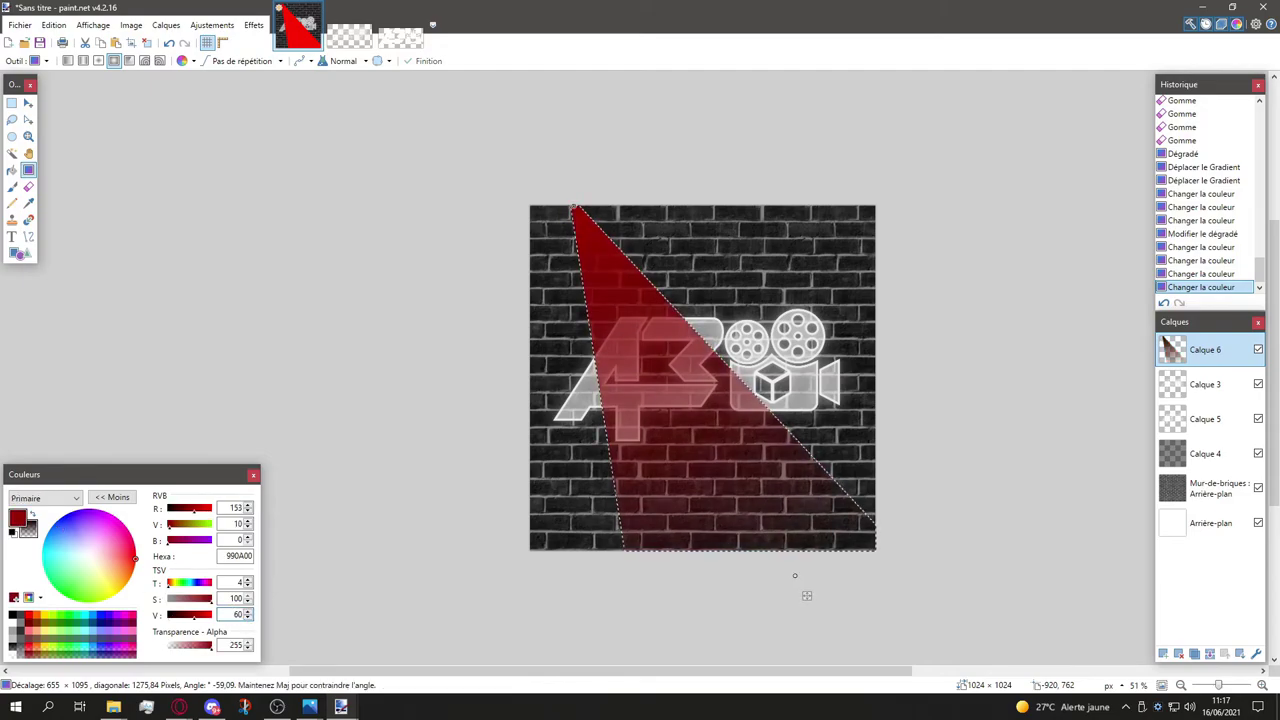
{"action": "double_click", "coordinate": [231, 614]}
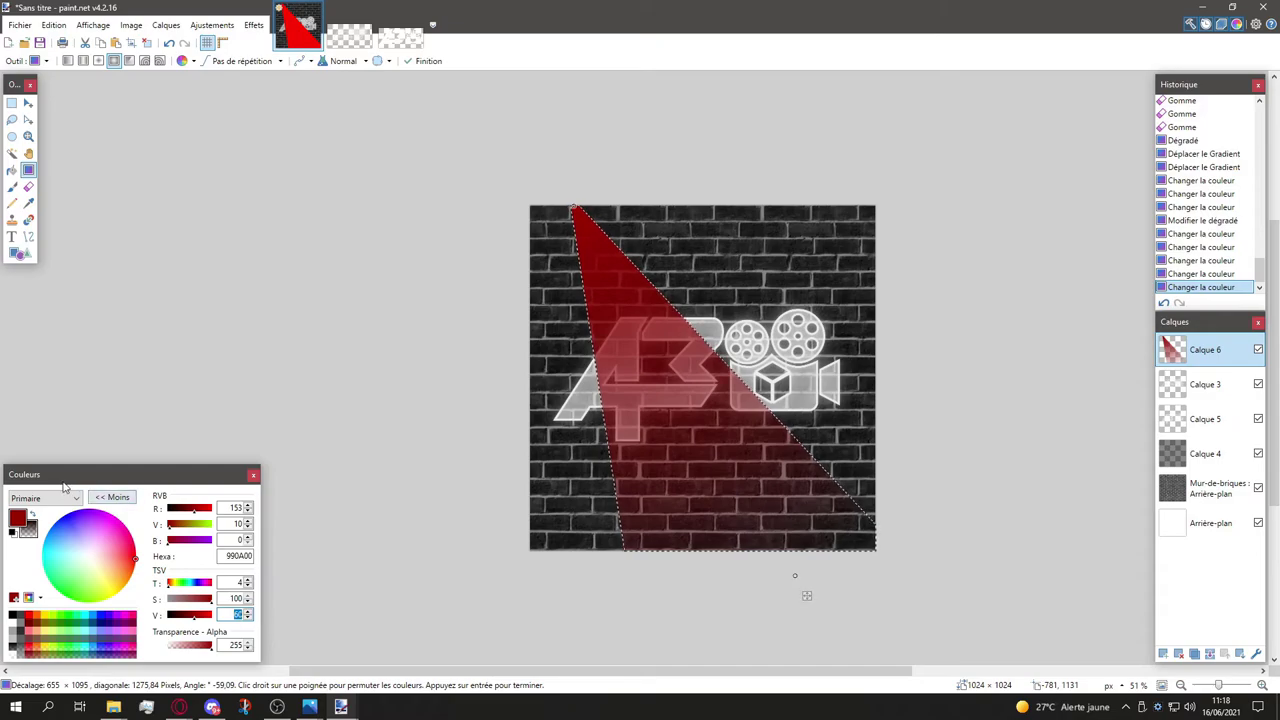
{"action": "double_click", "coordinate": [226, 645]}
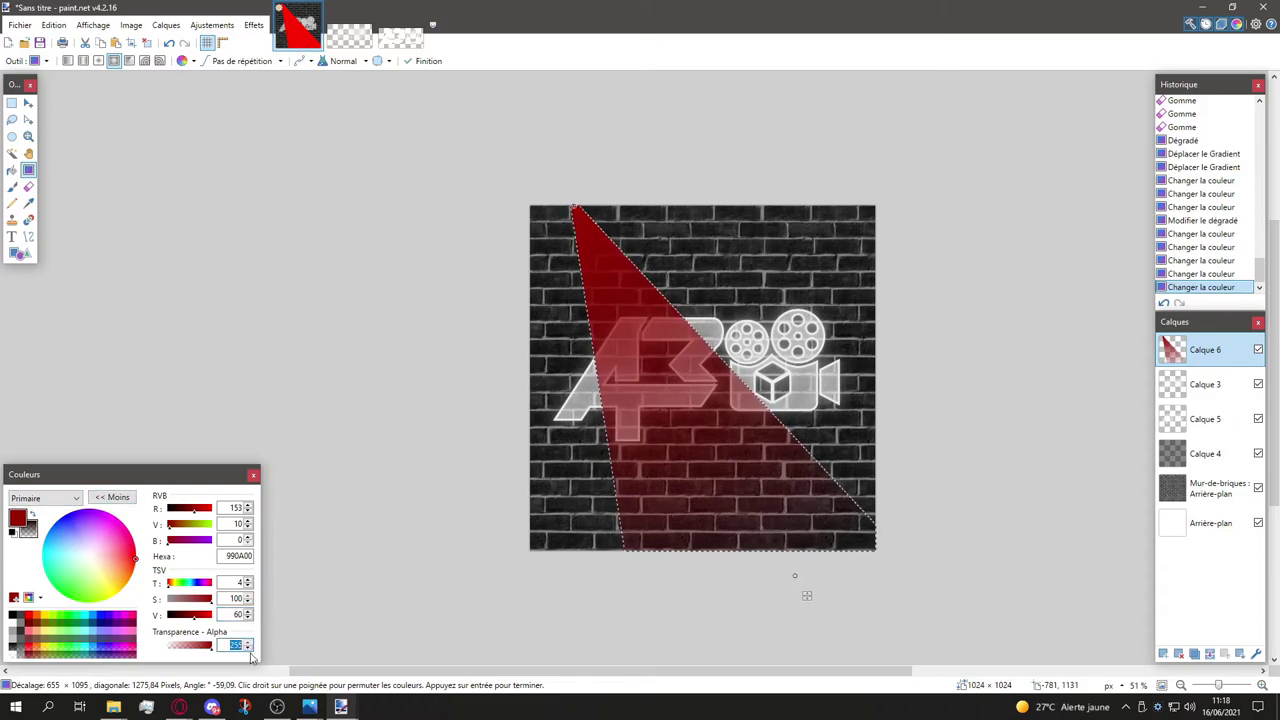
{"action": "double_click", "coordinate": [249, 619]}
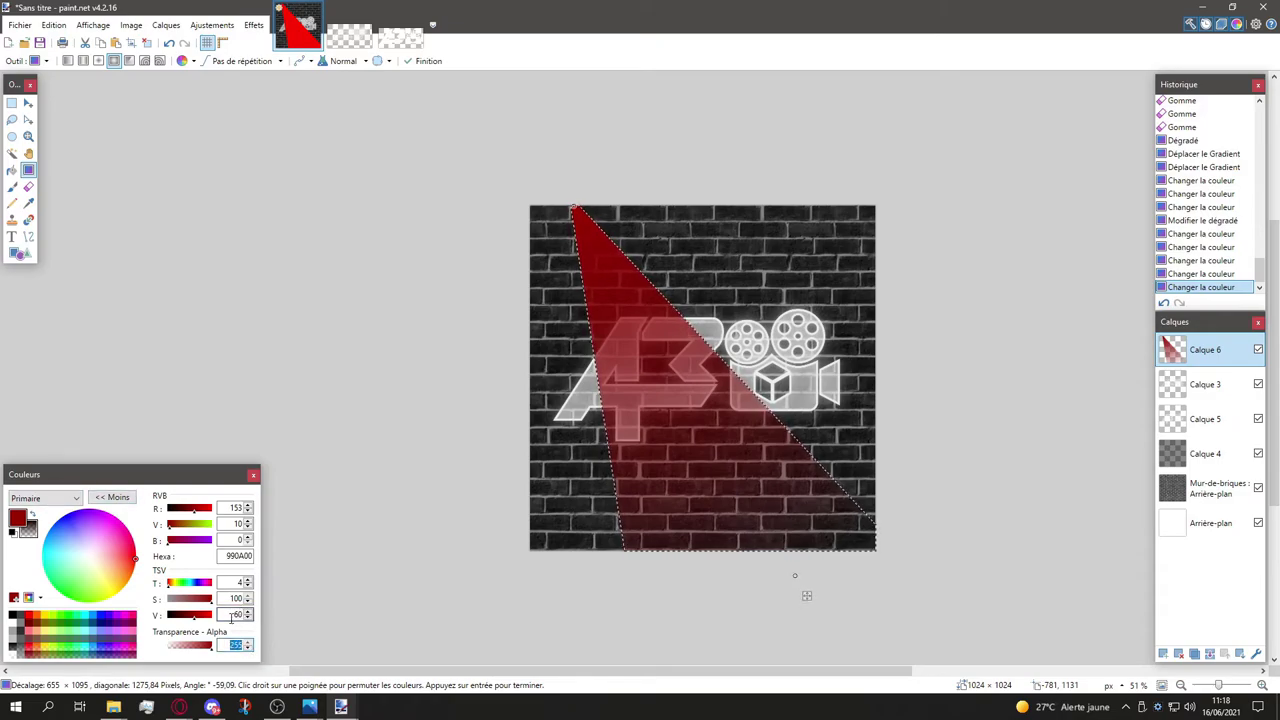
{"action": "type", "text": "90"}
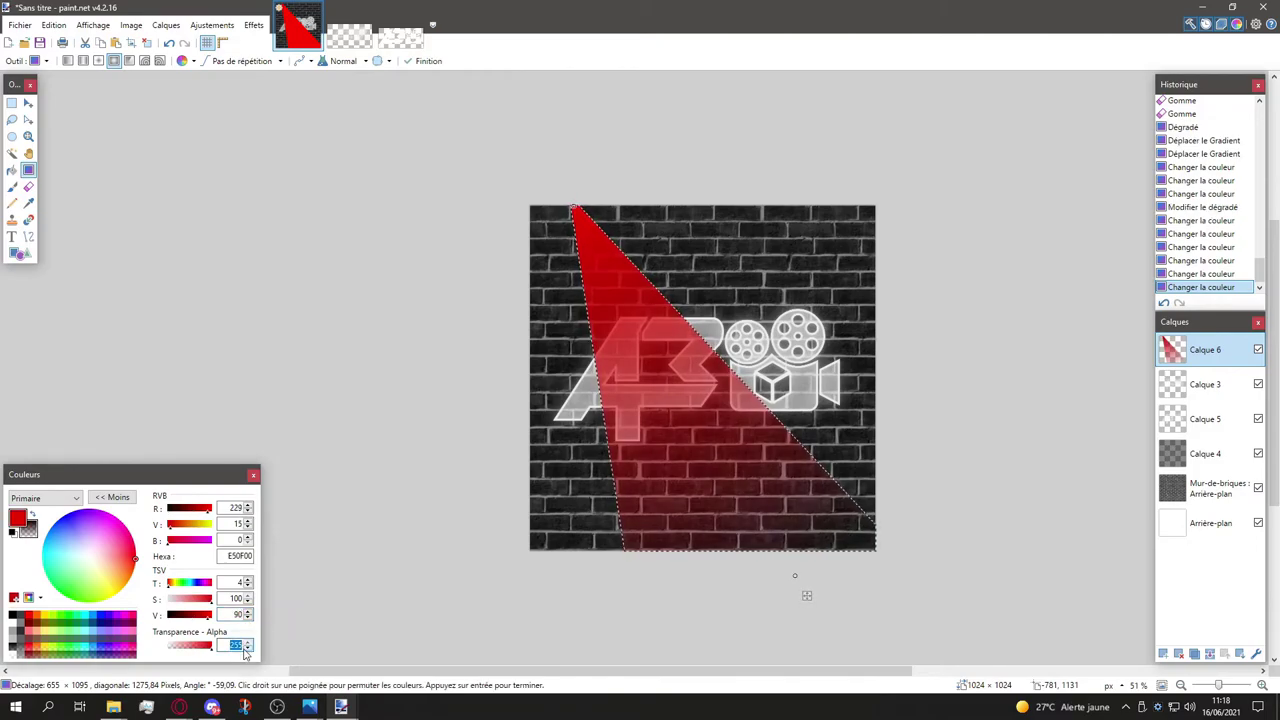
{"action": "double_click", "coordinate": [225, 509]}
{"action": "type", "text": "200"}
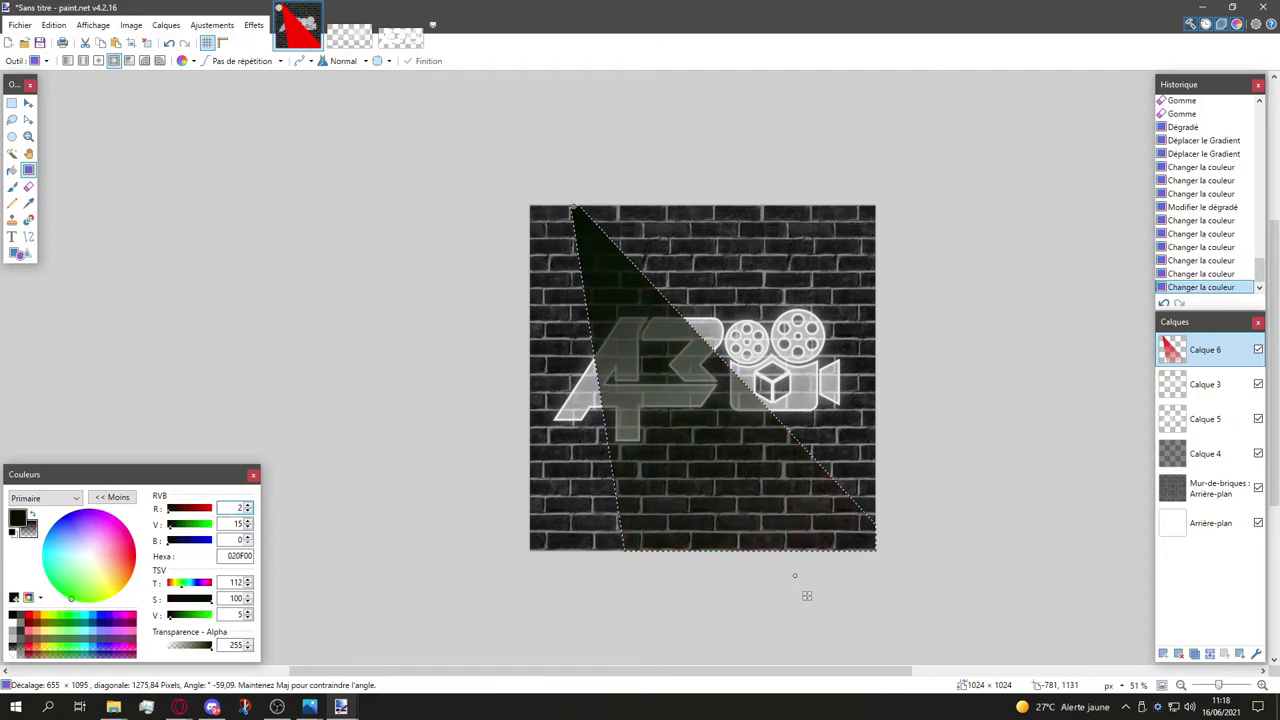
{"action": "double_click", "coordinate": [236, 613]}
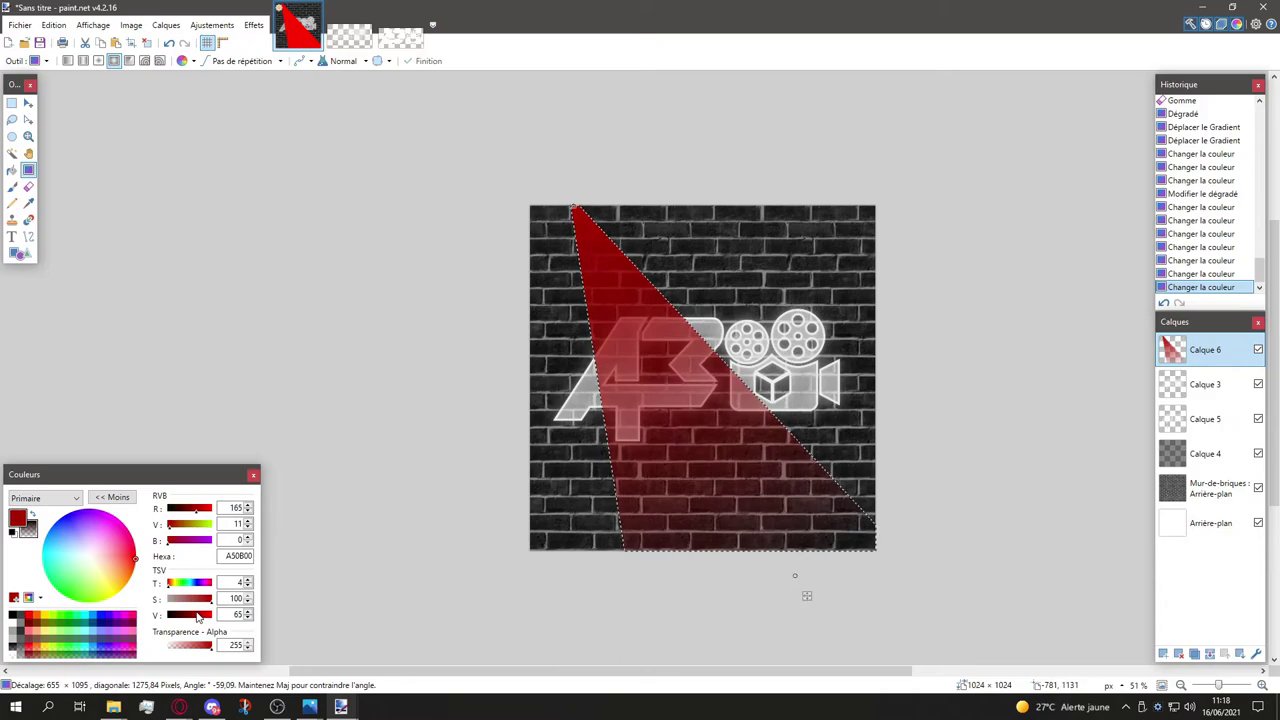
{"action": "type", "text": "65"}
{"action": "left_click", "coordinate": [204, 616]}
{"action": "left_click", "coordinate": [200, 616]}
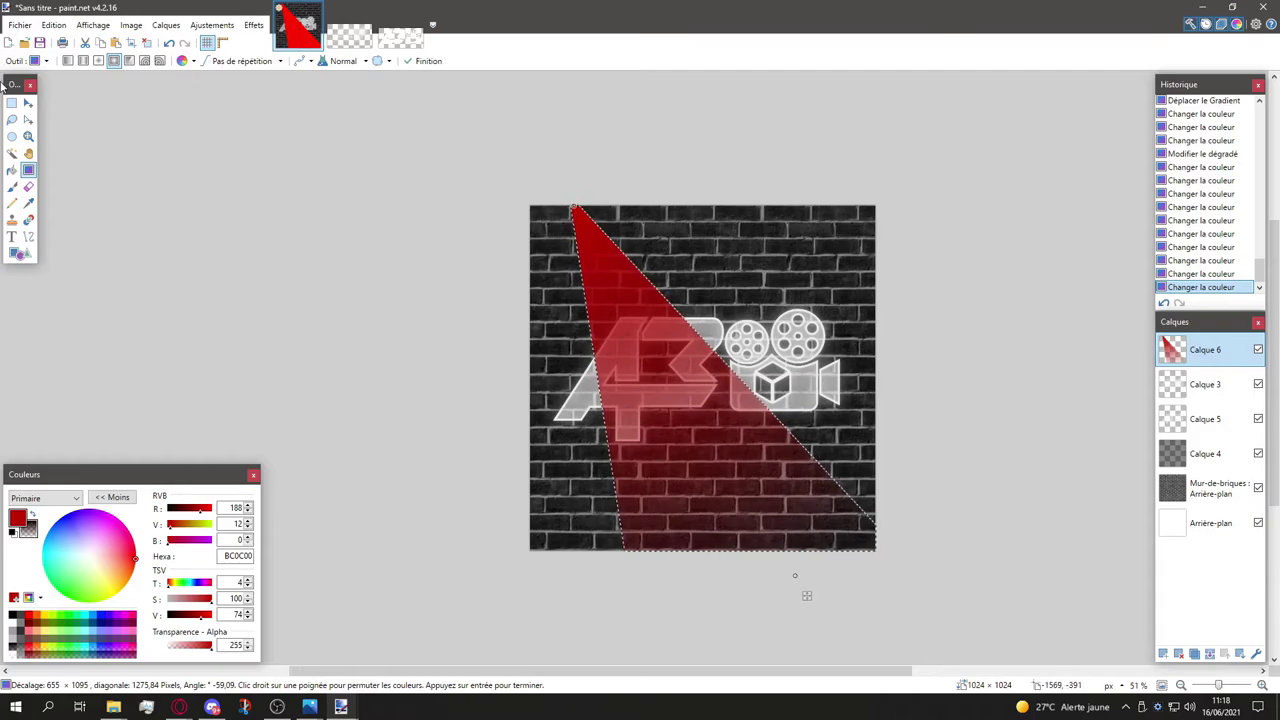
Step: Finish the gradient, deselect the triangle and move Calque 6 directly below Calque 5
{"action": "left_click", "coordinate": [27, 103]}
{"action": "left_click", "coordinate": [12, 103]}
{"action": "key", "text": "ctrl+d"}
{"action": "left_click_drag", "start_coordinate": [1186, 365], "coordinate": [1183, 420]}
Step: Duplicate the red beam layer Calque 6 and swap the copy with the original in the layer order
{"action": "scroll", "coordinate": [759, 478], "scroll_direction": "up", "scroll_amount": 2}
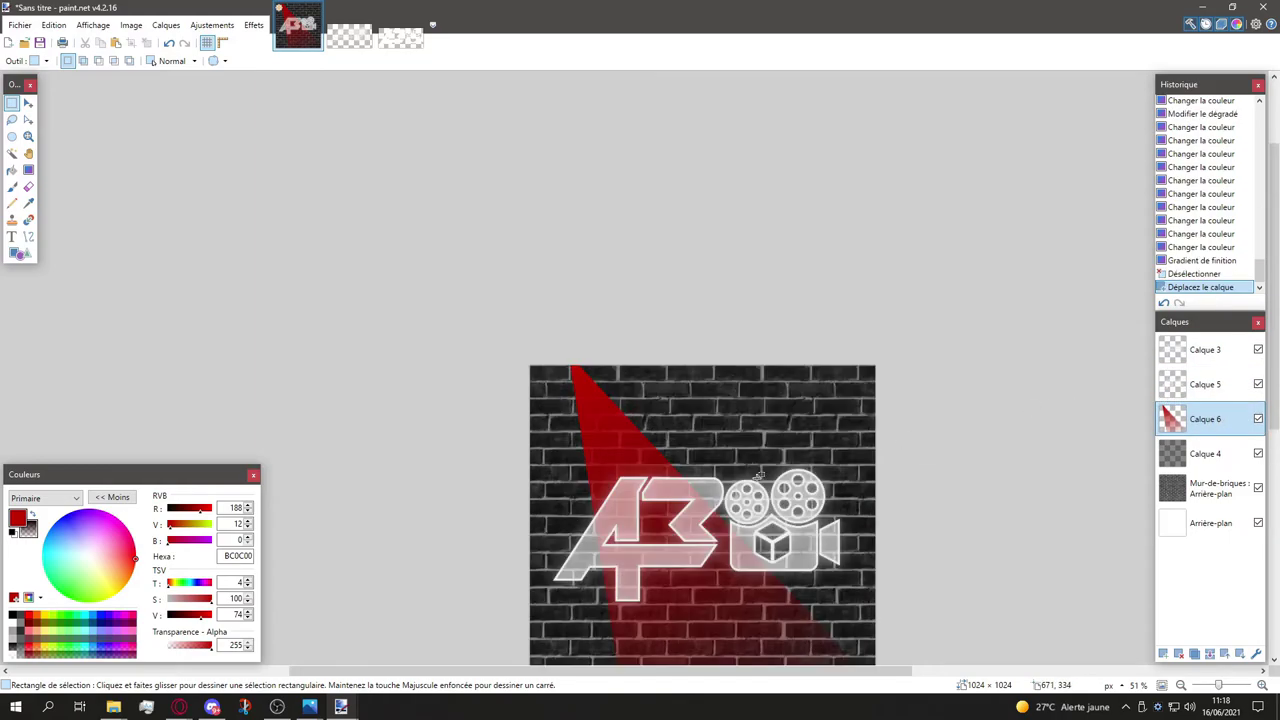
{"action": "scroll", "coordinate": [693, 466], "scroll_direction": "down", "scroll_amount": 3}
{"action": "scroll", "coordinate": [666, 414], "scroll_direction": "up", "scroll_amount": 3, "text": "ctrl"}
{"action": "scroll", "coordinate": [664, 369], "scroll_direction": "up", "scroll_amount": 1, "text": "ctrl"}
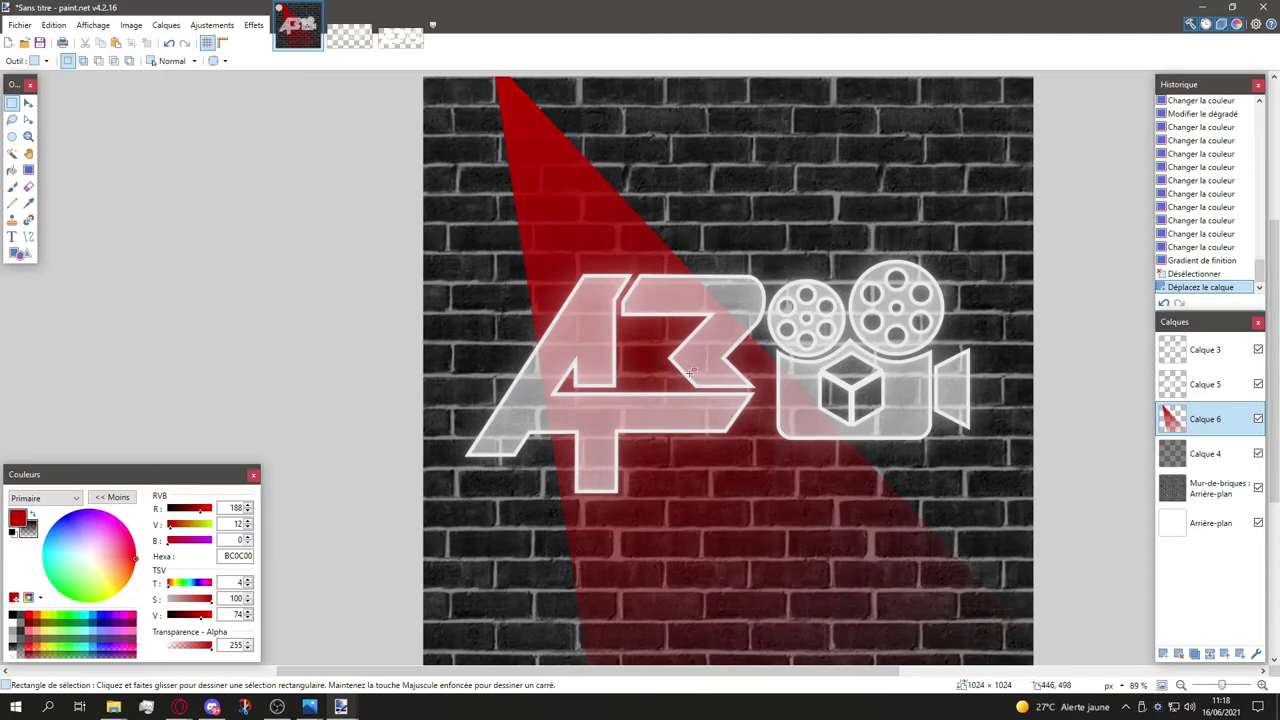
{"action": "scroll", "coordinate": [748, 362], "scroll_direction": "down", "scroll_amount": 2, "text": "ctrl"}
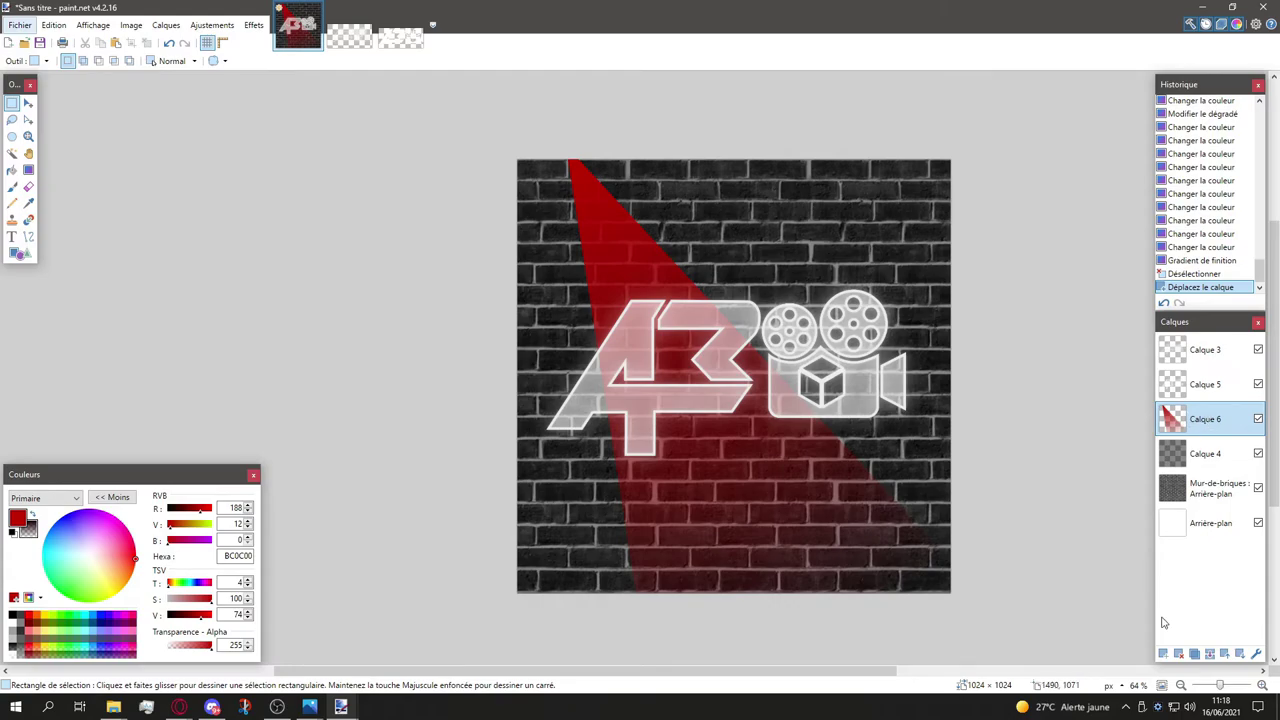
{"action": "left_click", "coordinate": [1194, 653]}
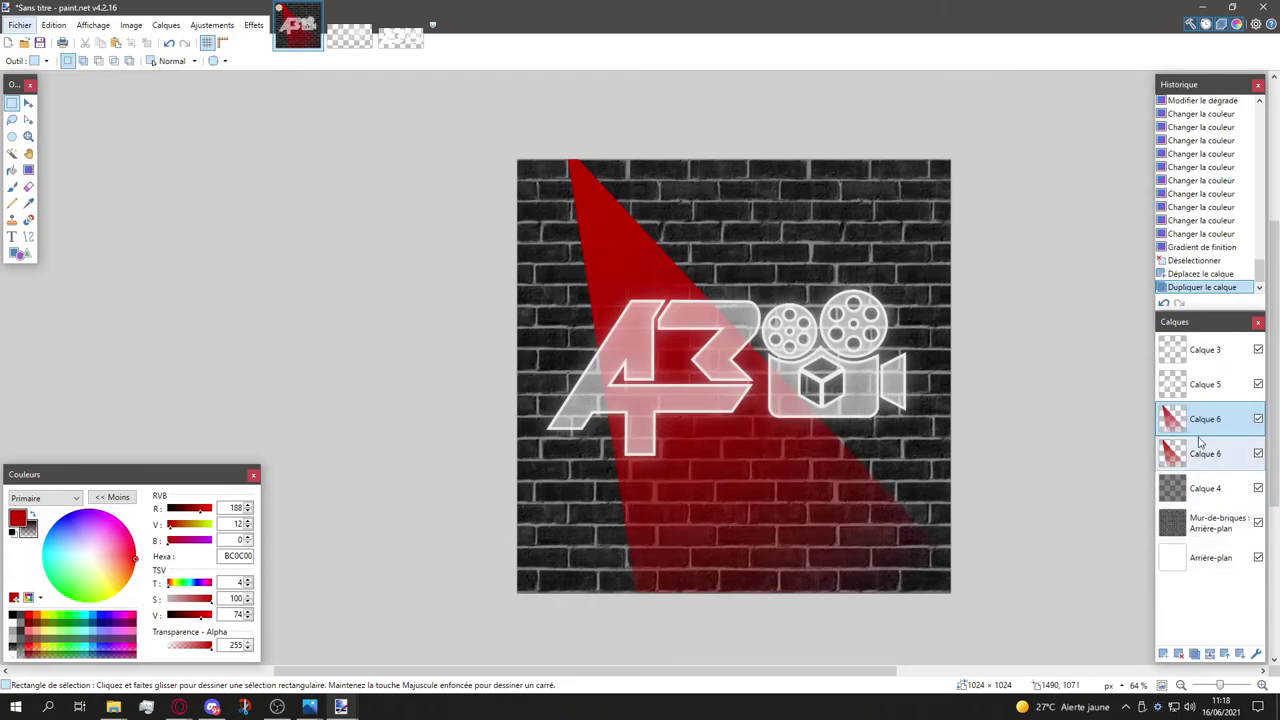
{"action": "left_click_drag", "start_coordinate": [1205, 420], "coordinate": [1210, 452]}
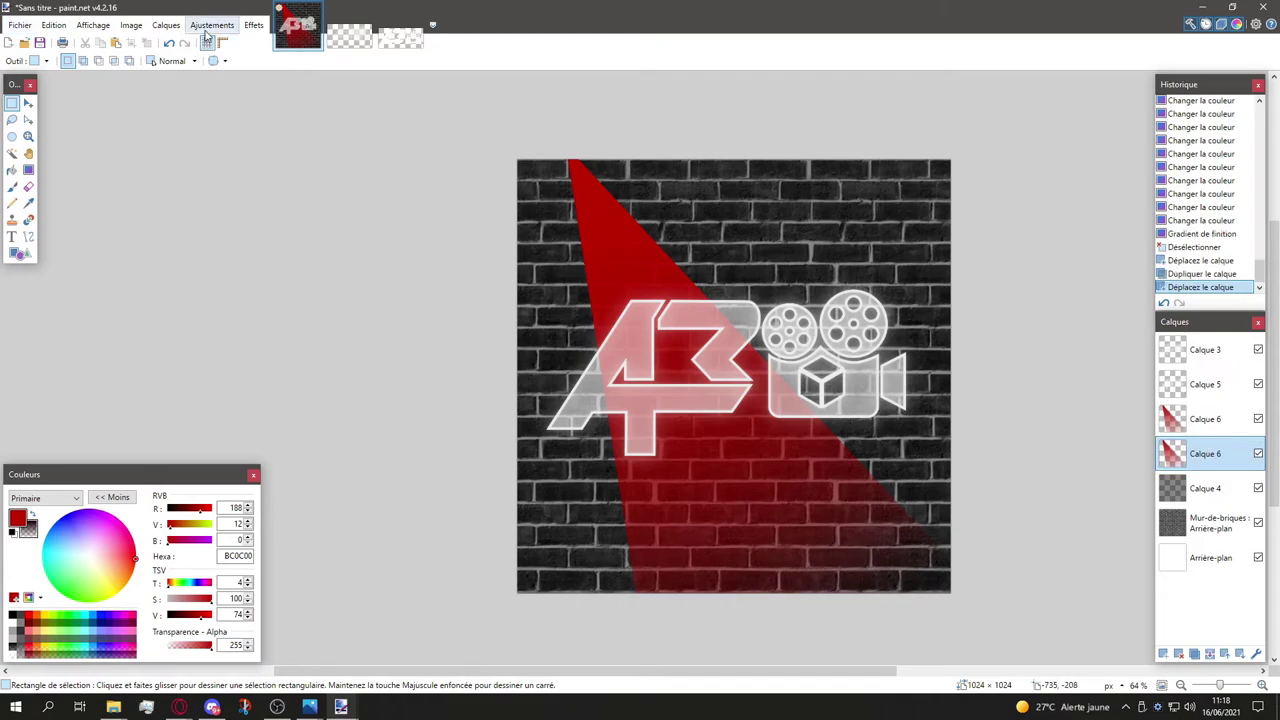
Step: Try a Gaussian blur on the lower Calque 6 beam, inspect its edge up close and undo the blur
{"action": "left_click", "coordinate": [166, 24]}
{"action": "mouse_move", "coordinate": [144, 24]}
{"action": "mouse_move", "coordinate": [203, 27]}
{"action": "mouse_move", "coordinate": [253, 25]}
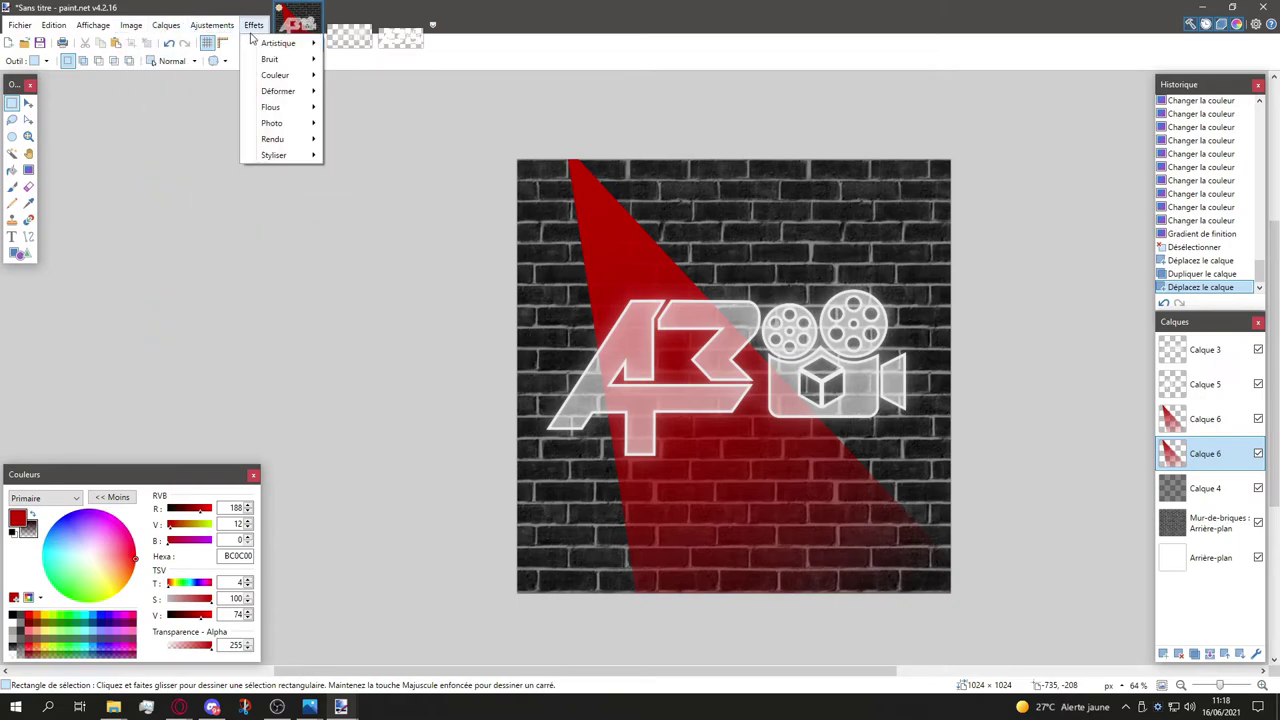
{"action": "mouse_move", "coordinate": [300, 108]}
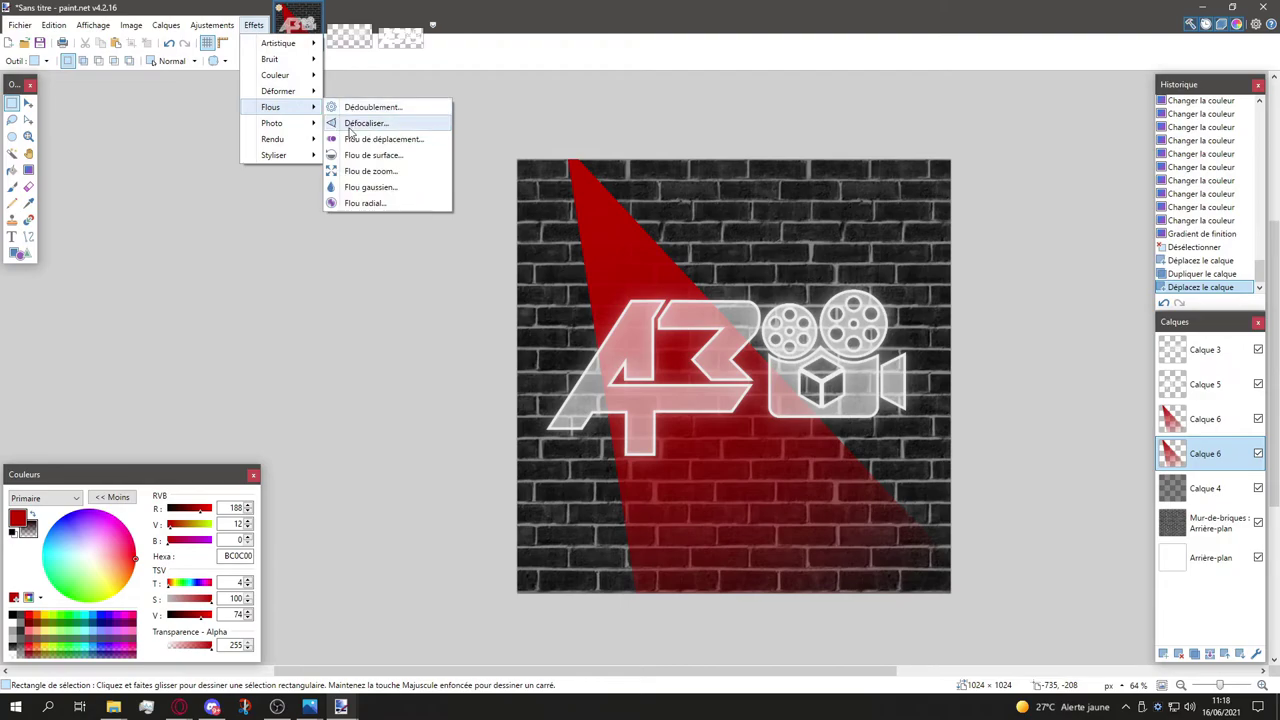
{"action": "left_click", "coordinate": [376, 188]}
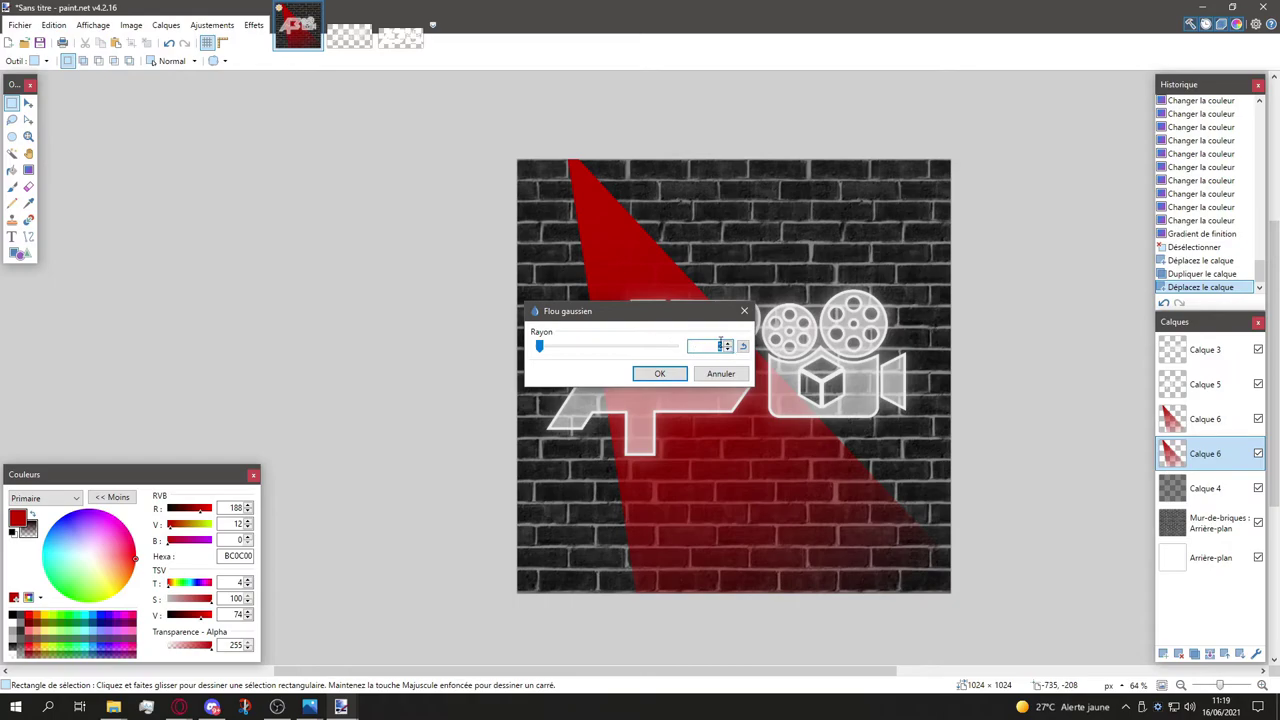
{"action": "left_click", "coordinate": [676, 375]}
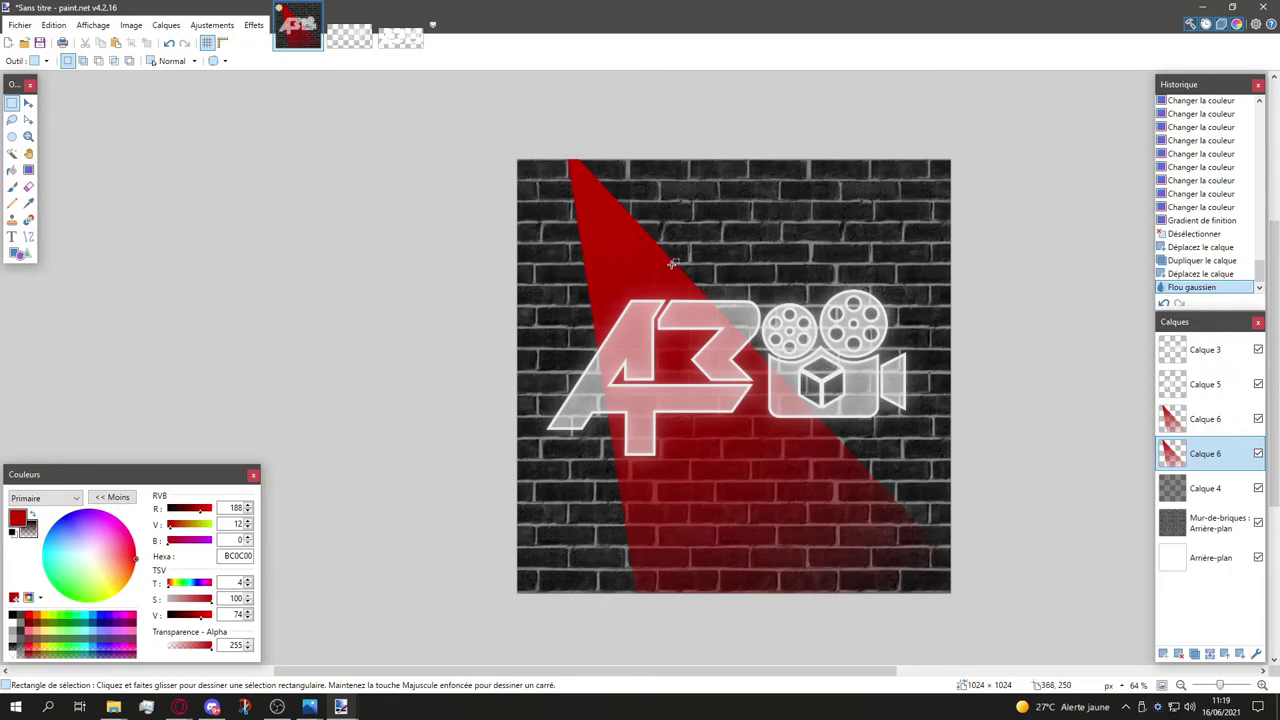
{"action": "scroll", "coordinate": [670, 266], "scroll_direction": "up", "scroll_amount": 1}
{"action": "scroll", "coordinate": [645, 244], "scroll_direction": "up", "scroll_amount": 5}
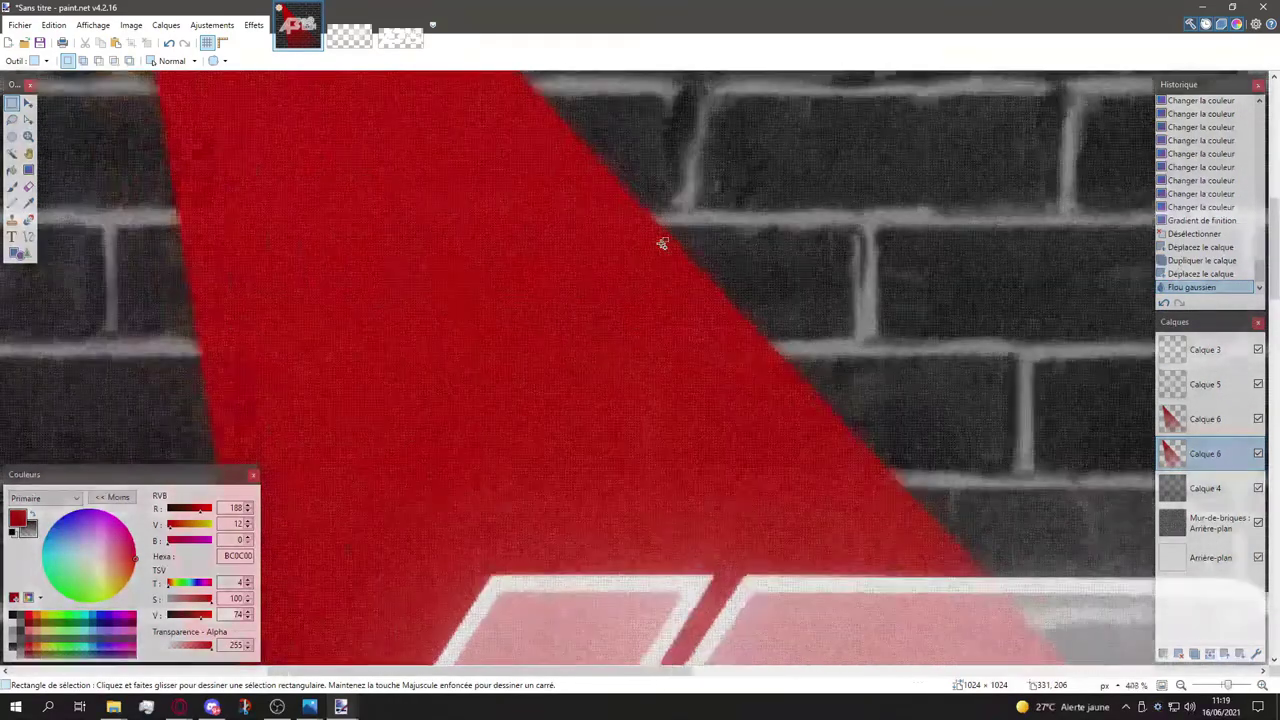
{"action": "scroll", "coordinate": [662, 244], "scroll_direction": "down", "scroll_amount": 1}
{"action": "key", "text": "ctrl+z"}
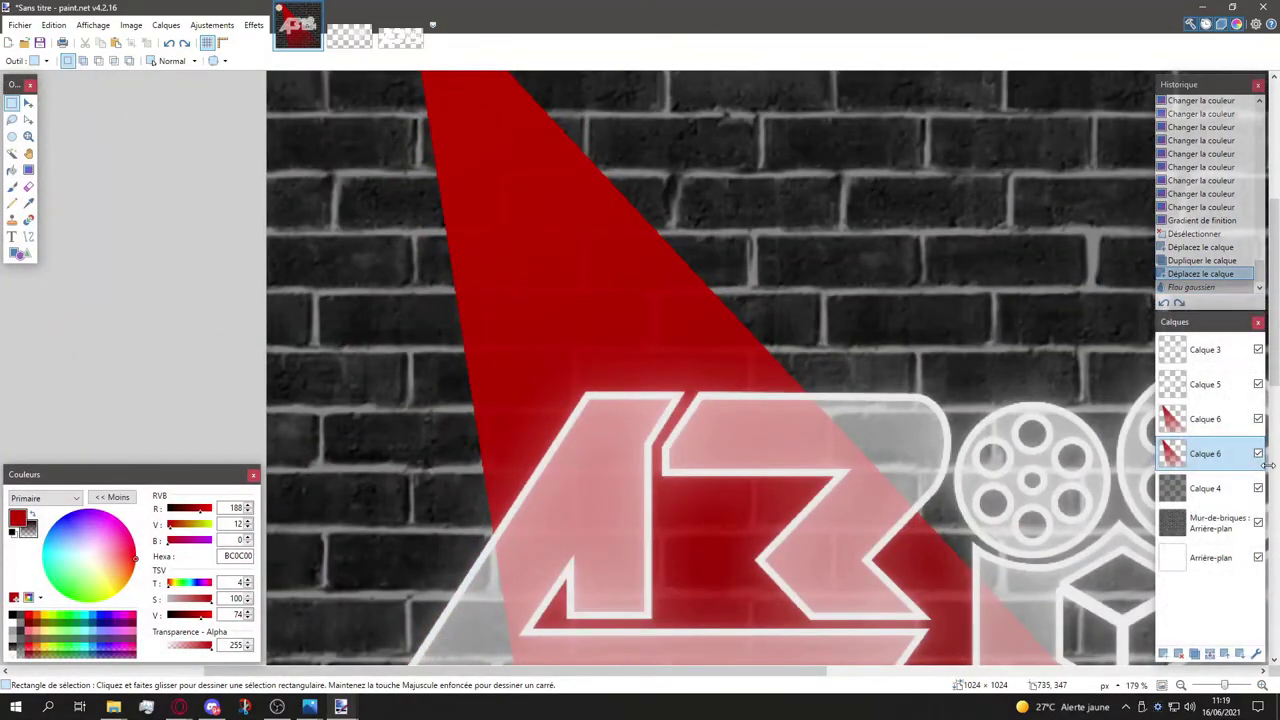
Step: Apply a Gaussian blur with radius 40 to the lower Calque 6 beam
{"action": "left_click", "coordinate": [254, 25]}
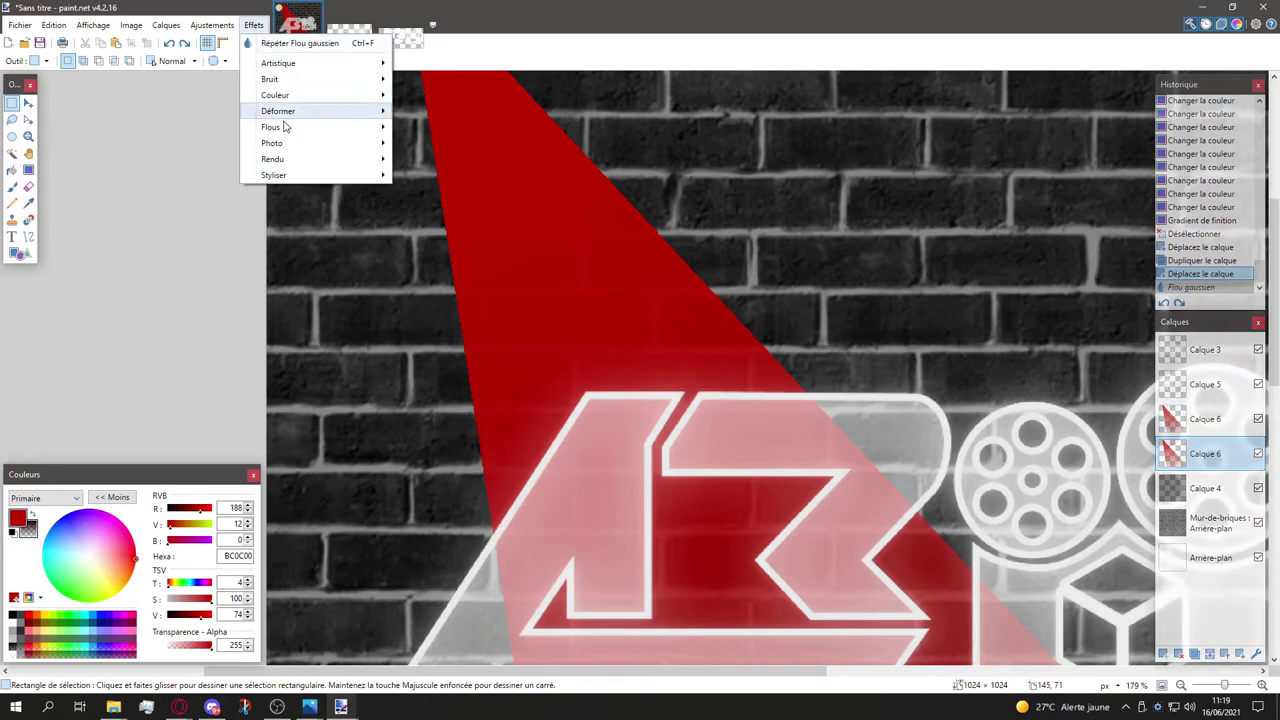
{"action": "mouse_move", "coordinate": [344, 125]}
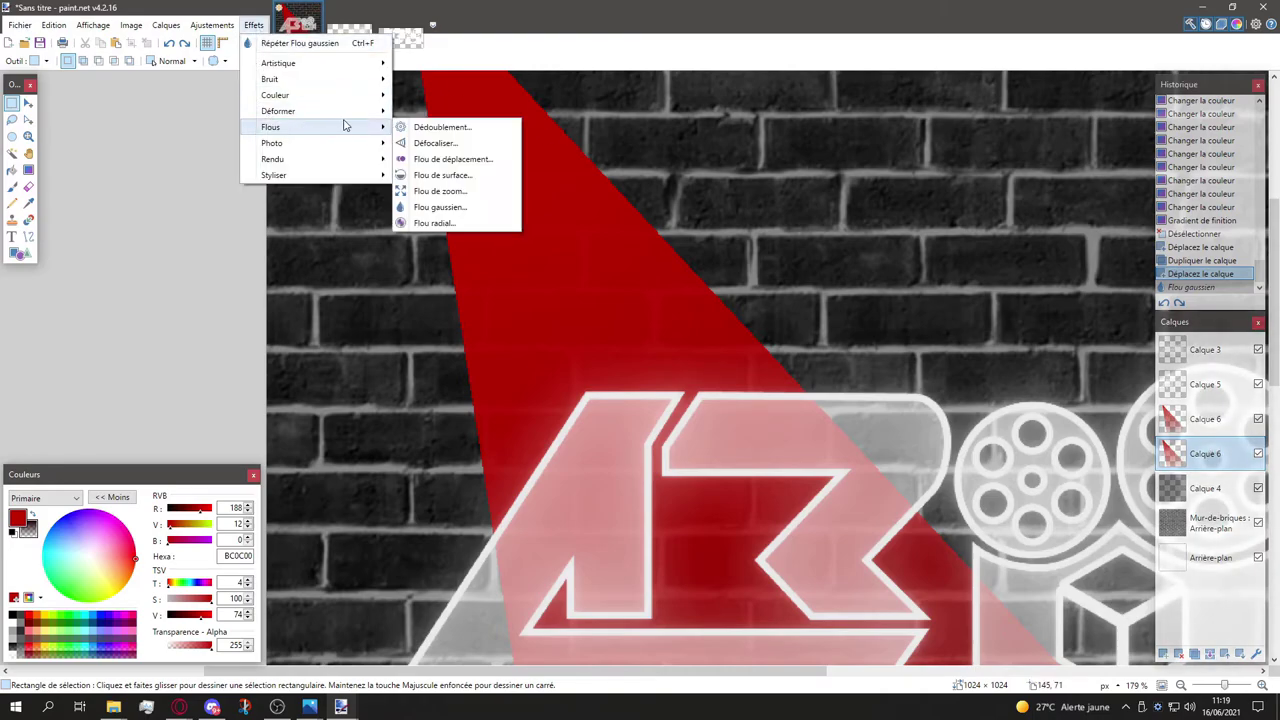
{"action": "left_click", "coordinate": [439, 207]}
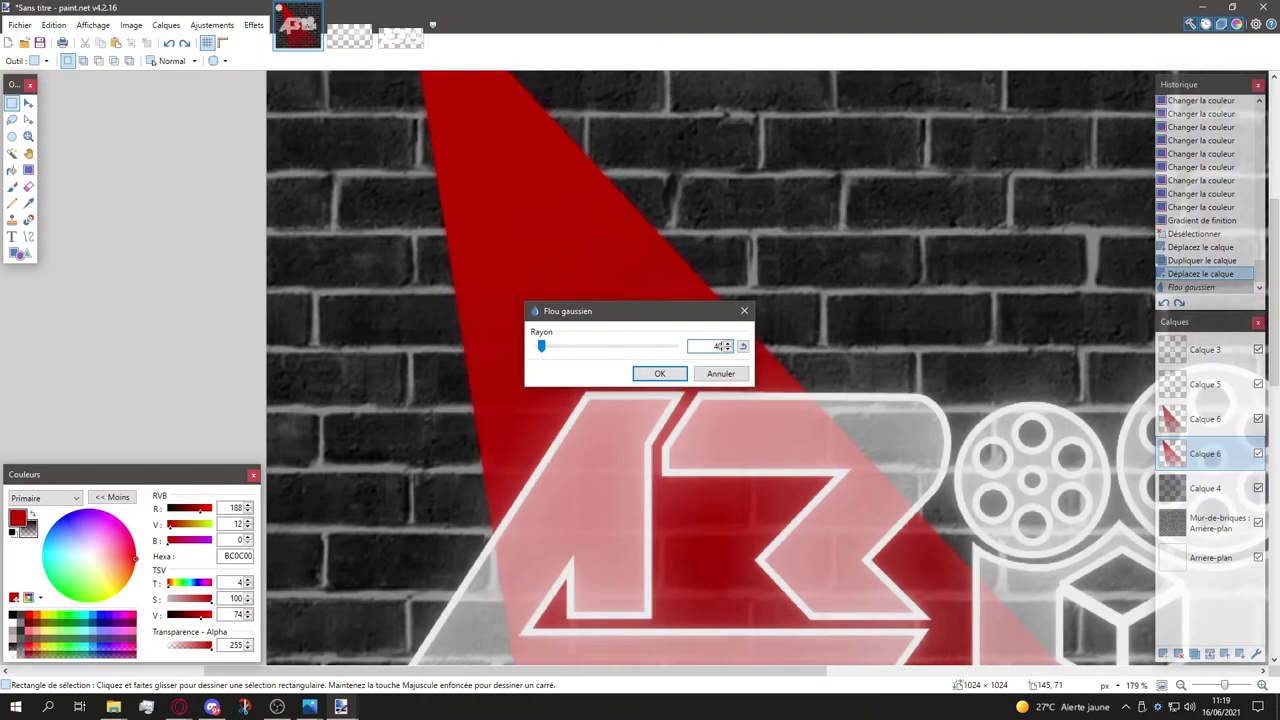
{"action": "left_click", "coordinate": [676, 372]}
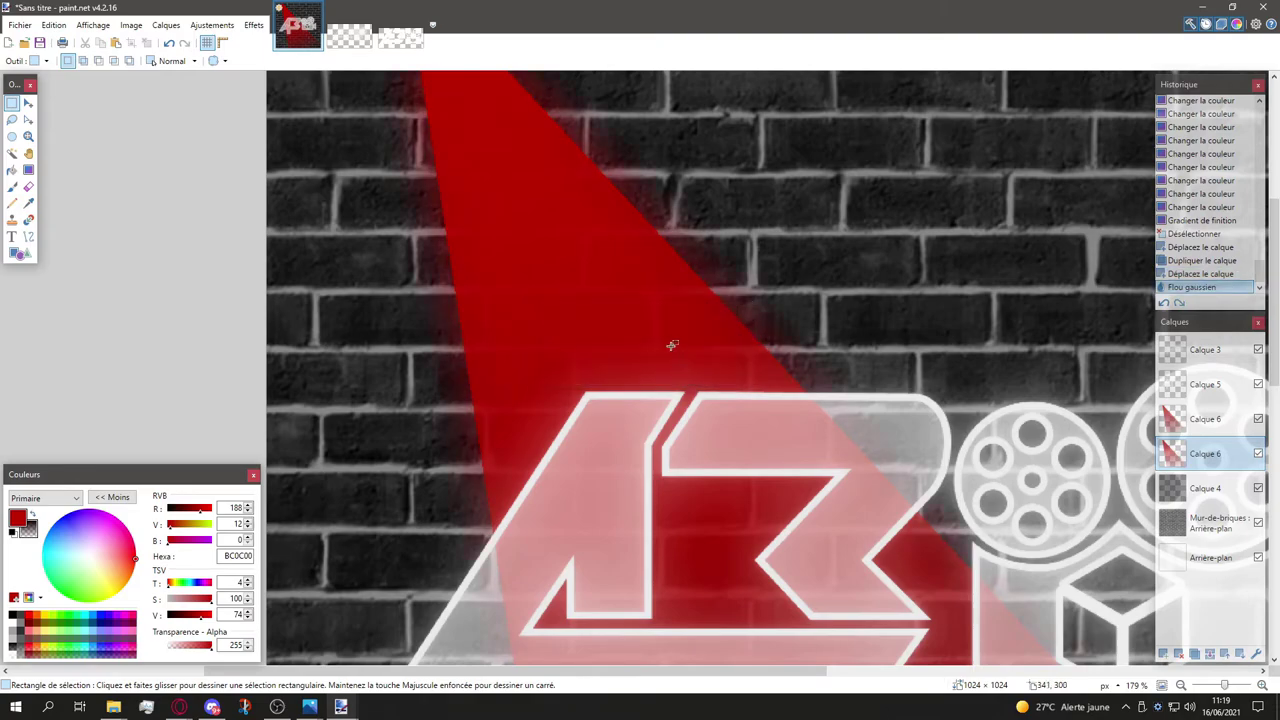
Step: Hide the upper, sharp-edged Calque 6 beam layer
{"action": "scroll", "coordinate": [669, 261], "scroll_direction": "down", "scroll_amount": 6}
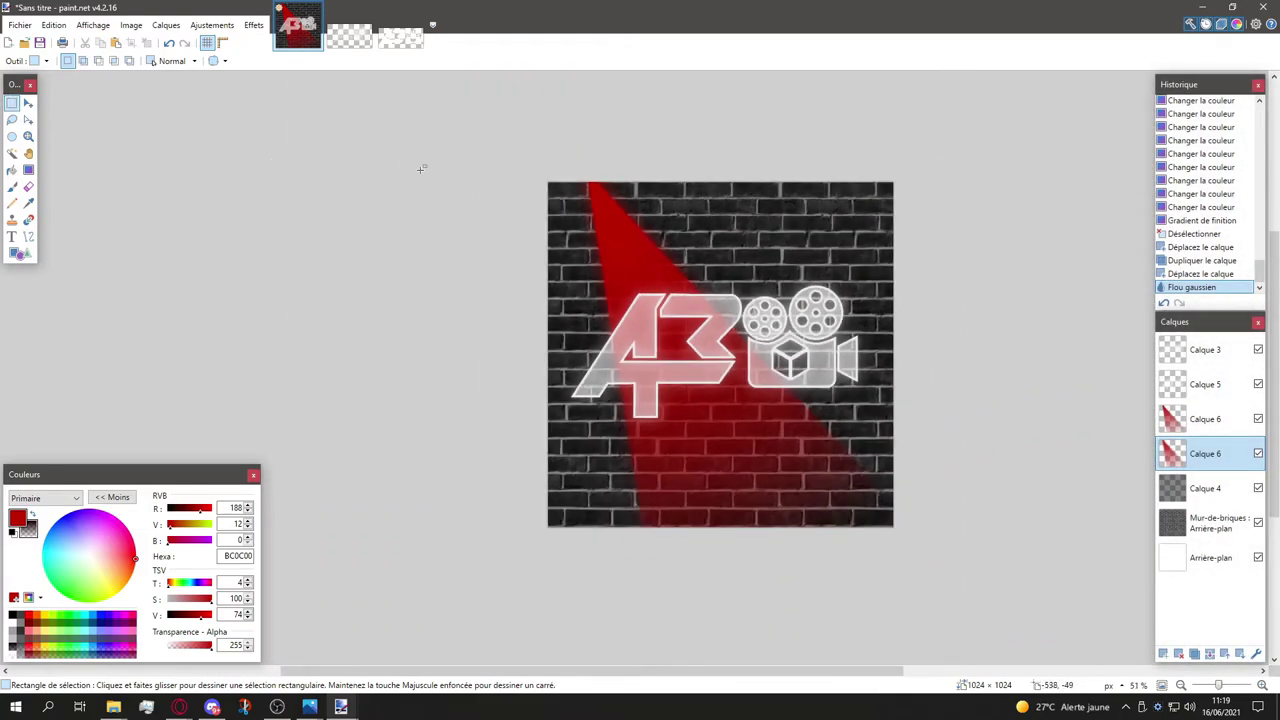
{"action": "scroll", "coordinate": [740, 318], "scroll_direction": "up", "scroll_amount": 4}
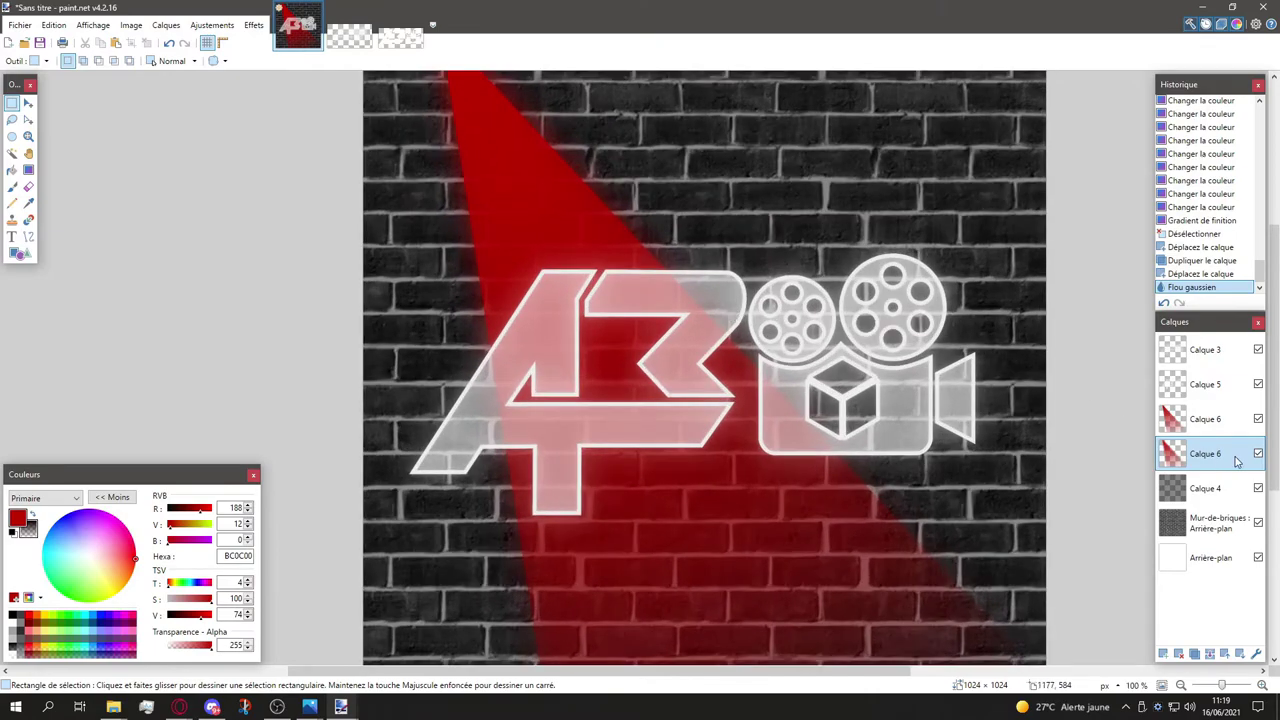
{"action": "left_click", "coordinate": [1258, 419]}
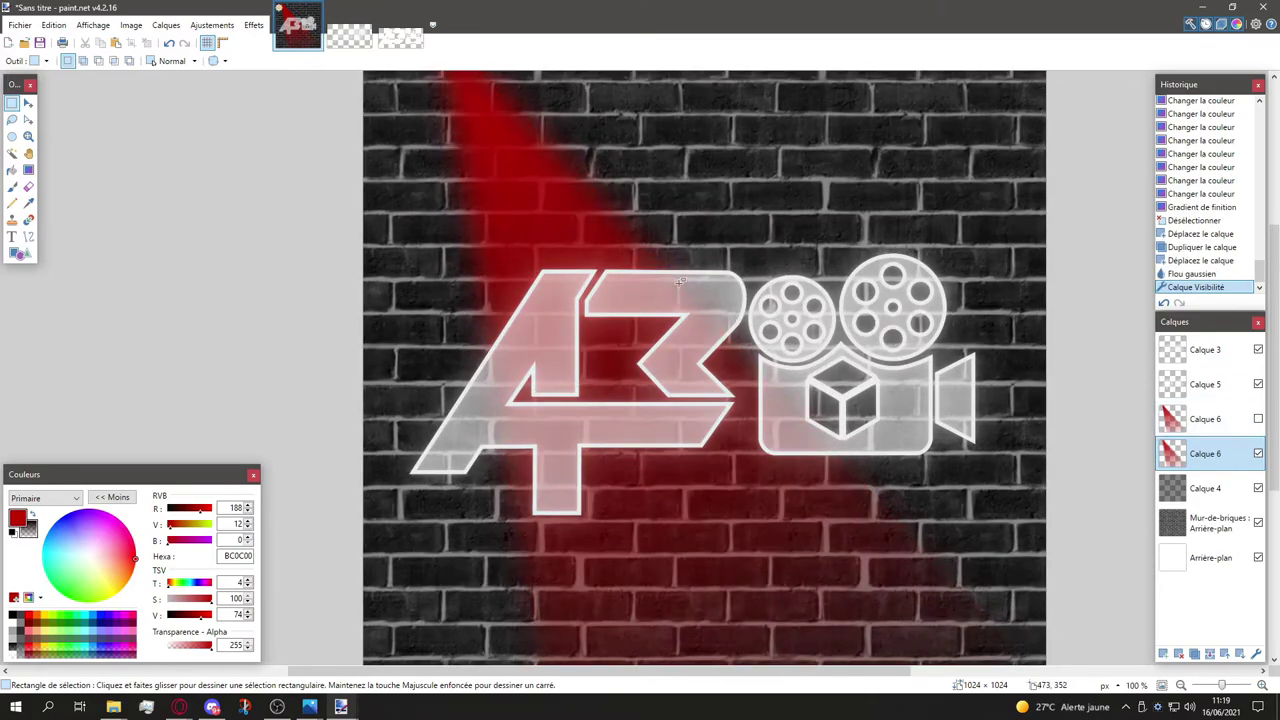
Step: Examine how the blurred beam looks across the bricks and the logo, from close up and as a whole
{"action": "scroll", "coordinate": [663, 274], "scroll_direction": "down", "scroll_amount": 2}
{"action": "scroll", "coordinate": [663, 274], "scroll_direction": "up", "scroll_amount": 3}
{"action": "scroll", "coordinate": [663, 274], "scroll_direction": "down", "scroll_amount": 2}
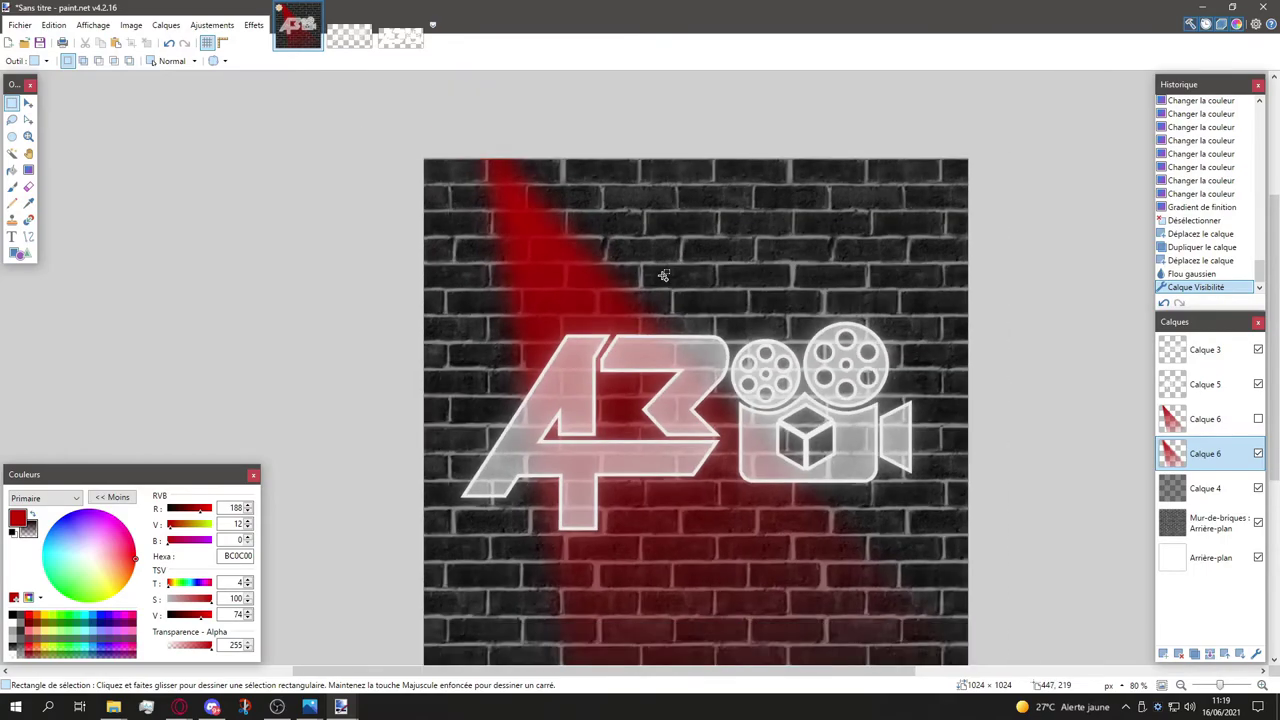
{"action": "scroll", "coordinate": [702, 416], "scroll_direction": "down", "scroll_amount": 1}
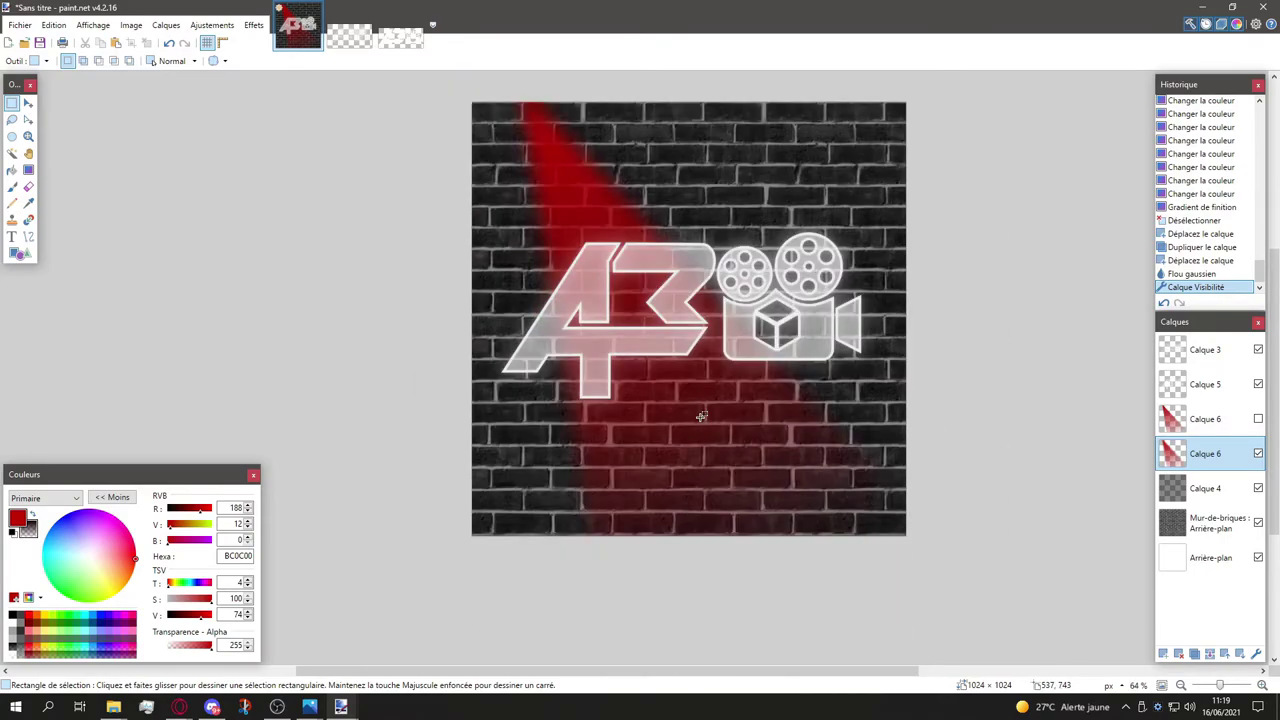
{"action": "scroll", "coordinate": [702, 416], "scroll_direction": "up", "scroll_amount": 2}
{"action": "scroll", "coordinate": [702, 416], "scroll_direction": "down", "scroll_amount": 1}
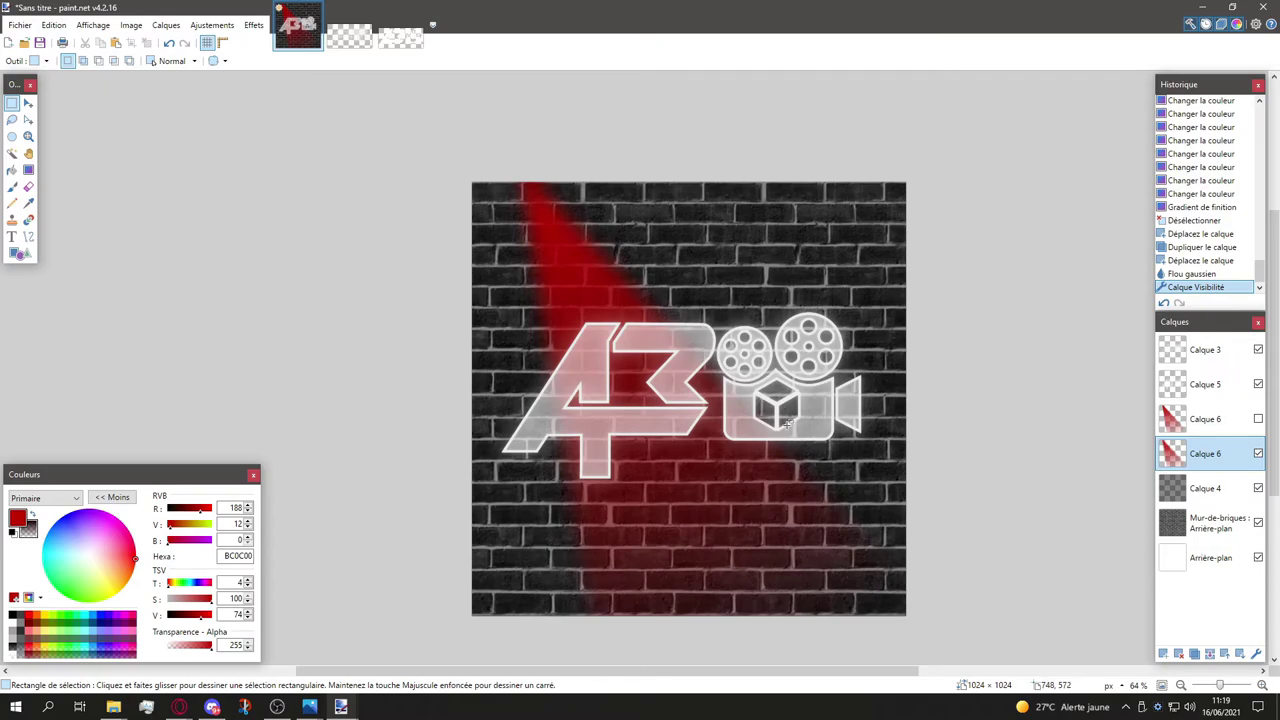
{"action": "scroll", "coordinate": [762, 414], "scroll_direction": "down", "scroll_amount": 1}
{"action": "scroll", "coordinate": [760, 412], "scroll_direction": "up", "scroll_amount": 2}
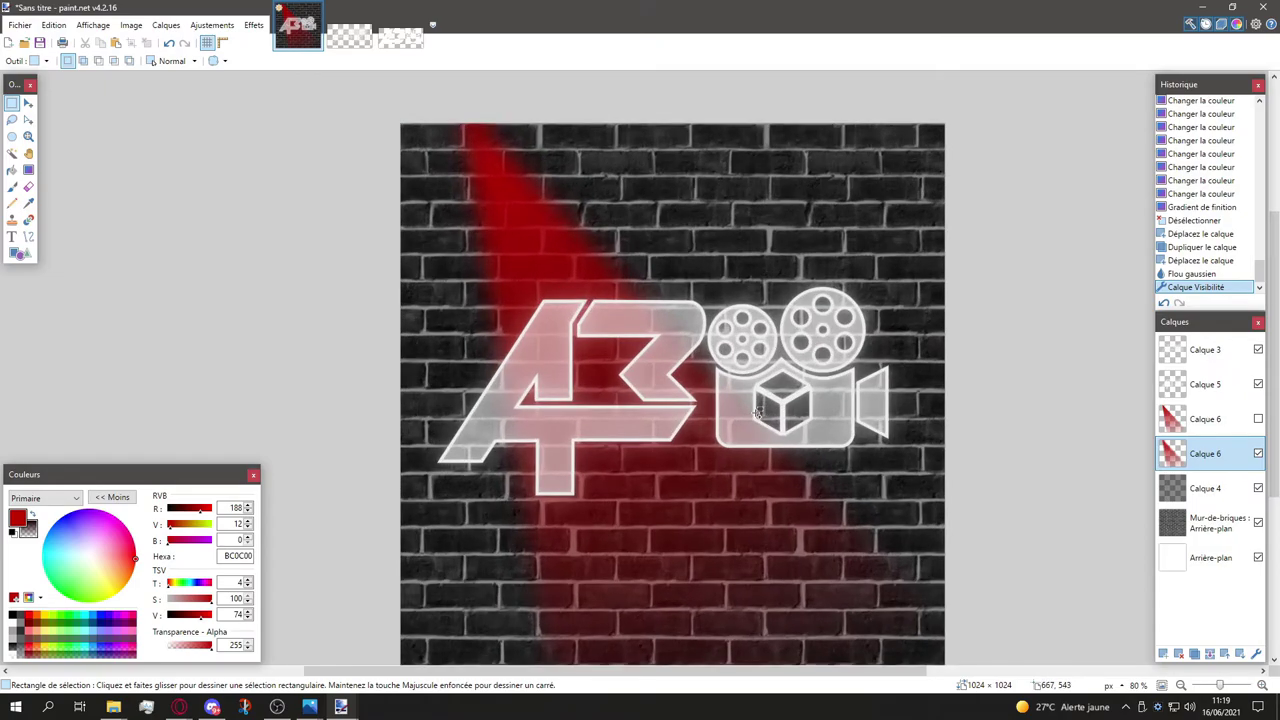
{"action": "scroll", "coordinate": [714, 428], "scroll_direction": "up", "scroll_amount": 1}
{"action": "scroll", "coordinate": [706, 427], "scroll_direction": "down", "scroll_amount": 2}
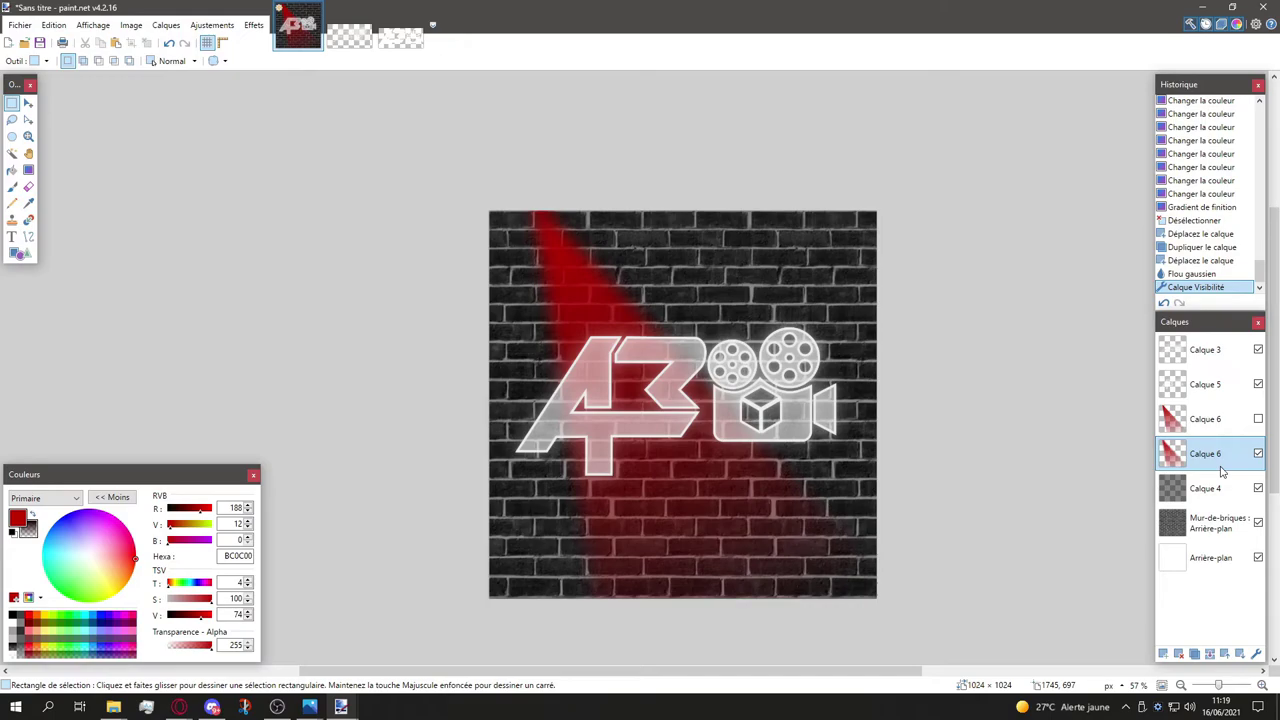
Step: Add a new layer at the top of the stack and draw a radial gradient from the image centre to its upper-right corner
{"action": "left_click", "coordinate": [1163, 655]}
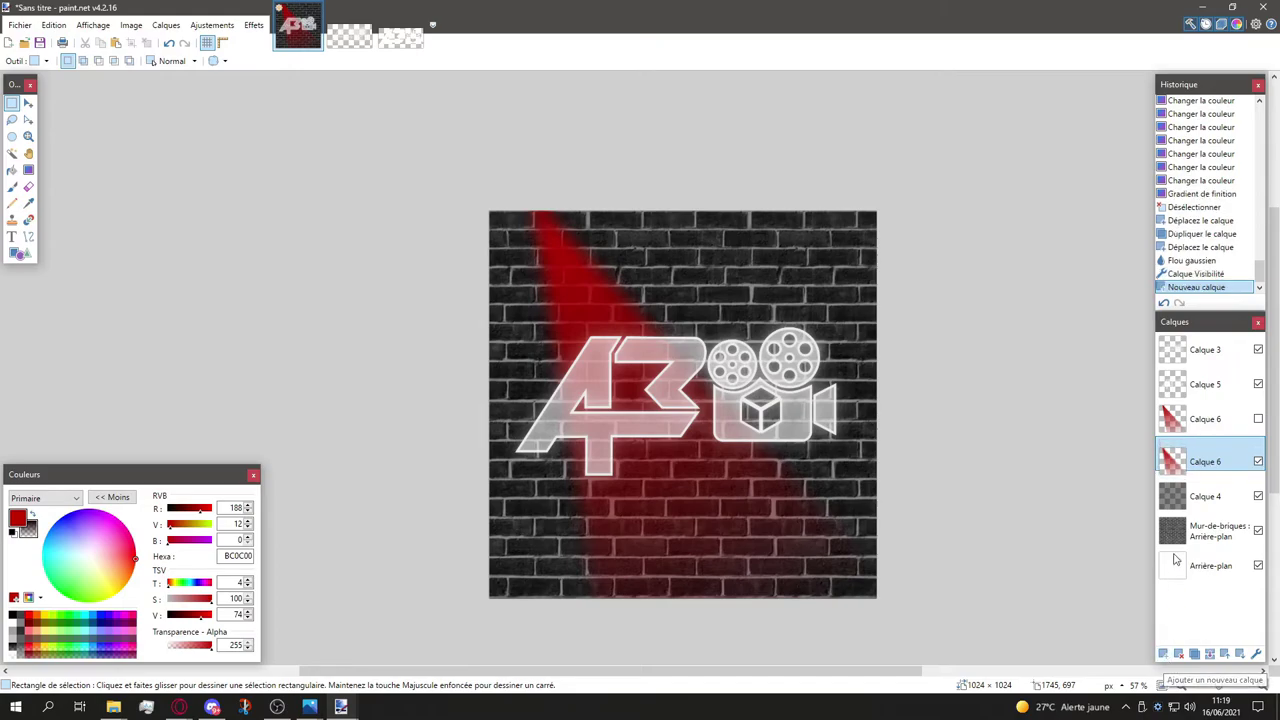
{"action": "left_click_drag", "start_coordinate": [1205, 460], "coordinate": [1207, 356]}
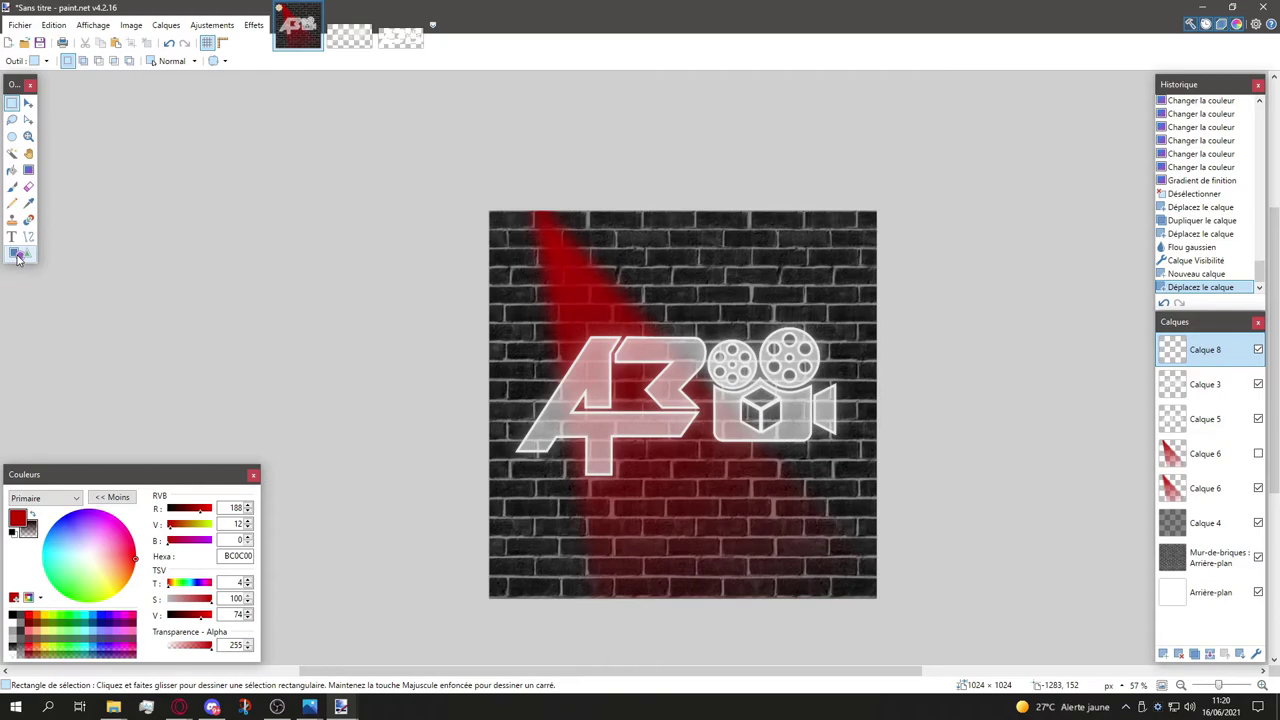
{"action": "left_click", "coordinate": [28, 170]}
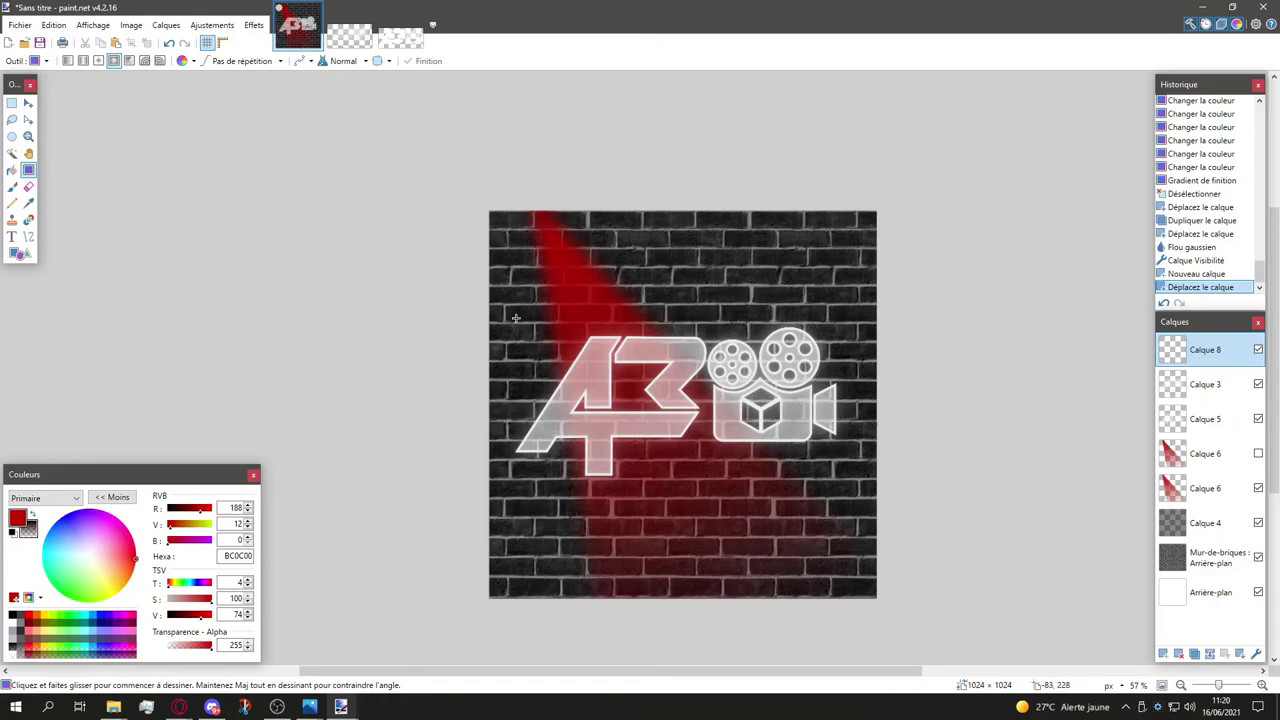
{"action": "left_click_drag", "start_coordinate": [681, 414], "coordinate": [877, 211]}
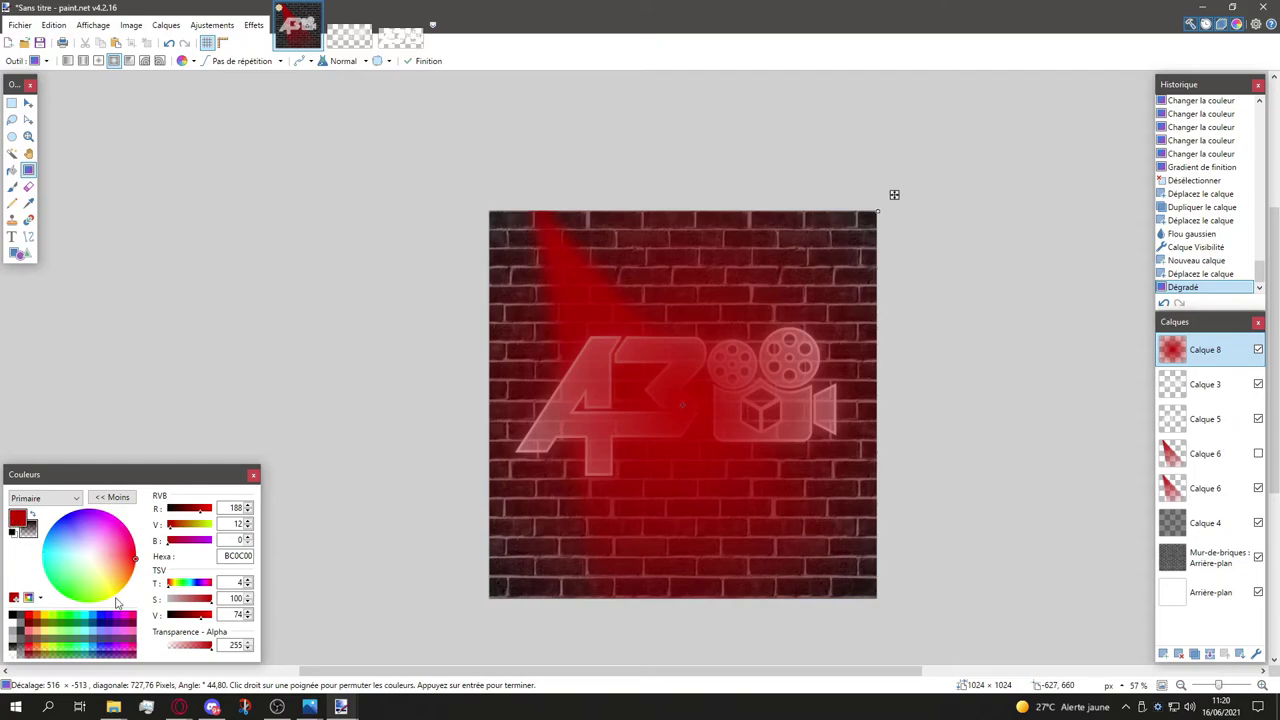
Step: Make the gradient's primary colour fully transparent and its secondary colour opaque black (000000, alpha 255) to form a dark vignette
{"action": "left_click_drag", "start_coordinate": [200, 645], "coordinate": [132, 640]}
{"action": "left_click", "coordinate": [28, 530]}
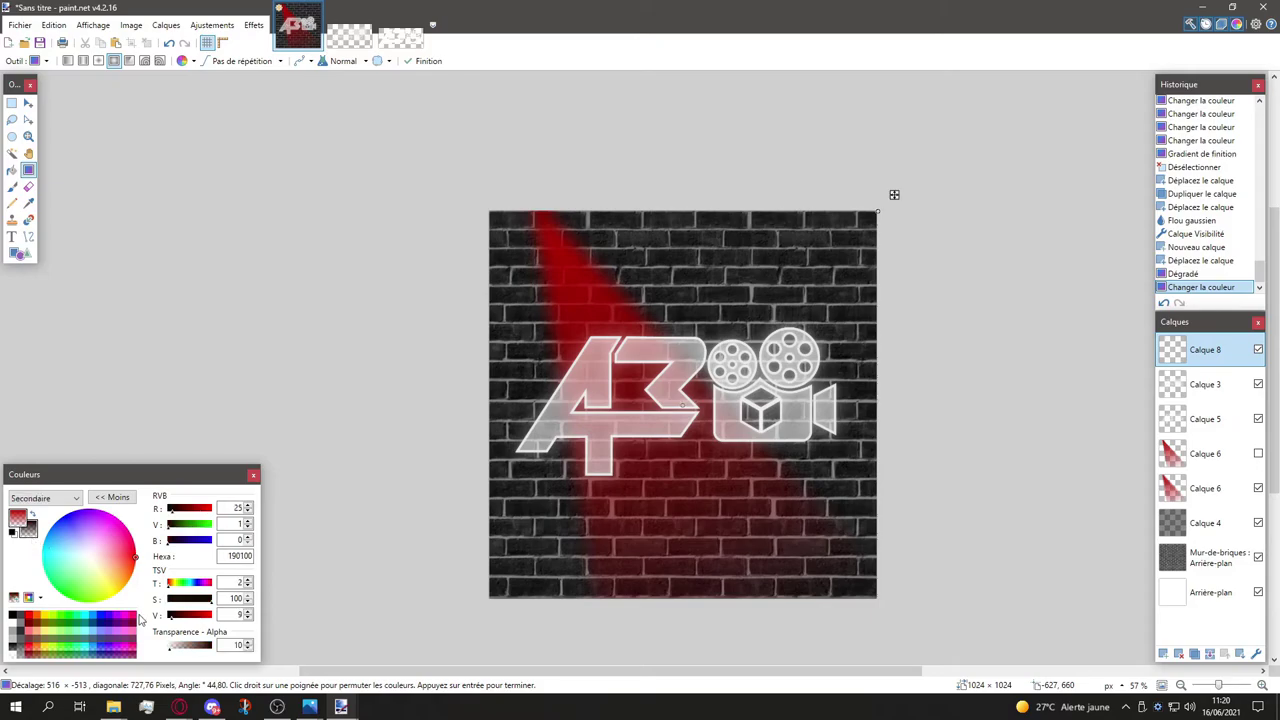
{"action": "left_click_drag", "start_coordinate": [183, 612], "coordinate": [155, 617]}
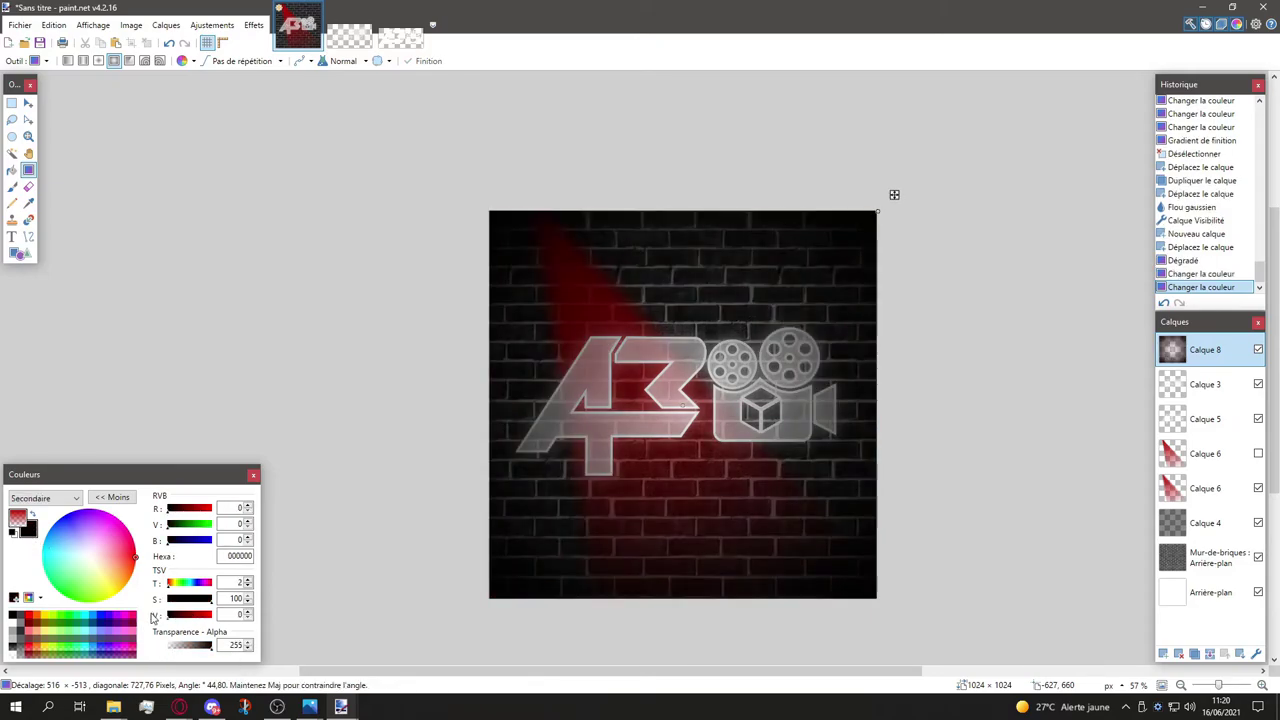
{"action": "left_click_drag", "start_coordinate": [152, 617], "coordinate": [152, 617]}
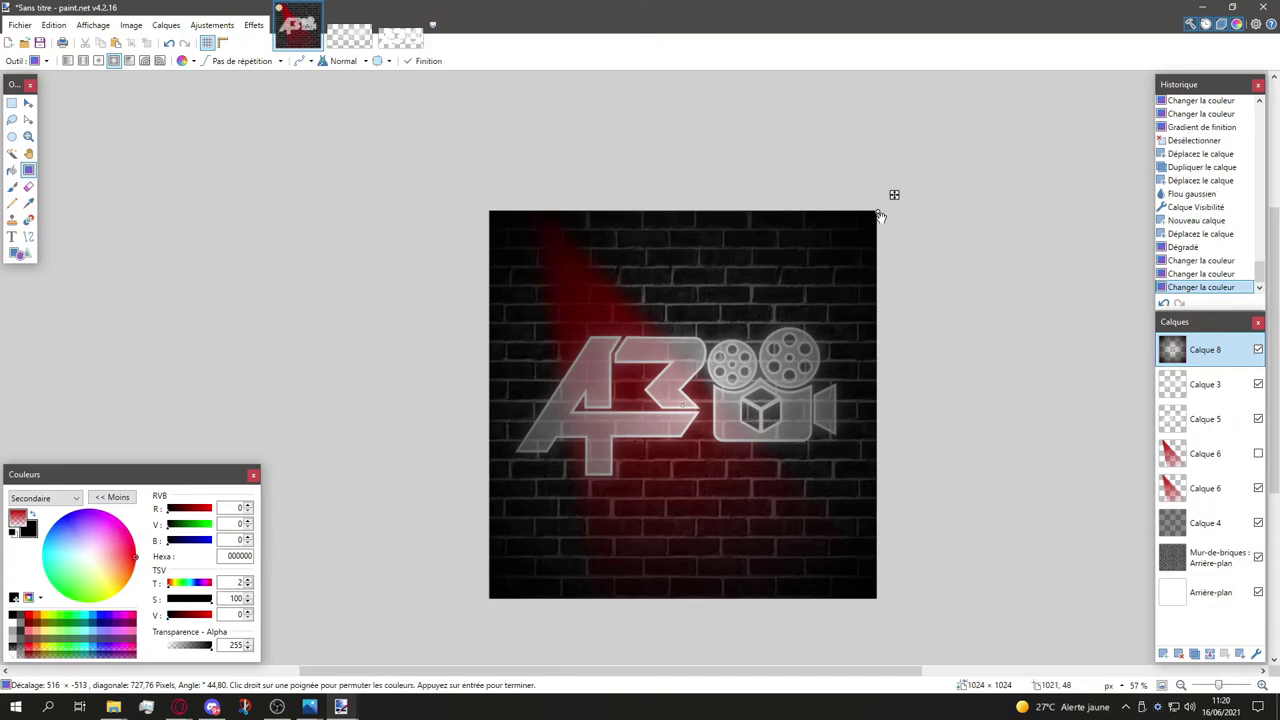
Step: Move the vignette gradient's outer end point exactly onto the image's upper-right corner
{"action": "scroll", "coordinate": [878, 215], "scroll_direction": "up", "scroll_amount": 2}
{"action": "scroll", "coordinate": [878, 215], "scroll_direction": "up", "scroll_amount": 10}
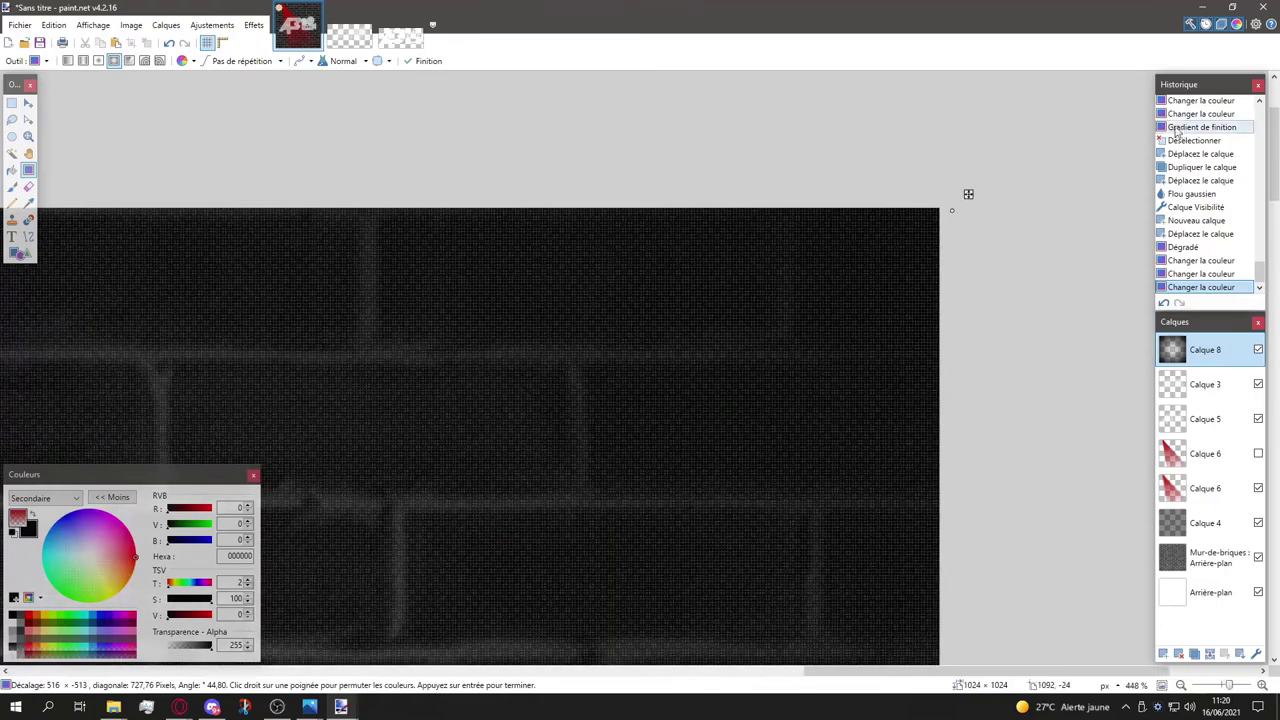
{"action": "scroll", "coordinate": [992, 210], "scroll_direction": "up", "scroll_amount": 5}
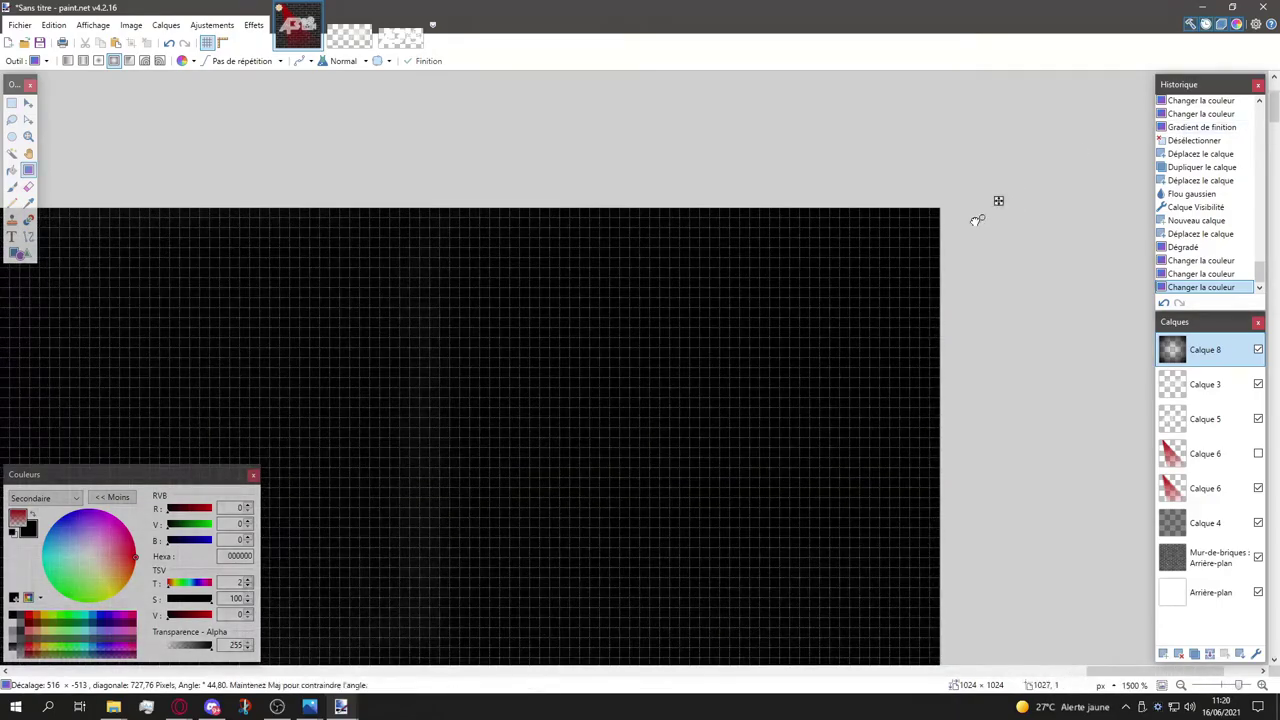
{"action": "left_click_drag", "start_coordinate": [933, 210], "coordinate": [938, 215]}
{"action": "scroll", "coordinate": [749, 271], "scroll_direction": "down", "scroll_amount": 15}
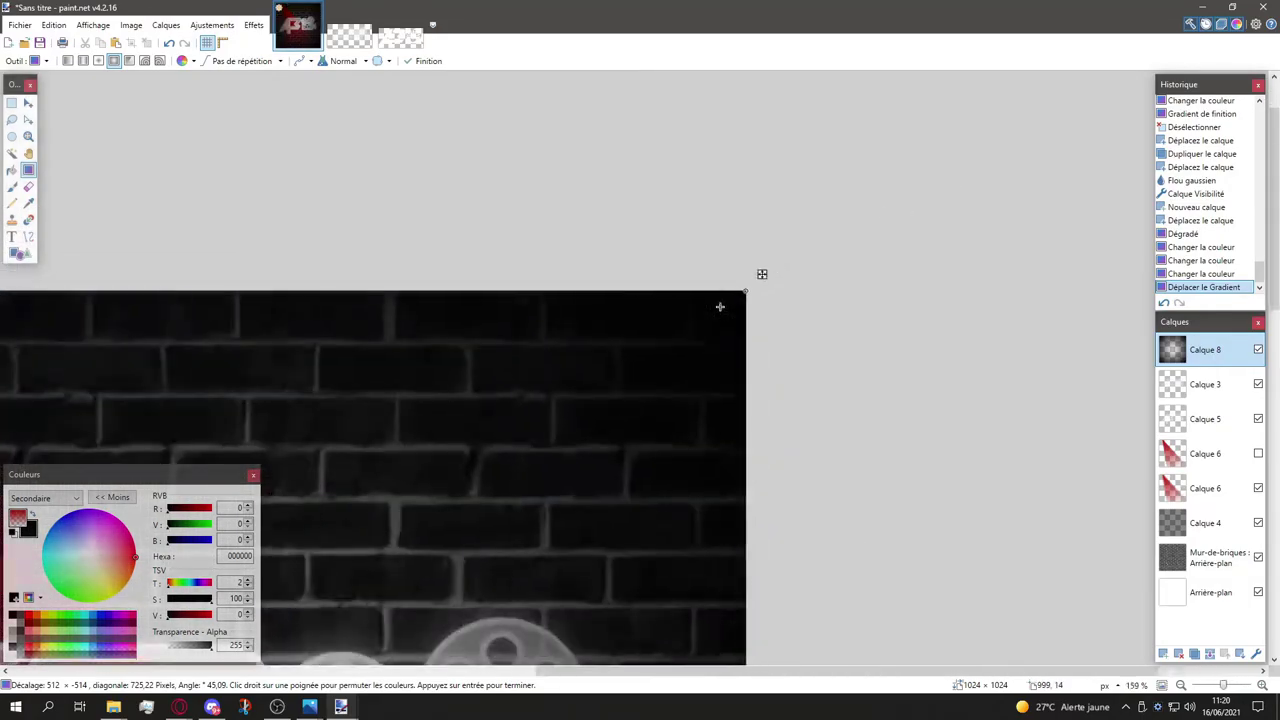
Step: Place the vignette gradient's centre point at pixel 512, 512 and finish the gradient
{"action": "scroll", "coordinate": [470, 350], "scroll_direction": "up", "scroll_amount": 10}
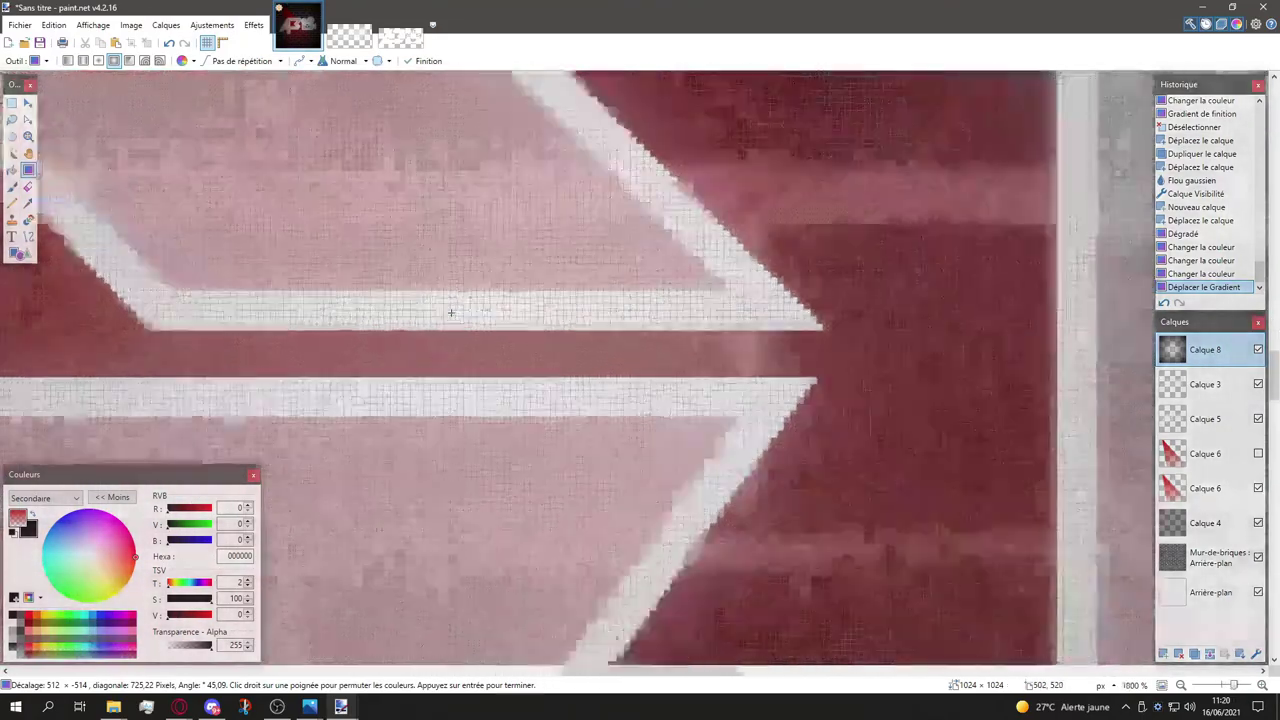
{"action": "scroll", "coordinate": [450, 313], "scroll_direction": "up", "scroll_amount": 1}
{"action": "left_click_drag", "start_coordinate": [534, 262], "coordinate": [533, 263]}
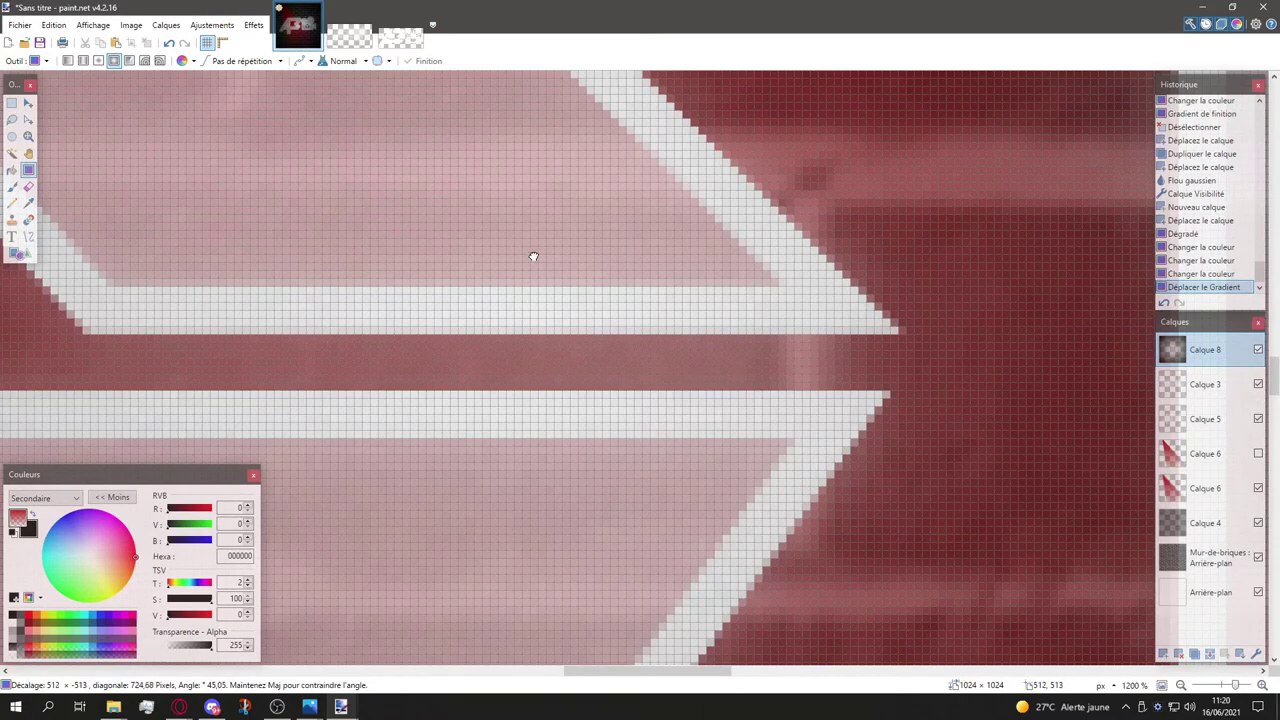
{"action": "scroll", "coordinate": [534, 256], "scroll_direction": "up", "scroll_amount": 7}
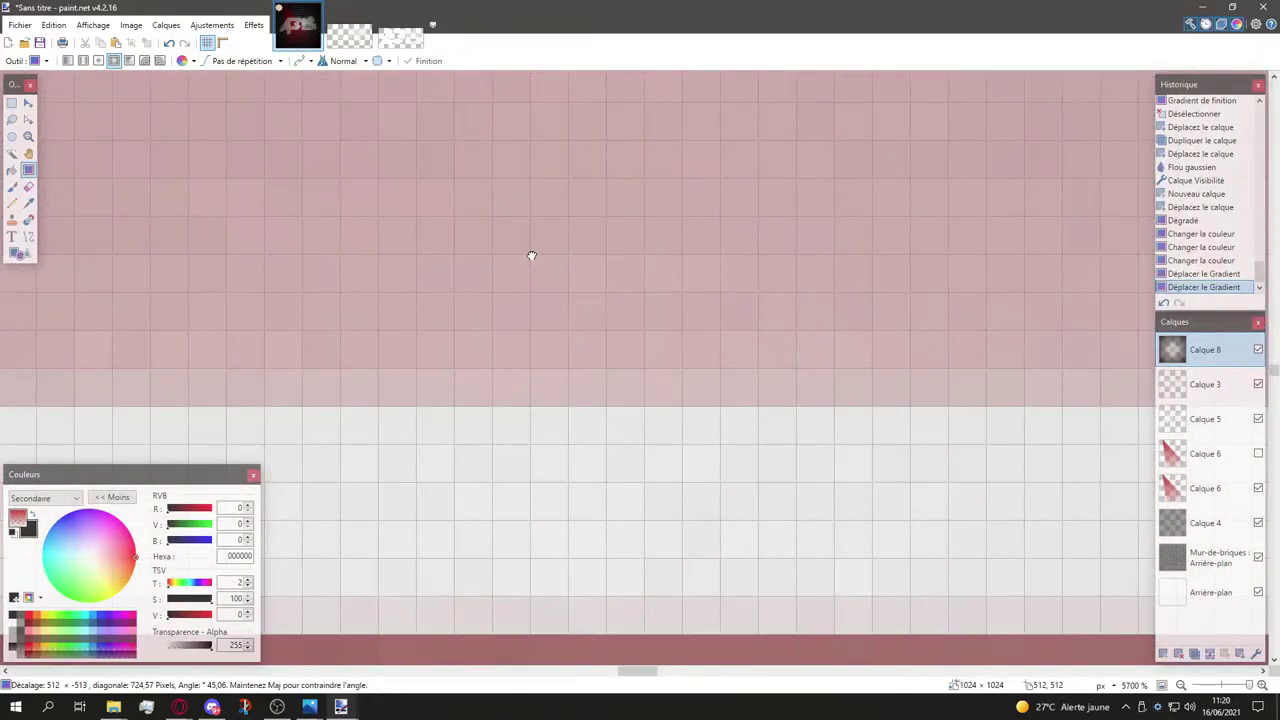
{"action": "left_click", "coordinate": [530, 256]}
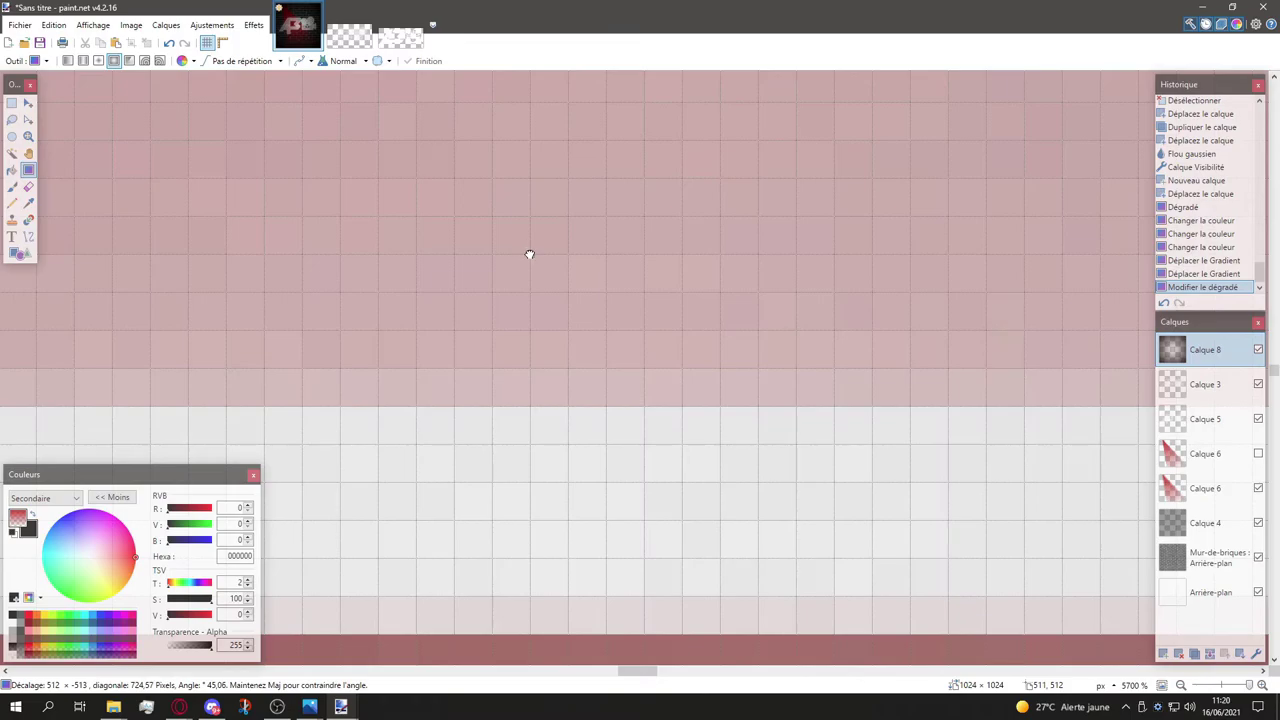
{"action": "left_click_drag", "start_coordinate": [528, 253], "coordinate": [529, 253]}
{"action": "scroll", "coordinate": [532, 252], "scroll_direction": "down", "scroll_amount": 8}
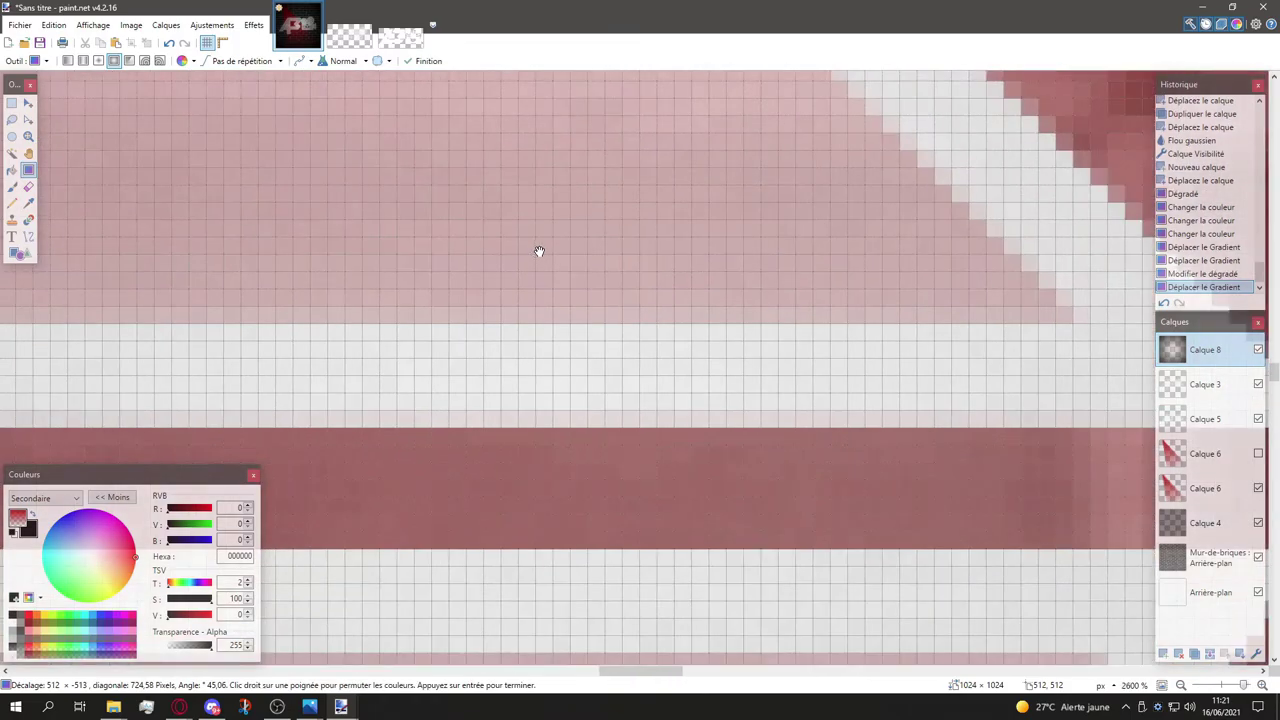
{"action": "scroll", "coordinate": [539, 251], "scroll_direction": "down", "scroll_amount": 10}
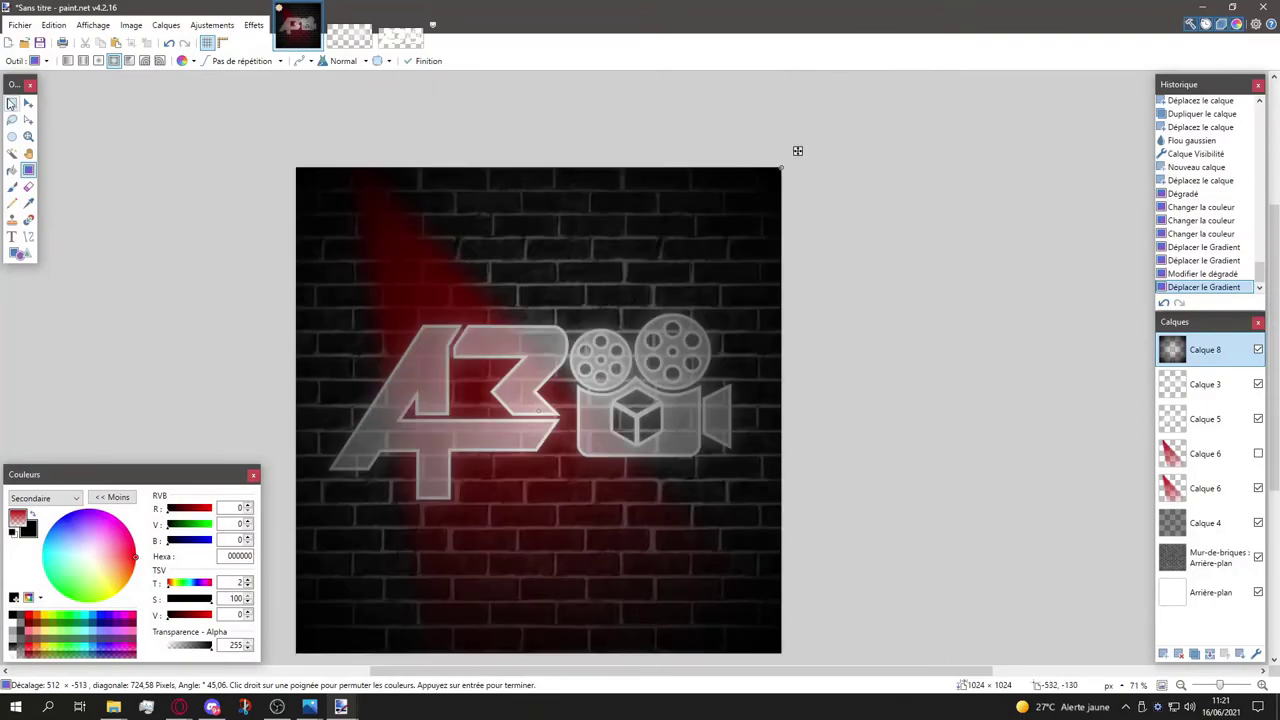
{"action": "left_click", "coordinate": [12, 103]}
{"action": "scroll", "coordinate": [479, 432], "scroll_direction": "left", "scroll_amount": 1}
{"action": "scroll", "coordinate": [490, 432], "scroll_direction": "right", "scroll_amount": 1}
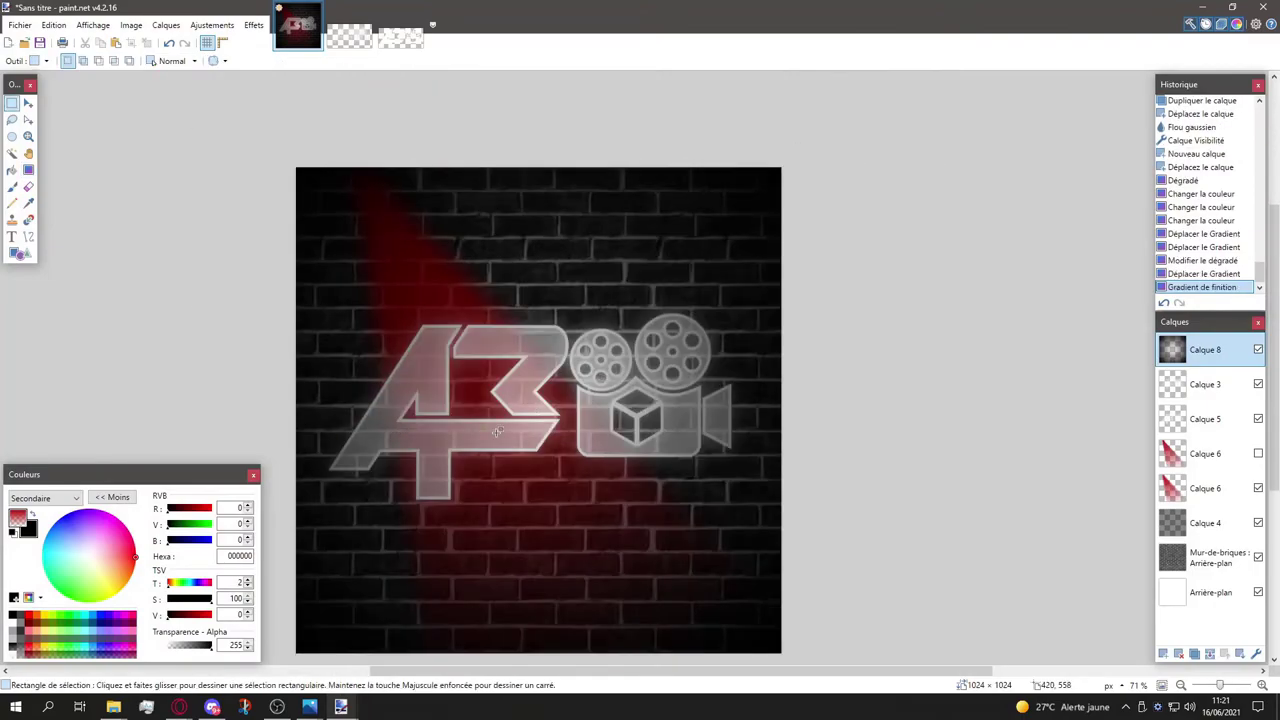
Step: Move the vignette layer (Calque 8) one place down the layer stack, directly below the neon outline layer Calque 3
{"action": "scroll", "coordinate": [520, 451], "scroll_direction": "left", "scroll_amount": 2}
{"action": "scroll", "coordinate": [647, 457], "scroll_direction": "down", "scroll_amount": 1}
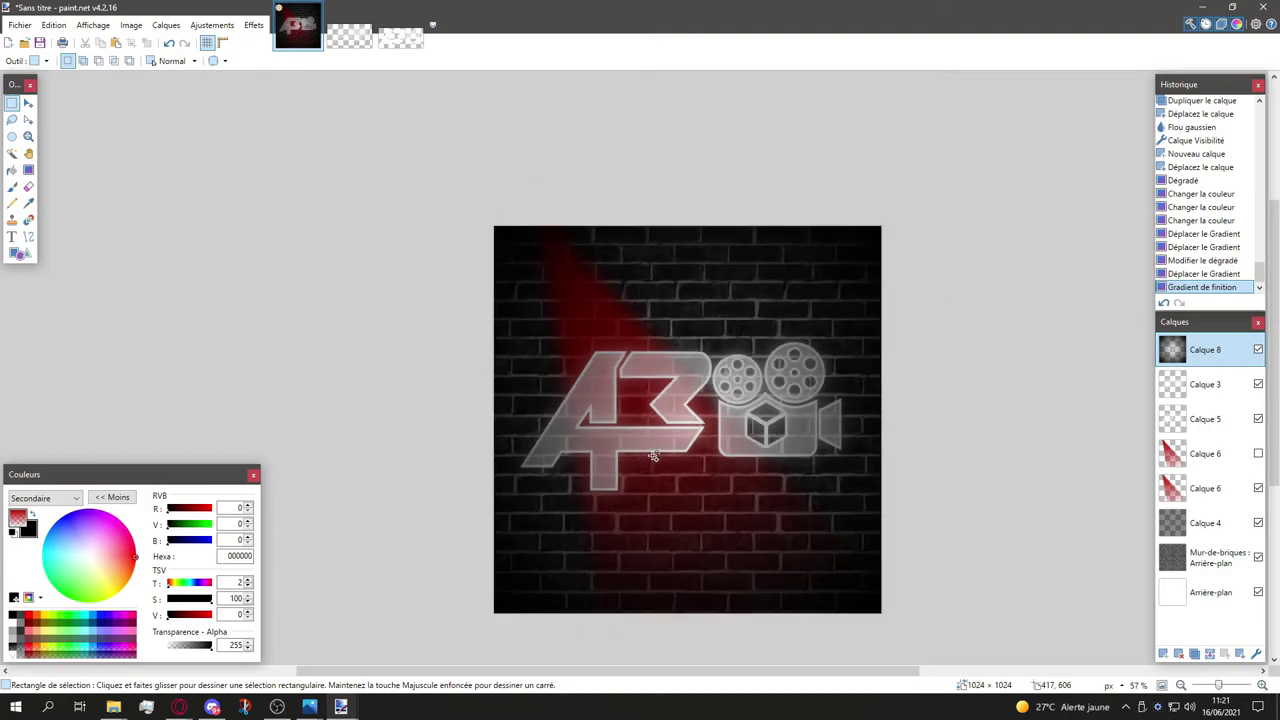
{"action": "scroll", "coordinate": [663, 461], "scroll_direction": "up", "scroll_amount": 2}
{"action": "scroll", "coordinate": [663, 461], "scroll_direction": "down", "scroll_amount": 1}
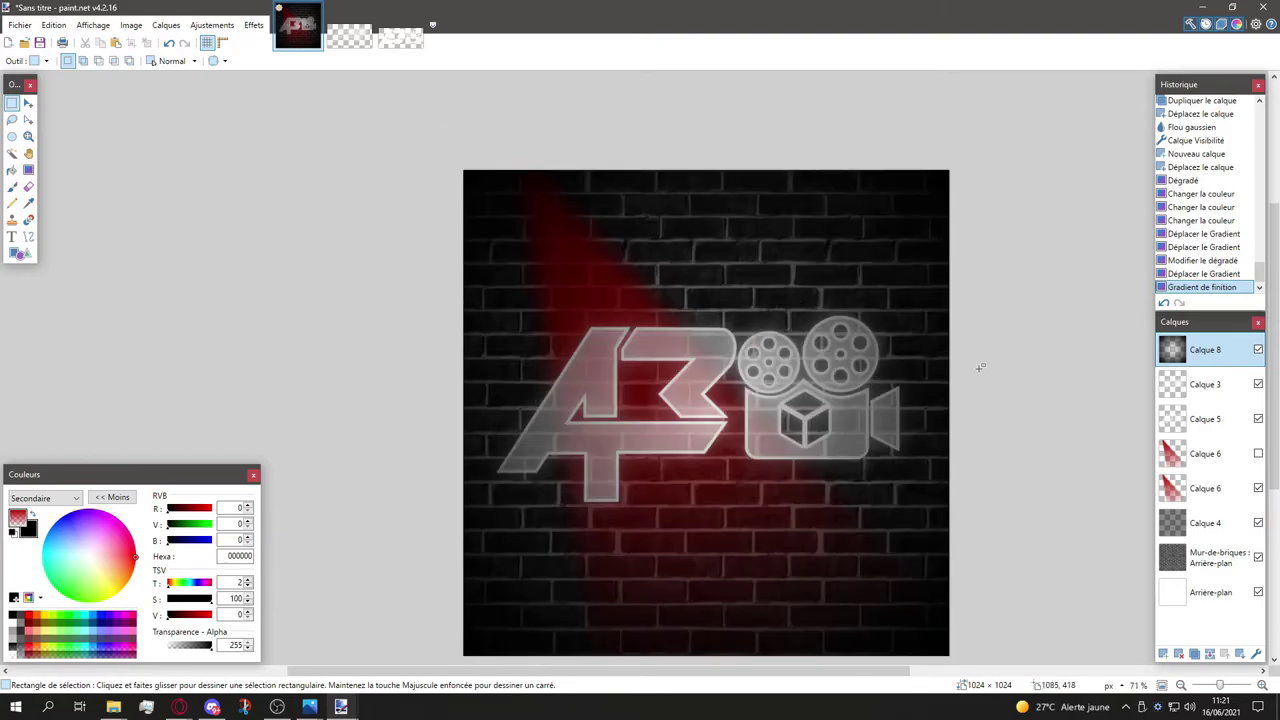
{"action": "scroll", "coordinate": [805, 385], "scroll_direction": "up", "scroll_amount": 10}
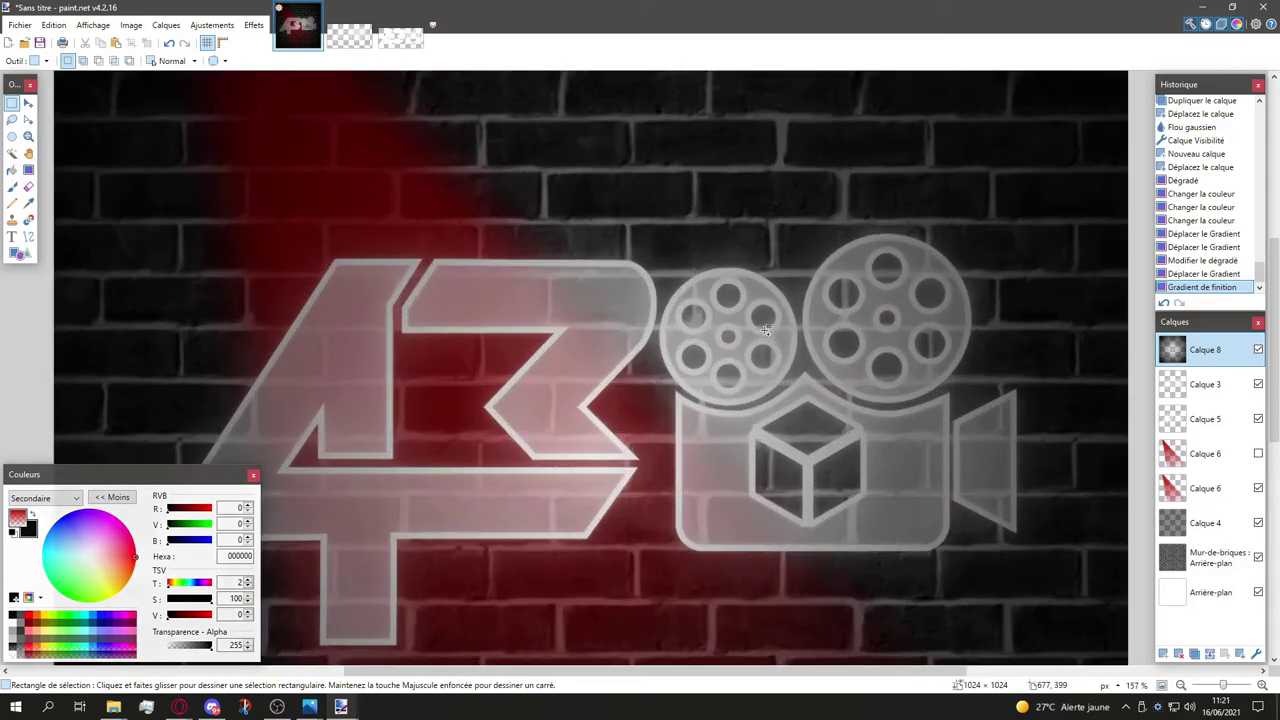
{"action": "scroll", "coordinate": [760, 283], "scroll_direction": "down", "scroll_amount": 5}
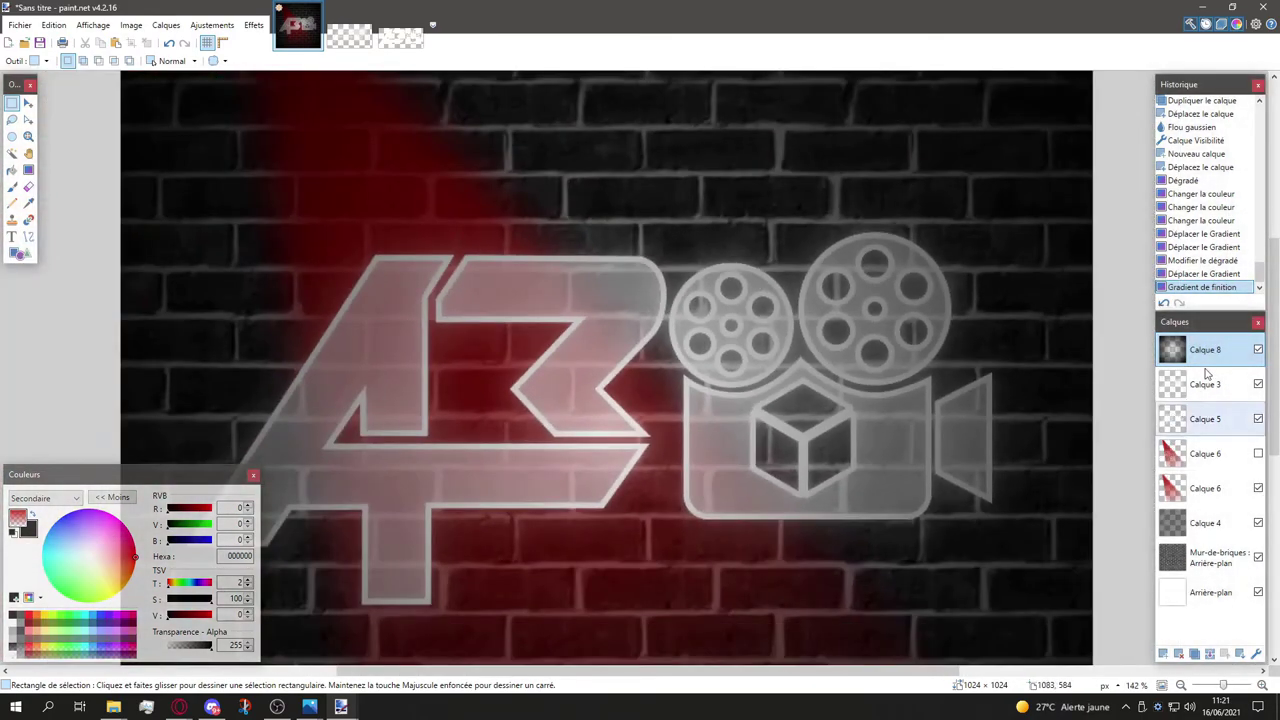
{"action": "left_click_drag", "start_coordinate": [1210, 363], "coordinate": [1228, 383]}
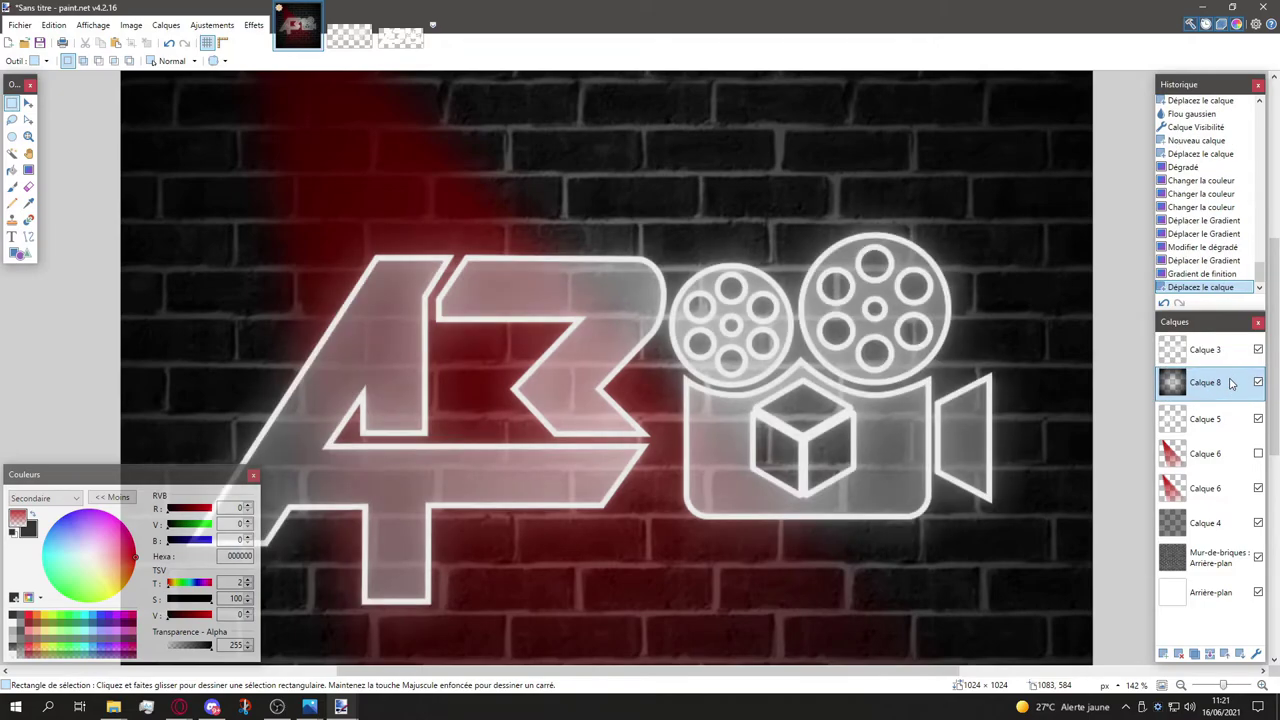
{"action": "scroll", "coordinate": [921, 292], "scroll_direction": "down", "scroll_amount": 3}
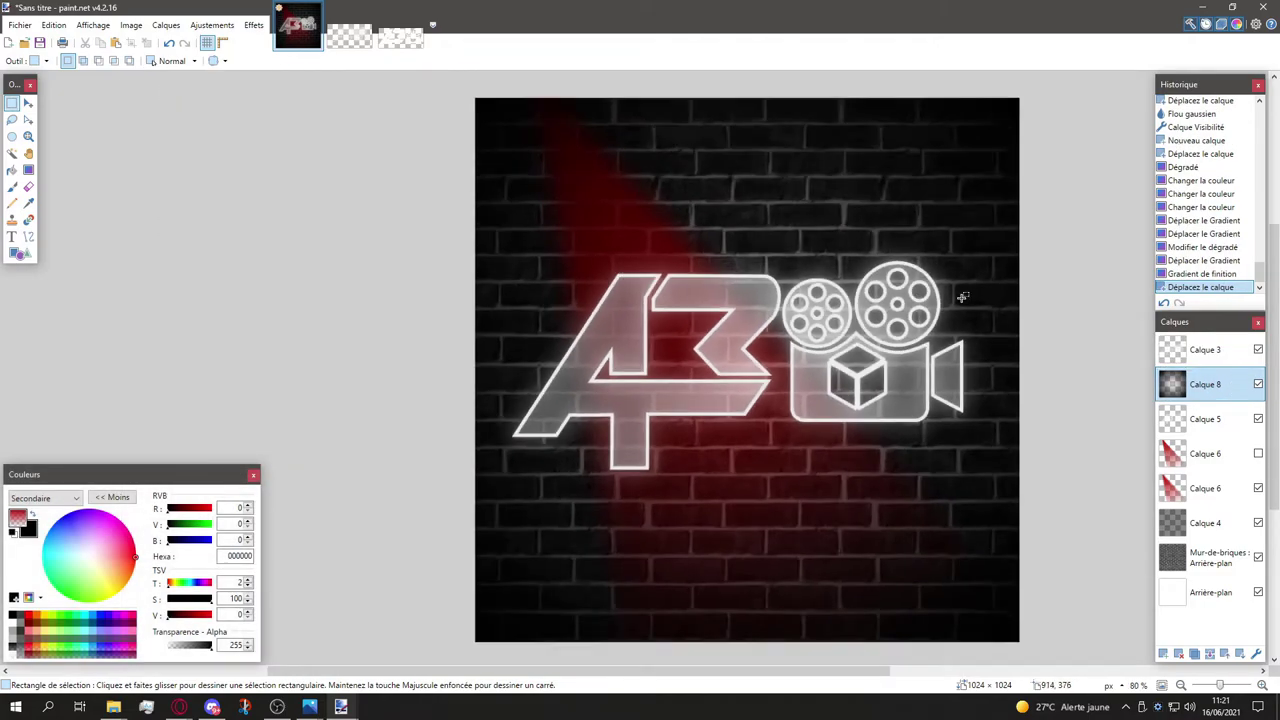
{"action": "mouse_move", "coordinate": [1212, 392]}
{"action": "left_mouse_down"}
{"action": "mouse_move", "coordinate": [1222, 418]}
{"action": "mouse_move", "coordinate": [1218, 397]}
{"action": "left_mouse_up"}
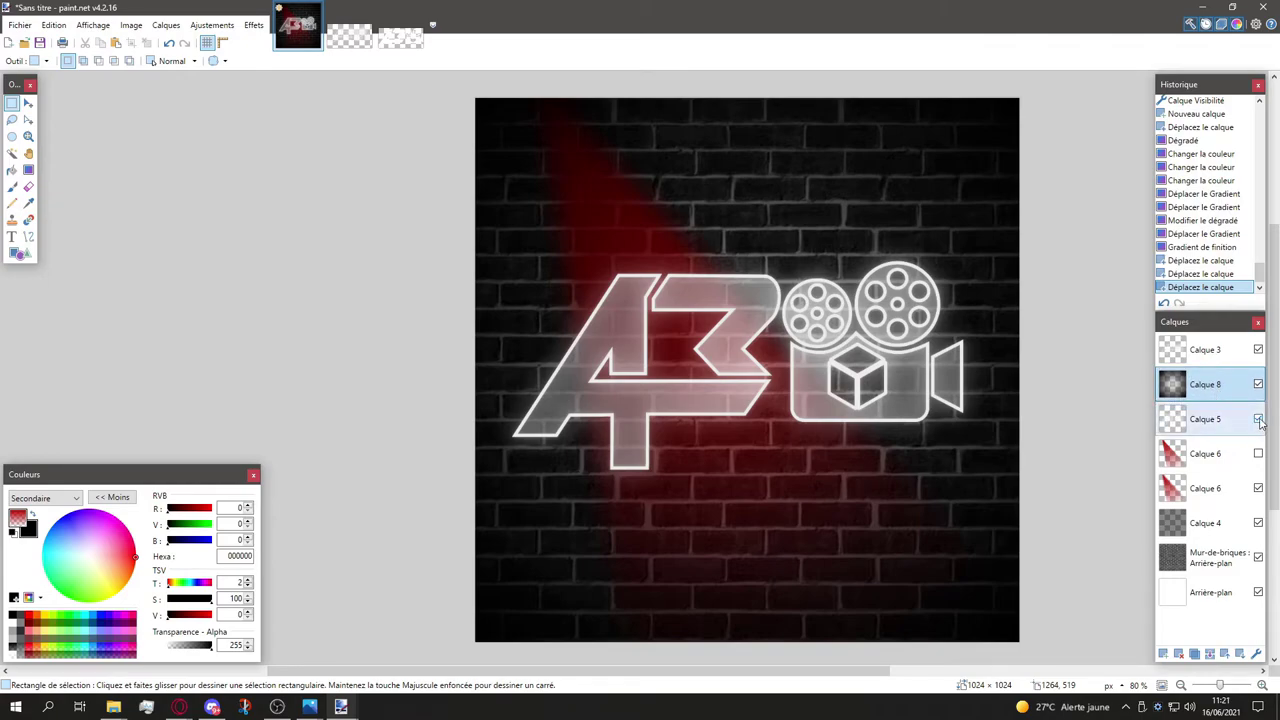
Step: Compare the image with and without Calque 5, and with and without the vignette layer Calque 8, leaving both visible
{"action": "left_click", "coordinate": [1258, 420]}
{"action": "left_click", "coordinate": [1258, 420]}
{"action": "left_click", "coordinate": [1258, 420]}
{"action": "left_click", "coordinate": [1258, 420]}
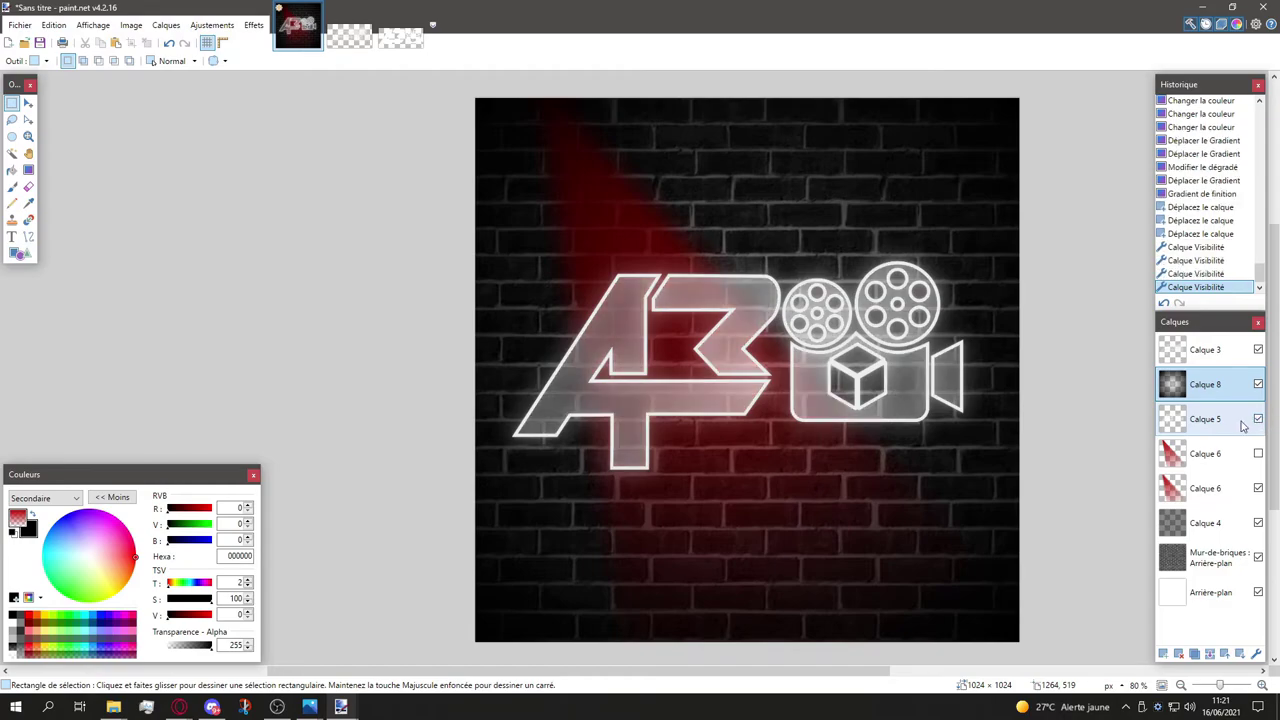
{"action": "left_click", "coordinate": [1258, 385]}
{"action": "left_click", "coordinate": [1258, 385]}
{"action": "left_click", "coordinate": [1258, 385]}
{"action": "left_click", "coordinate": [1258, 385]}
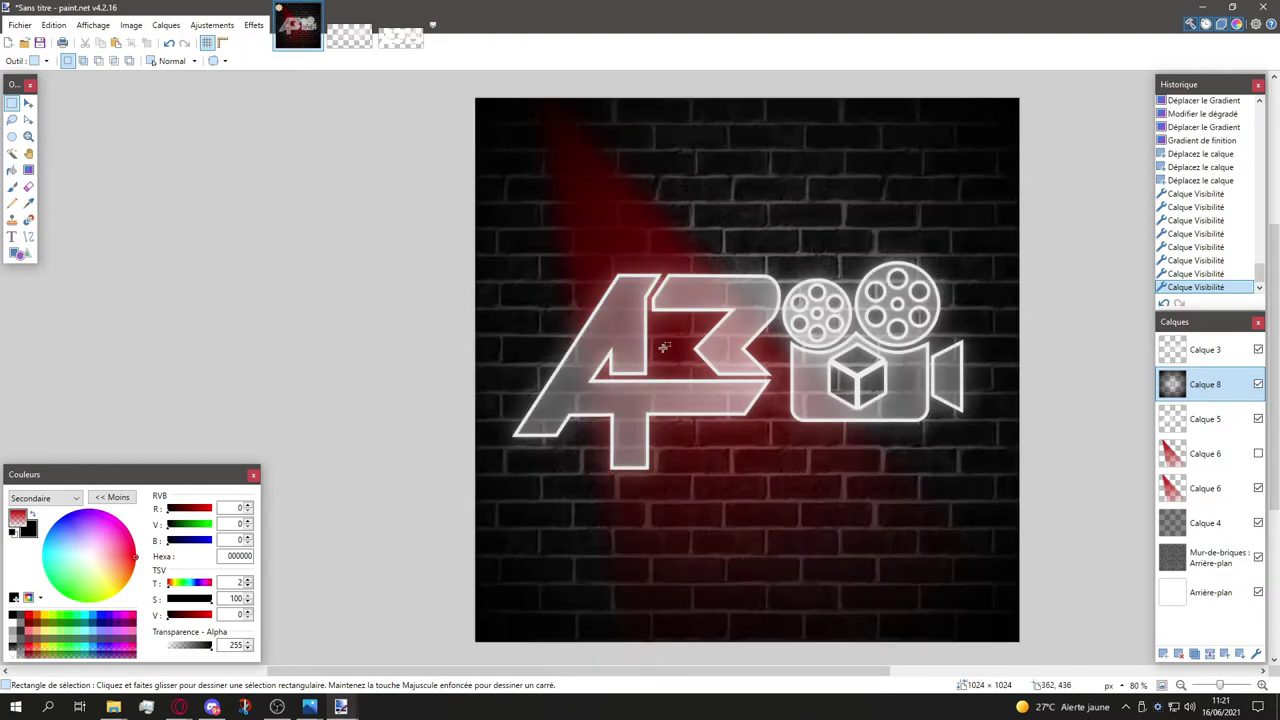
Step: Delete the hidden duplicate light beam layer (upper Calque 6) and the white Arrière-plan layer
{"action": "left_click", "coordinate": [1259, 453]}
{"action": "left_click", "coordinate": [1259, 453]}
{"action": "left_click", "coordinate": [1228, 455]}
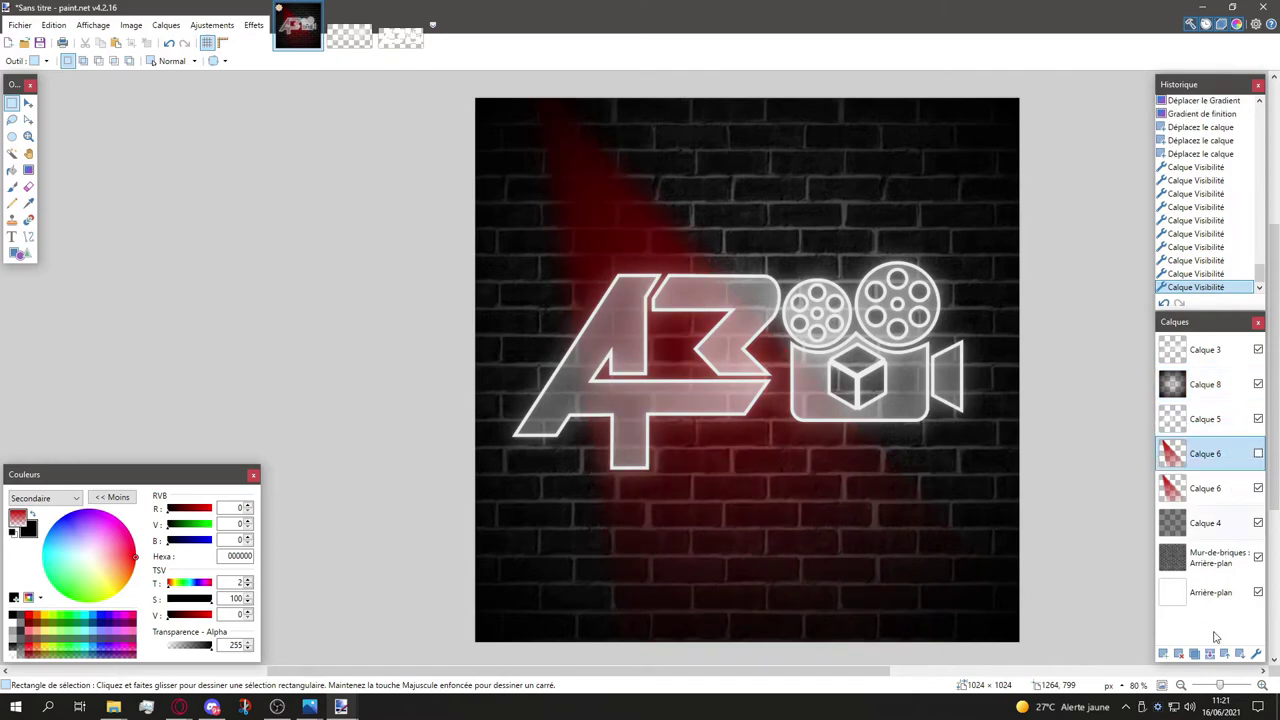
{"action": "left_click", "coordinate": [1181, 654]}
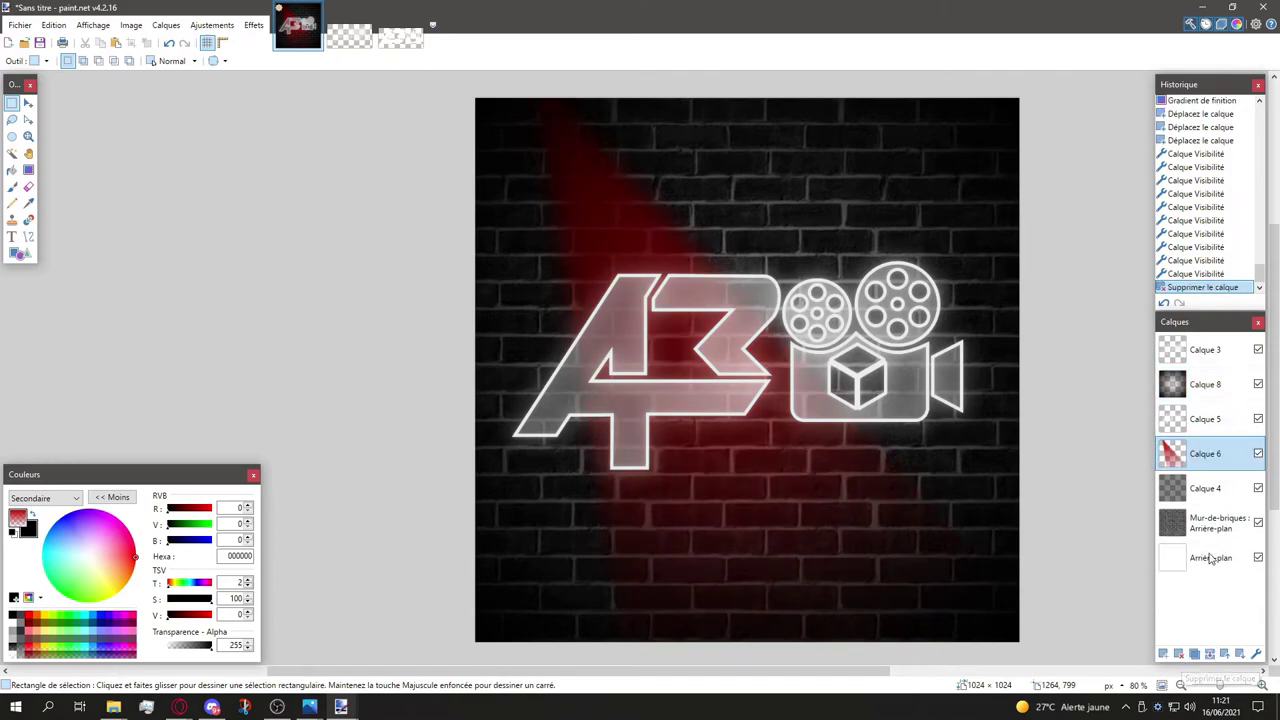
{"action": "left_click", "coordinate": [1178, 654]}
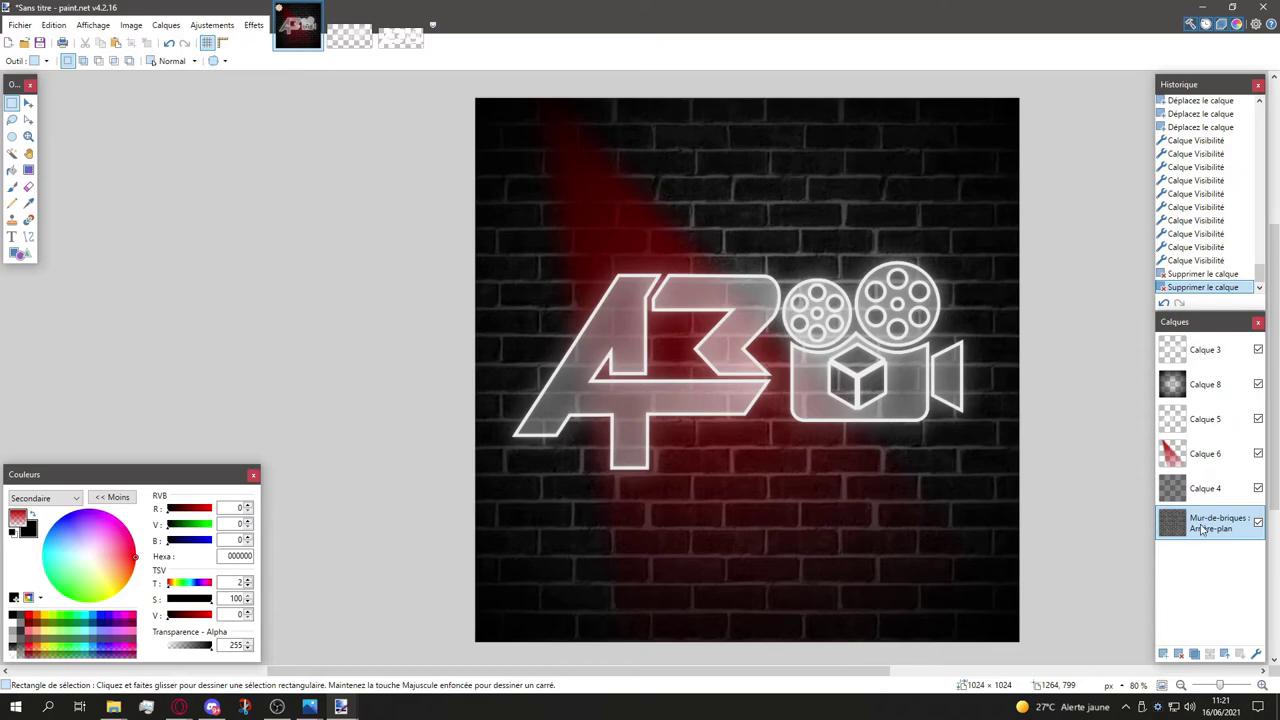
Step: Compare the brick wall with and without the darkening layer Calque 4, leaving it visible
{"action": "left_click", "coordinate": [1258, 488]}
{"action": "left_click", "coordinate": [1258, 488]}
{"action": "left_click", "coordinate": [1258, 488]}
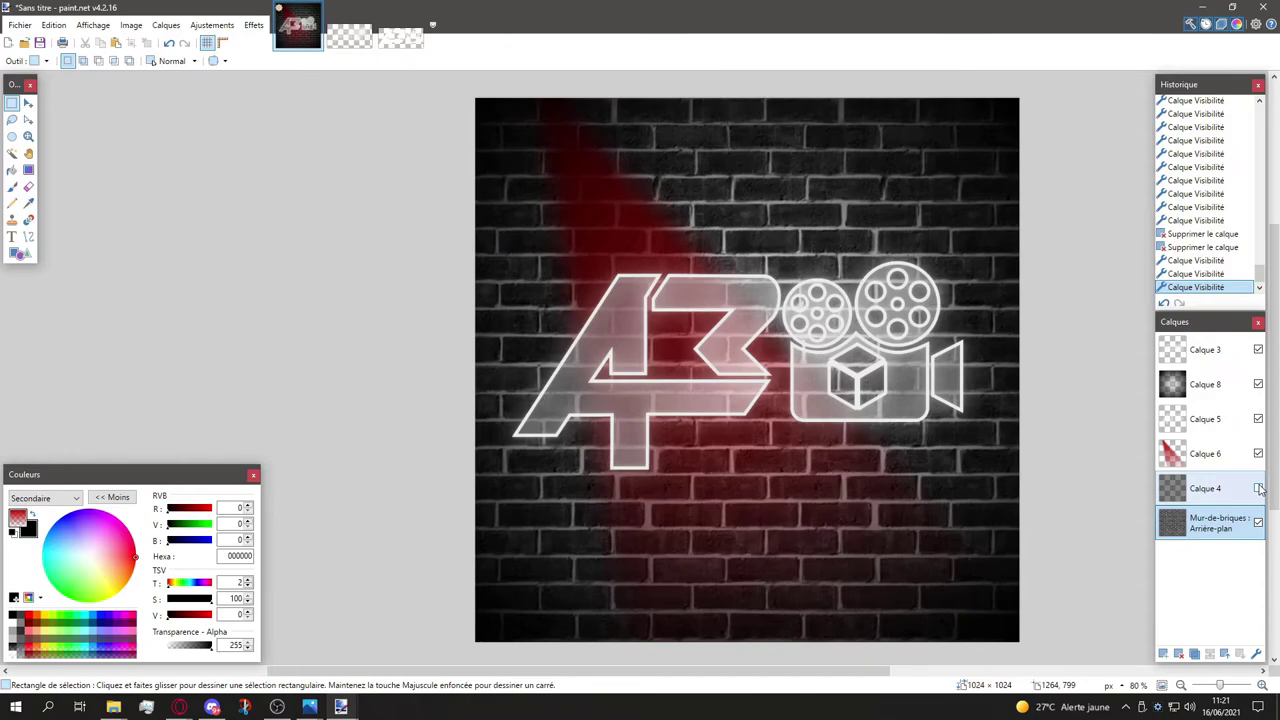
{"action": "left_click", "coordinate": [1258, 488]}
{"action": "left_click", "coordinate": [1258, 488]}
{"action": "left_click", "coordinate": [1258, 488]}
{"action": "left_click", "coordinate": [1190, 520]}
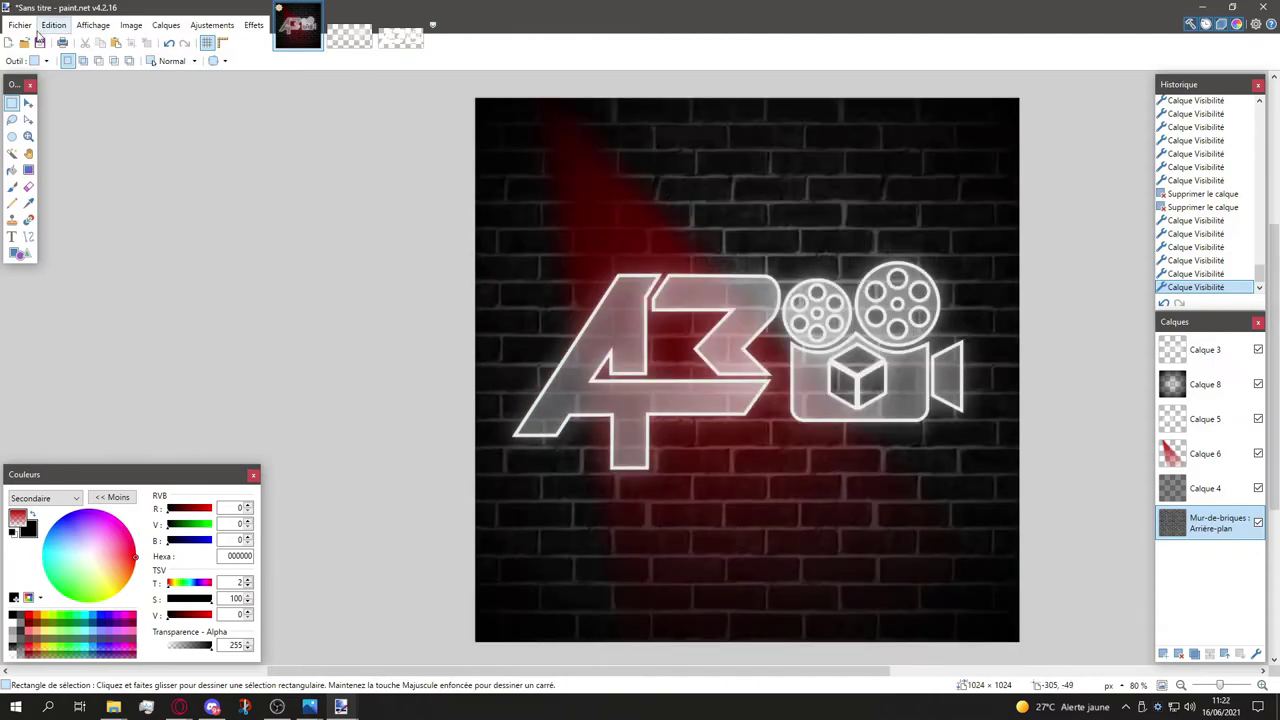
Step: Save the layered image as LOGO p in paint.net (*.pdn) format in the Desktop folder Vidéo création chanel > Logo et Vidéo
{"action": "left_click", "coordinate": [1205, 350]}
{"action": "left_click", "coordinate": [20, 25]}
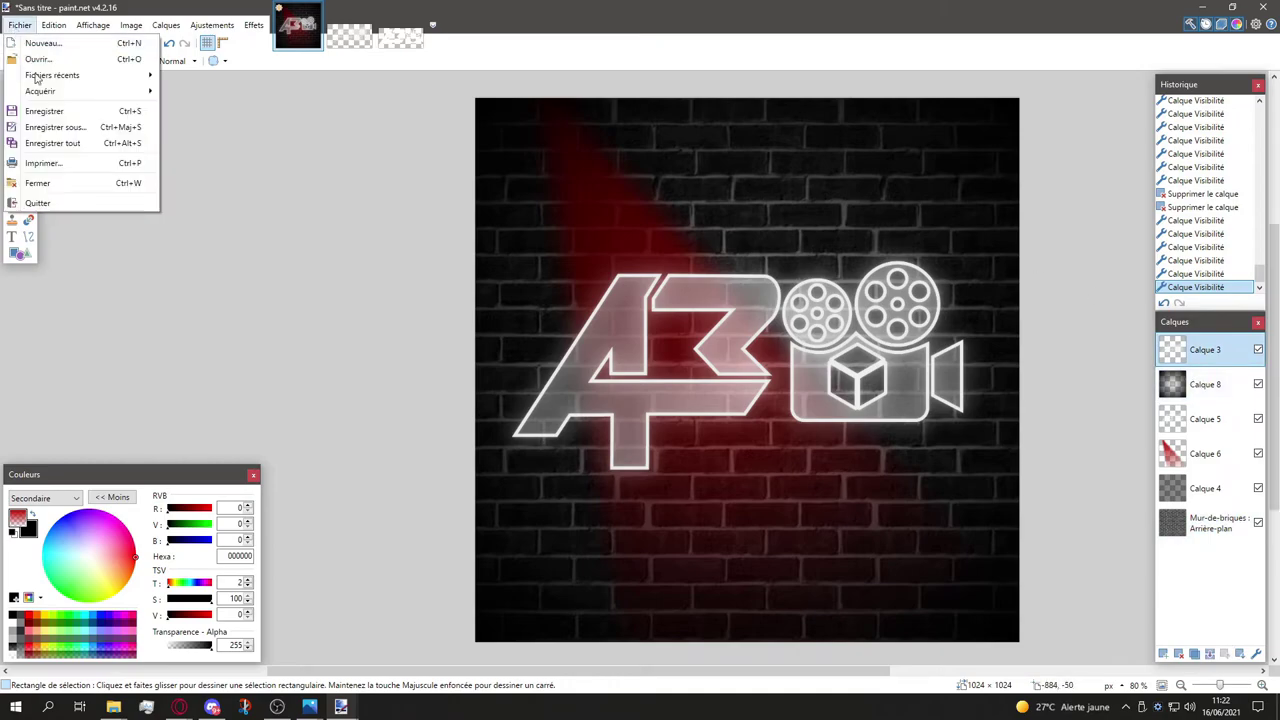
{"action": "left_click", "coordinate": [58, 129]}
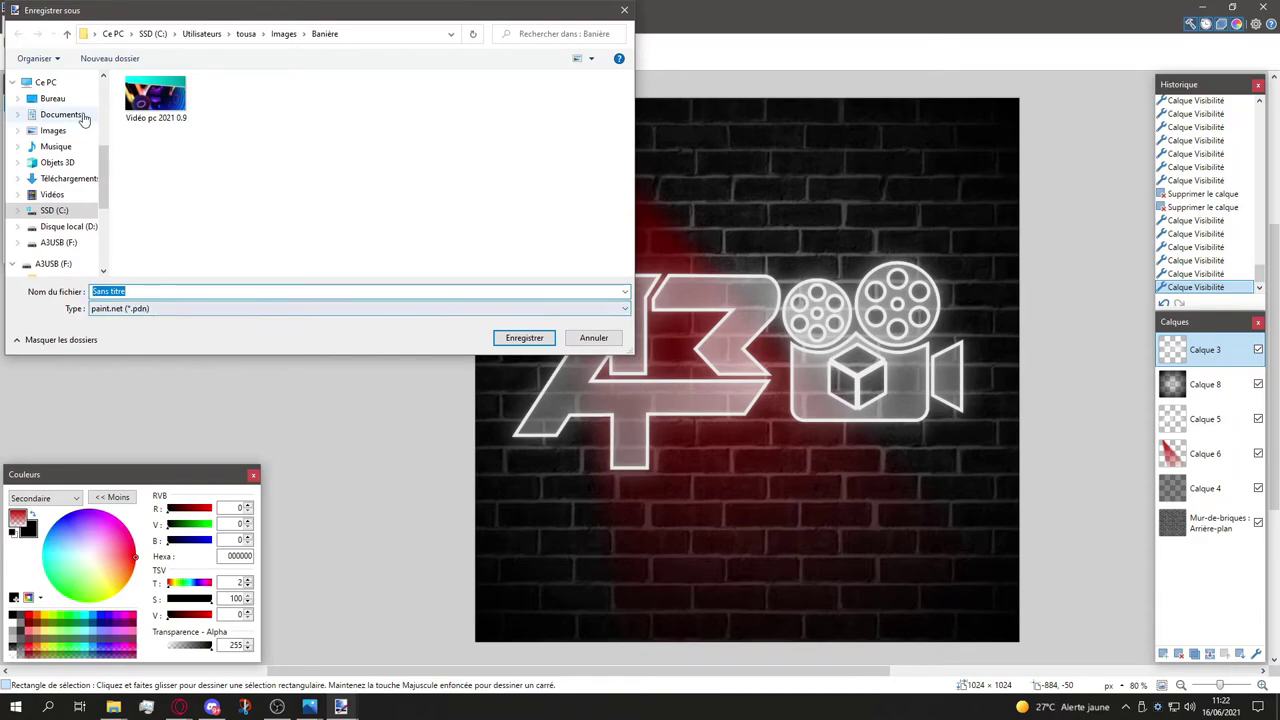
{"action": "type", "text": "LOGO p"}
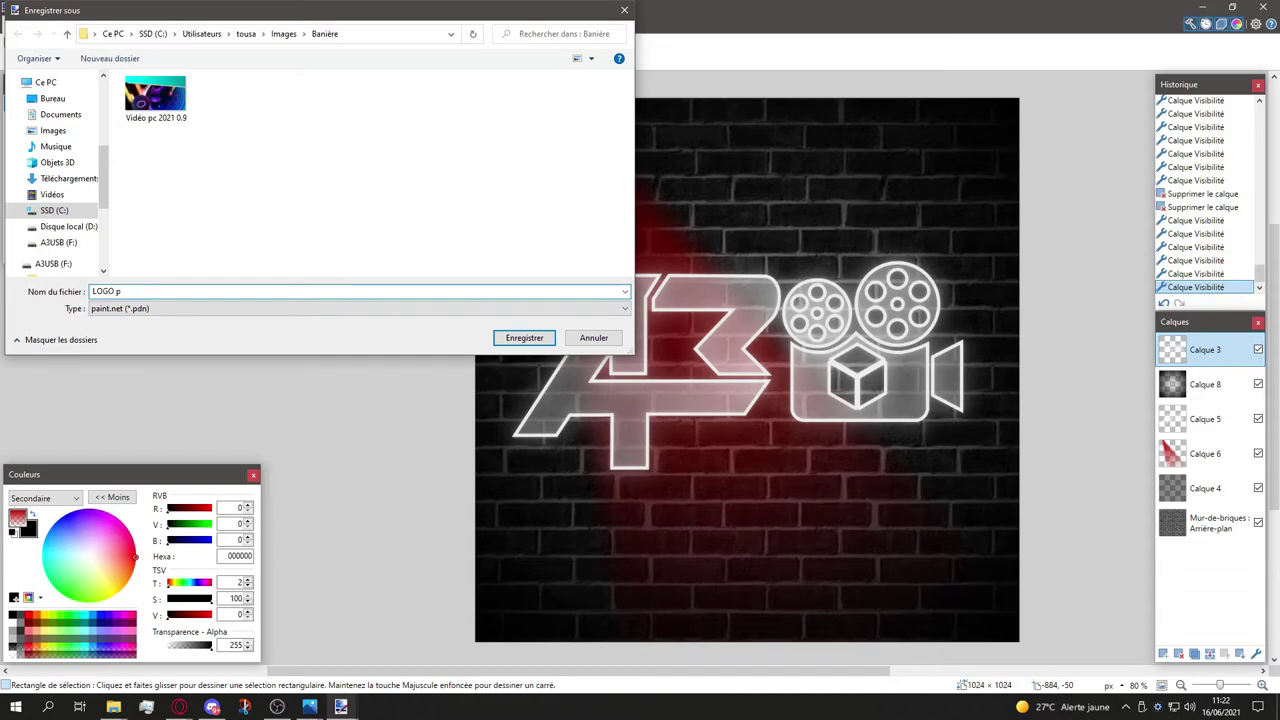
{"action": "left_click", "coordinate": [52, 98]}
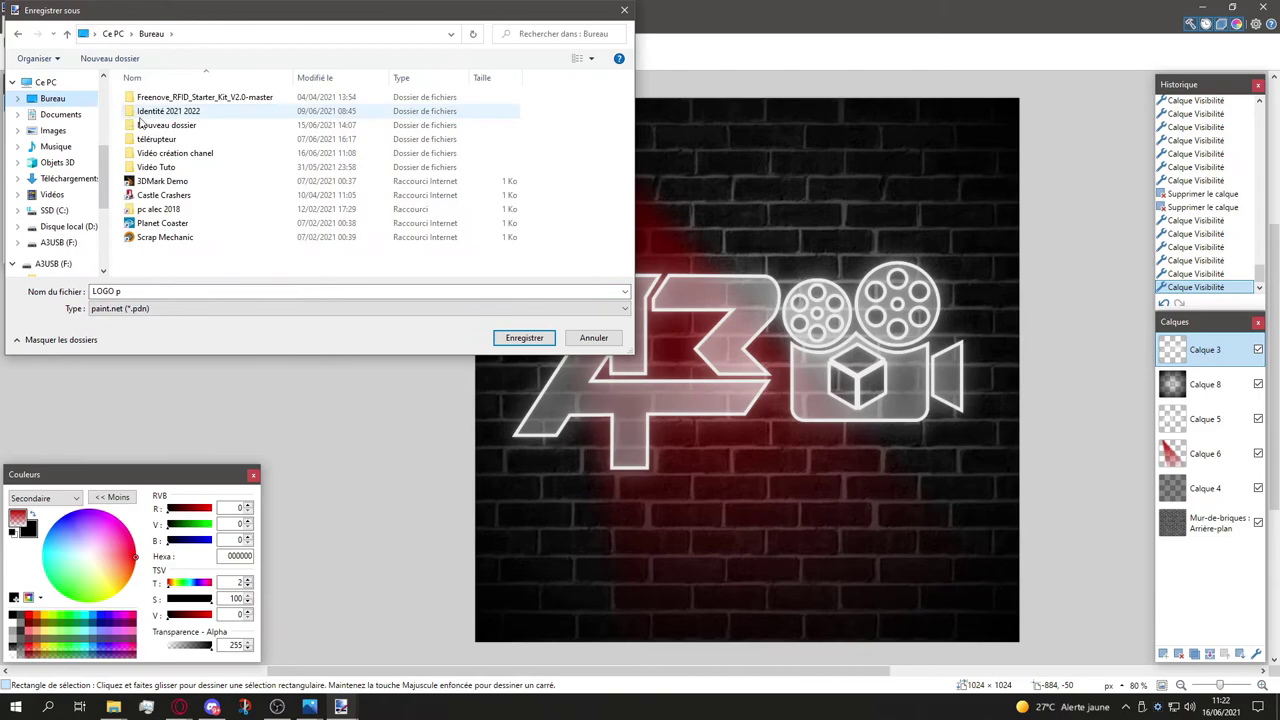
{"action": "double_click", "coordinate": [172, 154]}
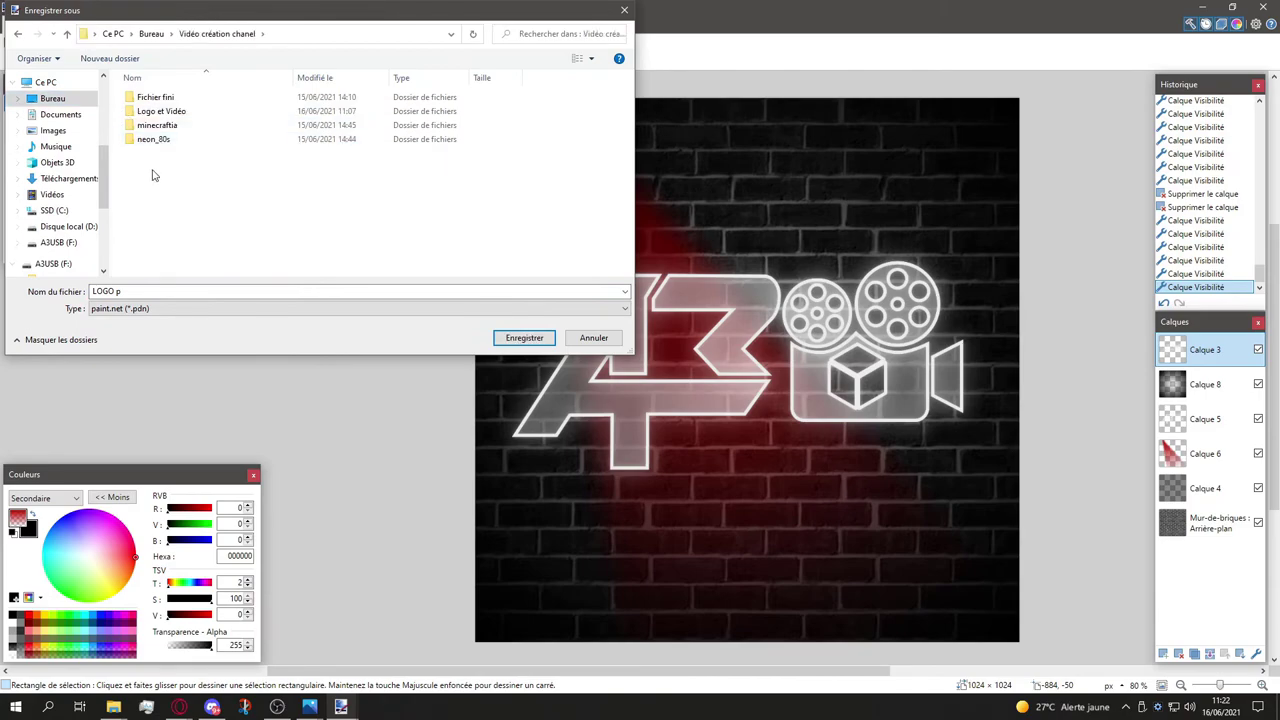
{"action": "double_click", "coordinate": [158, 111]}
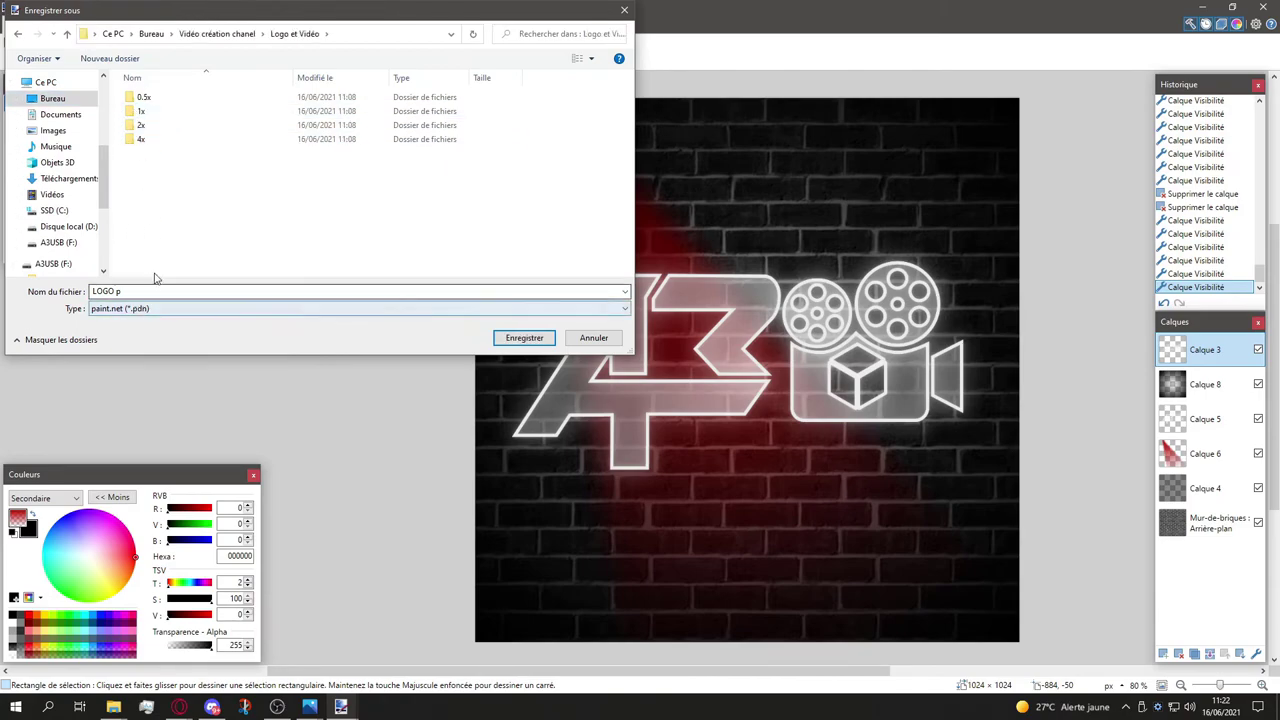
{"action": "key", "text": "BackSpace"}
{"action": "left_click", "coordinate": [150, 215]}
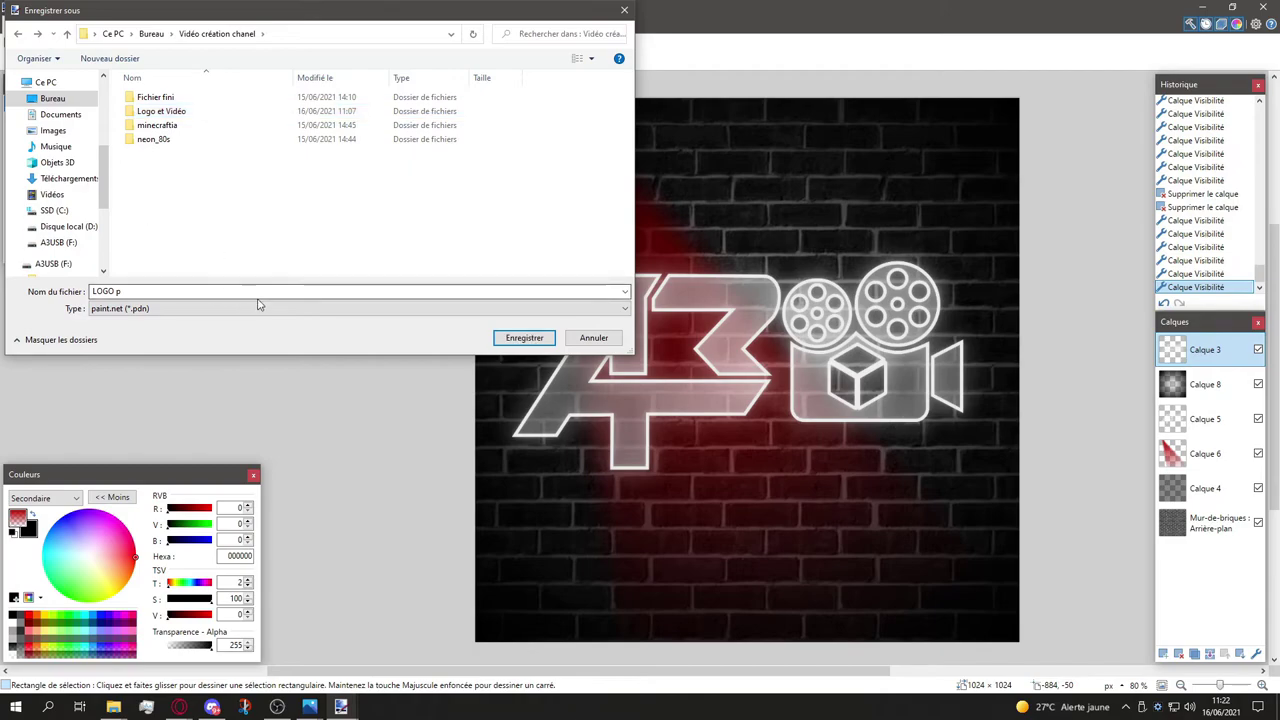
{"action": "key", "text": "alt+Right"}
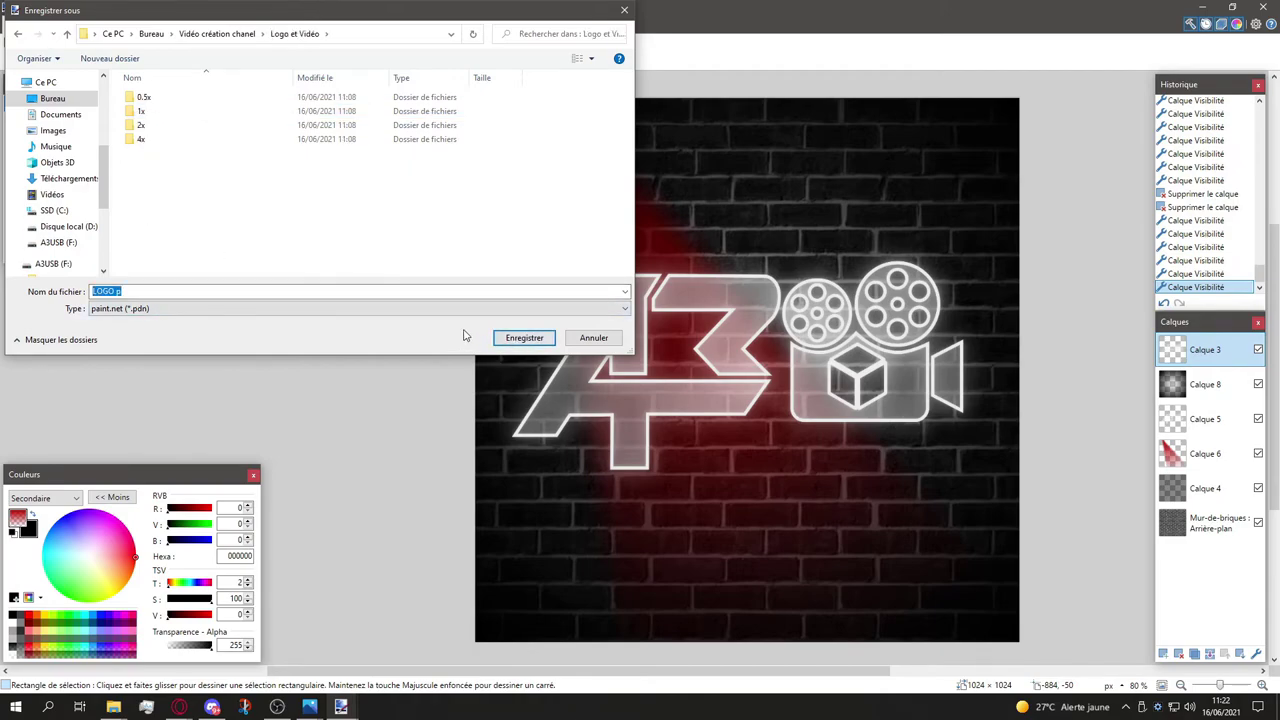
{"action": "left_click", "coordinate": [526, 338]}
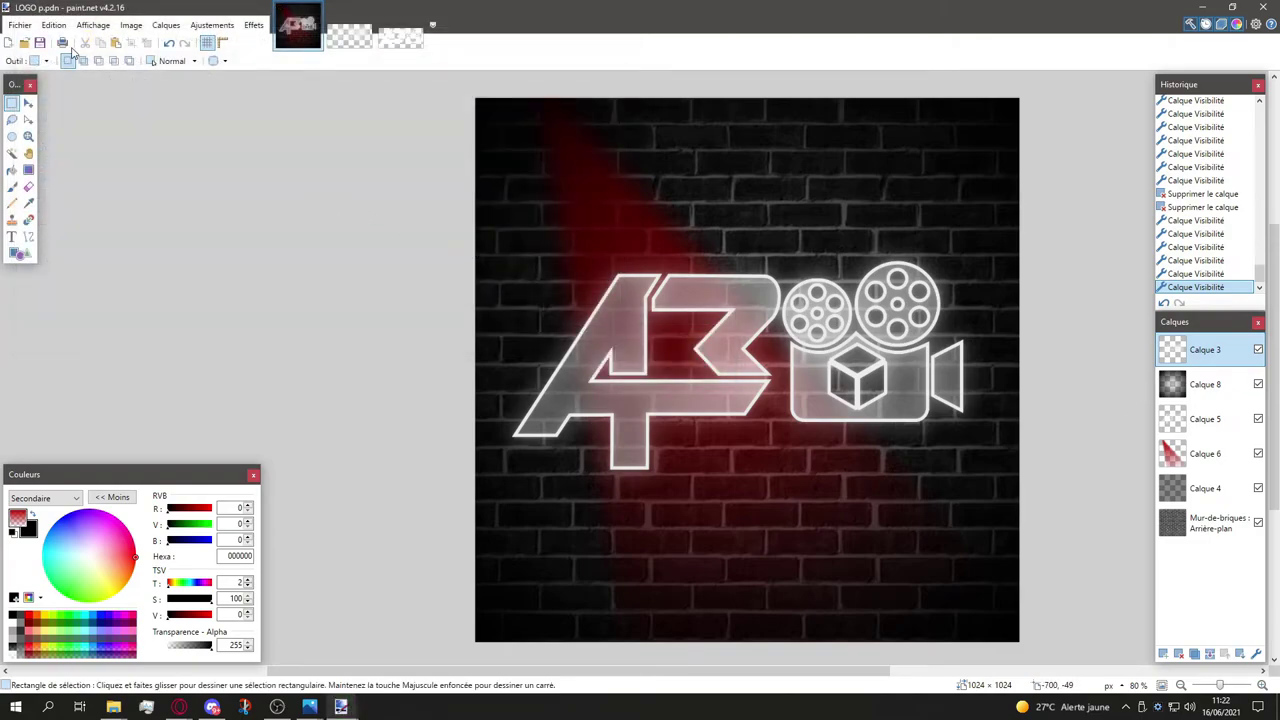
Step: Merge all the layers down into the brick wall layer, Mur-de-briques : Arrière-plan
{"action": "left_click", "coordinate": [20, 25]}
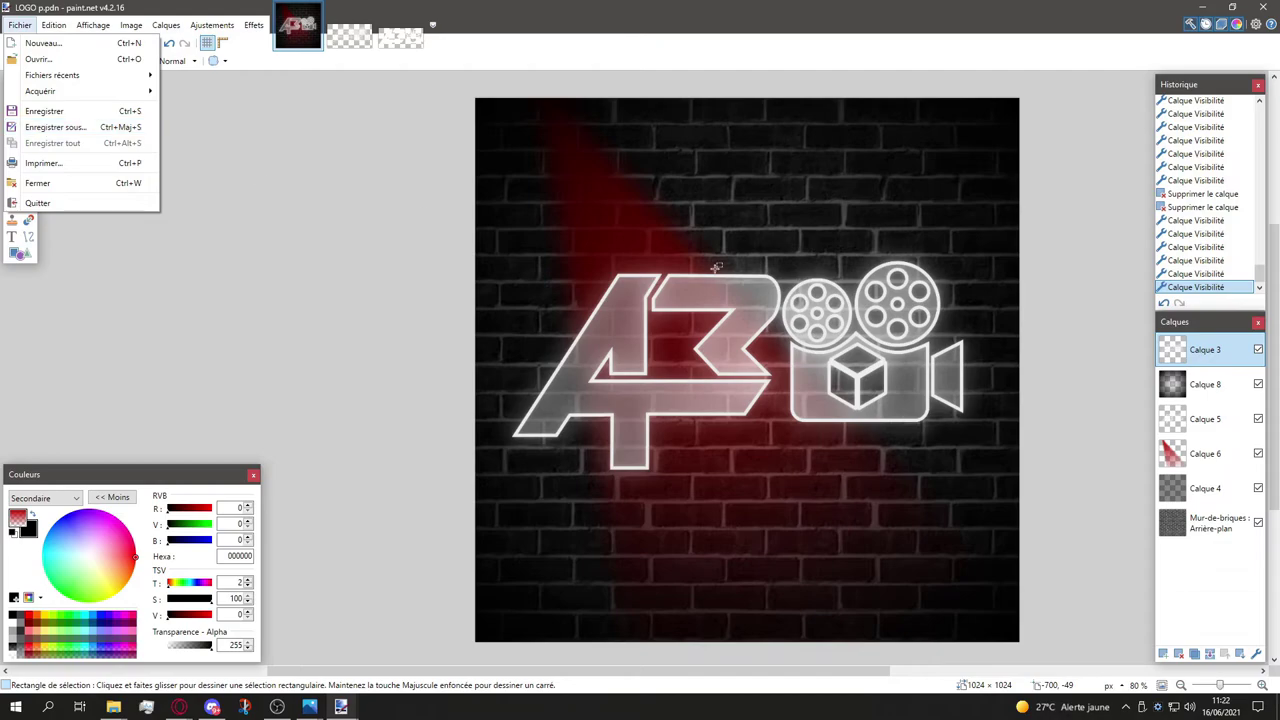
{"action": "left_click", "coordinate": [1250, 368]}
{"action": "left_click", "coordinate": [1209, 653]}
{"action": "left_click", "coordinate": [1209, 653]}
{"action": "left_click", "coordinate": [1209, 653]}
{"action": "left_click", "coordinate": [1209, 653]}
{"action": "left_click", "coordinate": [1209, 653]}
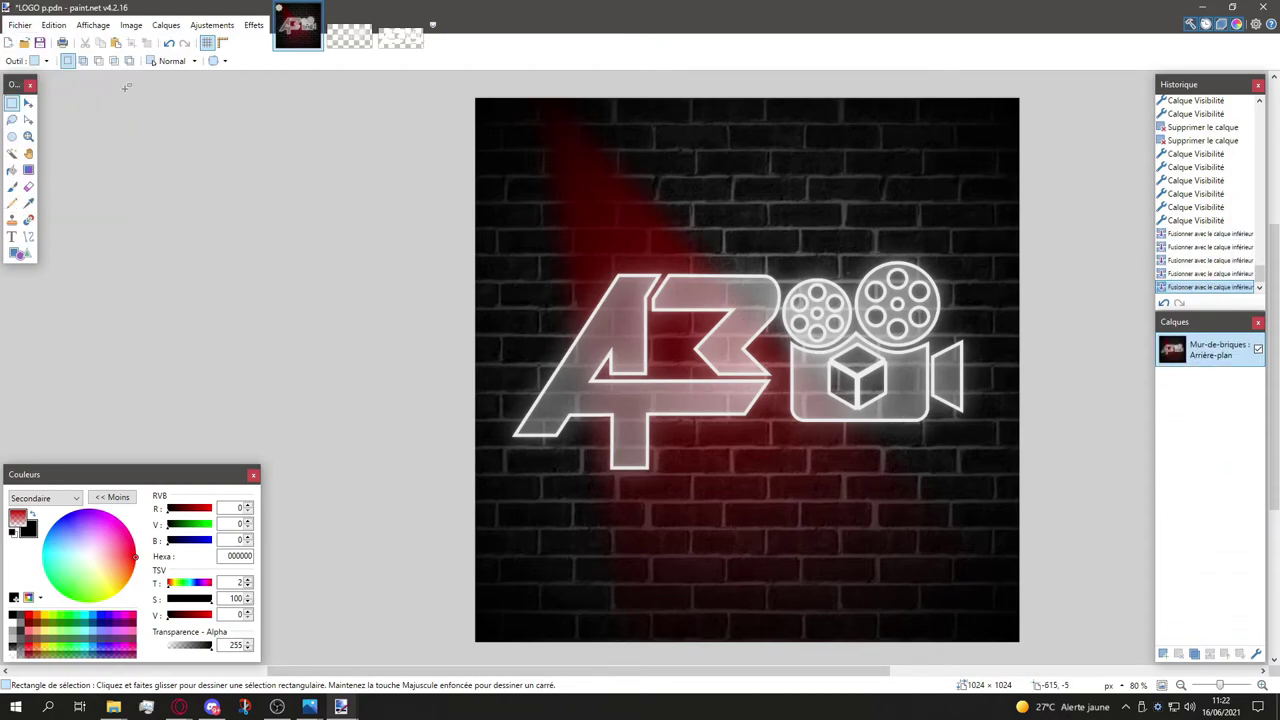
Step: Save the merged image as a separate paint.net (*.pdn) file named LOGO 1024 in the Logo et Vidéo folder
{"action": "left_click", "coordinate": [21, 24]}
{"action": "left_click", "coordinate": [75, 126]}
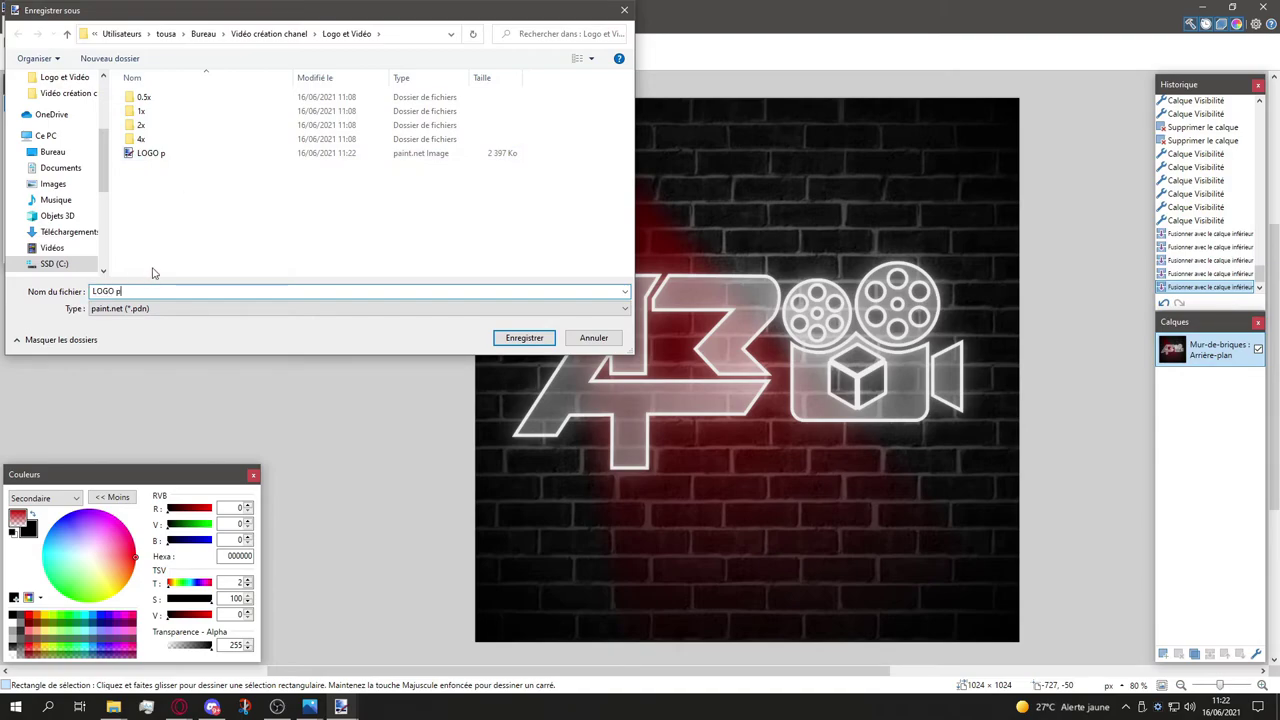
{"action": "key", "text": "BackSpace"}
{"action": "key", "text": "BackSpace"}
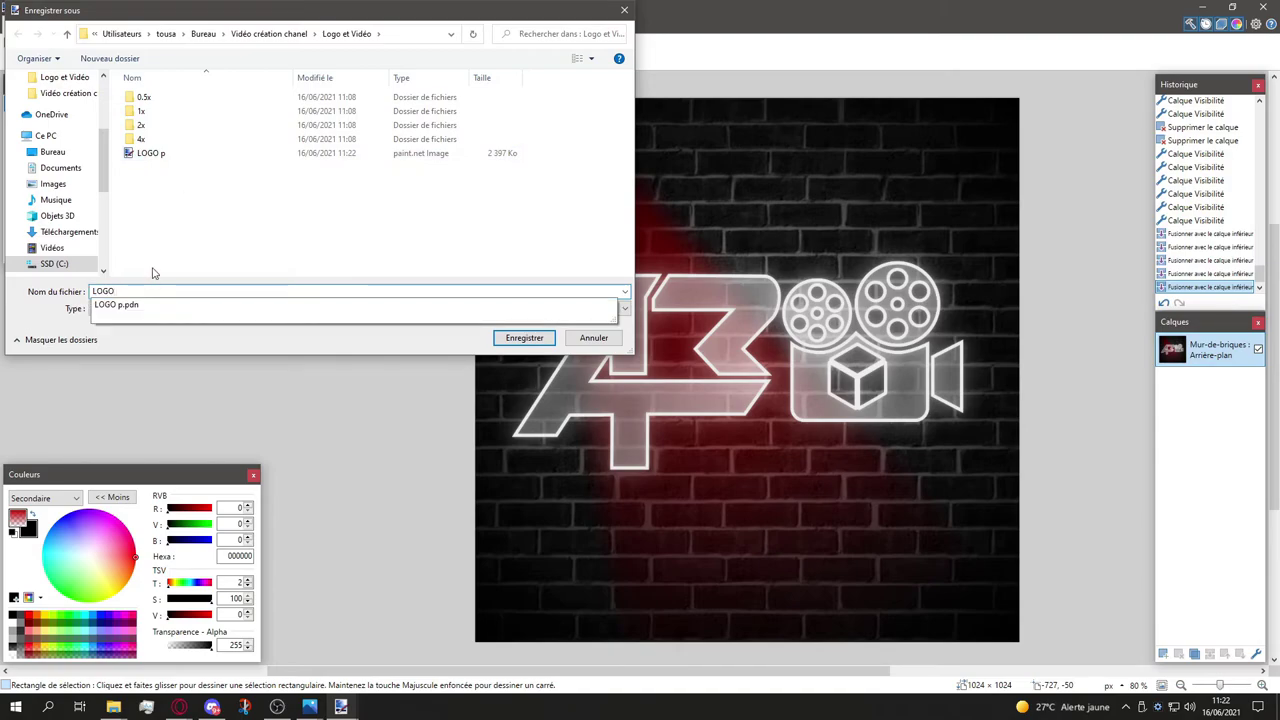
{"action": "type", "text": "1024"}
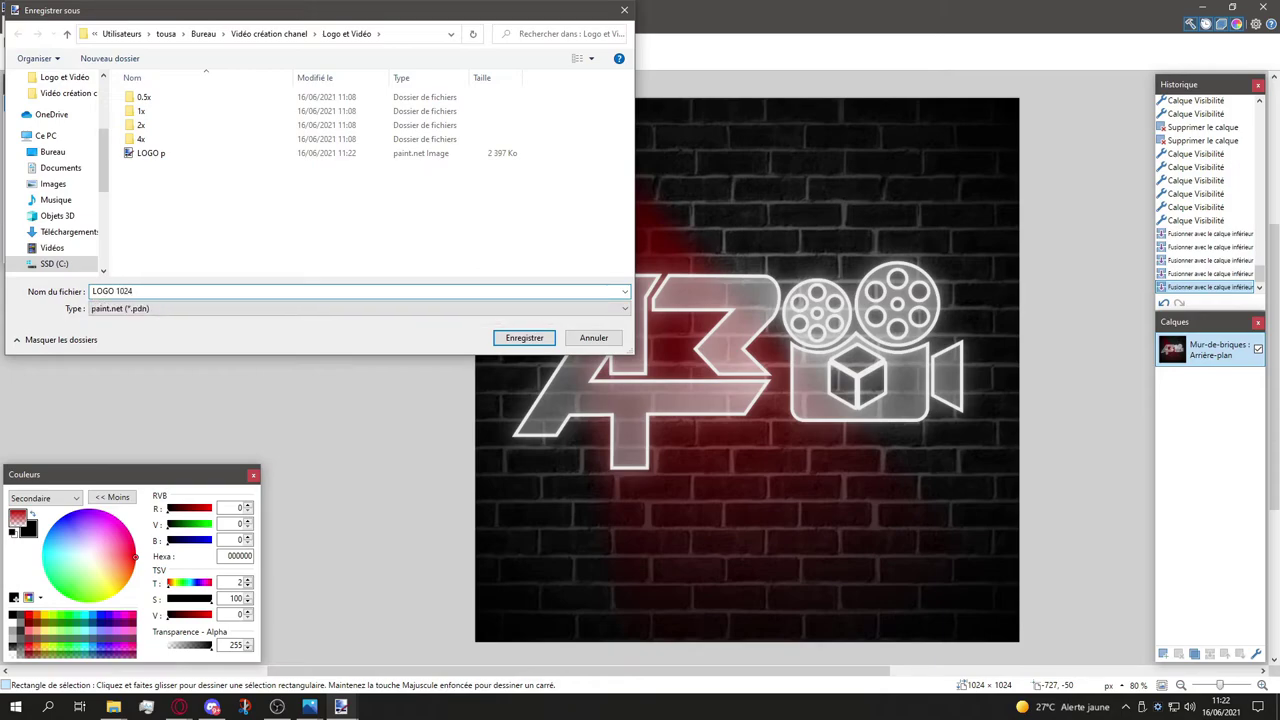
{"action": "key", "text": "Return"}
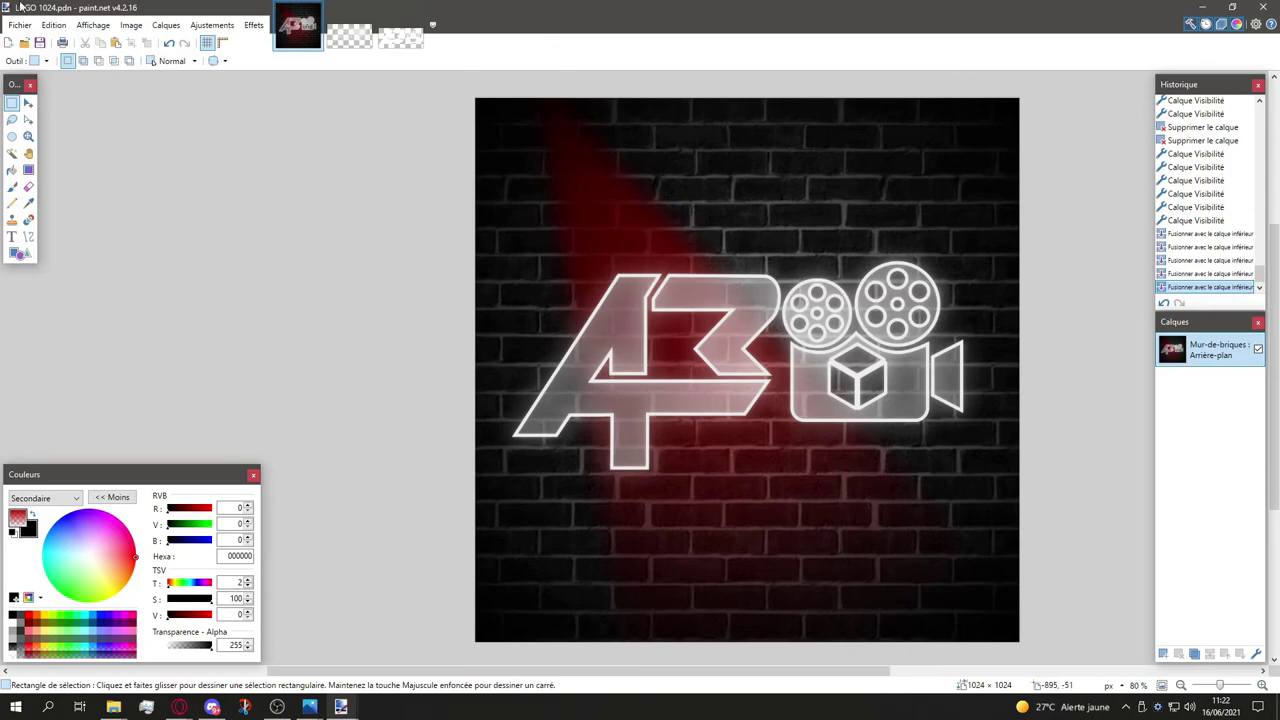
Step: Close the two open source logo images, keeping only LOGO 1024 open
{"action": "left_click", "coordinate": [400, 37]}
{"action": "left_click", "coordinate": [369, 8]}
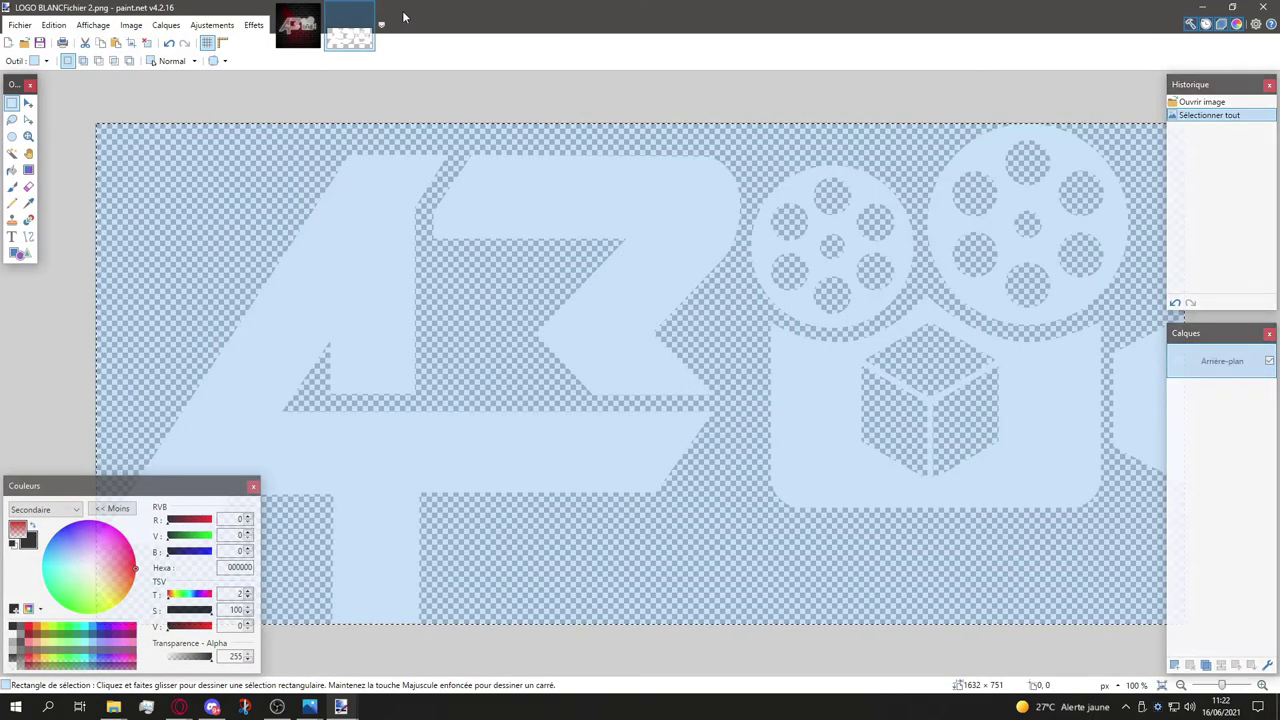
{"action": "left_click", "coordinate": [370, 8]}
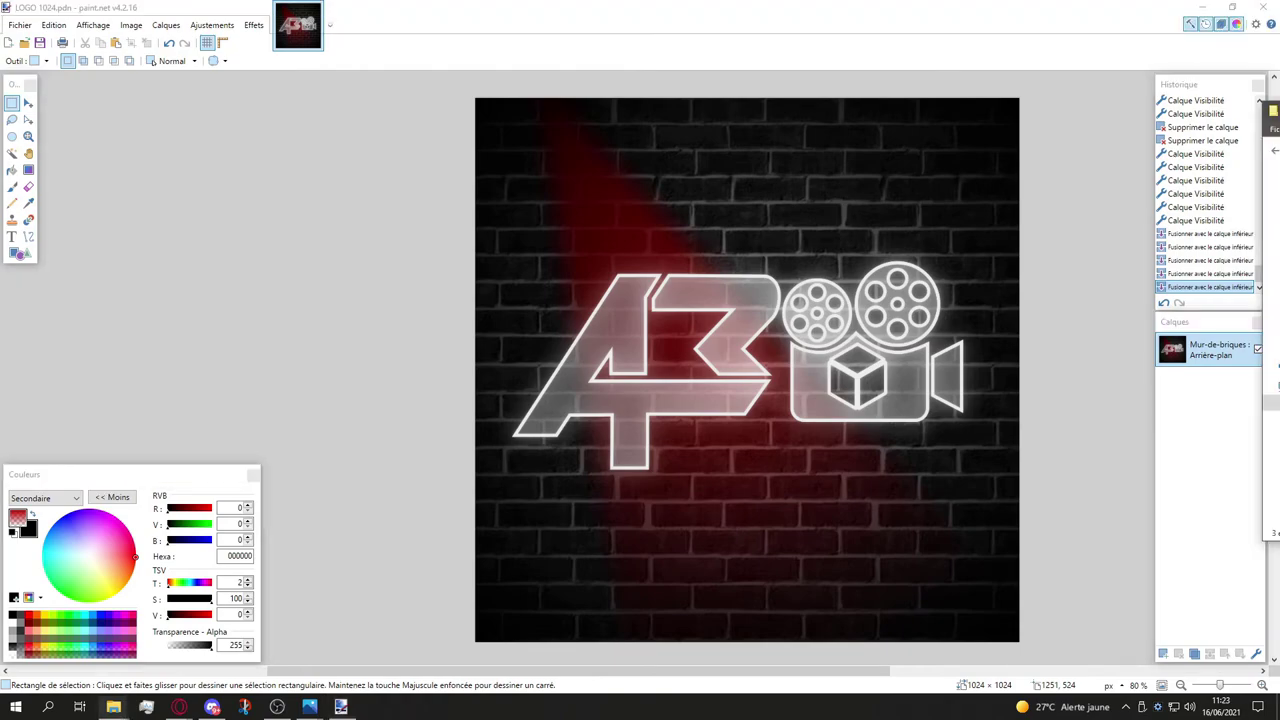
Step: Switch to File Explorer, look over the logo files in the 4x folder, and move its window off the image
{"action": "left_click", "coordinate": [113, 707]}
{"action": "left_click", "coordinate": [826, 237]}
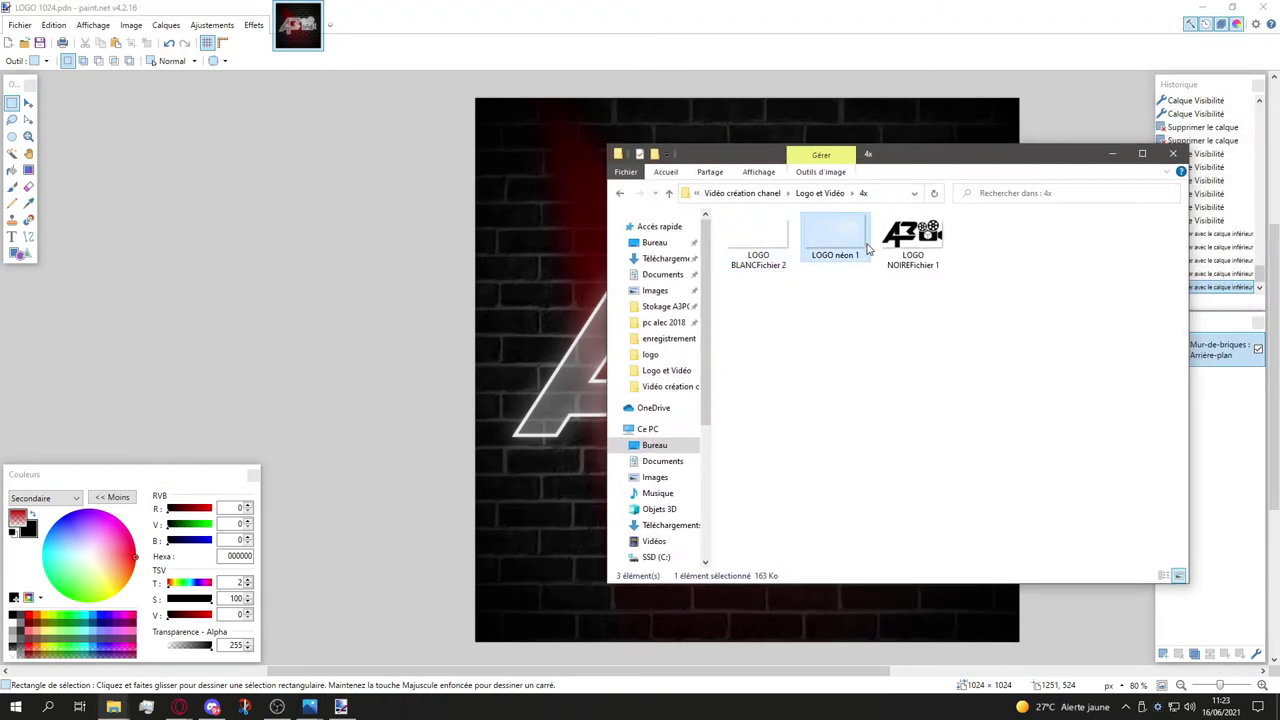
{"action": "left_click", "coordinate": [912, 238]}
{"action": "left_click", "coordinate": [762, 240]}
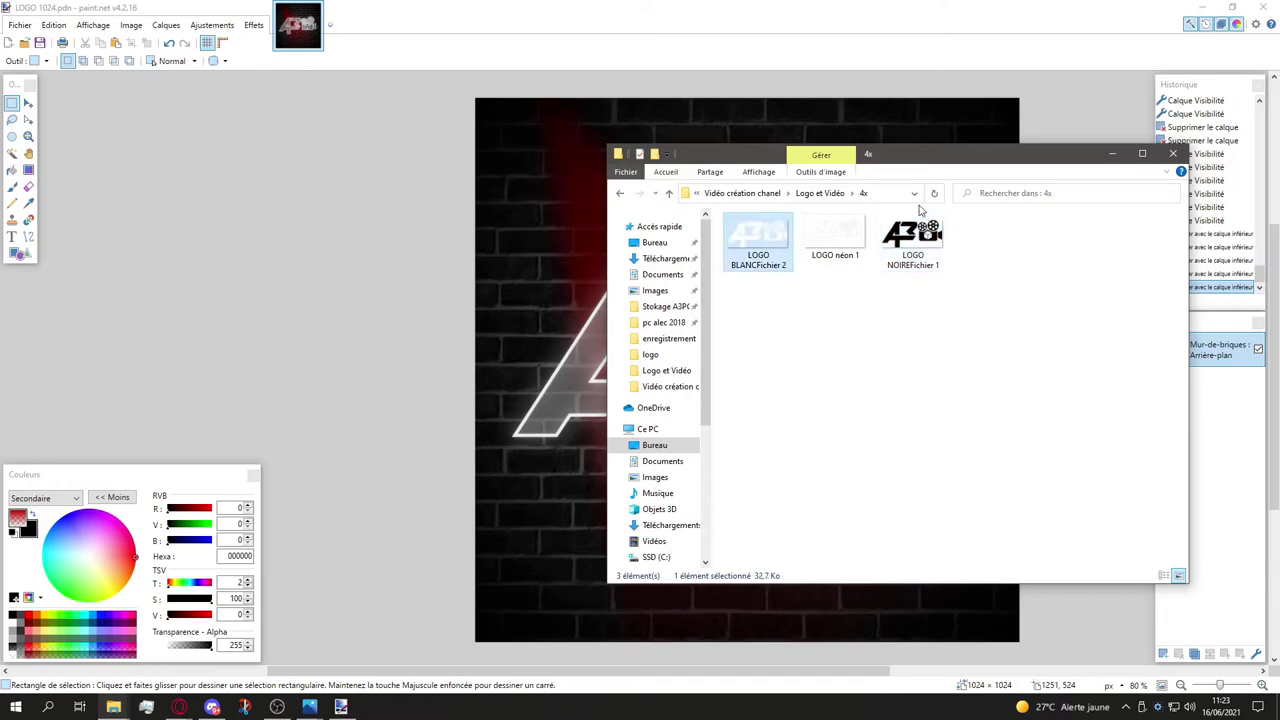
{"action": "left_click_drag", "start_coordinate": [903, 158], "coordinate": [1279, 160]}
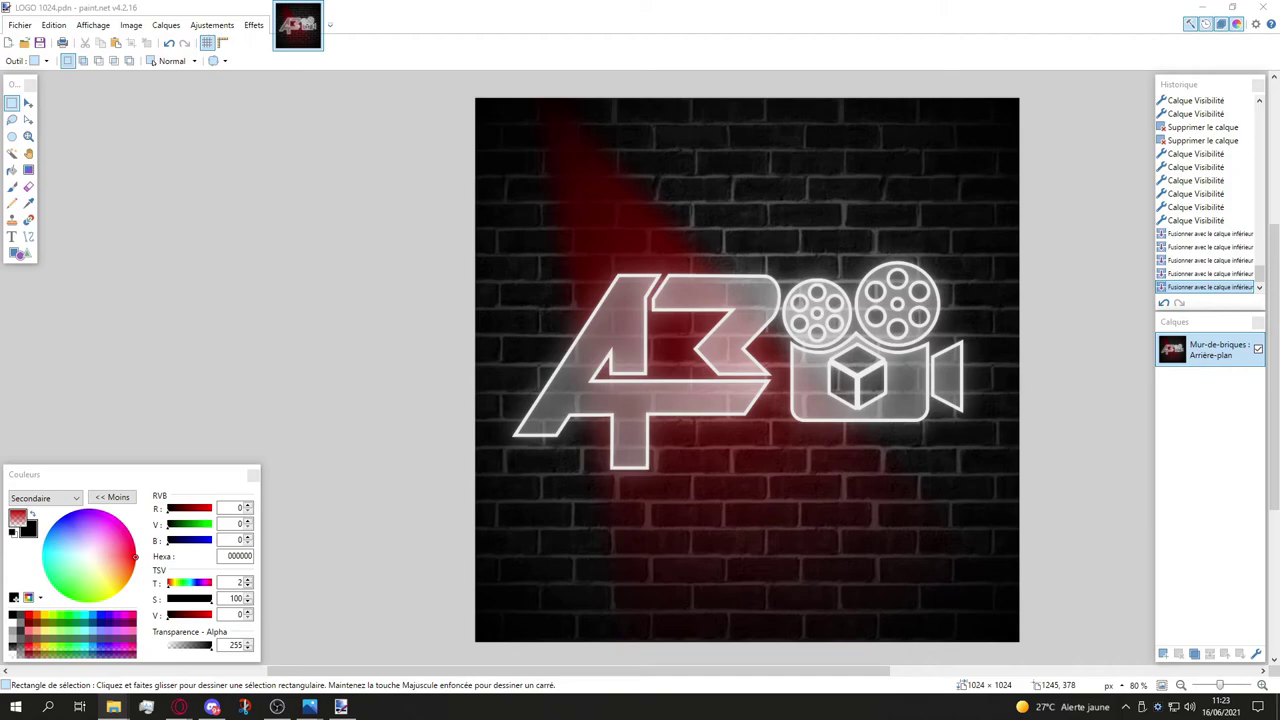
Step: Hide the floating Tools, History and Layers windows
{"action": "key", "text": "F5"}
{"action": "key", "text": "F6"}
{"action": "key", "text": "F7"}
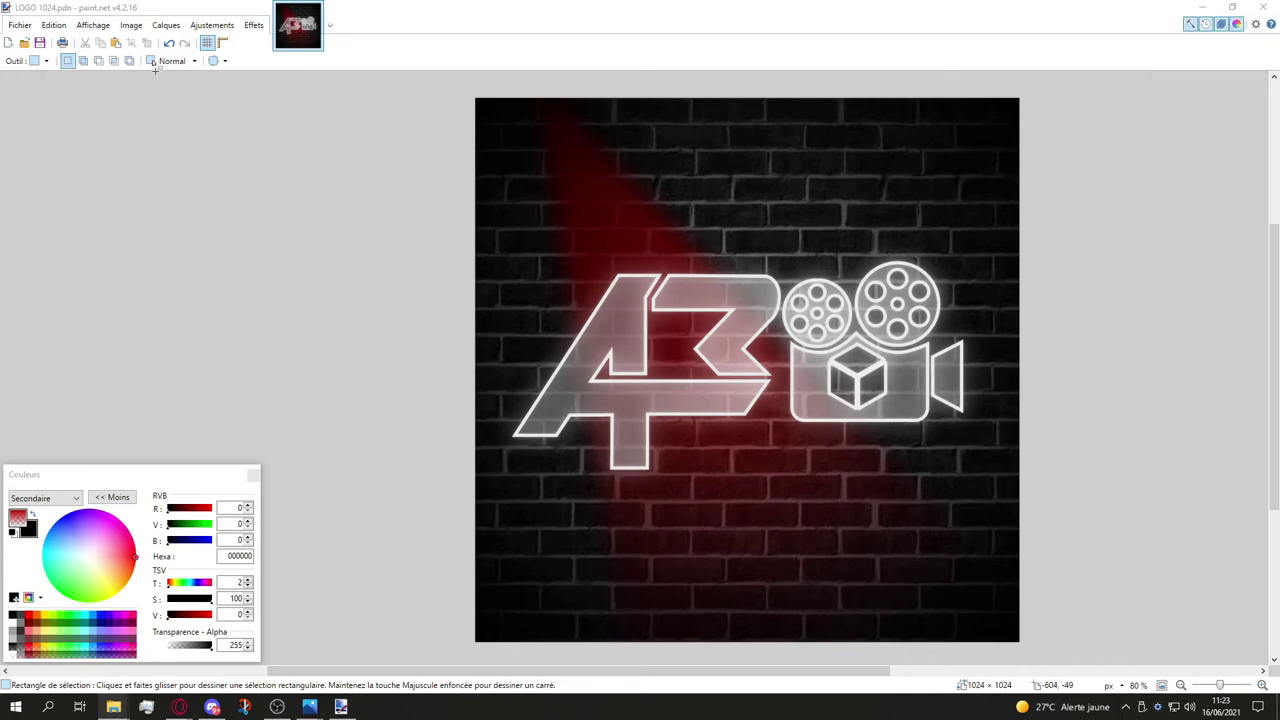
Step: Create a new blank image 512 pixels wide and 512 pixels high
{"action": "left_click", "coordinate": [353, 20]}
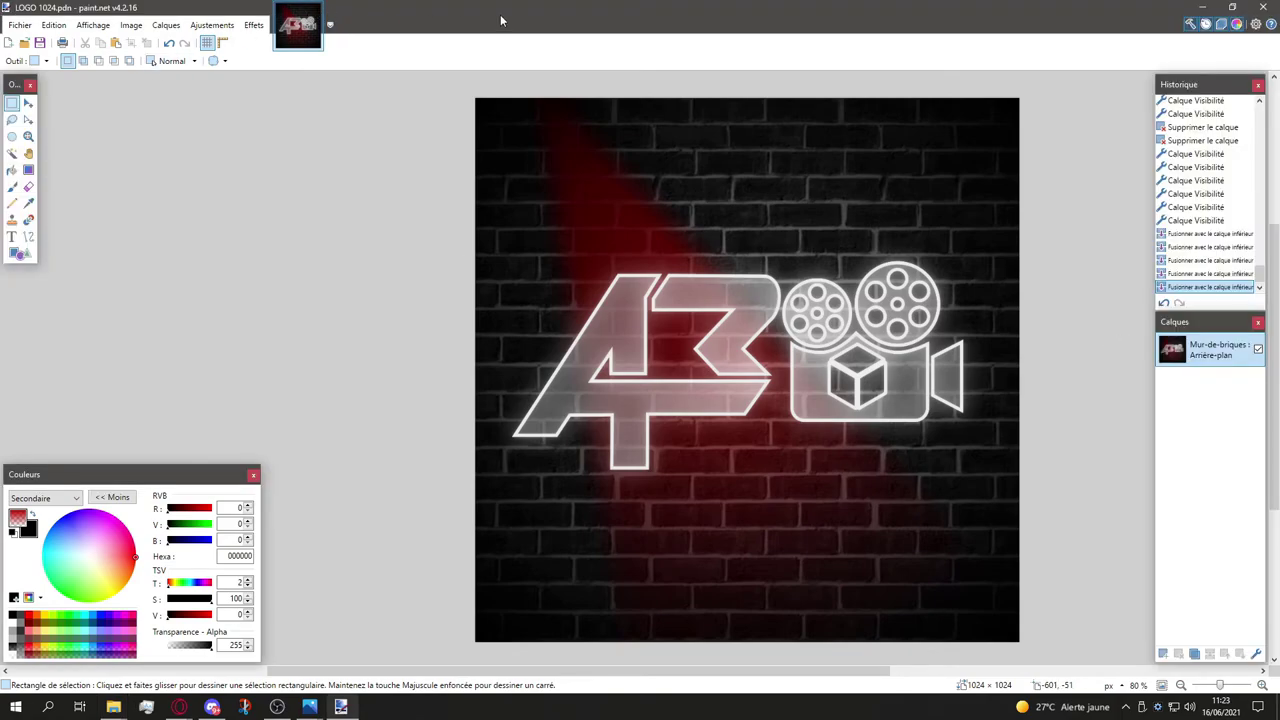
{"action": "left_click", "coordinate": [18, 26]}
{"action": "left_click", "coordinate": [38, 43]}
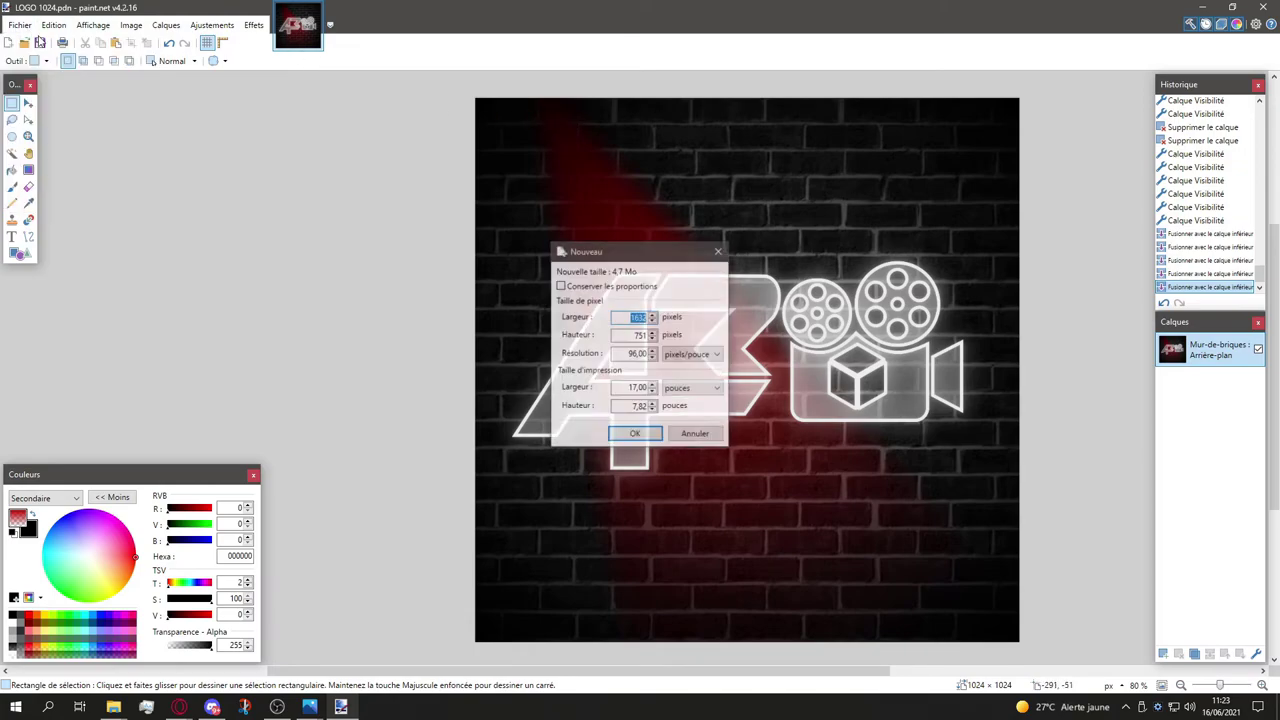
{"action": "type", "text": "5"}
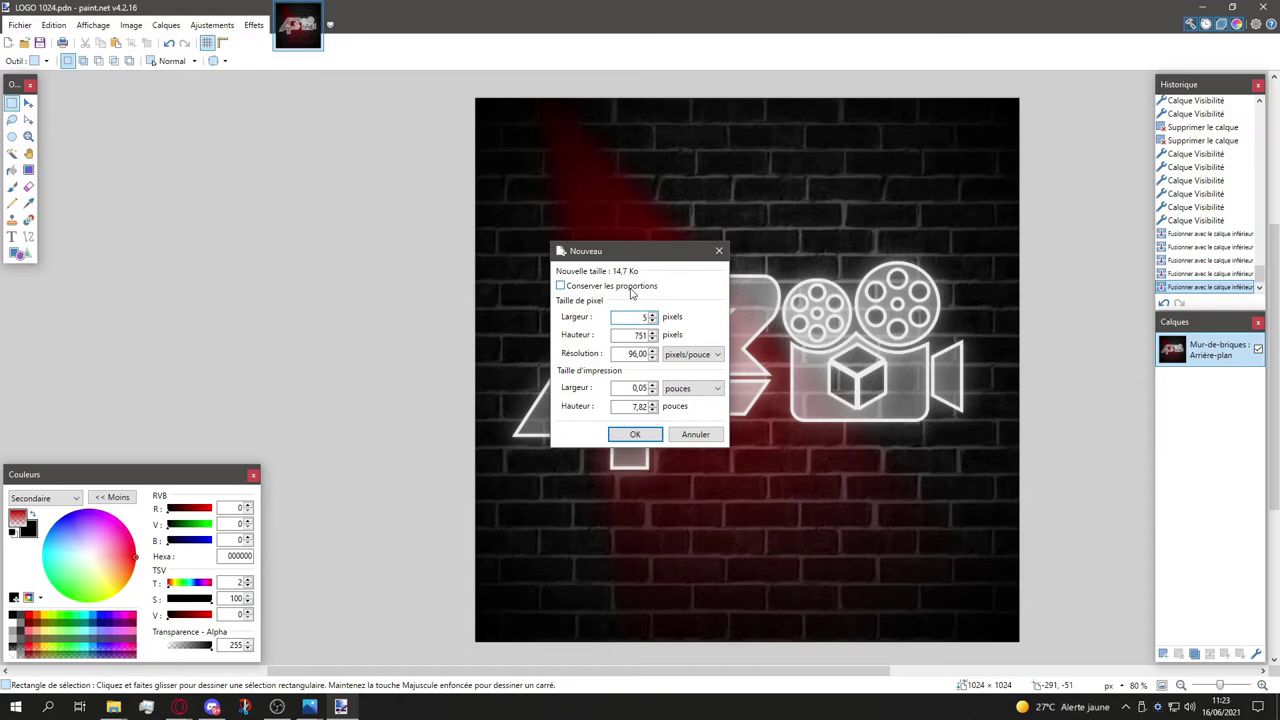
{"action": "key", "text": "Tab"}
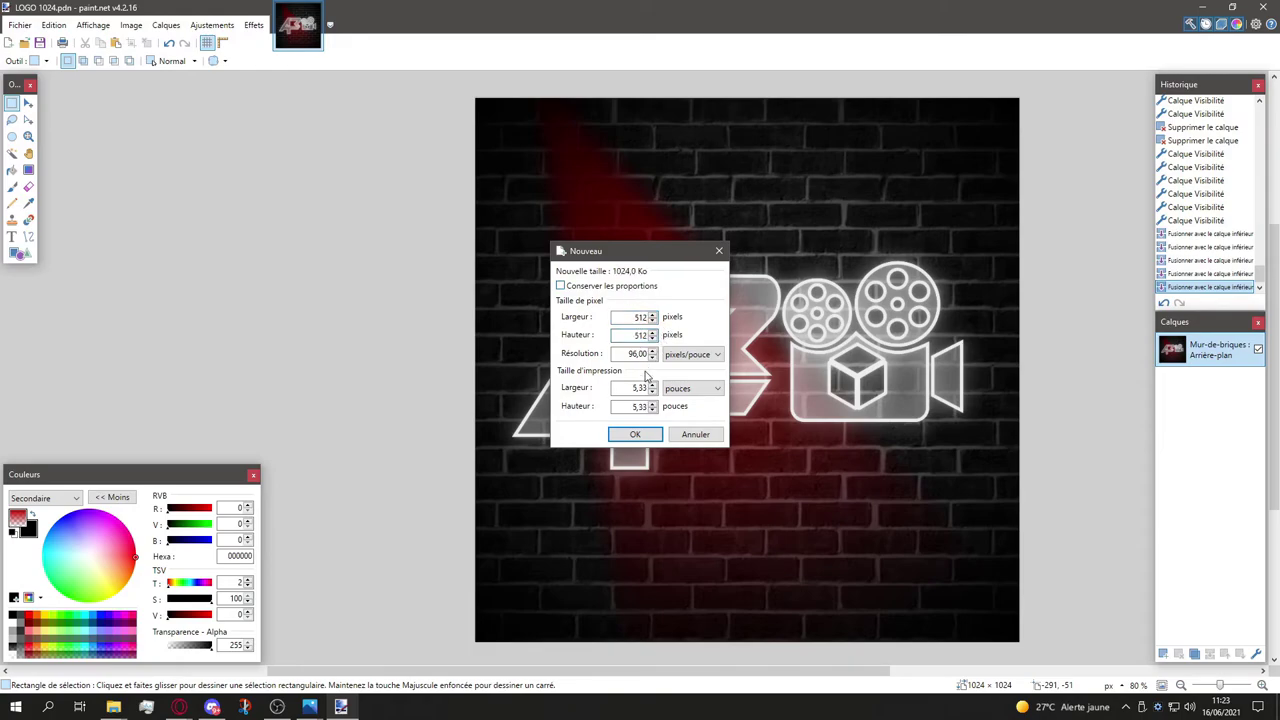
{"action": "left_click", "coordinate": [634, 434]}
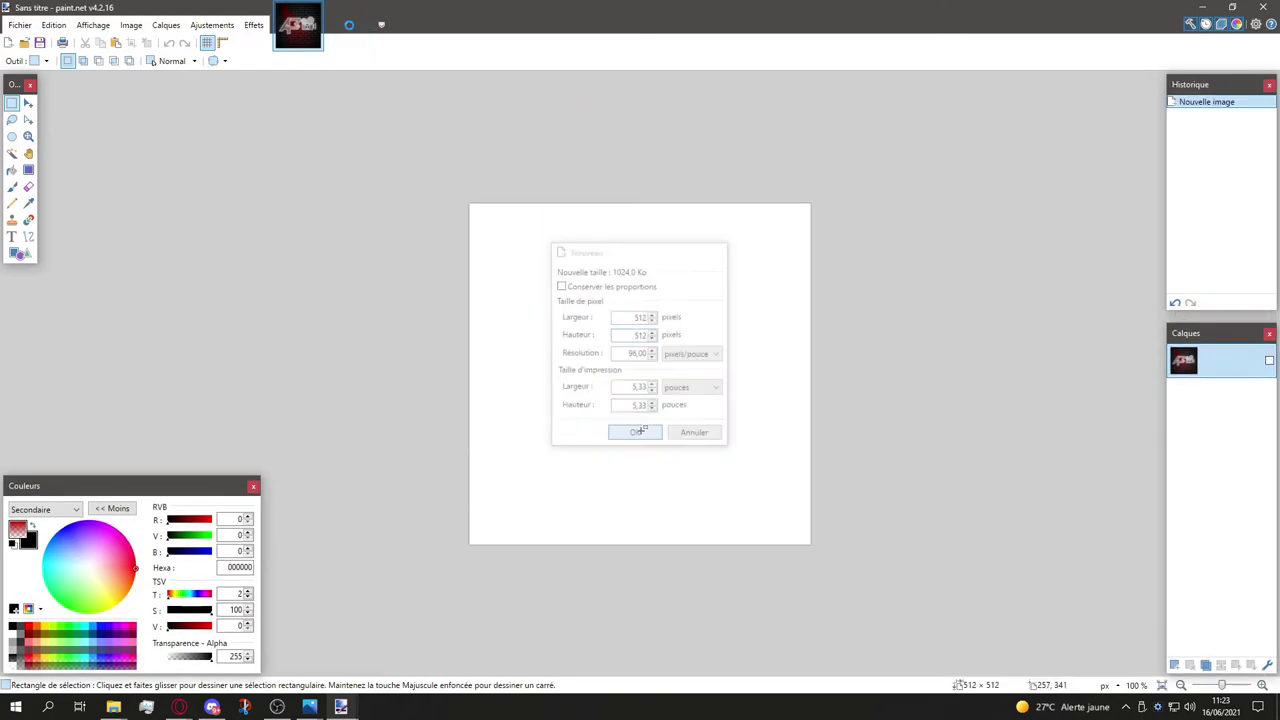
Step: Switch to the Windows Calculator, divide 512 by 2 to find the next logo size, and close it
{"action": "left_click", "coordinate": [8, 42]}
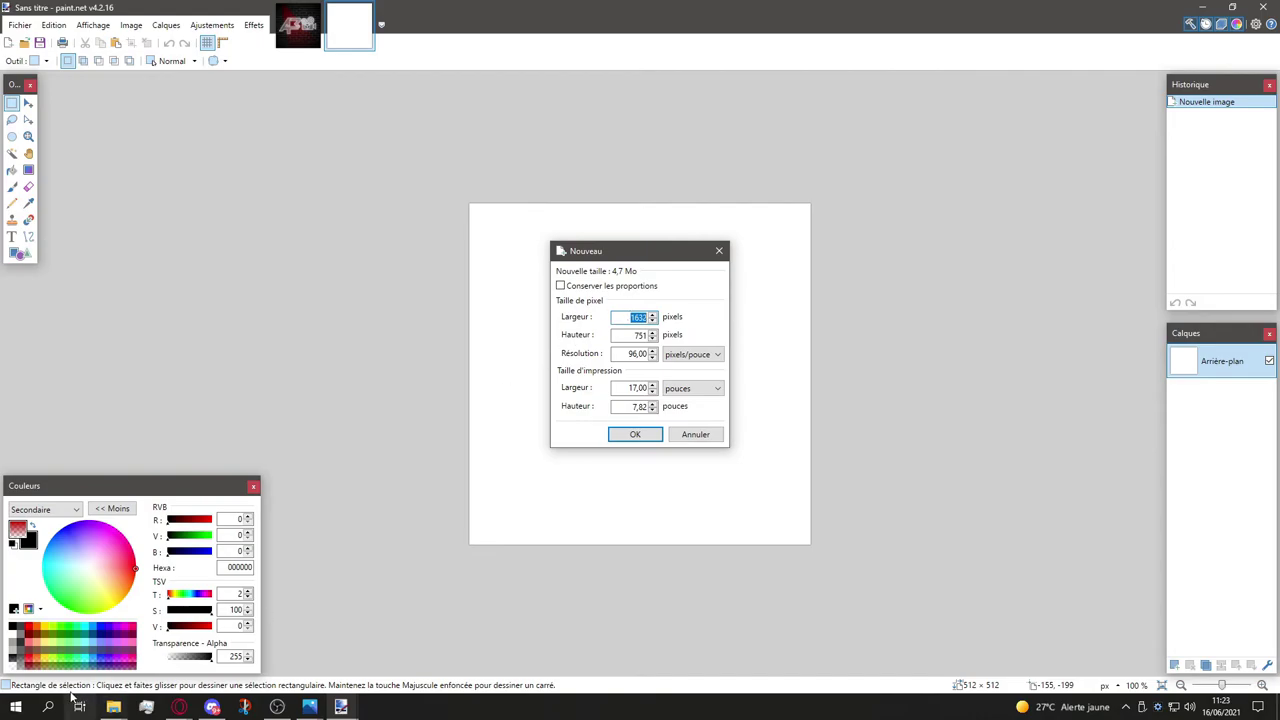
{"action": "left_click", "coordinate": [16, 707]}
{"action": "left_click", "coordinate": [388, 432]}
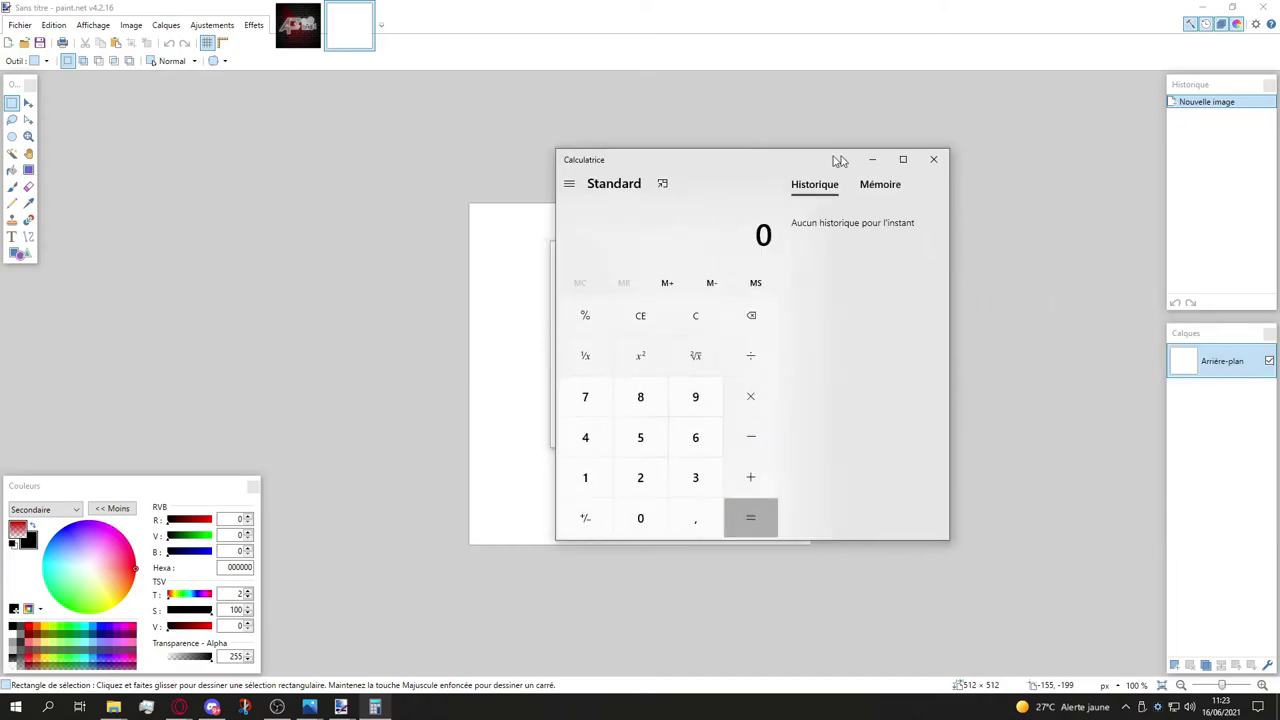
{"action": "left_click_drag", "start_coordinate": [871, 157], "coordinate": [614, 157]}
{"action": "left_click", "coordinate": [487, 441]}
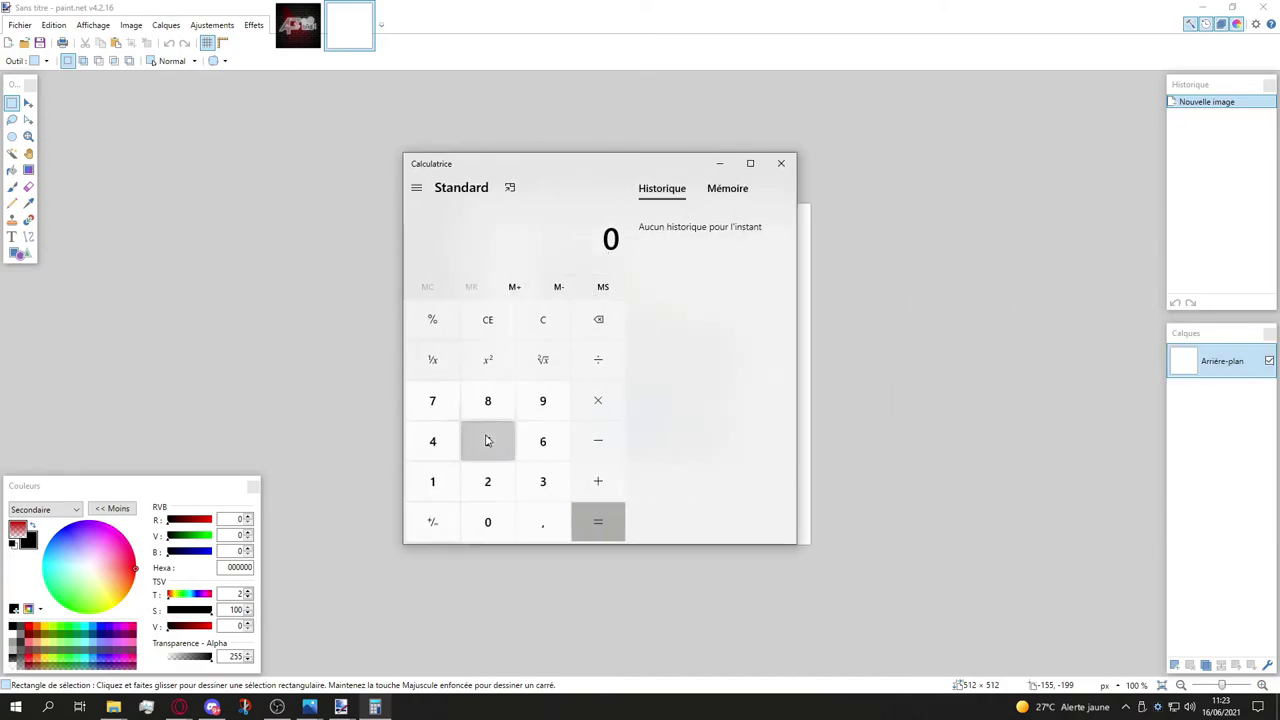
{"action": "left_click", "coordinate": [433, 482]}
{"action": "left_click", "coordinate": [487, 481]}
{"action": "left_click", "coordinate": [597, 360]}
{"action": "left_click", "coordinate": [490, 482]}
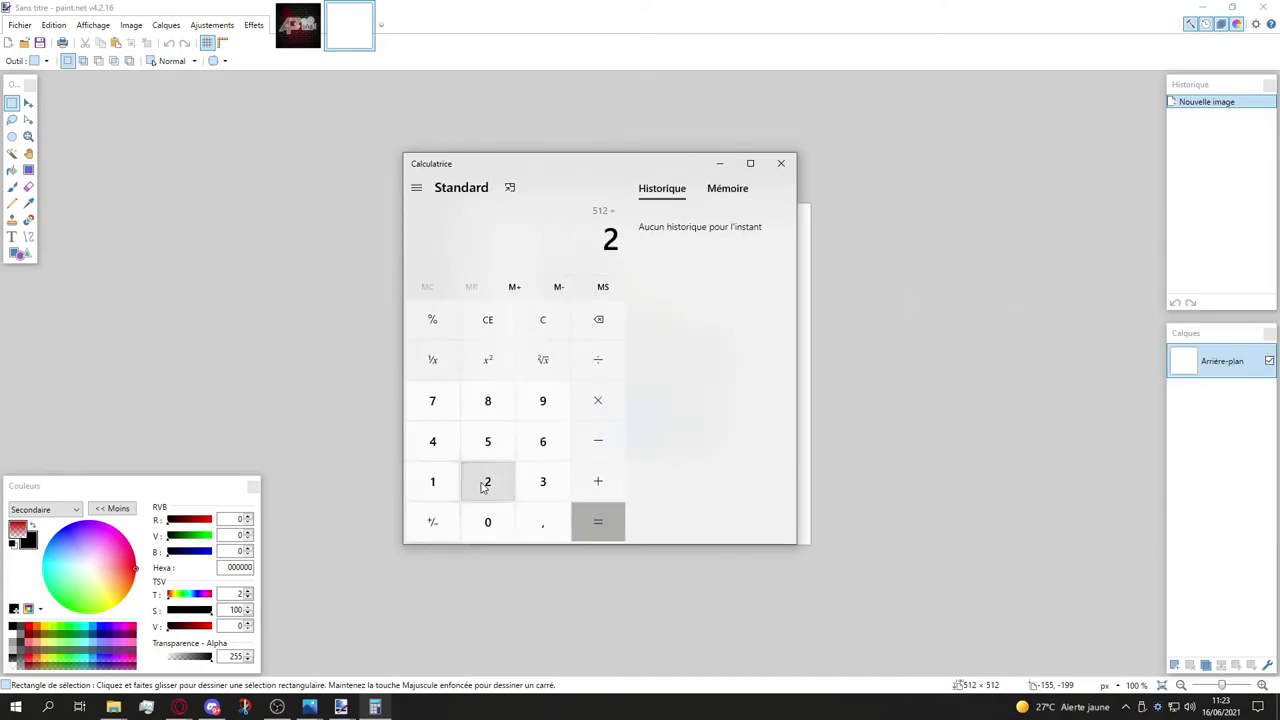
{"action": "left_click", "coordinate": [606, 524]}
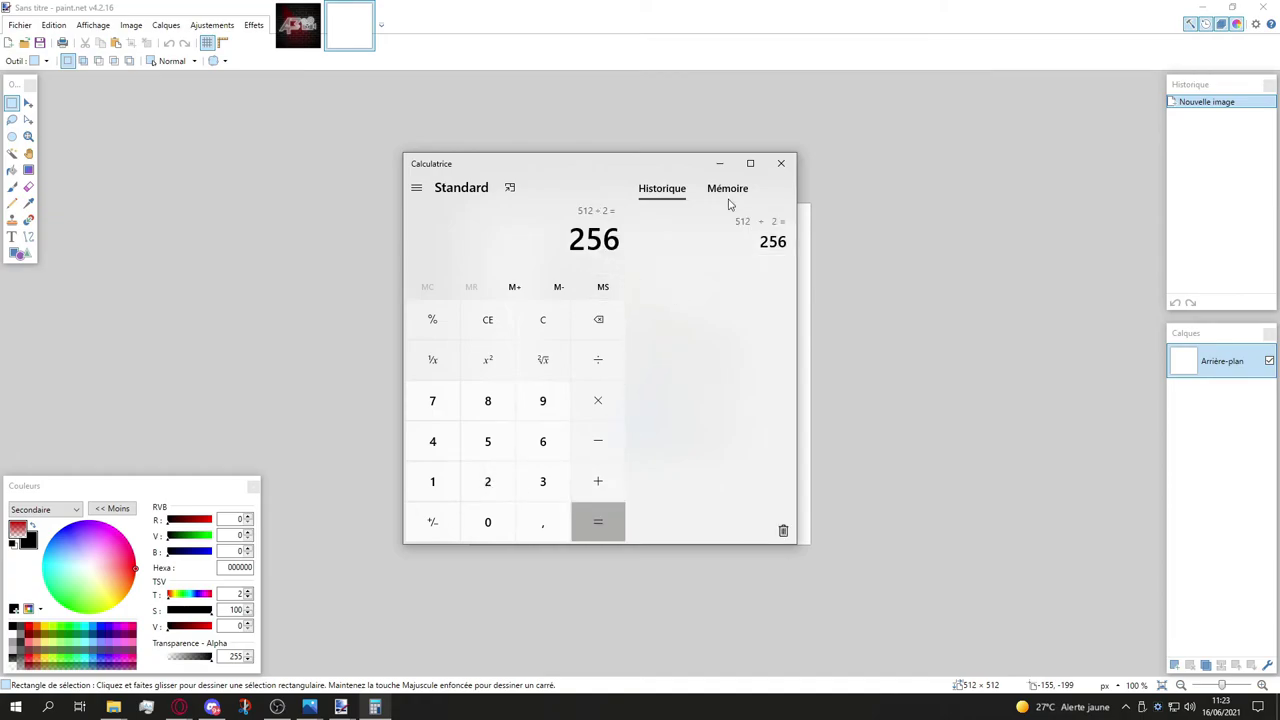
{"action": "left_click", "coordinate": [781, 163]}
Step: Create another new blank image 256 pixels wide and 256 pixels high
{"action": "key", "text": "ctrl+n"}
{"action": "type", "text": "256"}
{"action": "double_click", "coordinate": [640, 335]}
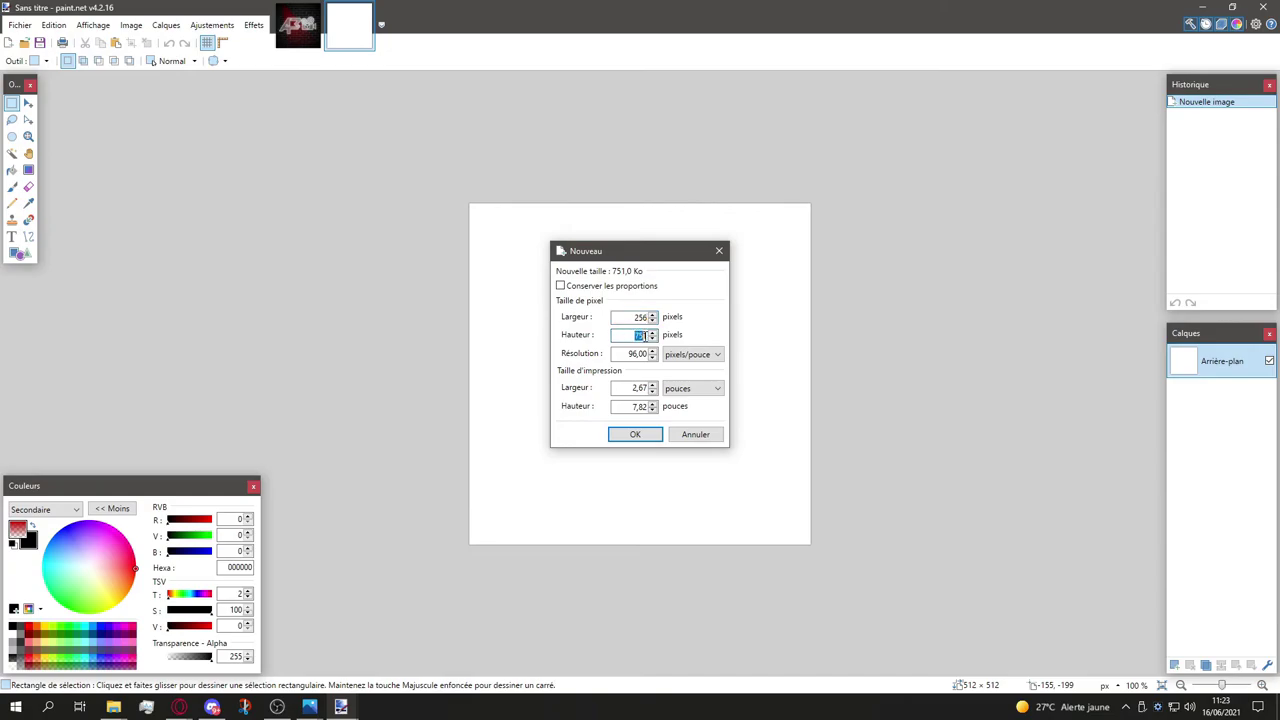
{"action": "type", "text": "256"}
{"action": "left_click", "coordinate": [632, 438]}
Step: Copy the whole LOGO 1024 image and paste it into the blank 512 × 512 image without changing the canvas size
{"action": "left_click", "coordinate": [290, 33]}
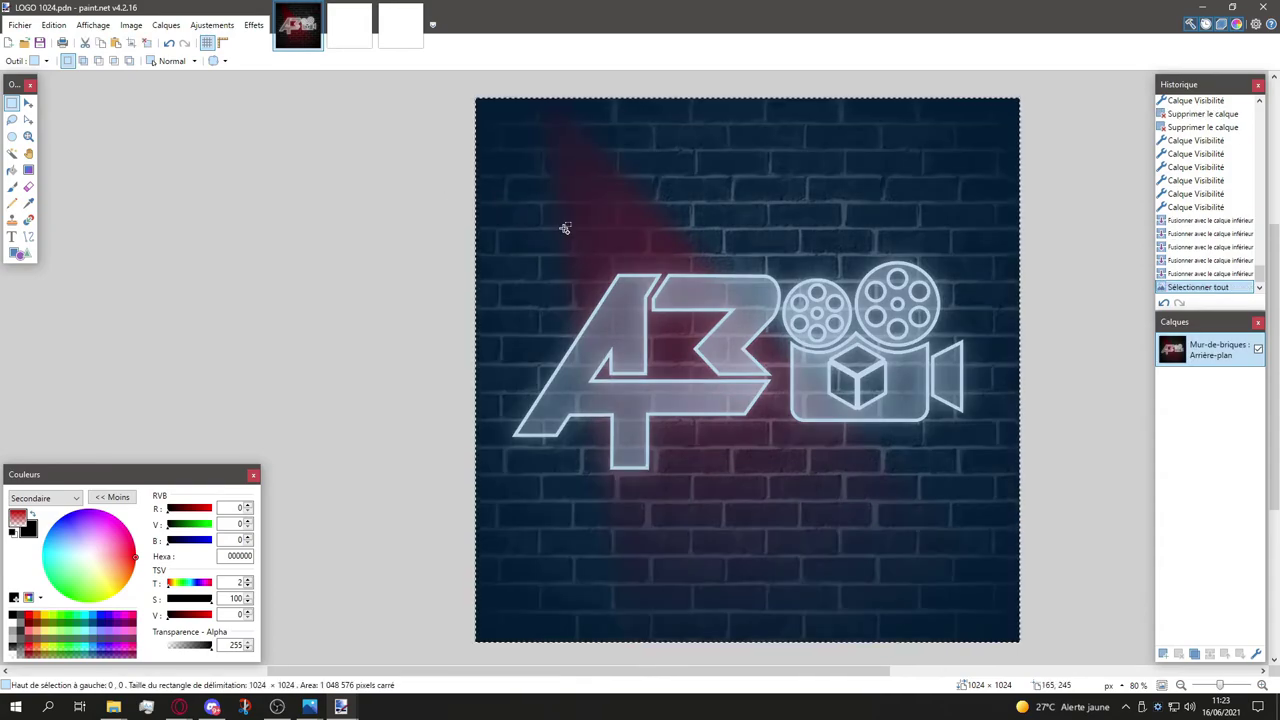
{"action": "left_click", "coordinate": [349, 40]}
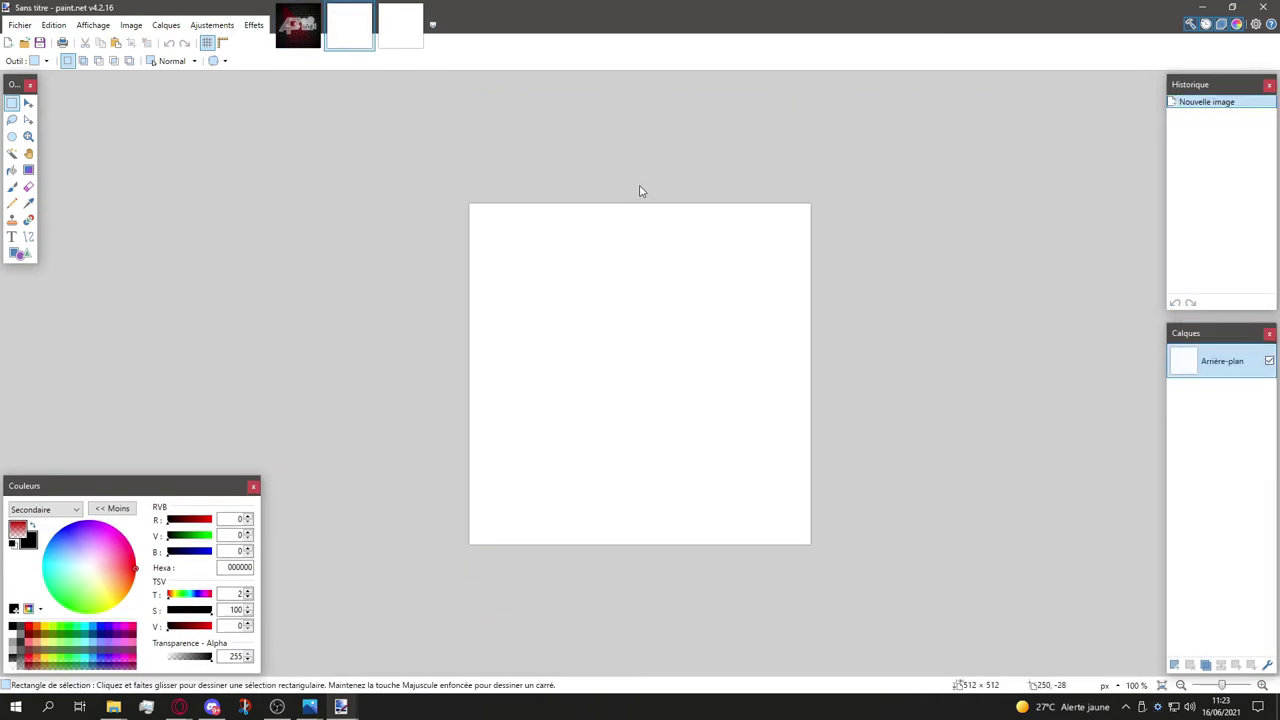
{"action": "key", "text": "ctrl+v"}
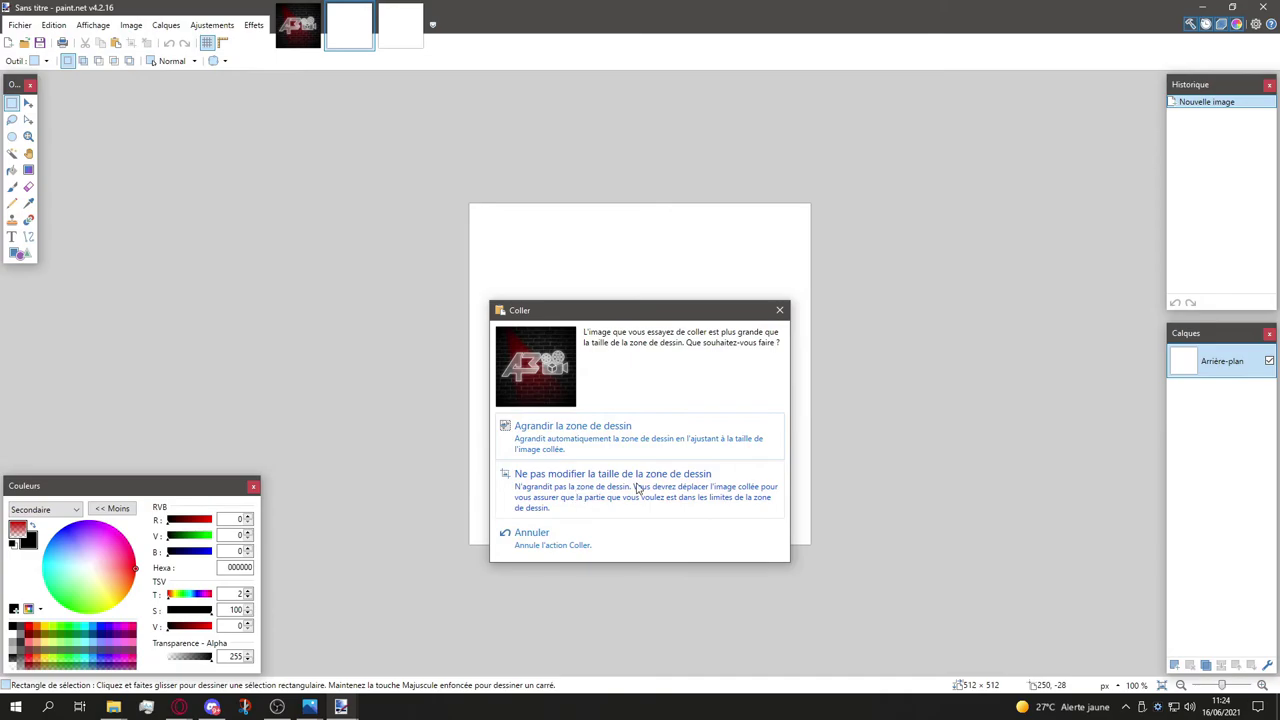
{"action": "left_click", "coordinate": [670, 478]}
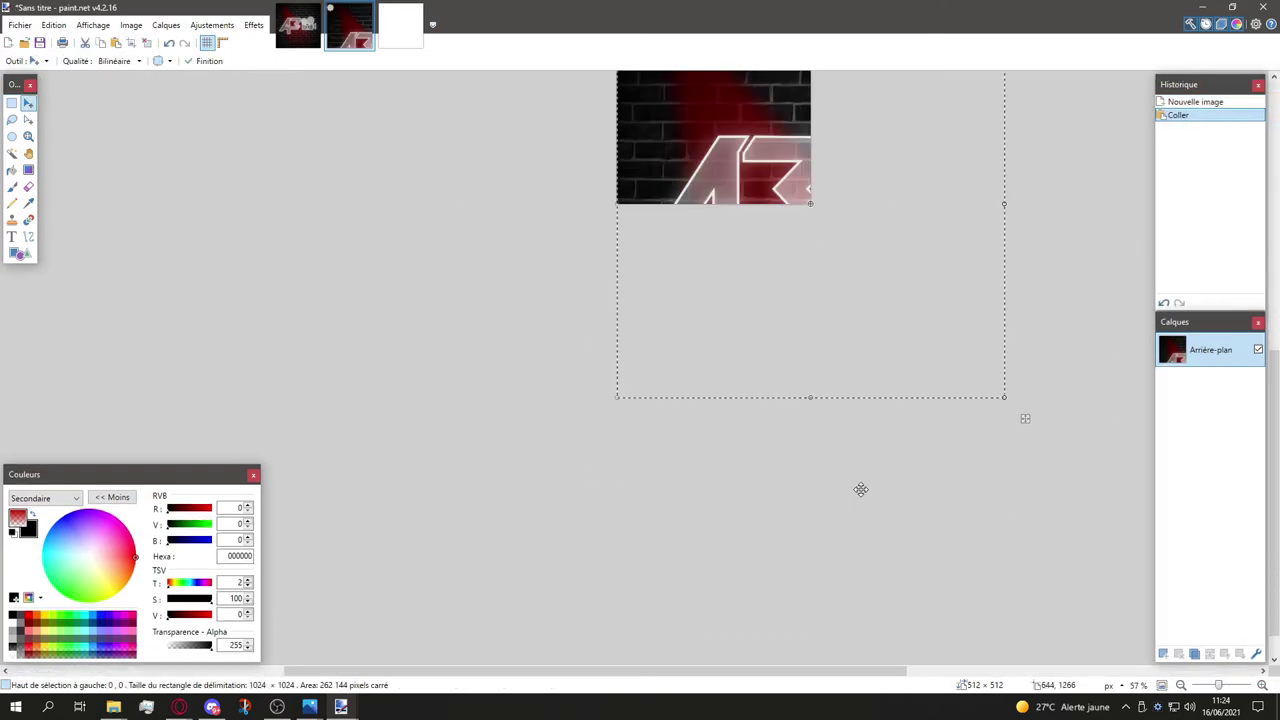
Step: Scale the pasted logo down to 512 × 512 so it exactly fills the canvas
{"action": "left_click_drag", "start_coordinate": [1004, 478], "coordinate": [811, 303]}
{"action": "scroll", "coordinate": [800, 280], "scroll_direction": "up", "scroll_amount": 3}
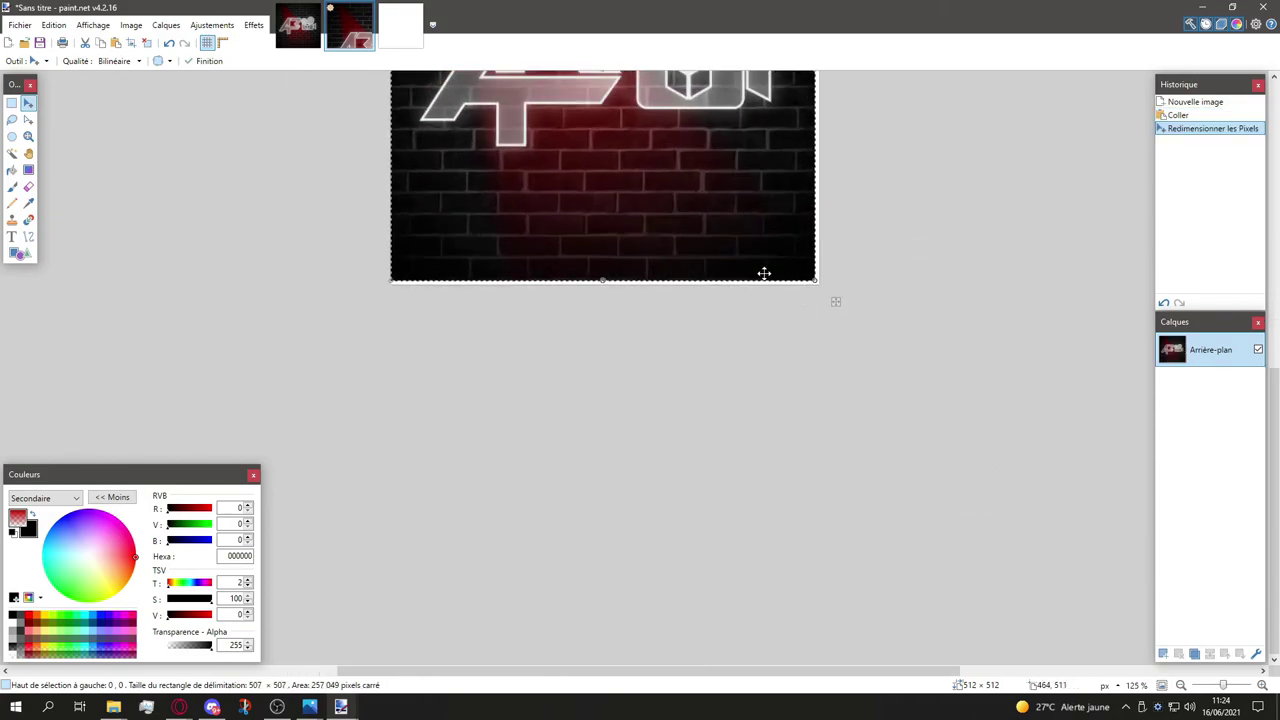
{"action": "scroll", "coordinate": [768, 277], "scroll_direction": "up", "scroll_amount": 7}
{"action": "mouse_move", "coordinate": [816, 410]}
{"action": "left_mouse_down"}
{"action": "mouse_move", "coordinate": [854, 420]}
{"action": "mouse_move", "coordinate": [840, 409]}
{"action": "left_mouse_up"}
{"action": "scroll", "coordinate": [814, 380], "scroll_direction": "down", "scroll_amount": 9}
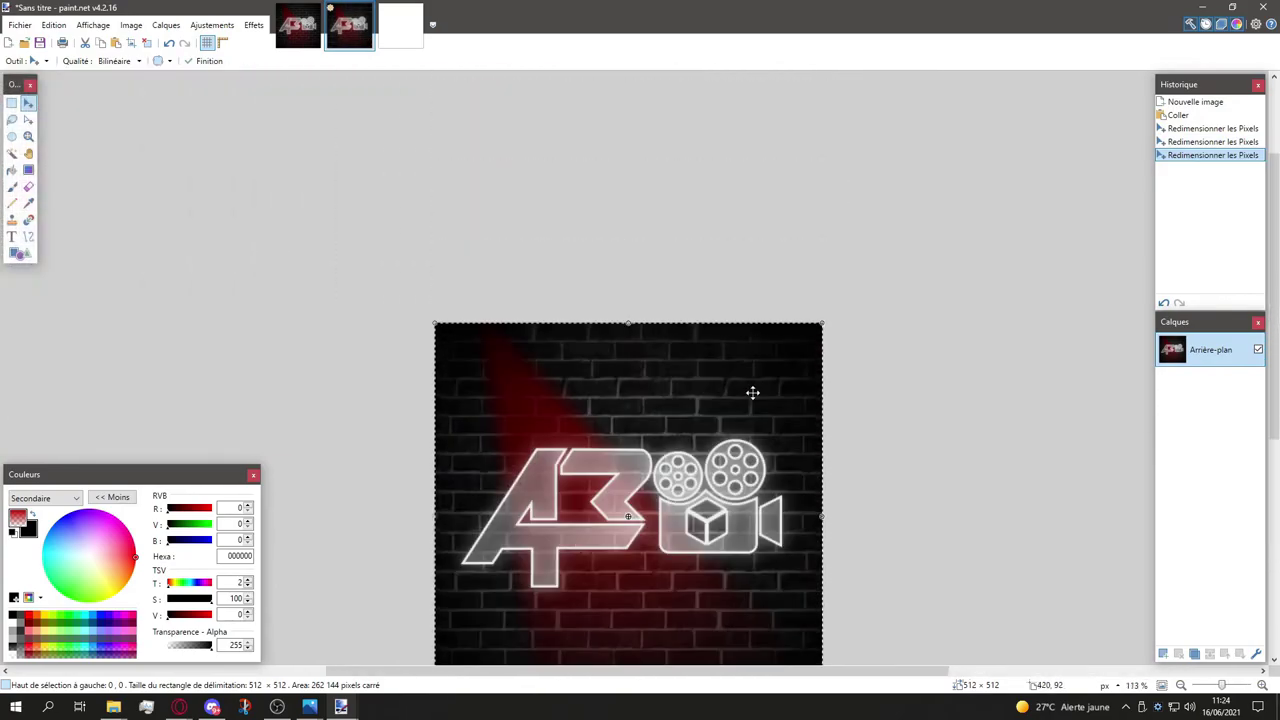
Step: Paste the copied logo into the blank 256 × 256 image, keeping its canvas size
{"action": "left_click", "coordinate": [400, 26]}
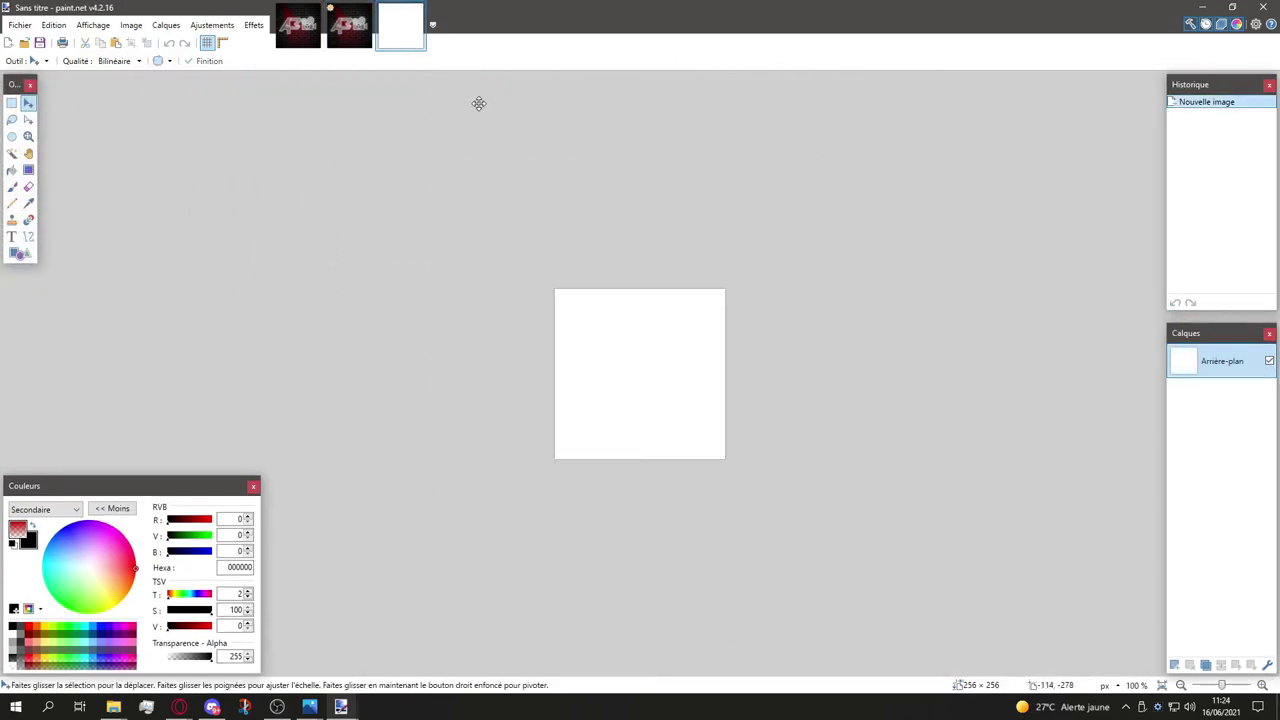
{"action": "key", "text": "ctrl+v"}
{"action": "left_click", "coordinate": [560, 482]}
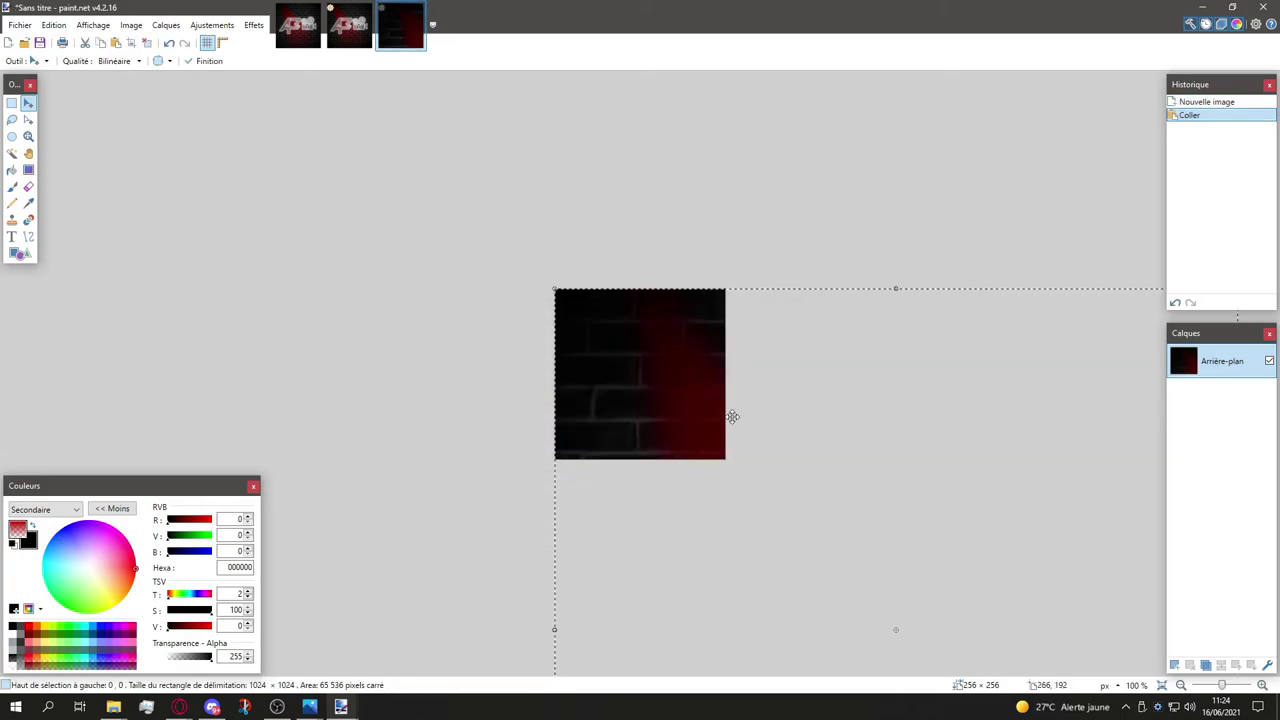
Step: Scale the pasted logo down to 256 × 256 so it exactly fills the smaller canvas
{"action": "scroll", "coordinate": [732, 416], "scroll_direction": "down", "scroll_amount": 5}
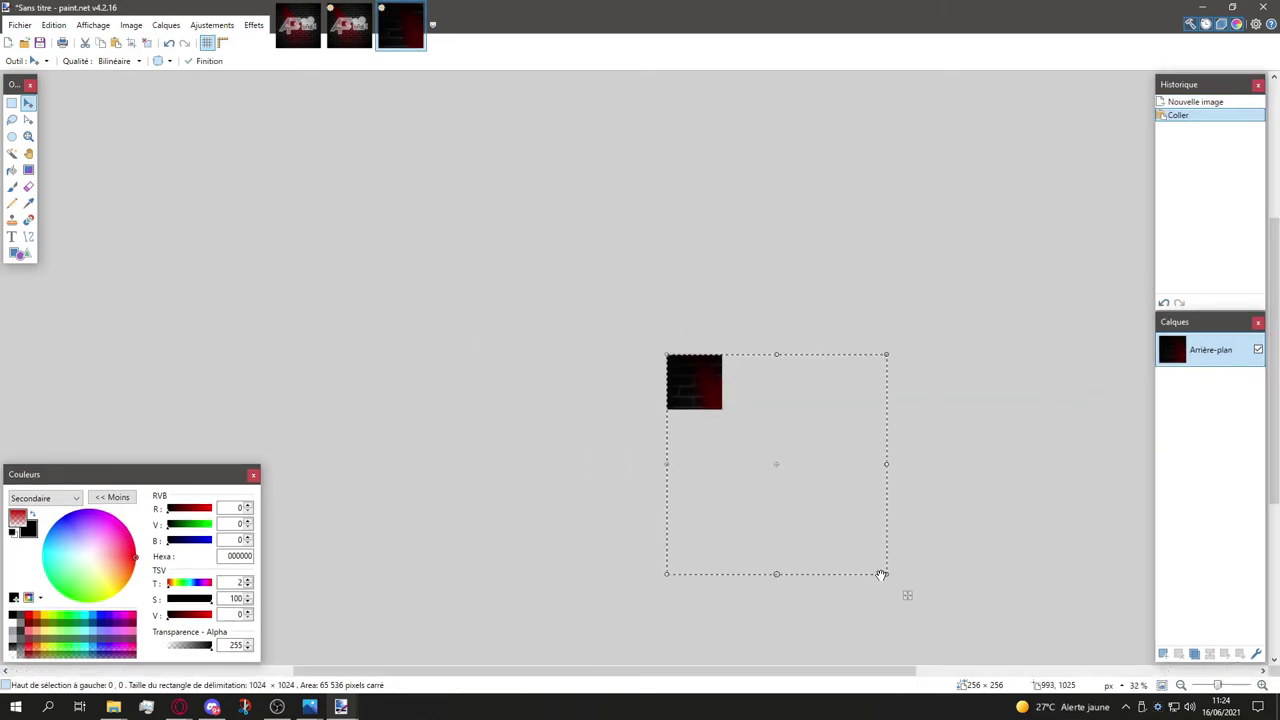
{"action": "left_click_drag", "start_coordinate": [886, 574], "coordinate": [718, 408]}
{"action": "scroll", "coordinate": [720, 414], "scroll_direction": "up", "scroll_amount": 2}
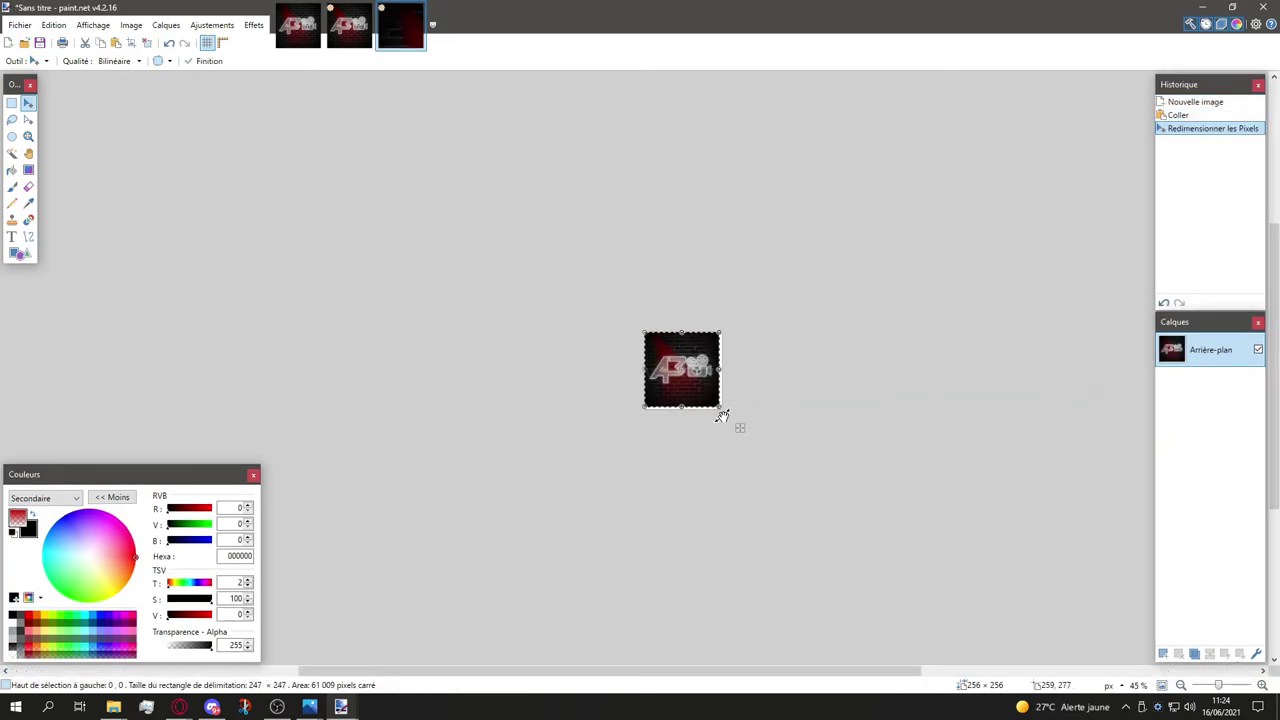
{"action": "scroll", "coordinate": [722, 414], "scroll_direction": "up", "scroll_amount": 10}
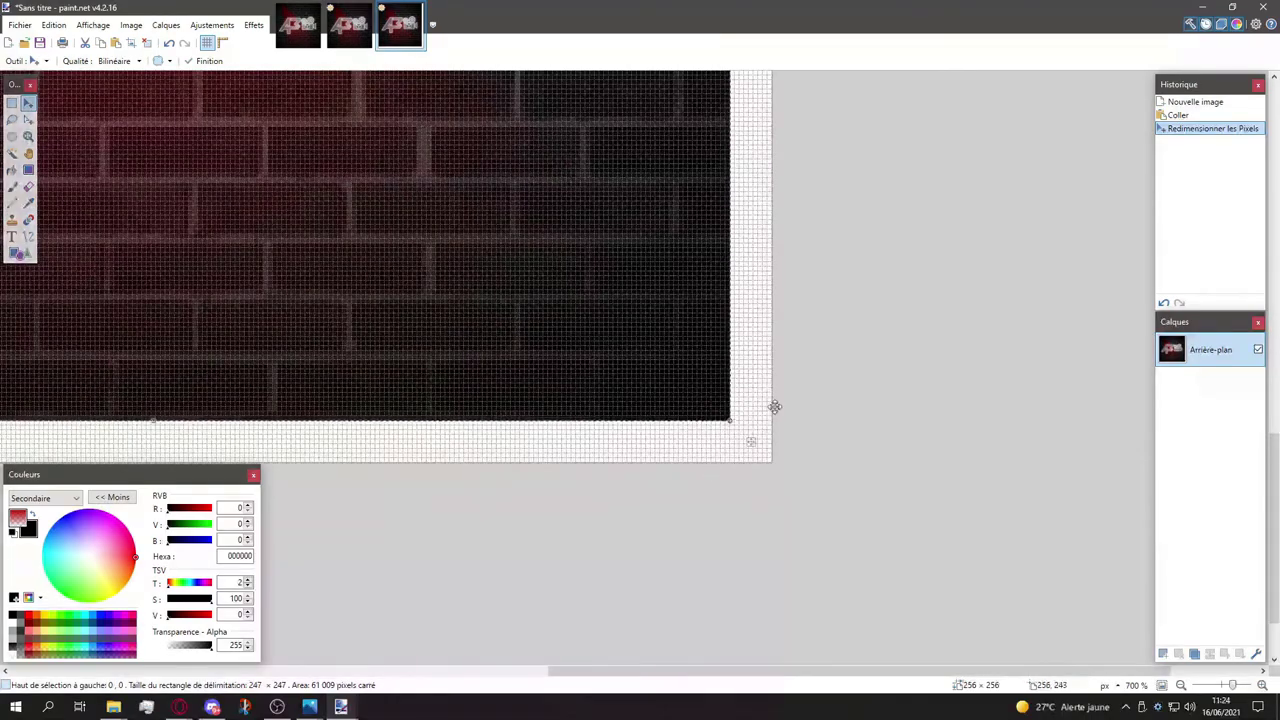
{"action": "left_click_drag", "start_coordinate": [732, 421], "coordinate": [776, 468]}
{"action": "scroll", "coordinate": [703, 396], "scroll_direction": "down", "scroll_amount": 3}
{"action": "scroll", "coordinate": [703, 396], "scroll_direction": "down", "scroll_amount": 2}
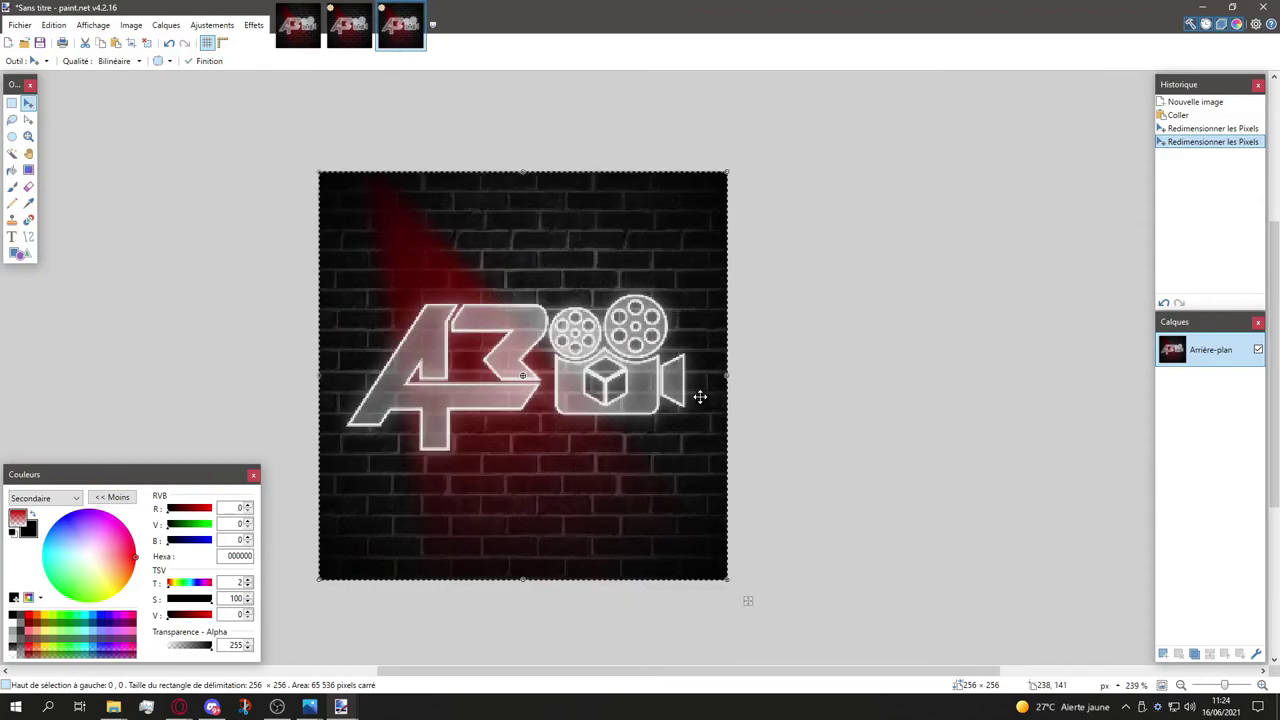
Step: Compare the sharpness of the 256, 512 and 1024 pixel versions of the logo at different magnifications
{"action": "scroll", "coordinate": [583, 423], "scroll_direction": "up", "scroll_amount": 1}
{"action": "scroll", "coordinate": [583, 423], "scroll_direction": "down", "scroll_amount": 1}
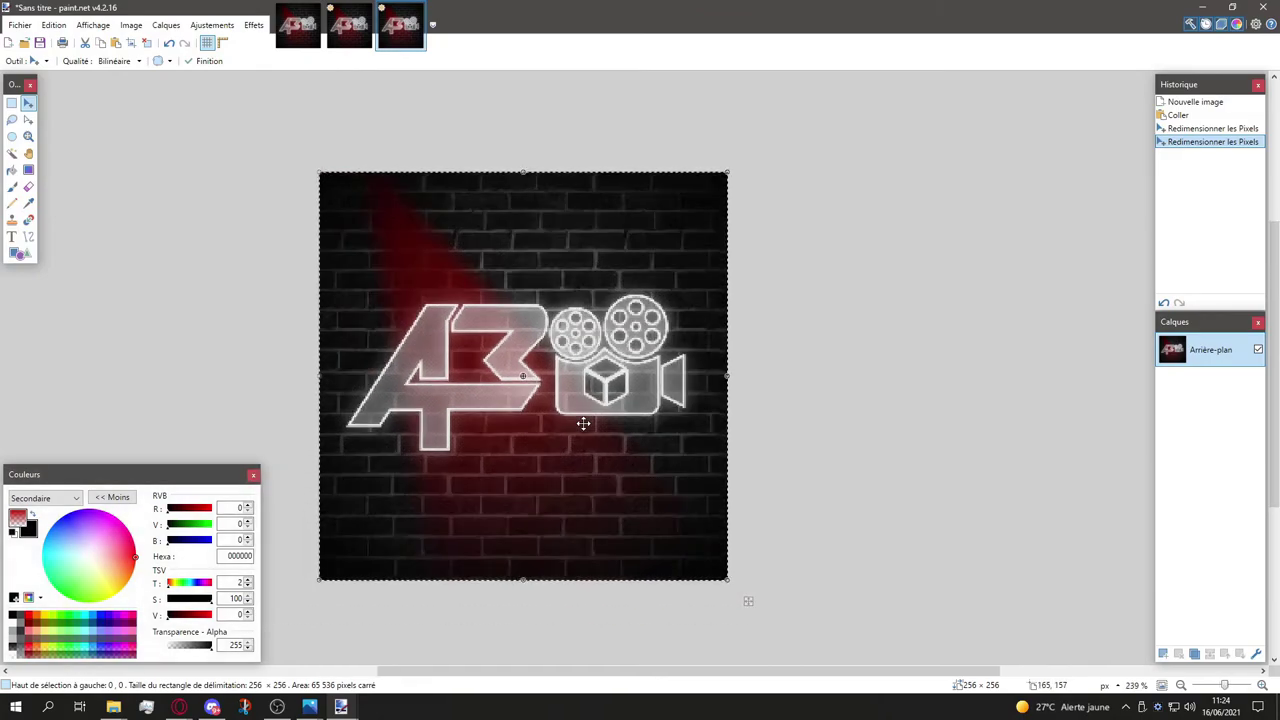
{"action": "scroll", "coordinate": [583, 423], "scroll_direction": "left", "scroll_amount": 1}
{"action": "scroll", "coordinate": [672, 421], "scroll_direction": "up", "scroll_amount": 3}
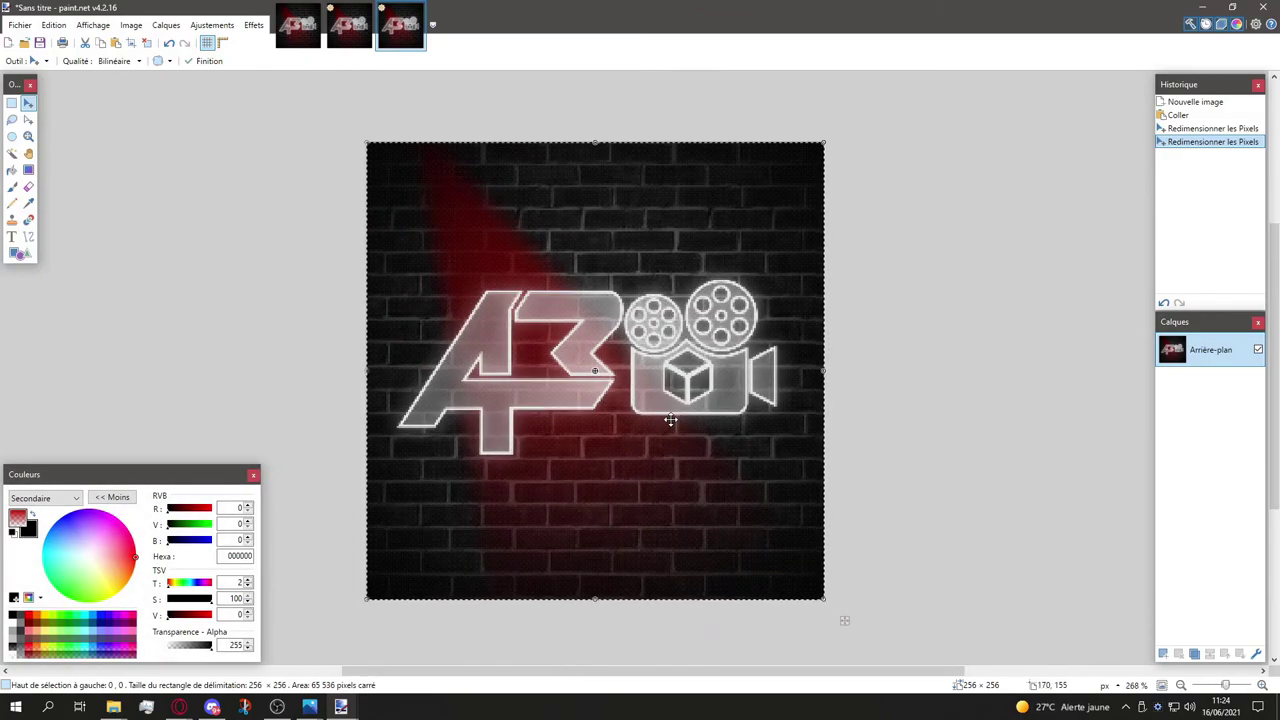
{"action": "scroll", "coordinate": [670, 420], "scroll_direction": "down", "scroll_amount": 6}
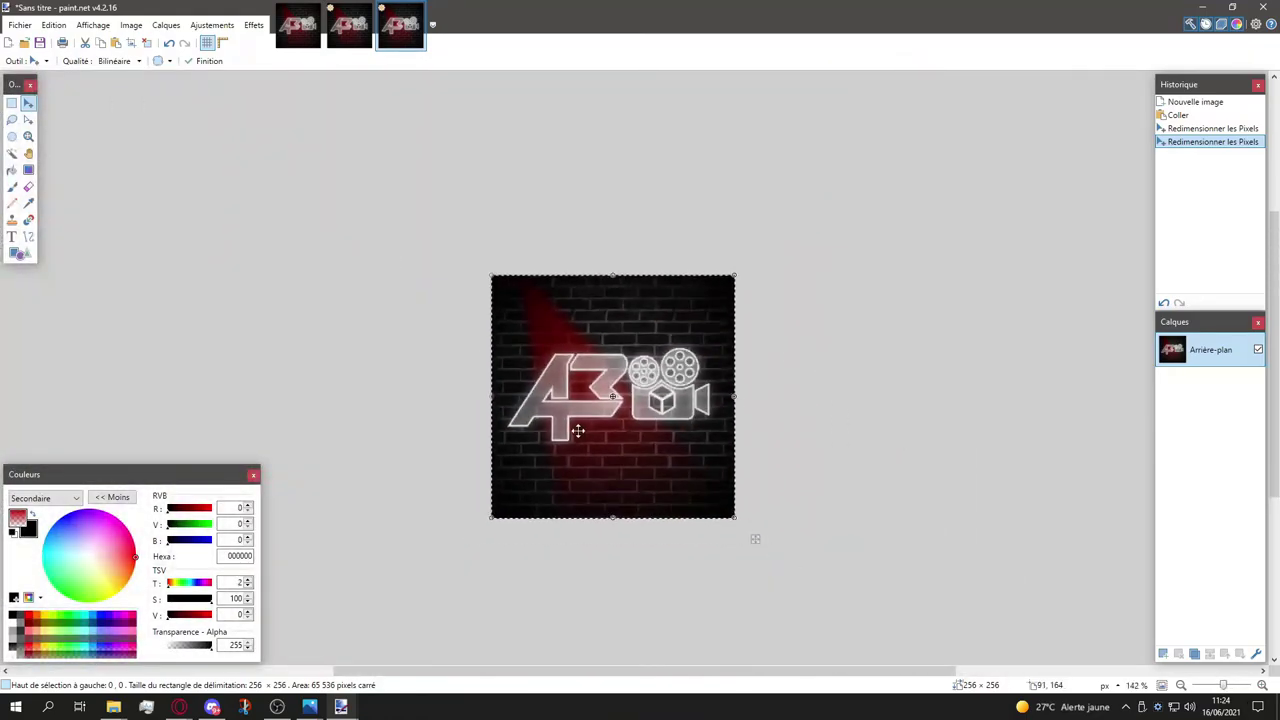
{"action": "key", "text": "ctrl+shift+Tab"}
{"action": "scroll", "coordinate": [644, 328], "scroll_direction": "up", "scroll_amount": 4}
{"action": "scroll", "coordinate": [644, 328], "scroll_direction": "down", "scroll_amount": 4}
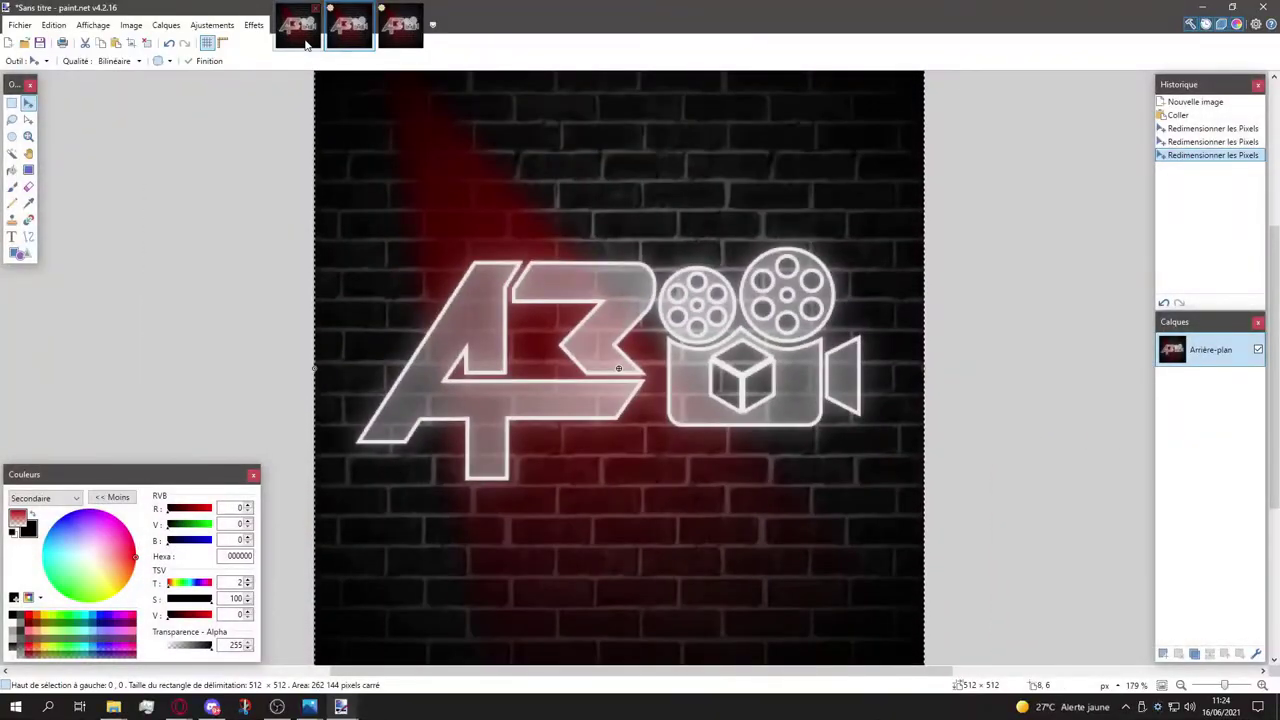
{"action": "left_click", "coordinate": [306, 40]}
{"action": "scroll", "coordinate": [680, 300], "scroll_direction": "up", "scroll_amount": 5}
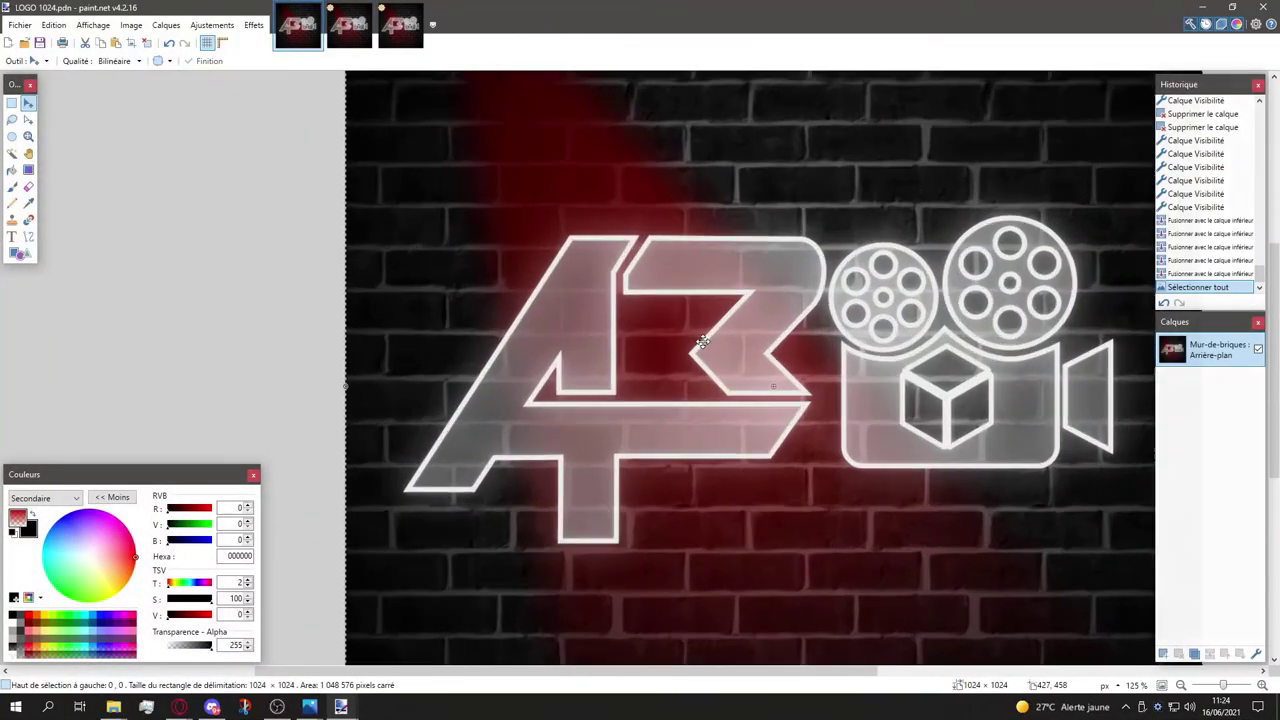
{"action": "scroll", "coordinate": [702, 312], "scroll_direction": "down", "scroll_amount": 5}
{"action": "scroll", "coordinate": [854, 346], "scroll_direction": "down", "scroll_amount": 3}
{"action": "scroll", "coordinate": [854, 346], "scroll_direction": "up", "scroll_amount": 3}
{"action": "scroll", "coordinate": [854, 346], "scroll_direction": "down", "scroll_amount": 3}
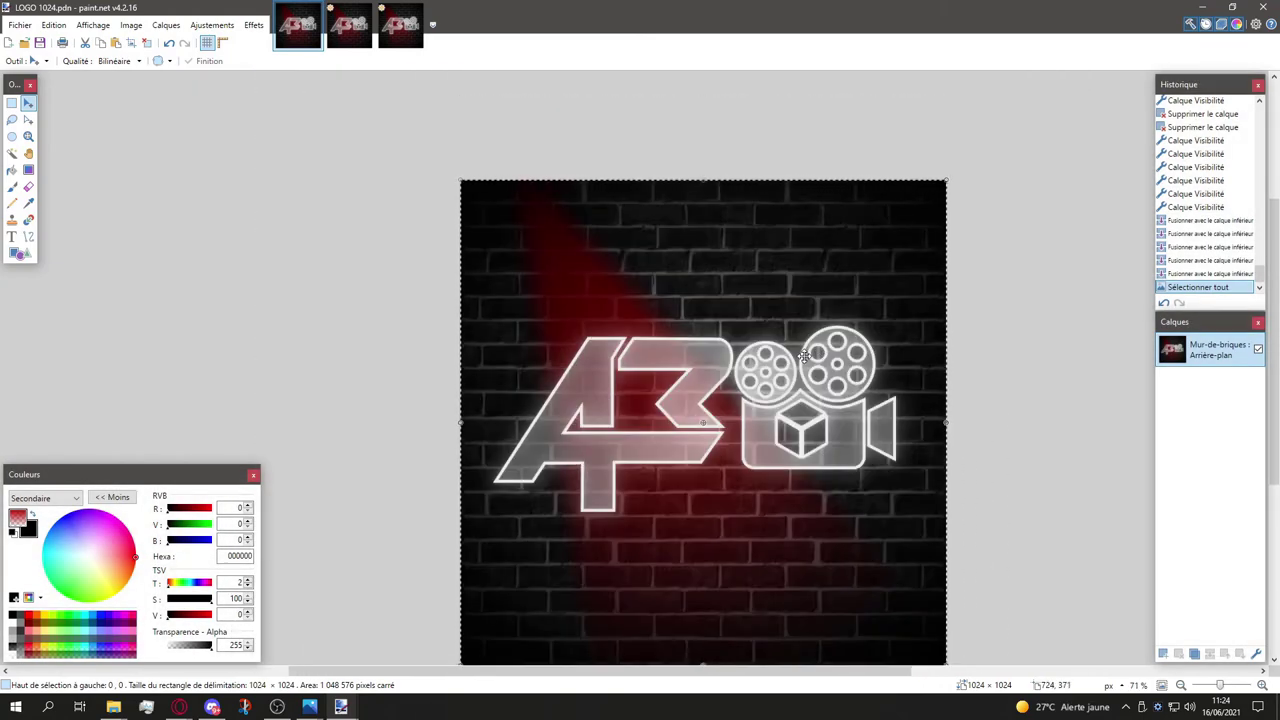
{"action": "left_click", "coordinate": [360, 30]}
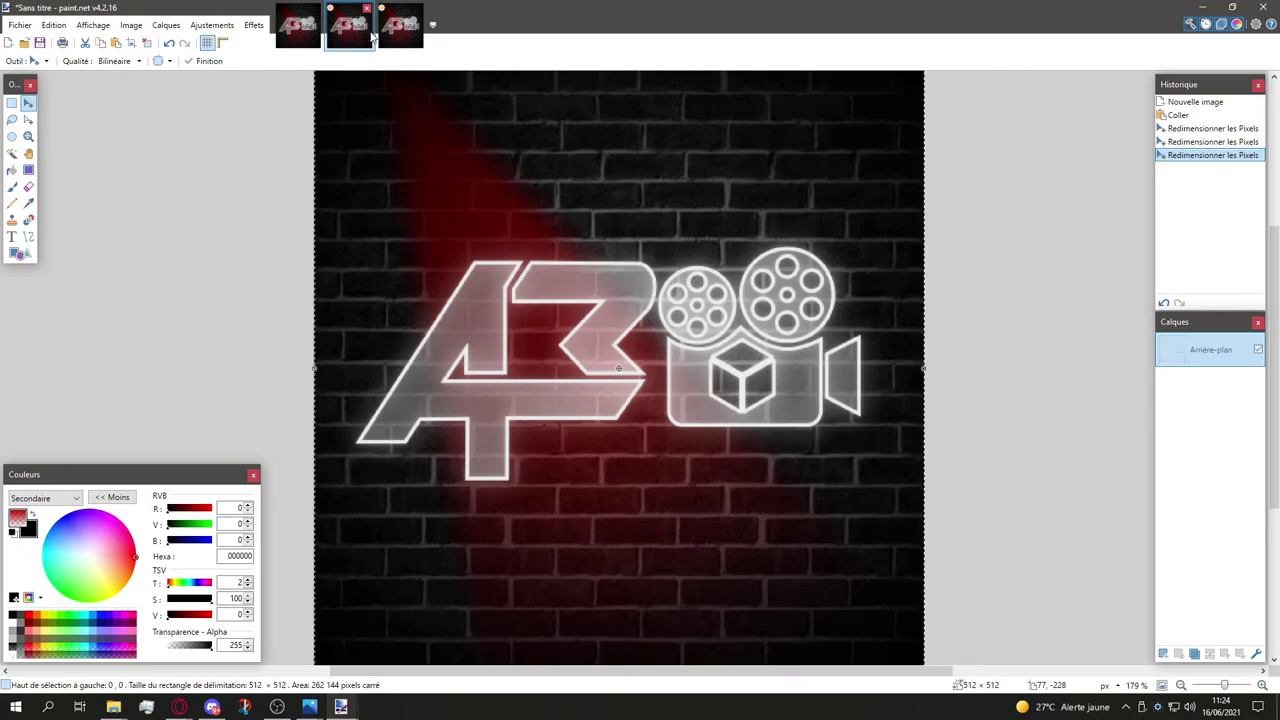
{"action": "left_click", "coordinate": [400, 38]}
{"action": "scroll", "coordinate": [605, 398], "scroll_direction": "up", "scroll_amount": 5}
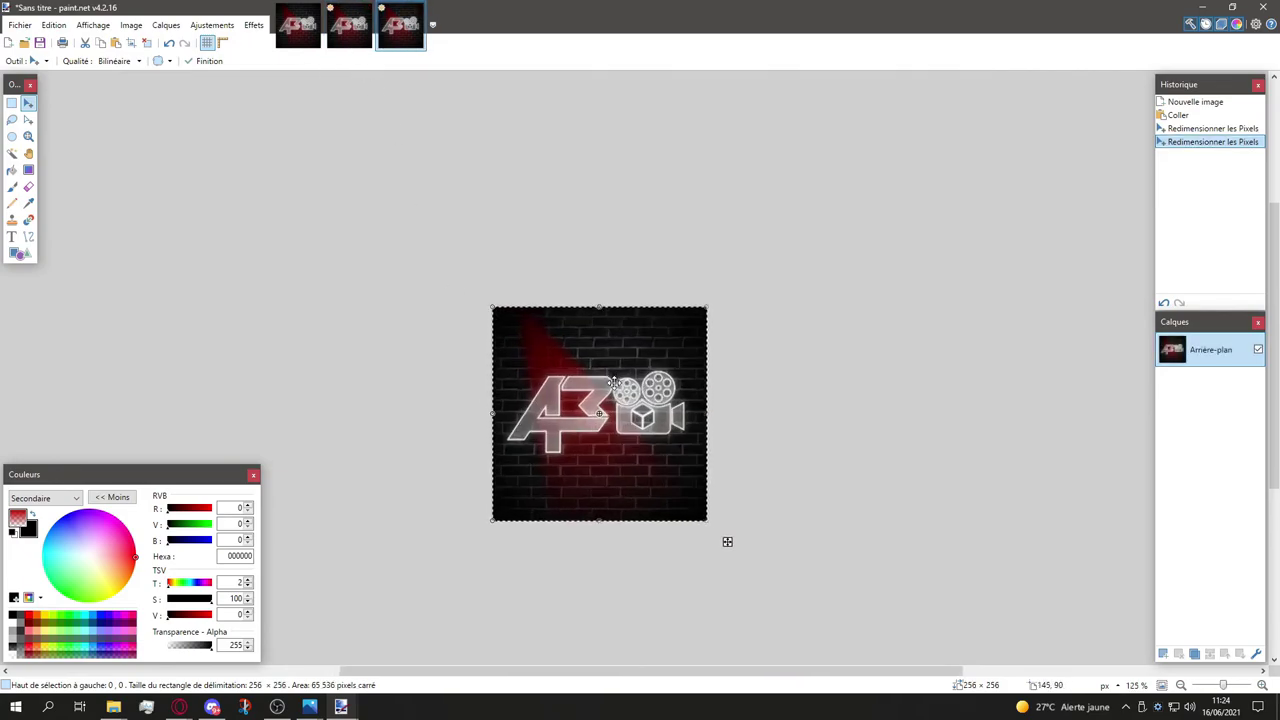
{"action": "scroll", "coordinate": [605, 398], "scroll_direction": "down", "scroll_amount": 3}
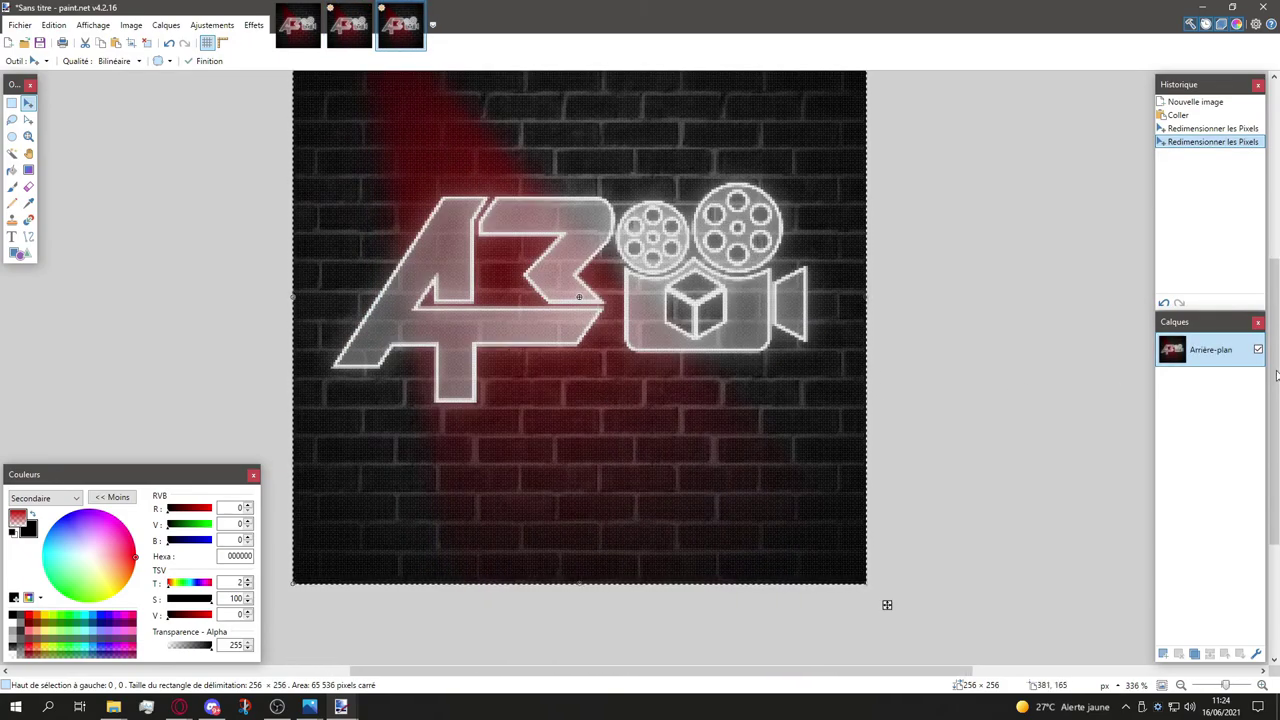
{"action": "scroll", "coordinate": [1274, 353], "scroll_direction": "up", "scroll_amount": 1}
{"action": "scroll", "coordinate": [1274, 353], "scroll_direction": "up", "scroll_amount": 1}
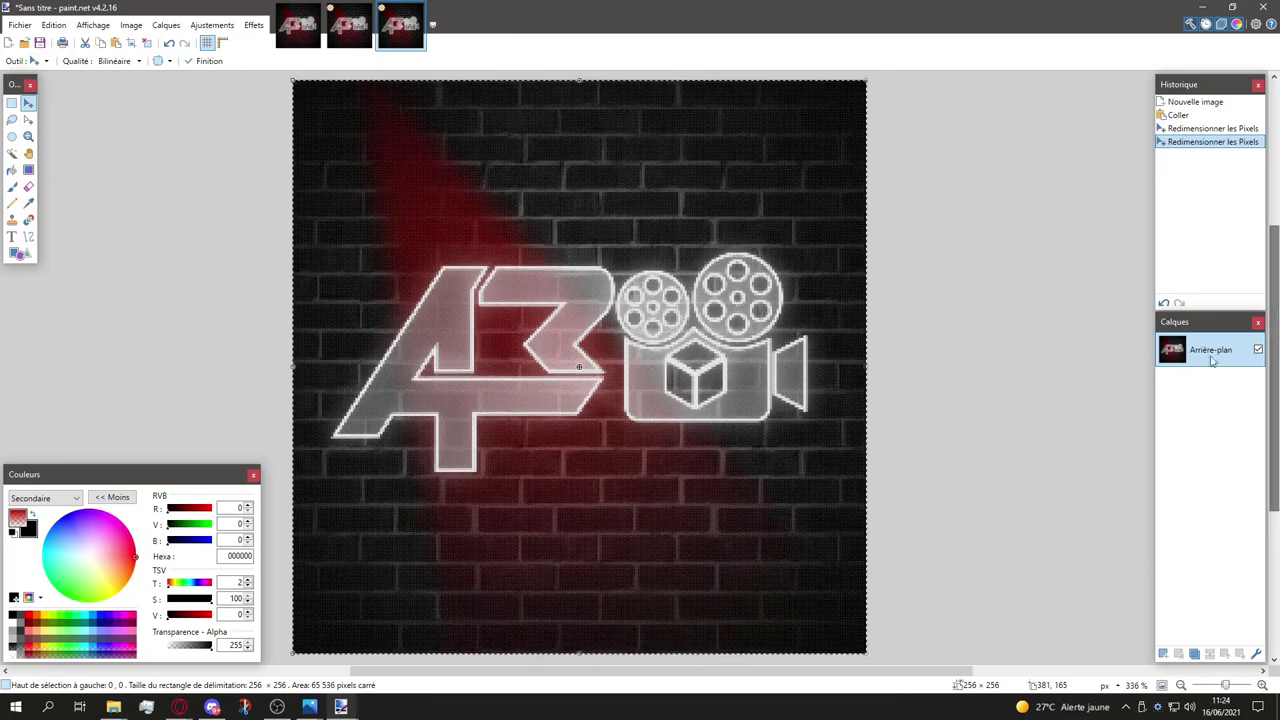
{"action": "left_click_drag", "start_coordinate": [808, 672], "coordinate": [757, 629]}
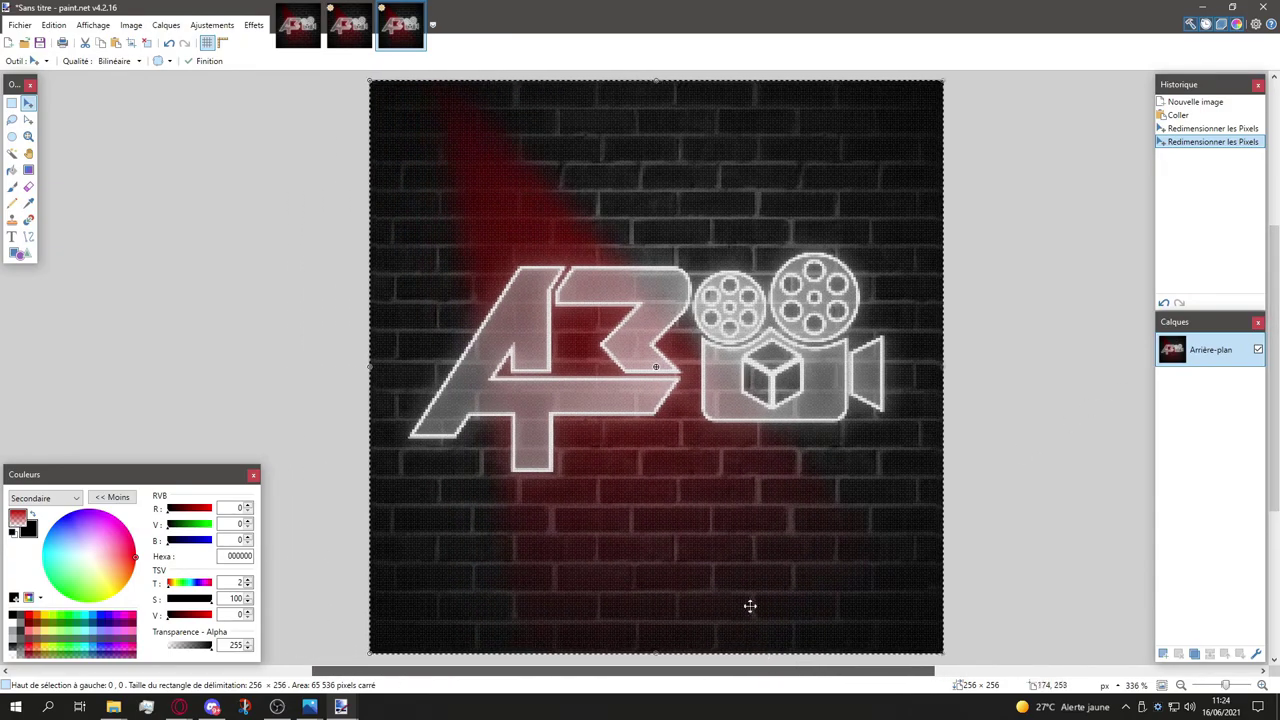
{"action": "left_click", "coordinate": [349, 24]}
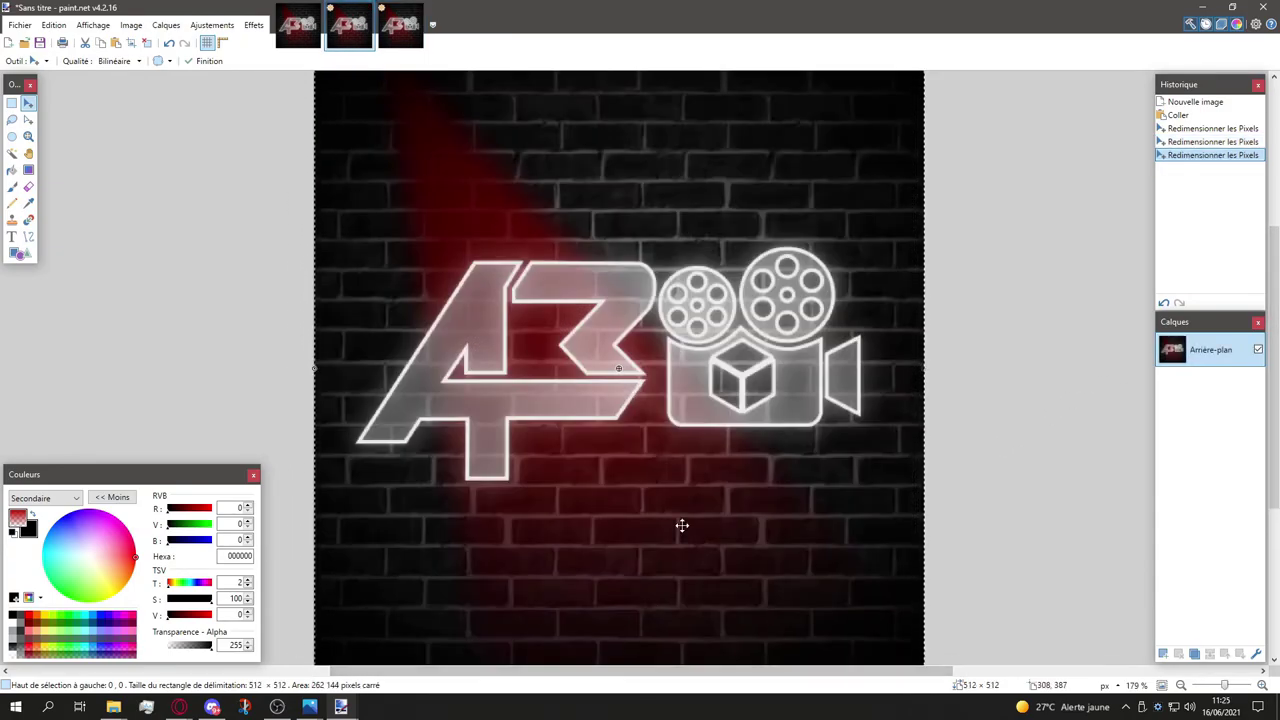
Step: Compare the 1024, 512 and 256 pixel logo images again by switching back and forth between them at similar display sizes
{"action": "scroll", "coordinate": [681, 525], "scroll_direction": "down", "scroll_amount": 1}
{"action": "left_click_drag", "start_coordinate": [611, 666], "coordinate": [598, 666]}
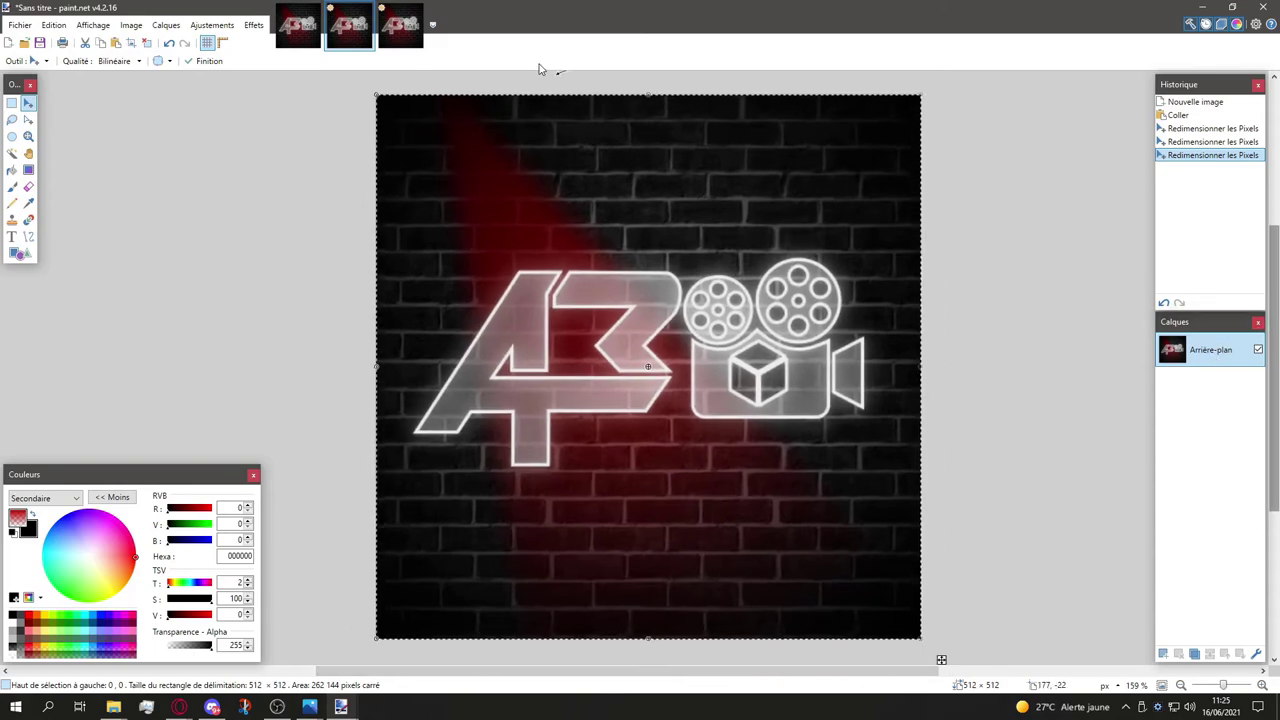
{"action": "left_click", "coordinate": [297, 26]}
{"action": "scroll", "coordinate": [638, 405], "scroll_direction": "up", "scroll_amount": 3}
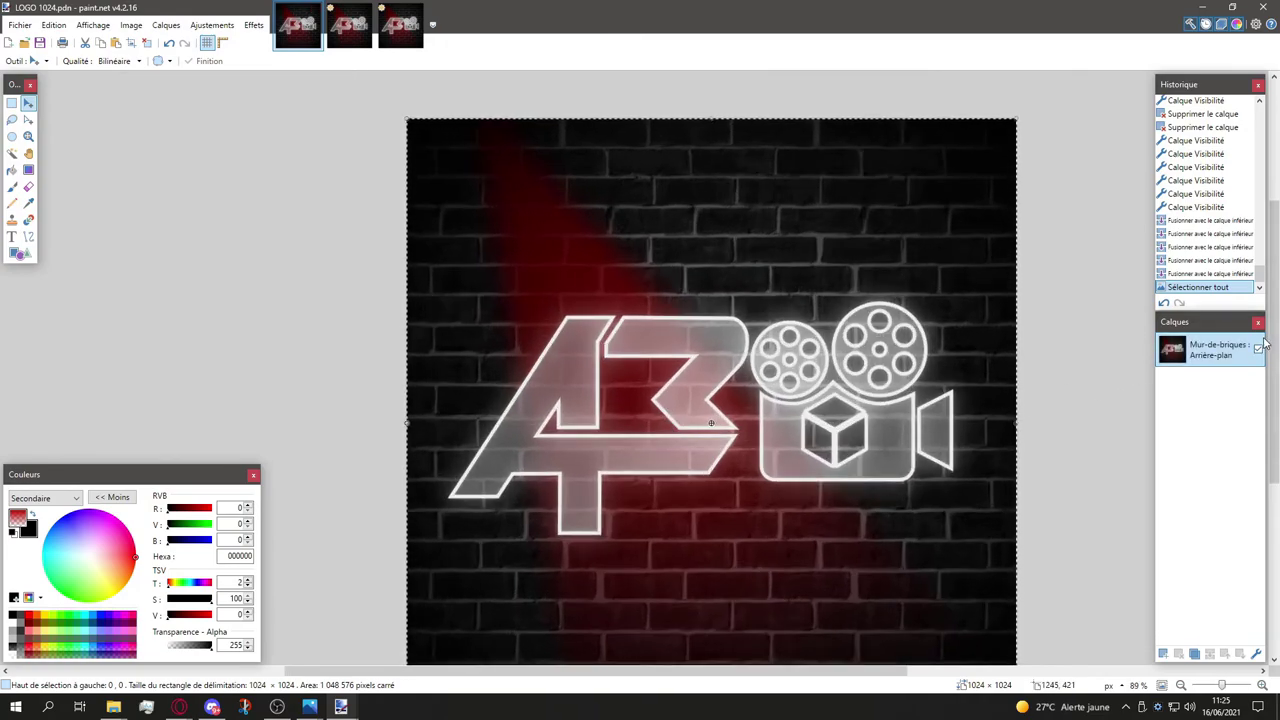
{"action": "scroll", "coordinate": [711, 390], "scroll_direction": "down", "scroll_amount": 2}
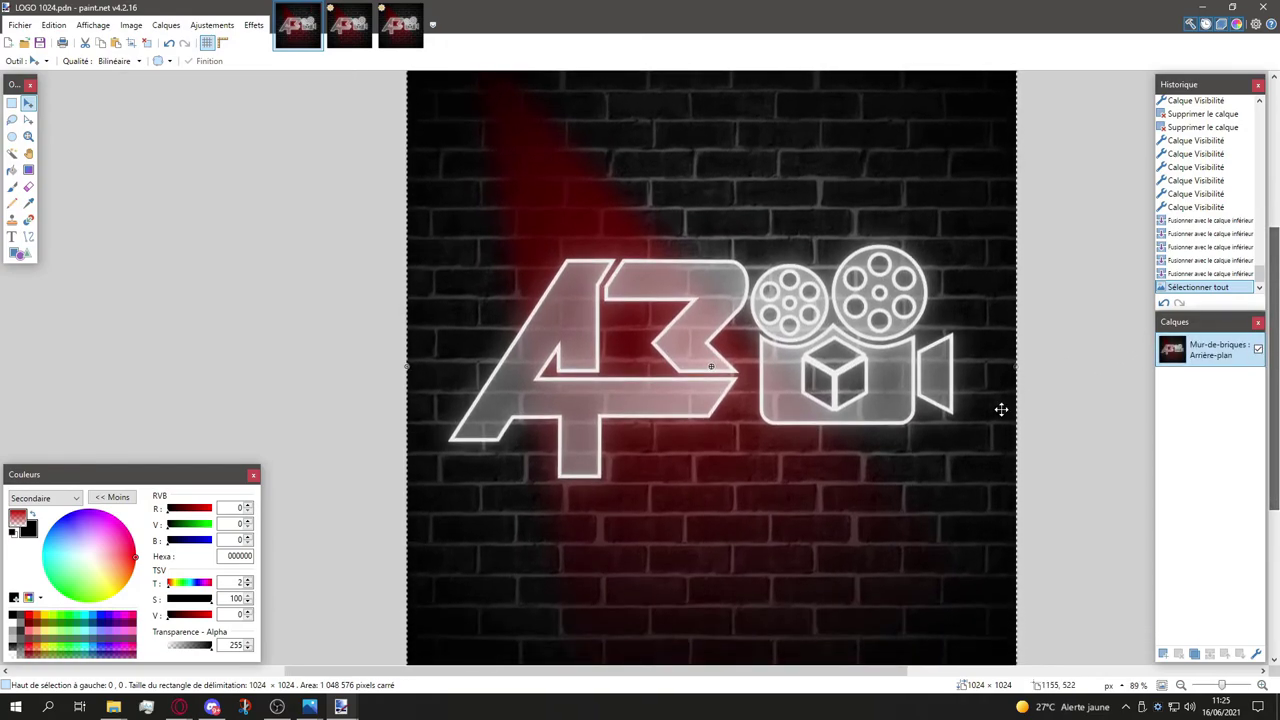
{"action": "scroll", "coordinate": [1028, 394], "scroll_direction": "down", "scroll_amount": 1}
{"action": "left_click_drag", "start_coordinate": [726, 669], "coordinate": [768, 669]}
{"action": "left_click", "coordinate": [360, 28]}
{"action": "left_click", "coordinate": [400, 28]}
{"action": "left_click", "coordinate": [300, 28]}
{"action": "left_click", "coordinate": [363, 24]}
{"action": "left_click", "coordinate": [400, 28]}
{"action": "left_click", "coordinate": [349, 28]}
{"action": "left_click", "coordinate": [298, 28]}
{"action": "left_click", "coordinate": [349, 28]}
{"action": "left_click", "coordinate": [19, 24]}
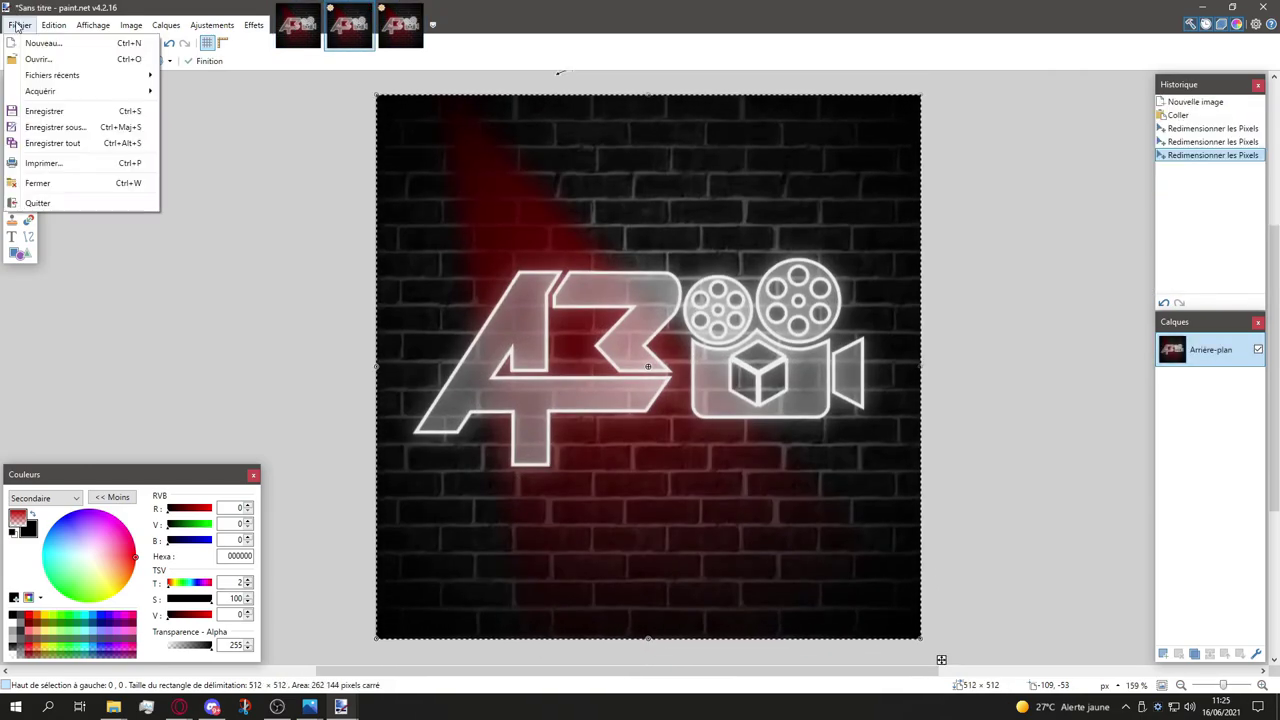
{"action": "left_click", "coordinate": [60, 142]}
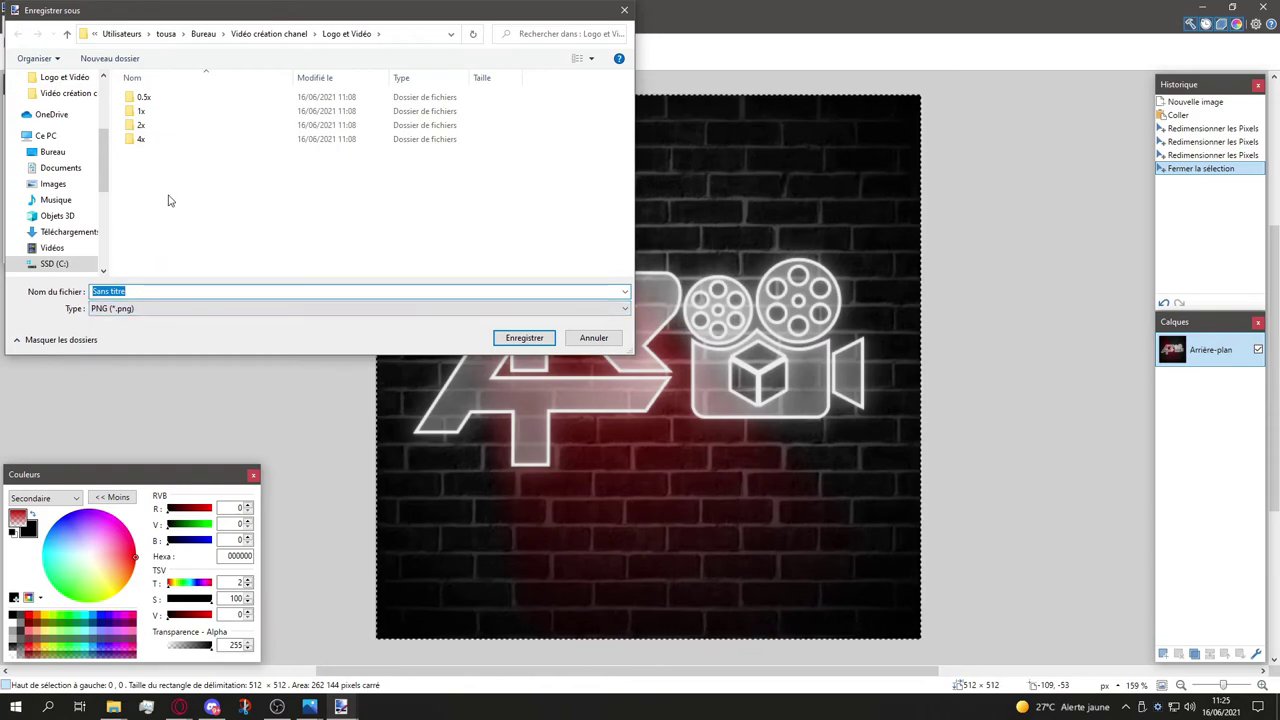
{"action": "left_click", "coordinate": [593, 337]}
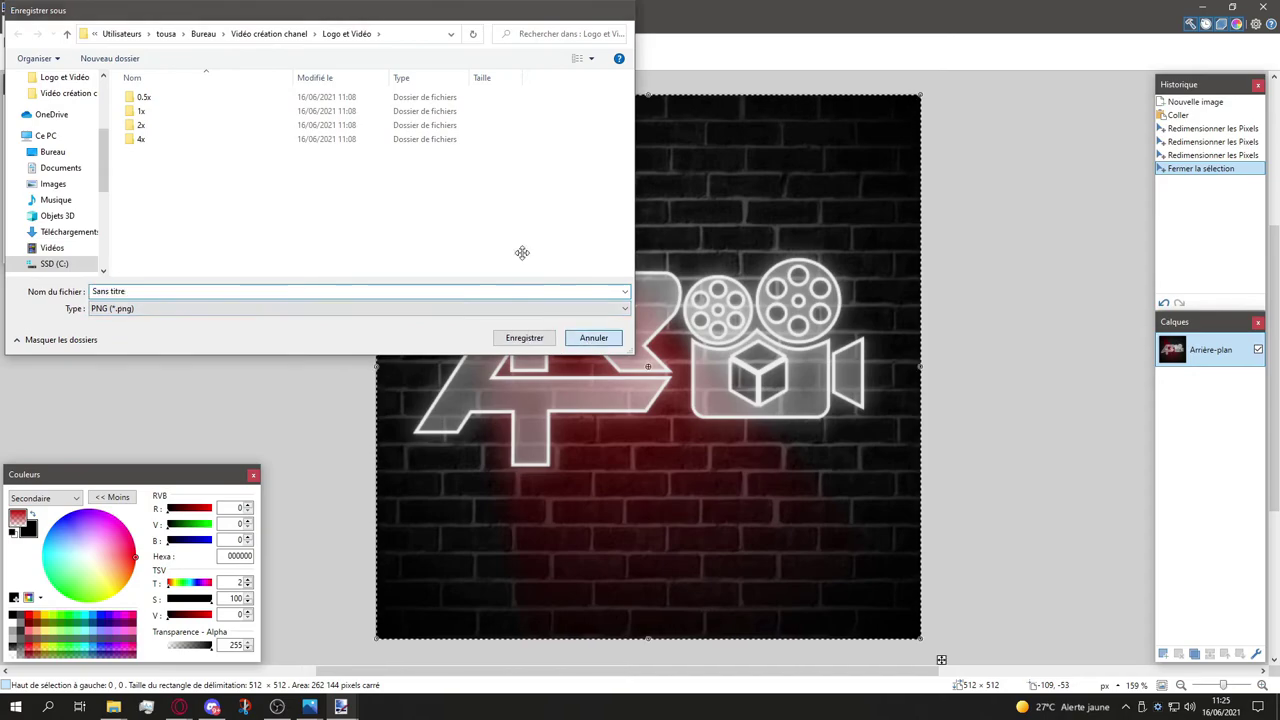
Step: Save the 1024 × 1024 image in PNG format under the name LOGO 1024 with default settings, replacing the existing file
{"action": "left_click", "coordinate": [307, 40]}
{"action": "left_click", "coordinate": [19, 25]}
{"action": "left_click", "coordinate": [37, 124]}
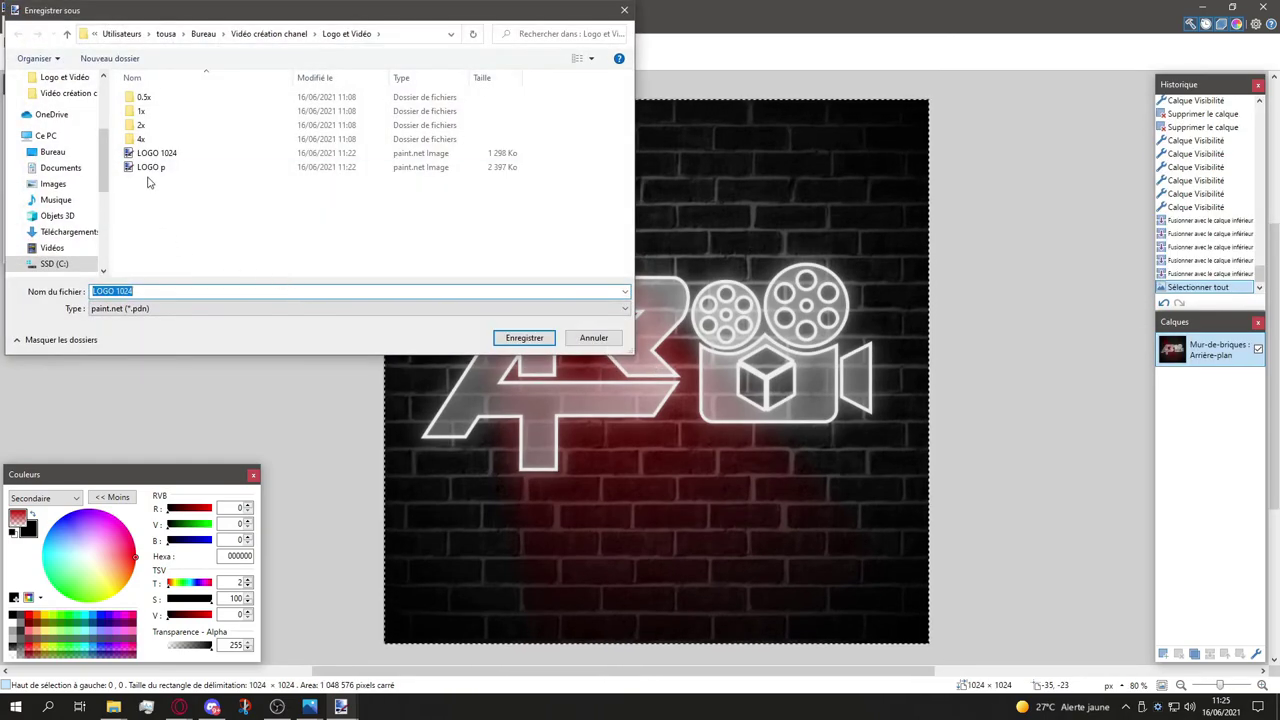
{"action": "left_click", "coordinate": [157, 155]}
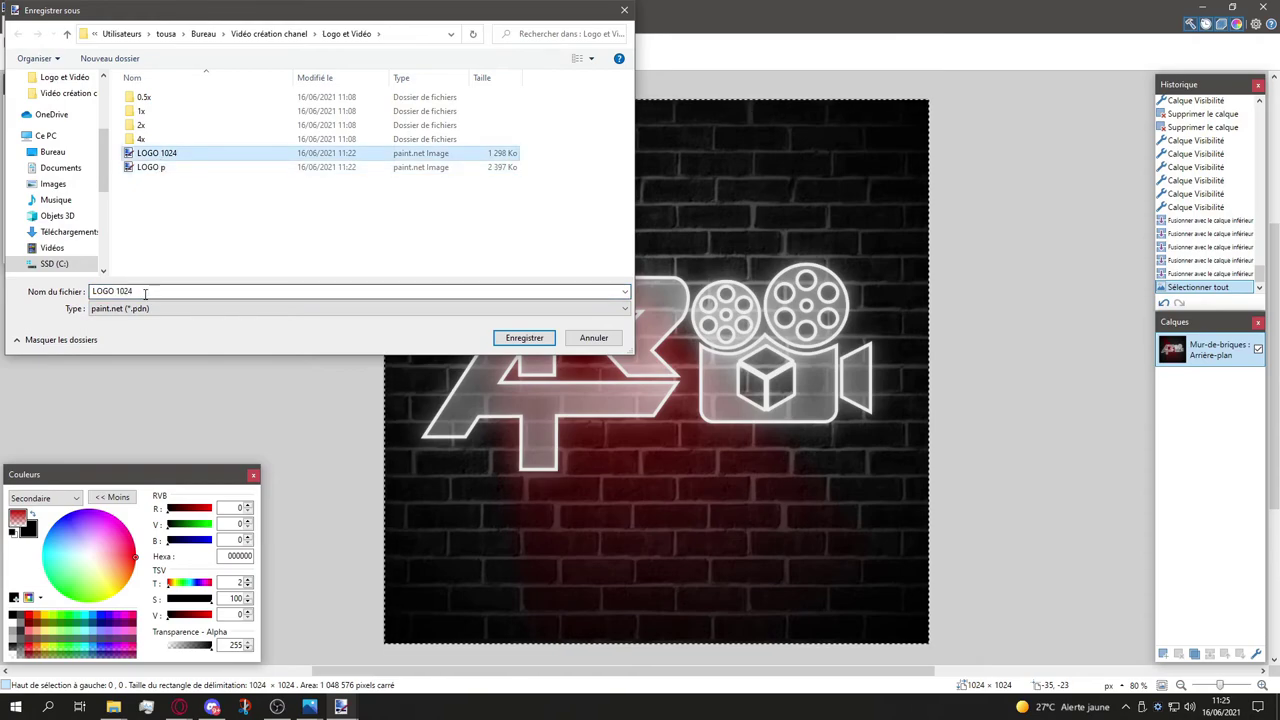
{"action": "left_click", "coordinate": [143, 291]}
{"action": "left_click", "coordinate": [152, 308]}
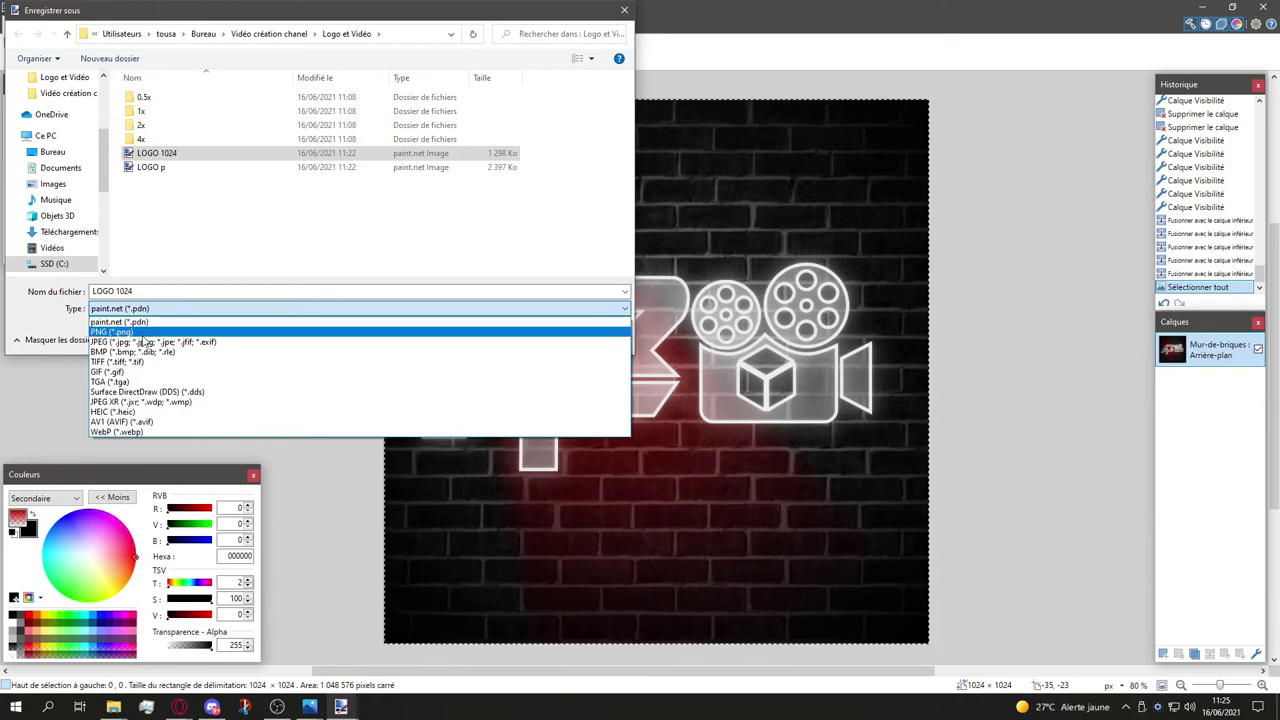
{"action": "left_click", "coordinate": [141, 333]}
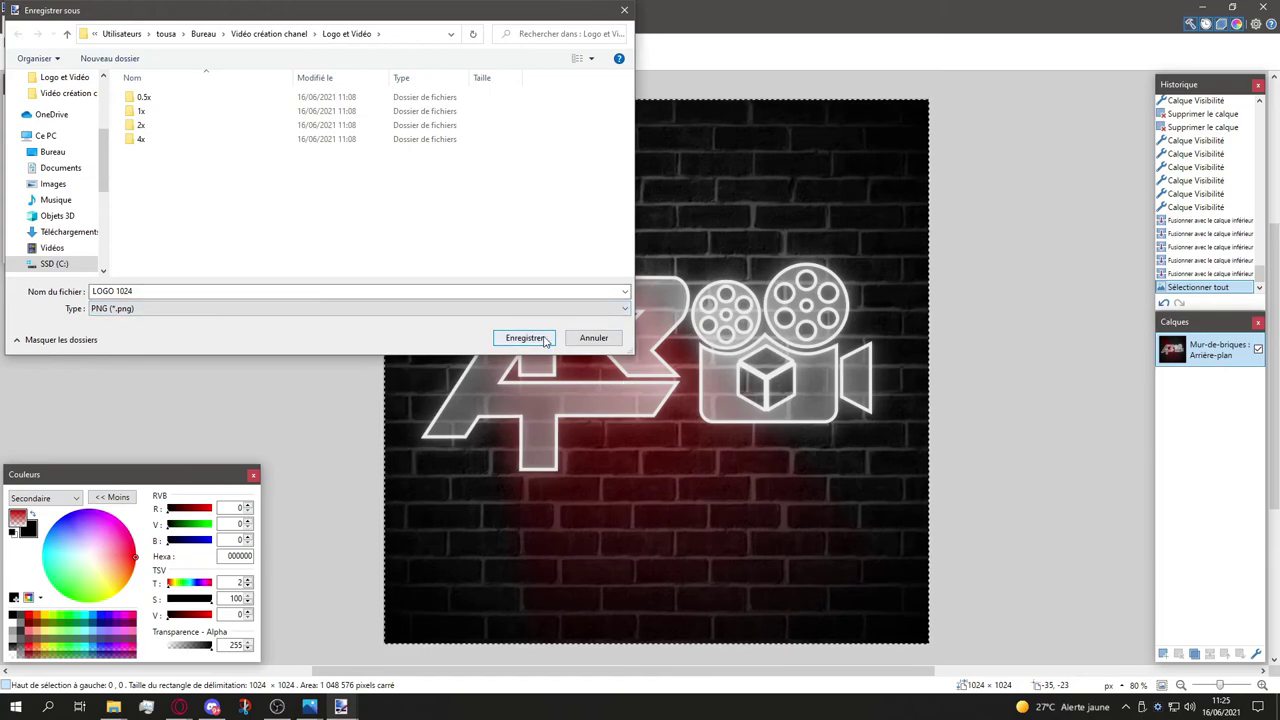
{"action": "left_click", "coordinate": [524, 338]}
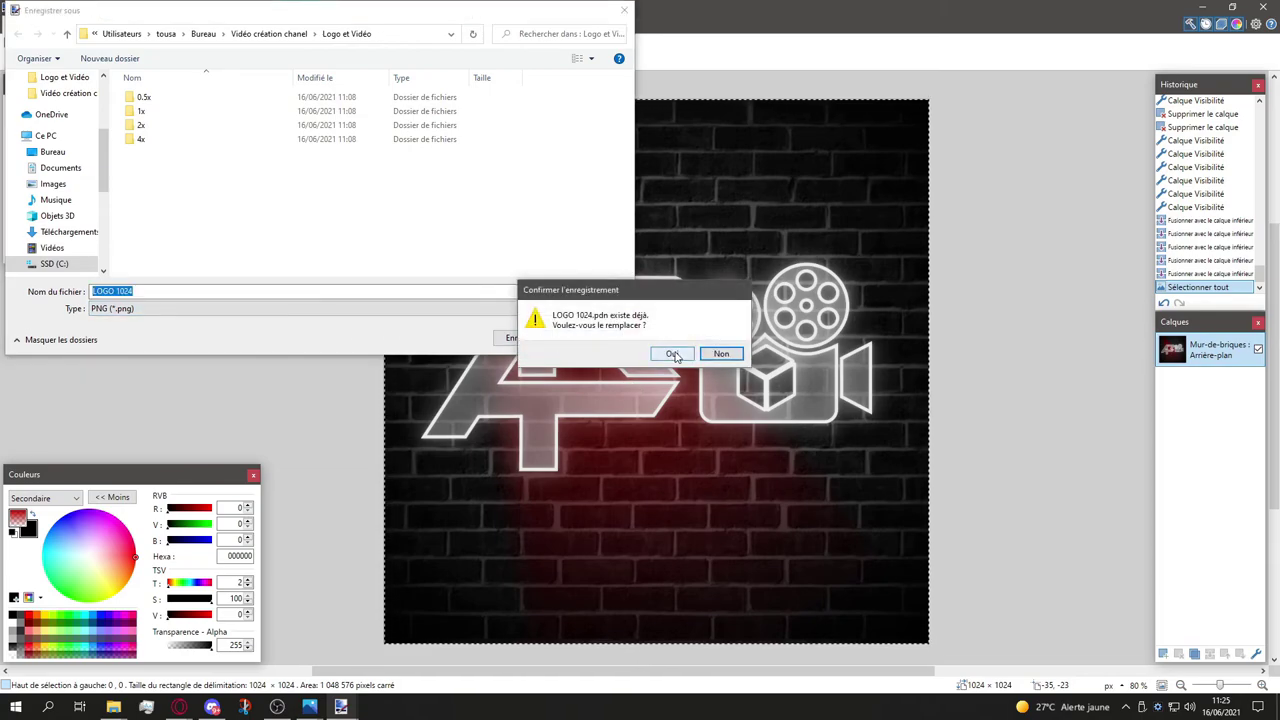
{"action": "left_click", "coordinate": [673, 355]}
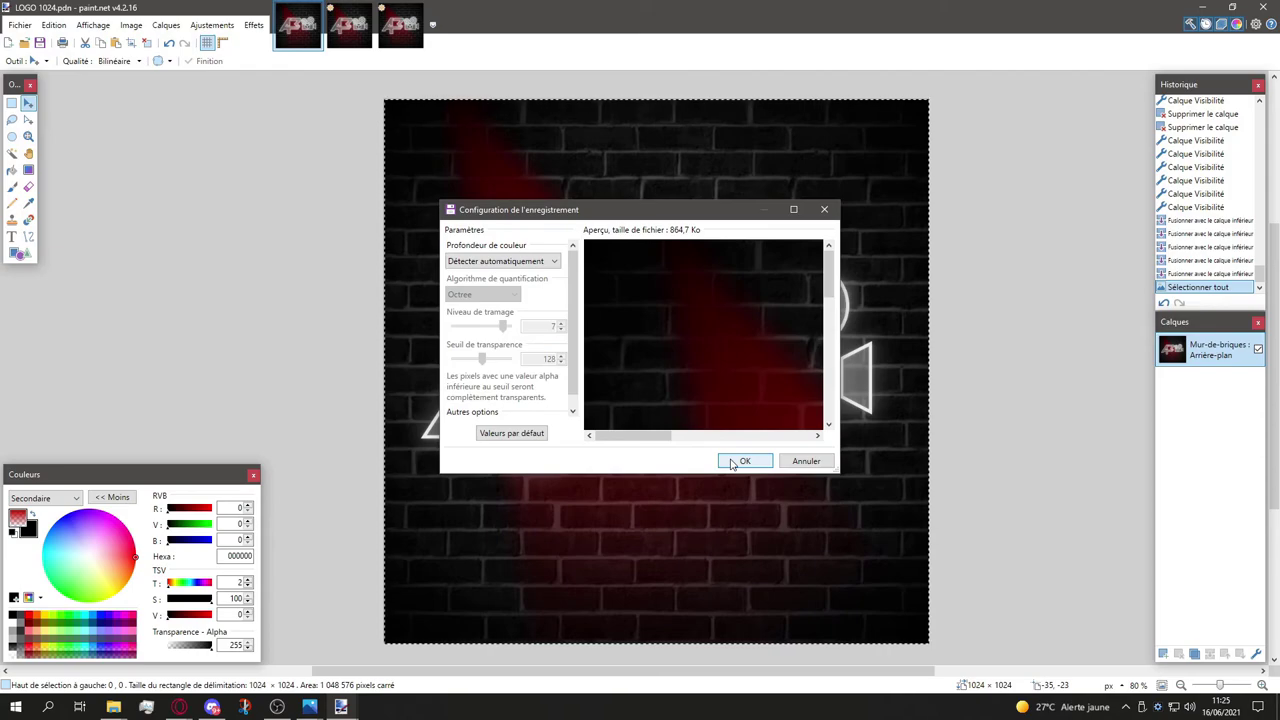
{"action": "left_click", "coordinate": [733, 462]}
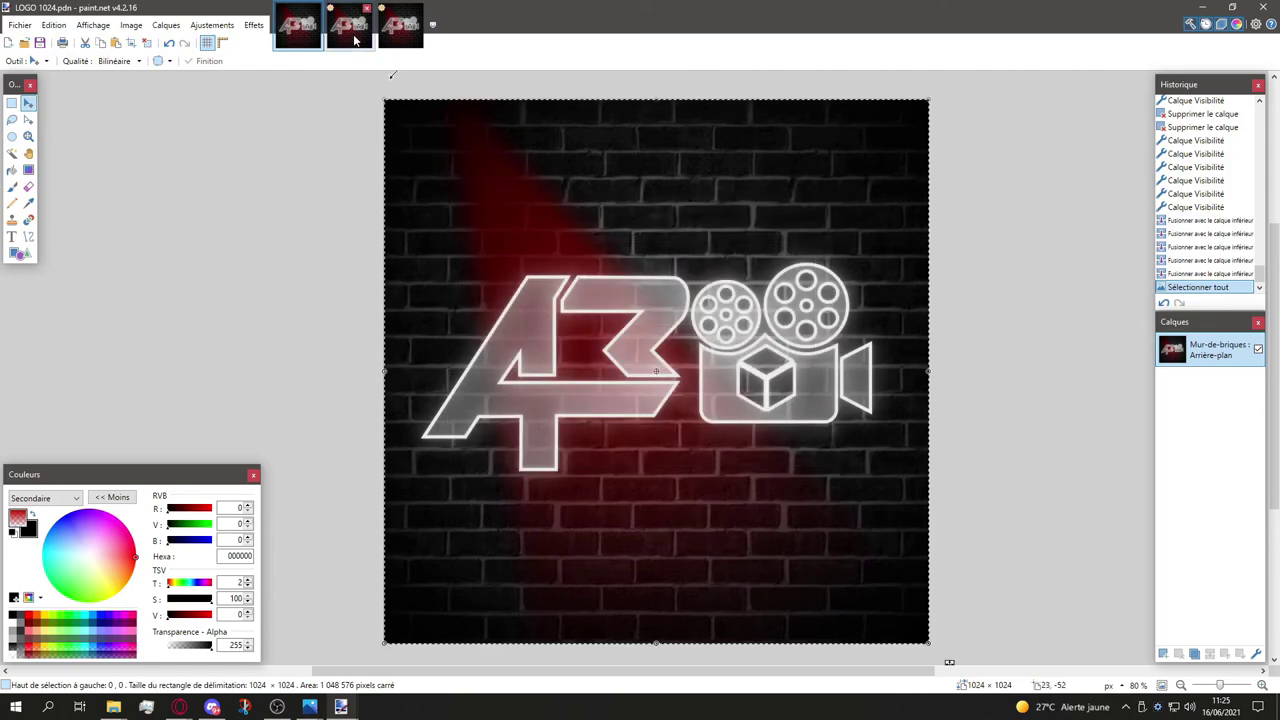
{"action": "left_click", "coordinate": [354, 40]}
{"action": "left_click", "coordinate": [19, 25]}
{"action": "left_click", "coordinate": [55, 127]}
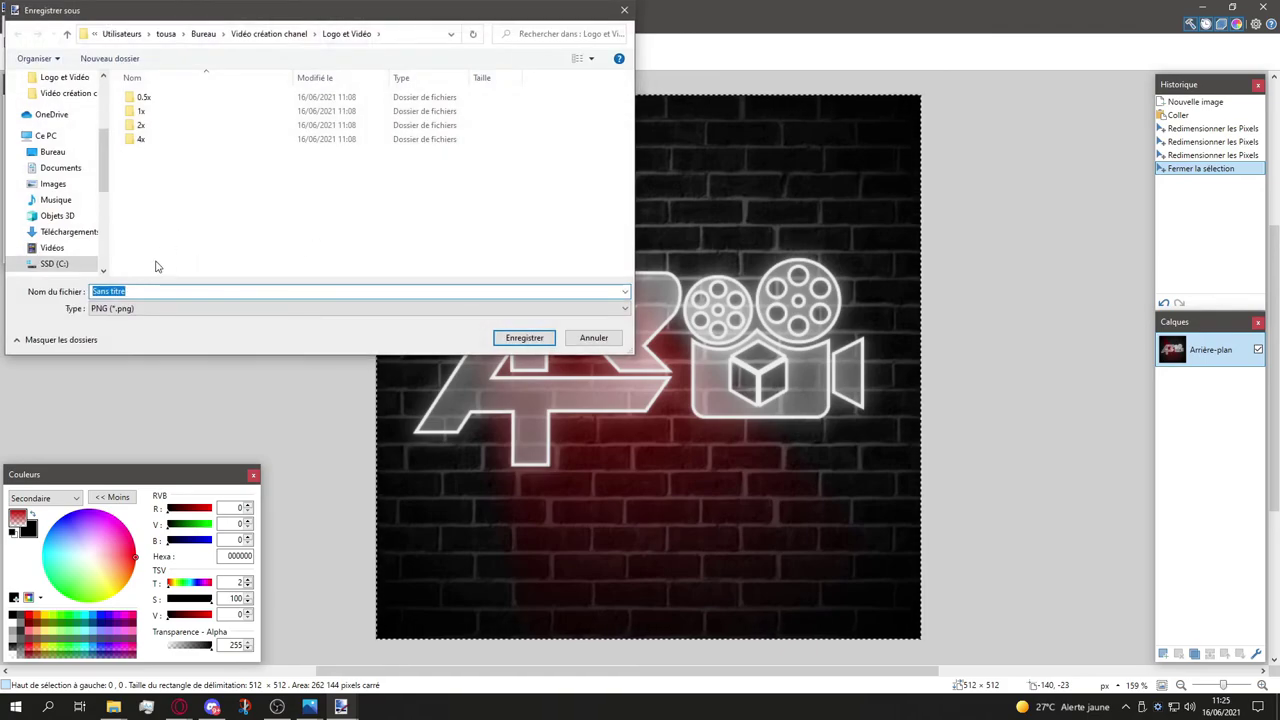
{"action": "left_click", "coordinate": [593, 338]}
Step: Save the 1024 pixel logo once more as a separate PNG file named LOGO 1024 in the Logo et Vidéo folder
{"action": "left_click", "coordinate": [308, 45]}
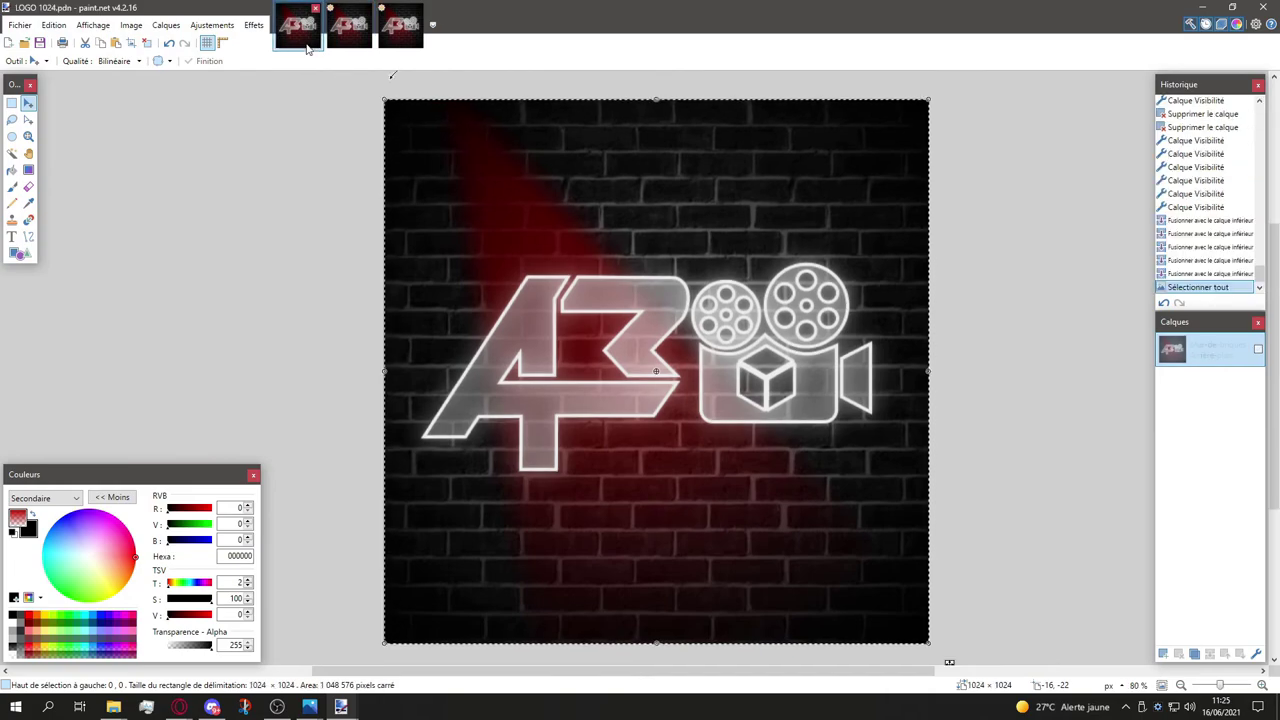
{"action": "left_click", "coordinate": [19, 25]}
{"action": "left_click", "coordinate": [35, 107]}
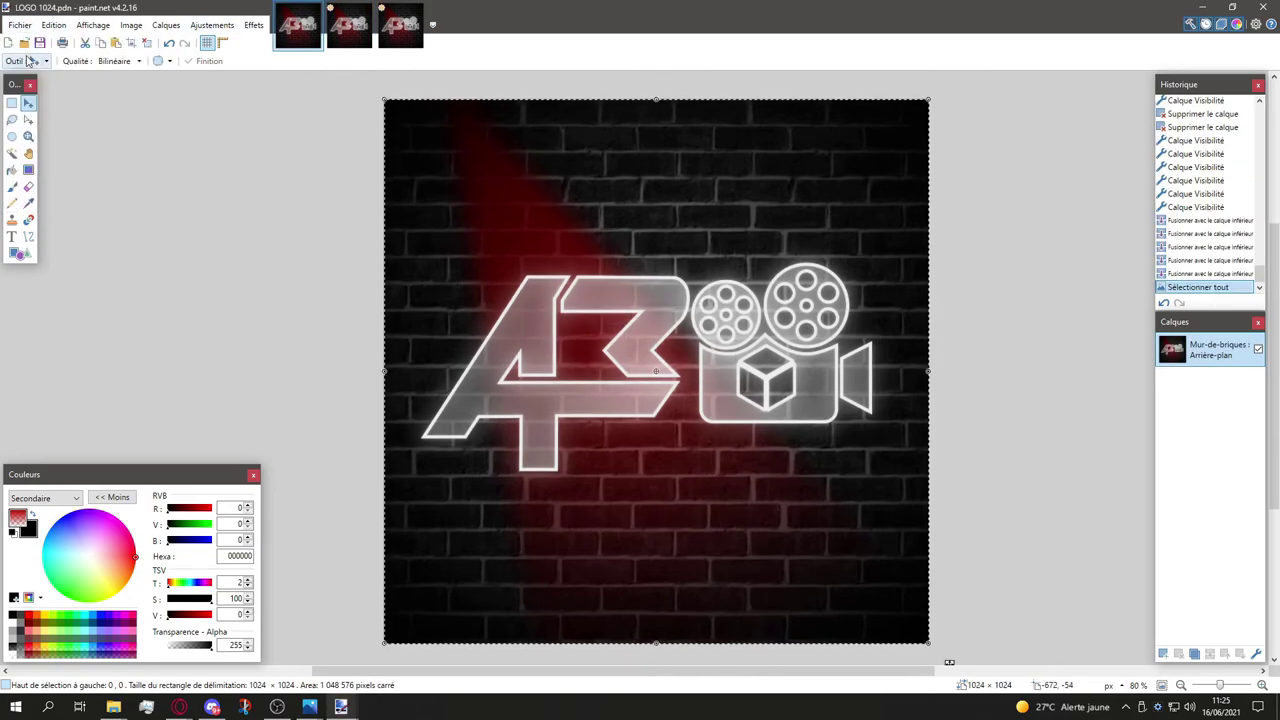
{"action": "left_click", "coordinate": [19, 25]}
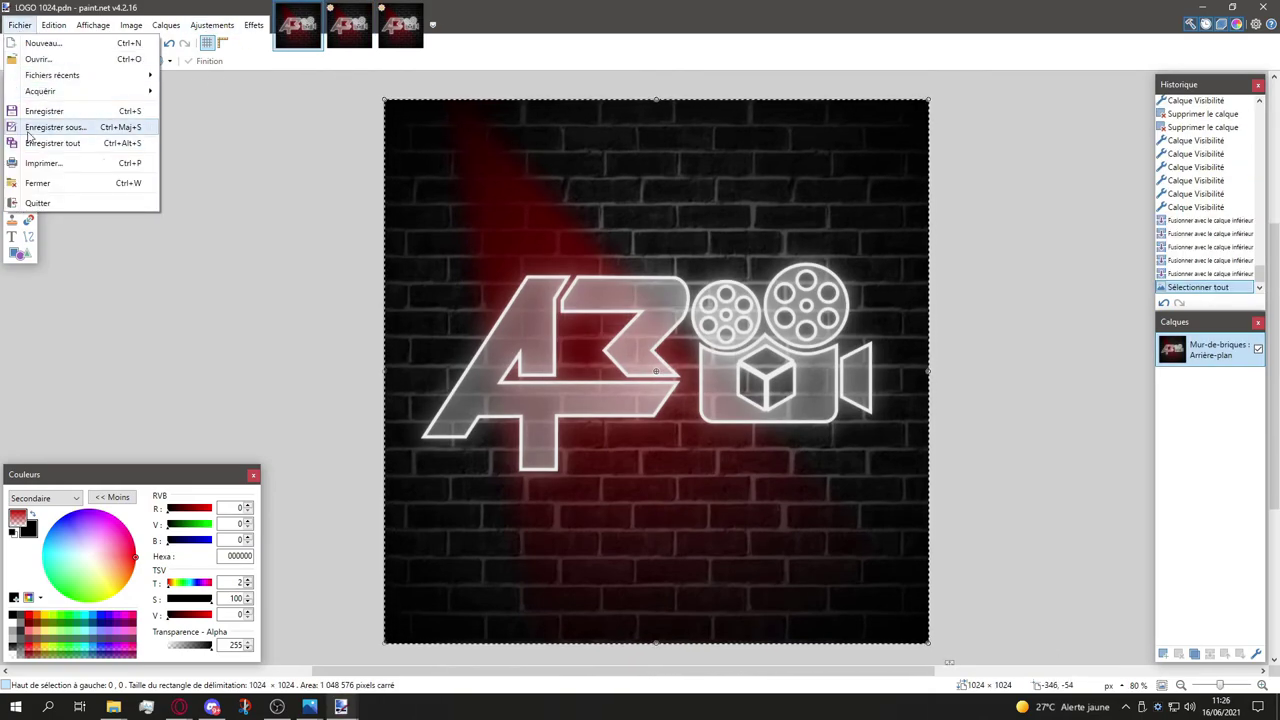
{"action": "left_click", "coordinate": [29, 133]}
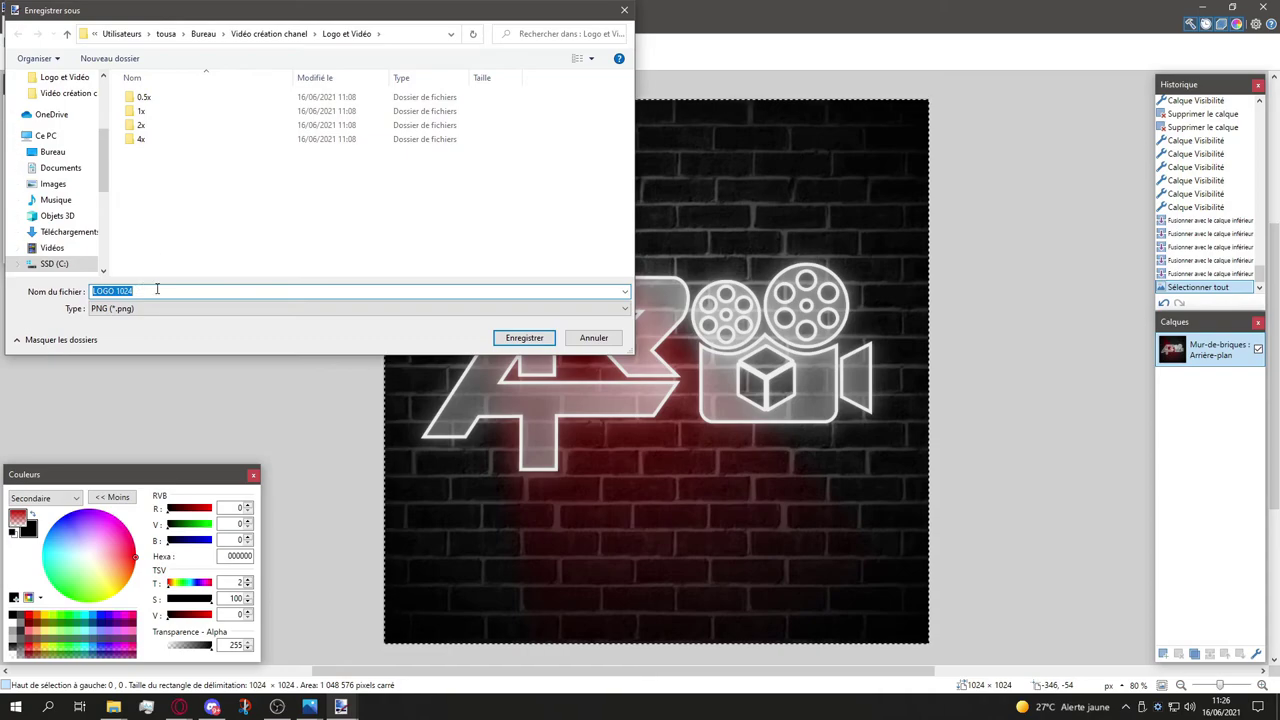
{"action": "left_click", "coordinate": [512, 343]}
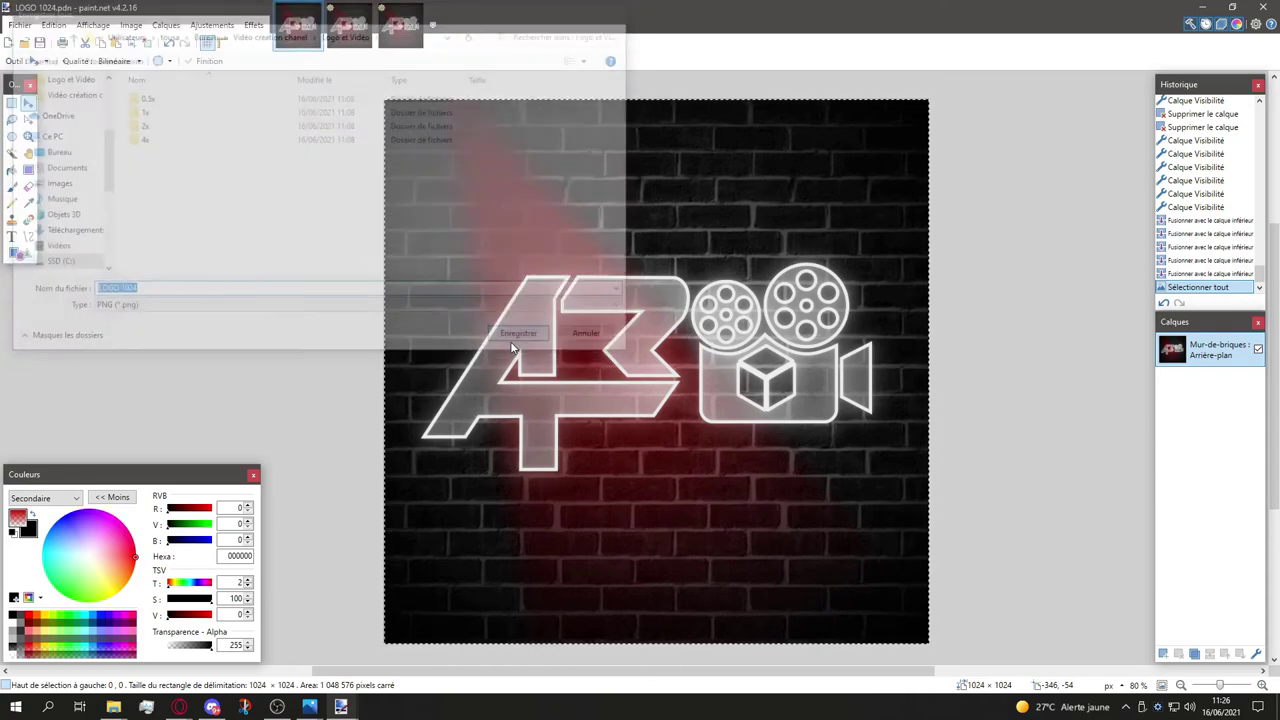
{"action": "left_click", "coordinate": [745, 461]}
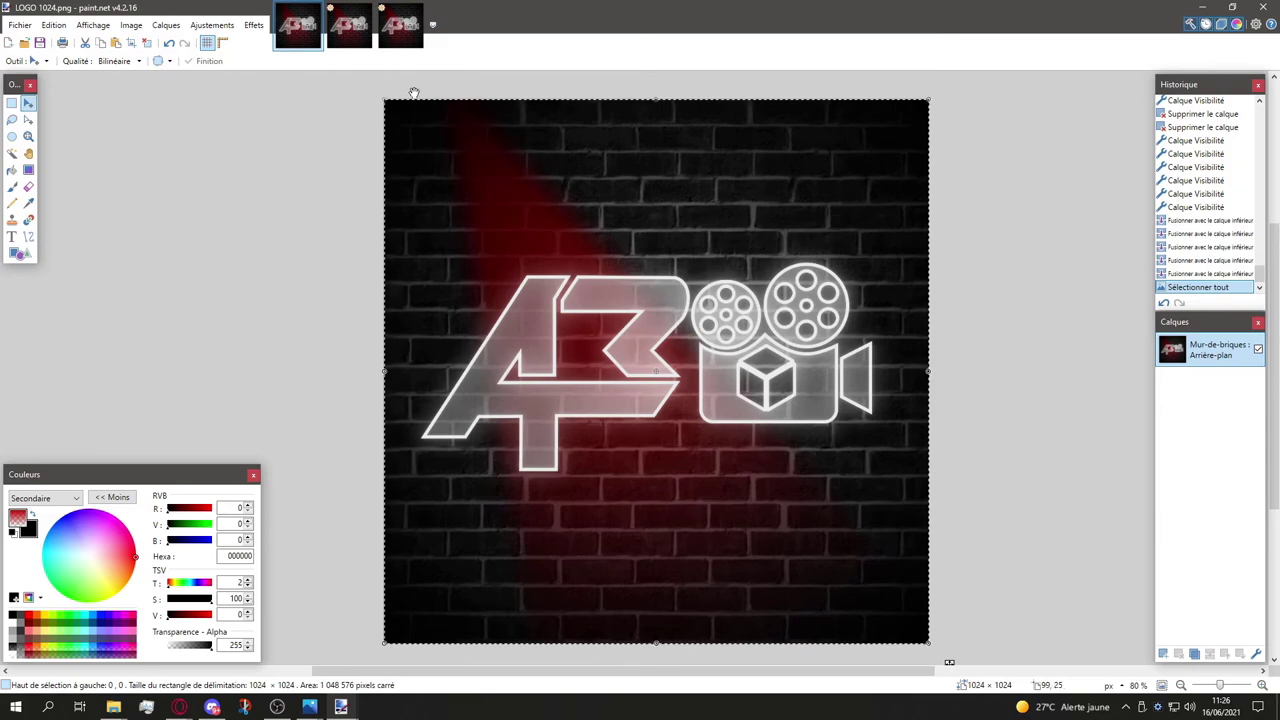
Step: Save the 512 × 512 image as a PNG named LOGO 512 in the Logo et Vidéo folder with default settings
{"action": "left_click", "coordinate": [349, 25]}
{"action": "left_click", "coordinate": [20, 25]}
{"action": "left_click", "coordinate": [52, 124]}
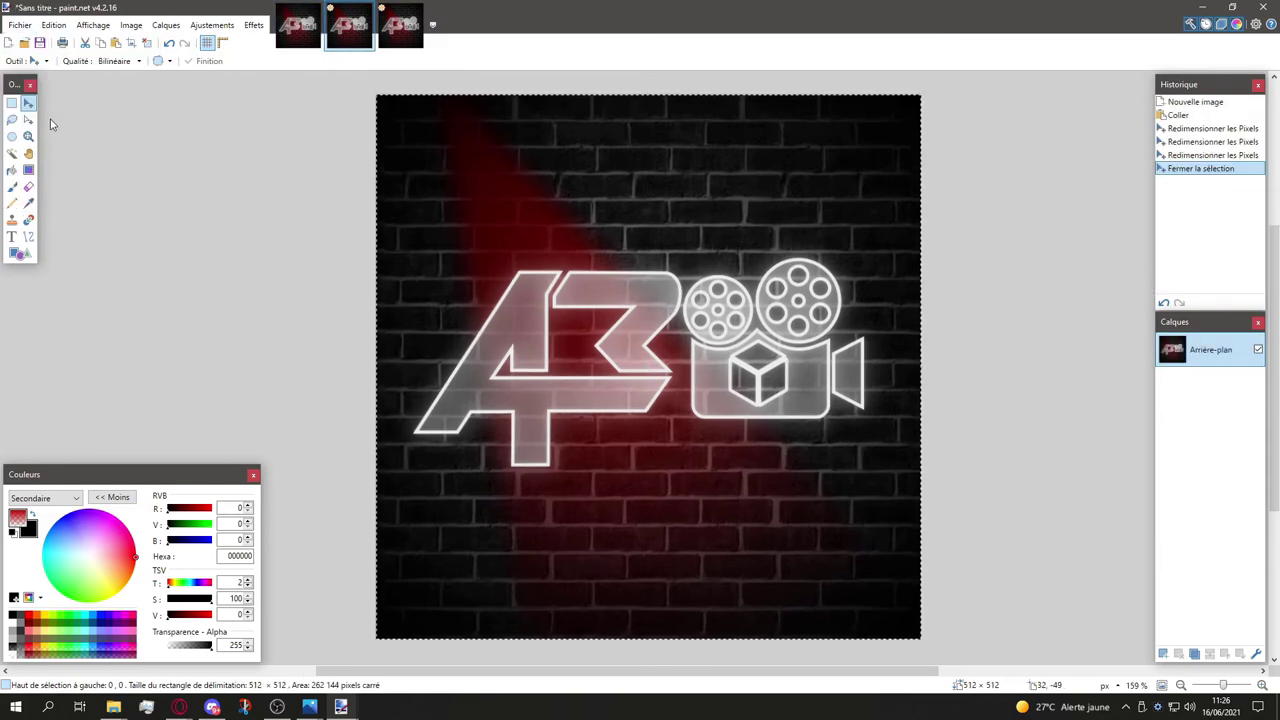
{"action": "left_click", "coordinate": [160, 153]}
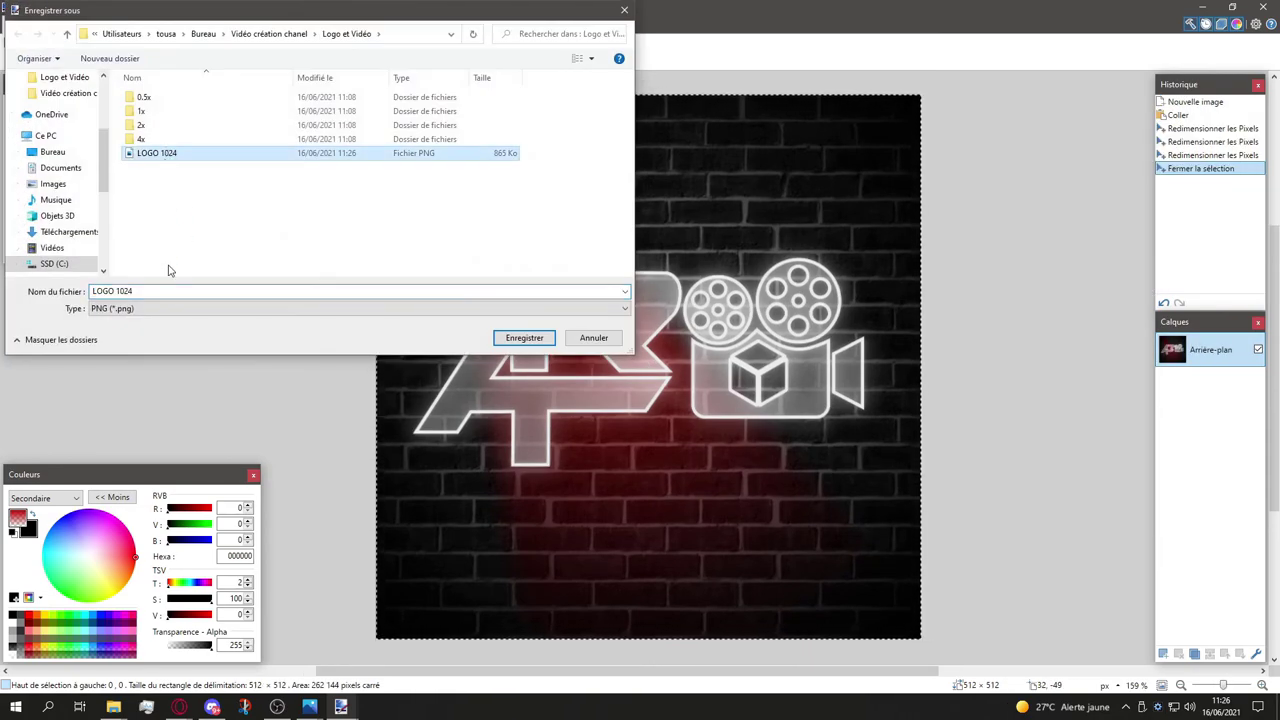
{"action": "left_click", "coordinate": [140, 292]}
{"action": "left_click", "coordinate": [140, 293]}
{"action": "left_click_drag", "start_coordinate": [140, 293], "coordinate": [117, 291]}
{"action": "type", "text": "5"}
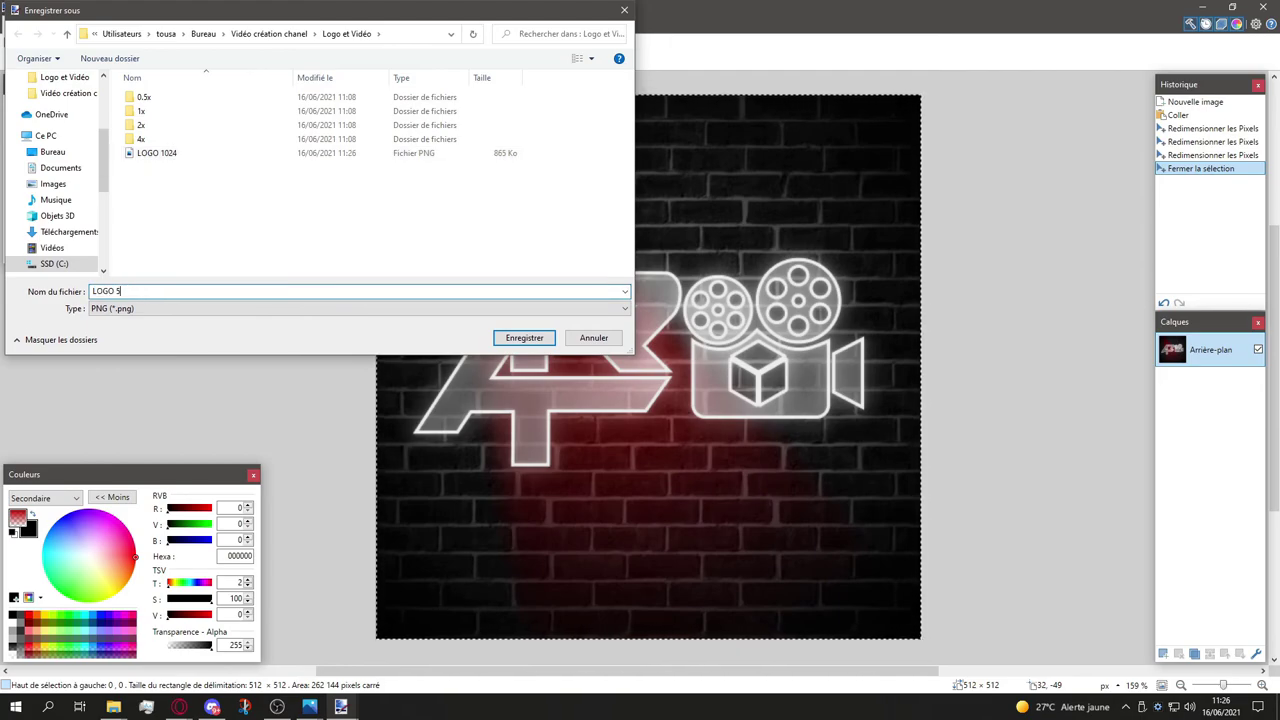
{"action": "left_click", "coordinate": [549, 337]}
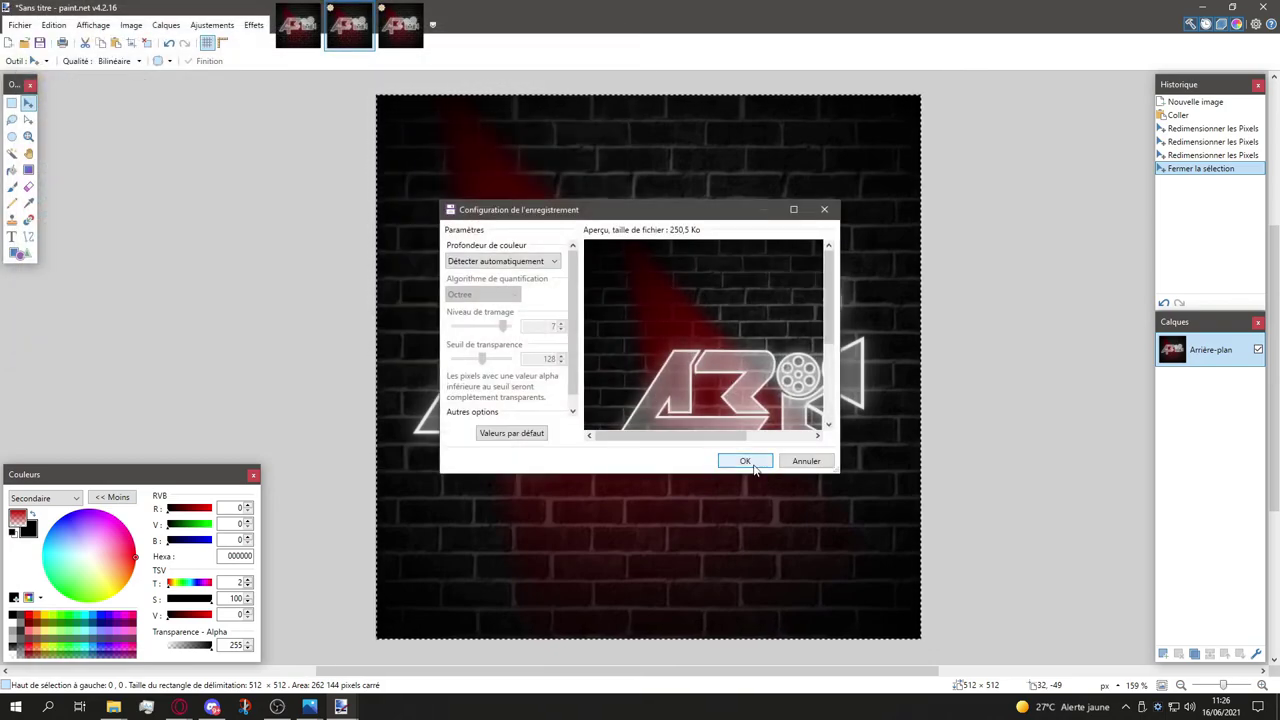
{"action": "left_click", "coordinate": [755, 467]}
Step: Save the 256 × 256 image as a PNG named LOGO 256 in the Logo et Vidéo folder with default settings
{"action": "left_click", "coordinate": [400, 25]}
{"action": "left_click", "coordinate": [17, 25]}
{"action": "left_click", "coordinate": [40, 126]}
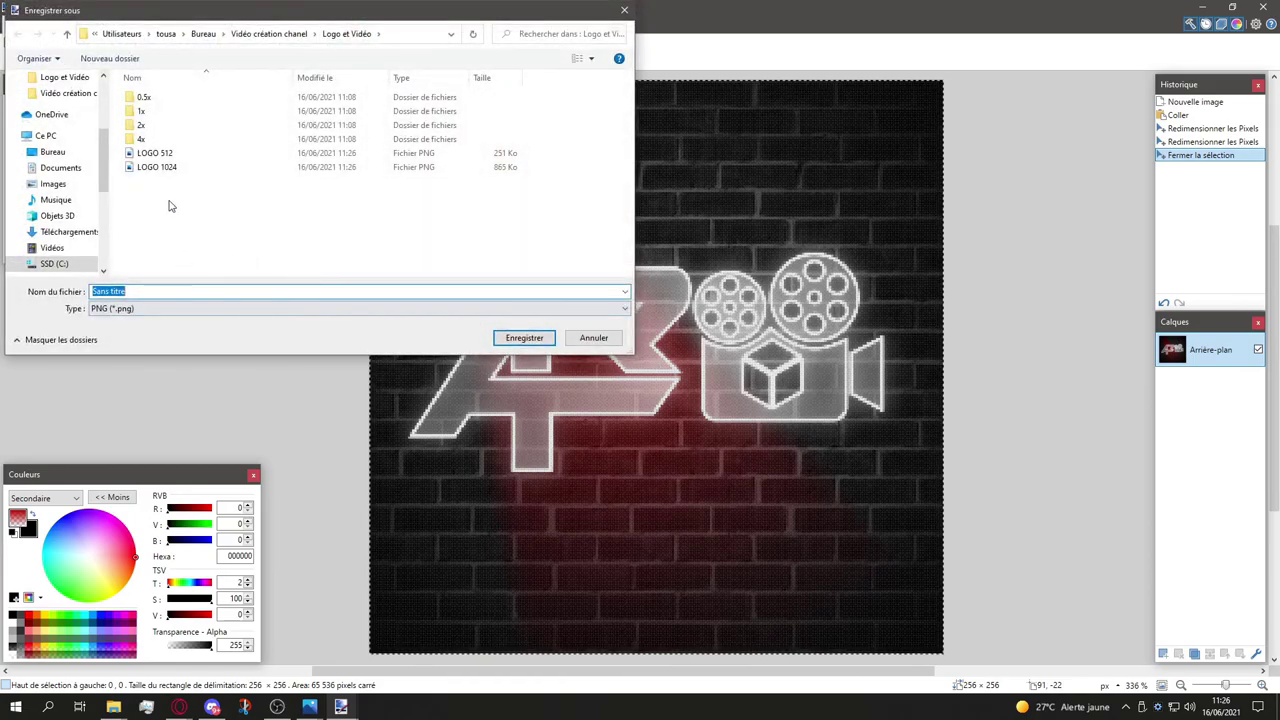
{"action": "left_click", "coordinate": [155, 153]}
{"action": "left_click", "coordinate": [143, 290]}
{"action": "key", "text": "shift+Left"}
{"action": "key", "text": "shift+Left"}
{"action": "key", "text": "shift+Left"}
{"action": "key", "text": "shift+Left"}
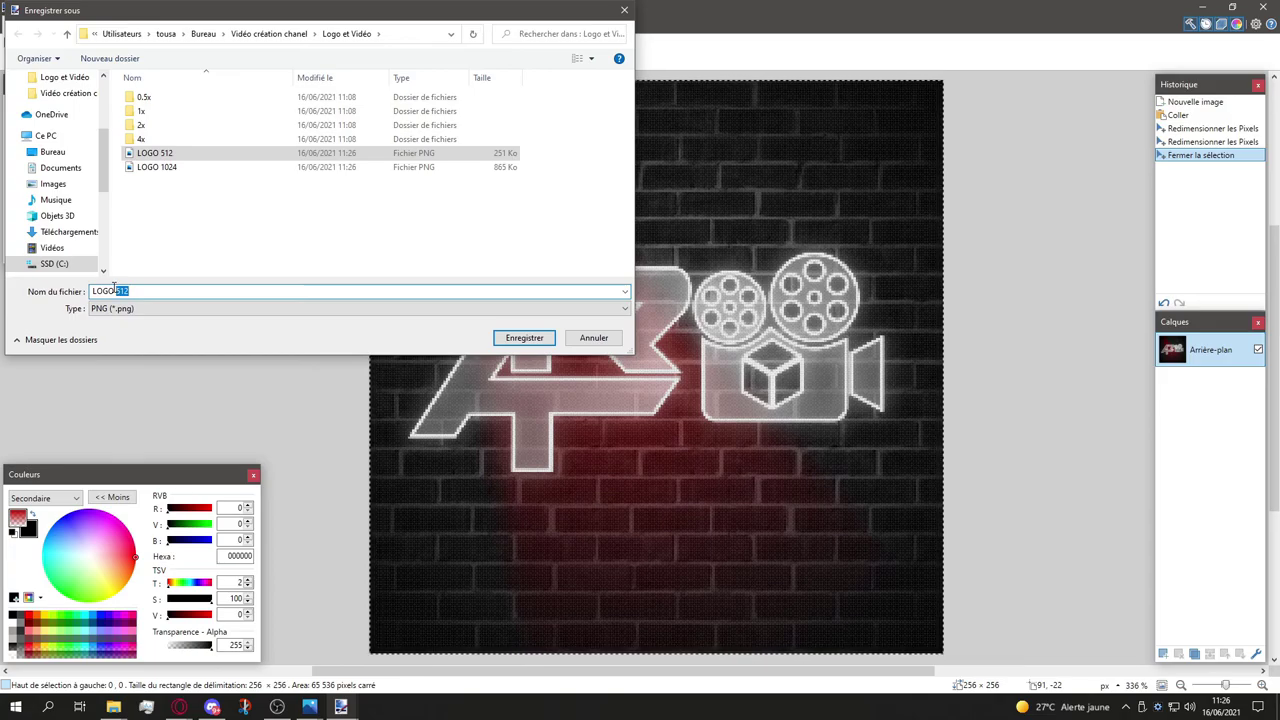
{"action": "type", "text": "256"}
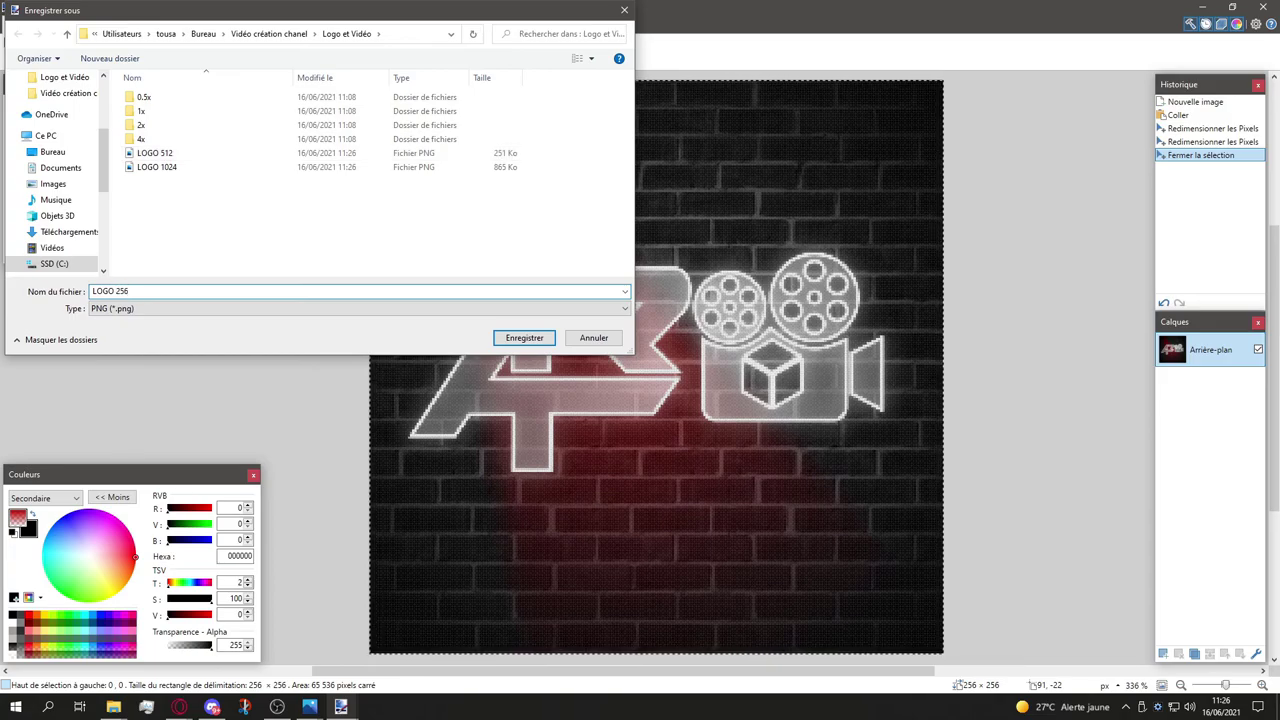
{"action": "left_click", "coordinate": [518, 340]}
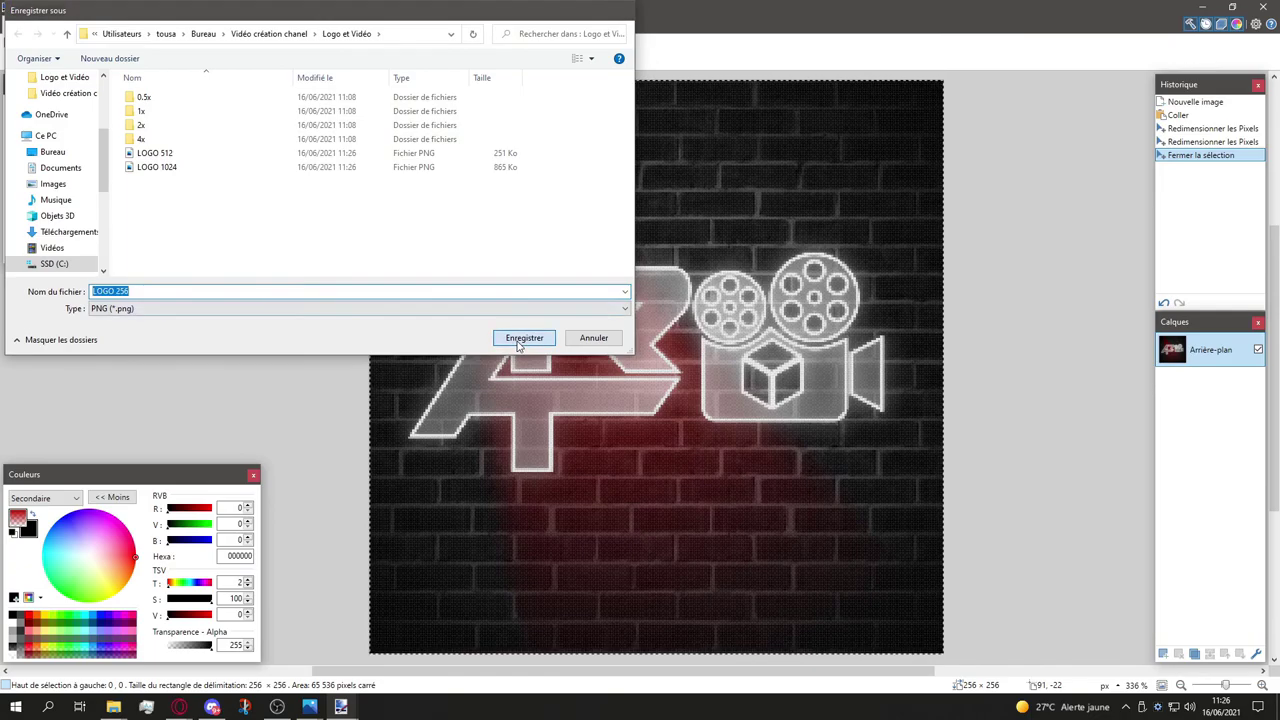
{"action": "left_click", "coordinate": [746, 460]}
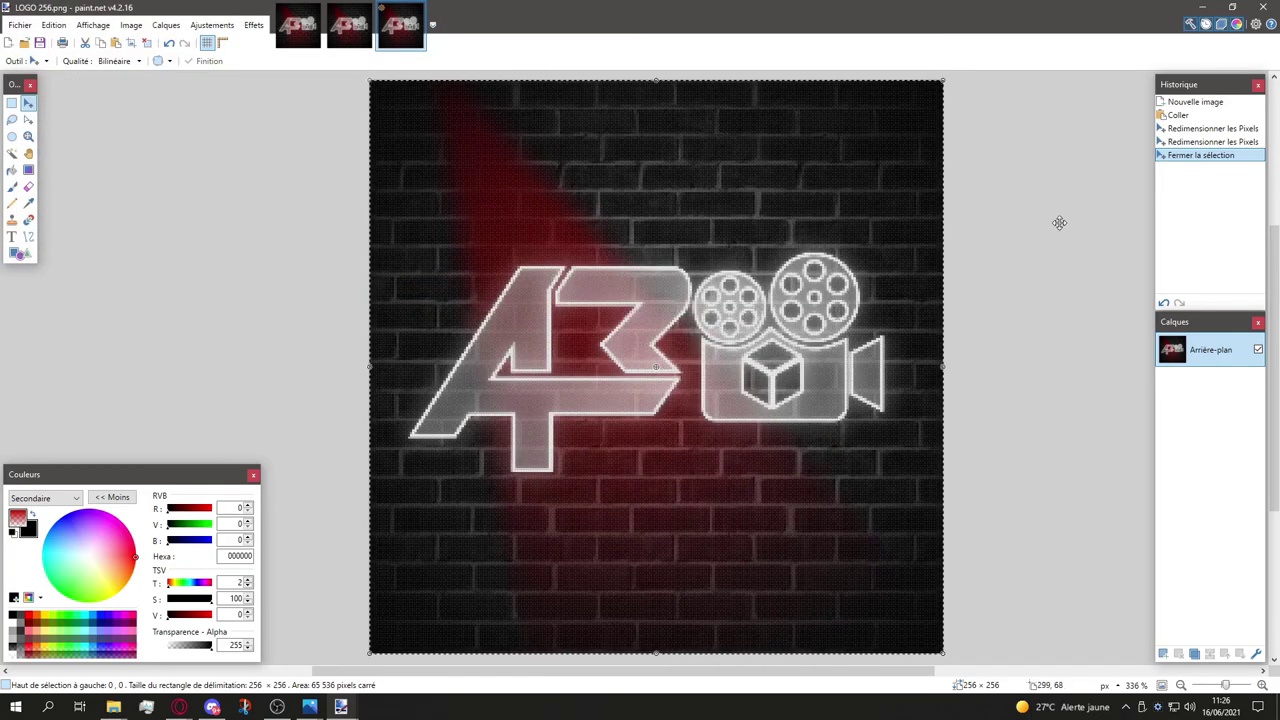
Step: Close paint.net and bring up the Logo et Vidéo folder in File Explorer
{"action": "left_click", "coordinate": [1260, 7]}
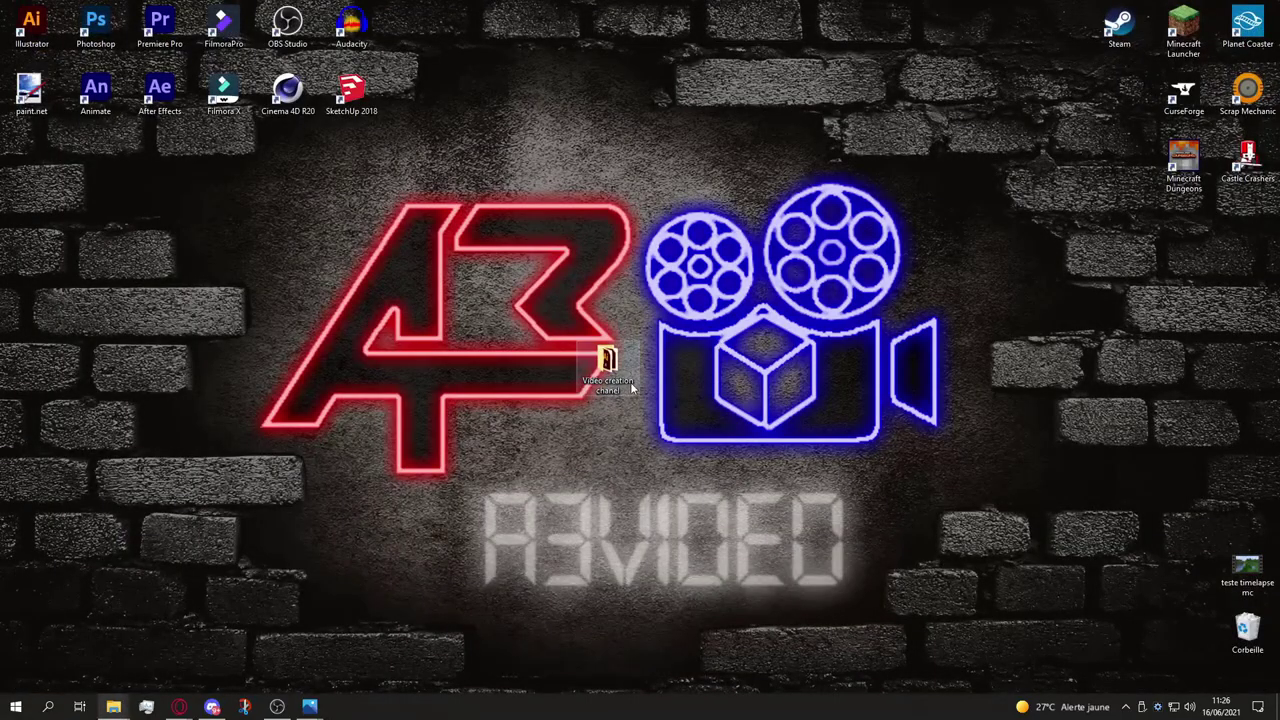
{"action": "left_click_drag", "start_coordinate": [1201, 220], "coordinate": [611, 196]}
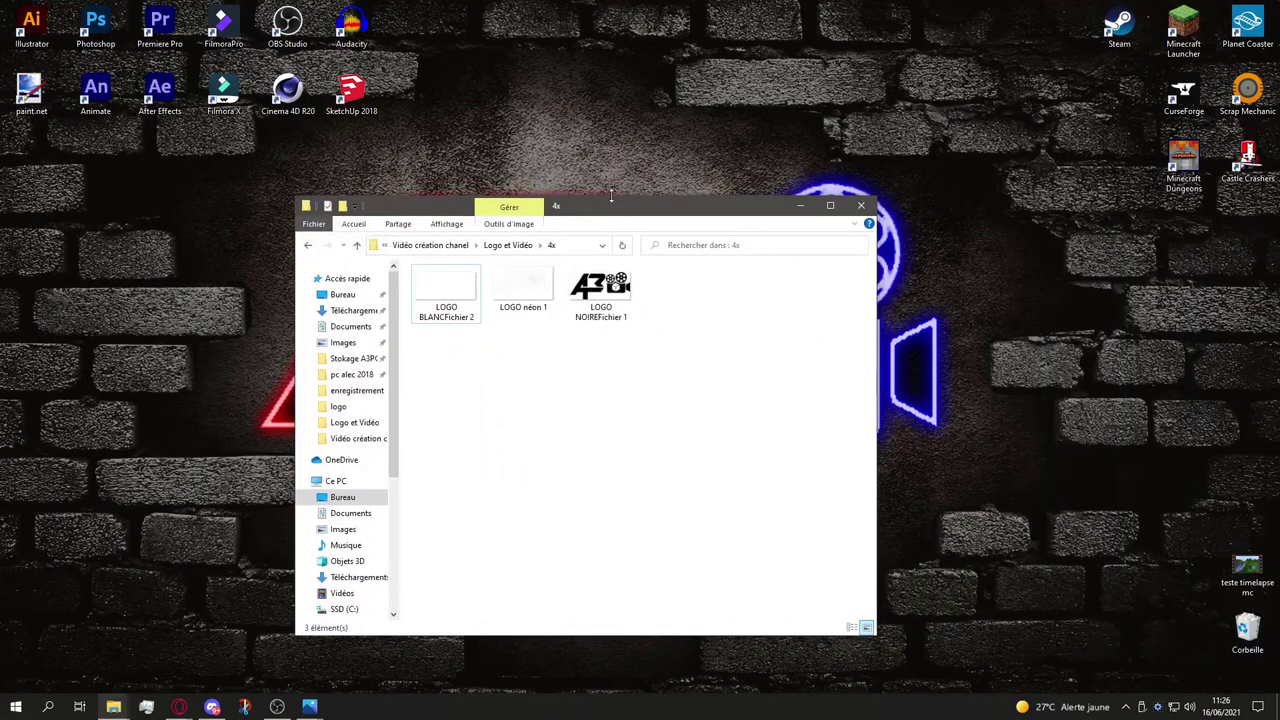
{"action": "key", "text": "BackSpace"}
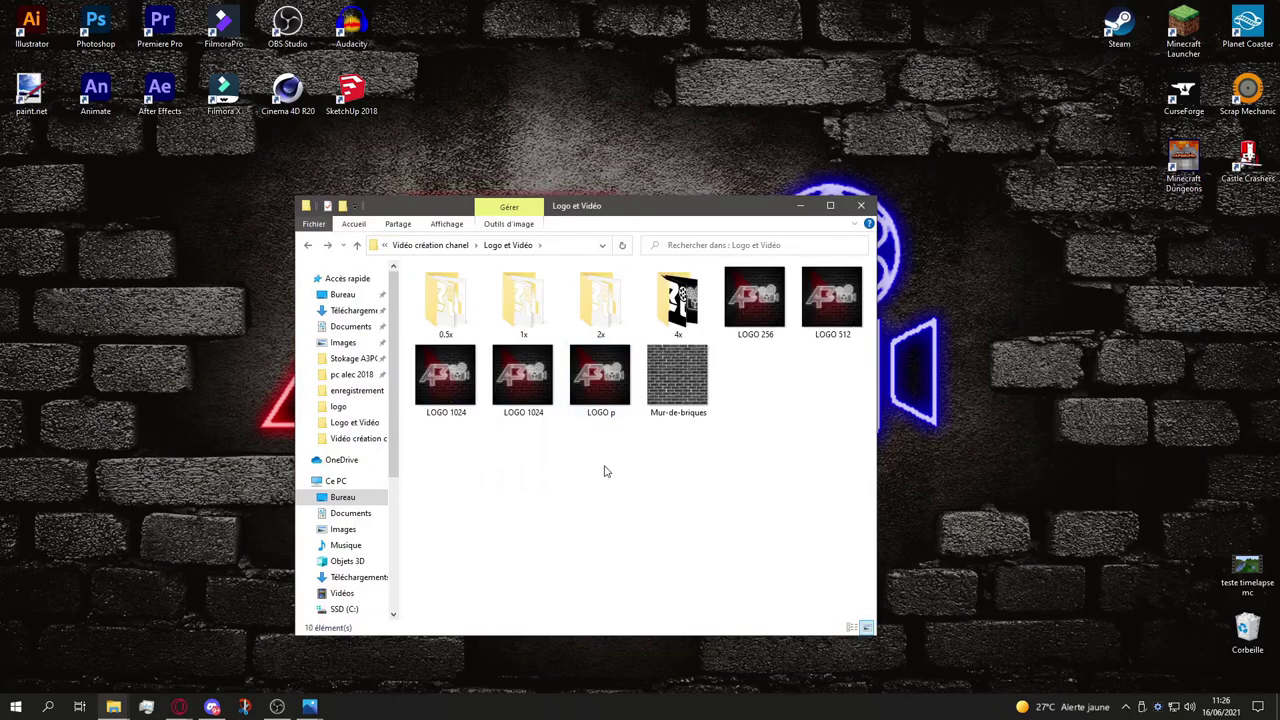
Step: Open the file properties of the second LOGO 1024 image to check its file type
{"action": "left_click", "coordinate": [591, 400]}
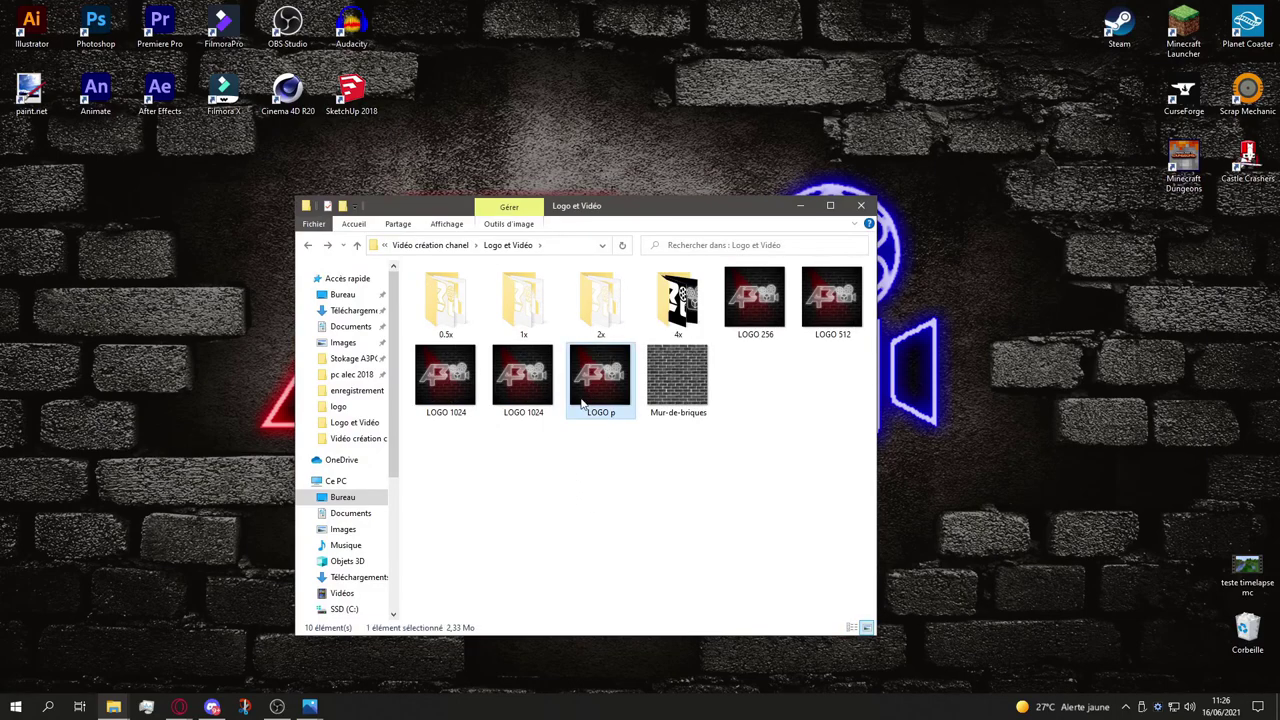
{"action": "left_click", "coordinate": [537, 378]}
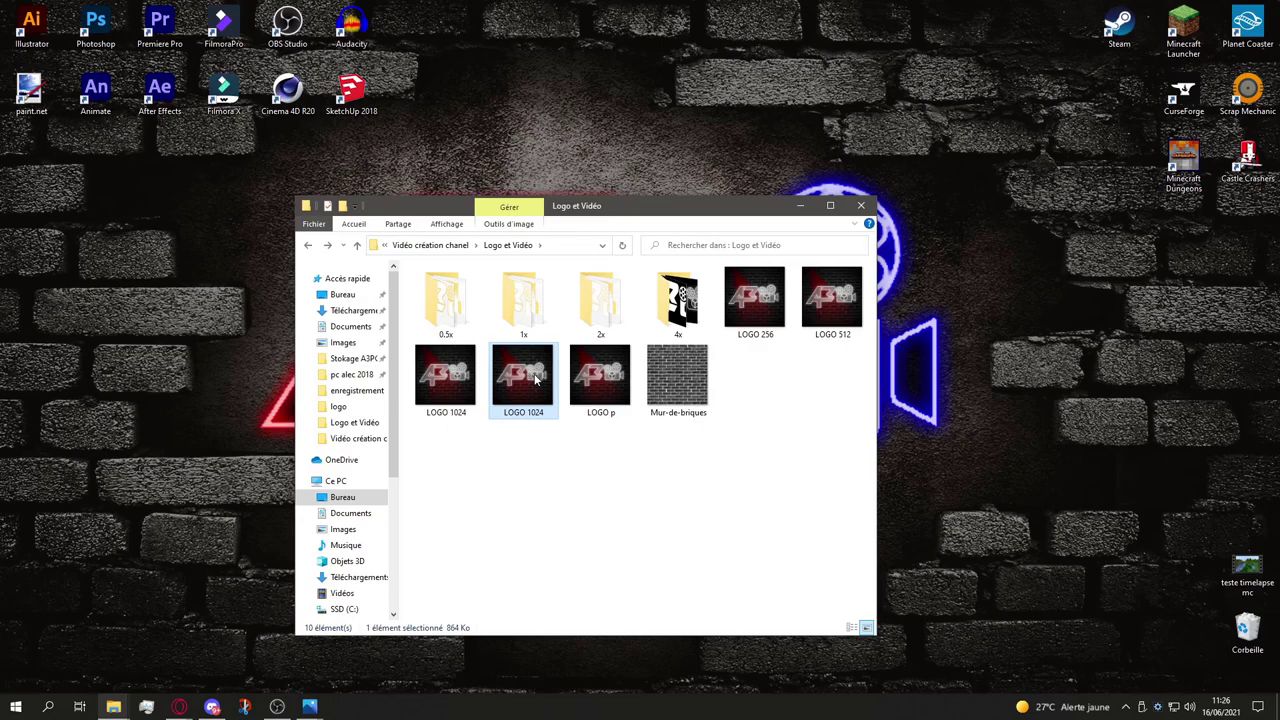
{"action": "right_click", "coordinate": [537, 378]}
{"action": "left_click", "coordinate": [566, 682]}
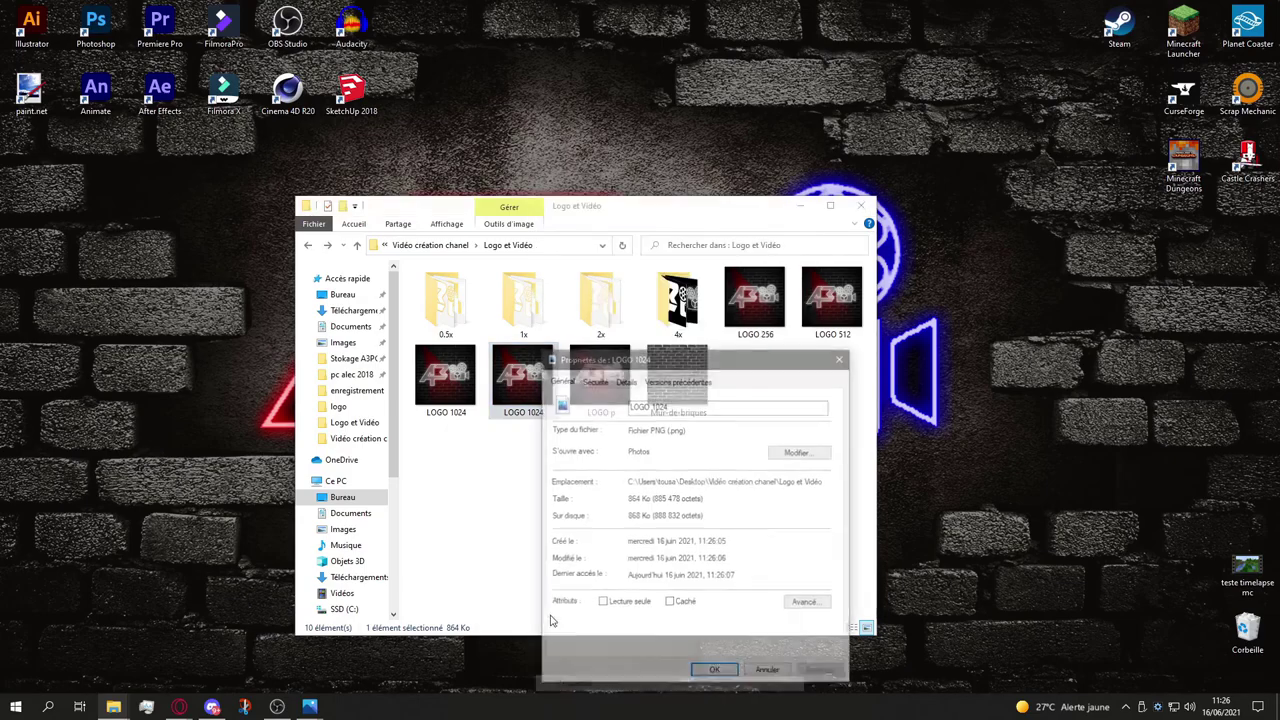
Step: Check the file type of the first LOGO 1024 file in its properties and delete that paint.net (.pdn) copy from the folder
{"action": "left_click", "coordinate": [842, 357]}
{"action": "left_click", "coordinate": [462, 397]}
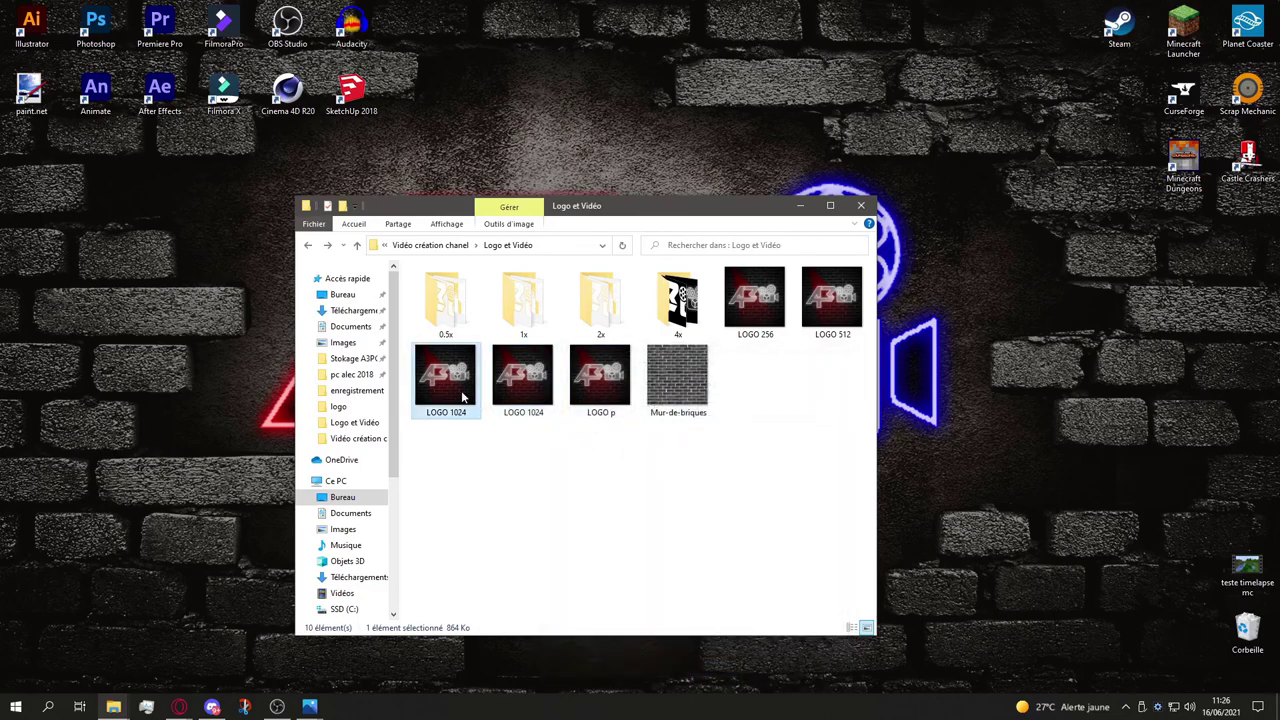
{"action": "right_click", "coordinate": [462, 397]}
{"action": "left_click", "coordinate": [500, 385]}
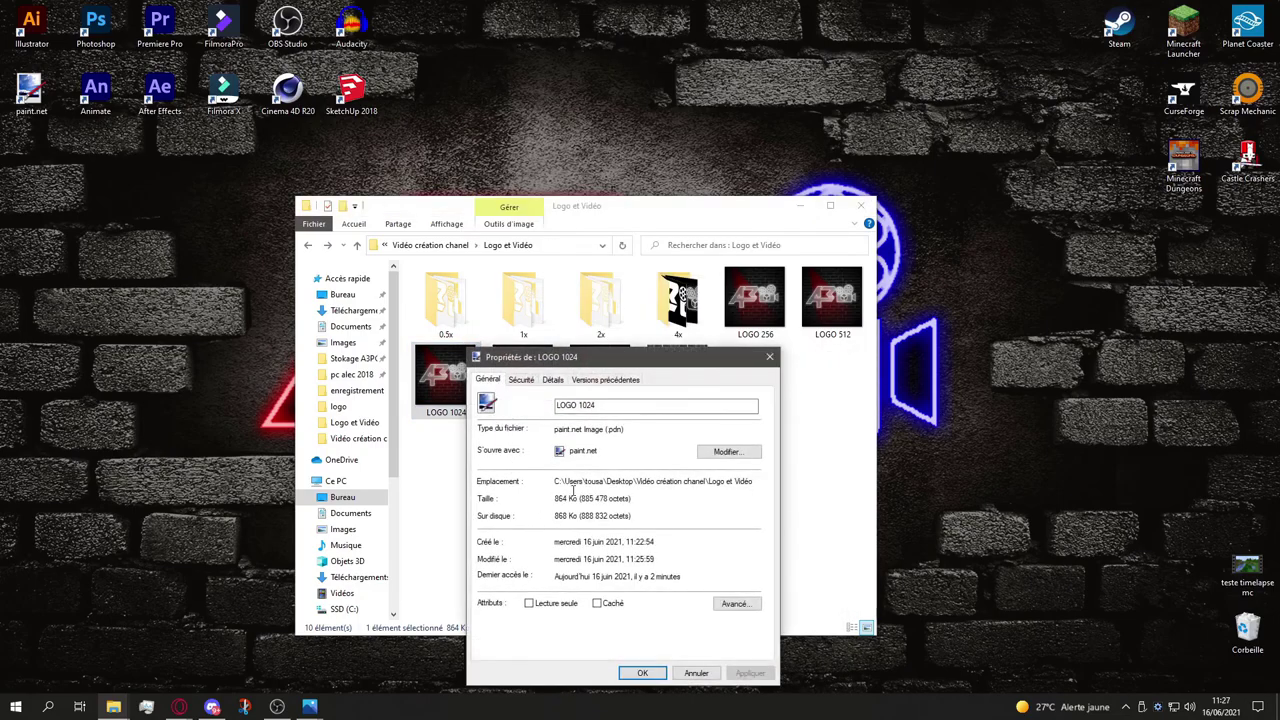
{"action": "key", "text": "Escape"}
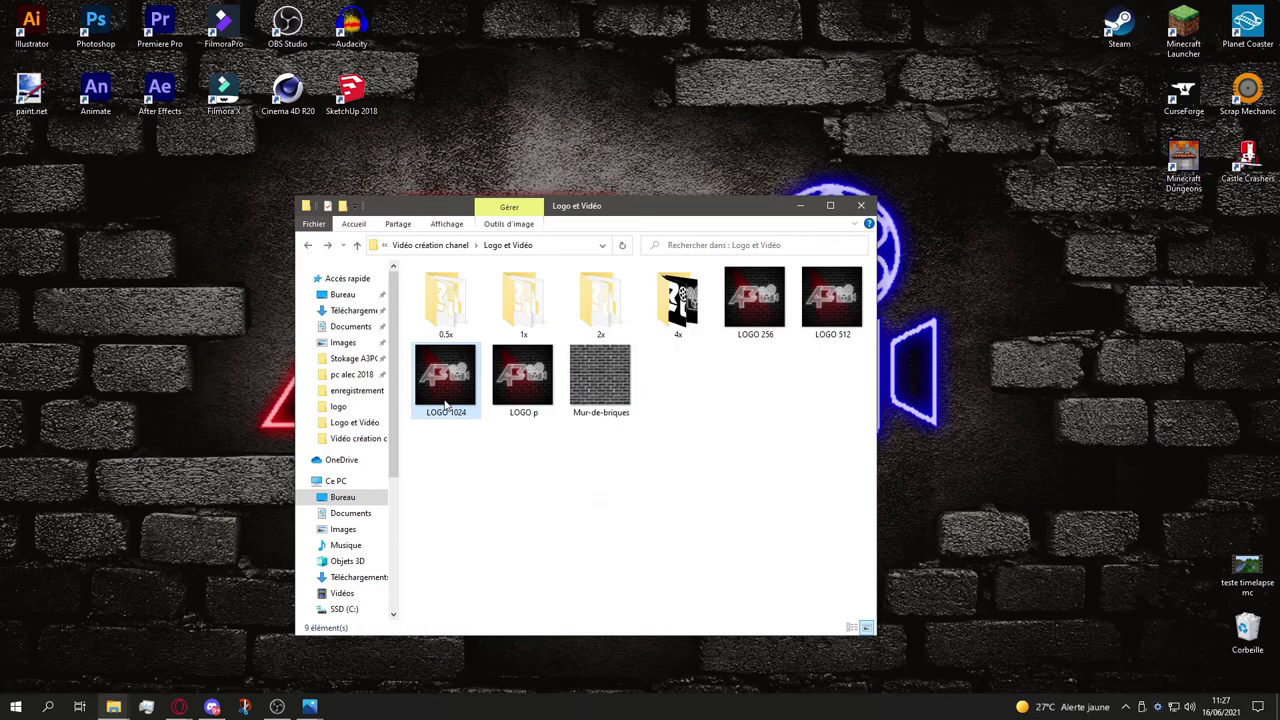
{"action": "left_click", "coordinate": [531, 479]}
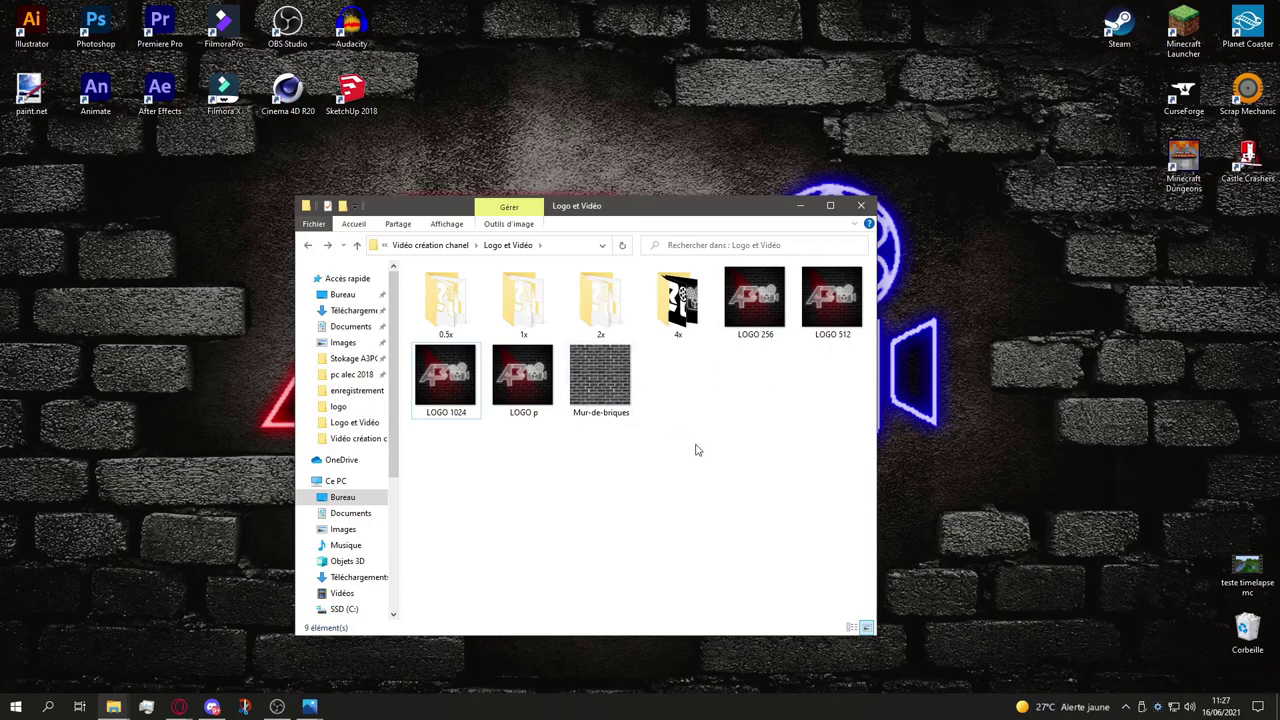
Step: View the finished LOGO 1024 image in Photos and compare it with the earlier logo 2.0 and logo 4.0 images
{"action": "double_click", "coordinate": [446, 375]}
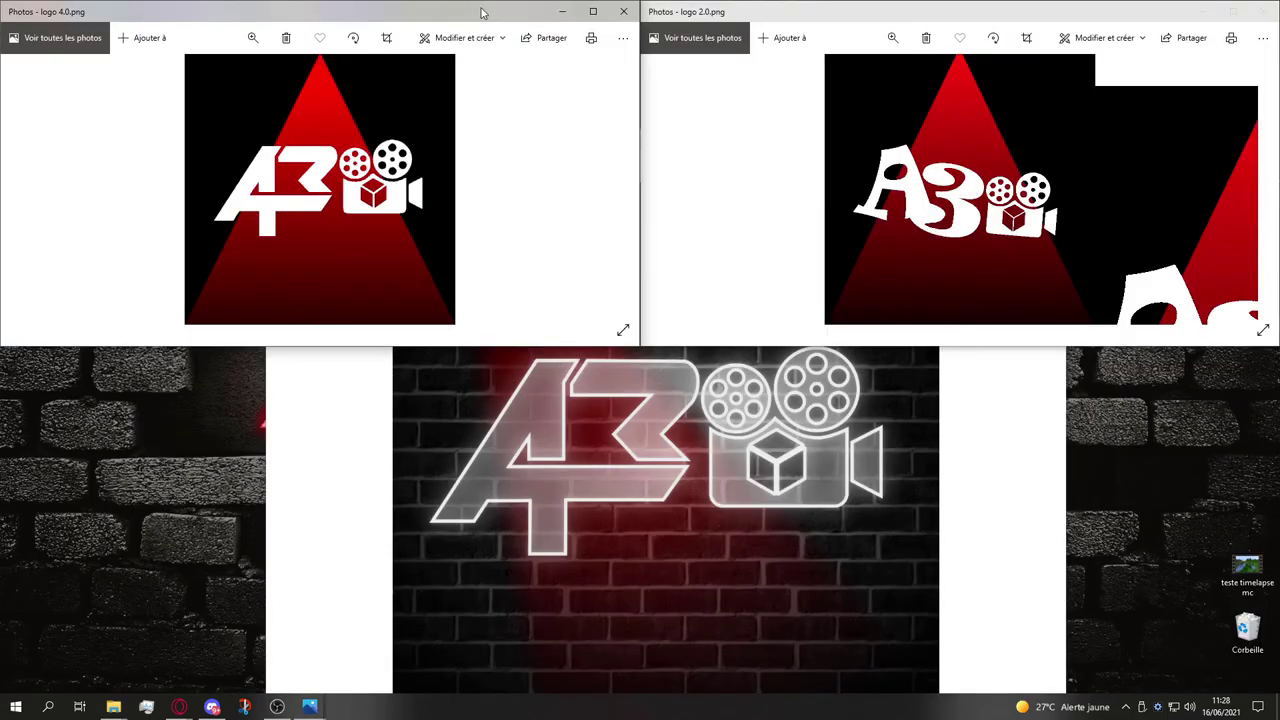
{"action": "left_click", "coordinate": [977, 232]}
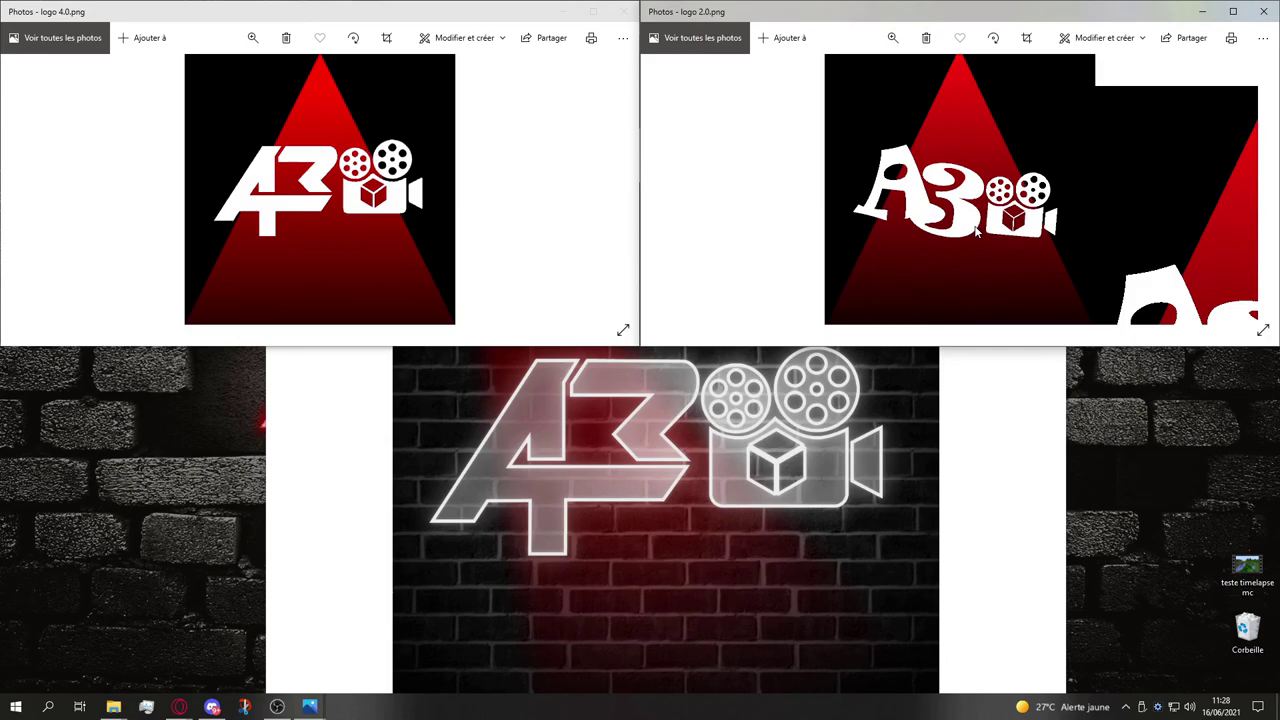
{"action": "double_click", "coordinate": [1121, 12]}
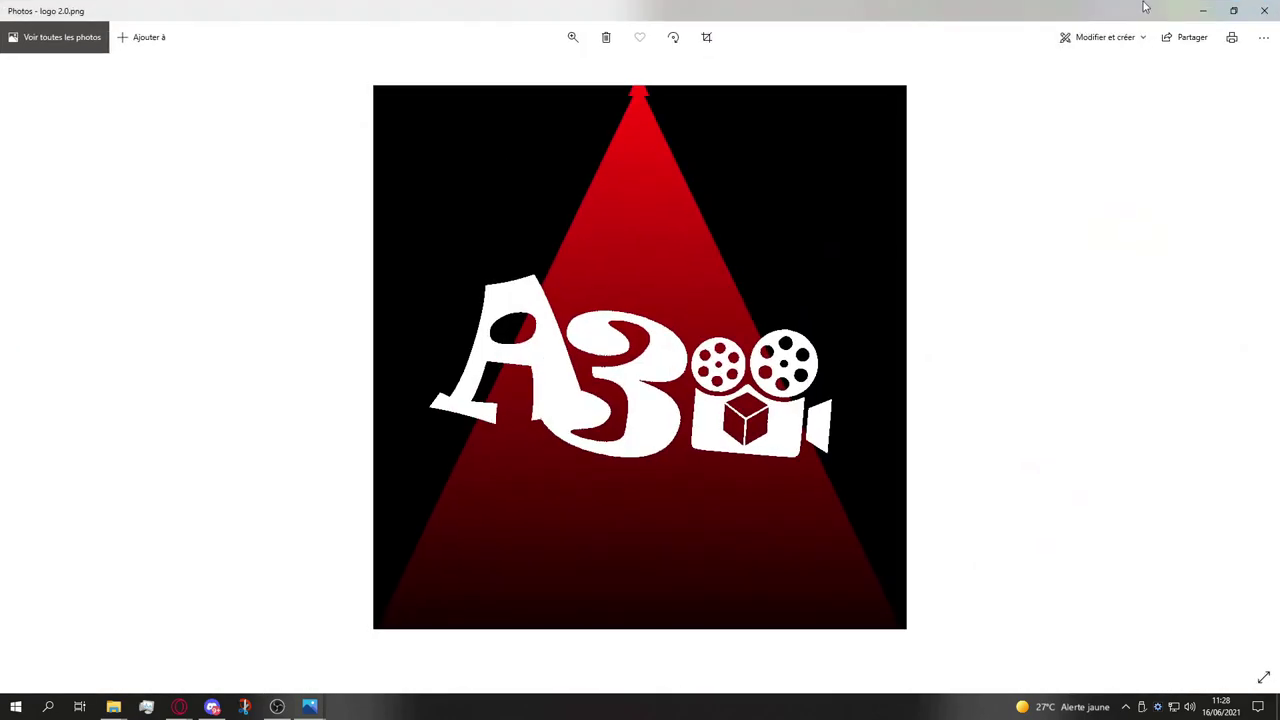
{"action": "left_click", "coordinate": [1231, 10]}
{"action": "left_click_drag", "start_coordinate": [880, 150], "coordinate": [943, 50]}
{"action": "left_click", "coordinate": [400, 251]}
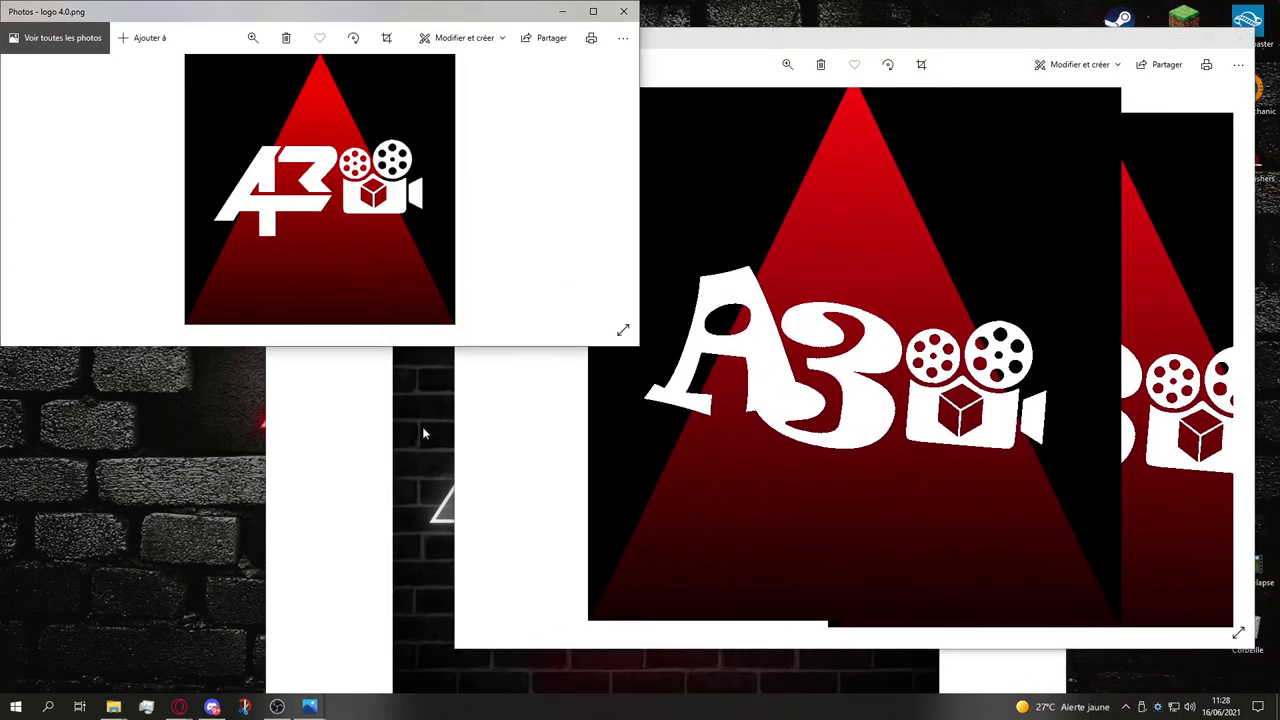
{"action": "left_click", "coordinate": [396, 459]}
{"action": "left_click_drag", "start_coordinate": [676, 141], "coordinate": [673, 83]}
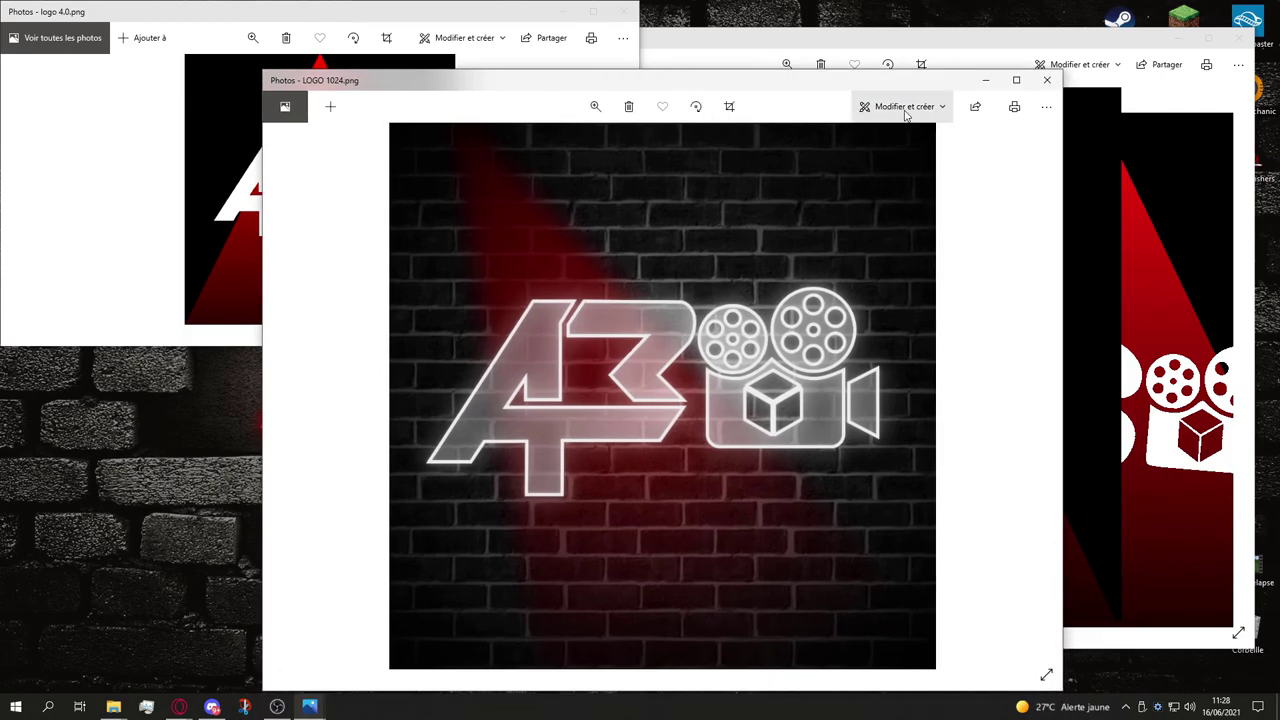
Step: Close the LOGO 1024, logo 4.0 and logo 2.0 images to return to the Logo et Vidéo folder
{"action": "left_click", "coordinate": [1047, 80]}
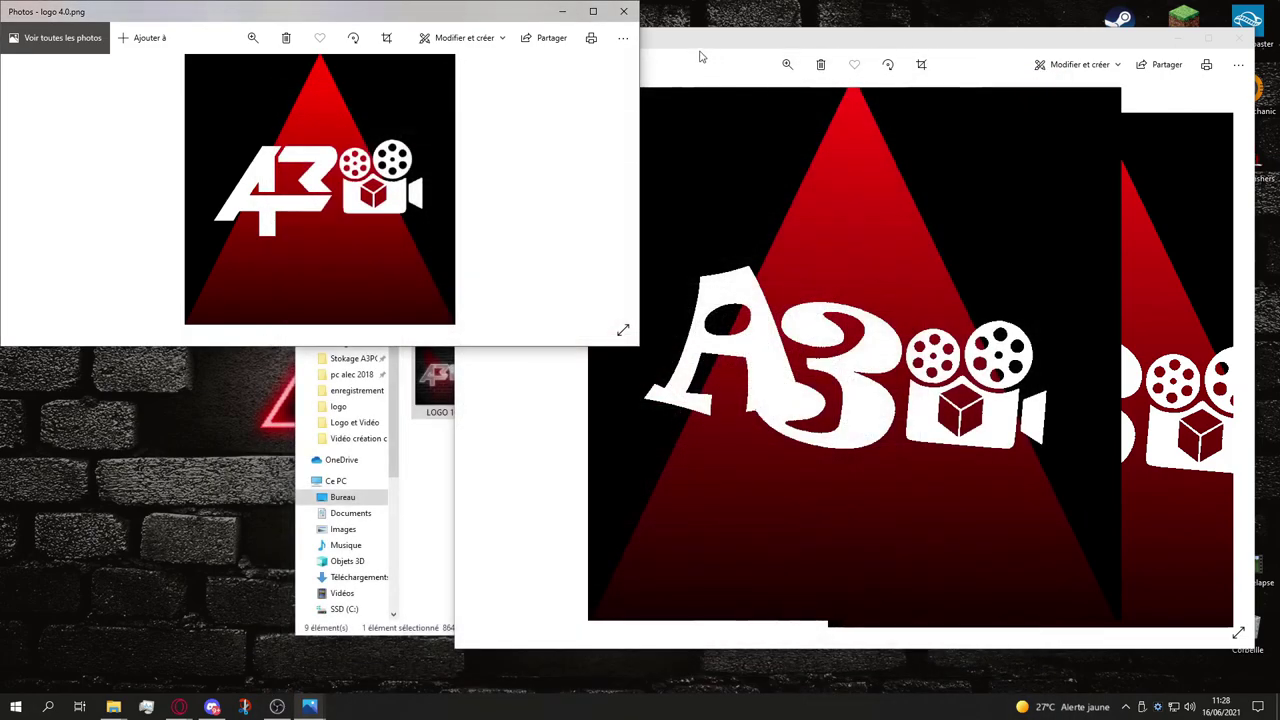
{"action": "left_click", "coordinate": [623, 11]}
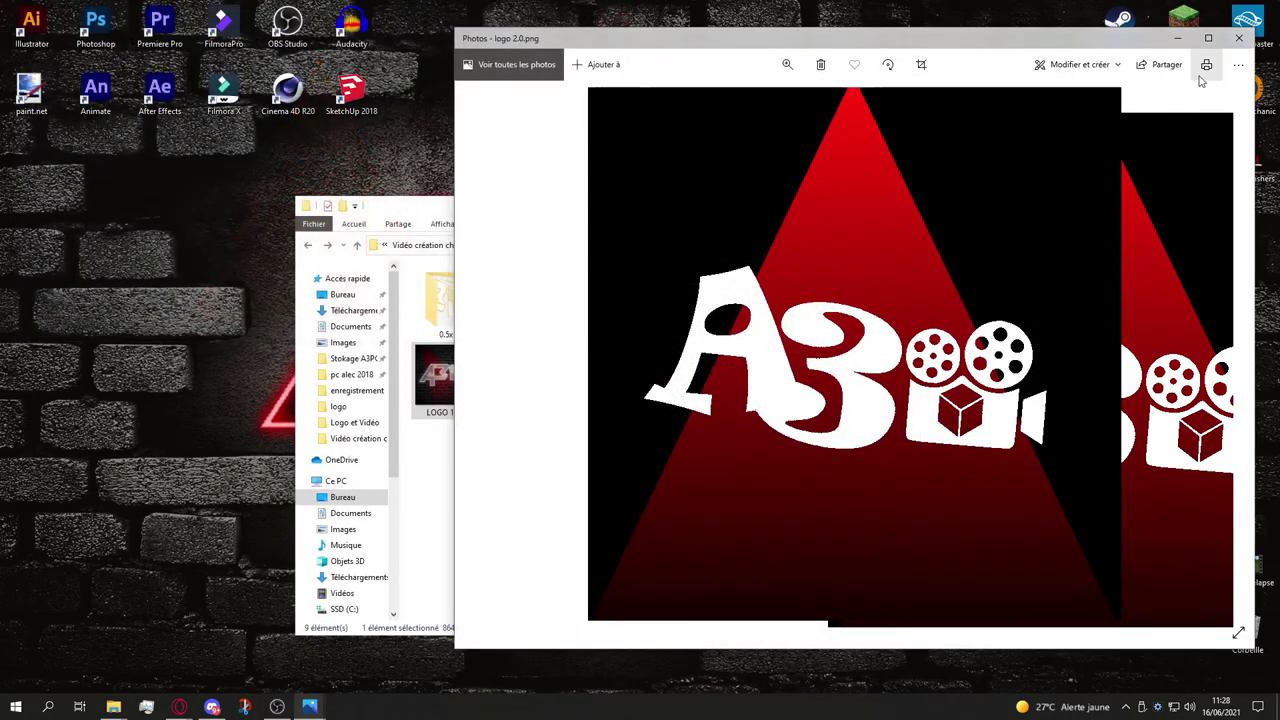
{"action": "left_click", "coordinate": [1240, 38]}
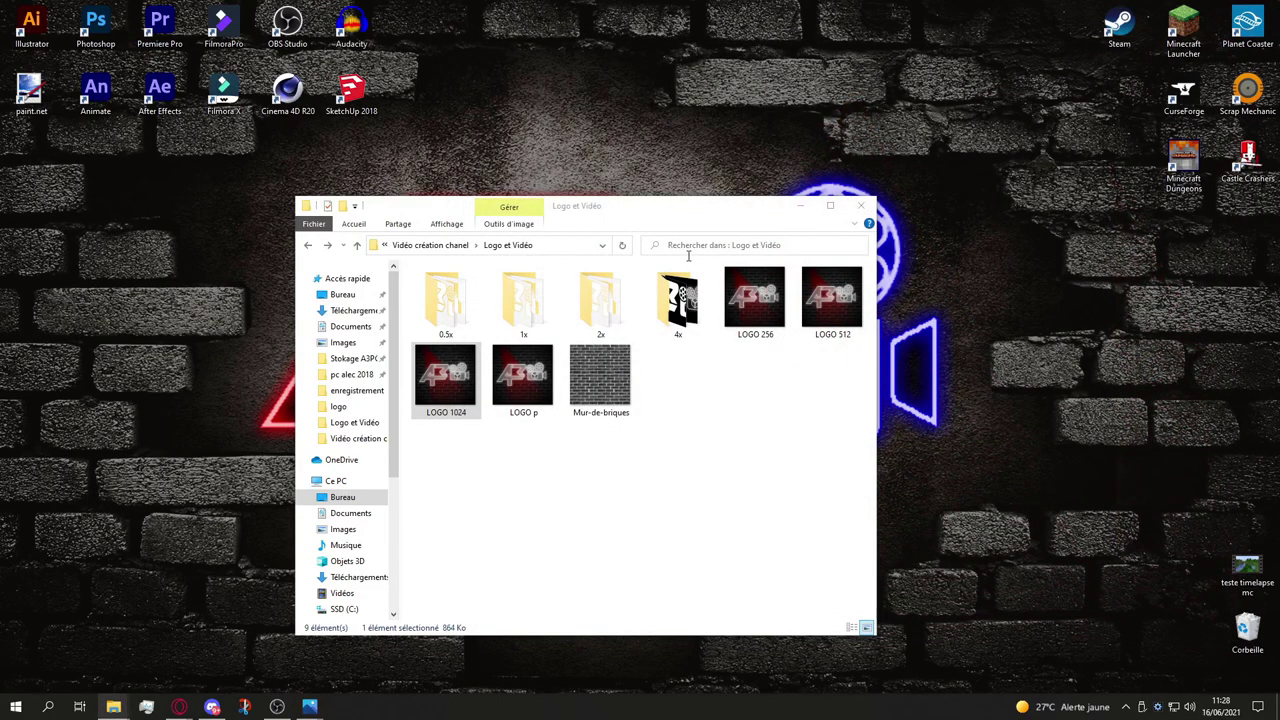